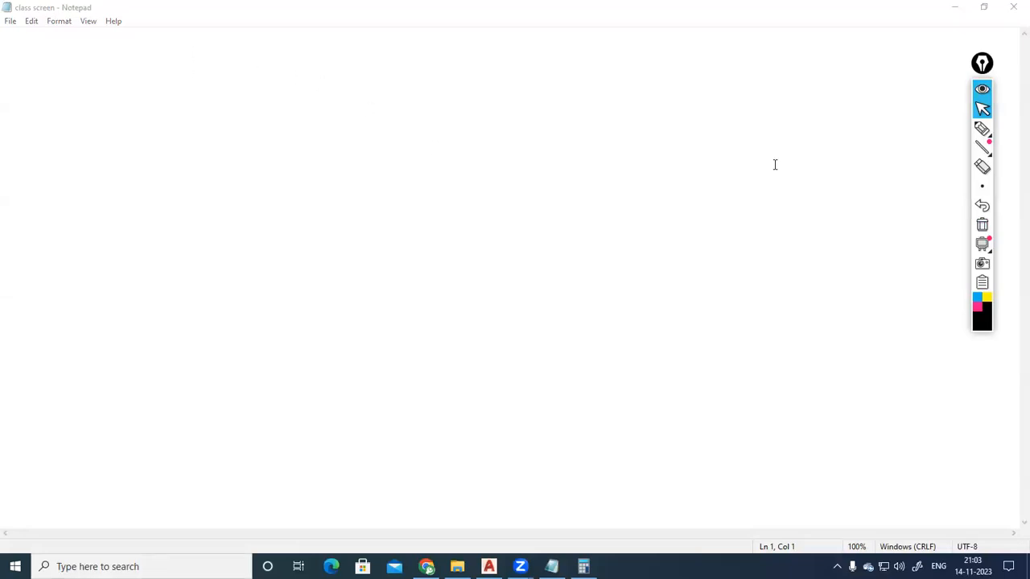
# Handwrite the title Heating & cooling load calculation using "HAP" with the pen and underline load and HAP.
pyautogui.click(982, 129)
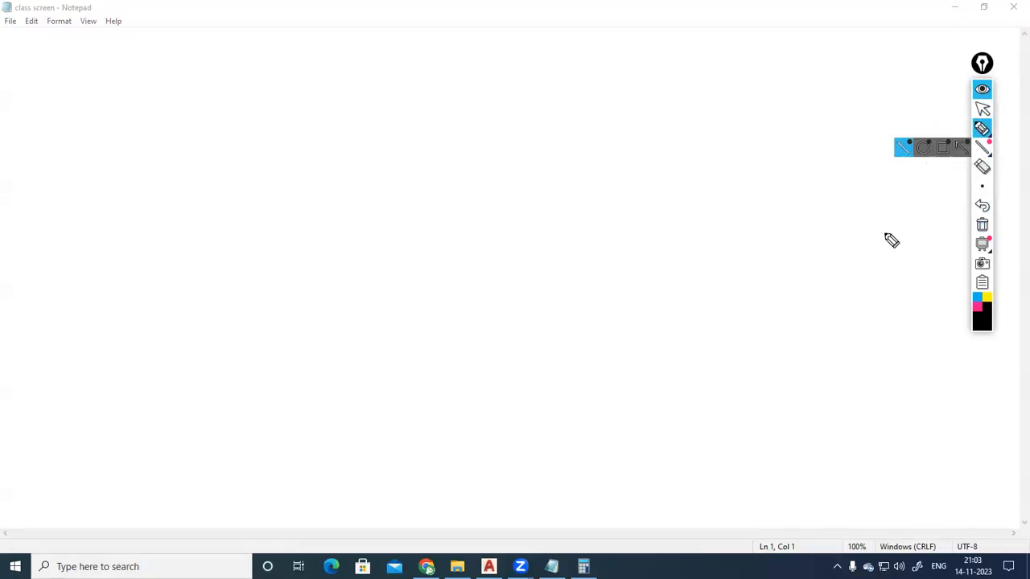
pyautogui.moveTo(148, 87)
pyautogui.mouseDown()
pyautogui.moveTo(209, 90)
pyautogui.moveTo(222, 107)
pyautogui.moveTo(381, 72)
pyautogui.moveTo(421, 87)
pyautogui.moveTo(531, 66)
pyautogui.moveTo(566, 76)
pyautogui.moveTo(646, 62)
pyautogui.moveTo(648, 73)
pyautogui.mouseUp()
pyautogui.moveTo(703, 41)
pyautogui.mouseDown()
pyautogui.moveTo(732, 59)
pyautogui.moveTo(771, 45)
pyautogui.moveTo(688, 42)
pyautogui.mouseUp()
pyautogui.moveTo(325, 116); pyautogui.dragTo(452, 99)
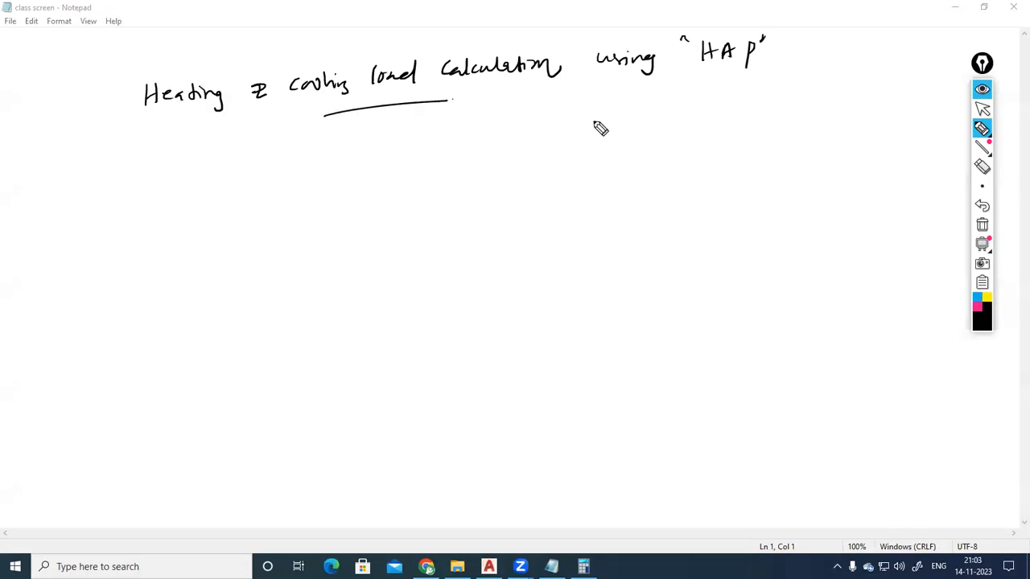
pyautogui.moveTo(697, 74); pyautogui.dragTo(760, 74)
# Sketch a rectangular room below the title, label its sides 5m and 4m, and write a double-underlined 20m² inside.
pyautogui.moveTo(200, 195); pyautogui.dragTo(183, 329)
pyautogui.moveTo(204, 195)
pyautogui.mouseDown()
pyautogui.moveTo(322, 228)
pyautogui.moveTo(309, 322)
pyautogui.mouseUp()
pyautogui.moveTo(181, 329); pyautogui.dragTo(308, 320)
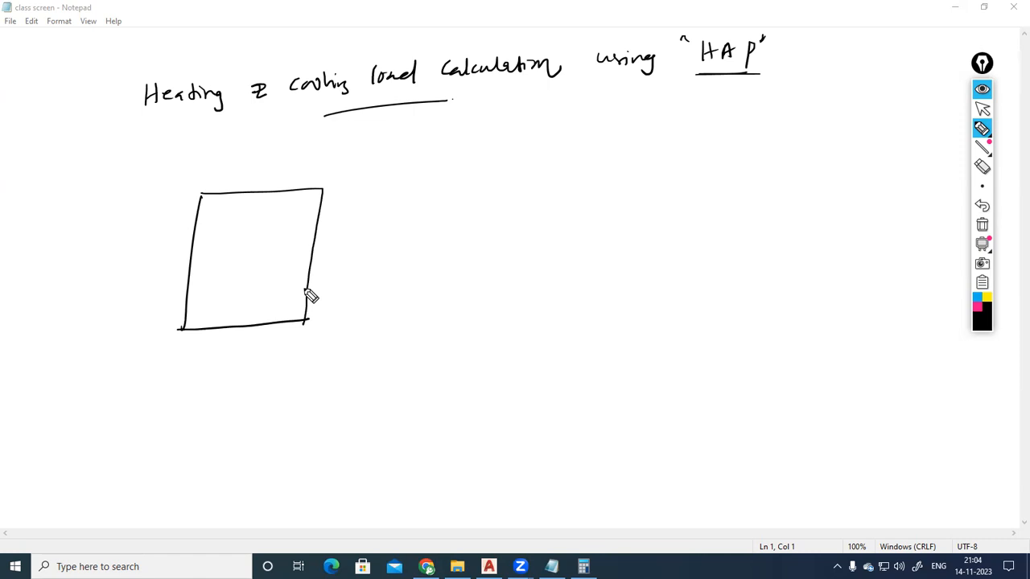
pyautogui.moveTo(253, 338); pyautogui.dragTo(269, 346)
pyautogui.moveTo(330, 250); pyautogui.dragTo(351, 265)
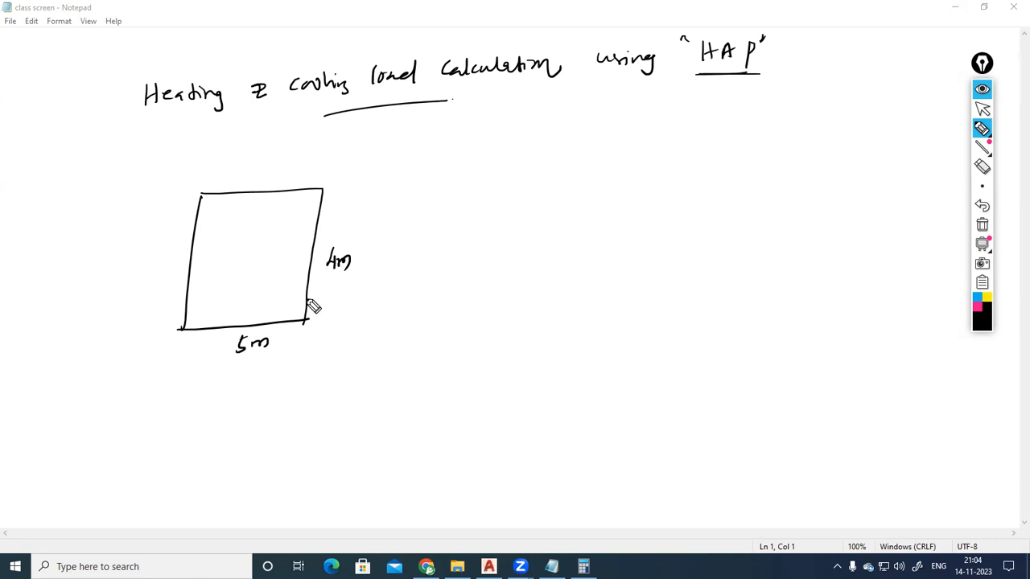
pyautogui.moveTo(228, 246)
pyautogui.mouseDown()
pyautogui.moveTo(243, 258)
pyautogui.moveTo(272, 235)
pyautogui.mouseUp()
pyautogui.moveTo(227, 275)
pyautogui.mouseDown()
pyautogui.moveTo(276, 263)
pyautogui.moveTo(268, 253)
pyautogui.mouseUp()
# Write the conversion 20m² x 10.765 beside the room and compute 20 × 10.765 in Calculator.
pyautogui.moveTo(445, 182)
pyautogui.mouseDown()
pyautogui.moveTo(478, 198)
pyautogui.moveTo(564, 179)
pyautogui.moveTo(623, 184)
pyautogui.mouseUp()
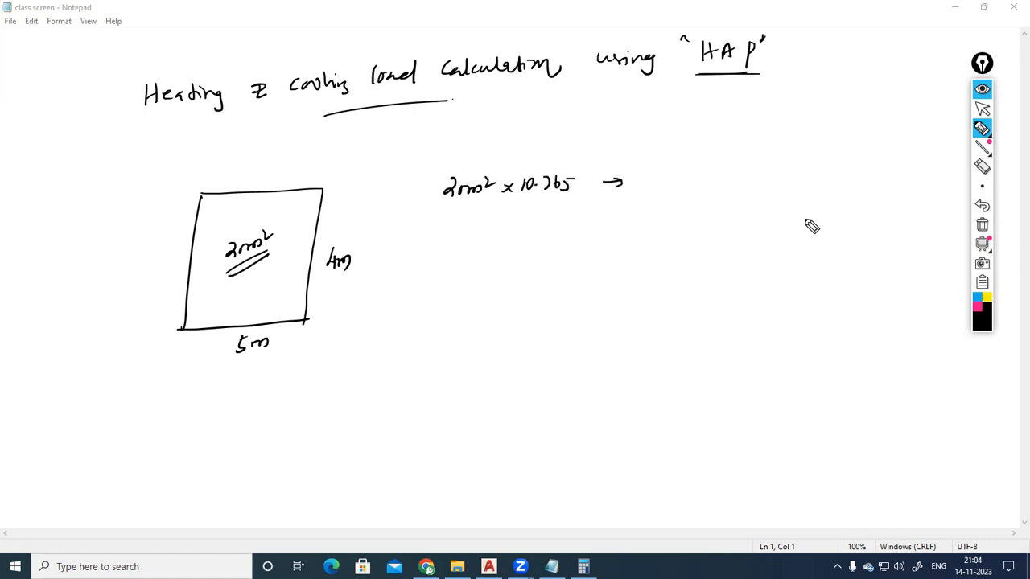
pyautogui.click(982, 89)
pyautogui.click(583, 567)
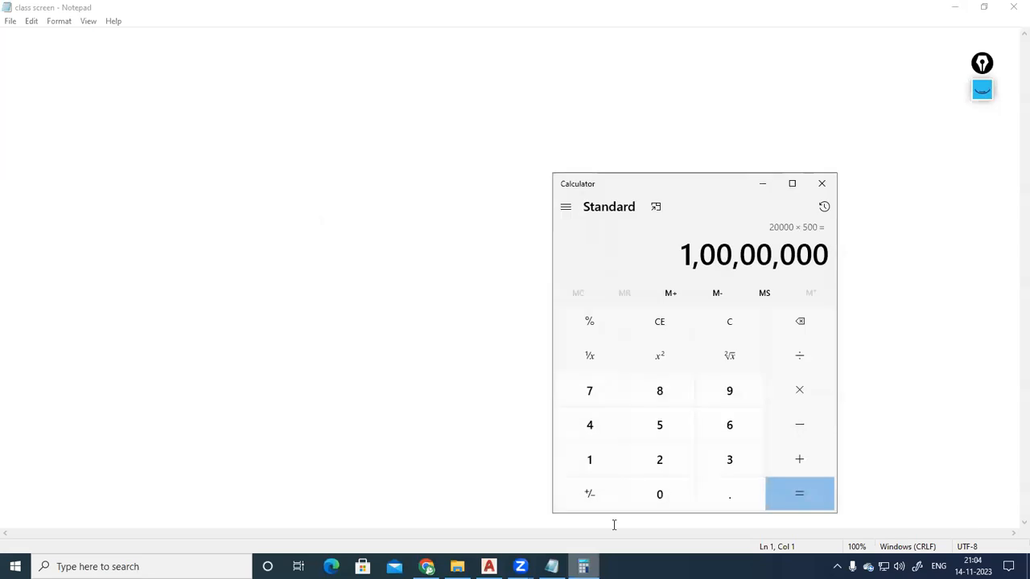
pyautogui.click(660, 465)
pyautogui.click(672, 505)
pyautogui.click(798, 395)
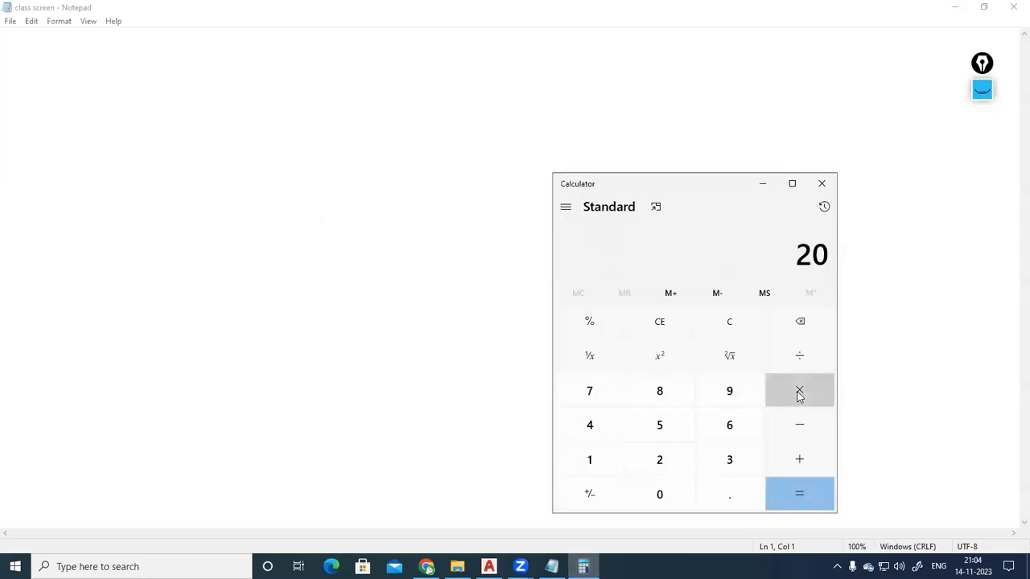
pyautogui.click(602, 468)
pyautogui.click(652, 499)
pyautogui.click(730, 492)
pyautogui.click(603, 395)
pyautogui.click(720, 427)
pyautogui.click(679, 433)
pyautogui.click(795, 491)
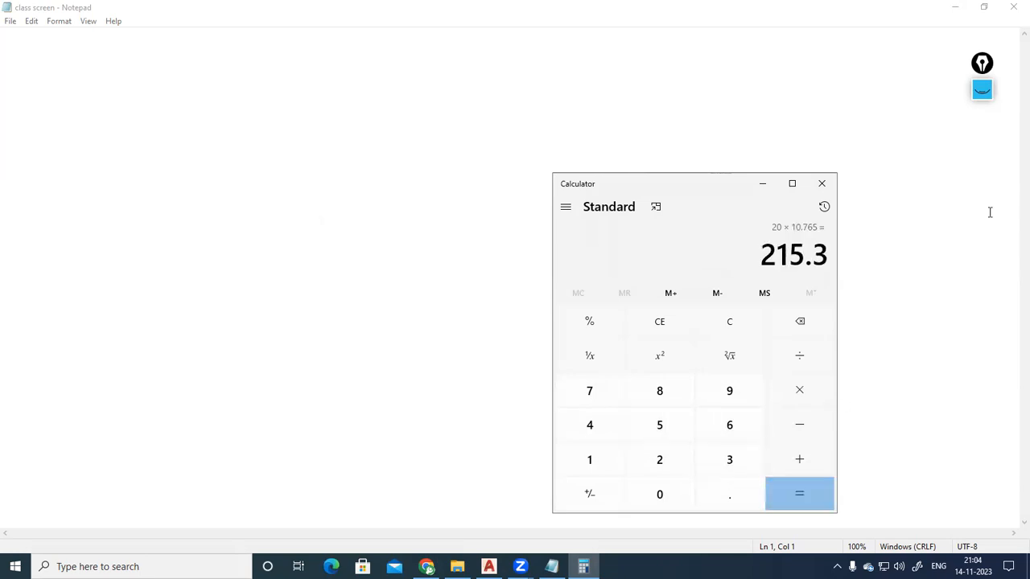
# Write 215.3 sqft as the converted area on the board and note 140 sqft/TR beside the room.
pyautogui.click(983, 90)
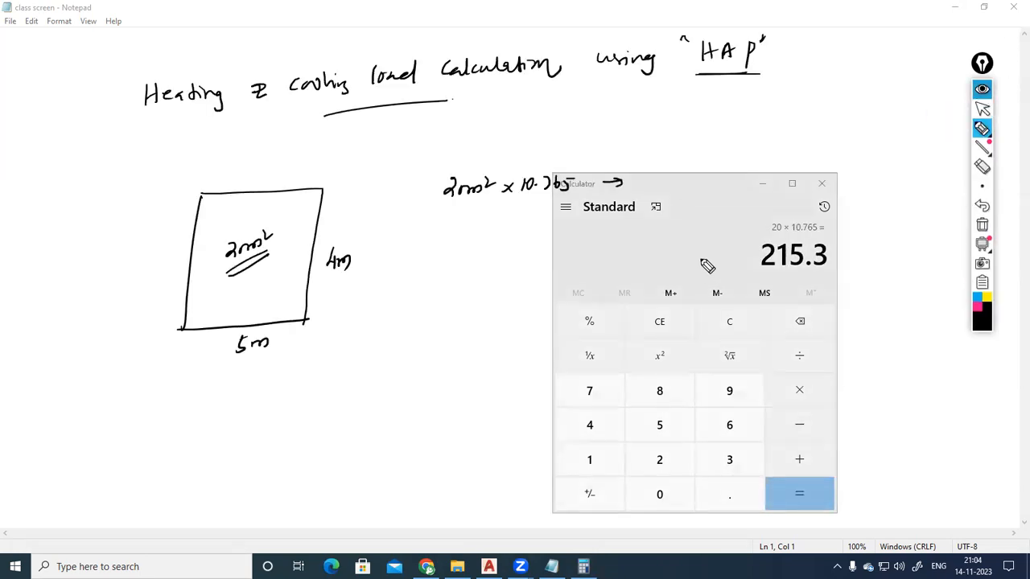
pyautogui.moveTo(651, 171)
pyautogui.mouseDown()
pyautogui.moveTo(705, 170)
pyautogui.moveTo(661, 182)
pyautogui.moveTo(734, 185)
pyautogui.moveTo(745, 170)
pyautogui.moveTo(754, 179)
pyautogui.moveTo(766, 170)
pyautogui.mouseUp()
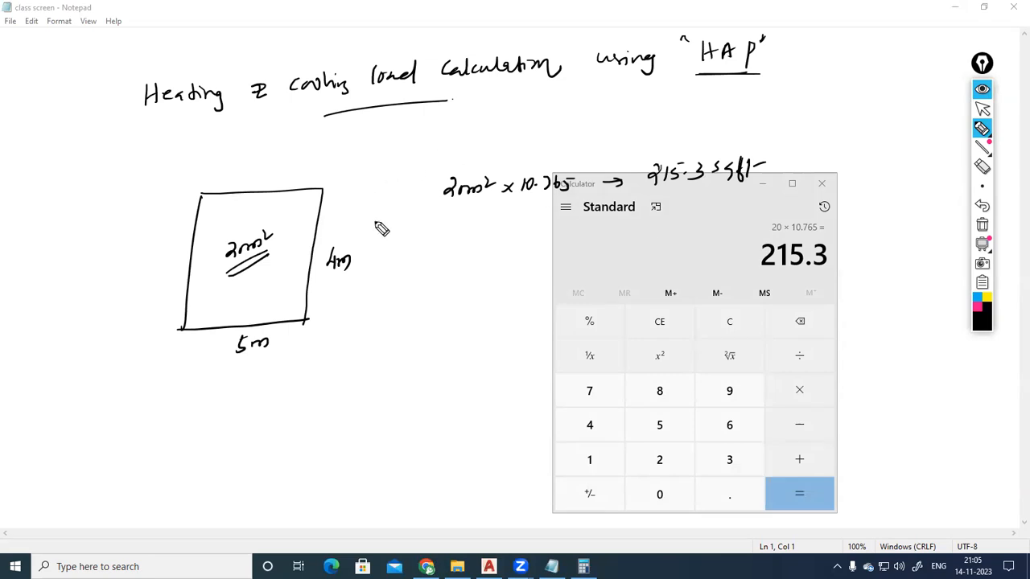
pyautogui.moveTo(81, 222)
pyautogui.mouseDown()
pyautogui.moveTo(156, 187)
pyautogui.moveTo(187, 195)
pyautogui.mouseUp()
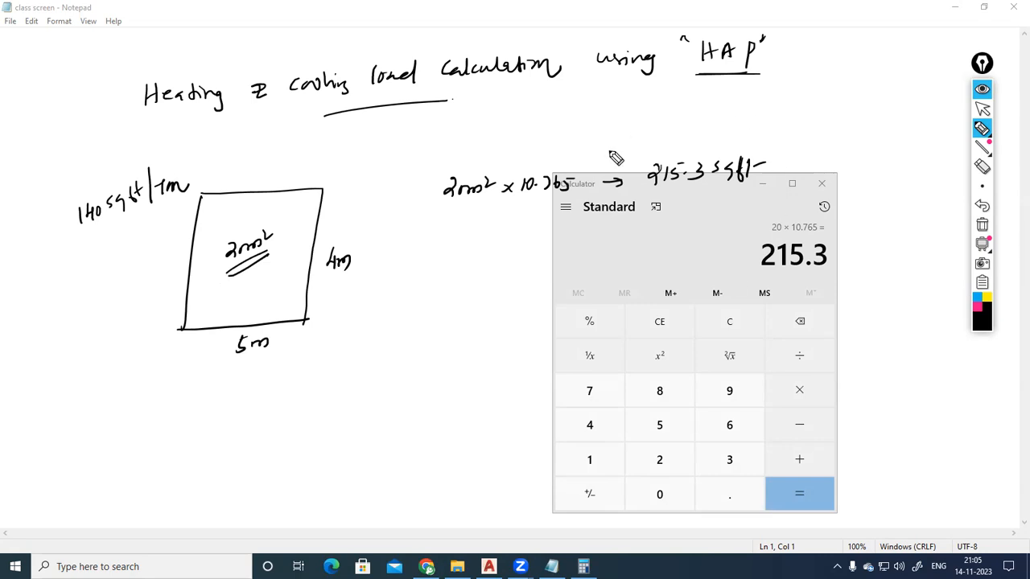
# Write the tonnage formula TR = 215.3 / 140 = below the area conversion.
pyautogui.moveTo(432, 249); pyautogui.dragTo(445, 248)
pyautogui.moveTo(439, 249)
pyautogui.mouseDown()
pyautogui.moveTo(441, 264)
pyautogui.moveTo(479, 252)
pyautogui.mouseUp()
pyautogui.moveTo(467, 261); pyautogui.dragTo(489, 258)
pyautogui.moveTo(499, 243)
pyautogui.mouseDown()
pyautogui.moveTo(499, 256)
pyautogui.moveTo(529, 239)
pyautogui.mouseUp()
pyautogui.moveTo(513, 241)
pyautogui.mouseDown()
pyautogui.moveTo(515, 256)
pyautogui.moveTo(535, 252)
pyautogui.mouseUp()
pyautogui.moveTo(543, 243); pyautogui.dragTo(551, 256)
pyautogui.moveTo(485, 275)
pyautogui.mouseDown()
pyautogui.moveTo(562, 259)
pyautogui.moveTo(501, 301)
pyautogui.moveTo(521, 295)
pyautogui.mouseUp()
pyautogui.moveTo(518, 286)
pyautogui.mouseDown()
pyautogui.moveTo(519, 301)
pyautogui.moveTo(523, 288)
pyautogui.mouseUp()
pyautogui.moveTo(582, 248); pyautogui.dragTo(593, 247)
pyautogui.moveTo(583, 256); pyautogui.dragTo(594, 254)
# Divide the 215.3 sqft area by 140 in Calculator.
pyautogui.click(983, 91)
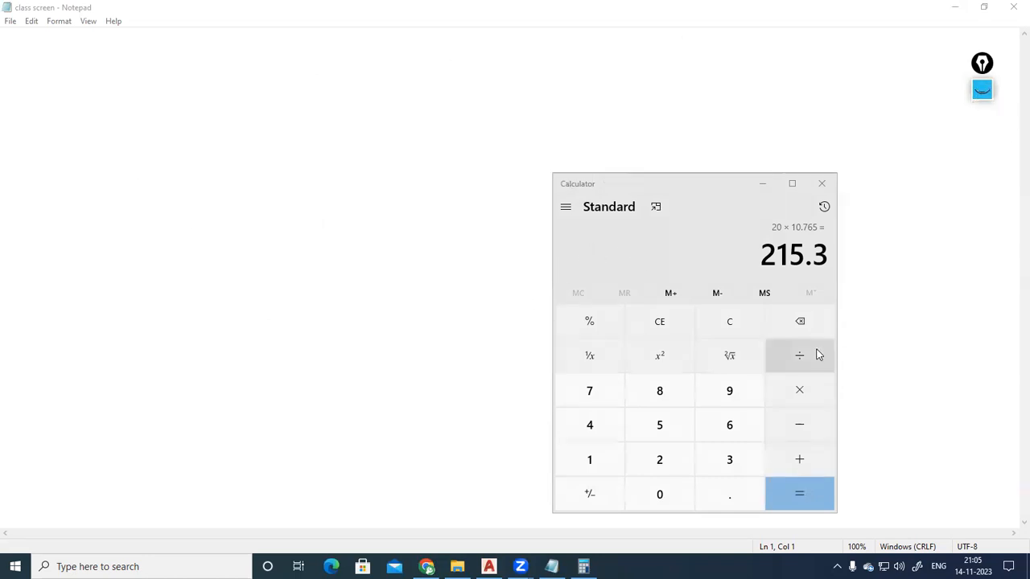
pyautogui.click(813, 358)
pyautogui.click(590, 463)
pyautogui.click(590, 427)
pyautogui.click(660, 495)
pyautogui.click(799, 493)
# Write 1.53 TR as the tonnage result, put Calculator away, and double-underline the result.
pyautogui.click(982, 91)
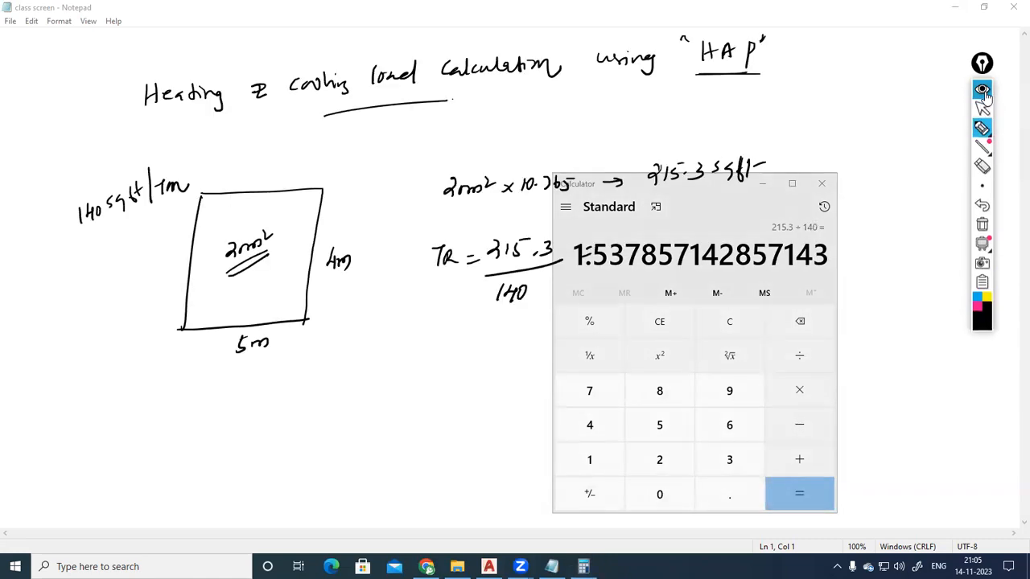
pyautogui.moveTo(632, 250)
pyautogui.mouseDown()
pyautogui.moveTo(667, 238)
pyautogui.moveTo(714, 249)
pyautogui.mouseUp()
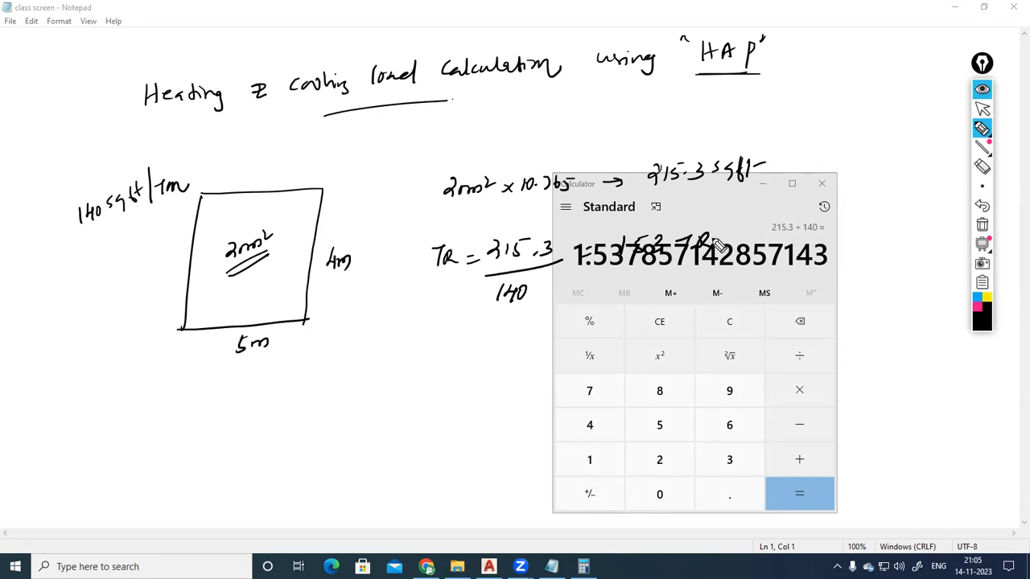
pyautogui.click(983, 89)
pyautogui.click(761, 184)
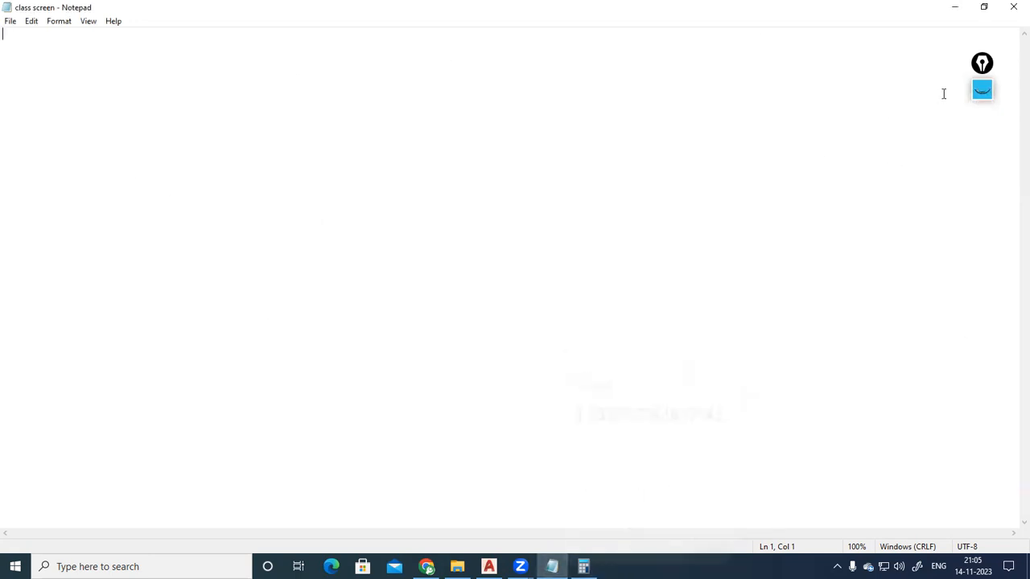
pyautogui.click(982, 91)
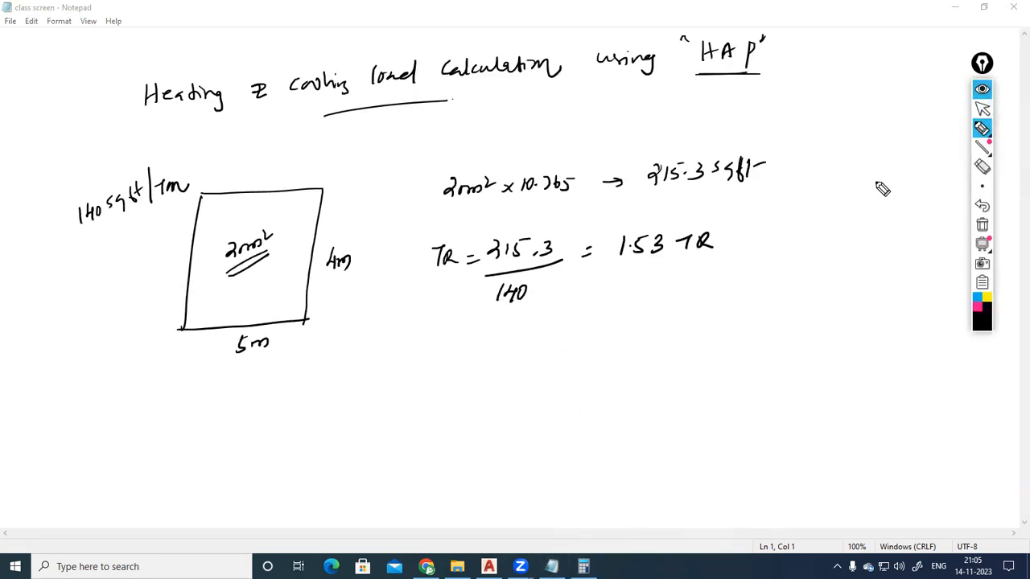
pyautogui.moveTo(638, 263); pyautogui.dragTo(684, 265)
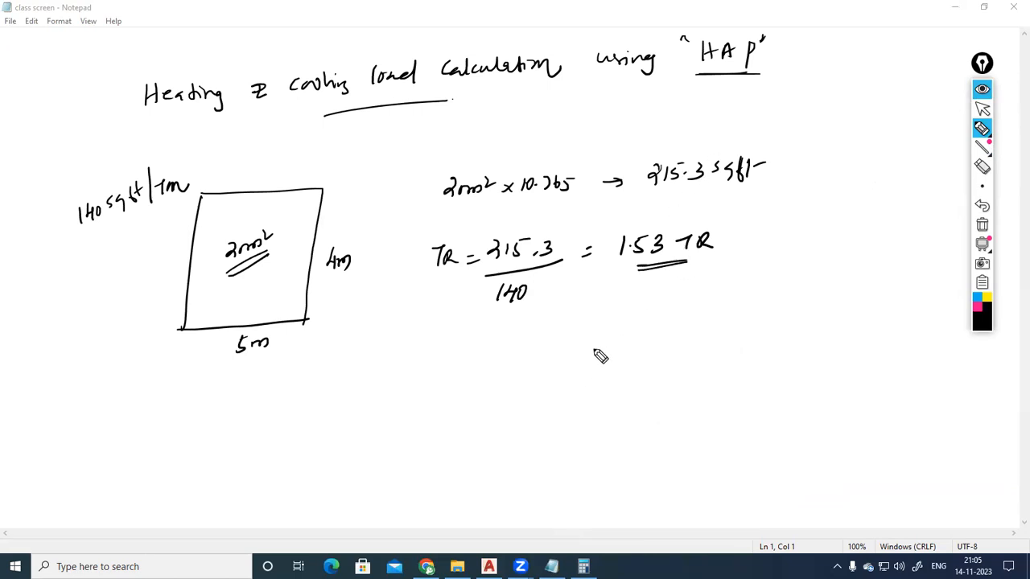
# Write the AIR line giving the cfm range for 1 TR, and add an underlined 400 cfm/TR below it.
pyautogui.moveTo(418, 347)
pyautogui.mouseDown()
pyautogui.moveTo(423, 356)
pyautogui.moveTo(486, 357)
pyautogui.mouseUp()
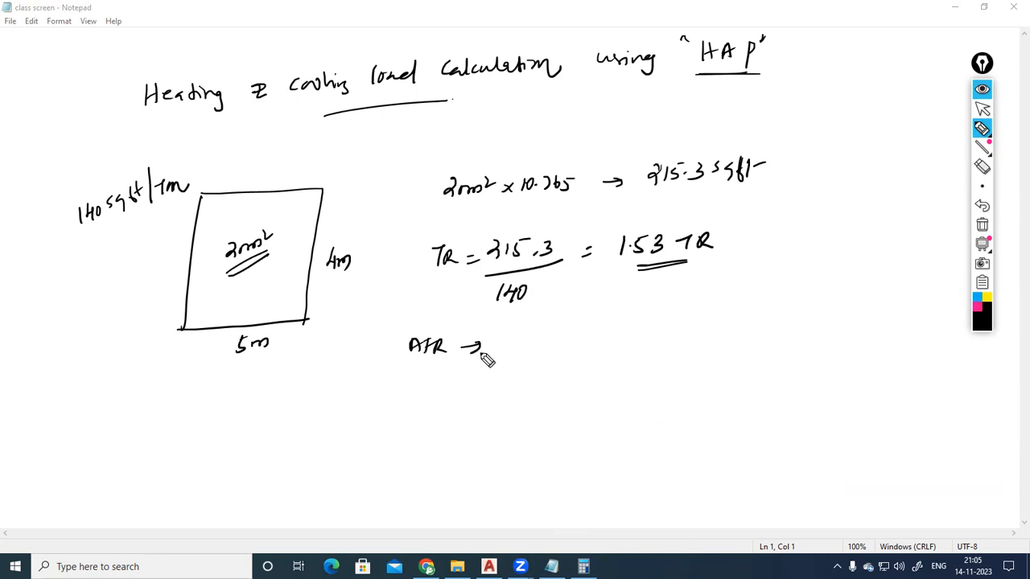
pyautogui.moveTo(540, 333)
pyautogui.mouseDown()
pyautogui.moveTo(582, 347)
pyautogui.moveTo(760, 320)
pyautogui.mouseUp()
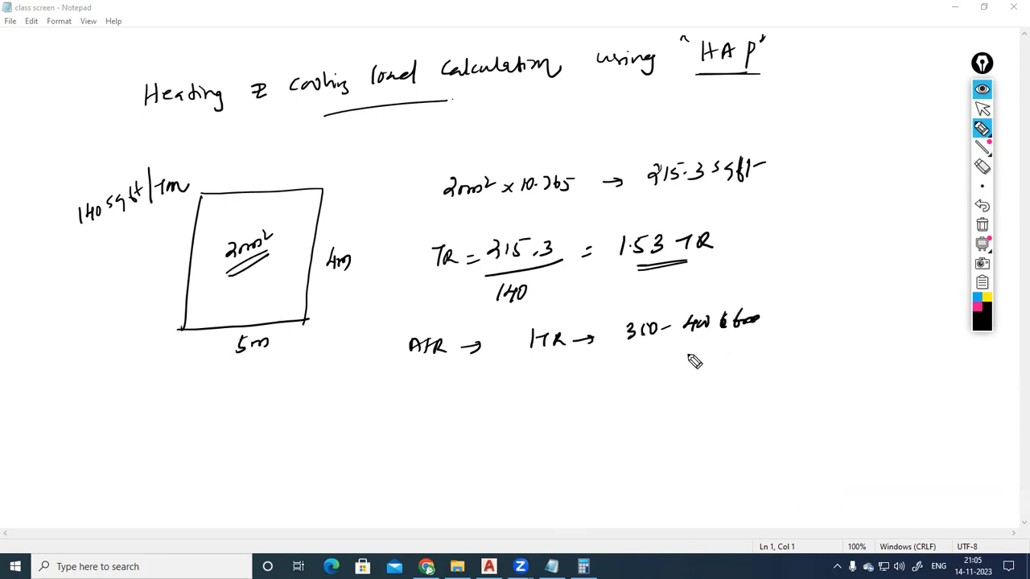
pyautogui.moveTo(684, 339); pyautogui.dragTo(708, 343)
pyautogui.moveTo(607, 370); pyautogui.dragTo(616, 375)
pyautogui.moveTo(649, 362)
pyautogui.mouseDown()
pyautogui.moveTo(660, 375)
pyautogui.moveTo(731, 392)
pyautogui.moveTo(747, 375)
pyautogui.moveTo(741, 395)
pyautogui.moveTo(761, 385)
pyautogui.mouseUp()
pyautogui.click(650, 252)
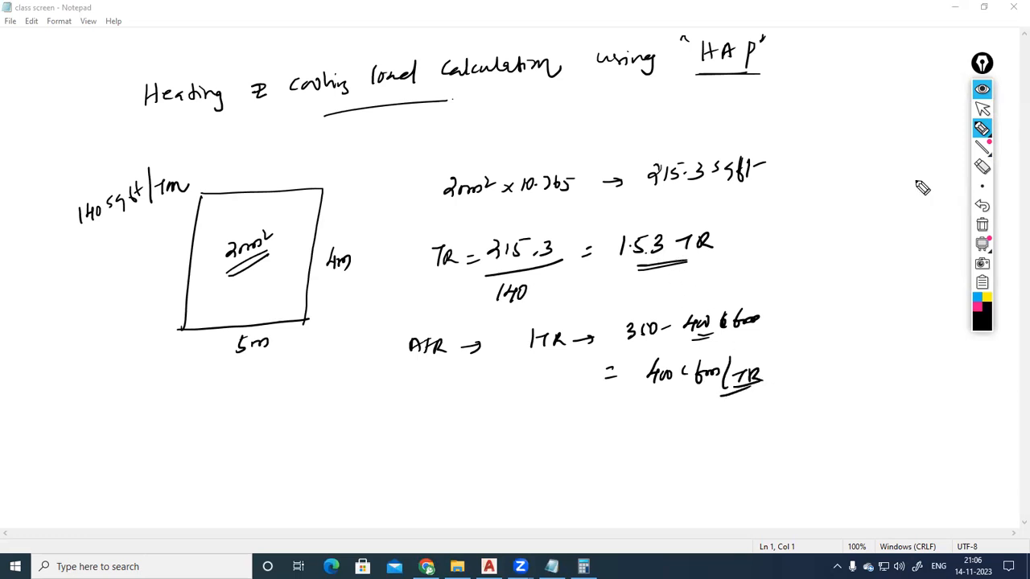
# Enclose the title in quotation marks and double-underline the 140 sqft/TR note.
pyautogui.click(983, 88)
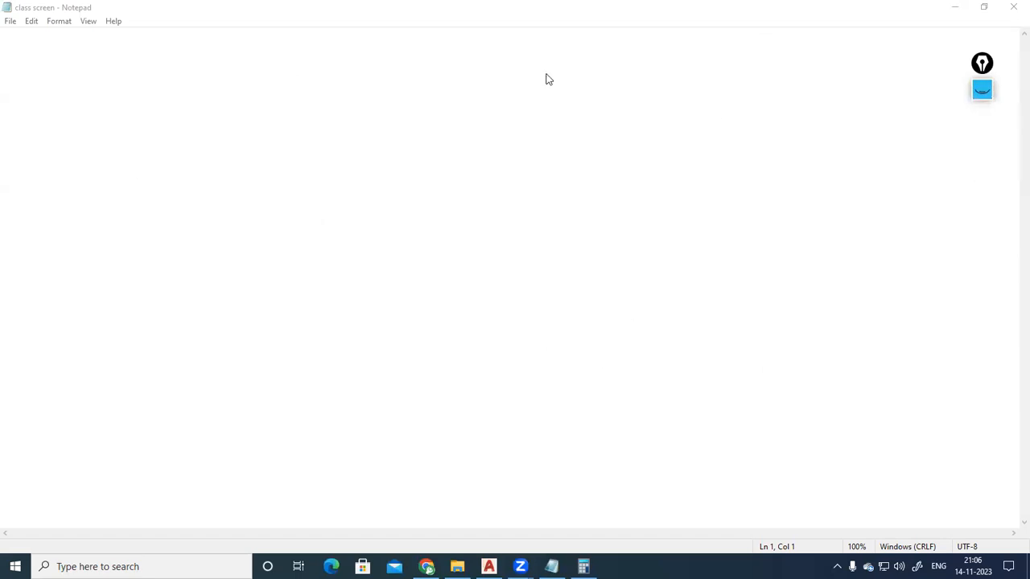
pyautogui.click(983, 92)
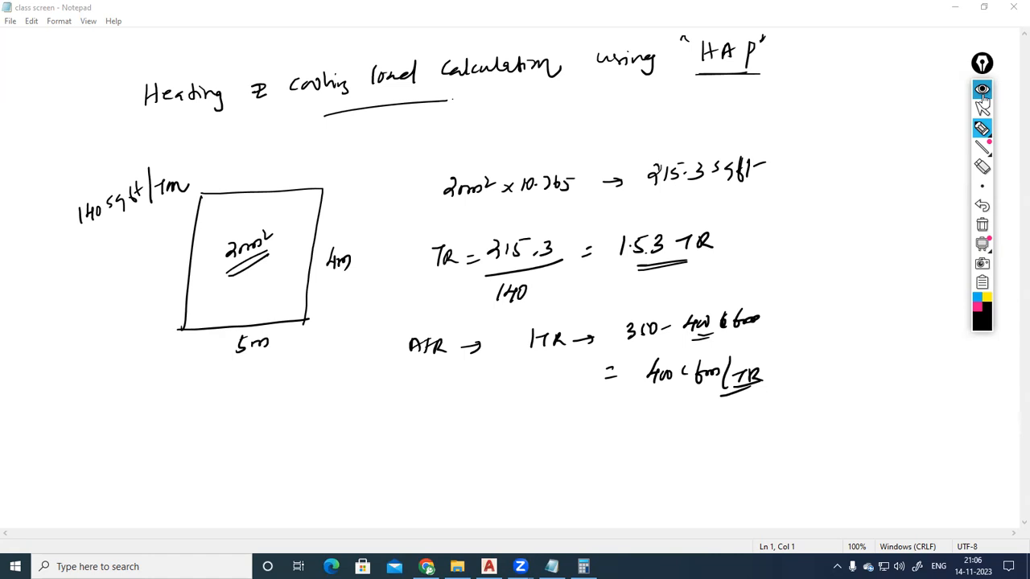
pyautogui.moveTo(123, 75); pyautogui.dragTo(125, 82)
pyautogui.moveTo(131, 75); pyautogui.dragTo(133, 82)
pyautogui.moveTo(771, 45); pyautogui.dragTo(773, 52)
pyautogui.moveTo(777, 45); pyautogui.dragTo(778, 52)
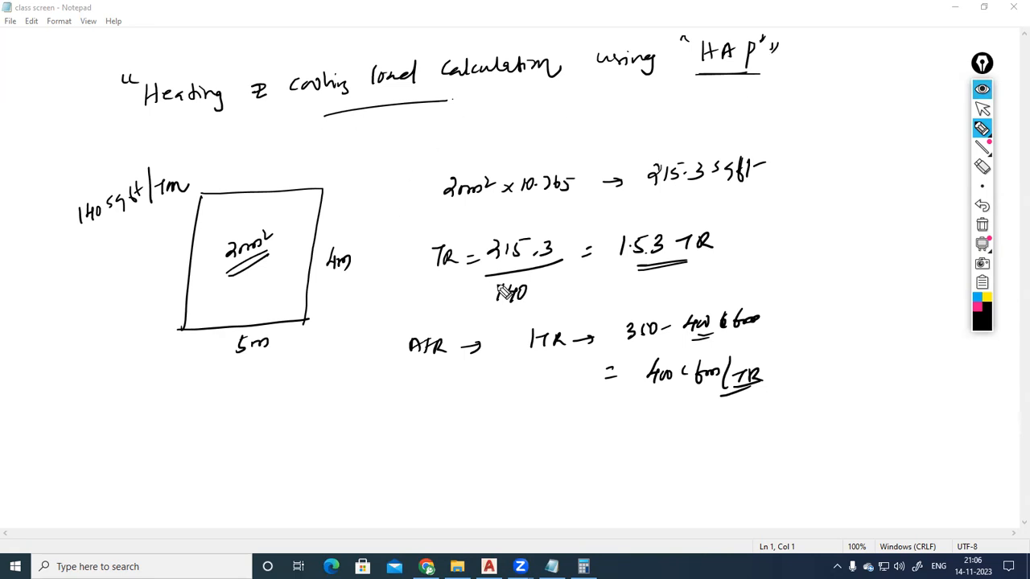
pyautogui.moveTo(106, 228); pyautogui.dragTo(137, 214)
pyautogui.moveTo(108, 233); pyautogui.dragTo(139, 220)
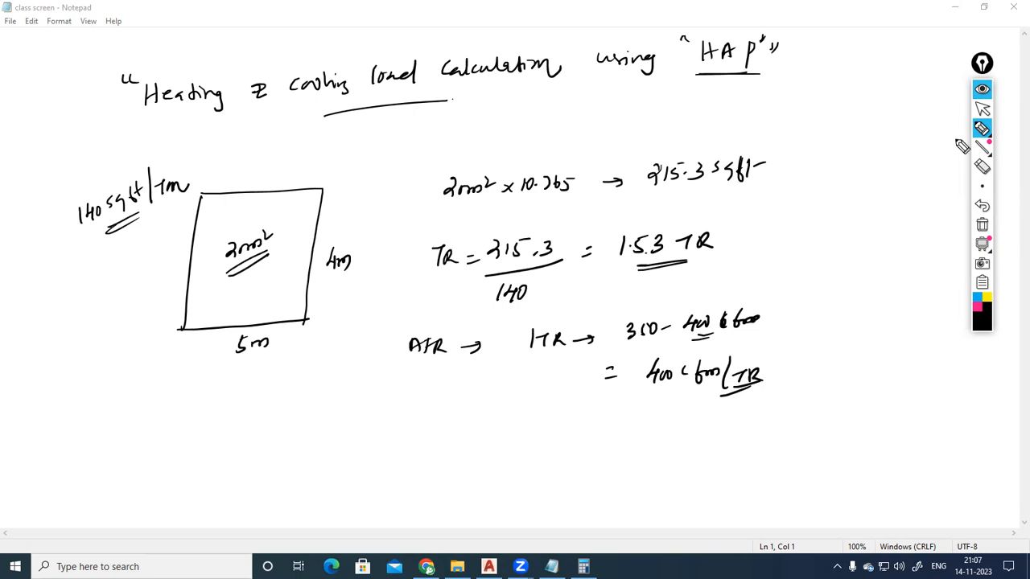
# Erase the room sketch and all calculations below the title, and switch back to the pen.
pyautogui.click(982, 167)
pyautogui.moveTo(488, 166)
pyautogui.mouseDown()
pyautogui.moveTo(386, 217)
pyautogui.moveTo(195, 285)
pyautogui.moveTo(258, 355)
pyautogui.moveTo(349, 269)
pyautogui.moveTo(193, 195)
pyautogui.moveTo(95, 211)
pyautogui.moveTo(563, 223)
pyautogui.moveTo(494, 200)
pyautogui.moveTo(702, 184)
pyautogui.moveTo(660, 172)
pyautogui.moveTo(700, 161)
pyautogui.moveTo(664, 256)
pyautogui.moveTo(699, 250)
pyautogui.moveTo(655, 243)
pyautogui.moveTo(714, 249)
pyautogui.moveTo(515, 252)
pyautogui.moveTo(526, 290)
pyautogui.moveTo(593, 260)
pyautogui.moveTo(524, 237)
pyautogui.moveTo(446, 258)
pyautogui.moveTo(478, 260)
pyautogui.moveTo(416, 348)
pyautogui.moveTo(589, 348)
pyautogui.moveTo(754, 325)
pyautogui.moveTo(685, 365)
pyautogui.moveTo(691, 376)
pyautogui.moveTo(728, 372)
pyautogui.moveTo(743, 391)
pyautogui.moveTo(768, 381)
pyautogui.moveTo(705, 404)
pyautogui.mouseUp()
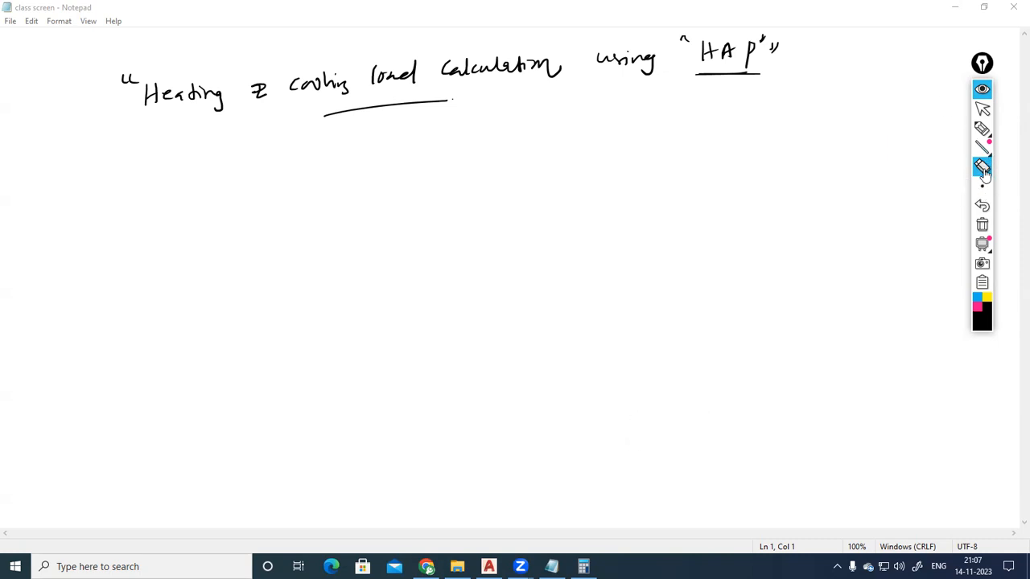
pyautogui.click(981, 129)
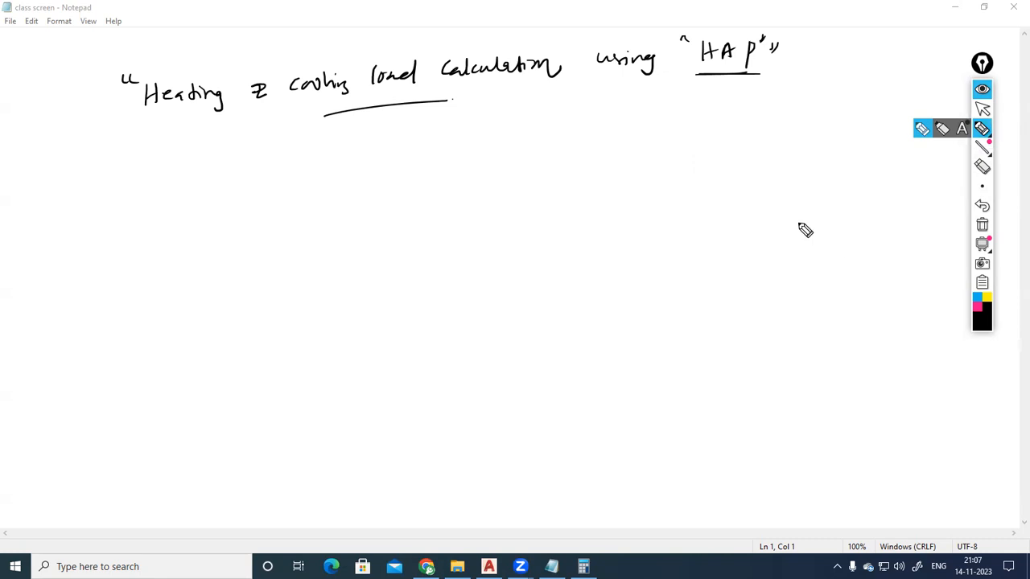
# Write the underlined heading Drawings with a circled 1 below the title.
pyautogui.click(982, 89)
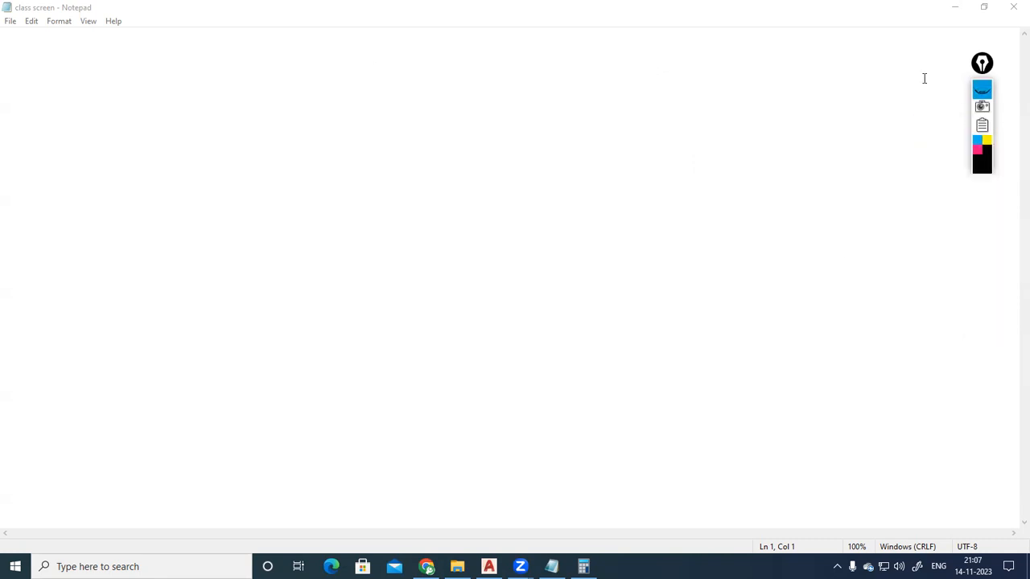
pyautogui.click(980, 95)
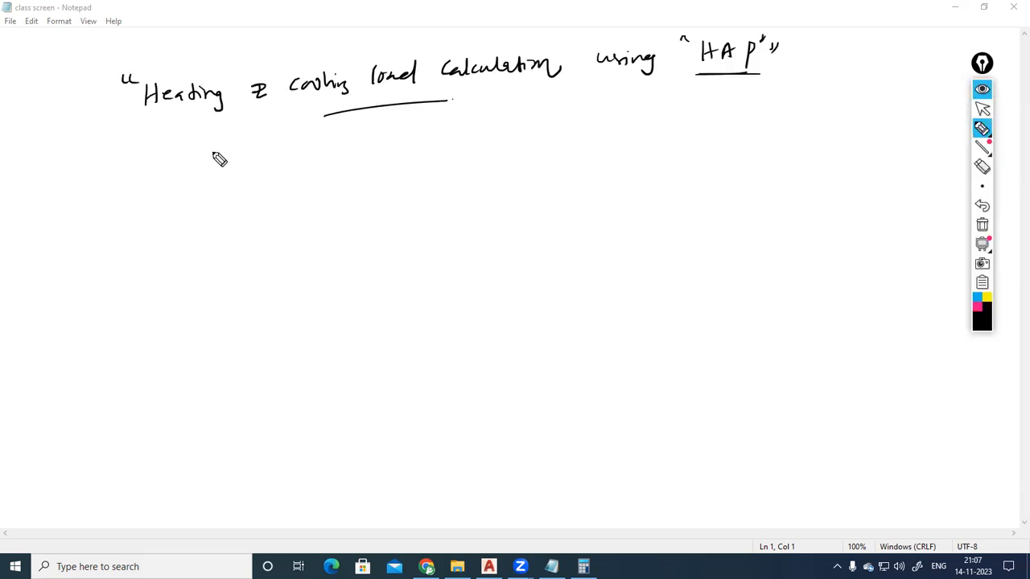
pyautogui.moveTo(199, 183); pyautogui.dragTo(200, 166)
pyautogui.moveTo(229, 164)
pyautogui.mouseDown()
pyautogui.moveTo(227, 173)
pyautogui.moveTo(305, 171)
pyautogui.mouseUp()
pyautogui.moveTo(233, 194); pyautogui.dragTo(294, 184)
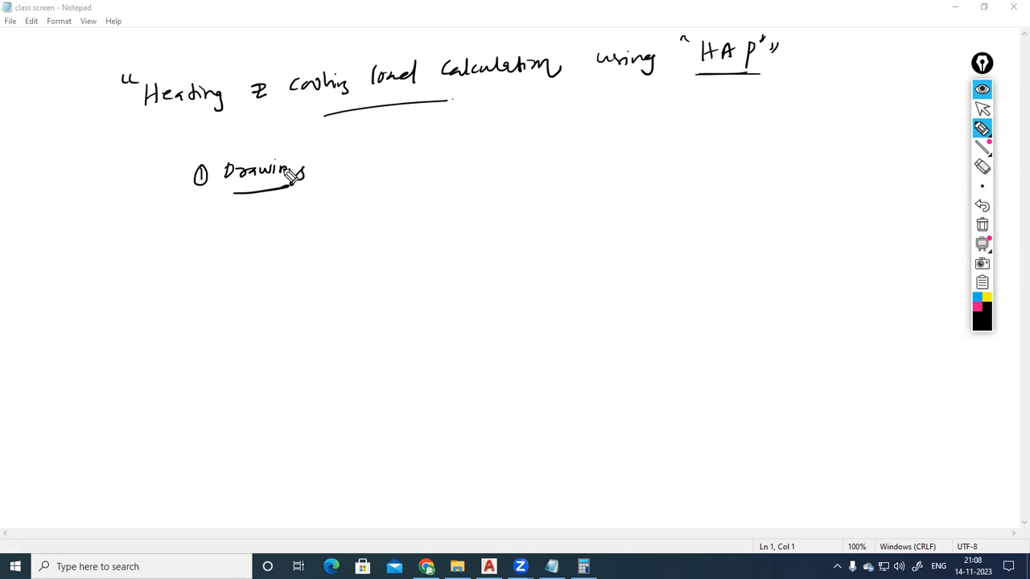
# Write sub-item a. Floor plans & Furniture layout under the Drawings heading.
pyautogui.moveTo(299, 215)
pyautogui.mouseDown()
pyautogui.moveTo(381, 214)
pyautogui.moveTo(405, 202)
pyautogui.moveTo(413, 214)
pyautogui.moveTo(417, 205)
pyautogui.moveTo(478, 196)
pyautogui.moveTo(512, 204)
pyautogui.moveTo(524, 193)
pyautogui.moveTo(556, 201)
pyautogui.moveTo(546, 209)
pyautogui.mouseUp()
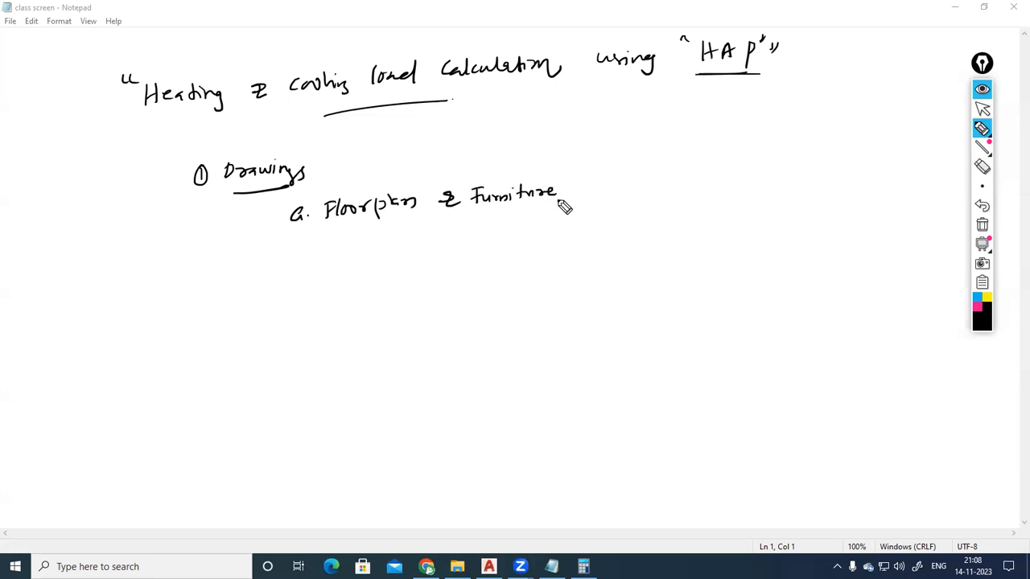
pyautogui.moveTo(579, 178)
pyautogui.mouseDown()
pyautogui.moveTo(604, 195)
pyautogui.moveTo(626, 191)
pyautogui.mouseUp()
pyautogui.click(634, 184)
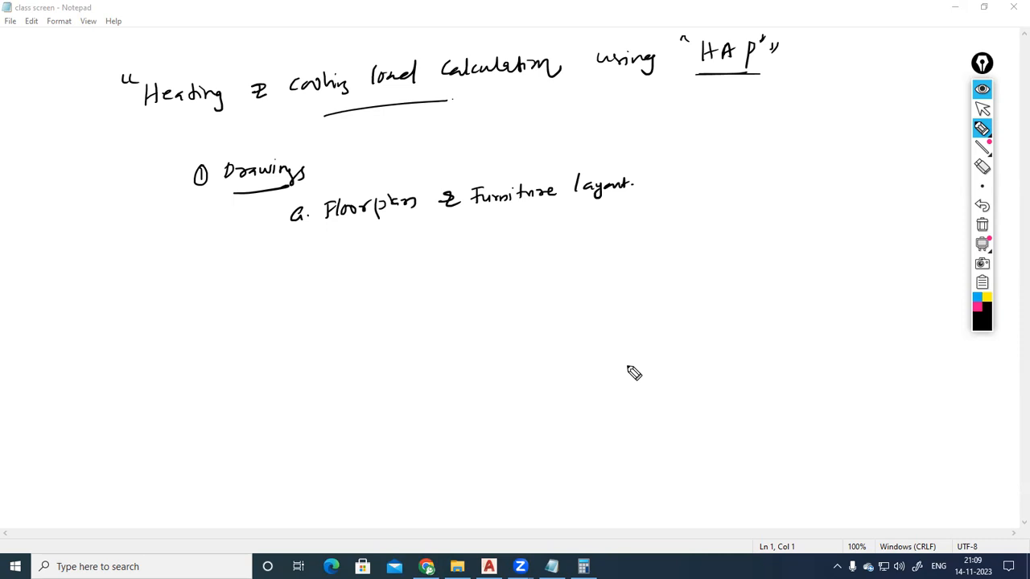
# Write sub-item b. Elevations & sectional details below the floor plans item.
pyautogui.moveTo(296, 238); pyautogui.dragTo(309, 253)
pyautogui.click(311, 254)
pyautogui.moveTo(351, 246)
pyautogui.mouseDown()
pyautogui.moveTo(355, 256)
pyautogui.moveTo(660, 223)
pyautogui.mouseUp()
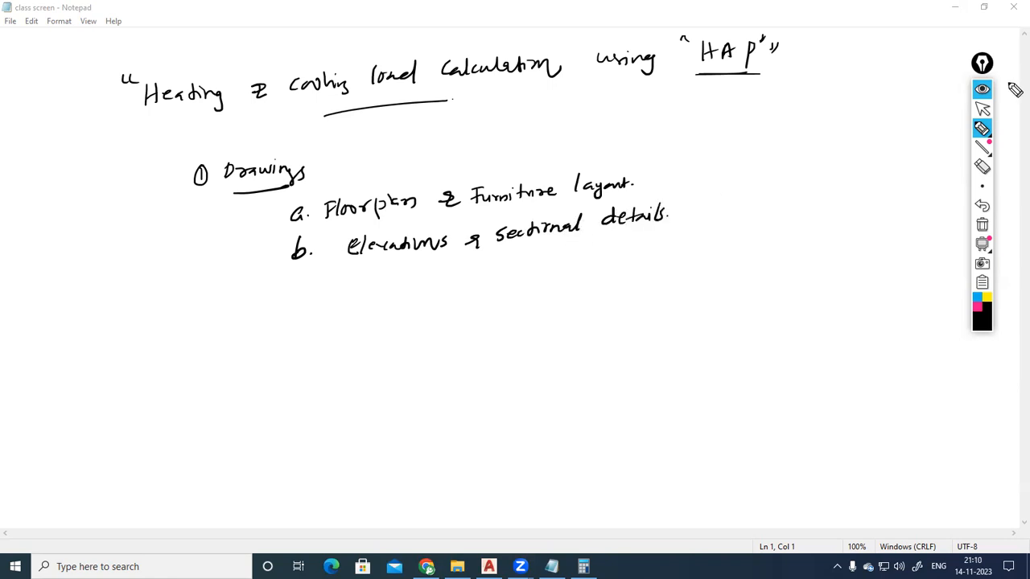
pyautogui.click(982, 89)
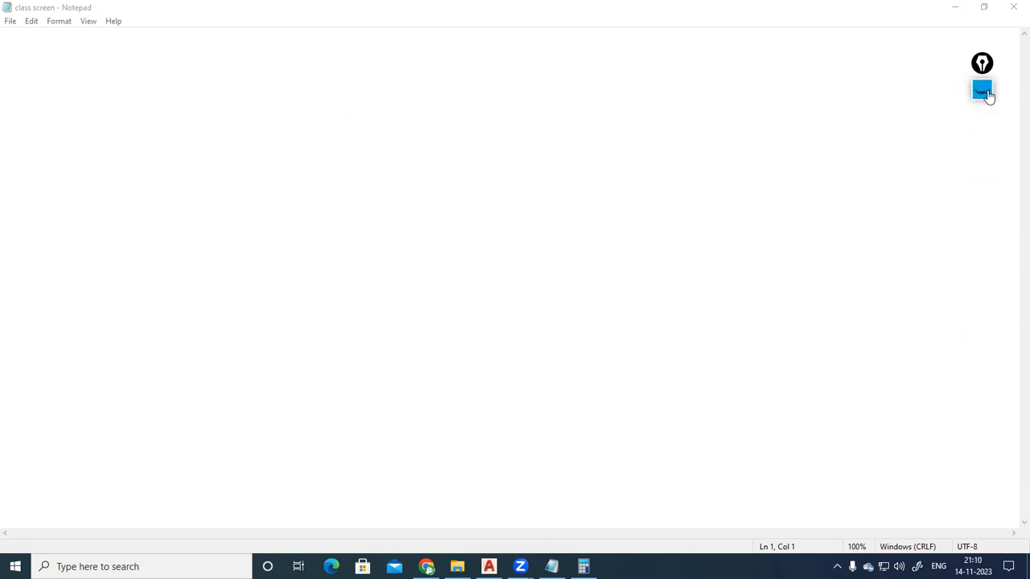
pyautogui.click(983, 90)
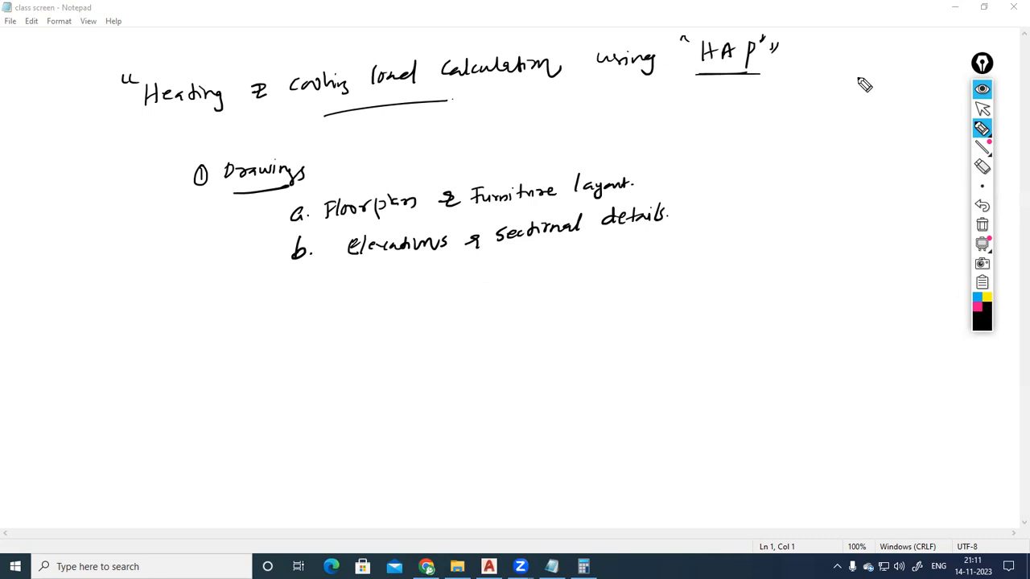
pyautogui.click(986, 95)
pyautogui.click(987, 95)
# Sketch a room section with a stepped false ceiling beside the list, labelling the floor line FFL and the ceiling FCL.
pyautogui.moveTo(779, 204)
pyautogui.mouseDown()
pyautogui.moveTo(762, 299)
pyautogui.moveTo(888, 206)
pyautogui.moveTo(891, 306)
pyautogui.mouseUp()
pyautogui.moveTo(771, 252)
pyautogui.mouseDown()
pyautogui.moveTo(803, 252)
pyautogui.moveTo(810, 234)
pyautogui.moveTo(861, 238)
pyautogui.moveTo(888, 258)
pyautogui.mouseUp()
pyautogui.moveTo(733, 297); pyautogui.dragTo(928, 308)
pyautogui.moveTo(937, 299); pyautogui.dragTo(942, 307)
pyautogui.moveTo(897, 263)
pyautogui.mouseDown()
pyautogui.moveTo(903, 254)
pyautogui.moveTo(907, 263)
pyautogui.mouseUp()
pyautogui.moveTo(918, 254); pyautogui.dragTo(932, 261)
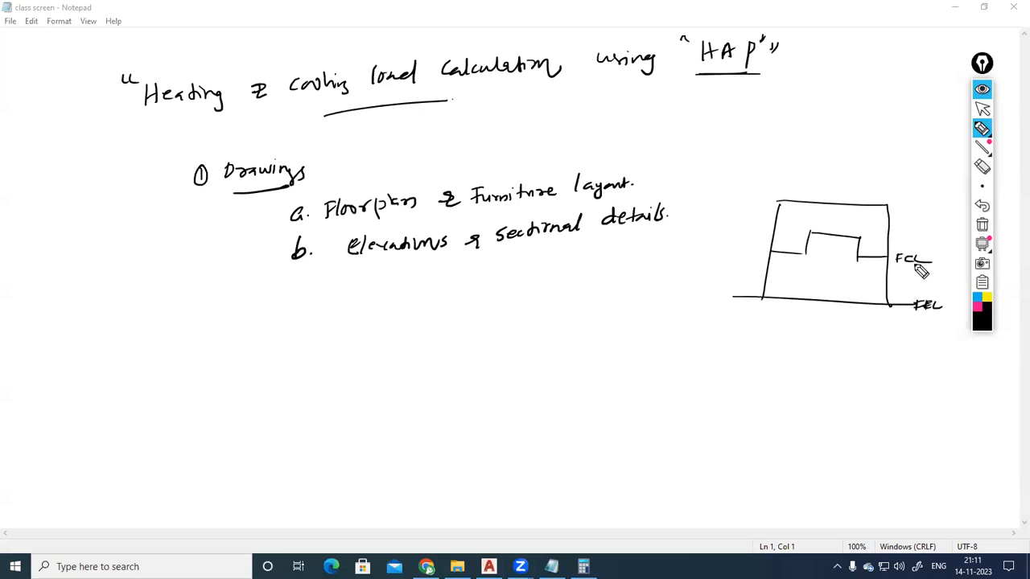
# Emphasise the stepped false ceiling line in the section sketch and write sub-item c. Reflected ceiling plans (RCP) below sub-item b.
pyautogui.moveTo(807, 254)
pyautogui.mouseDown()
pyautogui.moveTo(814, 239)
pyautogui.moveTo(851, 241)
pyautogui.moveTo(876, 262)
pyautogui.mouseUp()
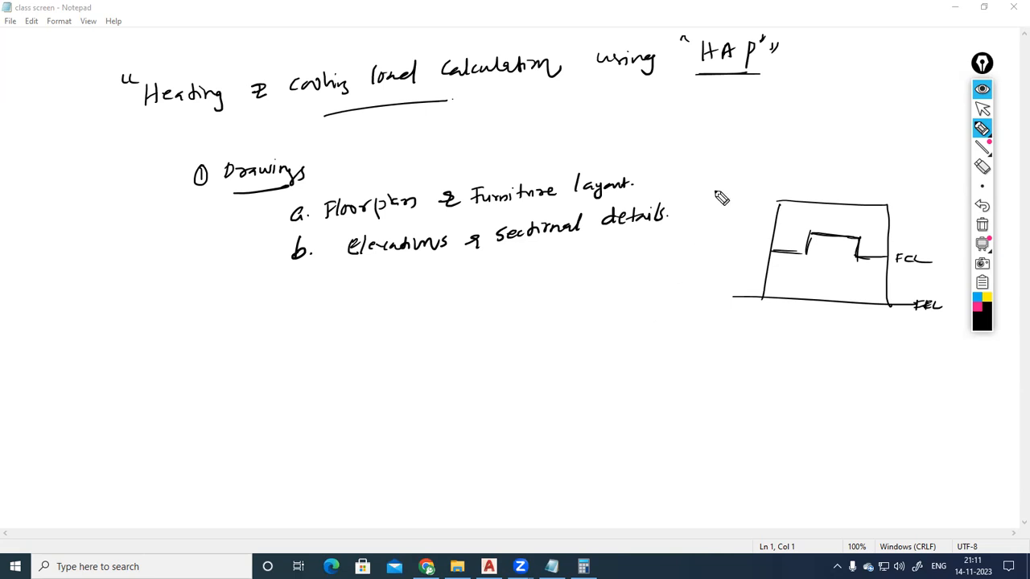
pyautogui.click(546, 241)
pyautogui.click(310, 292)
pyautogui.moveTo(304, 282)
pyautogui.mouseDown()
pyautogui.moveTo(304, 292)
pyautogui.moveTo(510, 269)
pyautogui.moveTo(537, 275)
pyautogui.mouseUp()
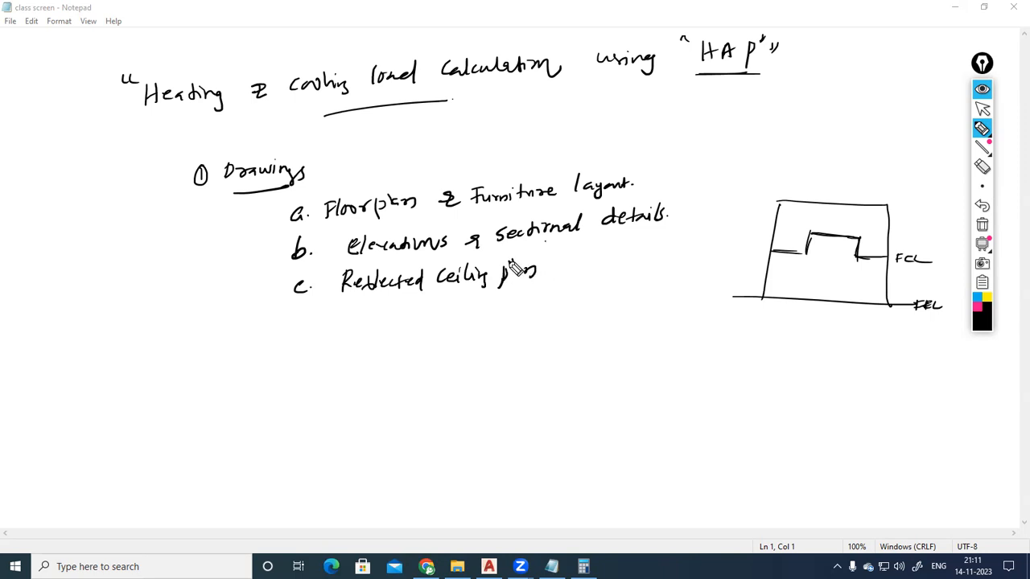
pyautogui.moveTo(779, 246); pyautogui.dragTo(806, 254)
pyautogui.moveTo(557, 264); pyautogui.dragTo(592, 279)
pyautogui.moveTo(593, 257)
pyautogui.mouseDown()
pyautogui.moveTo(597, 280)
pyautogui.moveTo(550, 283)
pyautogui.mouseUp()
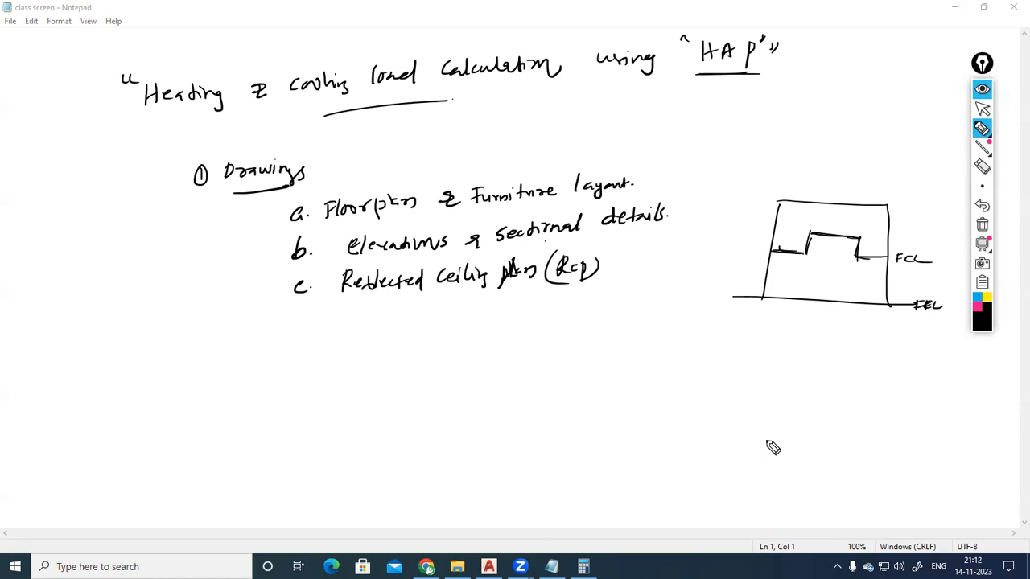
# Bracket the three drawing sub-items with a curly brace and write circled item 2, Location & Function of building, below them.
pyautogui.moveTo(669, 173)
pyautogui.mouseDown()
pyautogui.moveTo(683, 271)
pyautogui.moveTo(661, 291)
pyautogui.mouseUp()
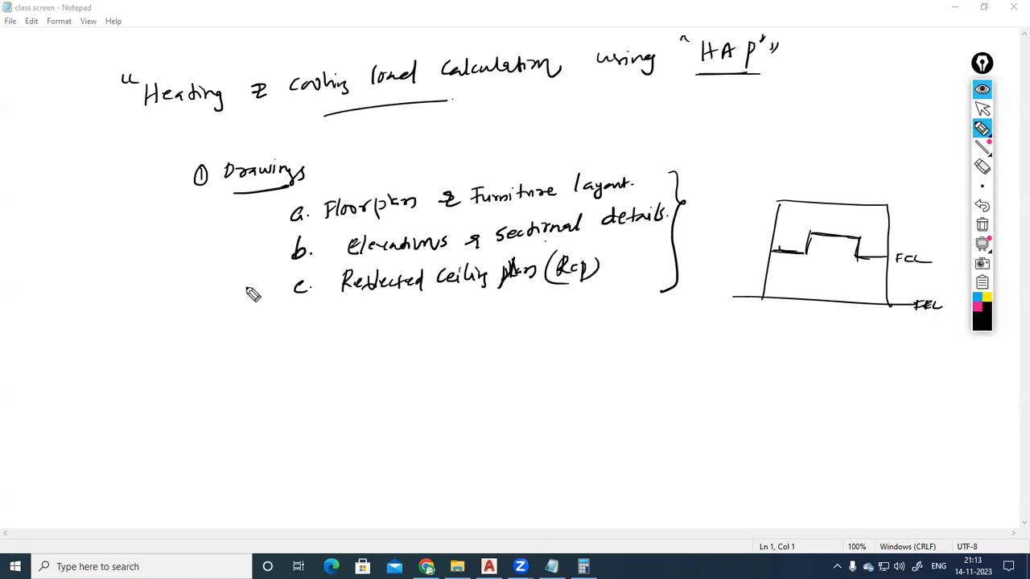
pyautogui.moveTo(227, 351); pyautogui.dragTo(242, 351)
pyautogui.click(254, 349)
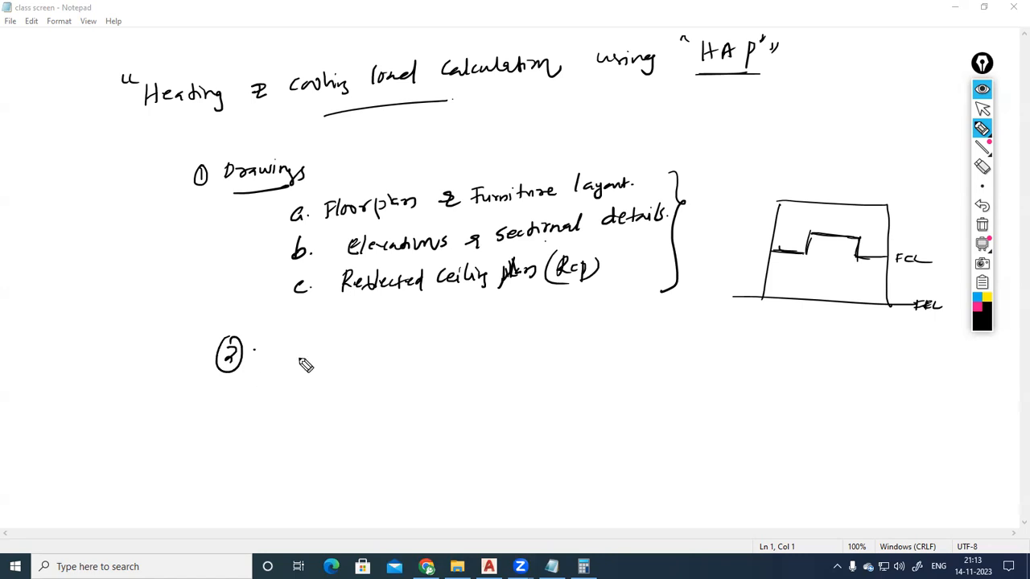
pyautogui.moveTo(284, 343)
pyautogui.mouseDown()
pyautogui.moveTo(332, 363)
pyautogui.moveTo(398, 356)
pyautogui.moveTo(402, 370)
pyautogui.moveTo(492, 354)
pyautogui.moveTo(497, 373)
pyautogui.mouseUp()
pyautogui.moveTo(543, 349)
pyautogui.mouseDown()
pyautogui.moveTo(544, 366)
pyautogui.moveTo(609, 338)
pyautogui.moveTo(639, 341)
pyautogui.moveTo(644, 351)
pyautogui.mouseUp()
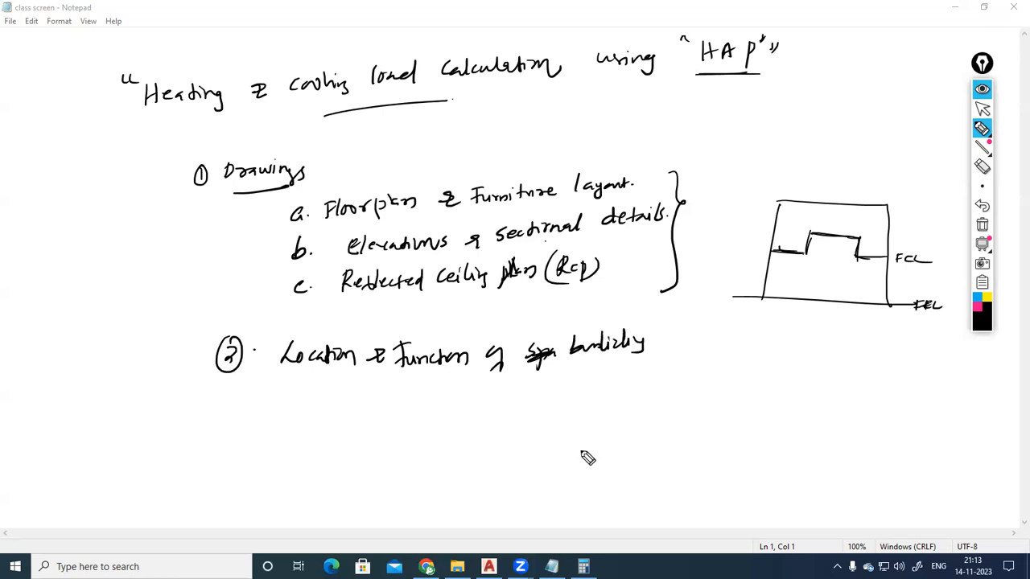
# Insert the words & orientation above the line of item 2 and underline Location.
pyautogui.moveTo(314, 368); pyautogui.dragTo(328, 367)
pyautogui.moveTo(314, 375); pyautogui.dragTo(330, 373)
pyautogui.moveTo(476, 367)
pyautogui.mouseDown()
pyautogui.moveTo(475, 352)
pyautogui.moveTo(500, 338)
pyautogui.moveTo(545, 332)
pyautogui.moveTo(555, 342)
pyautogui.mouseUp()
pyautogui.moveTo(302, 373); pyautogui.dragTo(320, 369)
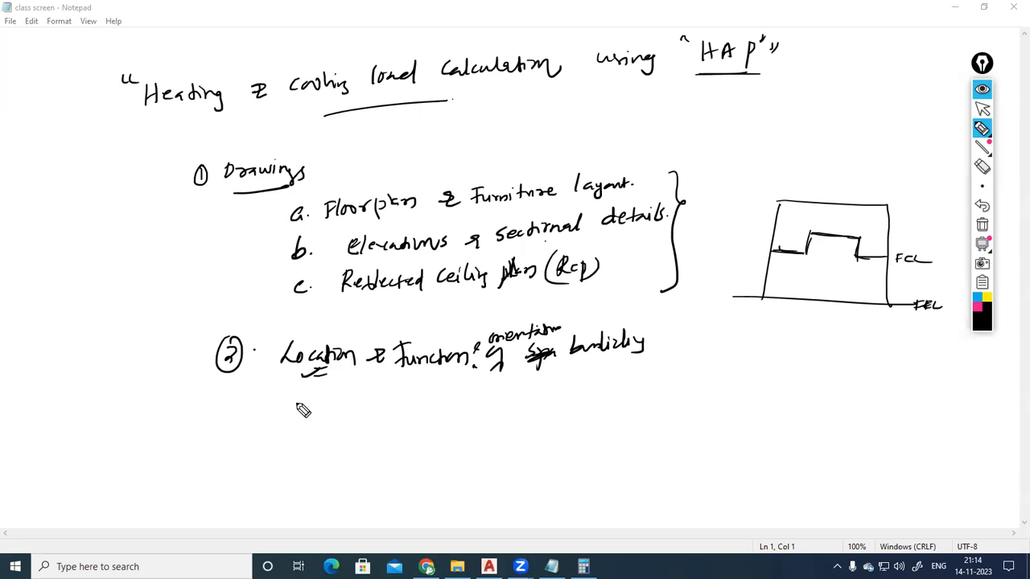
# Mark Function and orientation in item 2, and sketch two crossing north arrows labelled N above the room section.
pyautogui.moveTo(432, 374); pyautogui.dragTo(444, 372)
pyautogui.moveTo(510, 344); pyautogui.dragTo(531, 341)
pyautogui.moveTo(724, 170); pyautogui.dragTo(812, 128)
pyautogui.moveTo(767, 159)
pyautogui.mouseDown()
pyautogui.moveTo(732, 103)
pyautogui.moveTo(741, 104)
pyautogui.mouseUp()
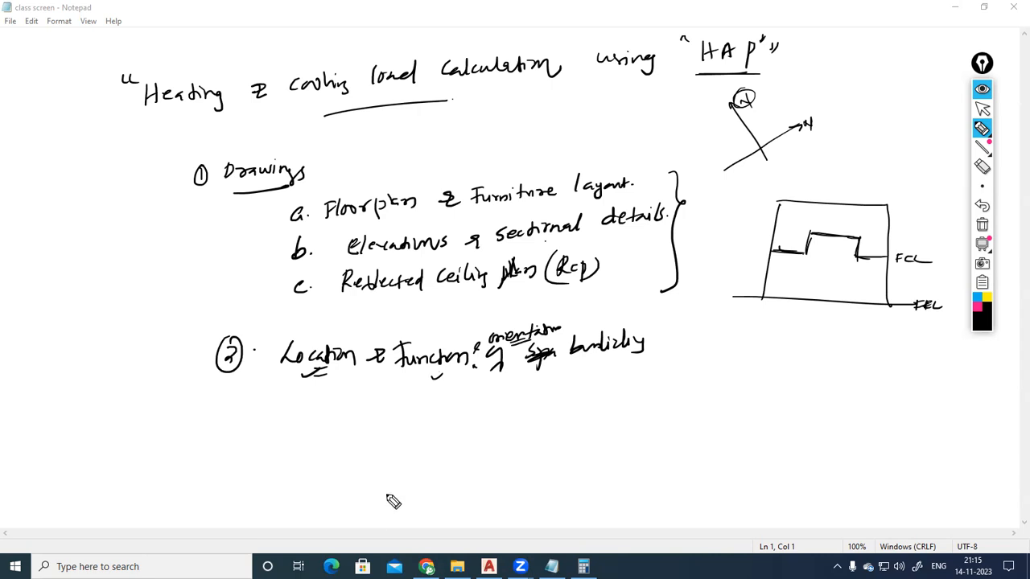
# Write circled item 3, U values of materials, below item 2 and underline it.
pyautogui.moveTo(229, 420); pyautogui.dragTo(230, 434)
pyautogui.moveTo(228, 414)
pyautogui.mouseDown()
pyautogui.moveTo(240, 434)
pyautogui.moveTo(220, 420)
pyautogui.moveTo(378, 426)
pyautogui.mouseUp()
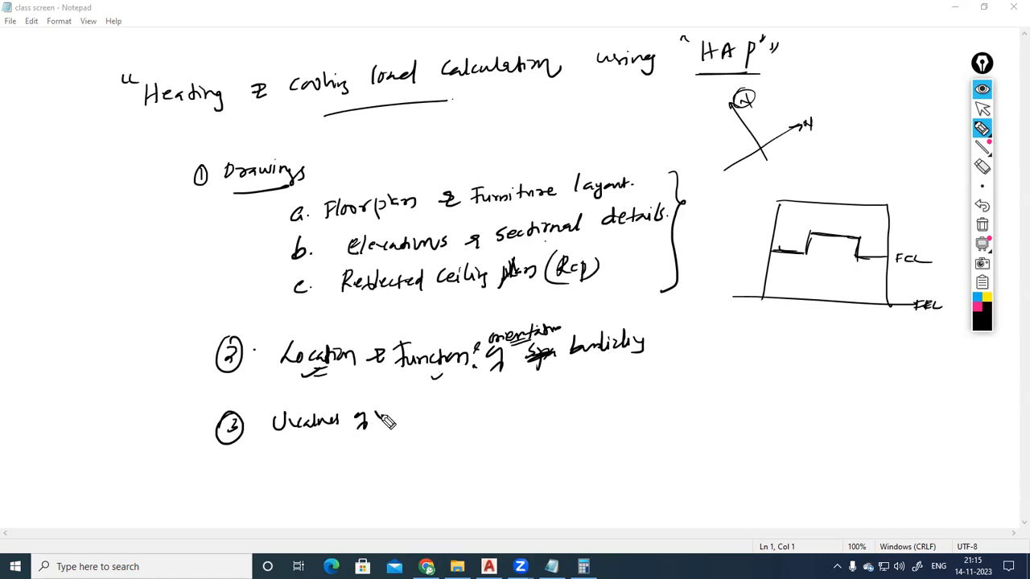
pyautogui.moveTo(378, 420); pyautogui.dragTo(461, 412)
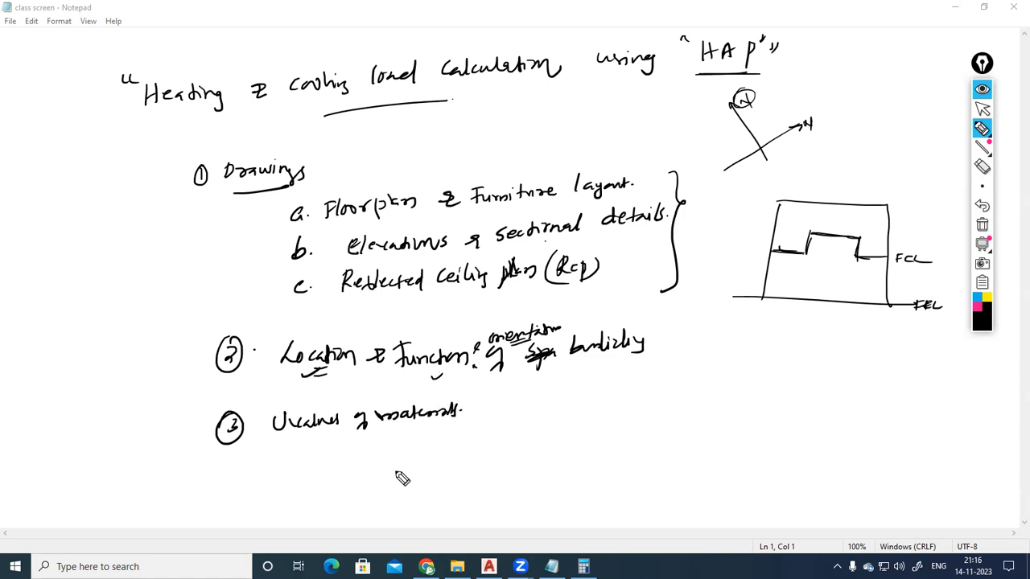
pyautogui.moveTo(327, 441); pyautogui.dragTo(383, 435)
# List wall, Floor, Roof, Door, window, ceiling, partition wall, Skylight and shades in square brackets beside item 3.
pyautogui.moveTo(499, 412)
pyautogui.mouseDown()
pyautogui.moveTo(538, 407)
pyautogui.moveTo(548, 420)
pyautogui.moveTo(555, 406)
pyautogui.moveTo(584, 413)
pyautogui.moveTo(603, 398)
pyautogui.moveTo(632, 407)
pyautogui.moveTo(625, 396)
pyautogui.moveTo(648, 412)
pyautogui.moveTo(684, 414)
pyautogui.moveTo(701, 402)
pyautogui.moveTo(813, 391)
pyautogui.moveTo(829, 406)
pyautogui.moveTo(811, 415)
pyautogui.moveTo(849, 390)
pyautogui.moveTo(867, 407)
pyautogui.moveTo(955, 386)
pyautogui.mouseUp()
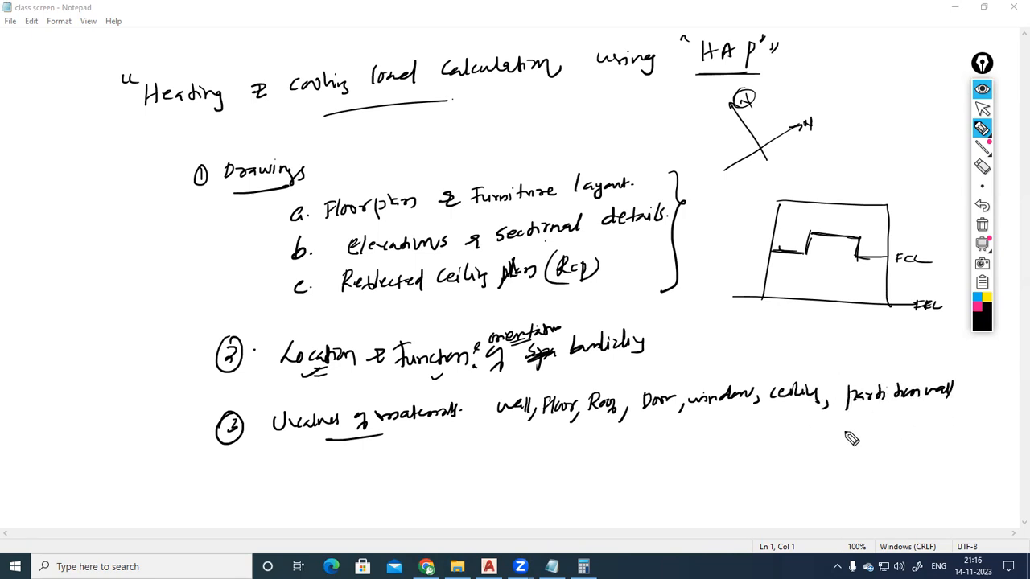
pyautogui.moveTo(958, 389); pyautogui.dragTo(954, 400)
pyautogui.moveTo(563, 433)
pyautogui.mouseDown()
pyautogui.moveTo(579, 453)
pyautogui.moveTo(600, 441)
pyautogui.moveTo(700, 436)
pyautogui.mouseUp()
pyautogui.moveTo(710, 435); pyautogui.dragTo(717, 435)
pyautogui.moveTo(728, 434); pyautogui.dragTo(762, 433)
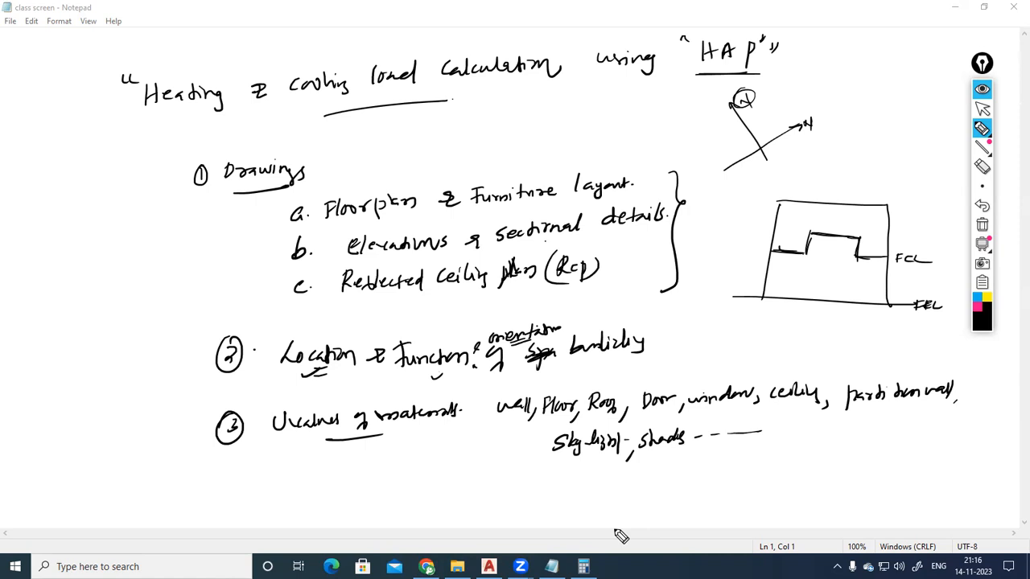
pyautogui.moveTo(499, 396); pyautogui.dragTo(495, 422)
pyautogui.moveTo(692, 427); pyautogui.dragTo(693, 444)
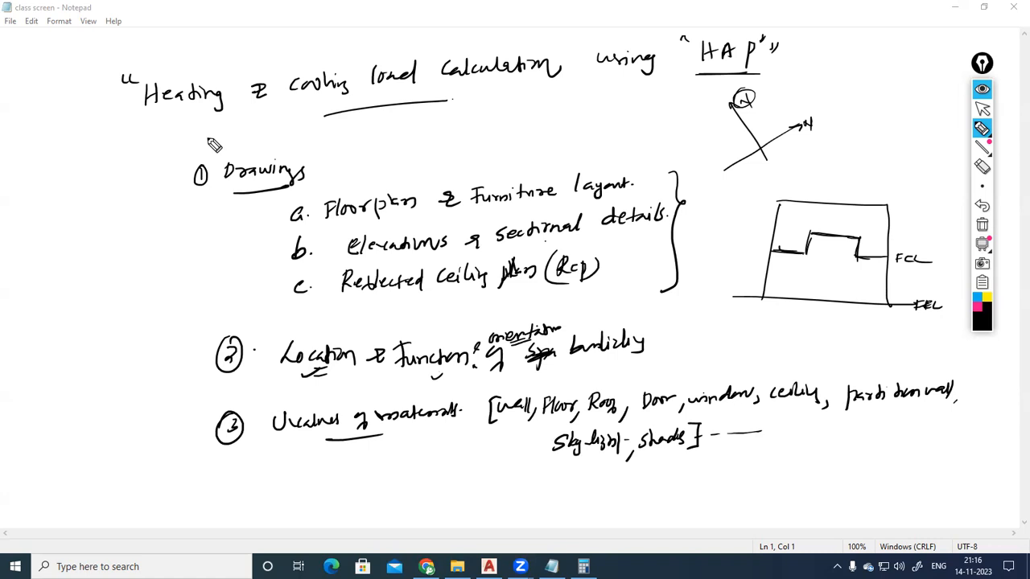
# Draw a large curly brace enclosing all three requirements, tick items 1 and 3, and add connecting lines alongside the list.
pyautogui.moveTo(191, 152)
pyautogui.mouseDown()
pyautogui.moveTo(147, 237)
pyautogui.moveTo(165, 412)
pyautogui.moveTo(207, 475)
pyautogui.mouseUp()
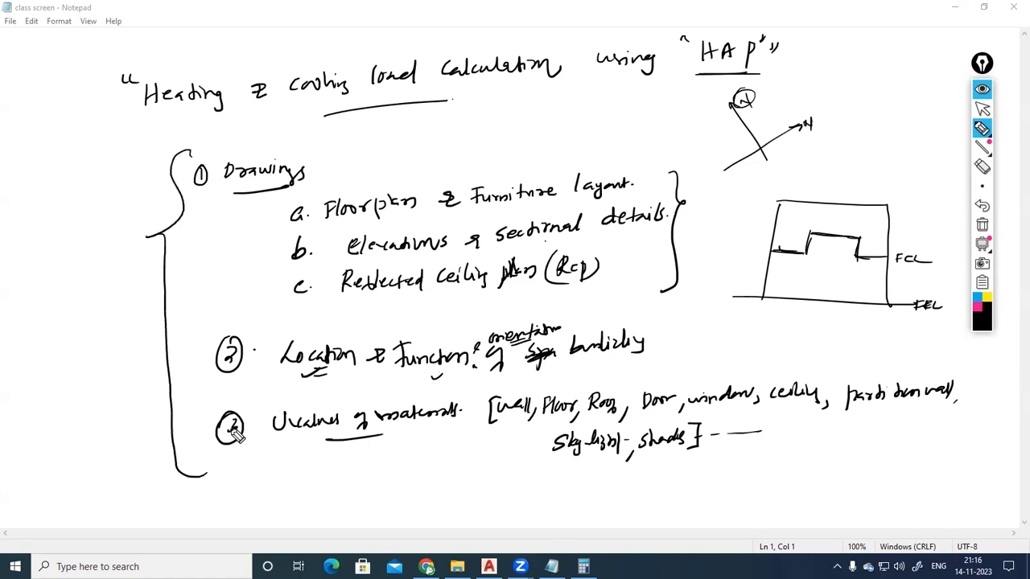
pyautogui.moveTo(202, 200); pyautogui.dragTo(216, 193)
pyautogui.moveTo(198, 172)
pyautogui.mouseDown()
pyautogui.moveTo(204, 388)
pyautogui.moveTo(247, 384)
pyautogui.mouseUp()
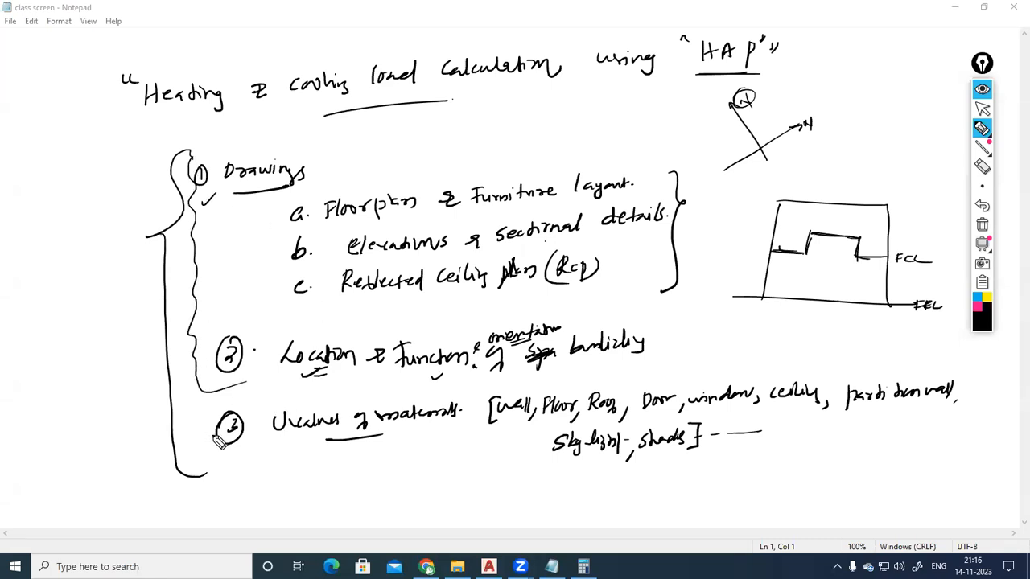
pyautogui.moveTo(220, 451); pyautogui.dragTo(248, 441)
pyautogui.moveTo(200, 214)
pyautogui.mouseDown()
pyautogui.moveTo(182, 345)
pyautogui.moveTo(190, 403)
pyautogui.mouseUp()
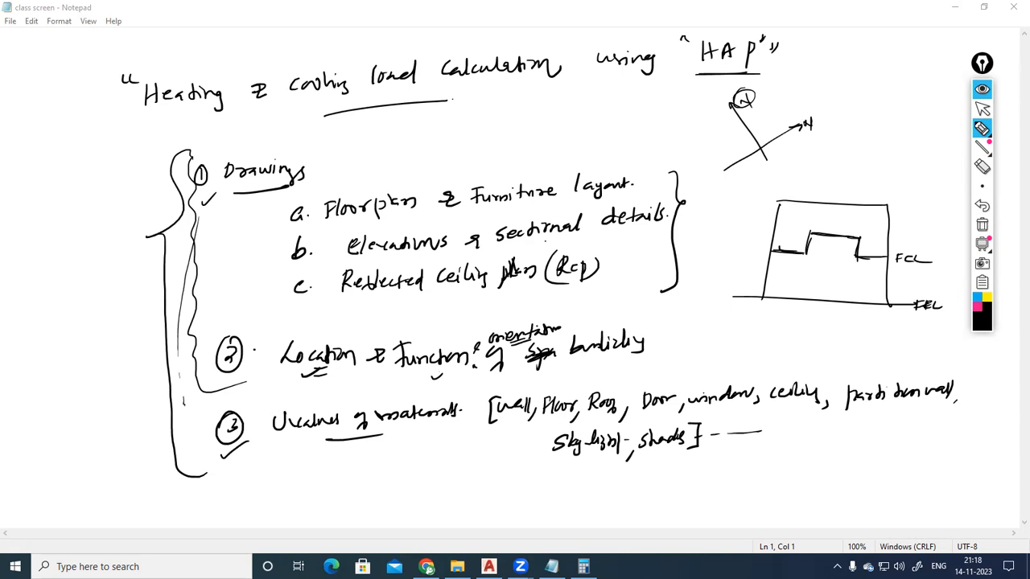
# Clear all handwritten notes from the screen and switch to the FLOOR PLAN FAB drawing in AutoCAD.
pyautogui.click(982, 228)
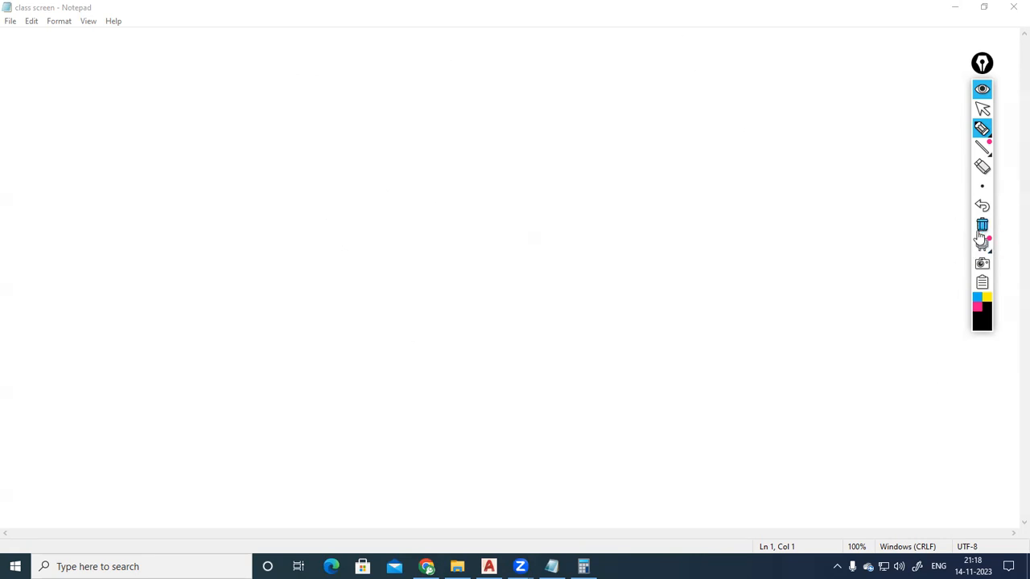
pyautogui.click(981, 89)
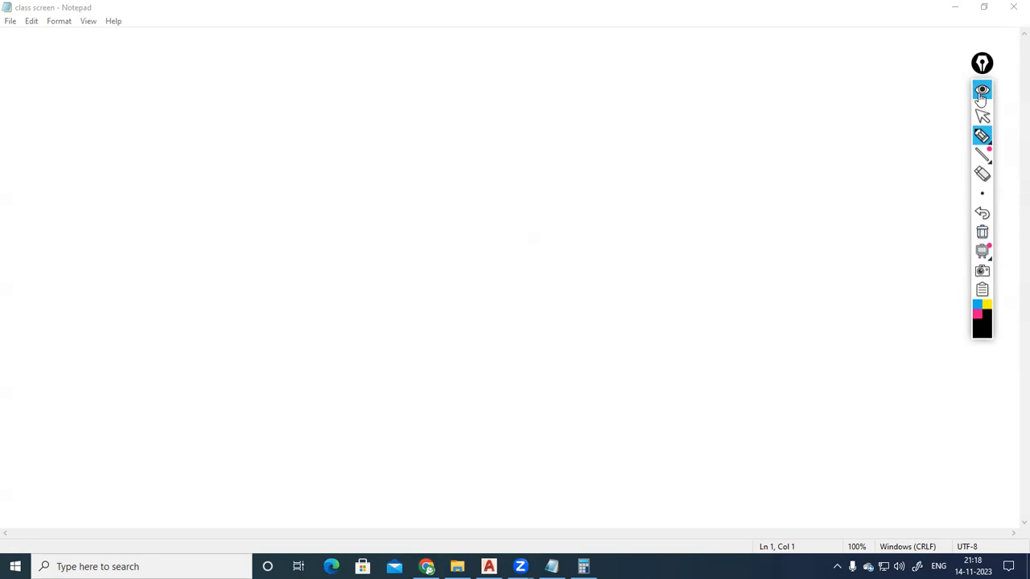
pyautogui.click(488, 566)
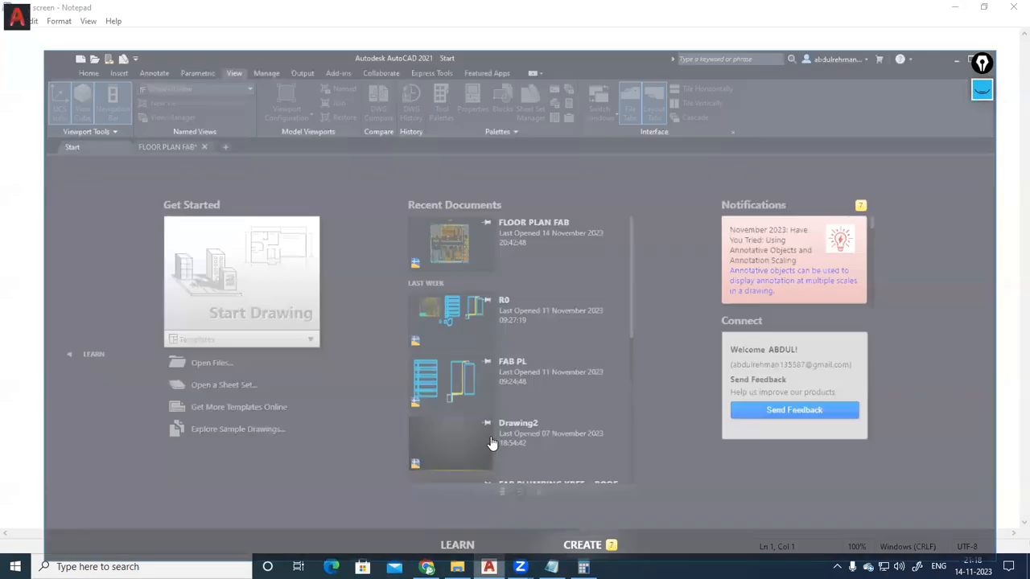
pyautogui.click(128, 105)
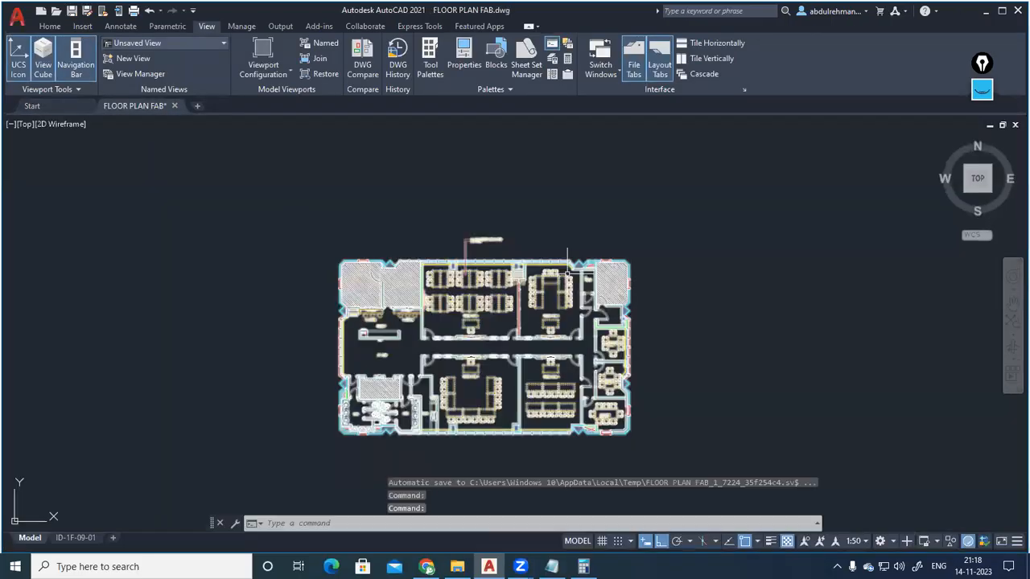
# Examine the overall floor layout, Training Room 1, Training Room 2 and the IT server room with their furniture.
pyautogui.scroll(5, 503, 354)
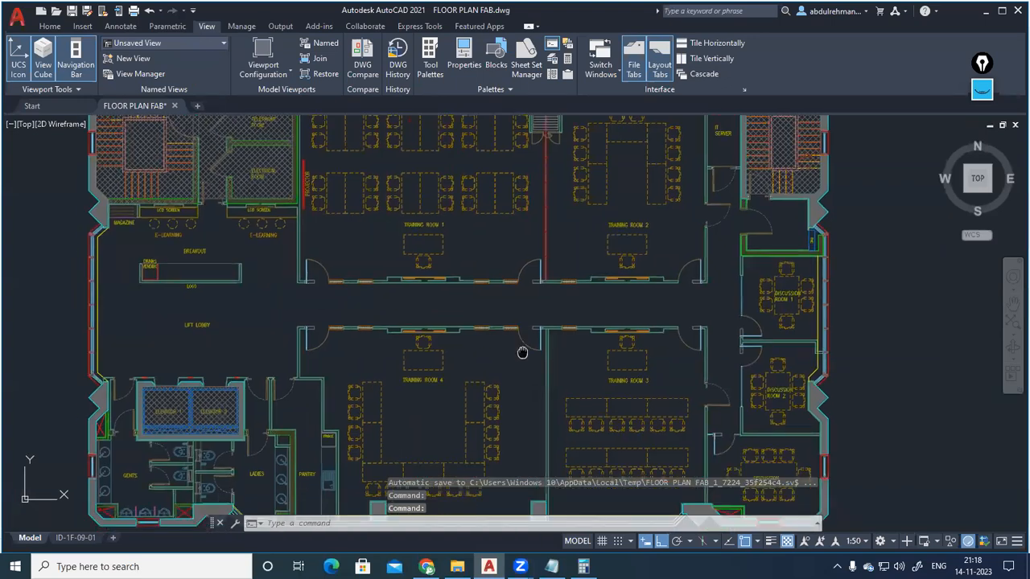
pyautogui.scroll(-2, 523, 353)
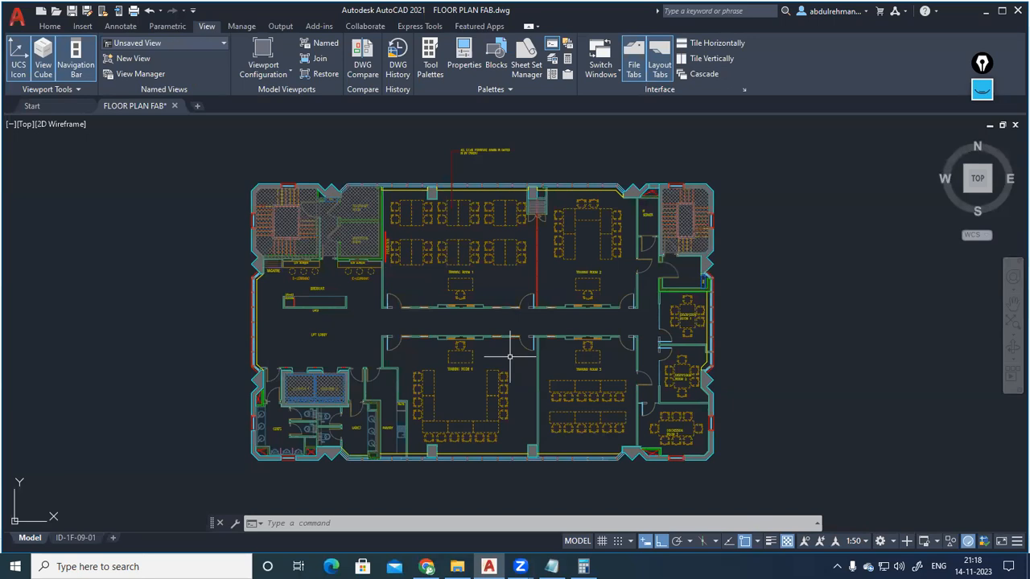
pyautogui.moveTo(501, 304); pyautogui.dragTo(557, 298)
pyautogui.press('Escape')
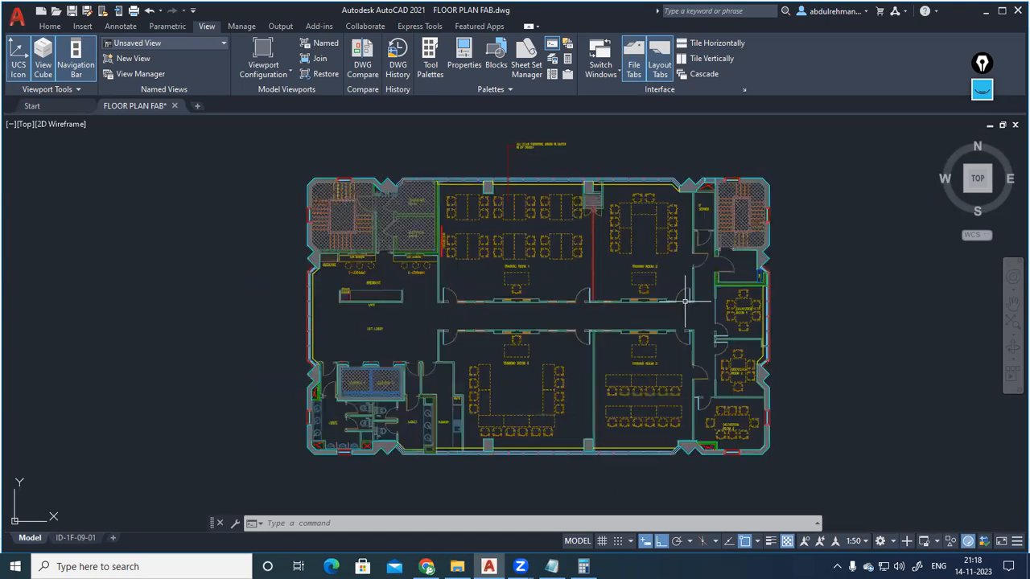
pyautogui.moveTo(853, 394)
pyautogui.mouseDown()
pyautogui.moveTo(860, 422)
pyautogui.moveTo(858, 395)
pyautogui.mouseUp()
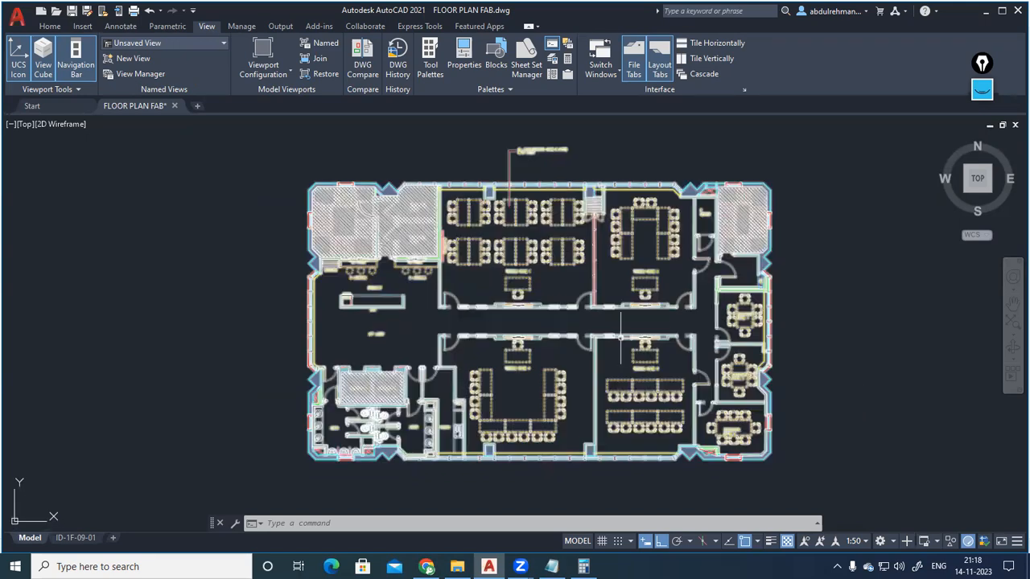
pyautogui.scroll(5, 547, 272)
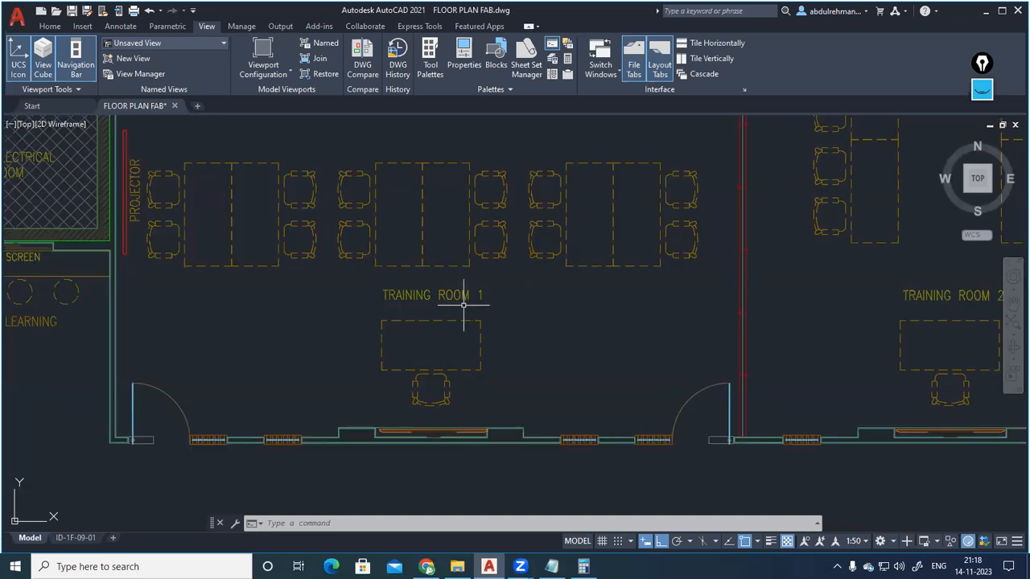
pyautogui.scroll(-2, 465, 307)
pyautogui.moveTo(513, 329); pyautogui.dragTo(363, 371)
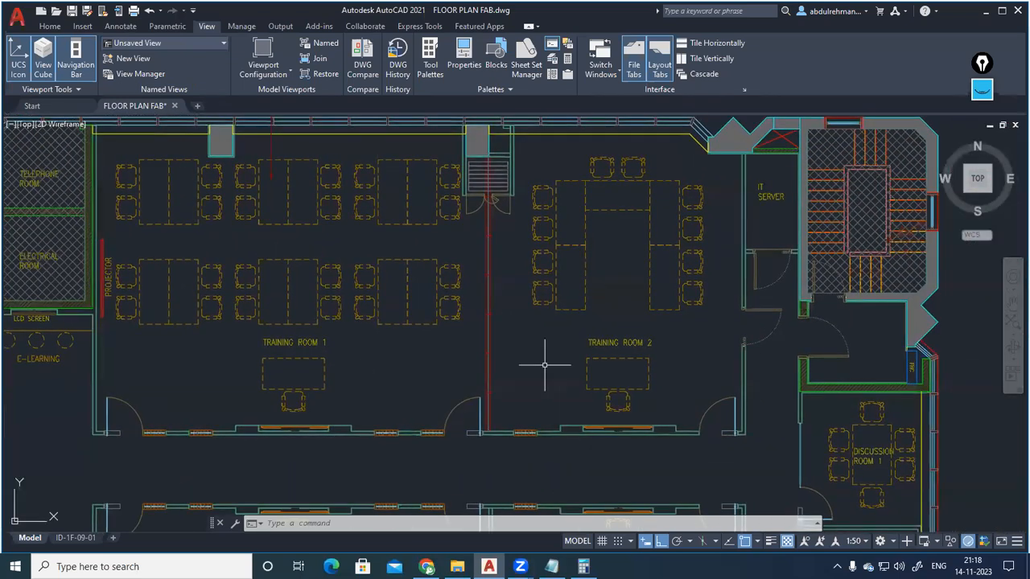
pyautogui.scroll(4, 623, 341)
pyautogui.scroll(-4, 627, 338)
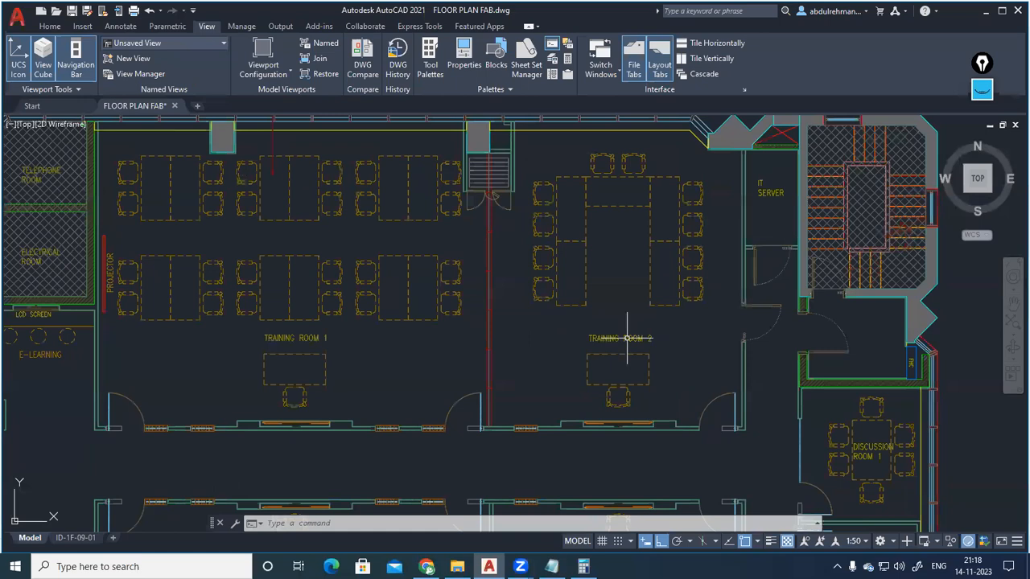
pyautogui.scroll(4, 772, 186)
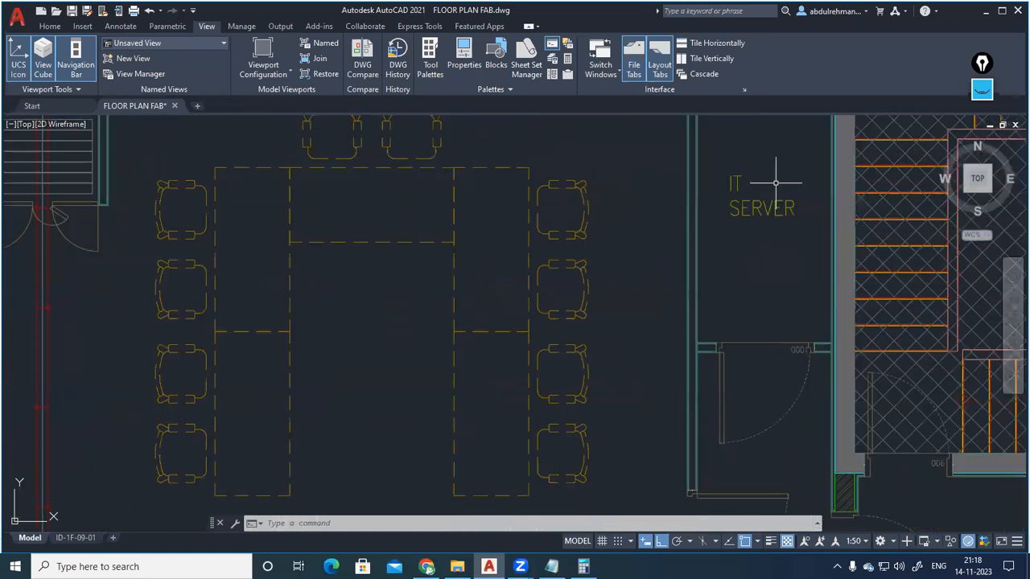
pyautogui.scroll(-4, 767, 192)
pyautogui.scroll(-2, 786, 301)
# Examine Discussion Rooms 1, 2 and 3 and Training Room 3 in the floor plan.
pyautogui.moveTo(785, 301); pyautogui.dragTo(582, 138)
pyautogui.scroll(4, 652, 237)
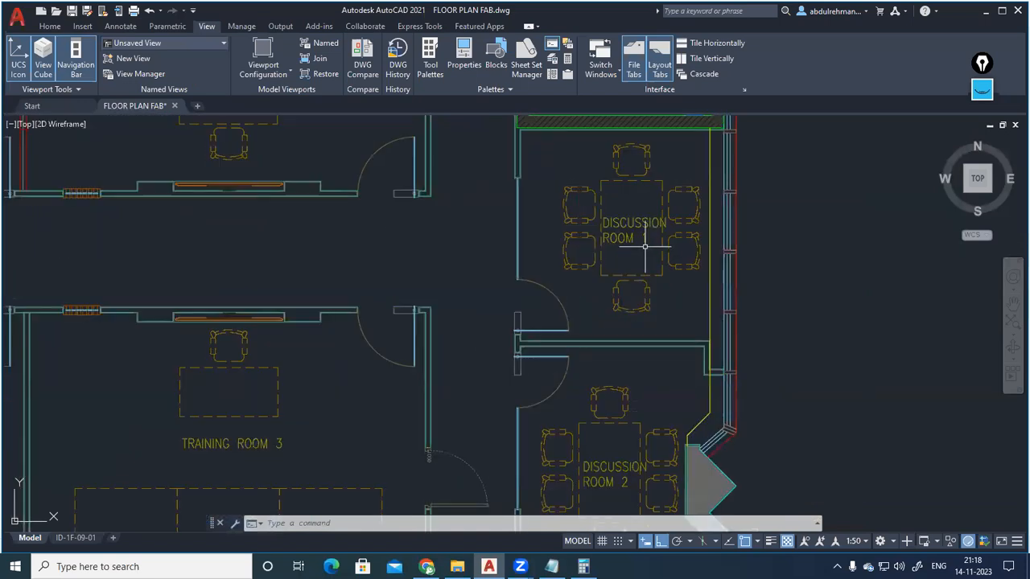
pyautogui.scroll(-4, 644, 247)
pyautogui.scroll(4, 632, 342)
pyautogui.scroll(-2, 617, 386)
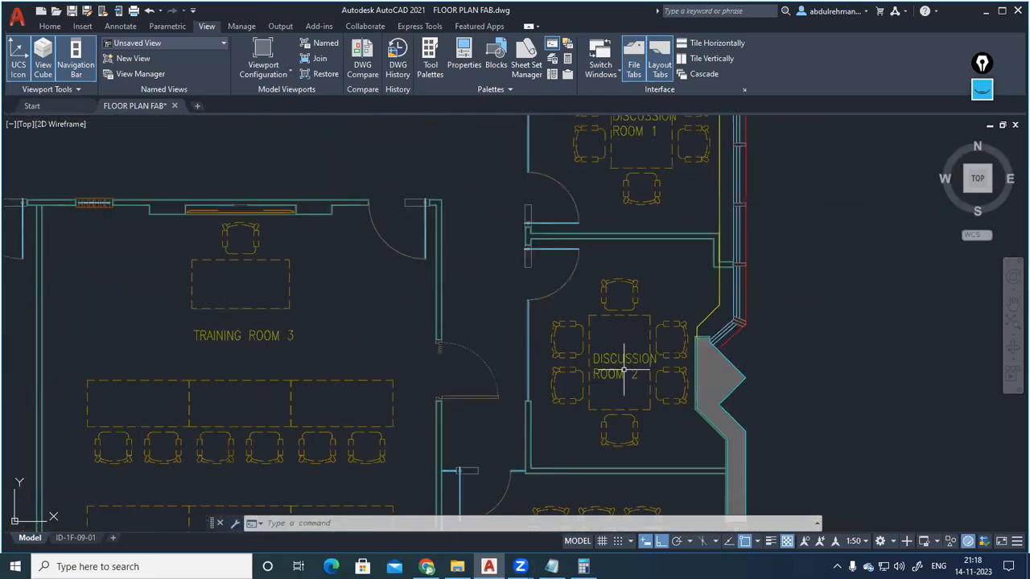
pyautogui.moveTo(631, 285); pyautogui.dragTo(662, 135)
pyautogui.scroll(-2, 627, 438)
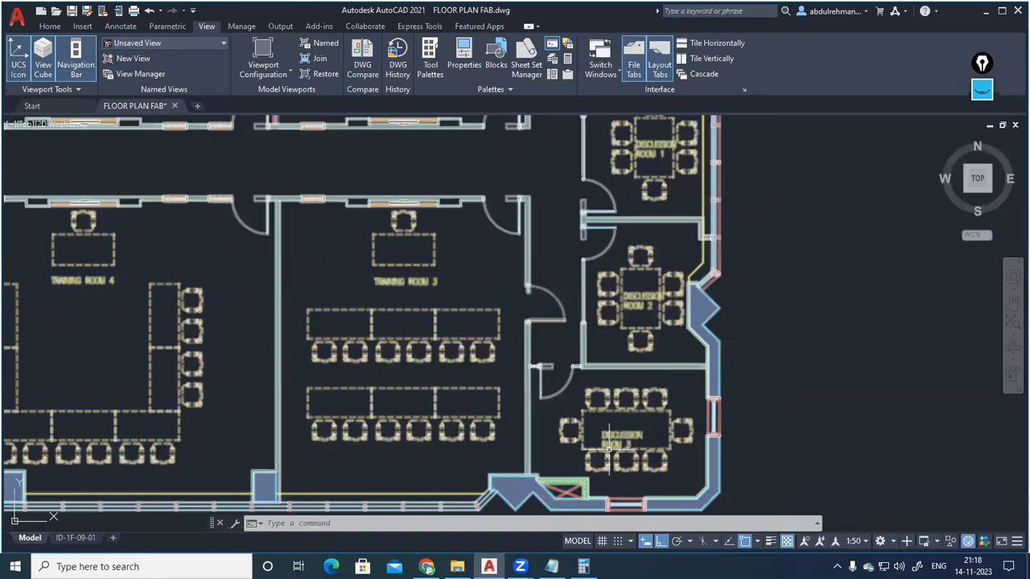
pyautogui.moveTo(600, 454); pyautogui.dragTo(693, 471)
pyautogui.scroll(-4, 521, 302)
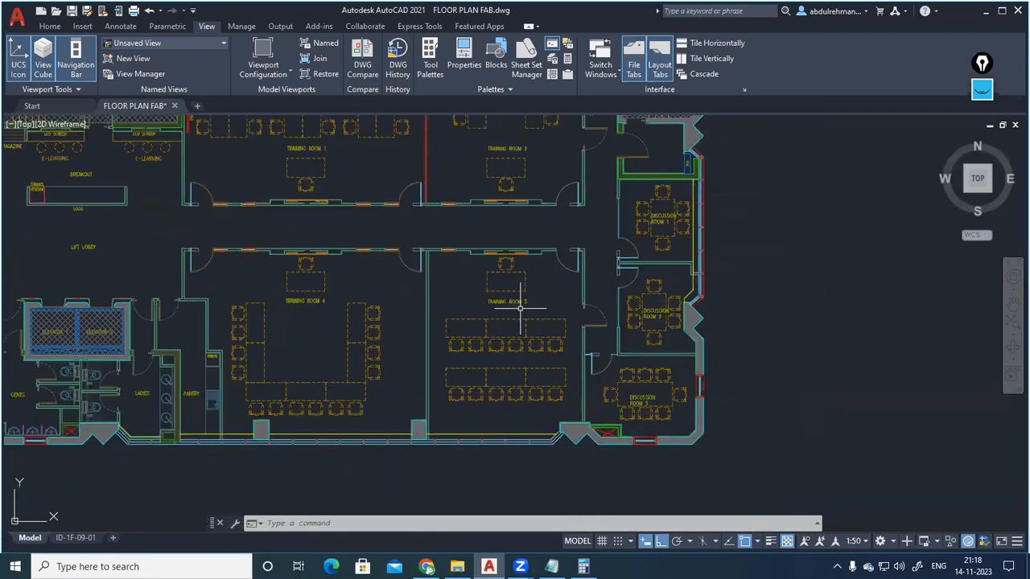
# Examine Training Room 4, the pantry, the ladies' and gents' toilets and the elevators in the floor plan.
pyautogui.moveTo(311, 314); pyautogui.dragTo(583, 295)
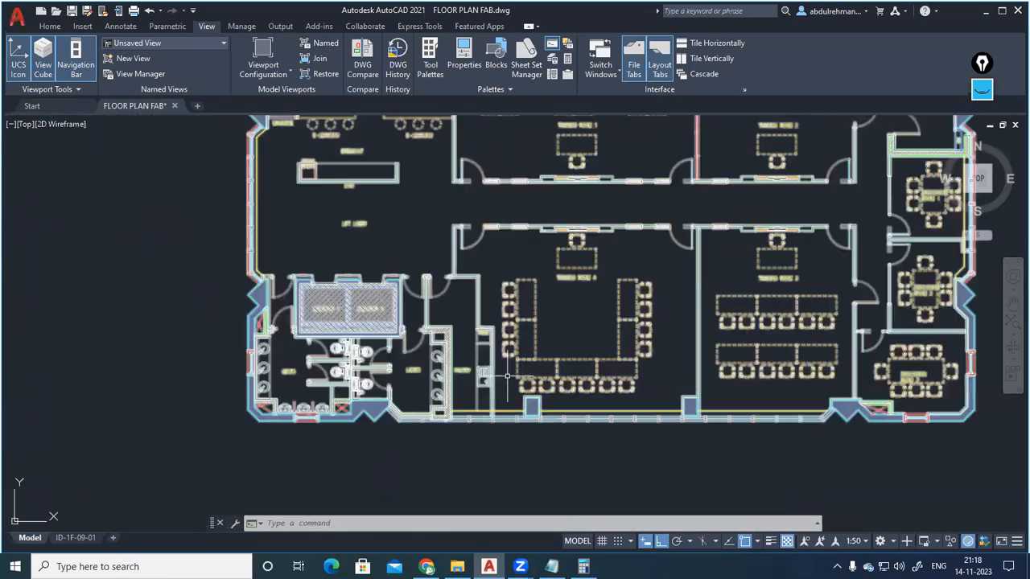
pyautogui.scroll(2, 472, 387)
pyautogui.scroll(2, 472, 387)
pyautogui.scroll(1, 331, 316)
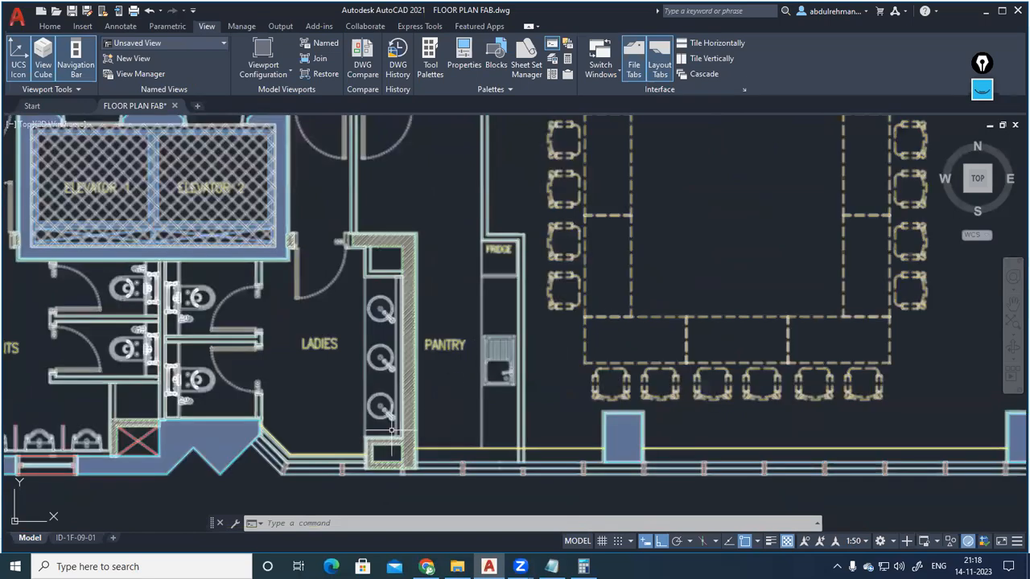
pyautogui.scroll(-3, 332, 322)
pyautogui.scroll(1, 333, 354)
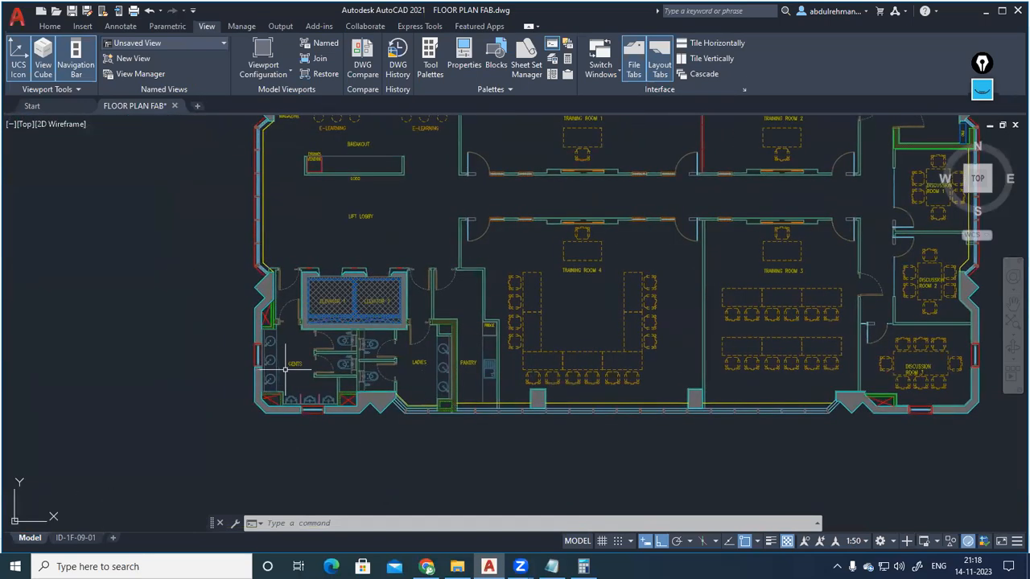
pyautogui.scroll(2, 310, 362)
pyautogui.moveTo(313, 363); pyautogui.dragTo(300, 448)
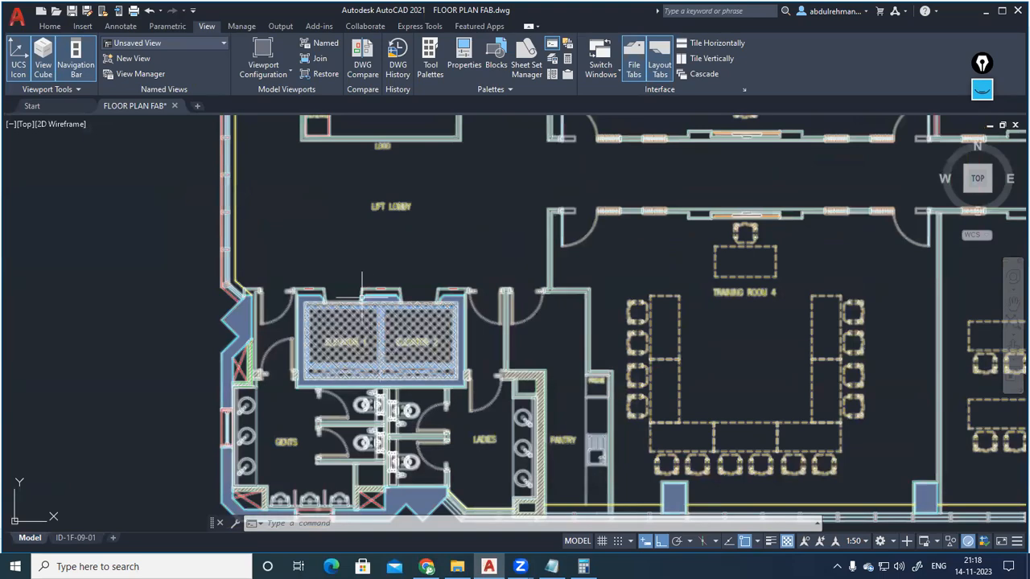
# Examine the lift lobby, breakout area, staircase, telephone room and electrical room in the floor plan.
pyautogui.moveTo(374, 343); pyautogui.dragTo(347, 507)
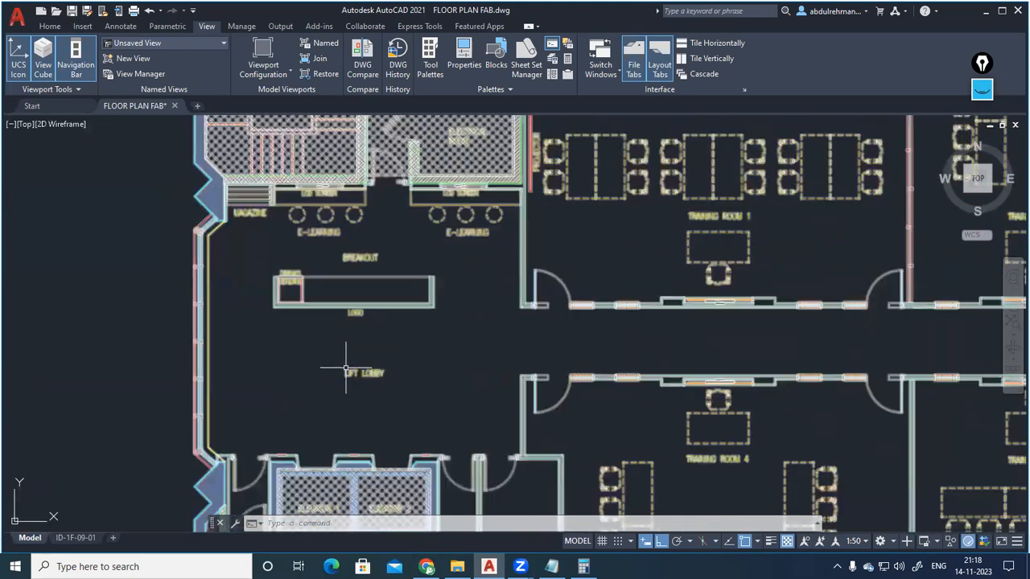
pyautogui.scroll(-2, 356, 372)
pyautogui.moveTo(356, 372); pyautogui.dragTo(356, 448)
pyautogui.scroll(4, 333, 315)
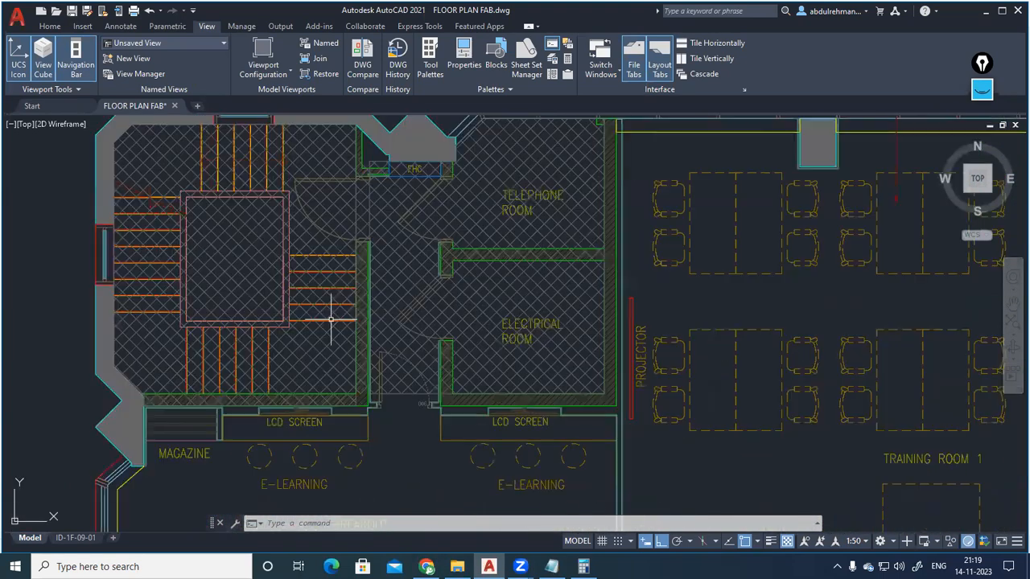
pyautogui.scroll(-6, 330, 322)
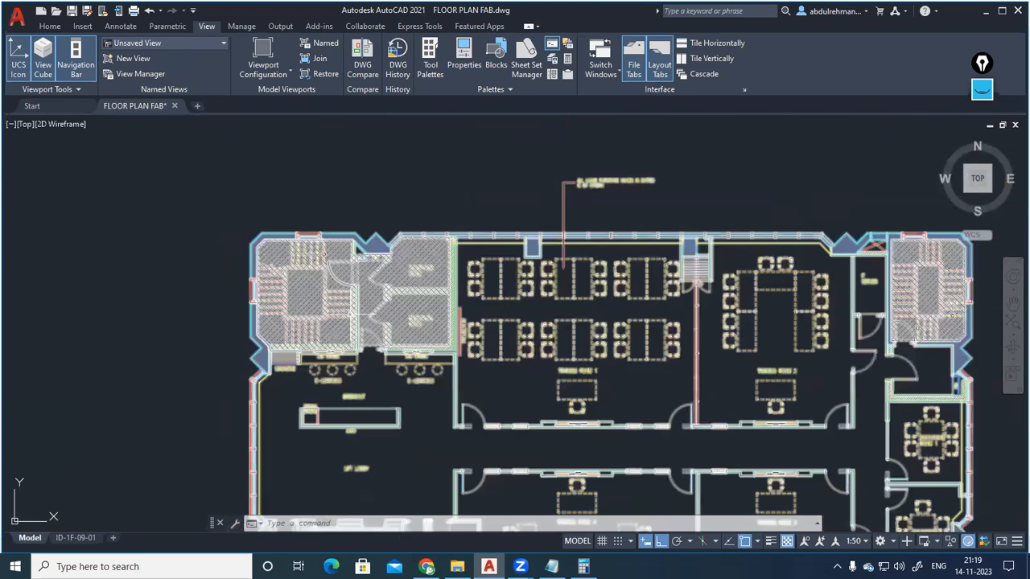
# Handwrite the floor notation B1 + B2 + G in yellow beside the floor plan, clearing the stray black stroke.
pyautogui.scroll(-4, 417, 339)
pyautogui.moveTo(599, 365); pyautogui.dragTo(352, 336)
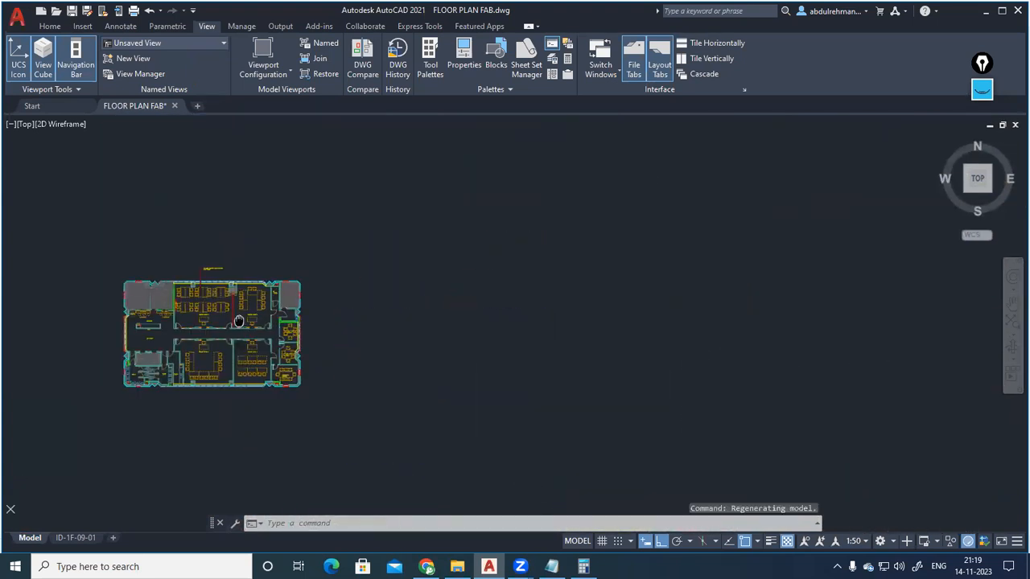
pyautogui.click(982, 88)
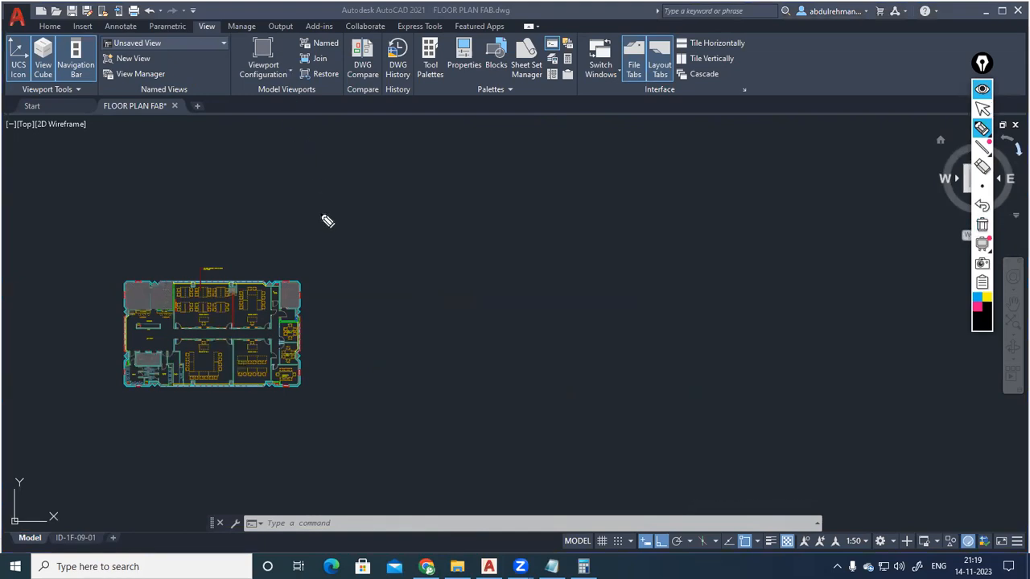
pyautogui.moveTo(359, 227); pyautogui.dragTo(354, 243)
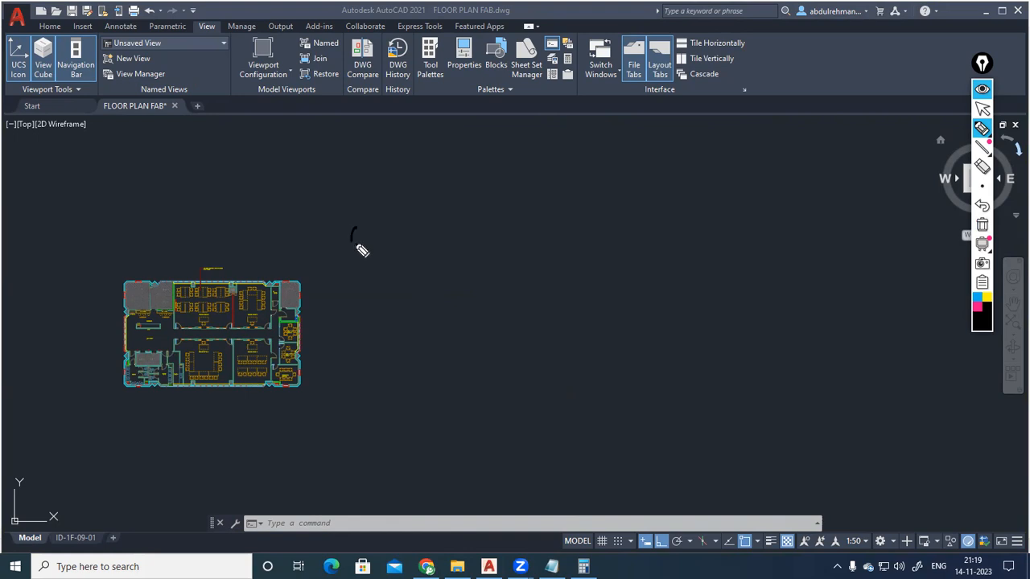
pyautogui.click(982, 227)
pyautogui.click(988, 299)
pyautogui.moveTo(338, 223); pyautogui.dragTo(351, 236)
pyautogui.moveTo(264, 281); pyautogui.dragTo(314, 267)
pyautogui.moveTo(316, 251); pyautogui.dragTo(324, 250)
pyautogui.moveTo(320, 247); pyautogui.dragTo(322, 256)
# Continue the handwritten floor notation with + M + 1 + 2 + 3 to 6 + LR + RF.
pyautogui.moveTo(358, 227); pyautogui.dragTo(368, 223)
pyautogui.moveTo(361, 220)
pyautogui.mouseDown()
pyautogui.moveTo(364, 230)
pyautogui.moveTo(410, 206)
pyautogui.mouseUp()
pyautogui.moveTo(405, 202)
pyautogui.mouseDown()
pyautogui.moveTo(406, 213)
pyautogui.moveTo(421, 200)
pyautogui.mouseUp()
pyautogui.moveTo(426, 191); pyautogui.dragTo(437, 197)
pyautogui.moveTo(450, 174); pyautogui.dragTo(464, 182)
pyautogui.moveTo(471, 172)
pyautogui.mouseDown()
pyautogui.moveTo(561, 137)
pyautogui.moveTo(555, 143)
pyautogui.mouseUp()
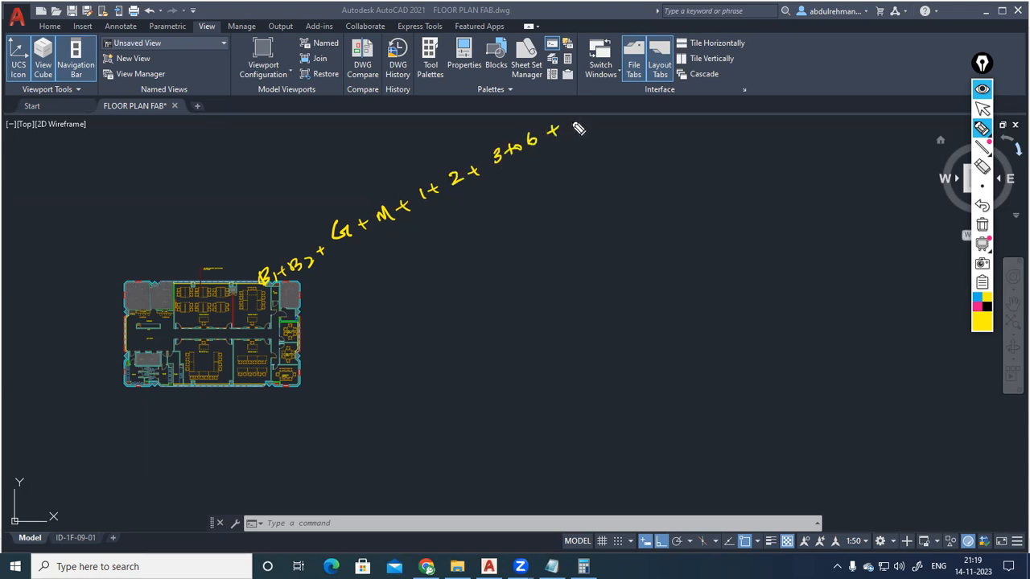
pyautogui.moveTo(574, 110)
pyautogui.mouseDown()
pyautogui.moveTo(617, 108)
pyautogui.moveTo(613, 118)
pyautogui.moveTo(655, 87)
pyautogui.mouseUp()
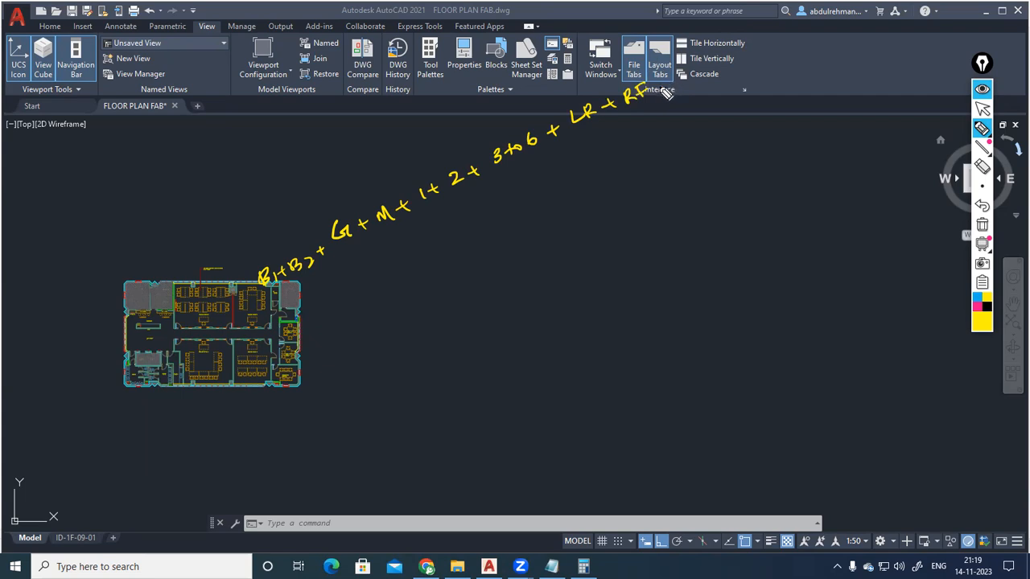
# Undo the last pen strokes back to the letter L and rewrite the notation's ending as LR + RF.
pyautogui.click(981, 207)
pyautogui.click(980, 207)
pyautogui.click(980, 208)
pyautogui.click(981, 208)
pyautogui.click(980, 208)
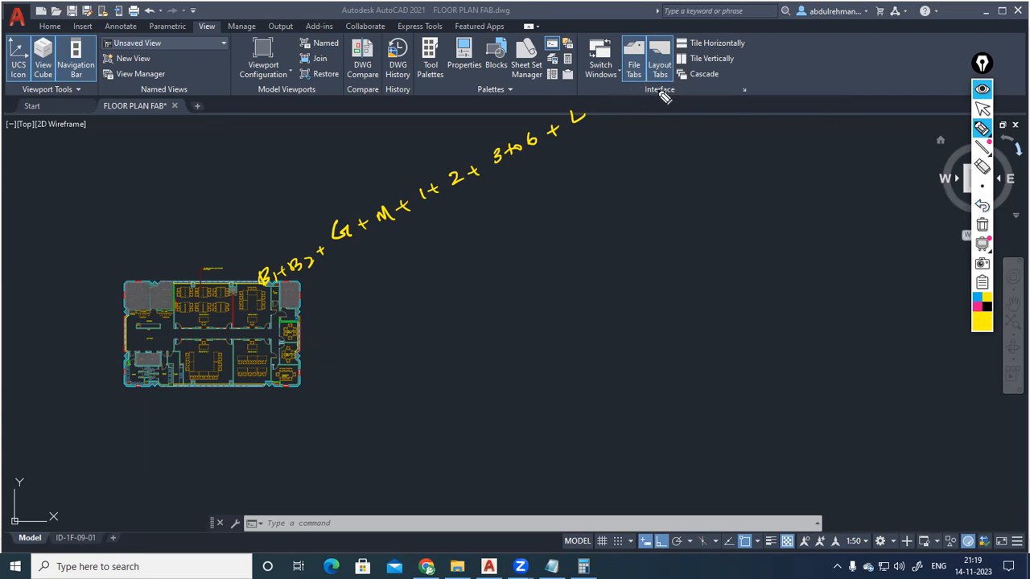
pyautogui.moveTo(588, 103)
pyautogui.mouseDown()
pyautogui.moveTo(599, 116)
pyautogui.moveTo(611, 105)
pyautogui.mouseUp()
pyautogui.moveTo(605, 103)
pyautogui.mouseDown()
pyautogui.moveTo(607, 112)
pyautogui.moveTo(623, 97)
pyautogui.moveTo(638, 102)
pyautogui.mouseUp()
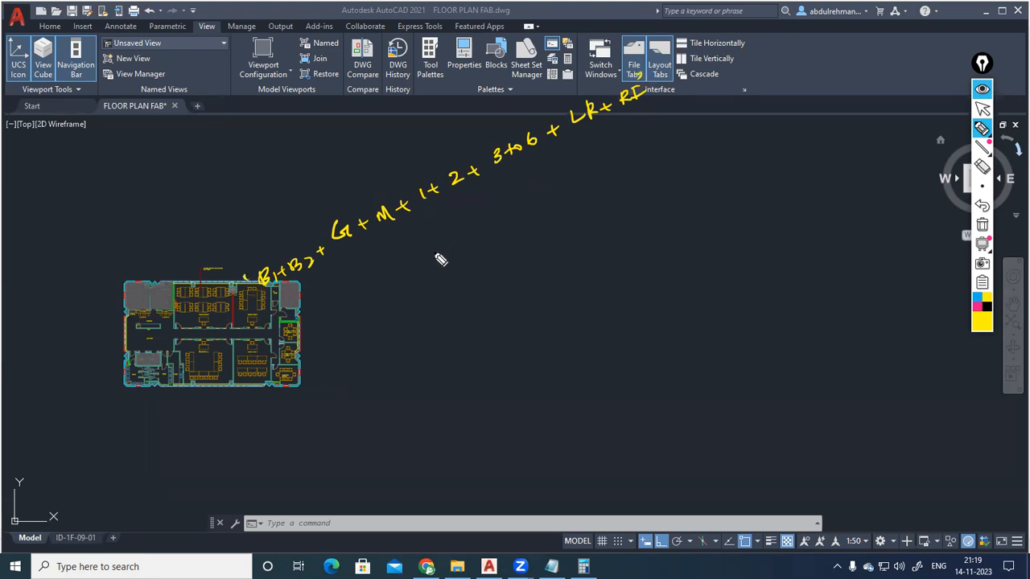
# Underline B1 and B2 in the notation and sketch a tall building outline standing on a labelled ground line.
pyautogui.moveTo(266, 293); pyautogui.dragTo(308, 278)
pyautogui.moveTo(604, 277)
pyautogui.mouseDown()
pyautogui.moveTo(578, 450)
pyautogui.moveTo(701, 280)
pyautogui.moveTo(741, 356)
pyautogui.moveTo(740, 435)
pyautogui.mouseUp()
pyautogui.moveTo(567, 452); pyautogui.dragTo(655, 448)
pyautogui.moveTo(535, 450)
pyautogui.mouseDown()
pyautogui.moveTo(883, 452)
pyautogui.moveTo(891, 441)
pyautogui.mouseUp()
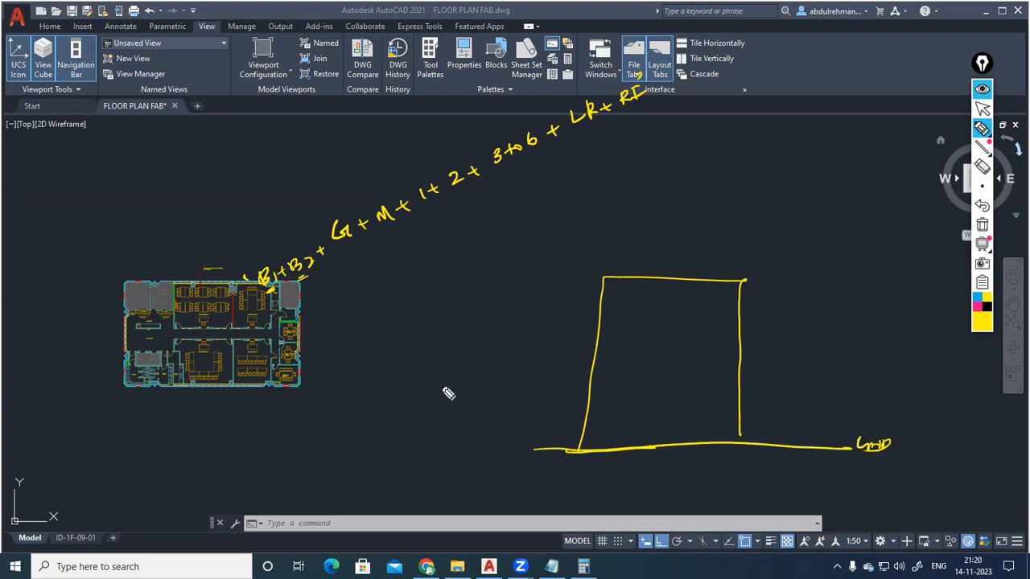
# Sketch basement levels B1 and B2 below ground, then the G label, first floor line and small mezzanine box above.
pyautogui.moveTo(579, 450)
pyautogui.mouseDown()
pyautogui.moveTo(576, 504)
pyautogui.moveTo(756, 443)
pyautogui.moveTo(752, 503)
pyautogui.mouseUp()
pyautogui.moveTo(573, 505); pyautogui.dragTo(766, 507)
pyautogui.moveTo(573, 484)
pyautogui.mouseDown()
pyautogui.moveTo(753, 480)
pyautogui.moveTo(777, 494)
pyautogui.moveTo(772, 483)
pyautogui.mouseUp()
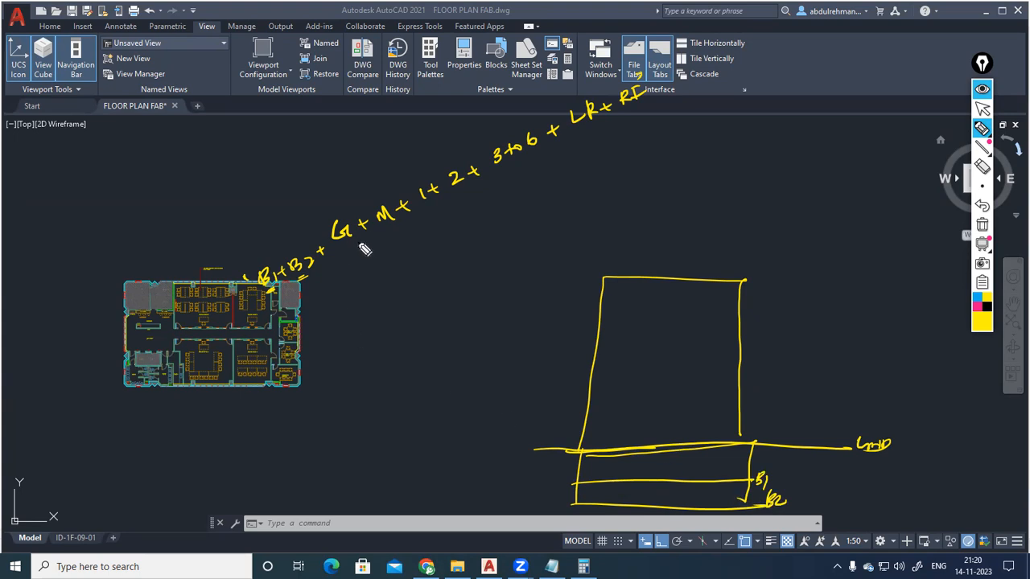
pyautogui.moveTo(759, 440); pyautogui.dragTo(773, 433)
pyautogui.moveTo(589, 407); pyautogui.dragTo(740, 407)
pyautogui.moveTo(585, 443)
pyautogui.mouseDown()
pyautogui.moveTo(616, 429)
pyautogui.moveTo(633, 456)
pyautogui.mouseUp()
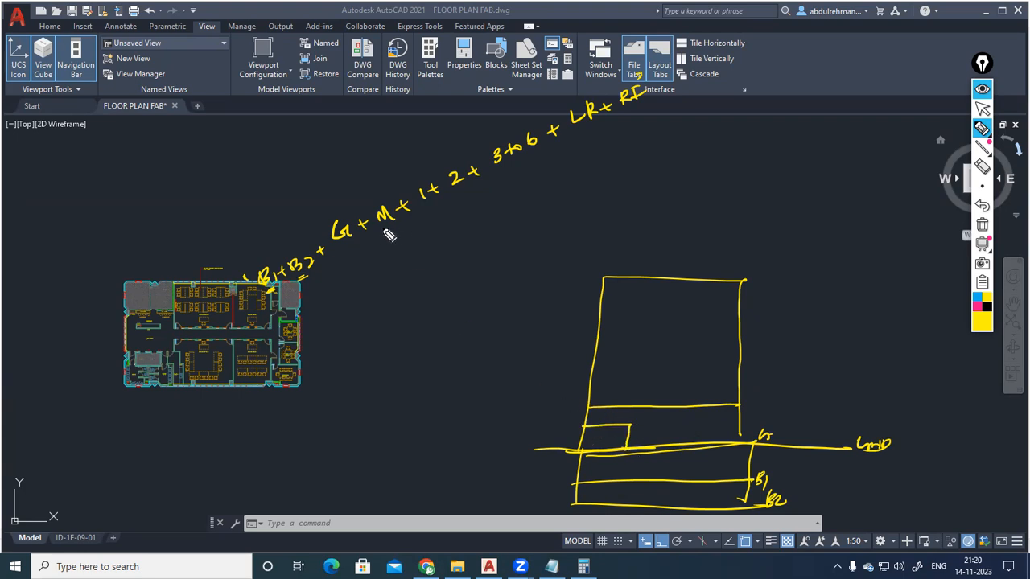
# Write "mezzanine" above the M in the floor notation with an arrow, and underline both.
pyautogui.moveTo(375, 185); pyautogui.dragTo(375, 207)
pyautogui.moveTo(368, 199)
pyautogui.mouseDown()
pyautogui.moveTo(382, 198)
pyautogui.moveTo(388, 168)
pyautogui.moveTo(467, 130)
pyautogui.mouseUp()
pyautogui.moveTo(419, 170); pyautogui.dragTo(450, 155)
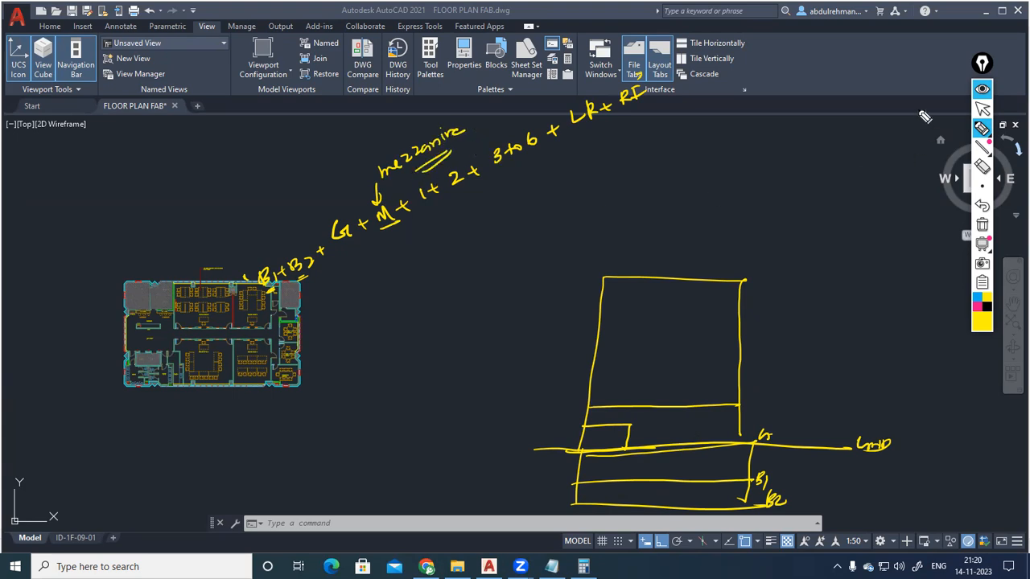
# Search Google Images in Chrome for "mezzanine floor", view the Mezzanine Floor Design picture, and return to the annotated AutoCAD drawing.
pyautogui.click(981, 87)
pyautogui.click(427, 566)
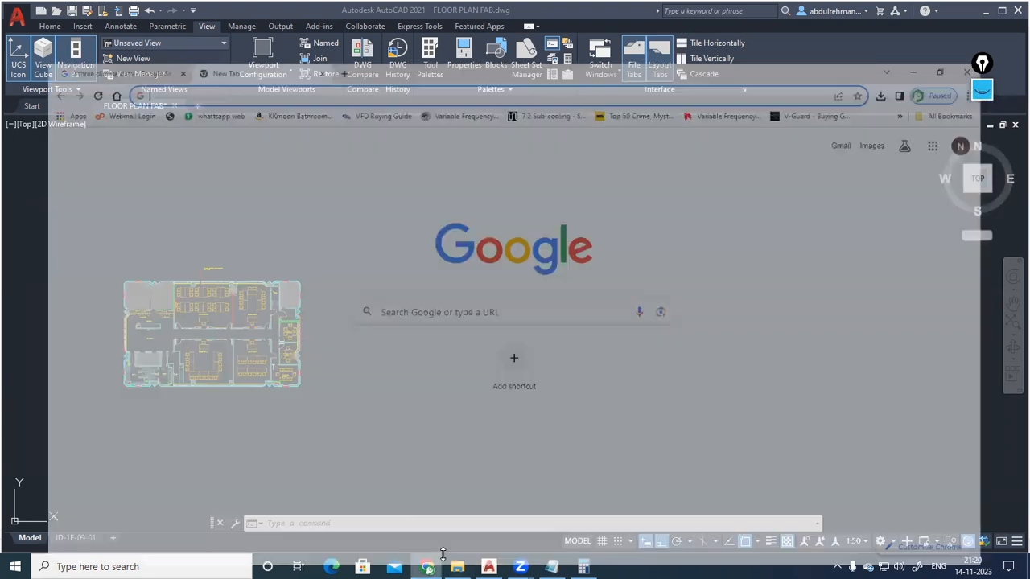
pyautogui.click(411, 276)
pyautogui.write('me')
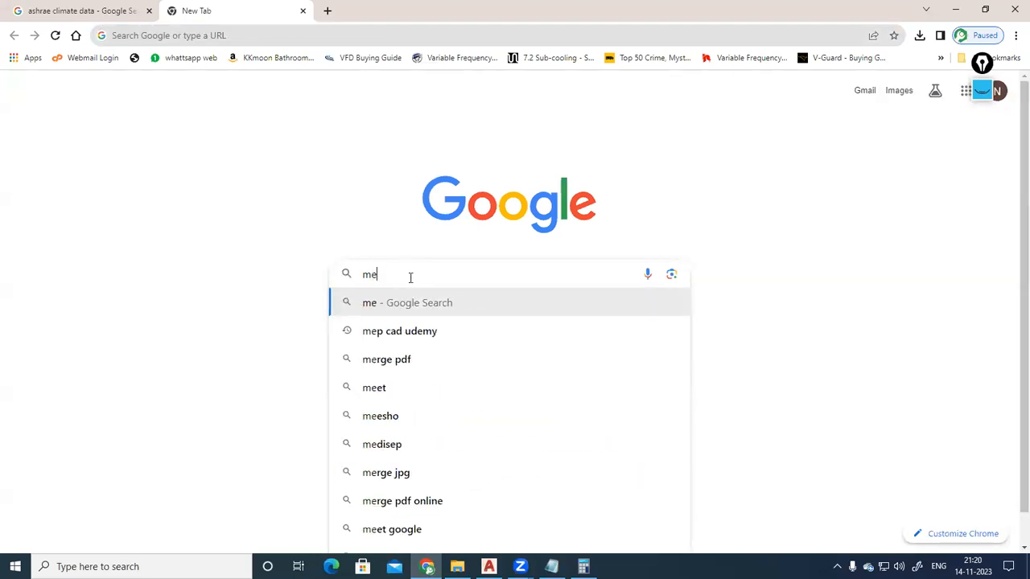
pyautogui.write('z')
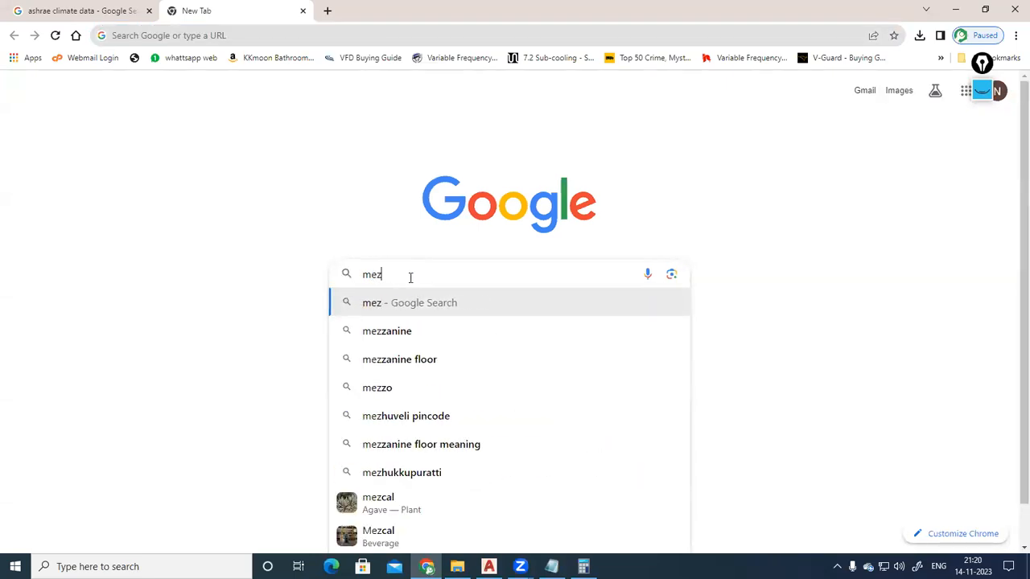
pyautogui.click(407, 360)
pyautogui.click(203, 145)
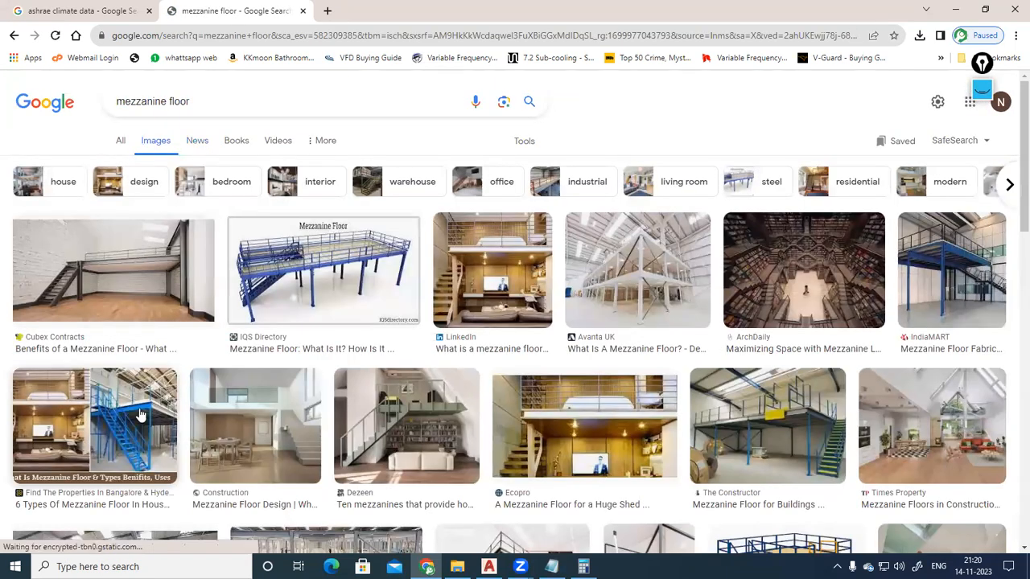
pyautogui.click(252, 450)
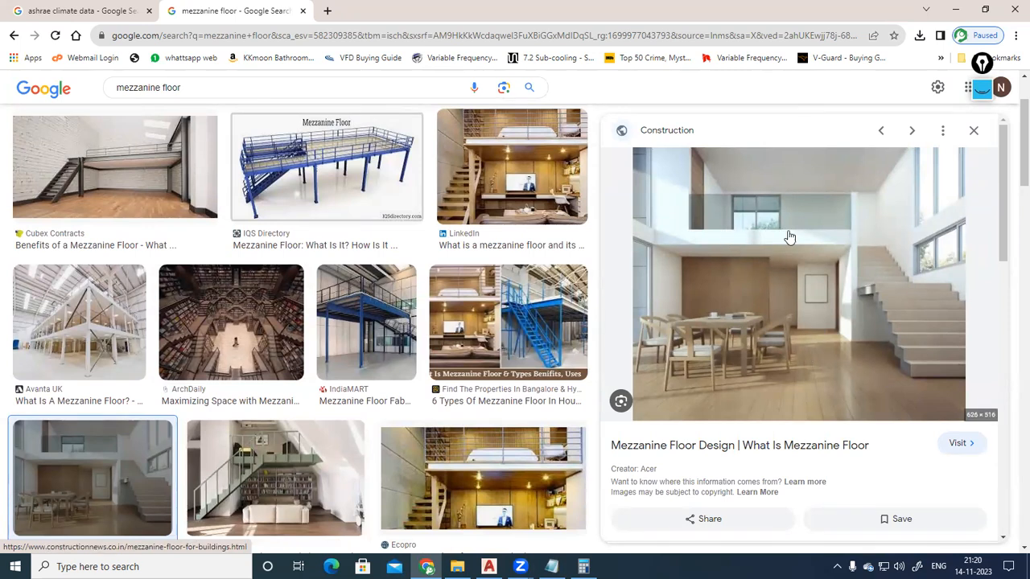
pyautogui.click(957, 10)
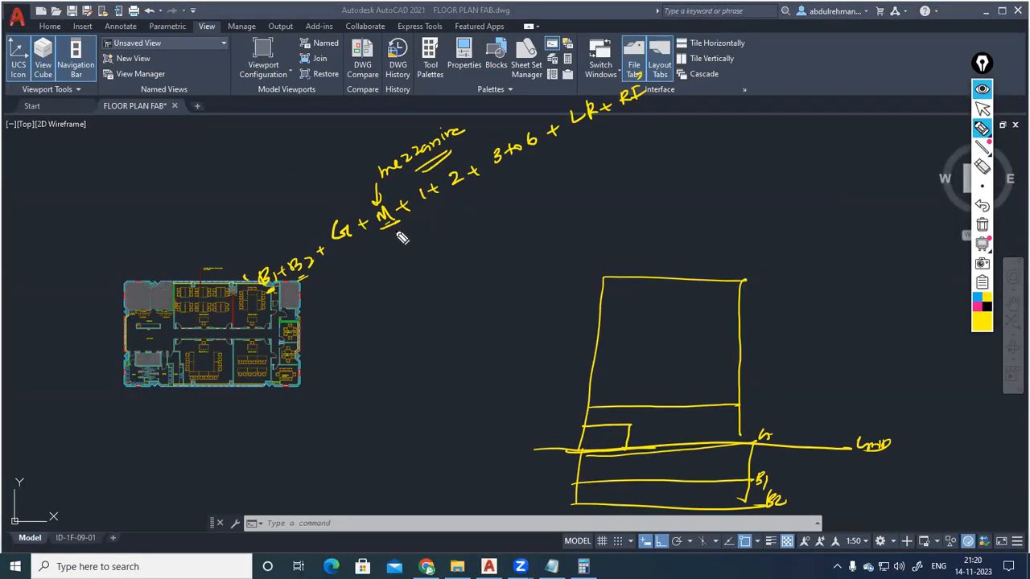
# Add the labelled floor levels 1 and 2 plus an upper floor line to the building sketch, and bracket "3 to 6" as Typical.
pyautogui.moveTo(599, 381)
pyautogui.mouseDown()
pyautogui.moveTo(737, 386)
pyautogui.moveTo(746, 406)
pyautogui.moveTo(756, 385)
pyautogui.mouseUp()
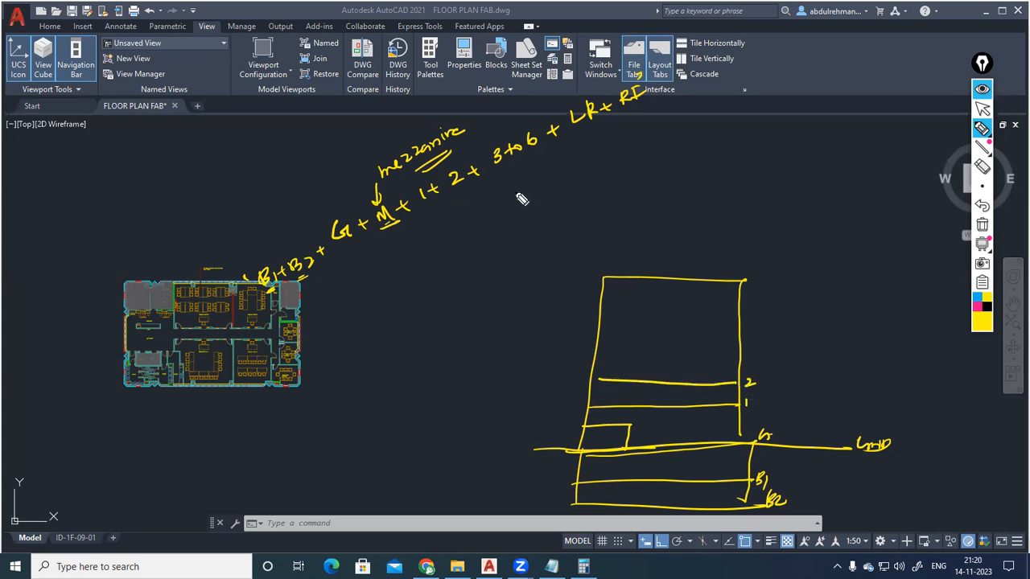
pyautogui.moveTo(602, 330); pyautogui.dragTo(736, 327)
pyautogui.moveTo(494, 169)
pyautogui.mouseDown()
pyautogui.moveTo(536, 164)
pyautogui.moveTo(526, 179)
pyautogui.moveTo(541, 185)
pyautogui.moveTo(565, 168)
pyautogui.mouseUp()
pyautogui.moveTo(418, 205); pyautogui.dragTo(438, 211)
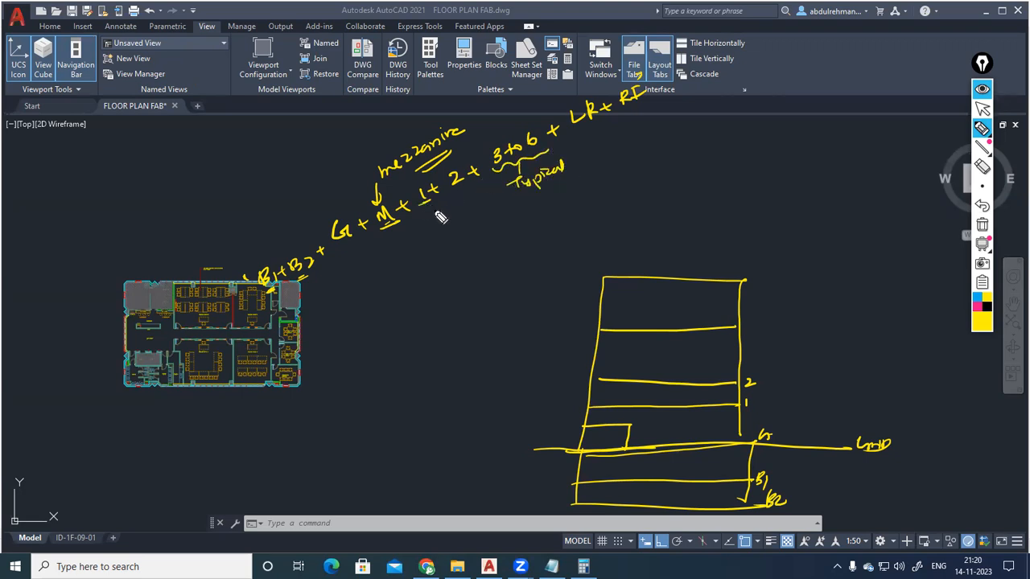
# Draw the intermediate floor lines above level 2 in the building sketch and label the levels 3, 4, 5 and 6.
pyautogui.moveTo(745, 397); pyautogui.dragTo(745, 405)
pyautogui.moveTo(597, 371); pyautogui.dragTo(733, 363)
pyautogui.moveTo(606, 348)
pyautogui.mouseDown()
pyautogui.moveTo(734, 348)
pyautogui.moveTo(747, 378)
pyautogui.mouseUp()
pyautogui.moveTo(745, 360); pyautogui.dragTo(750, 355)
pyautogui.moveTo(756, 319); pyautogui.dragTo(752, 329)
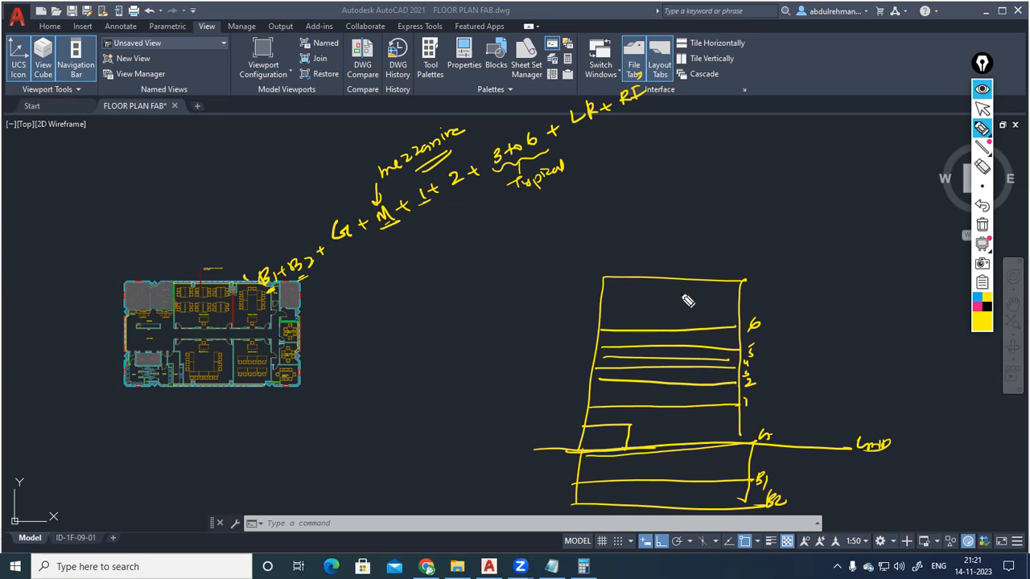
# Underline LR in the notation, label the building's top slab as LR, and write UR above it.
pyautogui.moveTo(575, 129); pyautogui.dragTo(598, 121)
pyautogui.moveTo(755, 283); pyautogui.dragTo(767, 281)
pyautogui.moveTo(776, 274); pyautogui.dragTo(800, 281)
pyautogui.moveTo(773, 227); pyautogui.dragTo(798, 232)
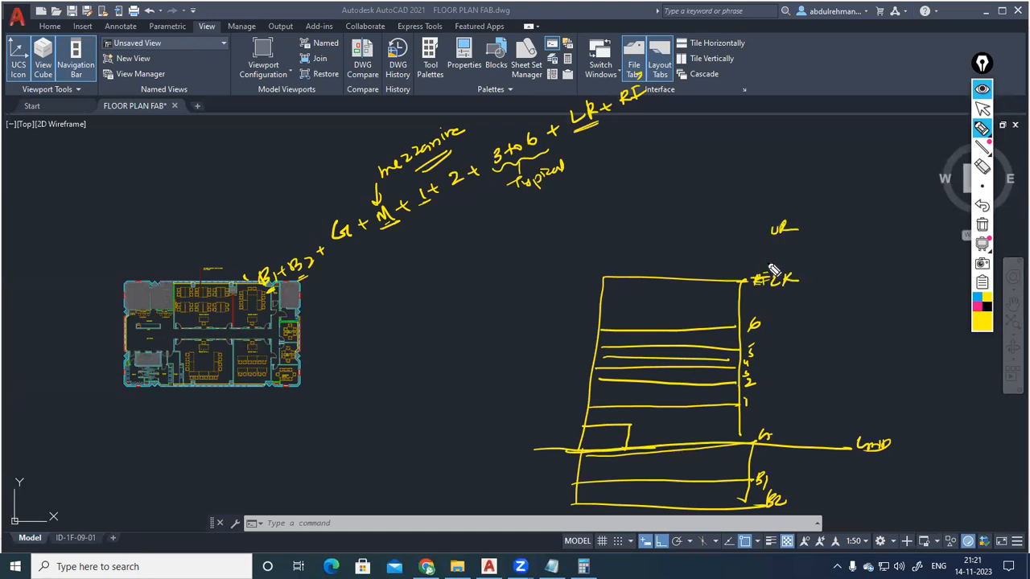
# Sketch a box on the building's roof, label it "pent house" with a pointer line, and underline the label.
pyautogui.moveTo(609, 235); pyautogui.dragTo(602, 279)
pyautogui.moveTo(611, 236)
pyautogui.mouseDown()
pyautogui.moveTo(682, 235)
pyautogui.moveTo(670, 278)
pyautogui.moveTo(560, 276)
pyautogui.mouseUp()
pyautogui.moveTo(473, 322)
pyautogui.mouseDown()
pyautogui.moveTo(494, 322)
pyautogui.moveTo(568, 280)
pyautogui.mouseUp()
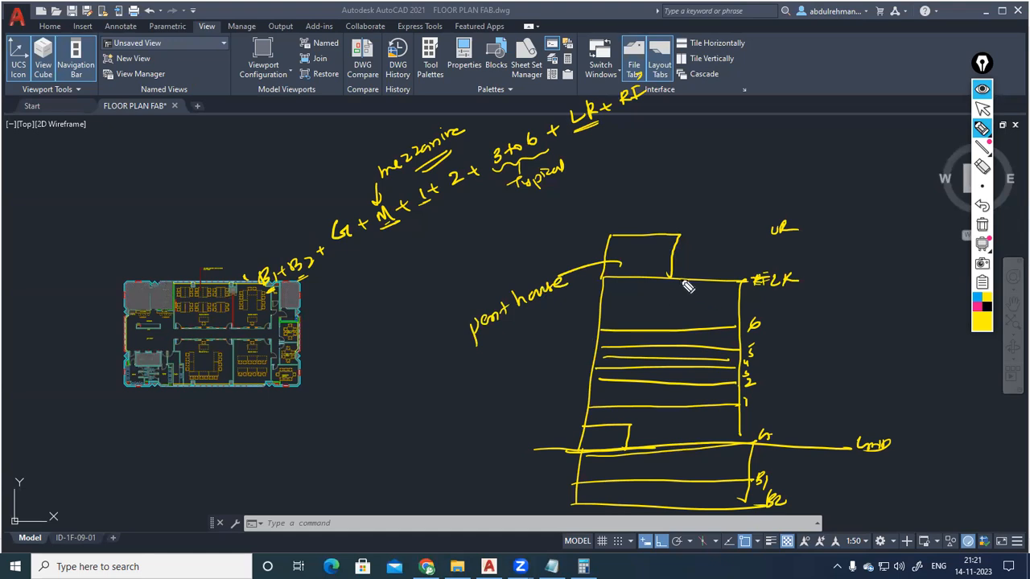
pyautogui.moveTo(673, 270); pyautogui.dragTo(740, 277)
pyautogui.moveTo(534, 314)
pyautogui.mouseDown()
pyautogui.moveTo(499, 330)
pyautogui.moveTo(534, 316)
pyautogui.mouseUp()
# Mark the penthouse top as UR with a dashed line, and sketch a small stepped rooftop structure labelled RR.
pyautogui.moveTo(609, 235); pyautogui.dragTo(748, 238)
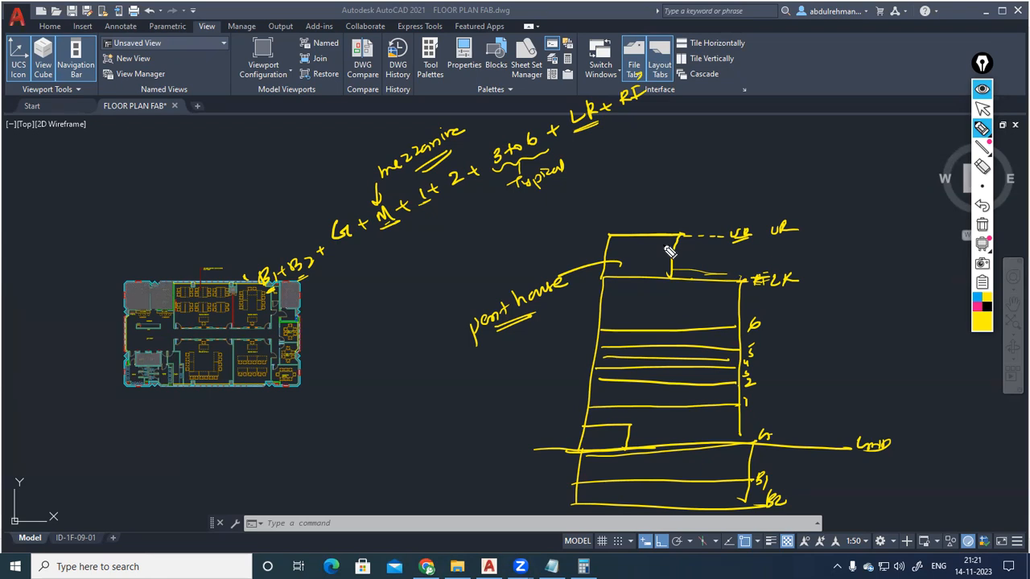
pyautogui.moveTo(708, 287)
pyautogui.mouseDown()
pyautogui.moveTo(712, 245)
pyautogui.moveTo(734, 235)
pyautogui.moveTo(737, 283)
pyautogui.mouseUp()
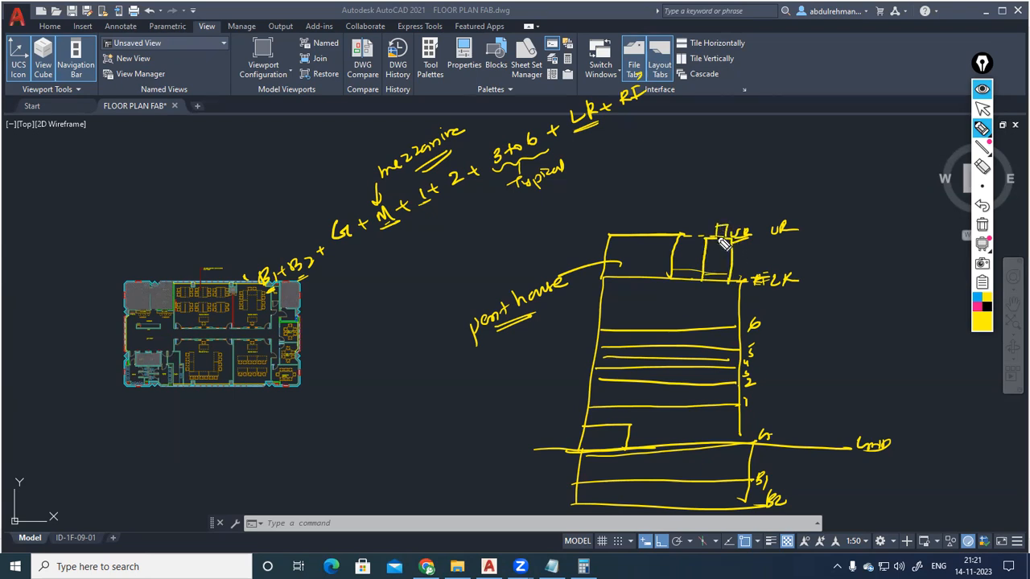
pyautogui.moveTo(723, 246)
pyautogui.mouseDown()
pyautogui.moveTo(817, 251)
pyautogui.moveTo(802, 240)
pyautogui.mouseUp()
# Hide the annotations, switch to Chrome and search Google Images for "penthouse".
pyautogui.click(982, 89)
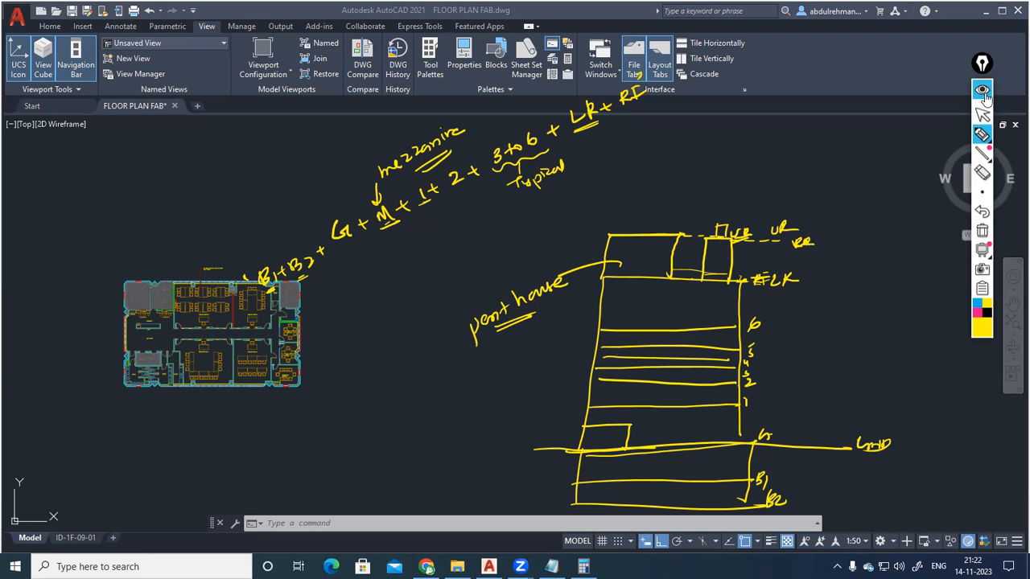
pyautogui.click(427, 566)
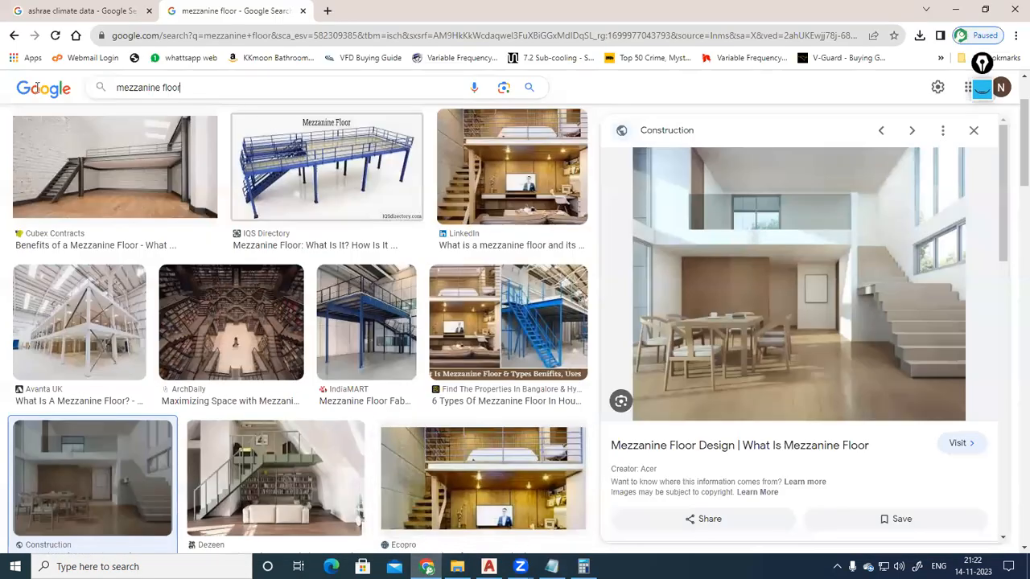
pyautogui.moveTo(193, 85); pyautogui.dragTo(5, 96)
pyautogui.write('pent')
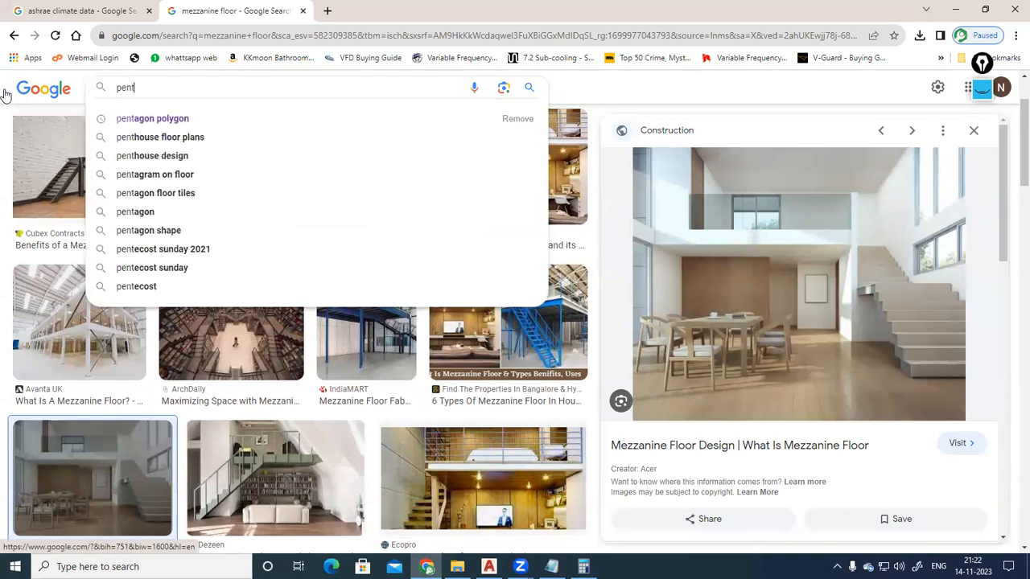
pyautogui.write('house')
pyautogui.press('Return')
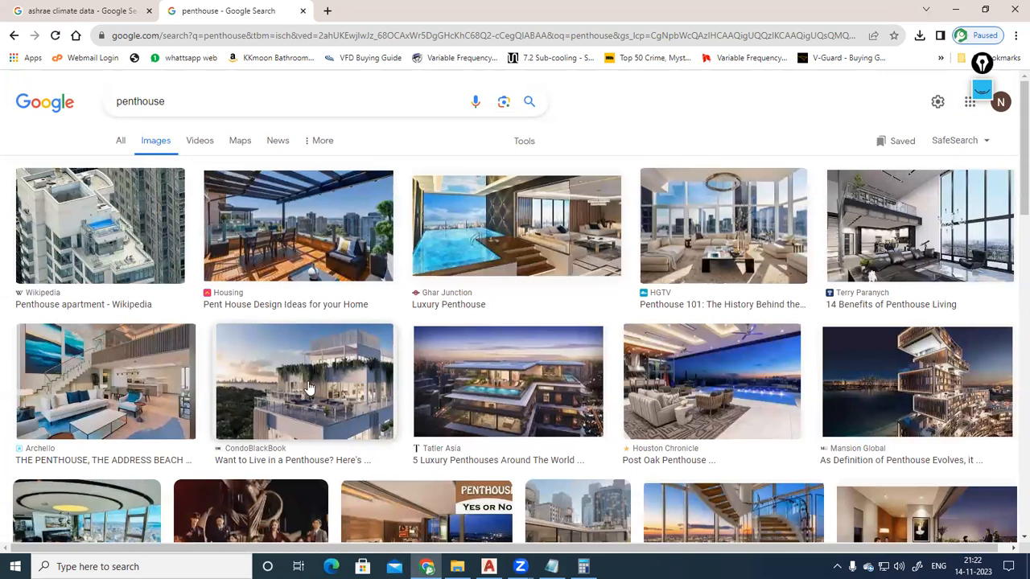
# Switch back to AutoCAD and examine the floor plan, especially the layout of Training Room 1 and its surroundings.
pyautogui.click(958, 11)
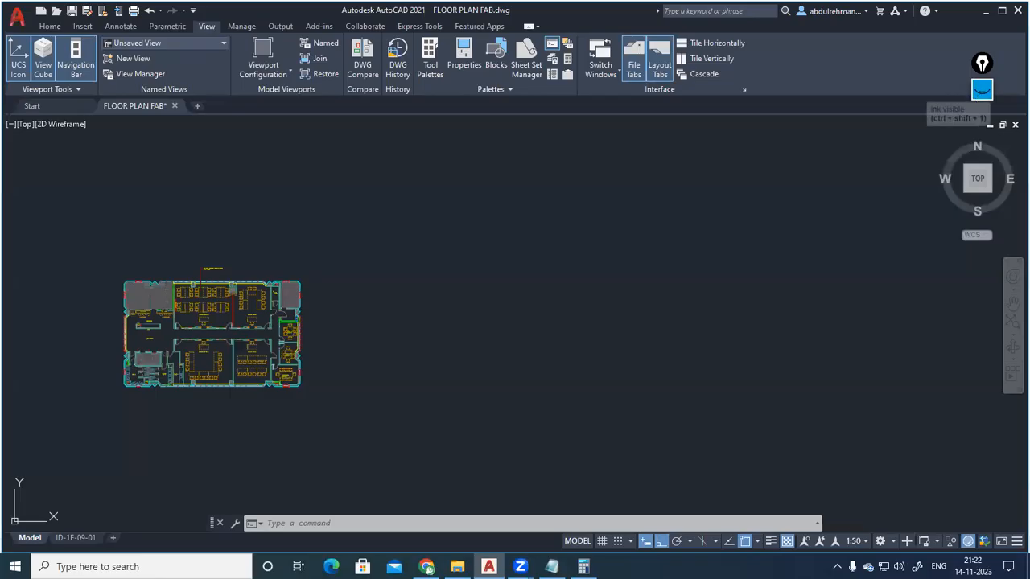
pyautogui.moveTo(284, 346); pyautogui.dragTo(604, 321)
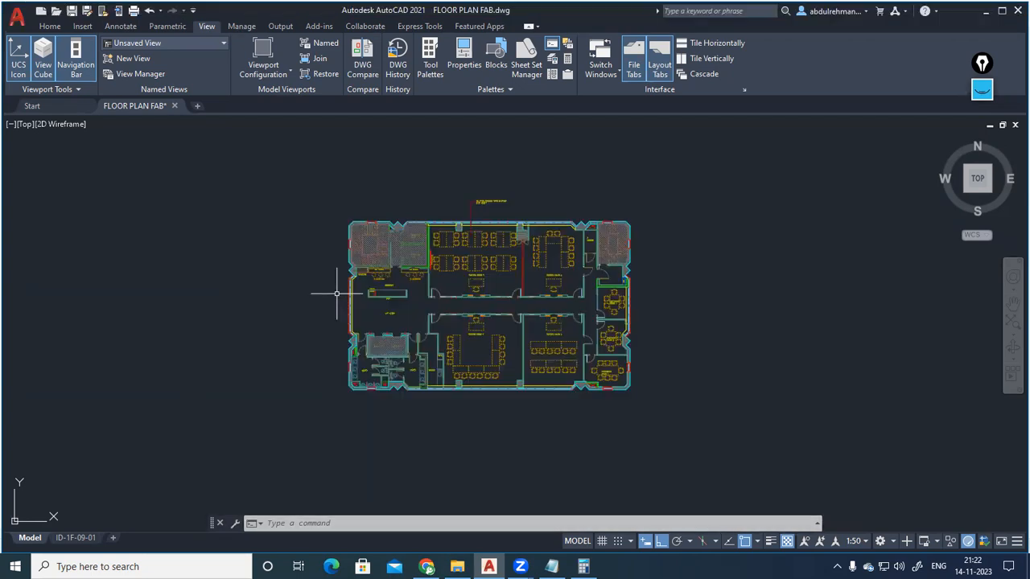
pyautogui.scroll(2, 436, 413)
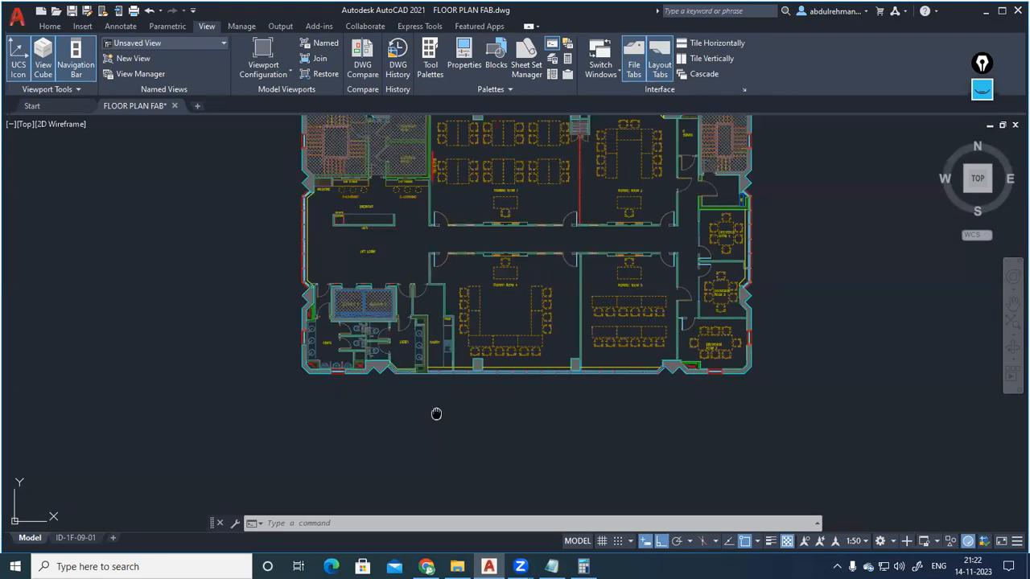
pyautogui.scroll(2, 436, 414)
pyautogui.scroll(-1, 544, 357)
pyautogui.scroll(-1, 593, 356)
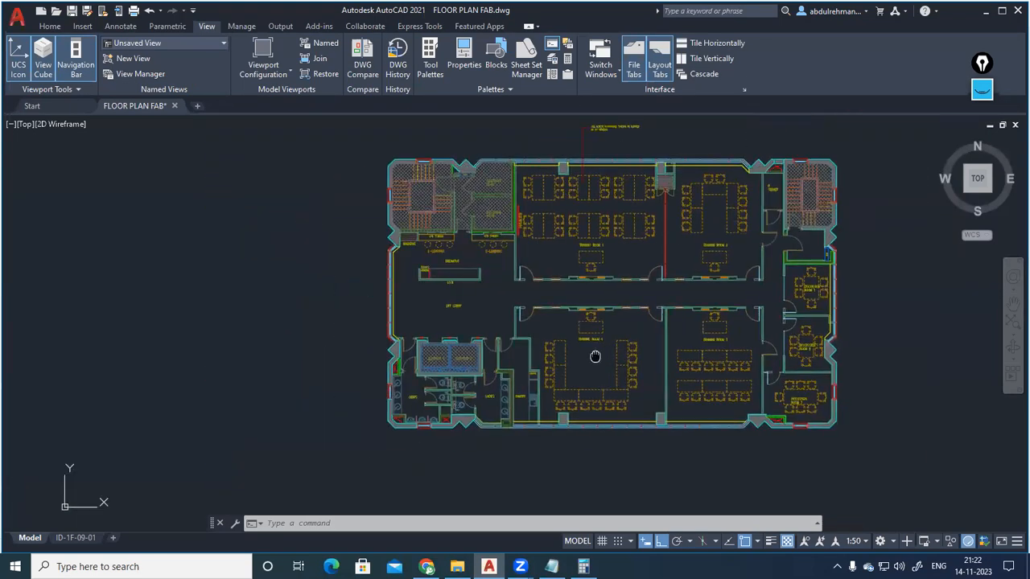
pyautogui.moveTo(595, 355); pyautogui.dragTo(552, 394)
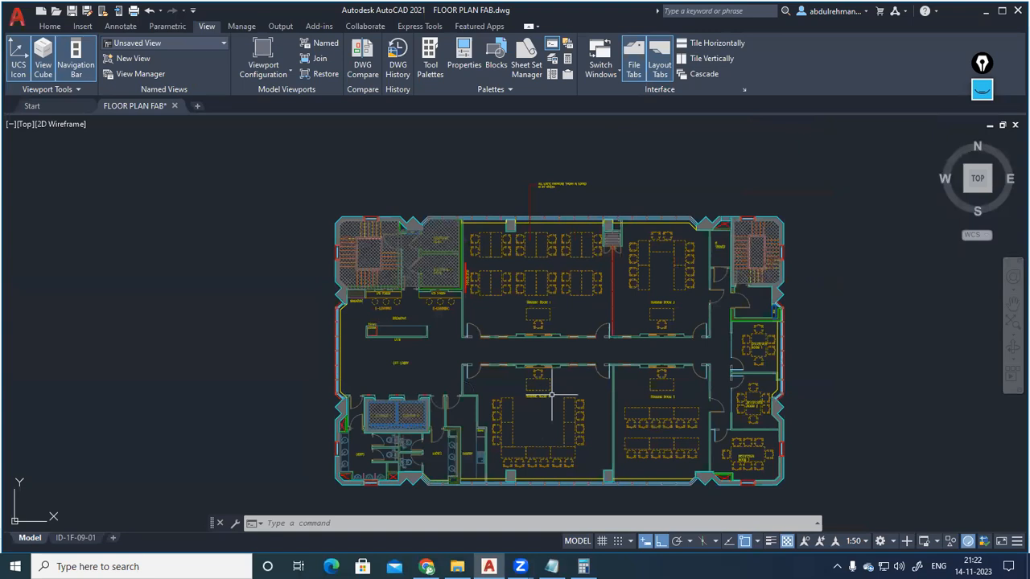
pyautogui.scroll(2, 553, 299)
pyautogui.scroll(2, 553, 299)
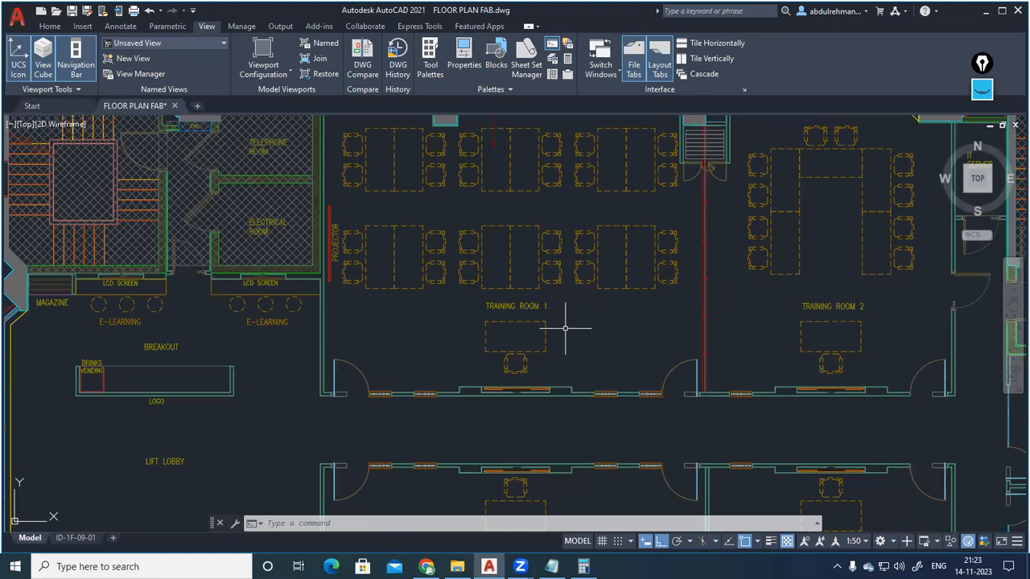
pyautogui.scroll(-2, 544, 330)
pyautogui.moveTo(613, 349); pyautogui.dragTo(581, 310)
pyautogui.scroll(4, 511, 268)
pyautogui.moveTo(515, 282); pyautogui.dragTo(510, 333)
pyautogui.scroll(-2, 509, 331)
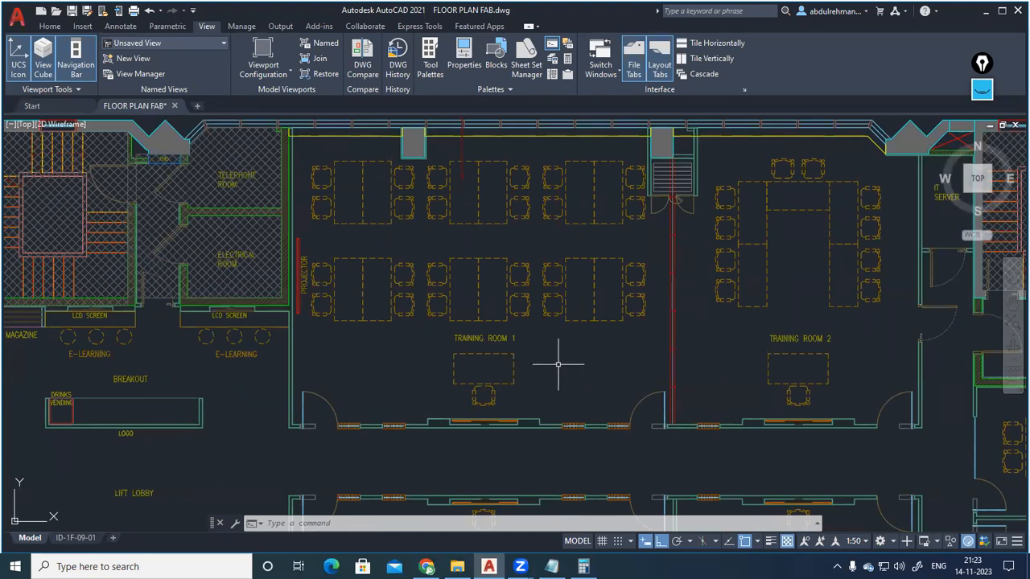
# Clear the earlier sketches, stroke over the hatched wall between Ladies and Pantry, and label it "Brick wall" with a pointer line.
pyautogui.scroll(-5, 554, 359)
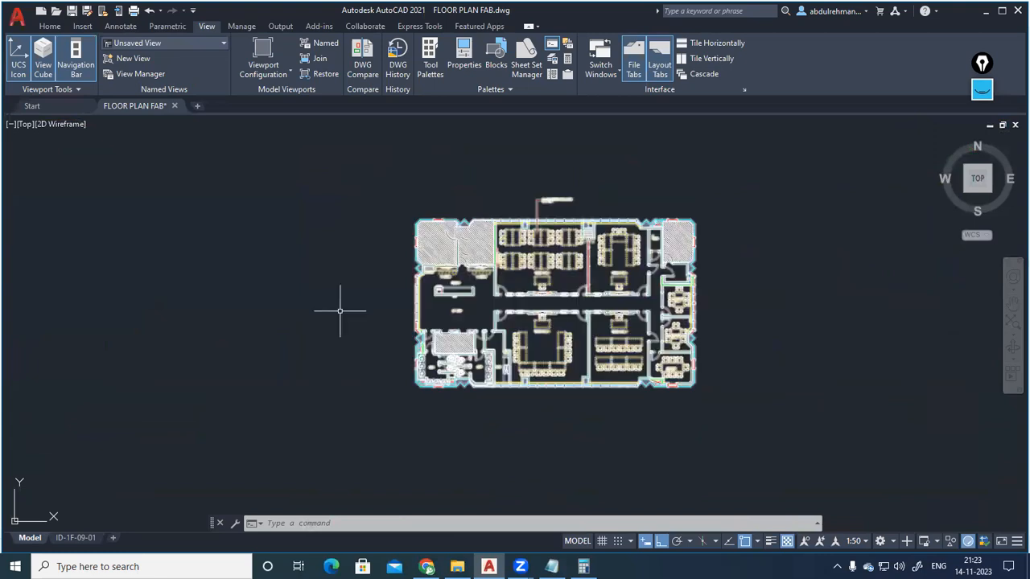
pyautogui.scroll(8, 475, 362)
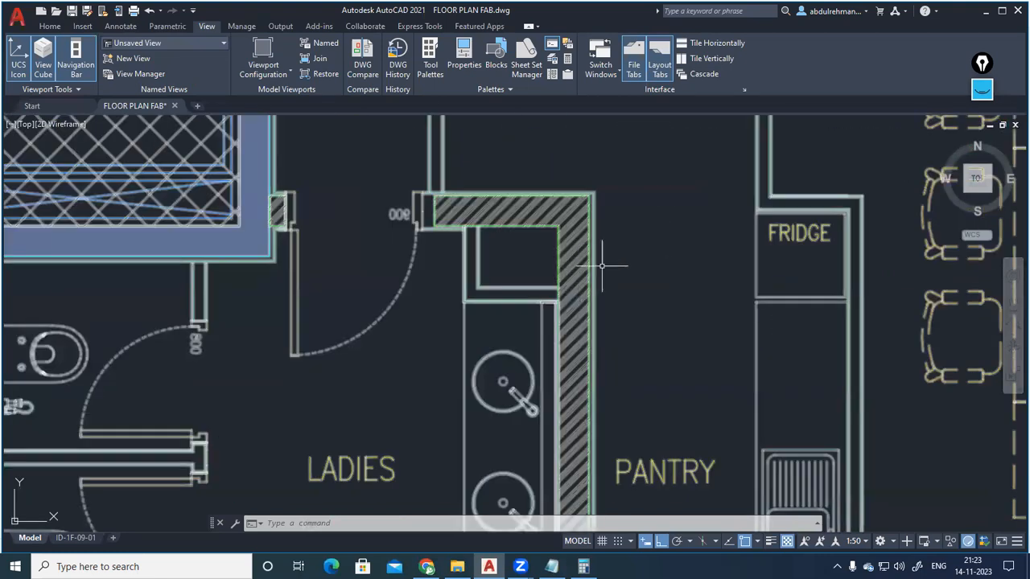
pyautogui.click(981, 128)
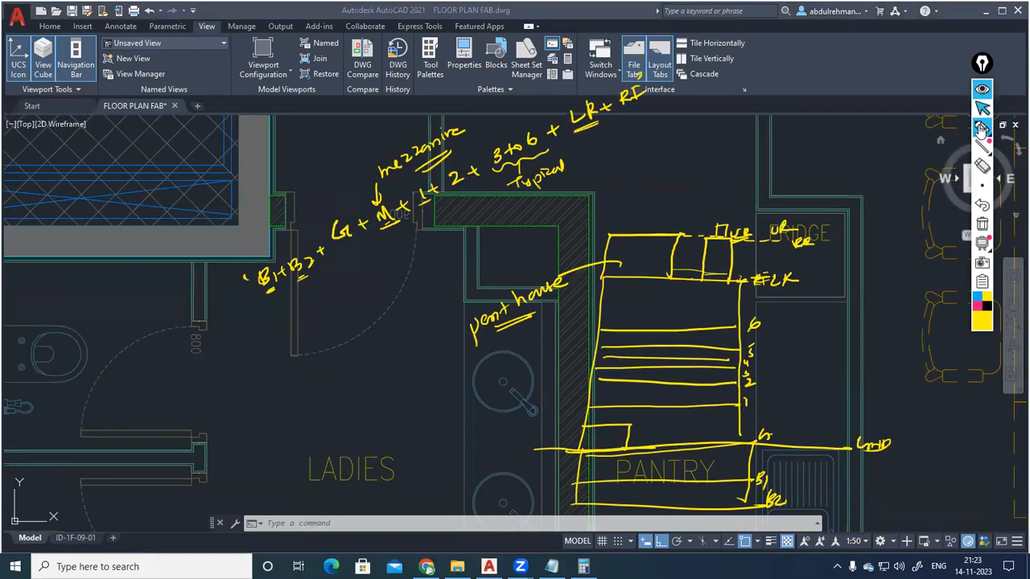
pyautogui.click(982, 225)
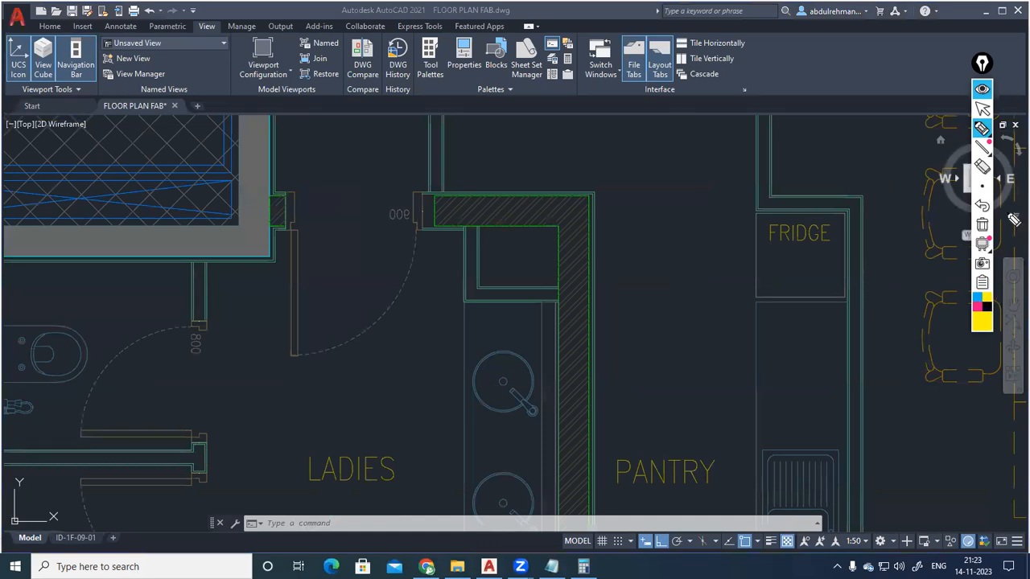
pyautogui.moveTo(563, 308)
pyautogui.mouseDown()
pyautogui.moveTo(586, 299)
pyautogui.moveTo(558, 324)
pyautogui.moveTo(581, 349)
pyautogui.mouseUp()
pyautogui.moveTo(531, 203); pyautogui.dragTo(539, 231)
pyautogui.moveTo(574, 262)
pyautogui.mouseDown()
pyautogui.moveTo(727, 200)
pyautogui.moveTo(650, 245)
pyautogui.mouseUp()
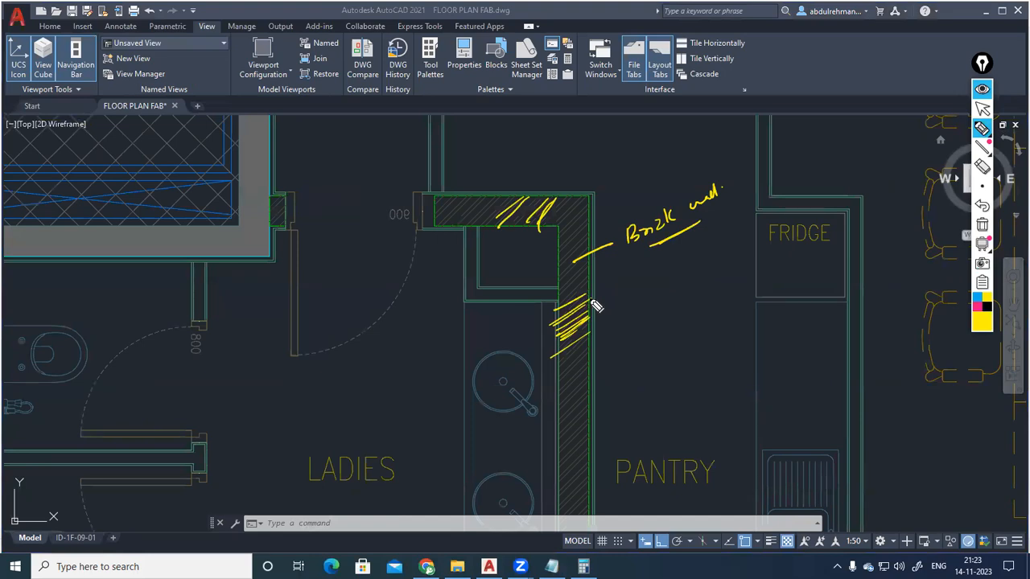
# Write "Architectural" with a short underlined note below it beside the hatched wall, and hide the annotations.
pyautogui.moveTo(609, 352)
pyautogui.mouseDown()
pyautogui.moveTo(650, 349)
pyautogui.moveTo(731, 288)
pyautogui.mouseUp()
pyautogui.moveTo(674, 353); pyautogui.dragTo(689, 362)
pyautogui.moveTo(649, 357)
pyautogui.mouseDown()
pyautogui.moveTo(664, 355)
pyautogui.moveTo(652, 384)
pyautogui.moveTo(690, 367)
pyautogui.mouseUp()
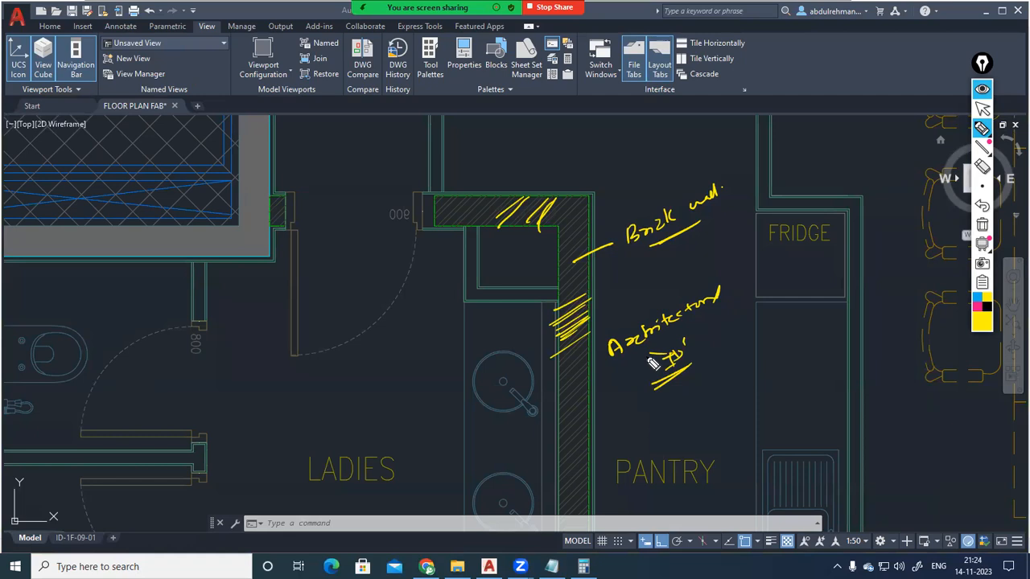
pyautogui.click(982, 88)
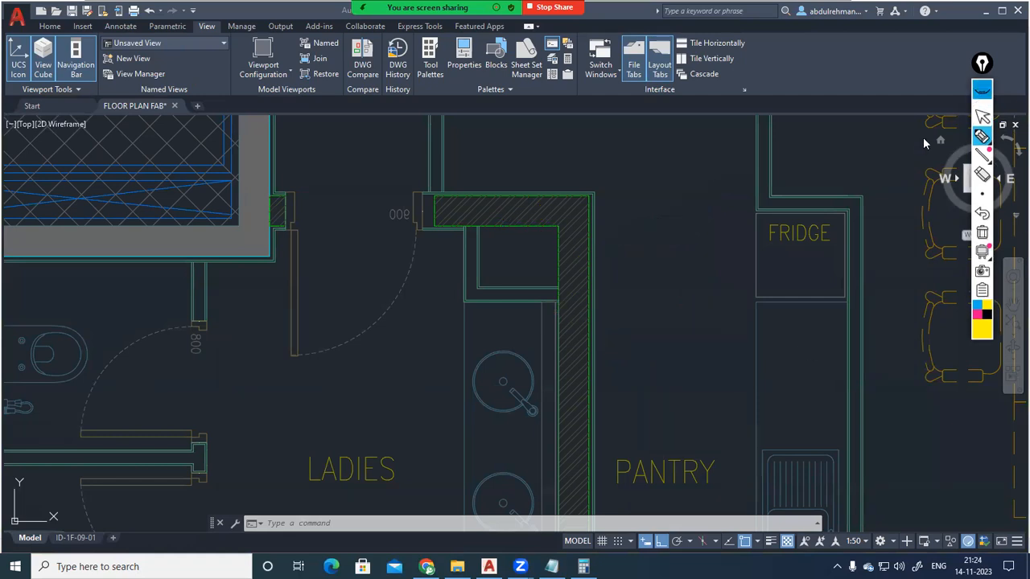
# Clear the earlier notes, draw a wavy line along the Ladies–Pantry wall, and label that wall with a pointer line.
pyautogui.scroll(-4, 750, 291)
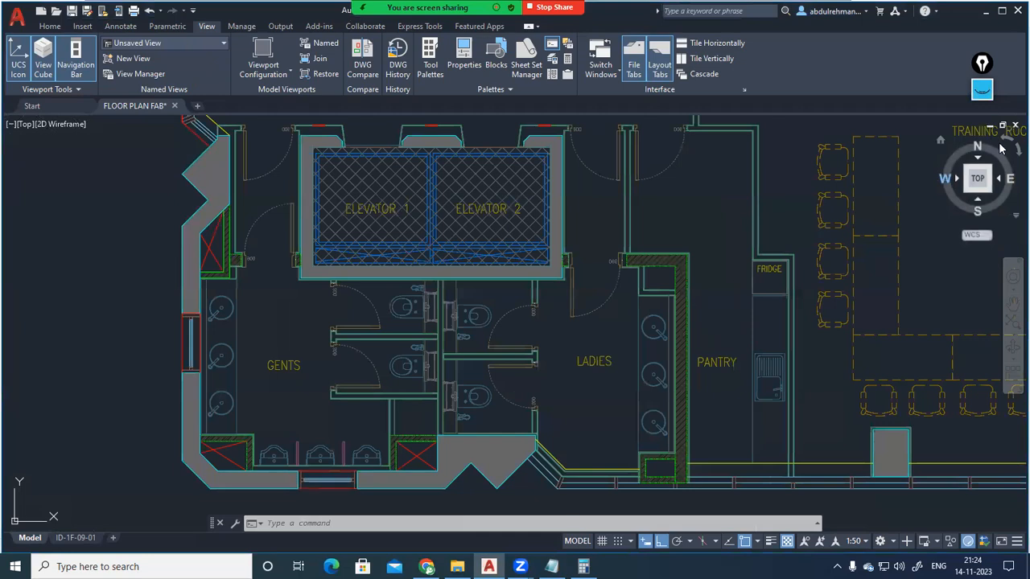
pyautogui.click(981, 89)
pyautogui.click(982, 223)
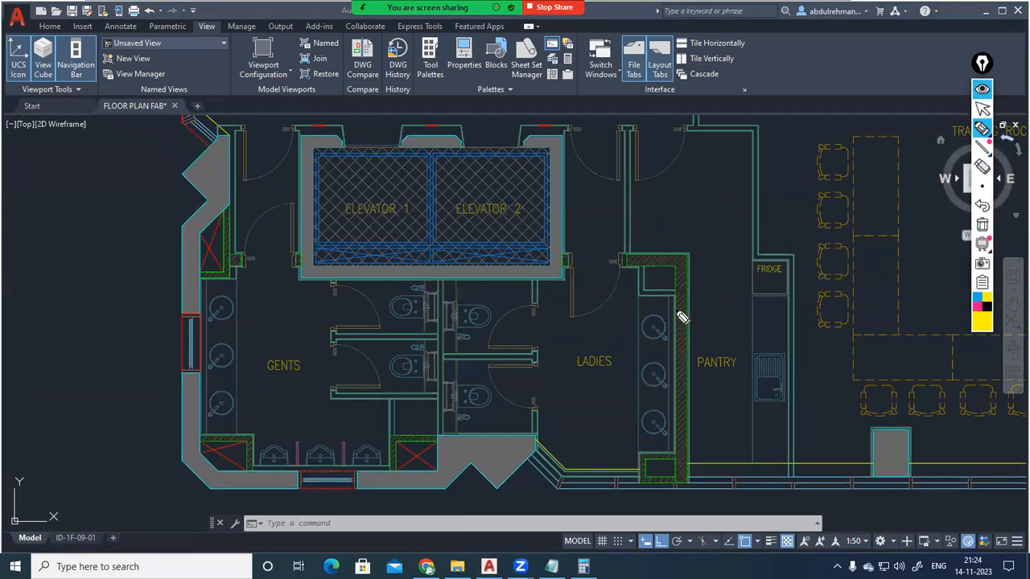
pyautogui.moveTo(651, 239)
pyautogui.mouseDown()
pyautogui.moveTo(715, 300)
pyautogui.moveTo(705, 462)
pyautogui.mouseUp()
pyautogui.moveTo(683, 418)
pyautogui.mouseDown()
pyautogui.moveTo(706, 441)
pyautogui.moveTo(735, 440)
pyautogui.mouseUp()
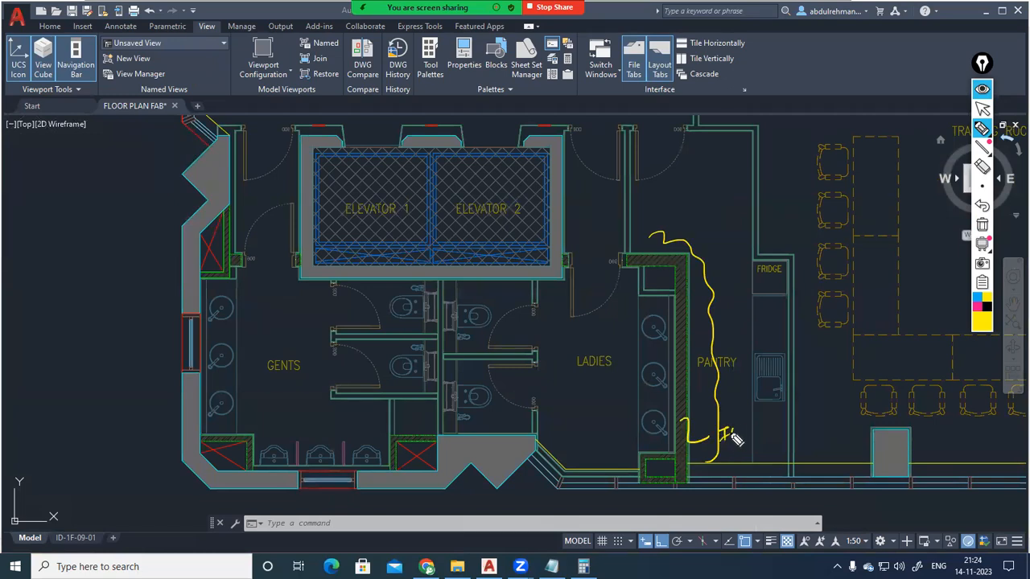
pyautogui.moveTo(751, 432); pyautogui.dragTo(797, 412)
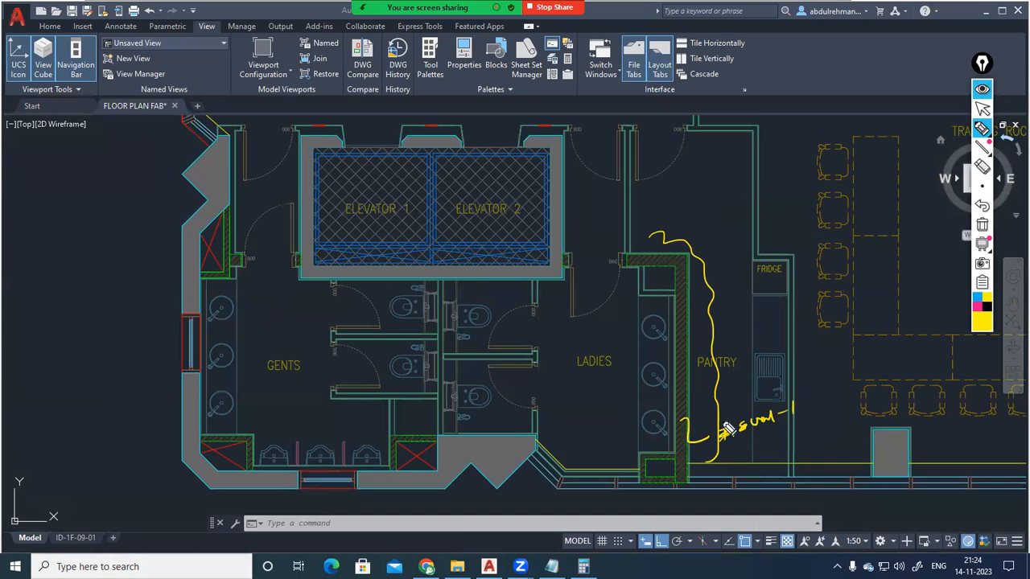
# Label the glazing, exterior wall and window along the Ladies and Gents facade, circle the last two labels, and clear and hide the annotations.
pyautogui.moveTo(590, 483)
pyautogui.mouseDown()
pyautogui.moveTo(596, 503)
pyautogui.moveTo(608, 506)
pyautogui.mouseUp()
pyautogui.moveTo(446, 479)
pyautogui.mouseDown()
pyautogui.moveTo(453, 494)
pyautogui.moveTo(479, 490)
pyautogui.mouseUp()
pyautogui.moveTo(321, 482); pyautogui.dragTo(351, 439)
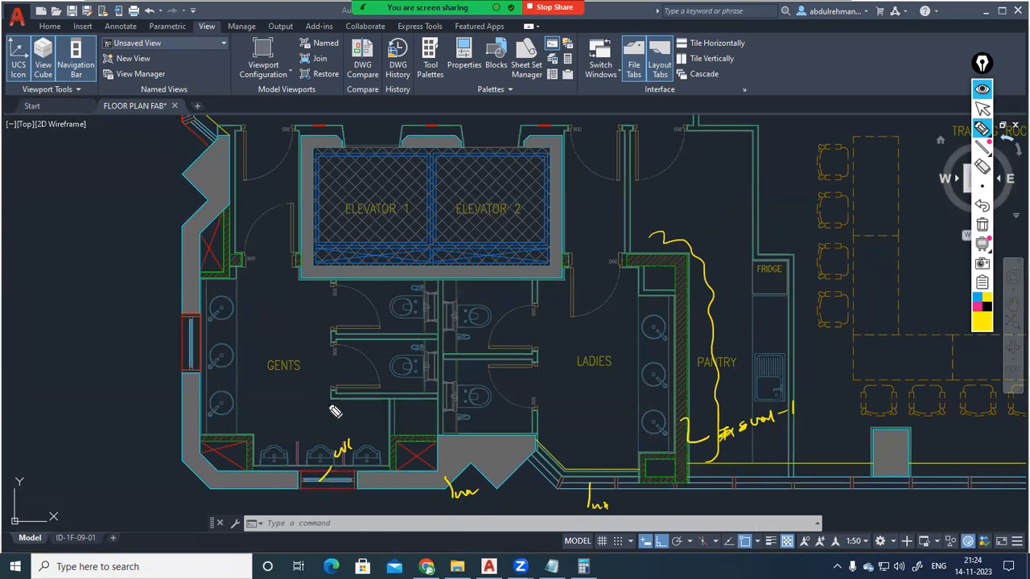
pyautogui.moveTo(339, 429); pyautogui.dragTo(345, 425)
pyautogui.moveTo(478, 491); pyautogui.dragTo(448, 485)
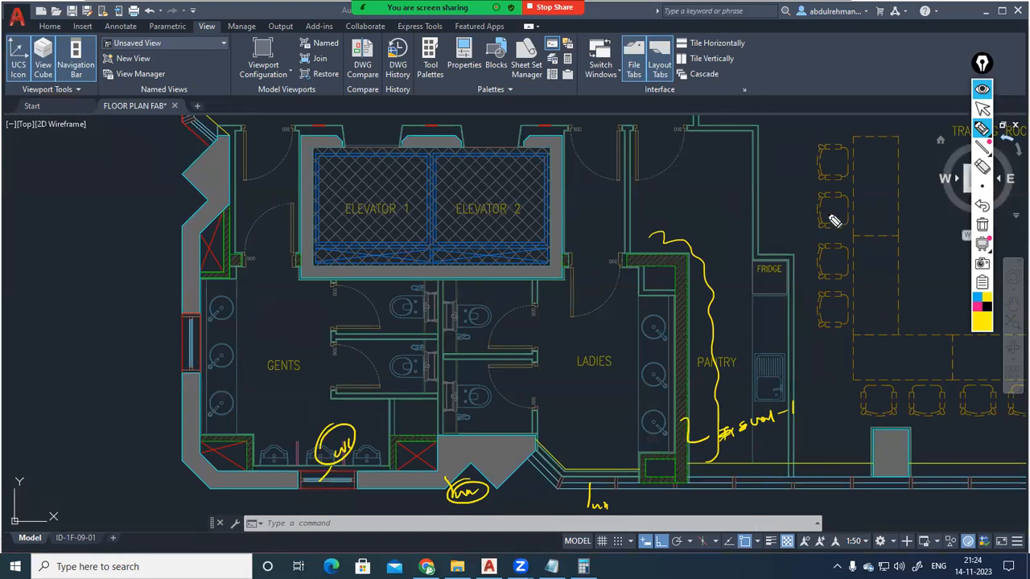
pyautogui.click(982, 225)
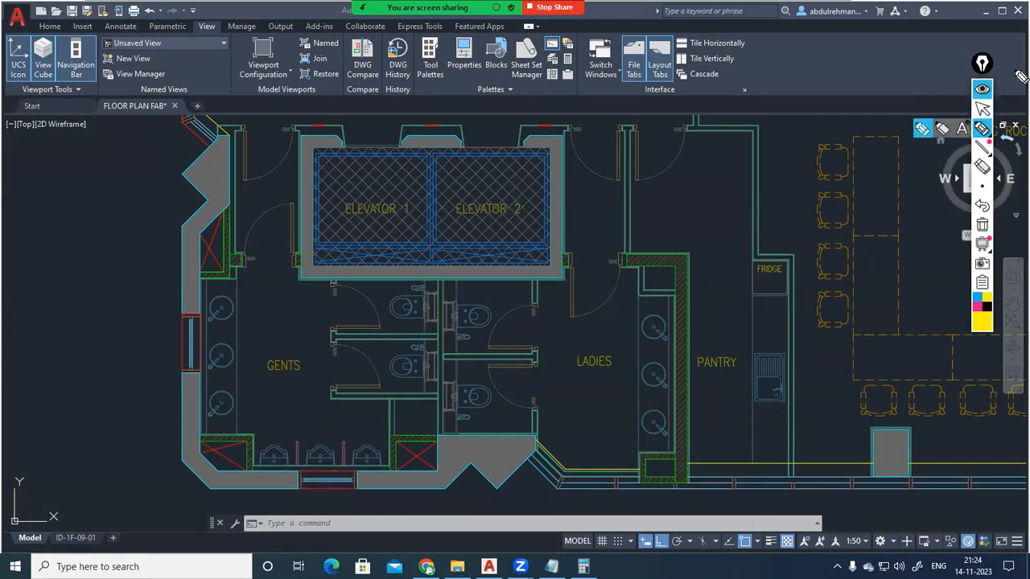
pyautogui.click(982, 91)
# Examine the interior and exterior walls around the Gents, Ladies, elevators and Pantry in the floor plan.
pyautogui.scroll(5, 756, 262)
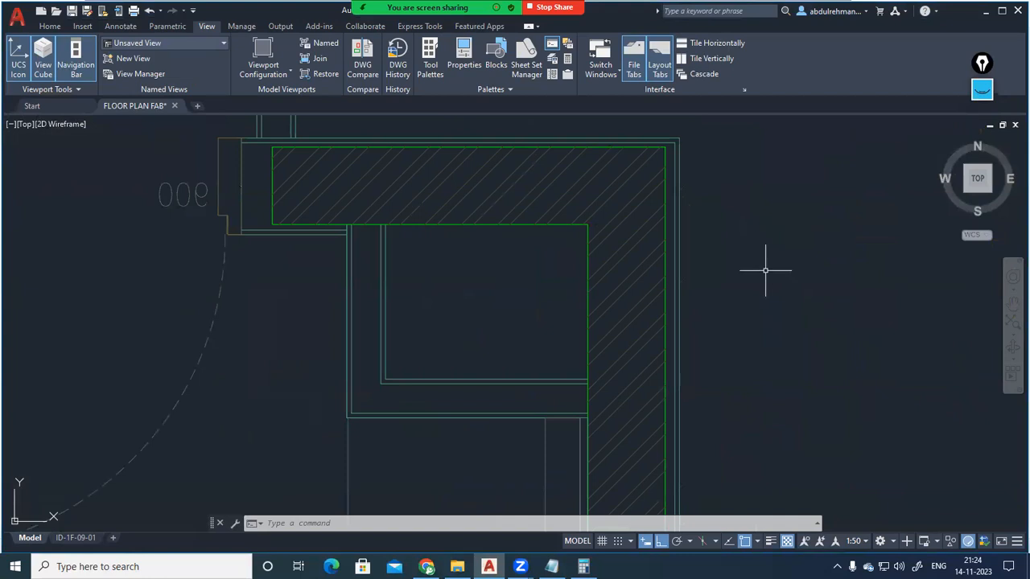
pyautogui.scroll(-5, 764, 270)
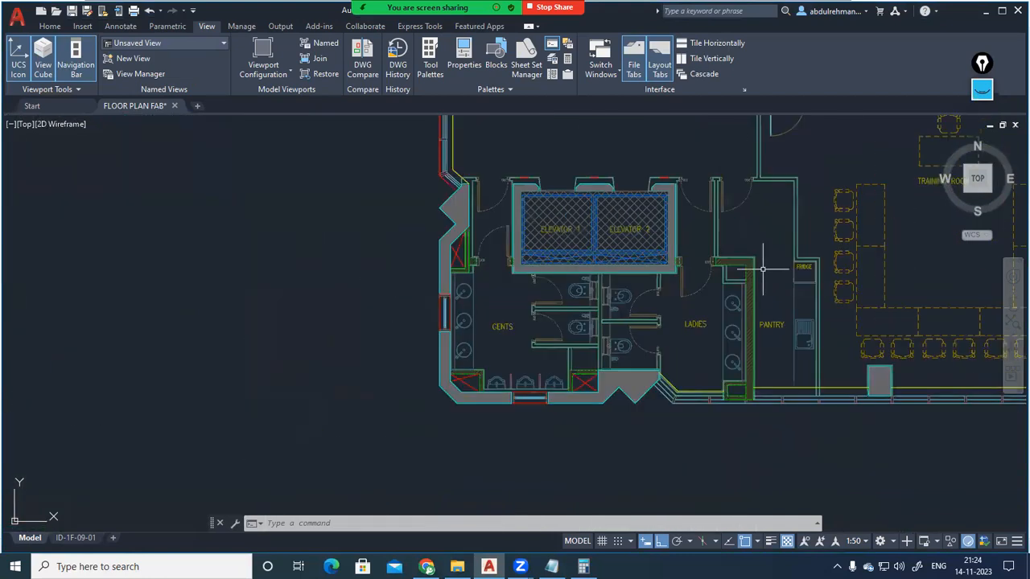
pyautogui.scroll(3, 762, 381)
pyautogui.scroll(-4, 762, 349)
pyautogui.moveTo(761, 349); pyautogui.dragTo(738, 393)
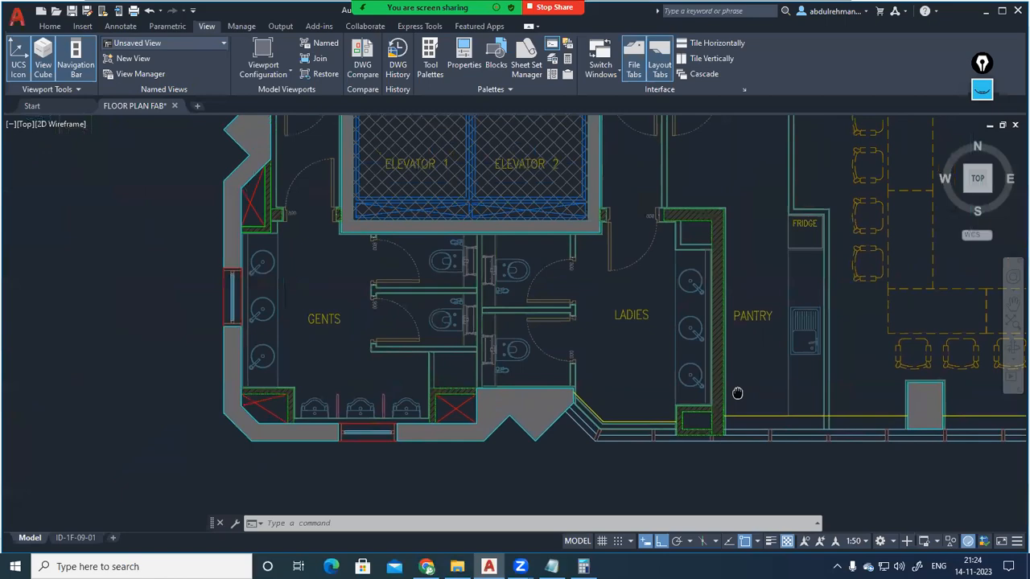
pyautogui.scroll(-2, 598, 377)
pyautogui.scroll(5, 386, 257)
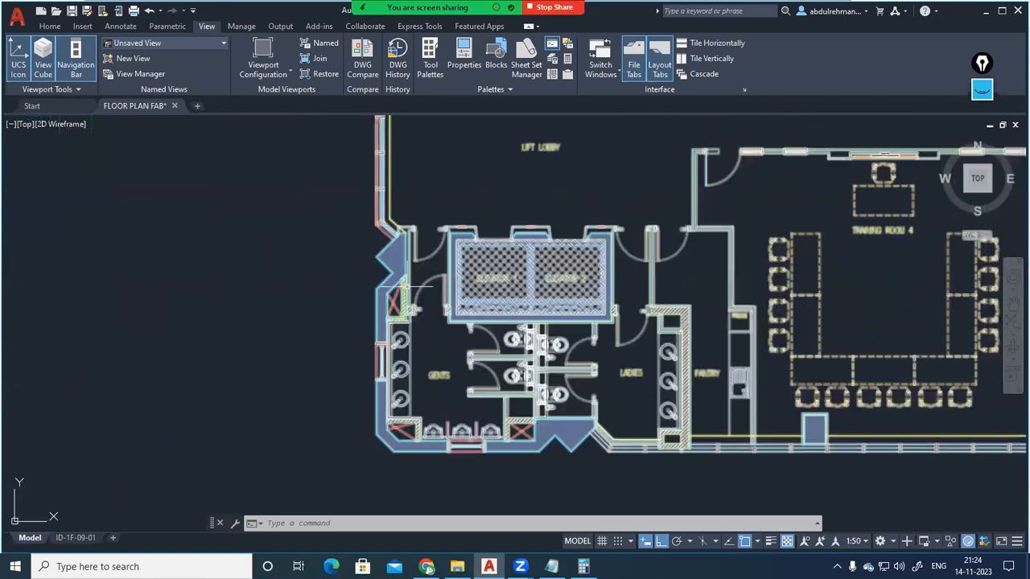
pyautogui.scroll(-3, 389, 259)
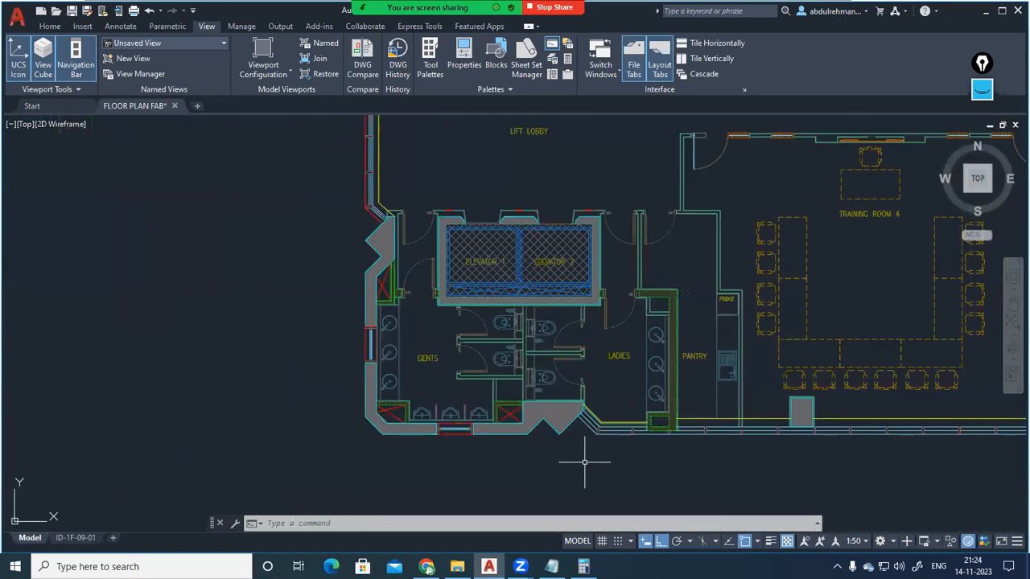
pyautogui.scroll(2, 585, 461)
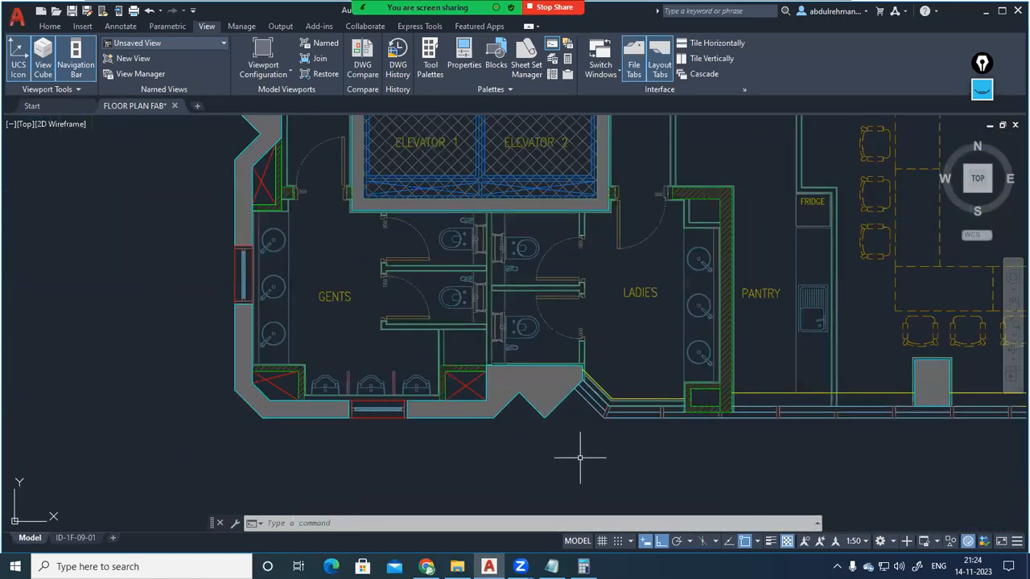
# Switch to File Explorer, open the FAB - FLOOR PLAN PDF from the FAB CAD 13 folder, and close its duplicate tab.
pyautogui.click(986, 11)
pyautogui.click(959, 10)
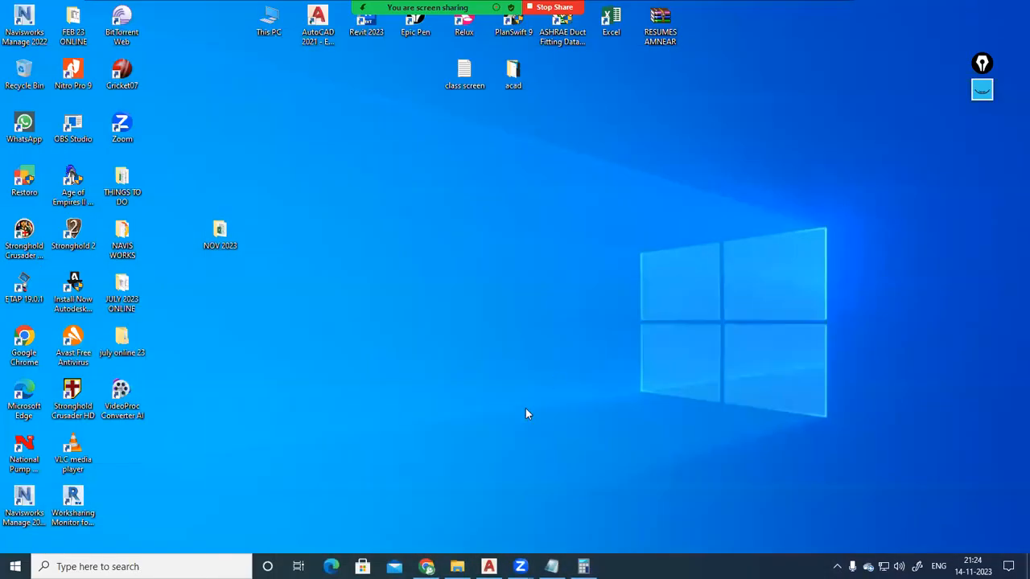
pyautogui.click(457, 567)
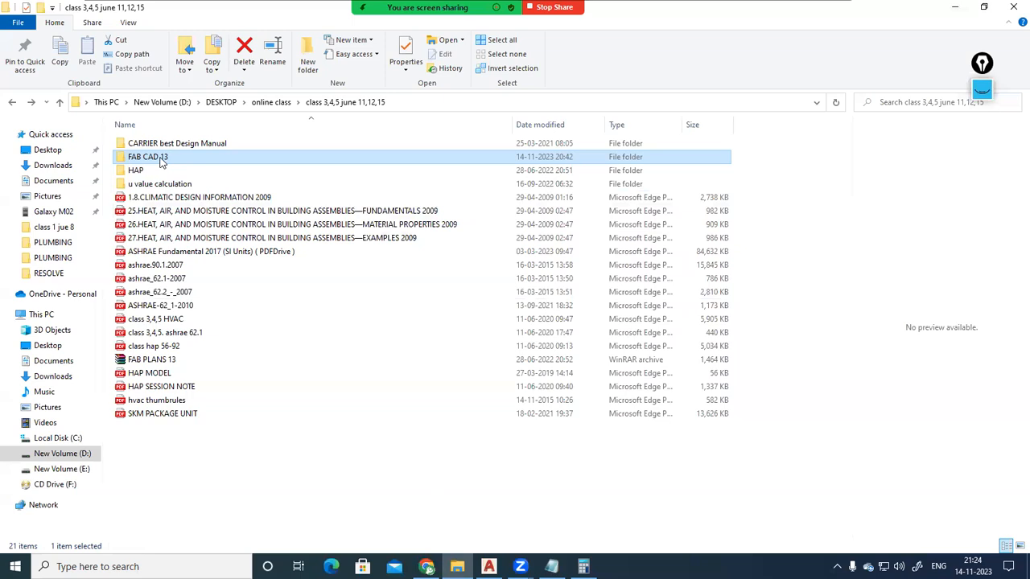
pyautogui.doubleClick(161, 161)
pyautogui.click(177, 143)
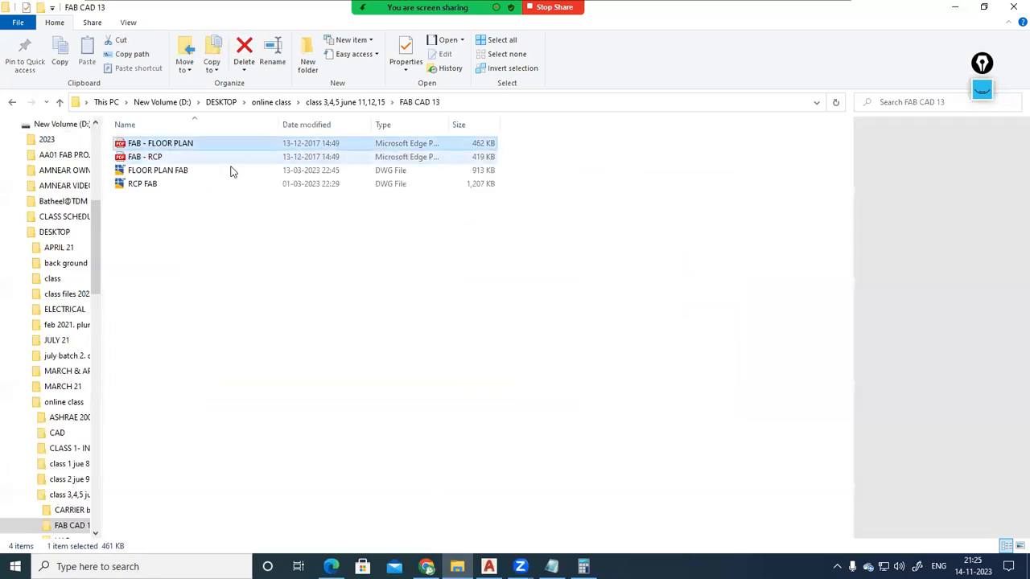
pyautogui.doubleClick(165, 145)
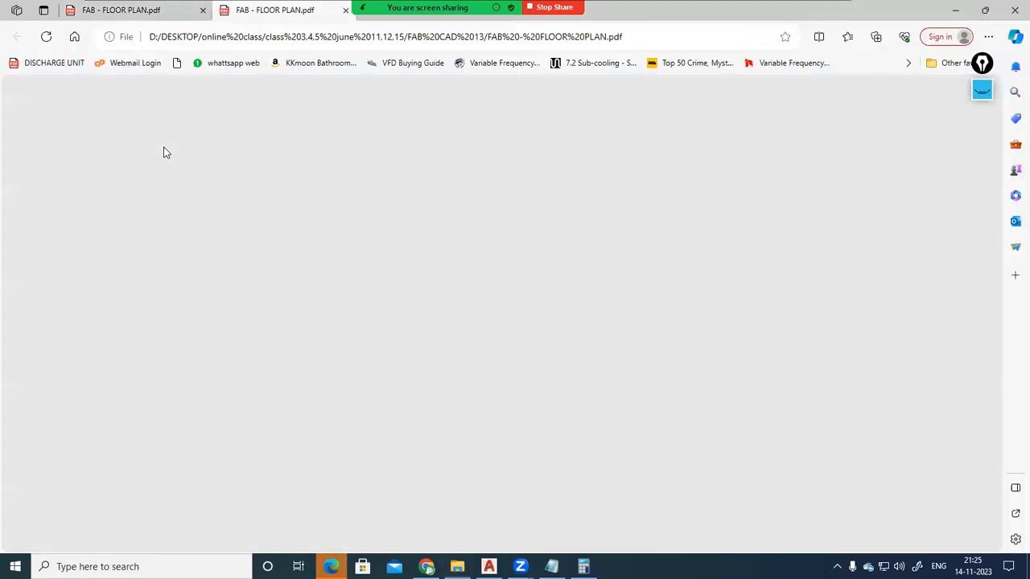
pyautogui.click(203, 10)
# Examine the Gents, Ladies and Pantry walls in the FAB - FLOOR PLAN PDF.
pyautogui.scroll(4, 306, 451)
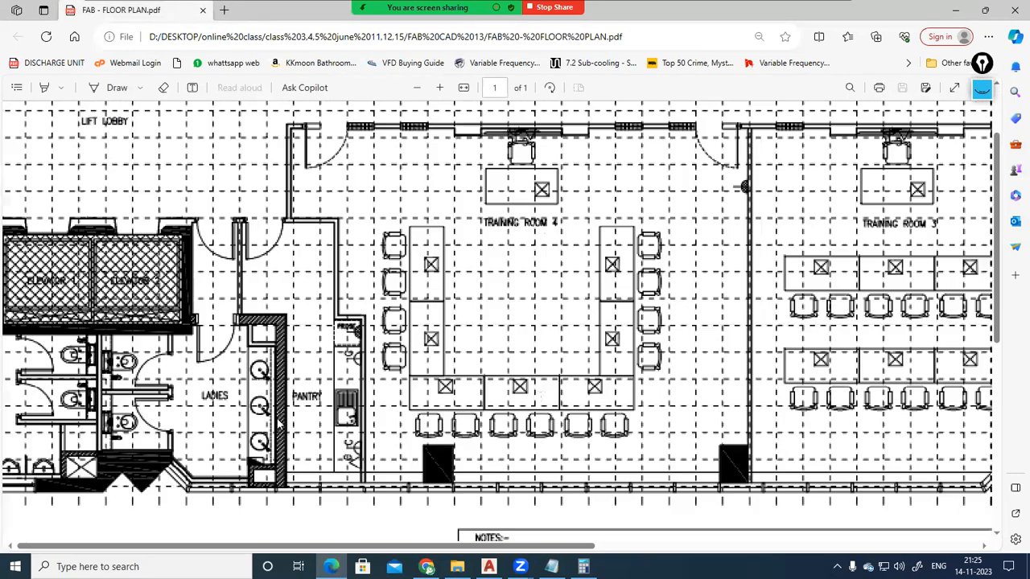
pyautogui.scroll(5, 279, 420)
pyautogui.scroll(-3, 365, 357)
pyautogui.moveTo(427, 552); pyautogui.dragTo(267, 549)
pyautogui.scroll(2, 445, 282)
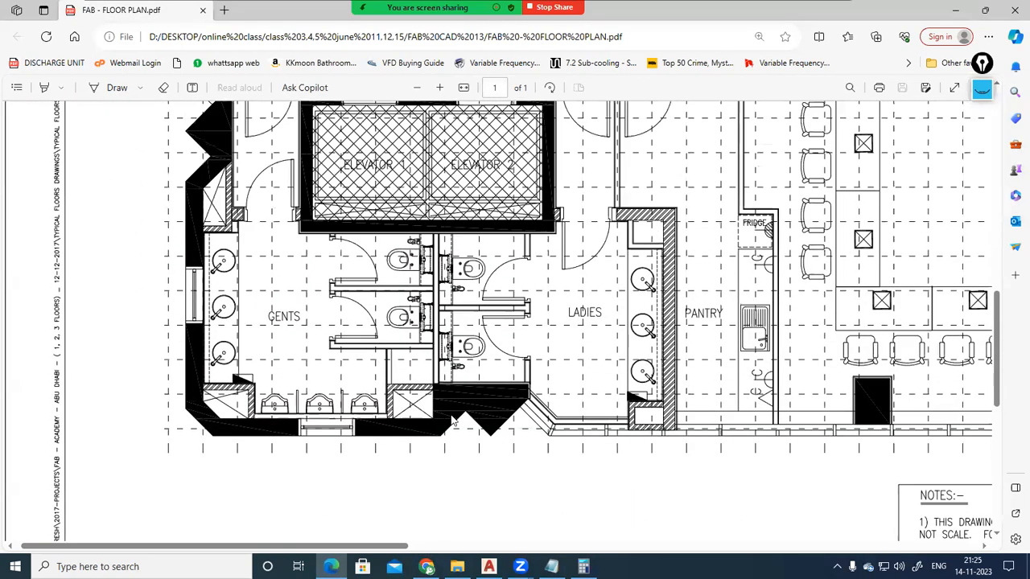
# Switch back to AutoCAD and inspect the exterior wall near the Gents and Ladies rooms.
pyautogui.click(489, 566)
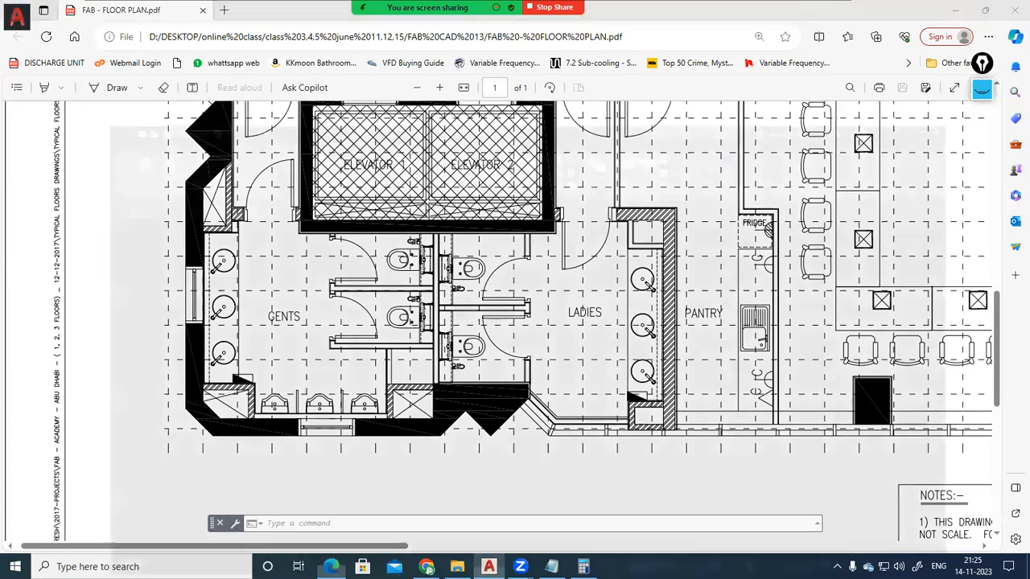
pyautogui.scroll(4, 502, 378)
pyautogui.scroll(-4, 528, 356)
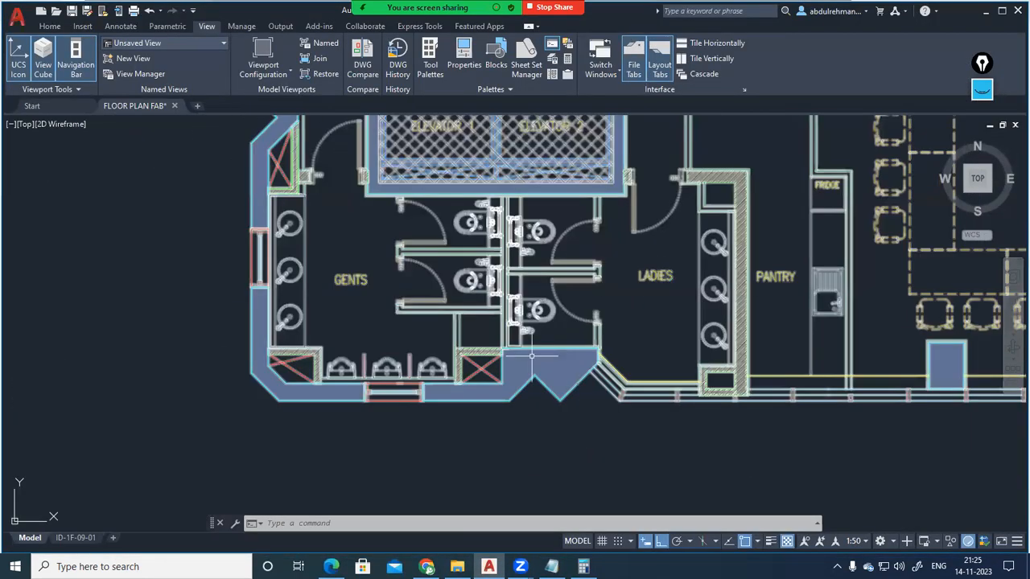
# Annotate the grey exterior wall between Gents and Ladies with an underlined "RCC" label and leader, then hide the annotations.
pyautogui.click(983, 91)
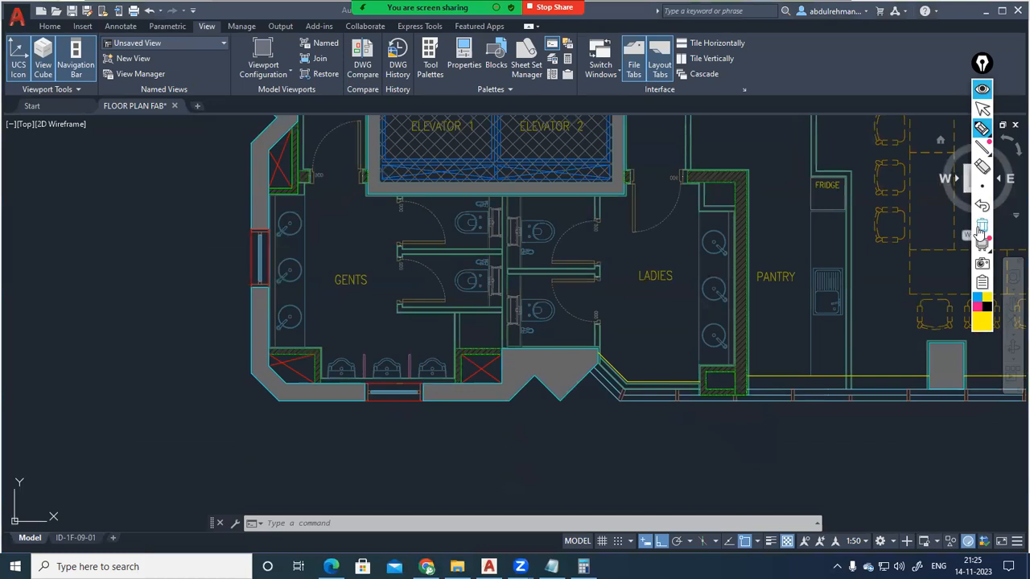
pyautogui.moveTo(508, 396); pyautogui.dragTo(517, 421)
pyautogui.moveTo(525, 418)
pyautogui.mouseDown()
pyautogui.moveTo(523, 430)
pyautogui.moveTo(533, 428)
pyautogui.mouseUp()
pyautogui.moveTo(537, 418); pyautogui.dragTo(547, 423)
pyautogui.moveTo(517, 442); pyautogui.dragTo(555, 428)
pyautogui.moveTo(516, 448); pyautogui.dragTo(564, 433)
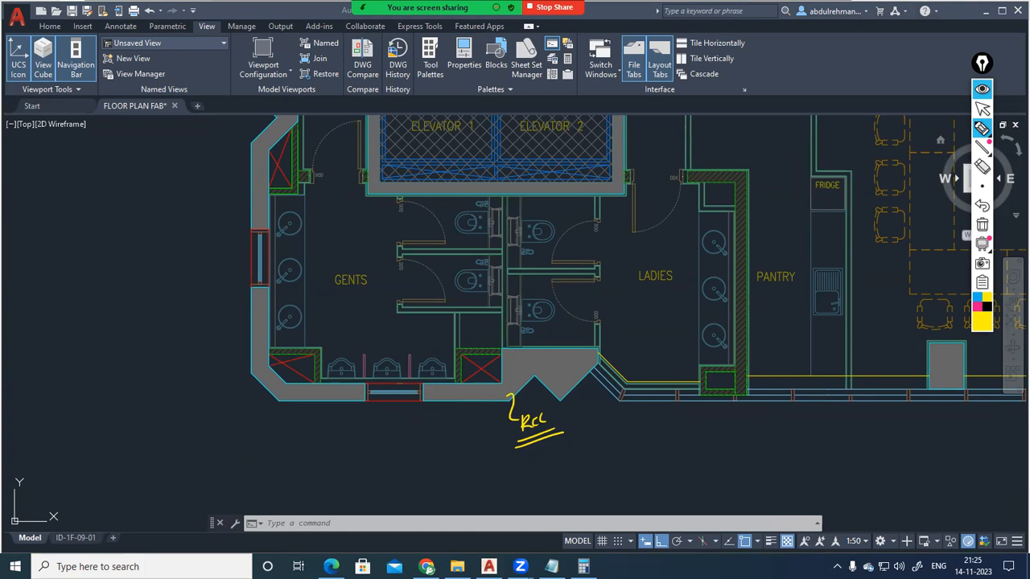
pyautogui.click(982, 89)
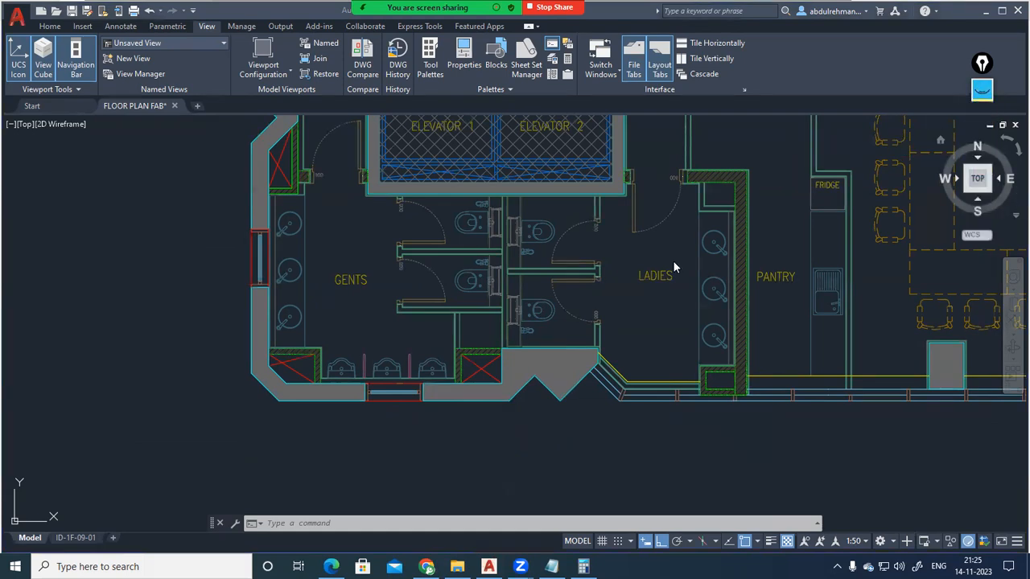
# Clear the old annotations, tick the window opening in the Gents exterior wall, and sketch its plan symbol beside it.
pyautogui.scroll(8, 389, 406)
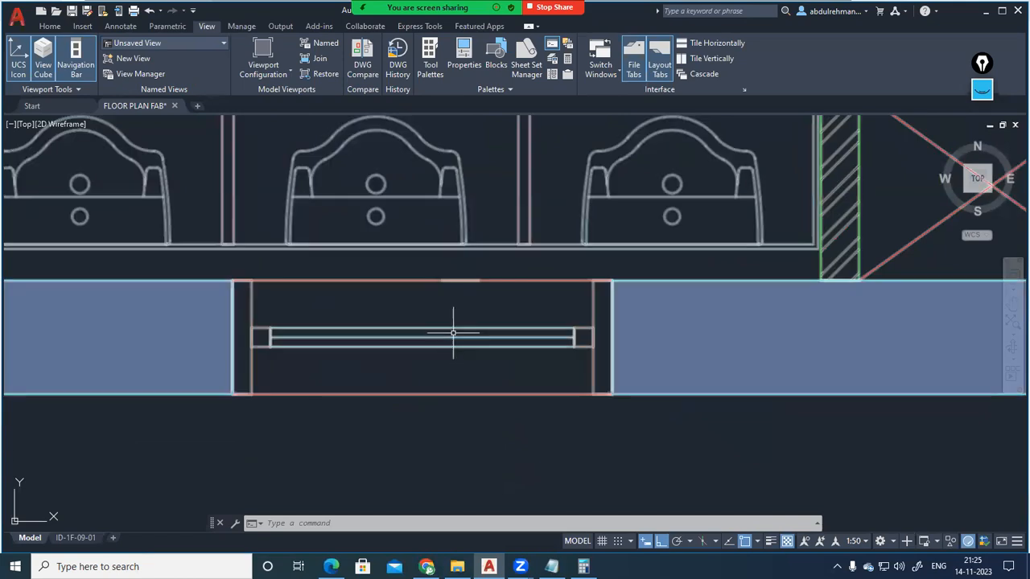
pyautogui.click(982, 89)
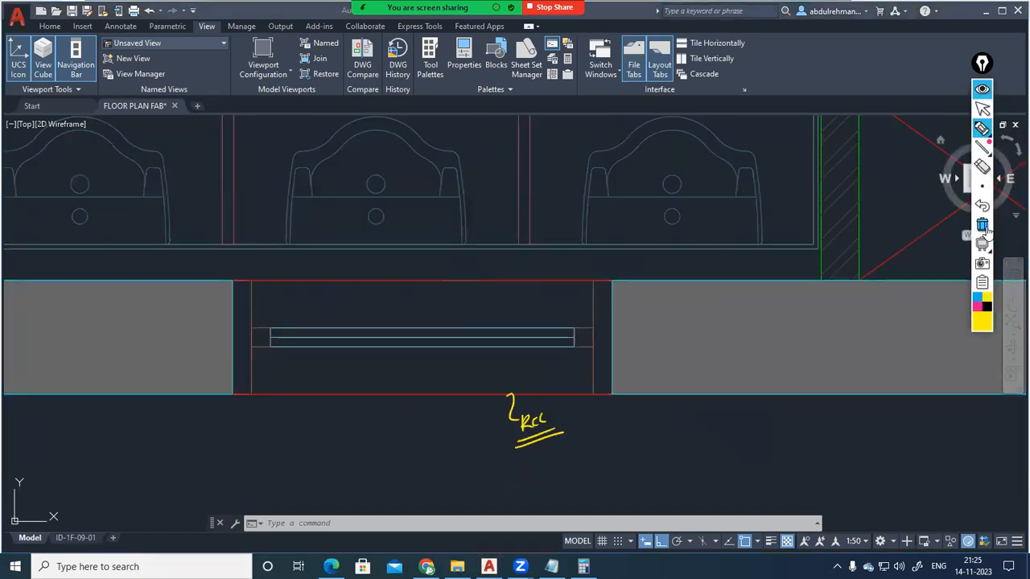
pyautogui.click(983, 226)
pyautogui.moveTo(322, 301); pyautogui.dragTo(354, 284)
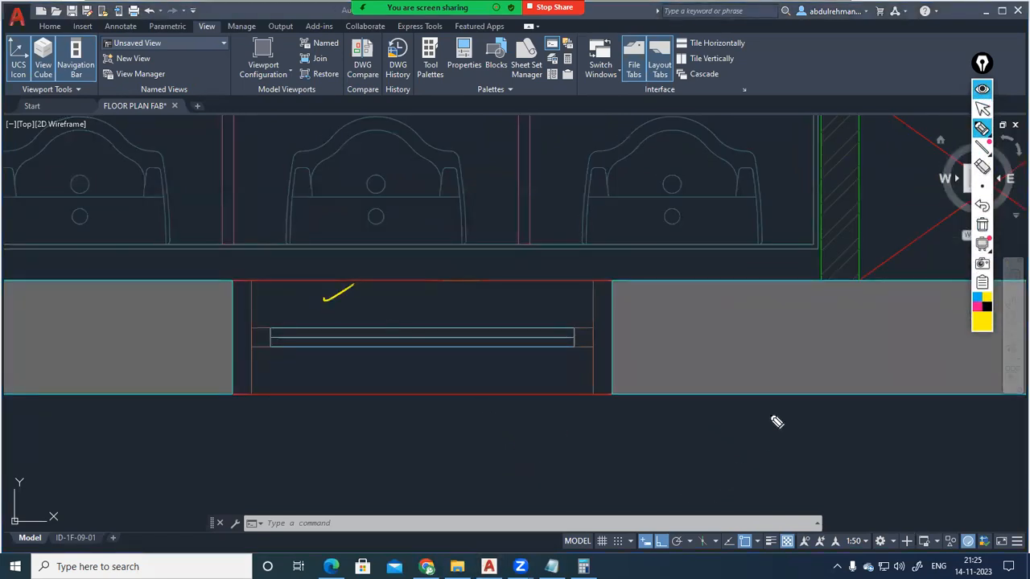
pyautogui.moveTo(711, 419)
pyautogui.mouseDown()
pyautogui.moveTo(708, 484)
pyautogui.moveTo(886, 416)
pyautogui.moveTo(905, 467)
pyautogui.mouseUp()
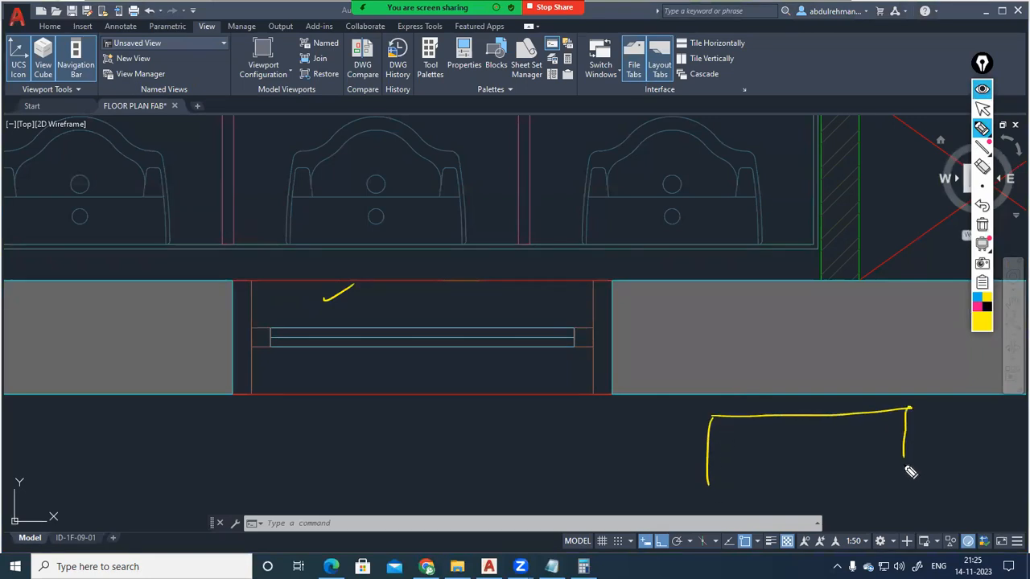
pyautogui.moveTo(700, 484); pyautogui.dragTo(893, 475)
pyautogui.moveTo(710, 452)
pyautogui.mouseDown()
pyautogui.moveTo(903, 440)
pyautogui.moveTo(802, 461)
pyautogui.moveTo(909, 456)
pyautogui.mouseUp()
# Label the opening in the Gents exterior wall "window" with a leader, a double underline and a mark on the glass.
pyautogui.moveTo(373, 370)
pyautogui.mouseDown()
pyautogui.moveTo(414, 442)
pyautogui.moveTo(478, 446)
pyautogui.moveTo(514, 416)
pyautogui.mouseUp()
pyautogui.moveTo(412, 441); pyautogui.dragTo(420, 433)
pyautogui.moveTo(431, 474); pyautogui.dragTo(525, 440)
pyautogui.moveTo(449, 465); pyautogui.dragTo(515, 433)
pyautogui.moveTo(502, 354); pyautogui.dragTo(538, 338)
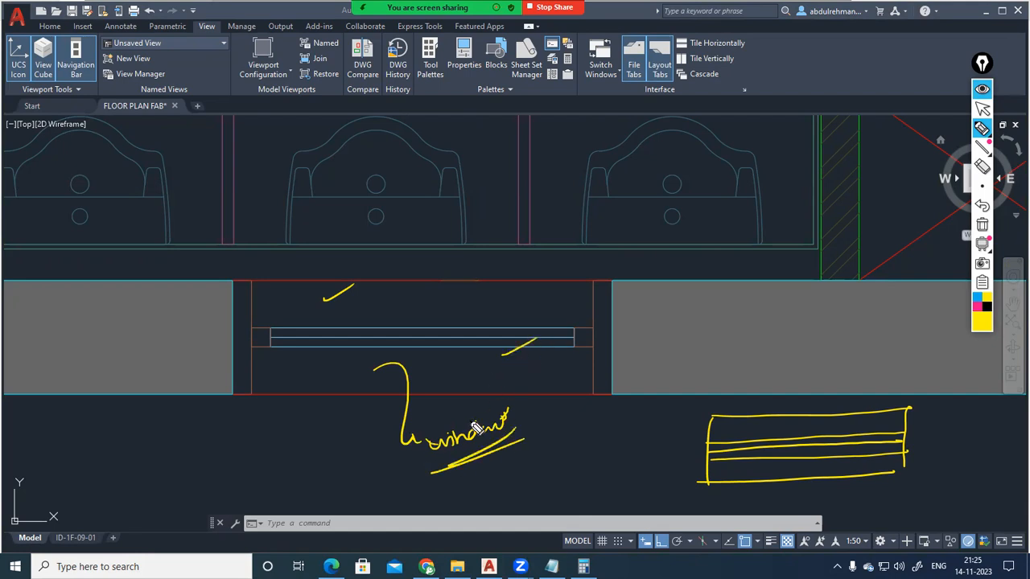
# Outline the Gents window's frame and glass lines with the annotation pen, then hide the annotations.
pyautogui.moveTo(254, 295)
pyautogui.mouseDown()
pyautogui.moveTo(243, 406)
pyautogui.moveTo(566, 291)
pyautogui.moveTo(561, 394)
pyautogui.mouseUp()
pyautogui.moveTo(305, 331); pyautogui.dragTo(436, 341)
pyautogui.moveTo(344, 351); pyautogui.dragTo(409, 345)
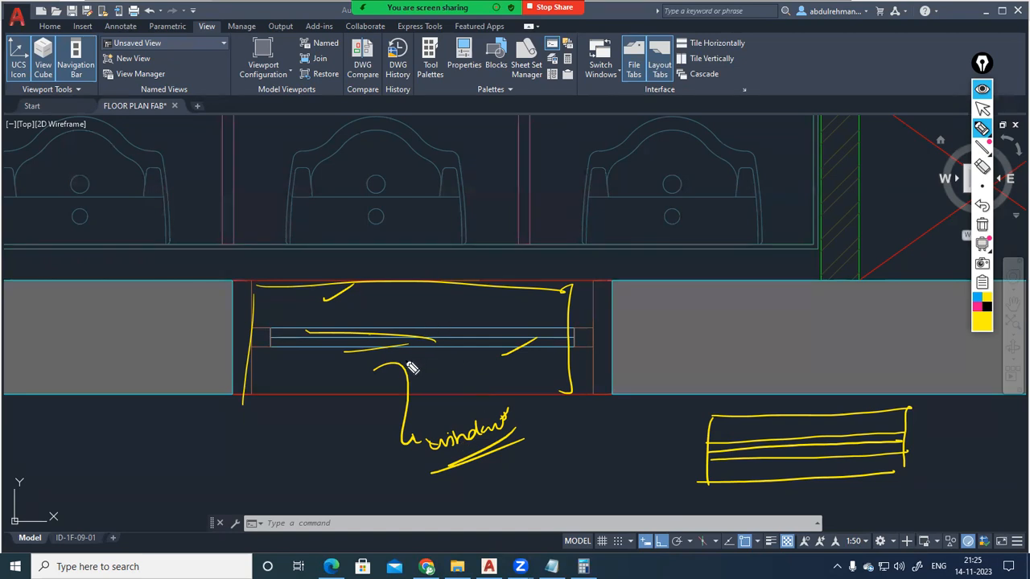
pyautogui.moveTo(272, 349)
pyautogui.mouseDown()
pyautogui.moveTo(467, 361)
pyautogui.moveTo(573, 354)
pyautogui.mouseUp()
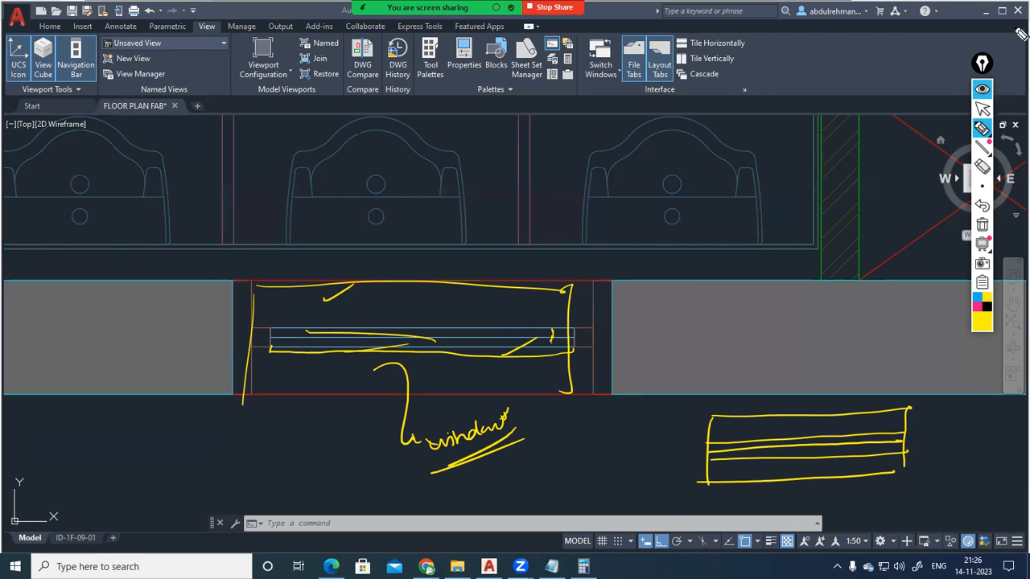
pyautogui.click(983, 90)
pyautogui.click(578, 475)
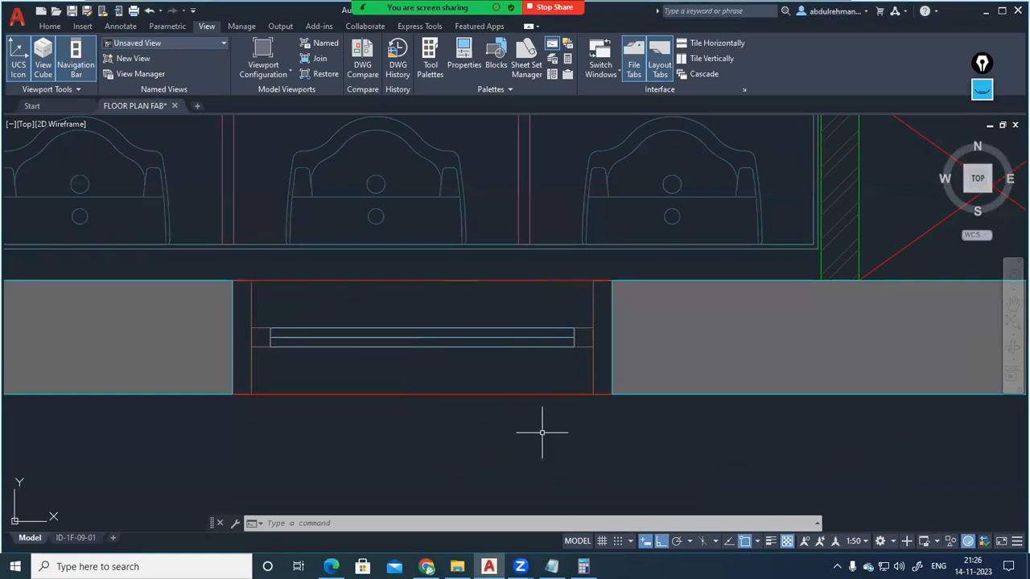
# Examine the hatched duct wall beside the Gents urinals and the red partition between Training Room 1 and Training Room 2.
pyautogui.scroll(-4, 543, 425)
pyautogui.scroll(5, 672, 414)
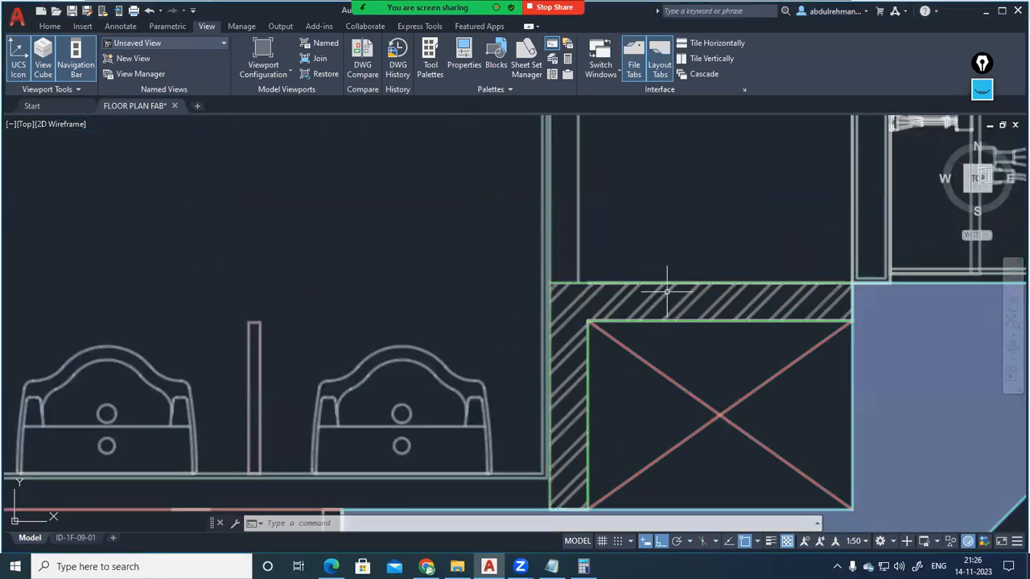
pyautogui.scroll(4, 650, 300)
pyautogui.scroll(-5, 632, 337)
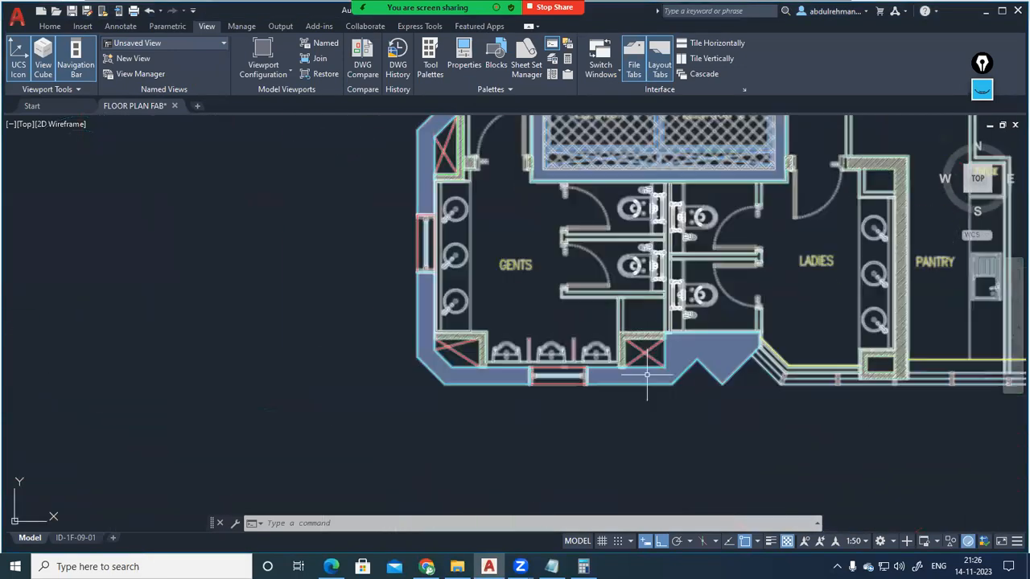
pyautogui.scroll(-3, 686, 397)
pyautogui.moveTo(685, 398); pyautogui.dragTo(500, 388)
pyautogui.scroll(5, 621, 275)
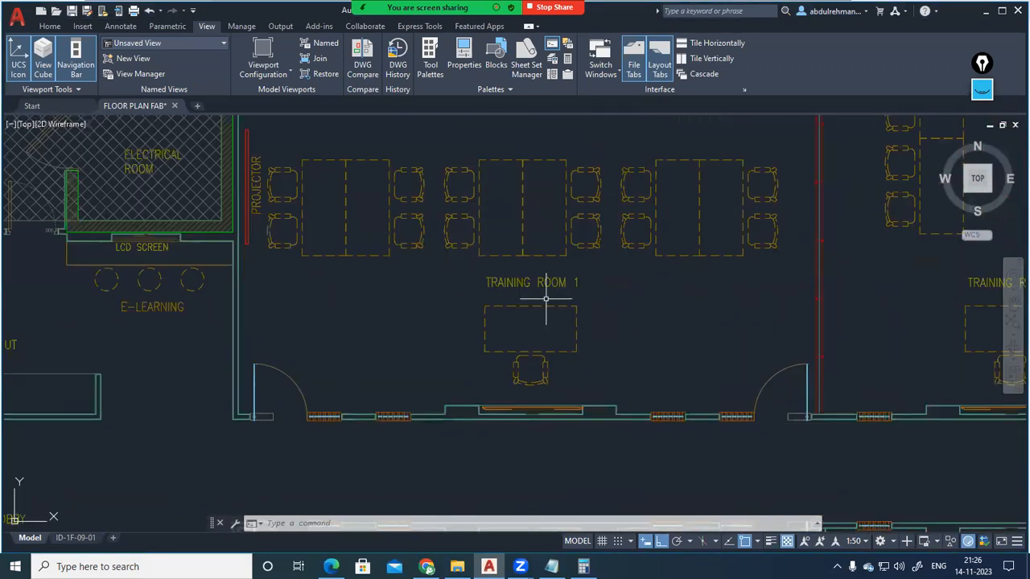
pyautogui.scroll(-5, 587, 295)
pyautogui.scroll(6, 441, 324)
pyautogui.scroll(-2, 834, 321)
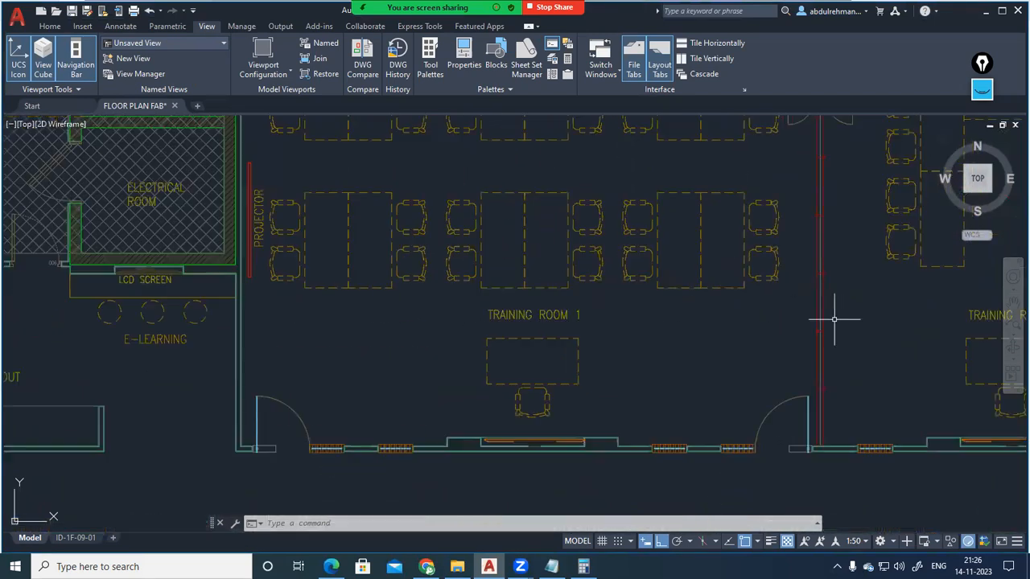
pyautogui.moveTo(834, 320); pyautogui.dragTo(641, 328)
# Clear the window annotations, circle the red partition between the training rooms, sketch its line symbol alongside, and hide the marks.
pyautogui.click(984, 89)
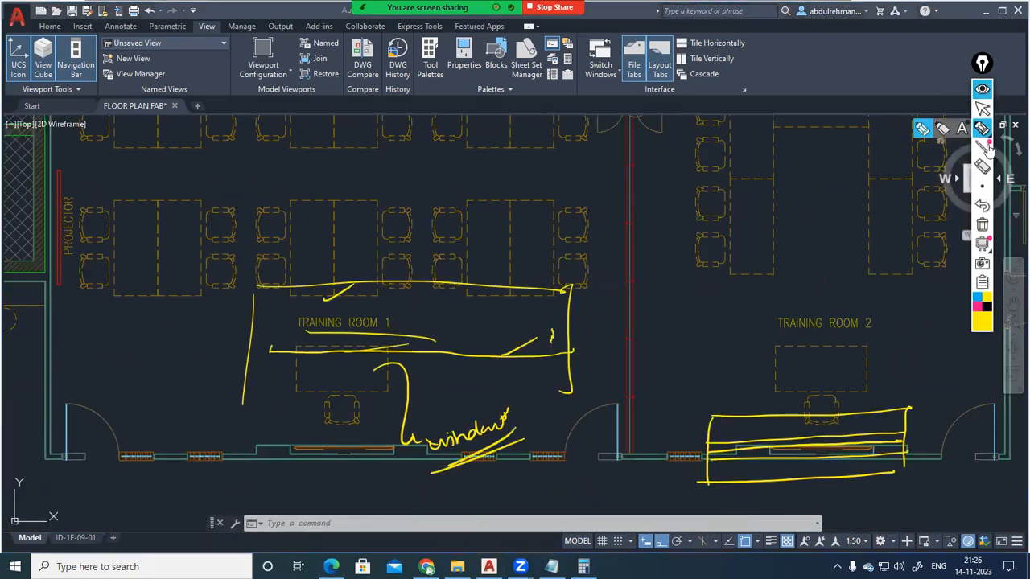
pyautogui.click(982, 225)
pyautogui.moveTo(644, 284); pyautogui.dragTo(618, 322)
pyautogui.moveTo(683, 316)
pyautogui.mouseDown()
pyautogui.moveTo(689, 345)
pyautogui.moveTo(694, 333)
pyautogui.moveTo(669, 344)
pyautogui.mouseUp()
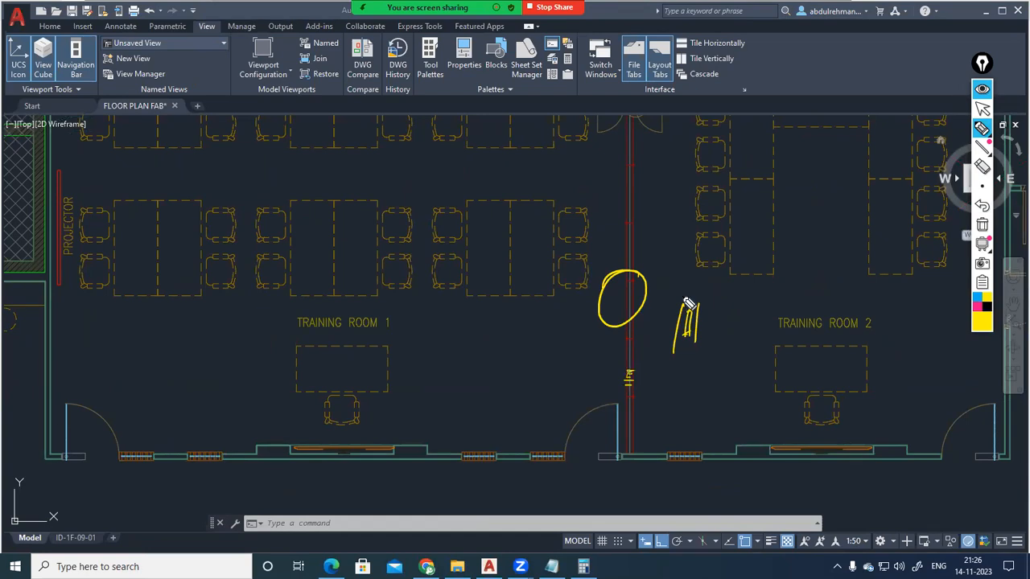
pyautogui.click(981, 89)
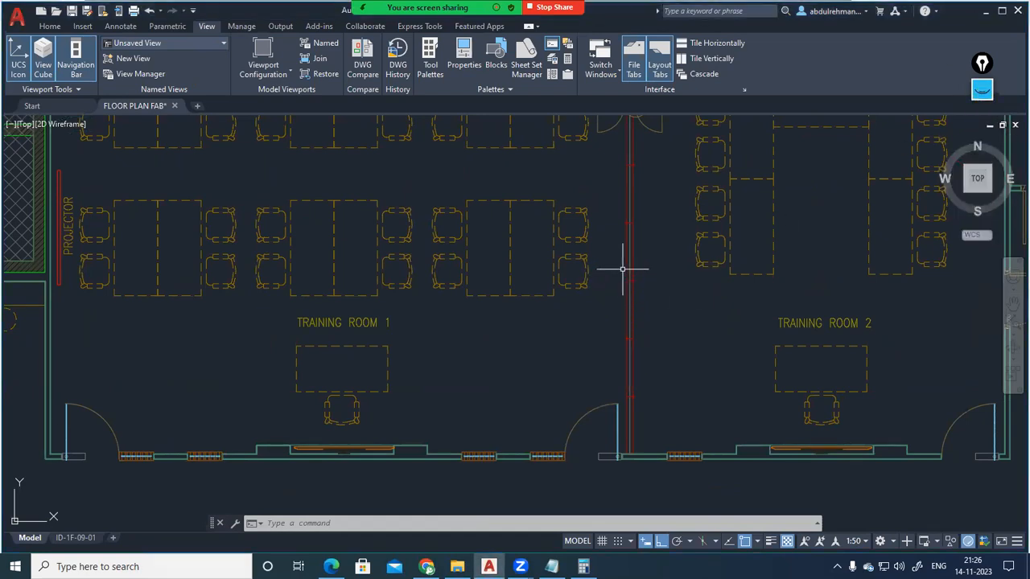
# Replace the previous marks with strokes across the training room partition and a leader labelled "partition" and "Gyp", then hide the annotations.
pyautogui.scroll(5, 628, 274)
pyautogui.click(982, 89)
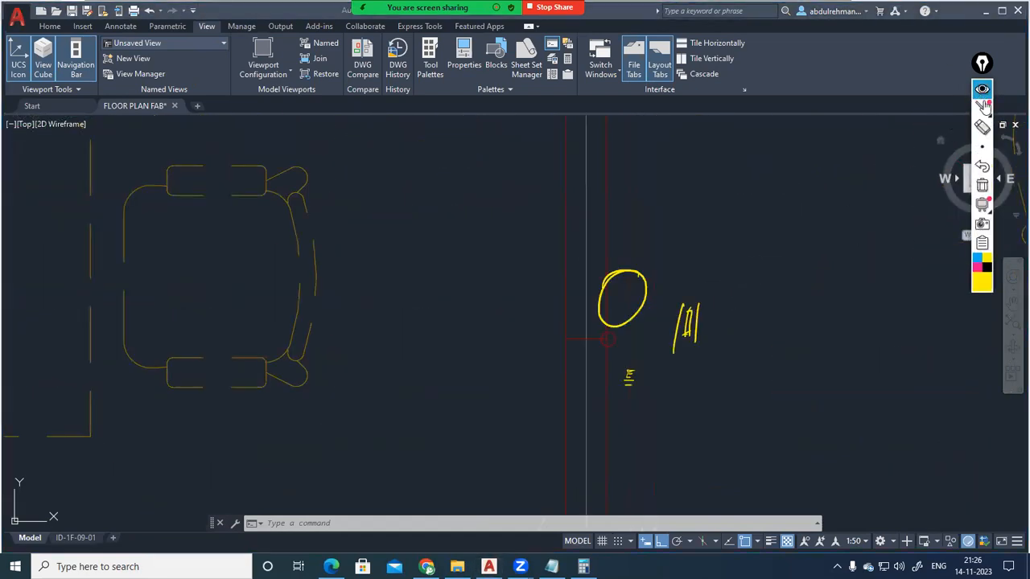
pyautogui.click(983, 225)
pyautogui.moveTo(561, 284)
pyautogui.mouseDown()
pyautogui.moveTo(559, 297)
pyautogui.moveTo(610, 289)
pyautogui.mouseUp()
pyautogui.moveTo(588, 388)
pyautogui.mouseDown()
pyautogui.moveTo(644, 398)
pyautogui.moveTo(742, 353)
pyautogui.mouseUp()
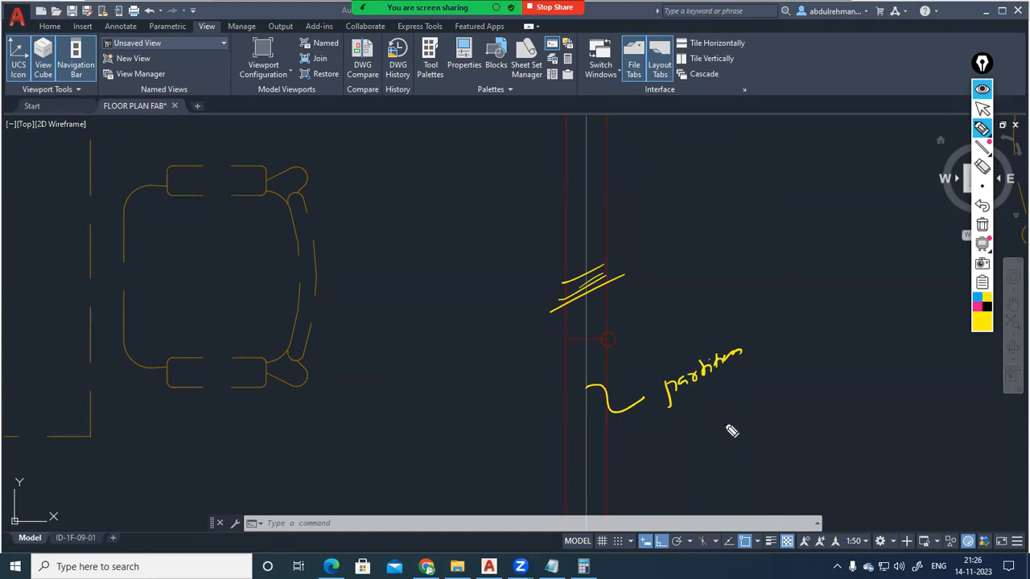
pyautogui.moveTo(722, 415)
pyautogui.mouseDown()
pyautogui.moveTo(746, 420)
pyautogui.moveTo(752, 409)
pyautogui.mouseUp()
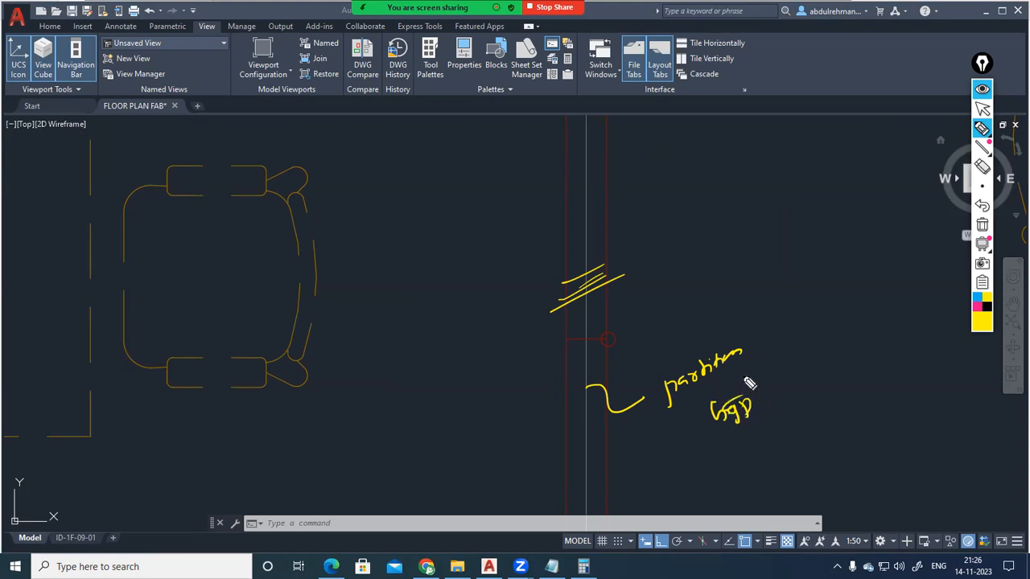
pyautogui.click(982, 88)
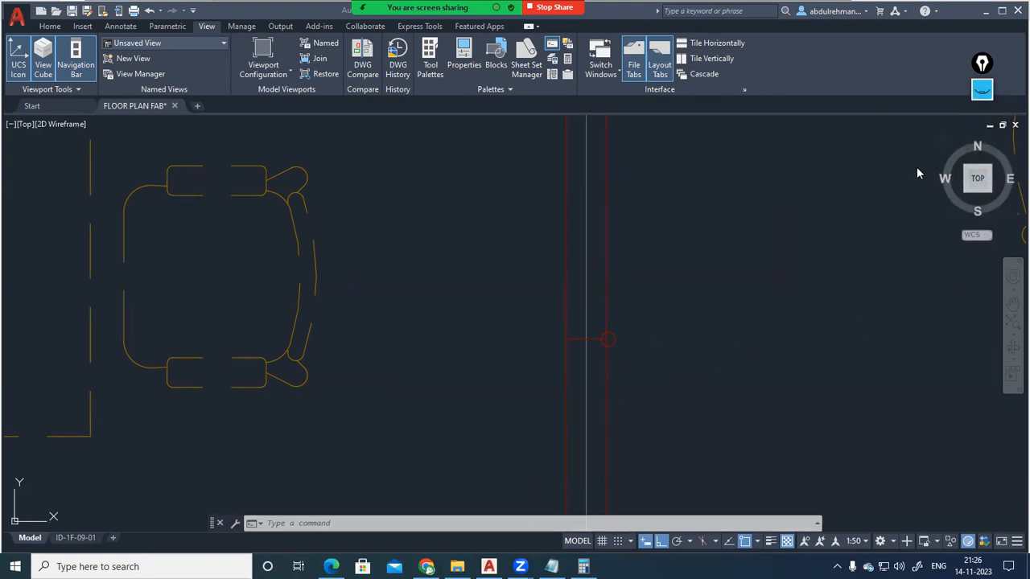
# Switch to Chrome, search Google Images for "gypsum partition", and open the Exporters India drywall partition picture.
pyautogui.click(426, 567)
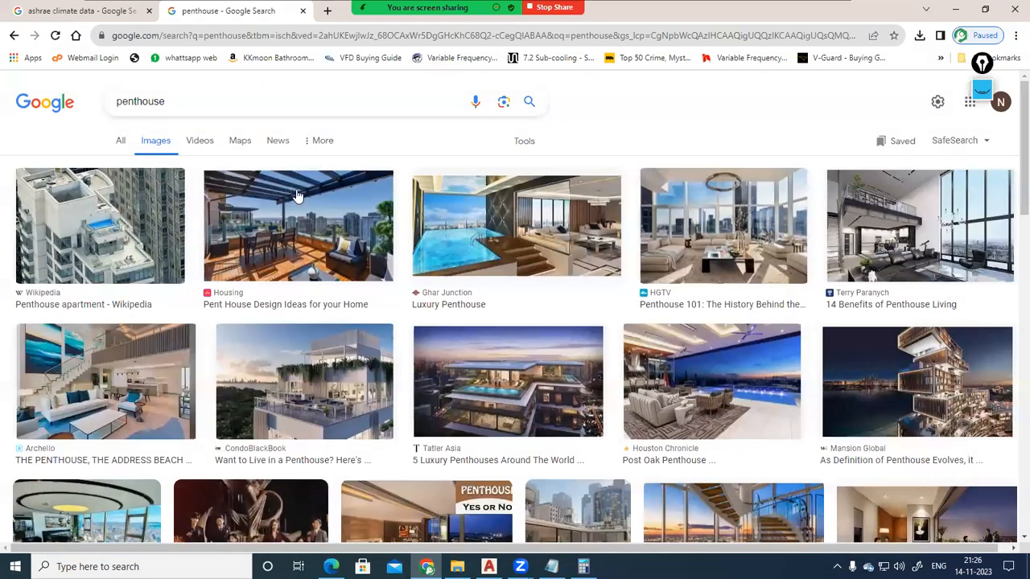
pyautogui.moveTo(179, 103); pyautogui.dragTo(5, 111)
pyautogui.write('gyp')
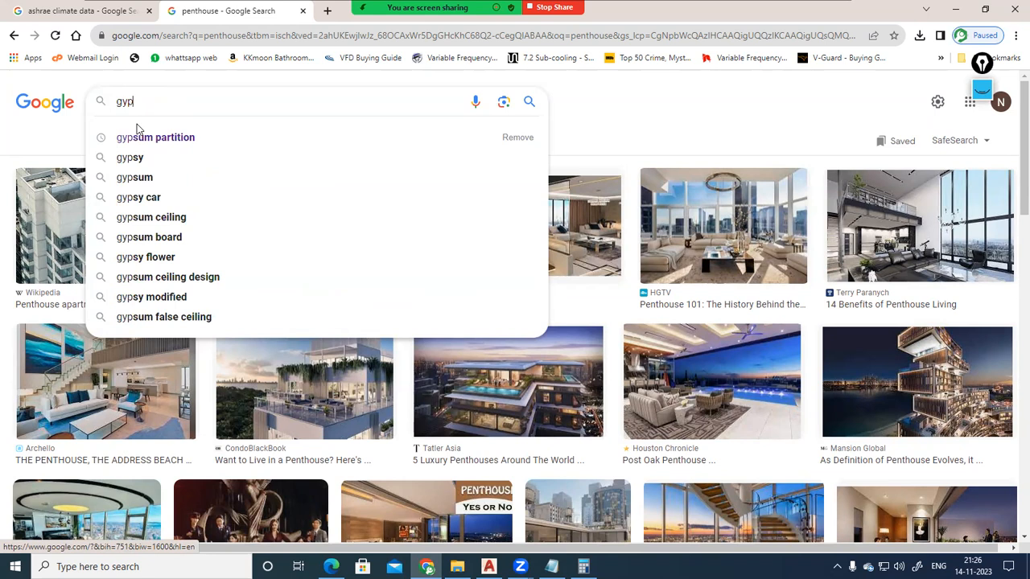
pyautogui.click(144, 137)
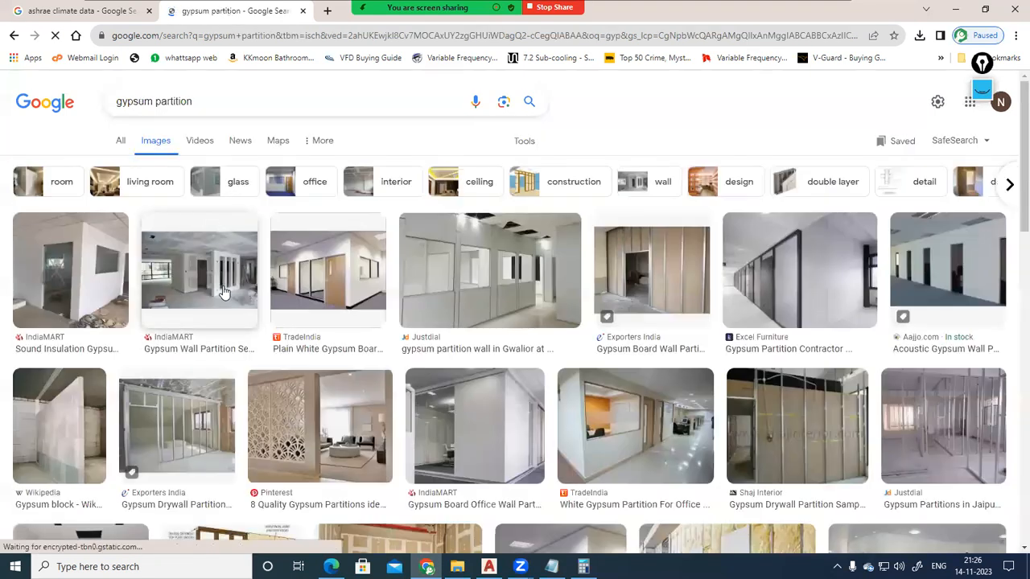
pyautogui.click(214, 415)
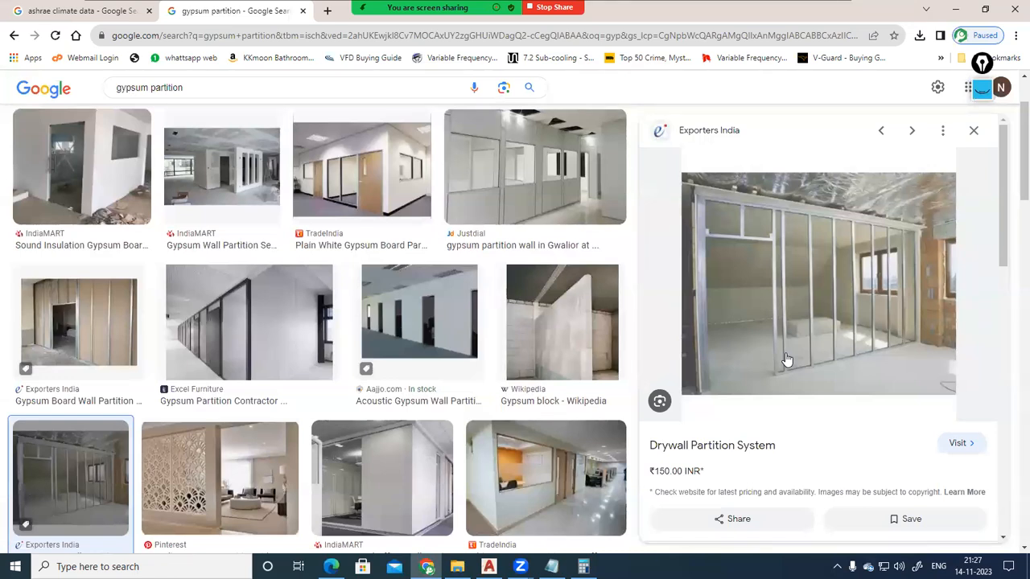
# Mark the base of the Excel Furniture gypsum partition image with the annotation pen, then hide the annotations.
pyautogui.click(982, 89)
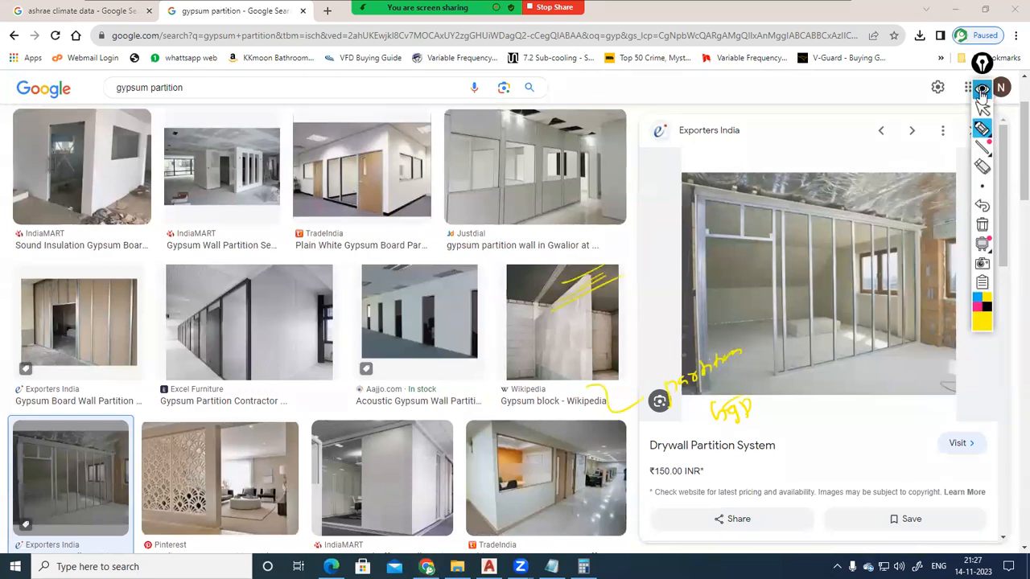
pyautogui.moveTo(287, 380); pyautogui.dragTo(320, 362)
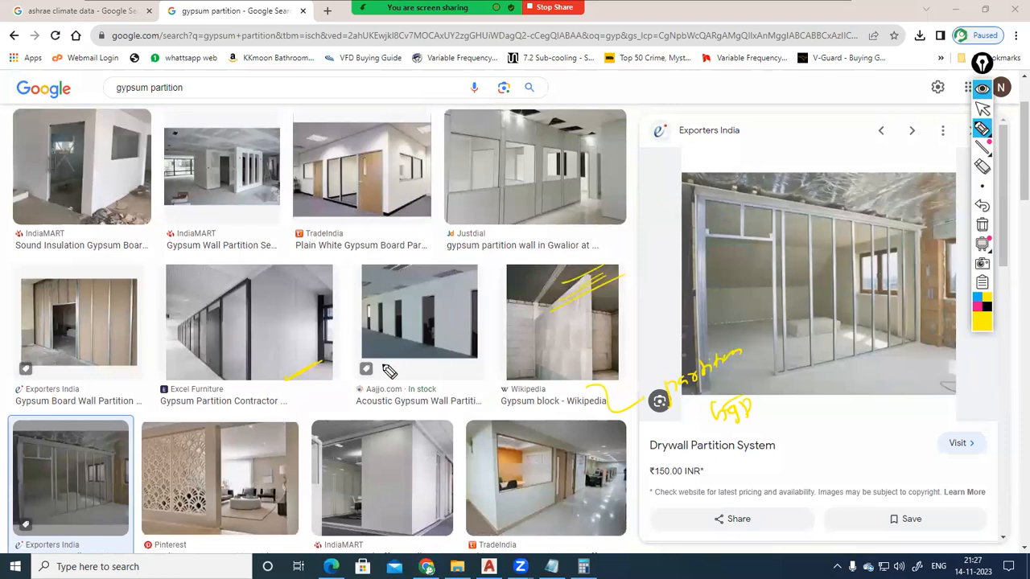
pyautogui.click(982, 89)
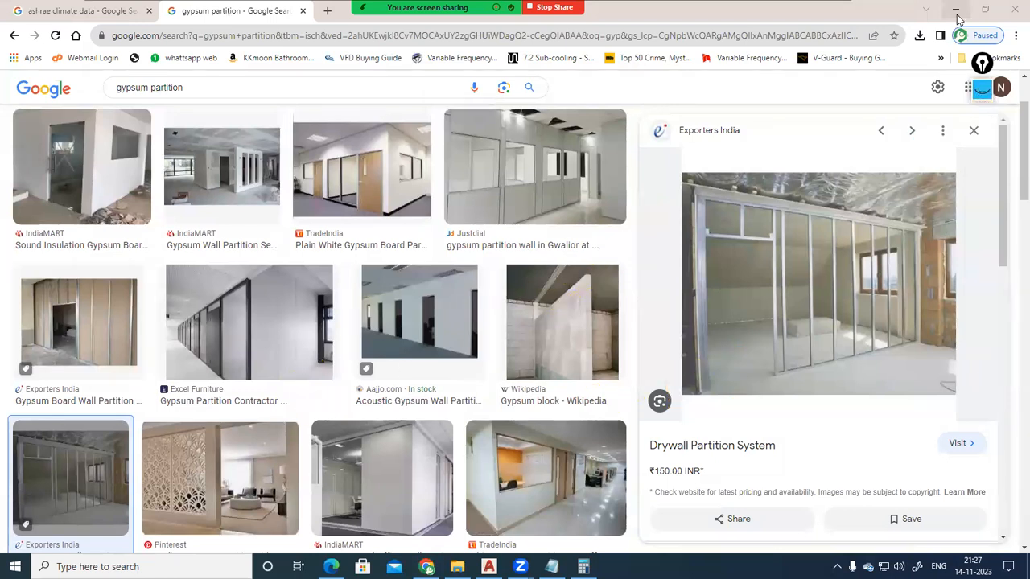
# Switch back to AutoCAD and inspect the training room partition and the staircase area beside the IT Server room.
pyautogui.click(955, 9)
pyautogui.scroll(2, 601, 359)
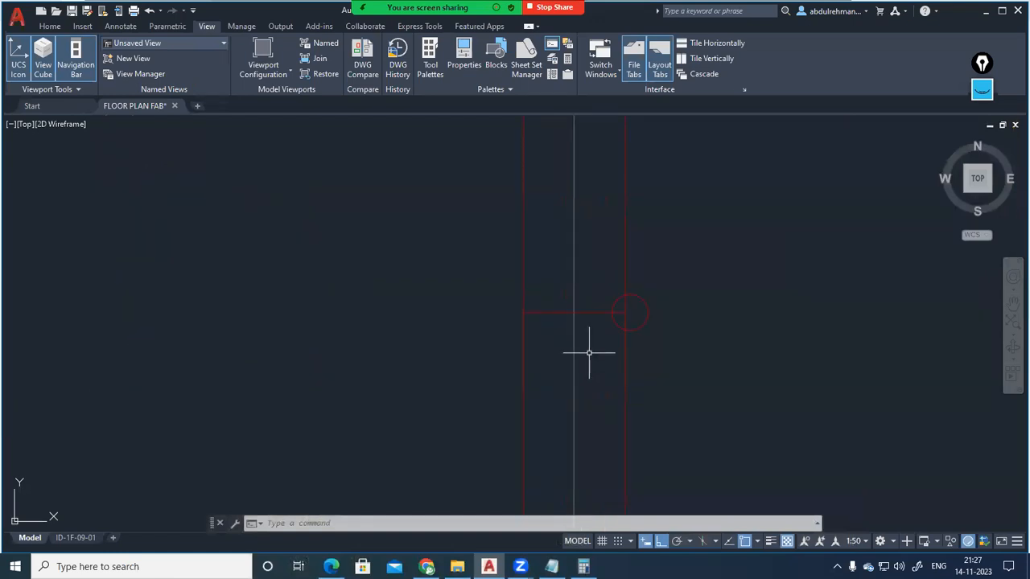
pyautogui.scroll(-5, 592, 352)
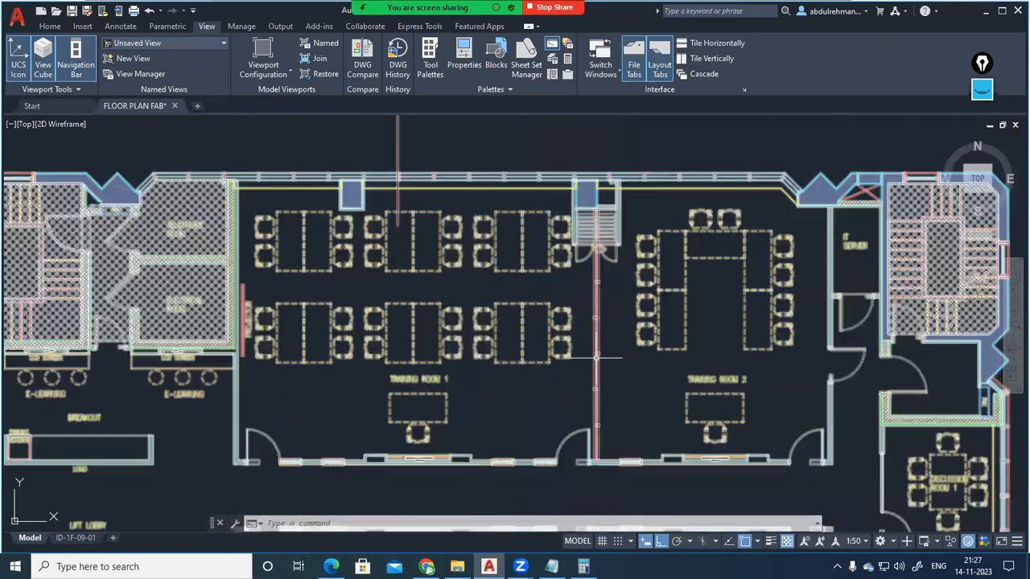
pyautogui.scroll(5, 690, 234)
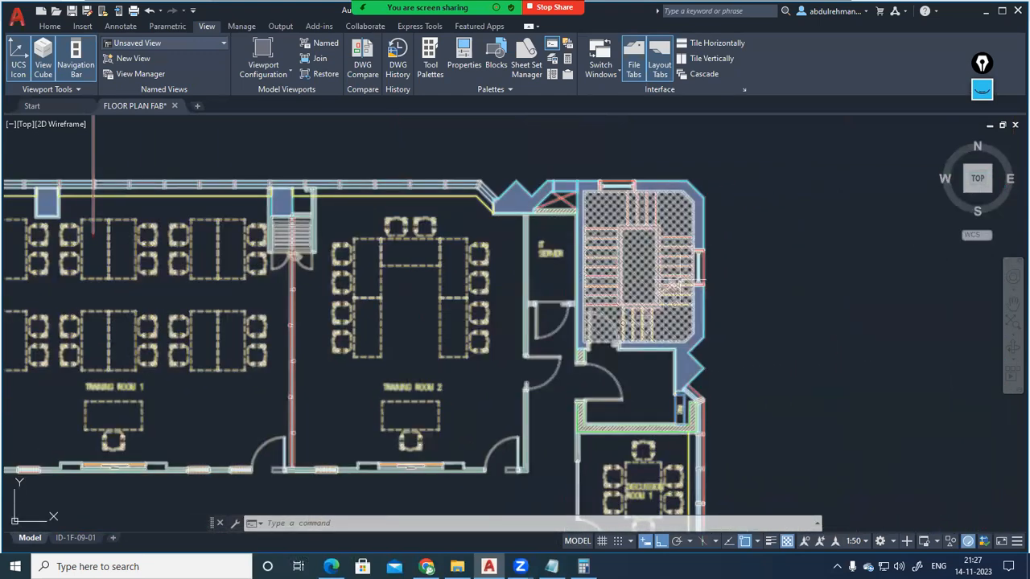
pyautogui.scroll(-5, 759, 444)
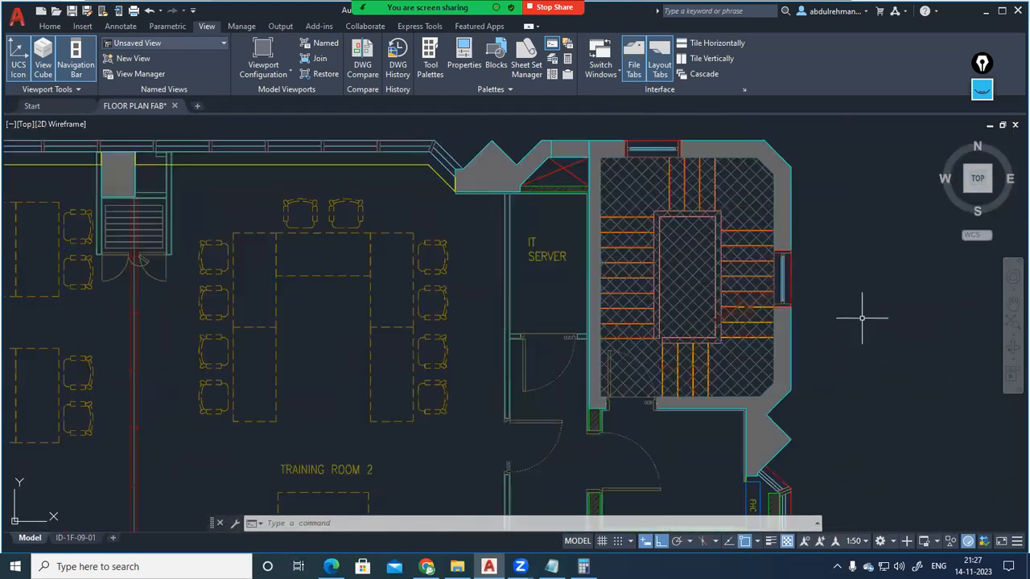
# Clear the old marks, trace the route down the staircase with an arrow, and label the space below it "stair lobby".
pyautogui.moveTo(803, 339); pyautogui.dragTo(696, 339)
pyautogui.click(984, 95)
pyautogui.click(977, 226)
pyautogui.moveTo(571, 340)
pyautogui.mouseDown()
pyautogui.moveTo(594, 332)
pyautogui.moveTo(553, 295)
pyautogui.moveTo(610, 268)
pyautogui.moveTo(613, 359)
pyautogui.moveTo(568, 393)
pyautogui.moveTo(566, 412)
pyautogui.mouseUp()
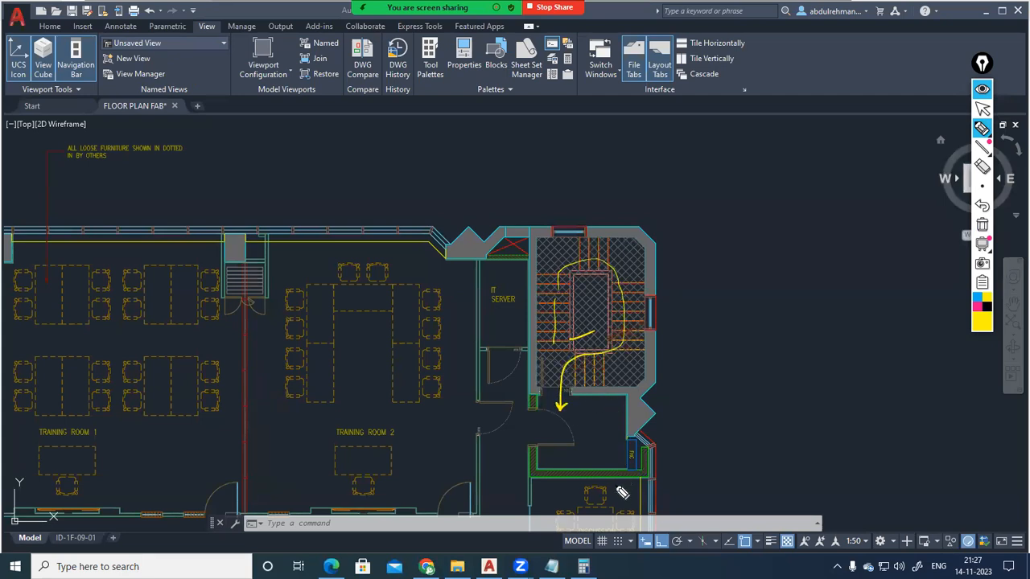
pyautogui.moveTo(610, 427)
pyautogui.mouseDown()
pyautogui.moveTo(726, 394)
pyautogui.moveTo(760, 362)
pyautogui.moveTo(785, 358)
pyautogui.moveTo(789, 370)
pyautogui.moveTo(719, 398)
pyautogui.mouseUp()
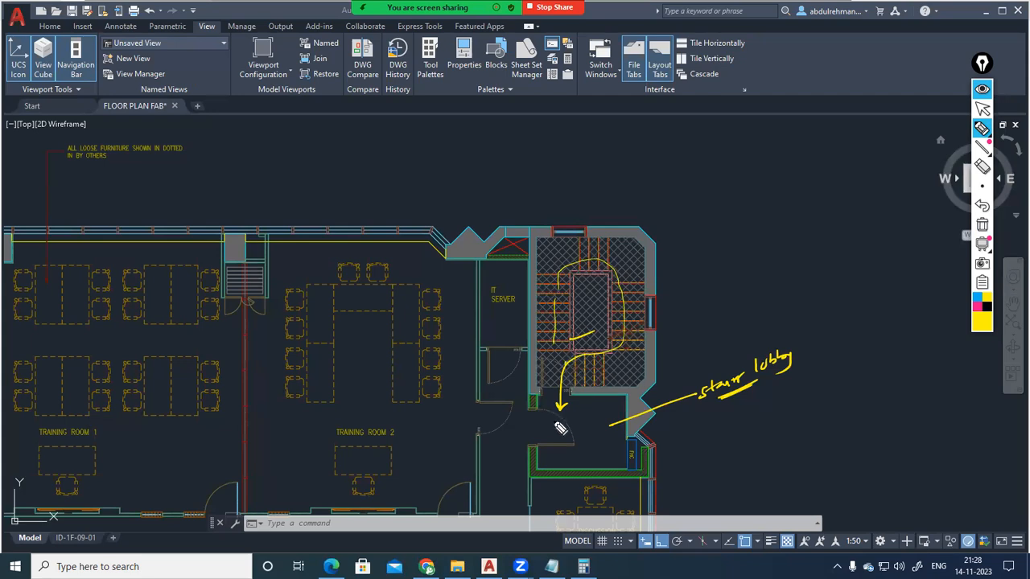
# Draw an arrow from the stair lobby through its doorway, circle the IT Server label, and hide the annotations.
pyautogui.moveTo(589, 430)
pyautogui.mouseDown()
pyautogui.moveTo(515, 428)
pyautogui.moveTo(520, 436)
pyautogui.mouseUp()
pyautogui.moveTo(501, 286)
pyautogui.mouseDown()
pyautogui.moveTo(491, 315)
pyautogui.moveTo(524, 304)
pyautogui.moveTo(510, 273)
pyautogui.mouseUp()
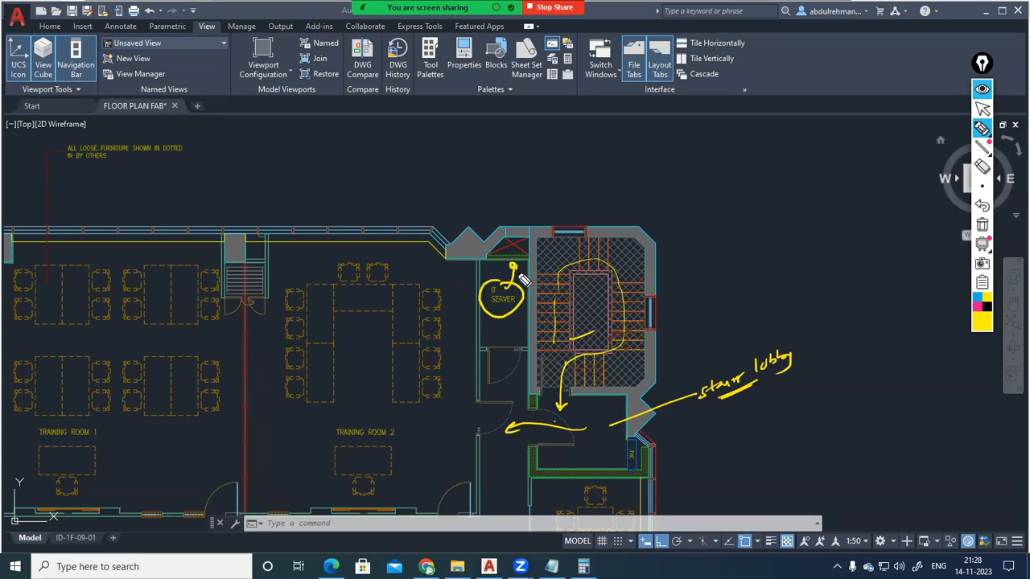
pyautogui.click(982, 89)
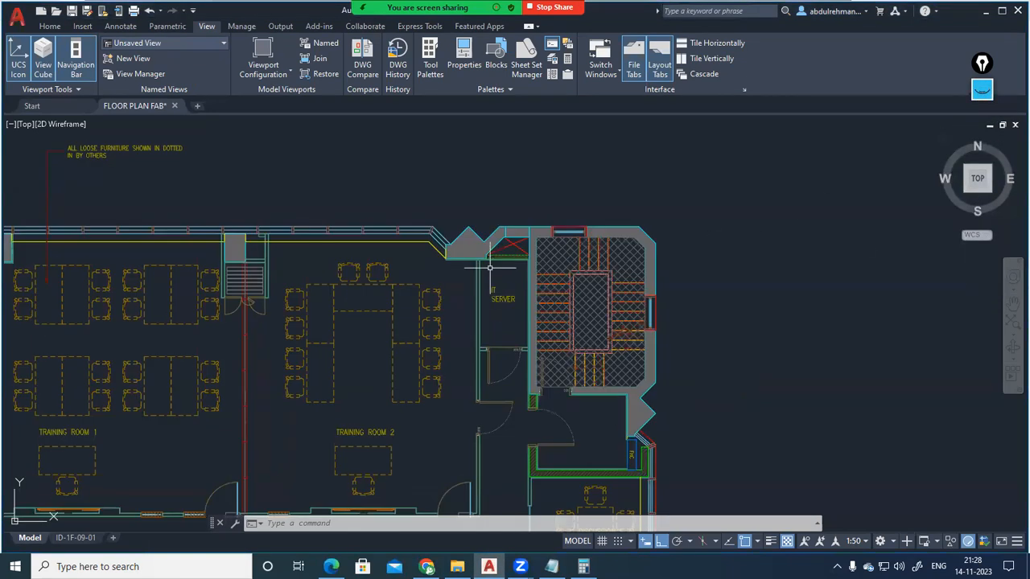
# Trace the crossed lines of the shaft above the IT Server room, circle the shaft, and hide the annotations.
pyautogui.scroll(8, 489, 268)
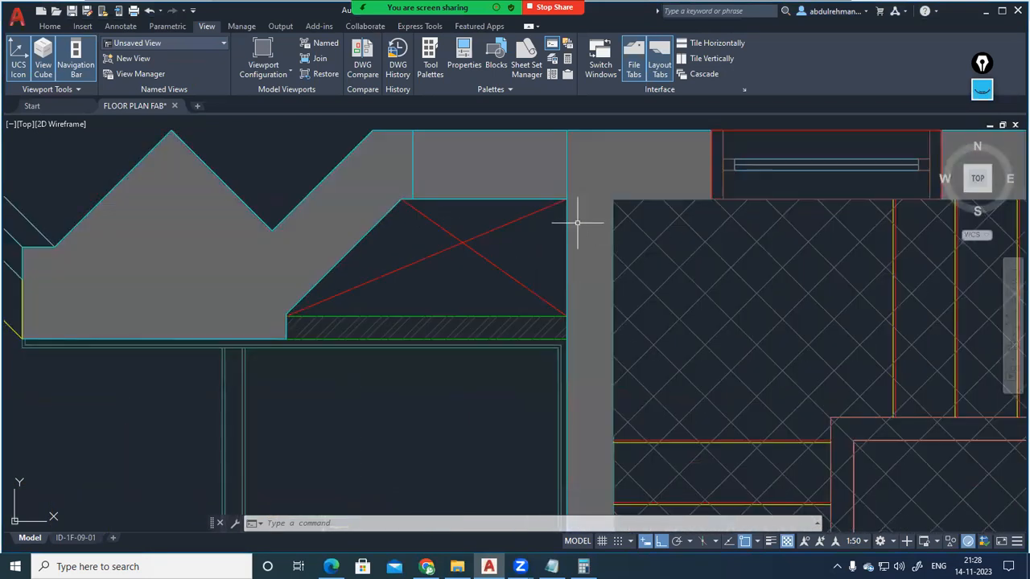
pyautogui.click(982, 89)
pyautogui.moveTo(555, 201); pyautogui.dragTo(322, 299)
pyautogui.moveTo(428, 198); pyautogui.dragTo(533, 297)
pyautogui.moveTo(503, 191)
pyautogui.mouseDown()
pyautogui.moveTo(498, 183)
pyautogui.moveTo(470, 391)
pyautogui.moveTo(460, 169)
pyautogui.mouseUp()
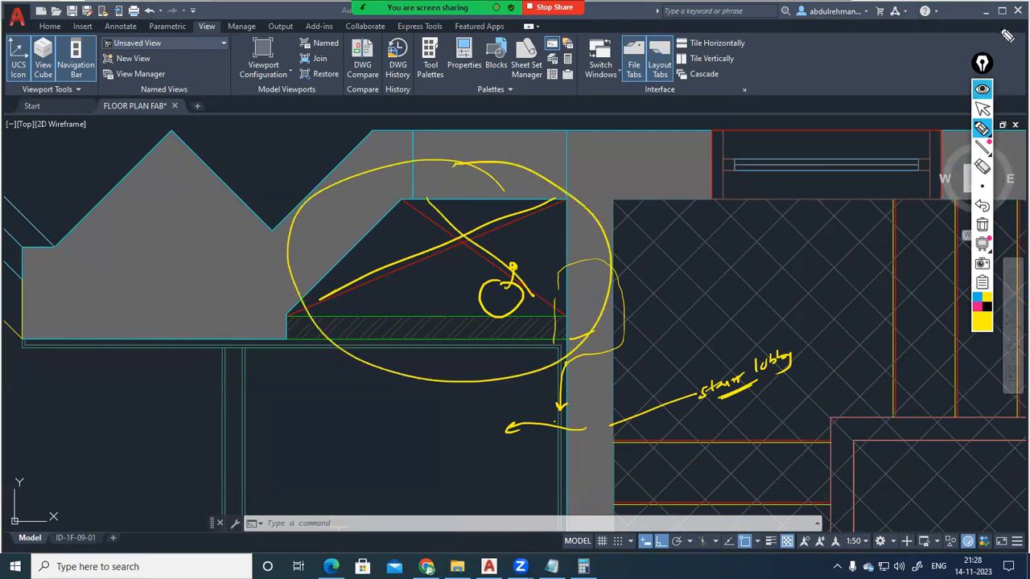
pyautogui.click(981, 88)
# Examine the rest of the floor plan for similar crossed shafts, ending at the one beside Discussion Room 3's outer wall.
pyautogui.scroll(-6, 701, 299)
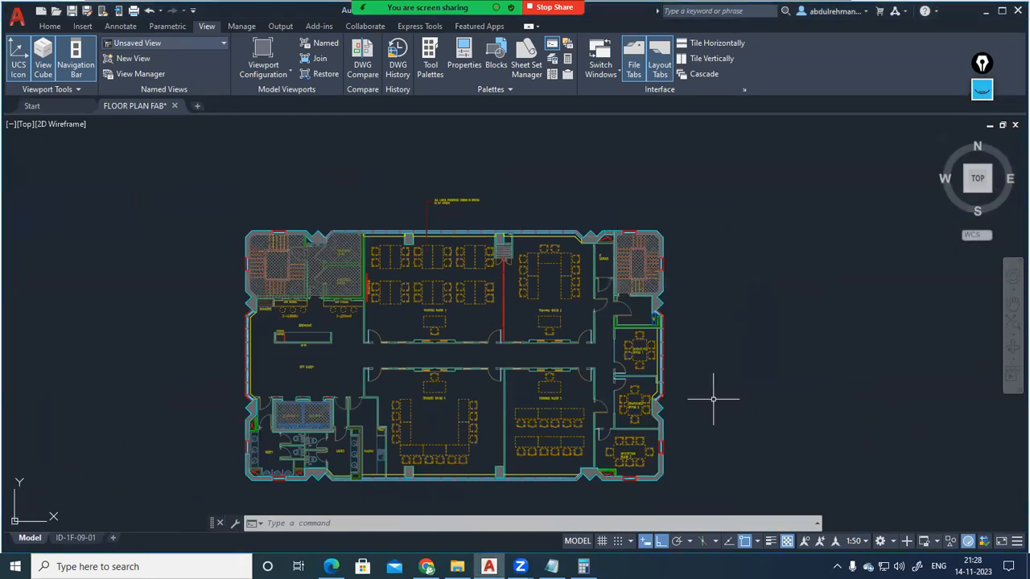
pyautogui.scroll(6, 623, 412)
pyautogui.scroll(-3, 628, 410)
pyautogui.scroll(-2, 628, 411)
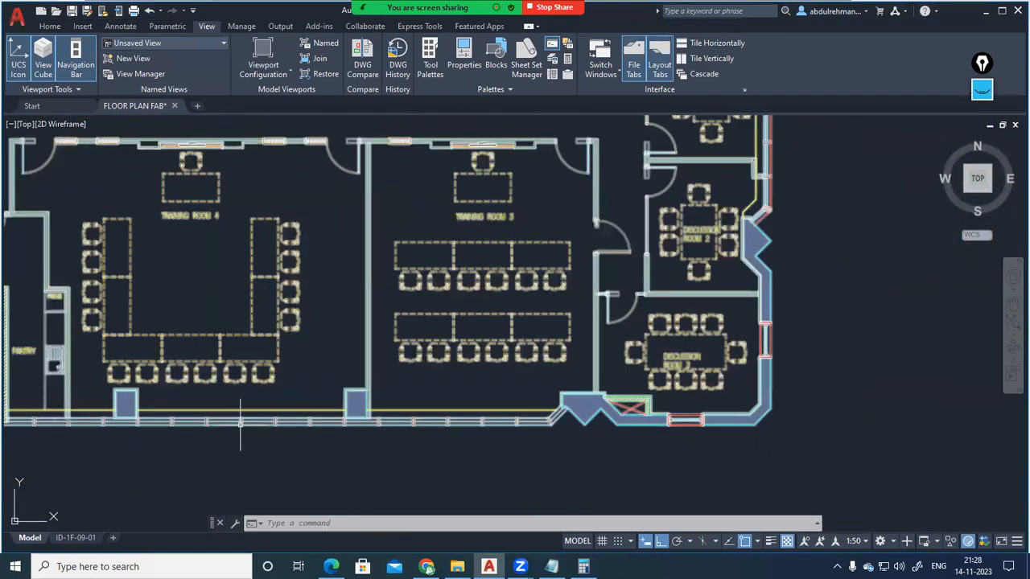
pyautogui.moveTo(228, 425); pyautogui.dragTo(662, 370)
pyautogui.scroll(5, 286, 349)
pyautogui.scroll(-4, 283, 348)
pyautogui.scroll(4, 277, 346)
pyautogui.scroll(-2, 288, 346)
pyautogui.moveTo(290, 348); pyautogui.dragTo(297, 443)
pyautogui.scroll(4, 284, 264)
pyautogui.scroll(-8, 284, 261)
pyautogui.moveTo(312, 258)
pyautogui.mouseDown()
pyautogui.moveTo(260, 478)
pyautogui.moveTo(214, 301)
pyautogui.moveTo(190, 280)
pyautogui.mouseUp()
pyautogui.scroll(6, 726, 359)
pyautogui.moveTo(725, 360); pyautogui.dragTo(293, 322)
# Clear the old marks, circle the crossed shaft at Discussion Room 3, and label it "shaft", "duct" and "OTS" with a leader.
pyautogui.click(982, 92)
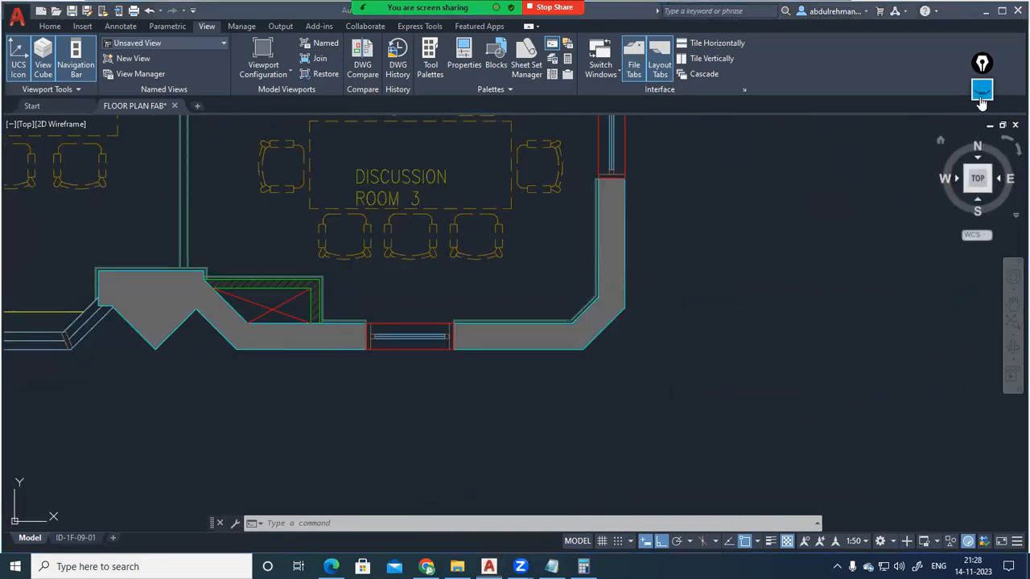
pyautogui.click(982, 225)
pyautogui.moveTo(241, 254)
pyautogui.mouseDown()
pyautogui.moveTo(206, 289)
pyautogui.moveTo(348, 330)
pyautogui.moveTo(252, 262)
pyautogui.mouseUp()
pyautogui.moveTo(321, 354)
pyautogui.mouseDown()
pyautogui.moveTo(364, 405)
pyautogui.moveTo(409, 404)
pyautogui.moveTo(453, 392)
pyautogui.moveTo(445, 382)
pyautogui.mouseUp()
pyautogui.moveTo(407, 433)
pyautogui.mouseDown()
pyautogui.moveTo(437, 432)
pyautogui.moveTo(451, 416)
pyautogui.moveTo(444, 424)
pyautogui.mouseUp()
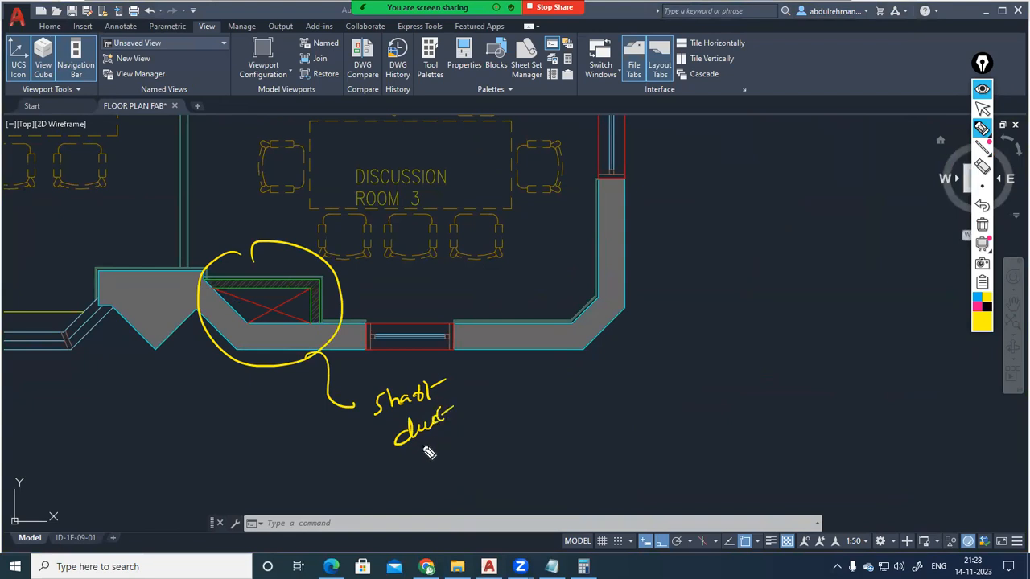
pyautogui.moveTo(435, 461)
pyautogui.mouseDown()
pyautogui.moveTo(449, 447)
pyautogui.moveTo(448, 471)
pyautogui.mouseUp()
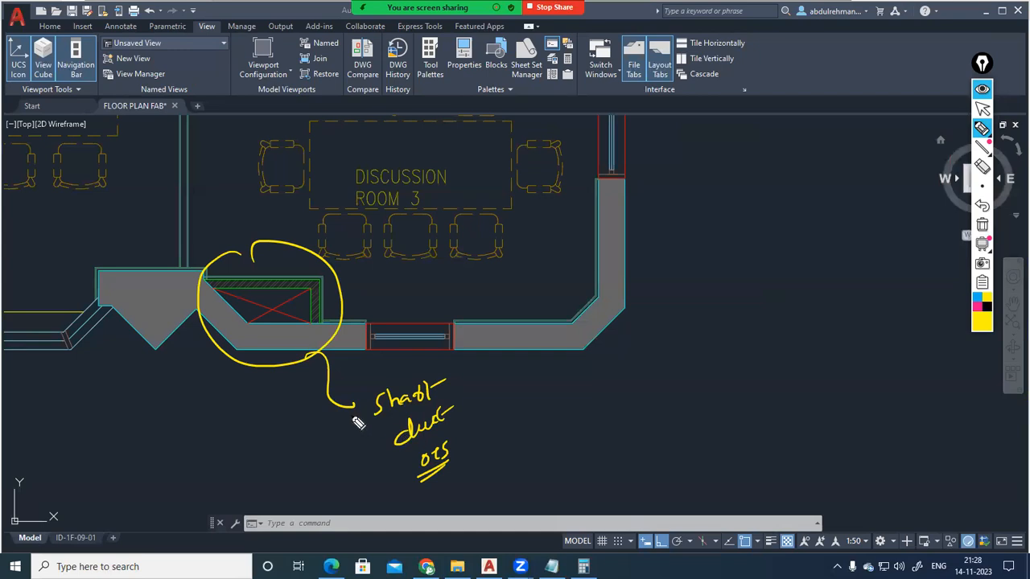
# Sketch a tall building outline beside Discussion Room 3 with a vertical line separating a narrow shaft.
pyautogui.moveTo(658, 251)
pyautogui.mouseDown()
pyautogui.moveTo(653, 425)
pyautogui.moveTo(797, 259)
pyautogui.mouseUp()
pyautogui.moveTo(797, 298); pyautogui.dragTo(795, 411)
pyautogui.moveTo(653, 420); pyautogui.dragTo(797, 410)
pyautogui.moveTo(693, 238); pyautogui.dragTo(697, 418)
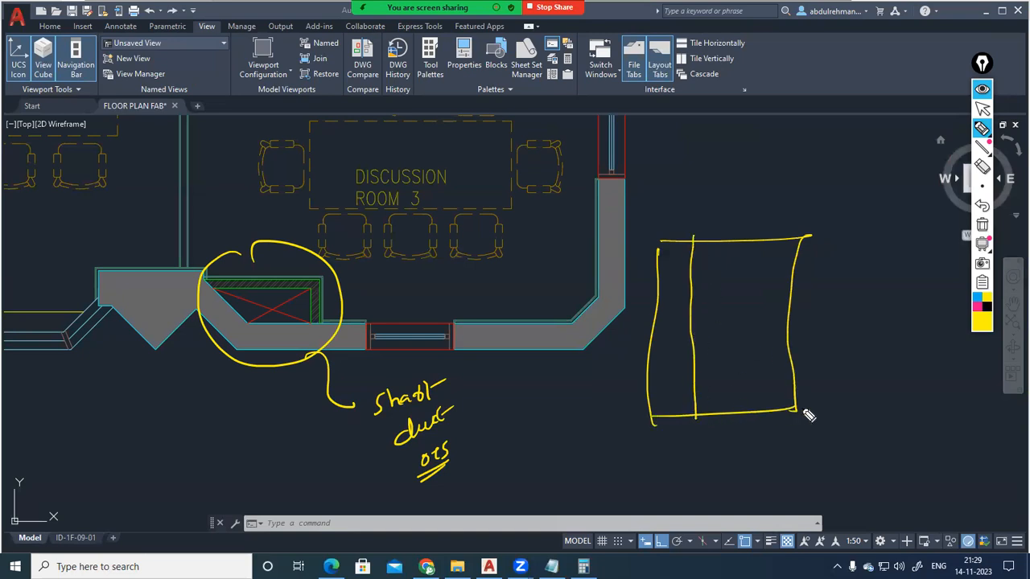
# Divide the building sketch with horizontal floor lines and label the levels GN, 1, 2, 3, 4, 5 and RF.
pyautogui.moveTo(814, 412); pyautogui.dragTo(822, 404)
pyautogui.moveTo(695, 386); pyautogui.dragTo(813, 376)
pyautogui.moveTo(692, 355); pyautogui.dragTo(812, 348)
pyautogui.moveTo(691, 326); pyautogui.dragTo(795, 324)
pyautogui.moveTo(689, 297); pyautogui.dragTo(811, 296)
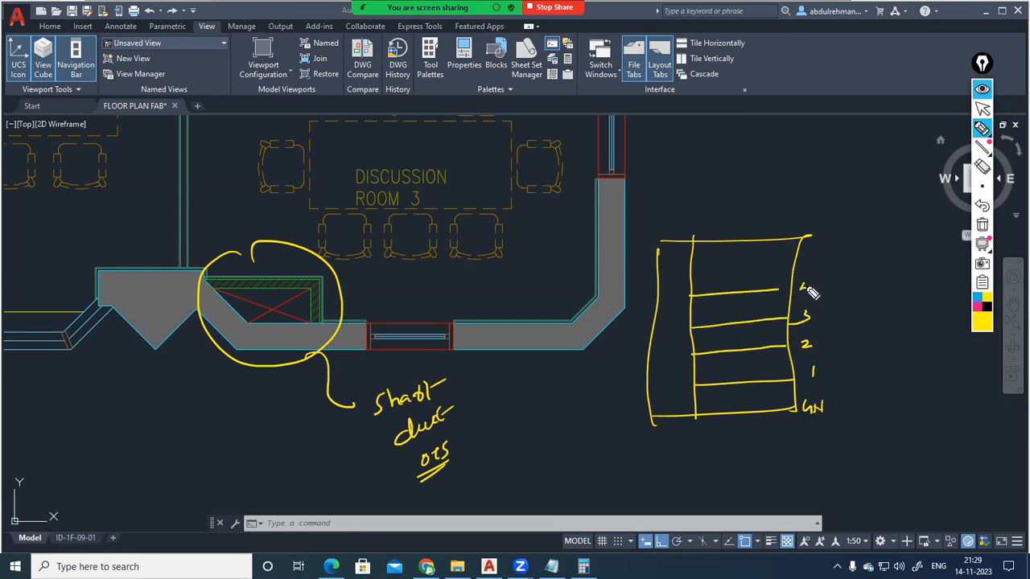
pyautogui.moveTo(692, 272)
pyautogui.mouseDown()
pyautogui.moveTo(787, 263)
pyautogui.moveTo(803, 272)
pyautogui.mouseUp()
pyautogui.moveTo(824, 227); pyautogui.dragTo(839, 235)
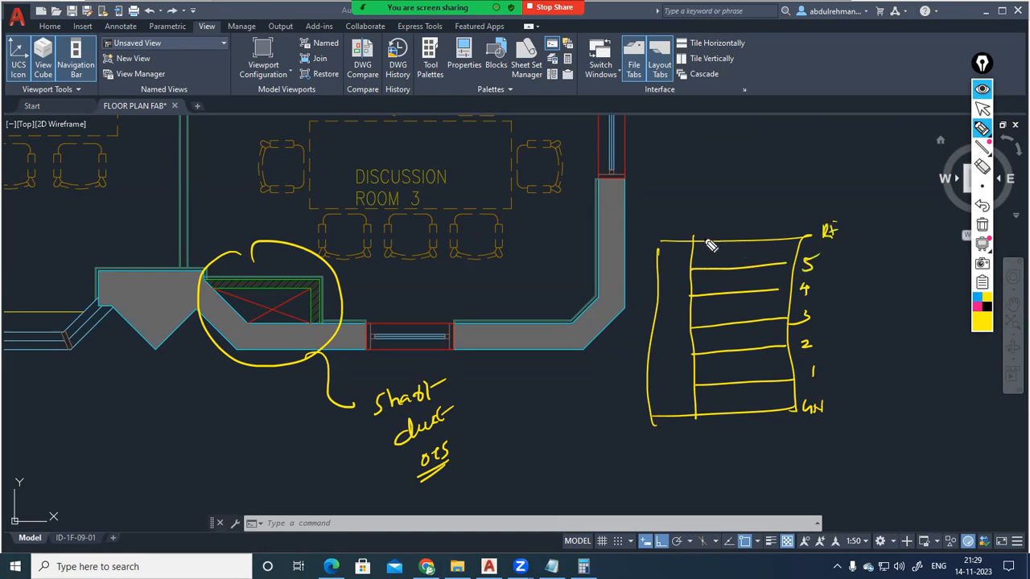
# Sketch a labelled AHU box on the roof with a duct running down the shaft and arrows branching to each floor.
pyautogui.moveTo(707, 242)
pyautogui.mouseDown()
pyautogui.moveTo(710, 212)
pyautogui.moveTo(761, 212)
pyautogui.moveTo(761, 238)
pyautogui.moveTo(760, 206)
pyautogui.mouseUp()
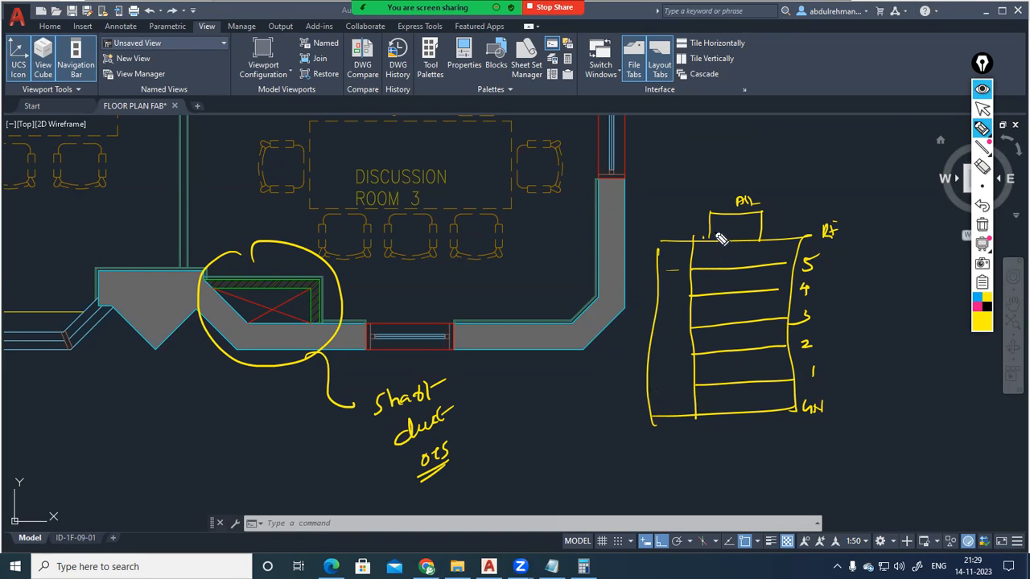
pyautogui.moveTo(719, 236)
pyautogui.mouseDown()
pyautogui.moveTo(681, 265)
pyautogui.moveTo(671, 362)
pyautogui.moveTo(674, 400)
pyautogui.moveTo(704, 400)
pyautogui.mouseUp()
pyautogui.moveTo(670, 370)
pyautogui.mouseDown()
pyautogui.moveTo(704, 368)
pyautogui.moveTo(689, 314)
pyautogui.moveTo(705, 311)
pyautogui.moveTo(701, 252)
pyautogui.mouseUp()
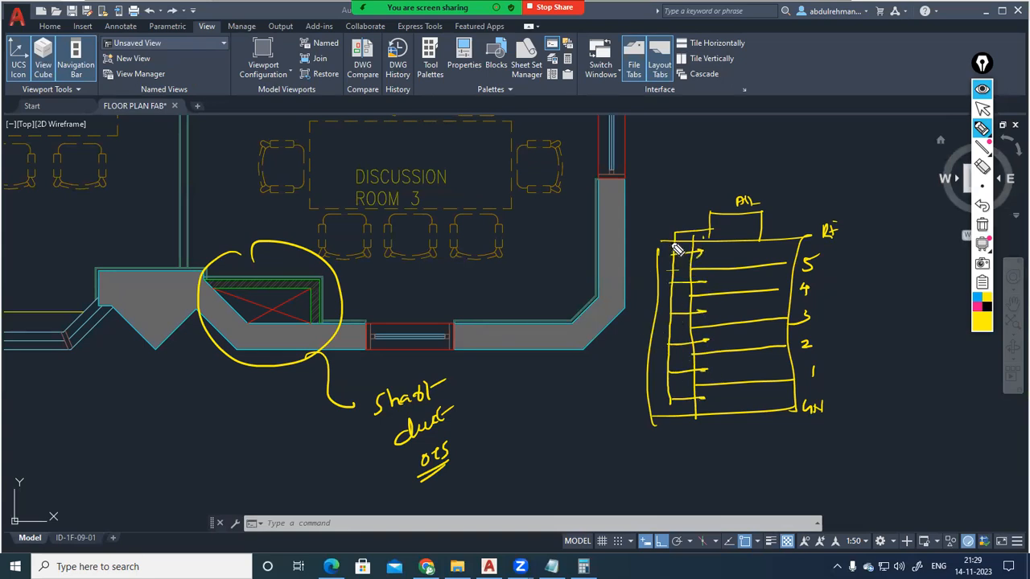
pyautogui.moveTo(670, 243); pyautogui.dragTo(654, 421)
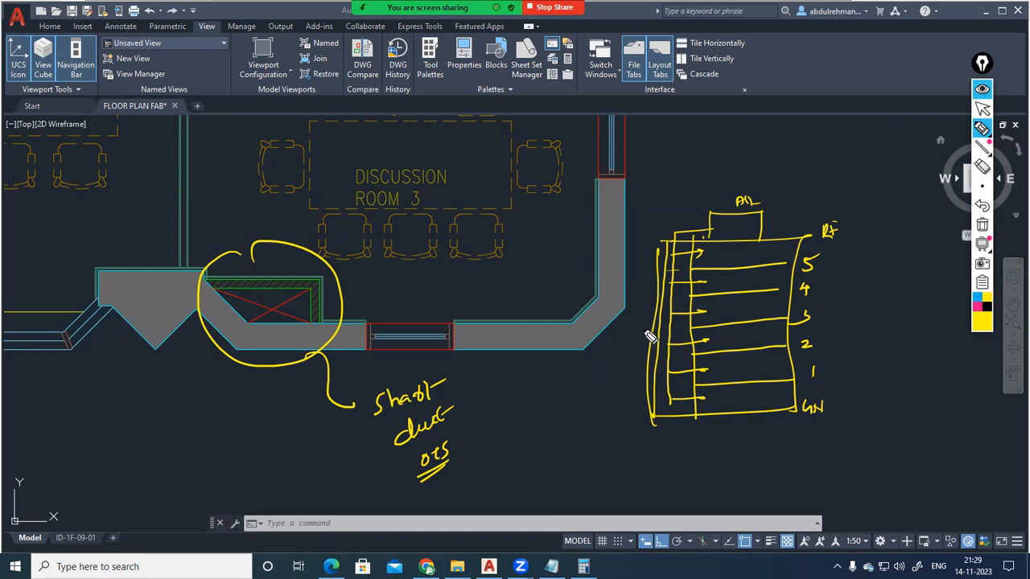
# Mark a line across the shaft below floor 3, vertical strokes on the lower floors, and a leader from the shaft's upper end.
pyautogui.moveTo(648, 339)
pyautogui.mouseDown()
pyautogui.moveTo(775, 347)
pyautogui.moveTo(757, 425)
pyautogui.mouseUp()
pyautogui.moveTo(780, 350); pyautogui.dragTo(782, 403)
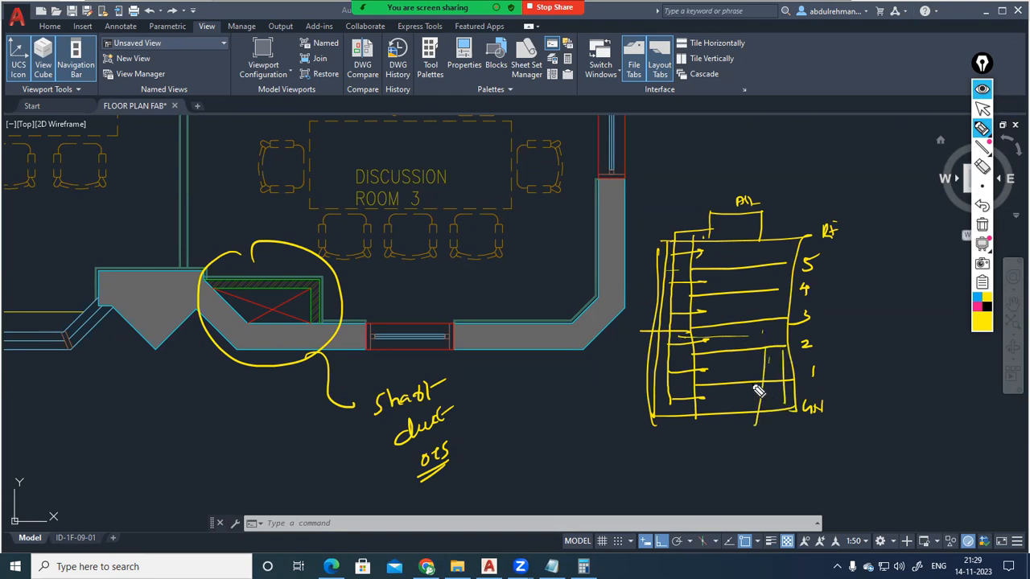
pyautogui.moveTo(669, 259); pyautogui.dragTo(609, 234)
pyautogui.moveTo(678, 244); pyautogui.dragTo(690, 237)
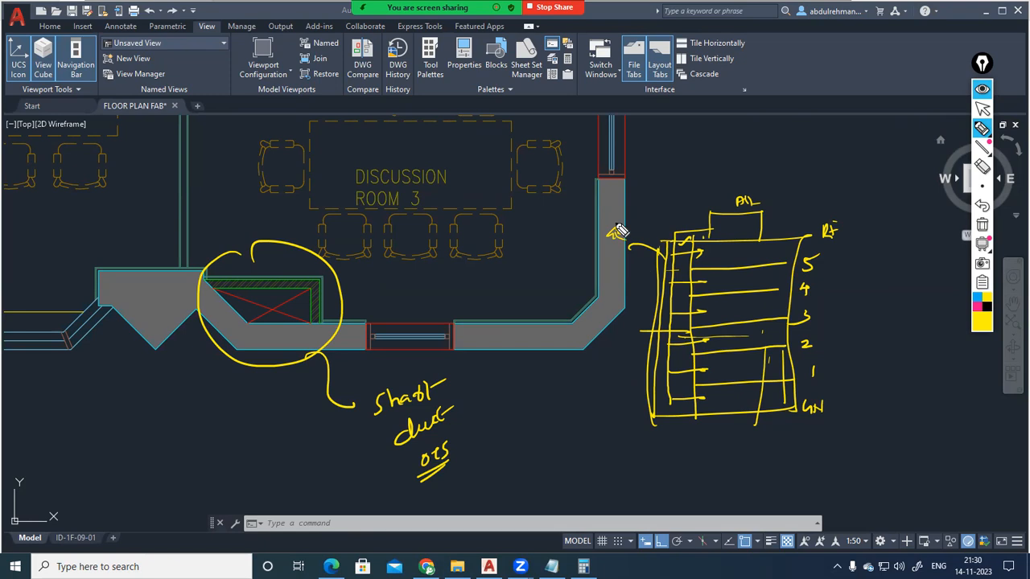
# Circle the "OTS" label and add curved strokes along the lower duct and at the shaft's roof opening.
pyautogui.moveTo(690, 409)
pyautogui.mouseDown()
pyautogui.moveTo(673, 391)
pyautogui.moveTo(683, 364)
pyautogui.mouseUp()
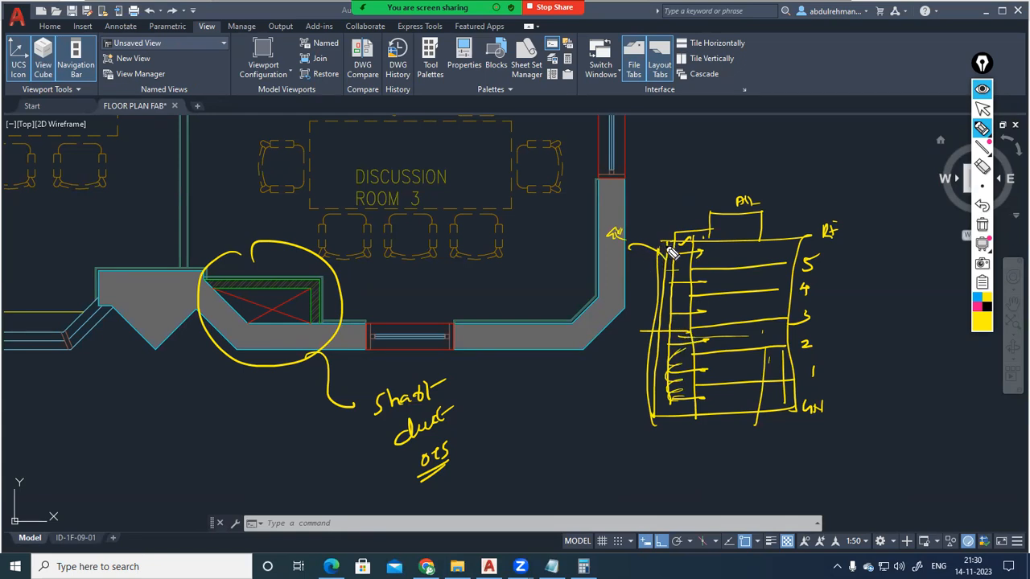
pyautogui.moveTo(445, 449)
pyautogui.mouseDown()
pyautogui.moveTo(412, 482)
pyautogui.moveTo(434, 445)
pyautogui.moveTo(436, 471)
pyautogui.moveTo(449, 457)
pyautogui.moveTo(477, 456)
pyautogui.mouseUp()
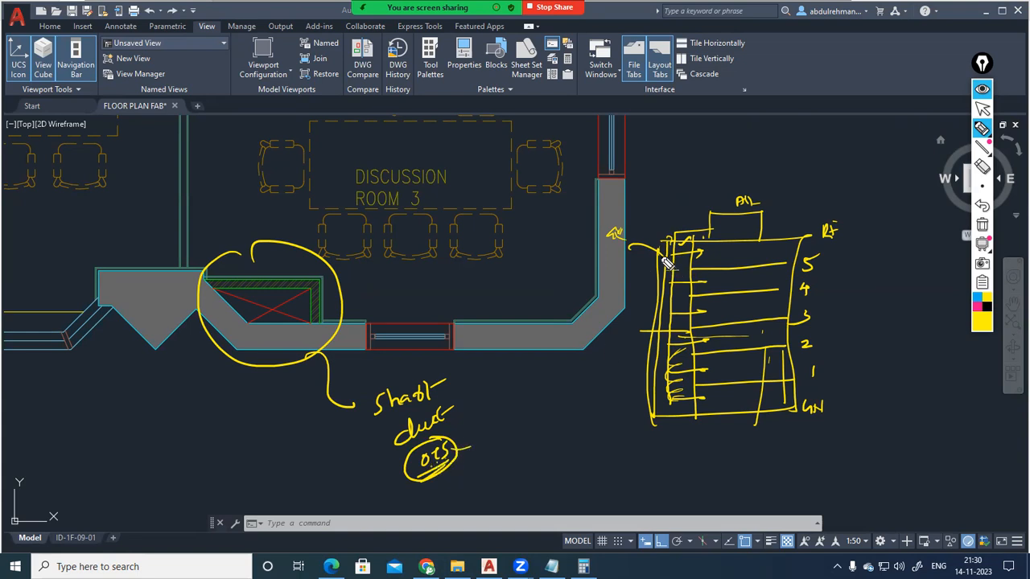
pyautogui.moveTo(660, 245)
pyautogui.mouseDown()
pyautogui.moveTo(678, 236)
pyautogui.moveTo(686, 255)
pyautogui.moveTo(669, 231)
pyautogui.moveTo(668, 262)
pyautogui.mouseUp()
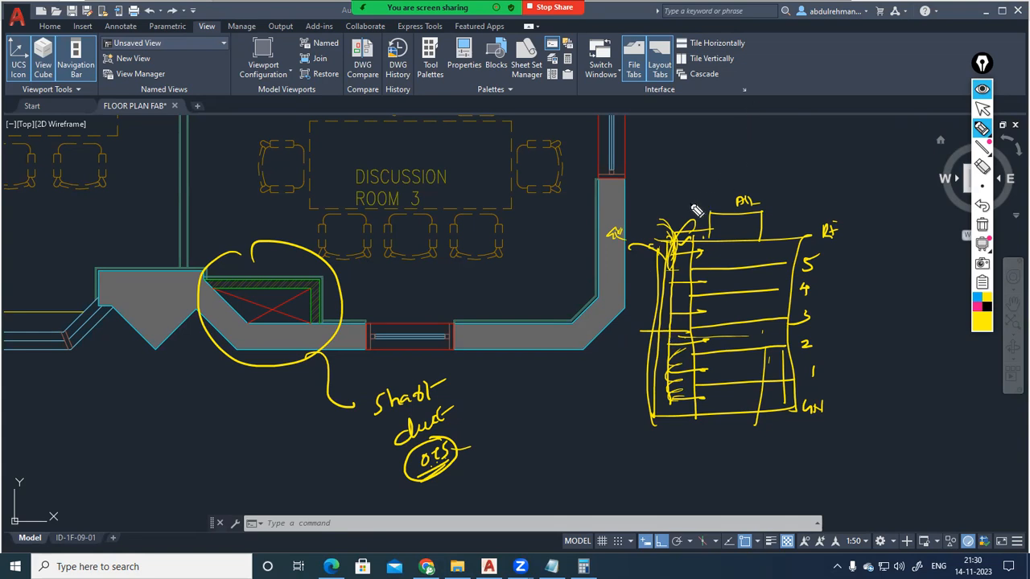
# Write "IP" above the building sketch, circle it, and hide the annotations.
pyautogui.moveTo(653, 170)
pyautogui.mouseDown()
pyautogui.moveTo(674, 160)
pyautogui.moveTo(662, 189)
pyautogui.mouseUp()
pyautogui.moveTo(653, 187)
pyautogui.mouseDown()
pyautogui.moveTo(673, 185)
pyautogui.moveTo(673, 193)
pyautogui.mouseUp()
pyautogui.moveTo(676, 166); pyautogui.dragTo(678, 179)
pyautogui.moveTo(670, 141); pyautogui.dragTo(659, 145)
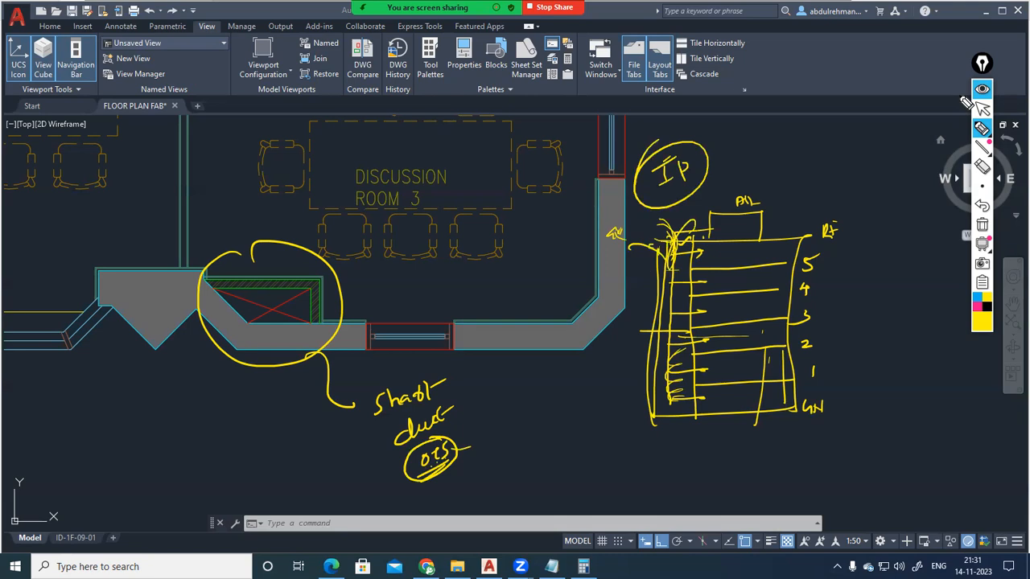
pyautogui.click(982, 88)
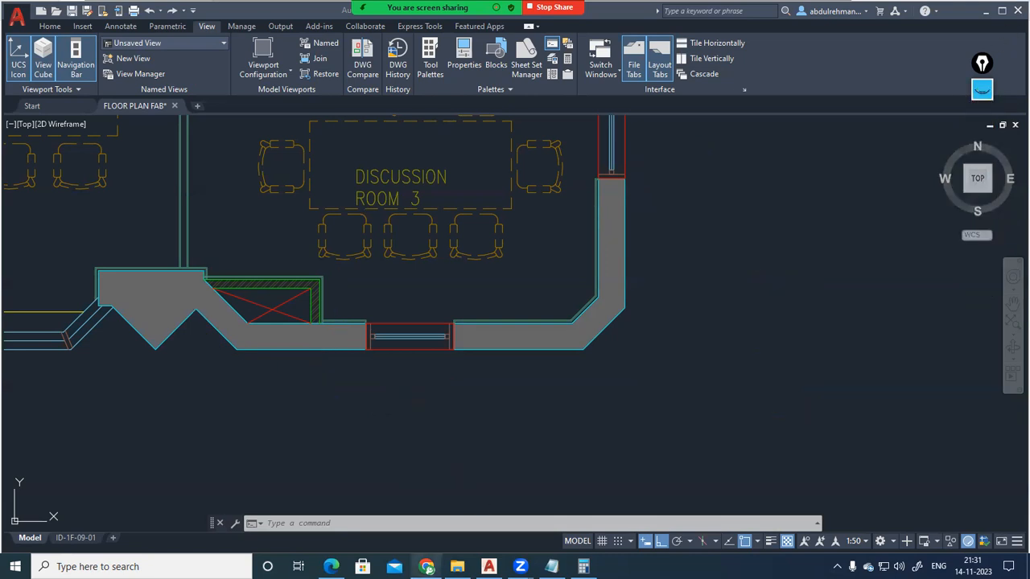
# Switch to Chrome, search Google for "ip100 equipment" in a new tab, and scan the results.
pyautogui.click(427, 566)
pyautogui.click(325, 11)
pyautogui.click(417, 274)
pyautogui.write('ip100')
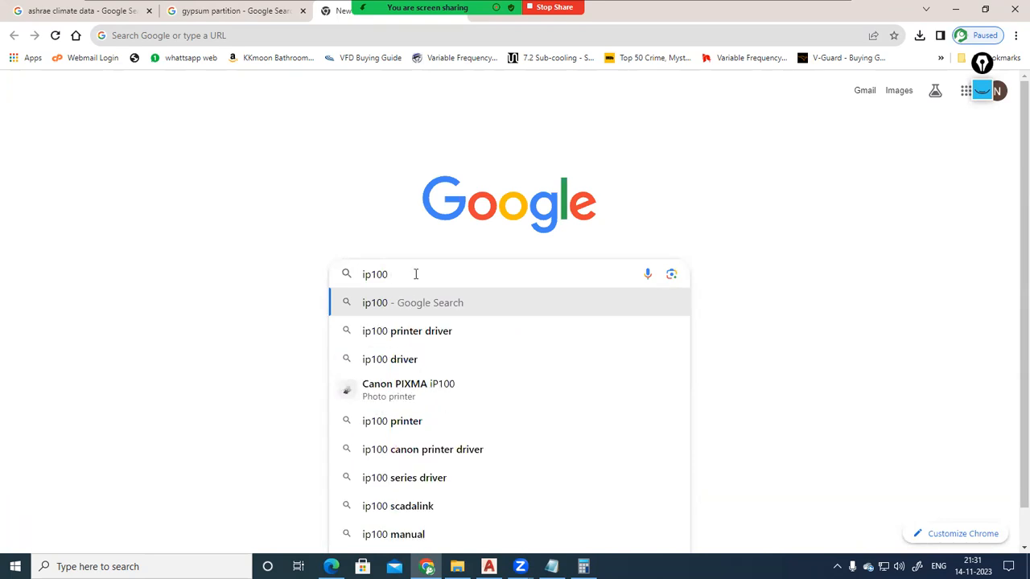
pyautogui.write(' equi')
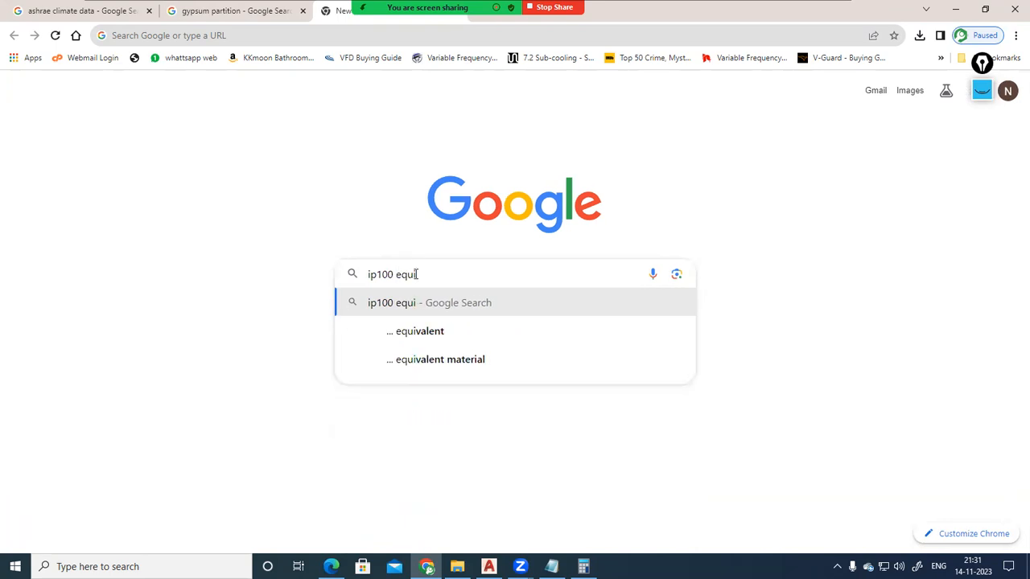
pyautogui.write('pment')
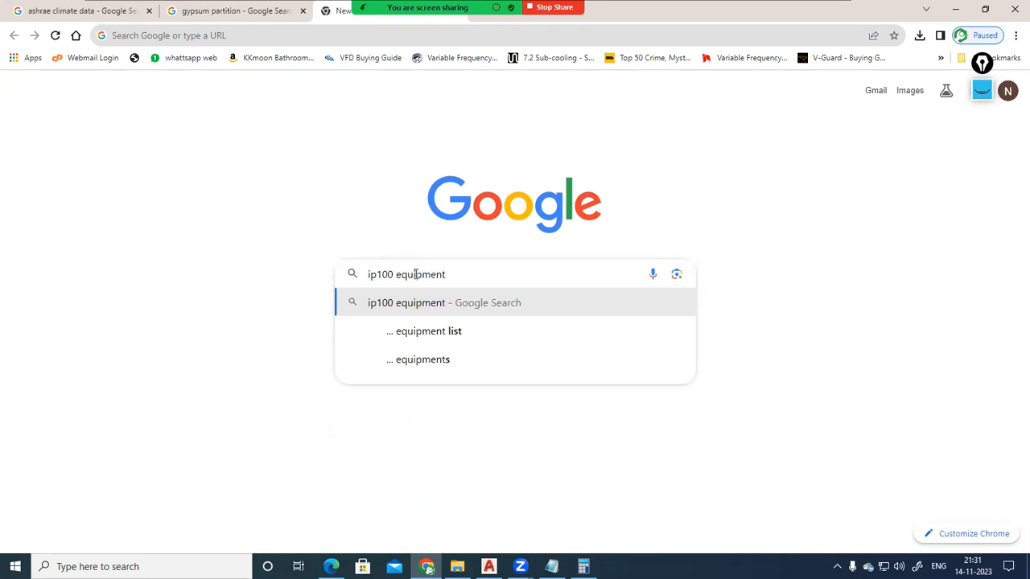
pyautogui.press('Return')
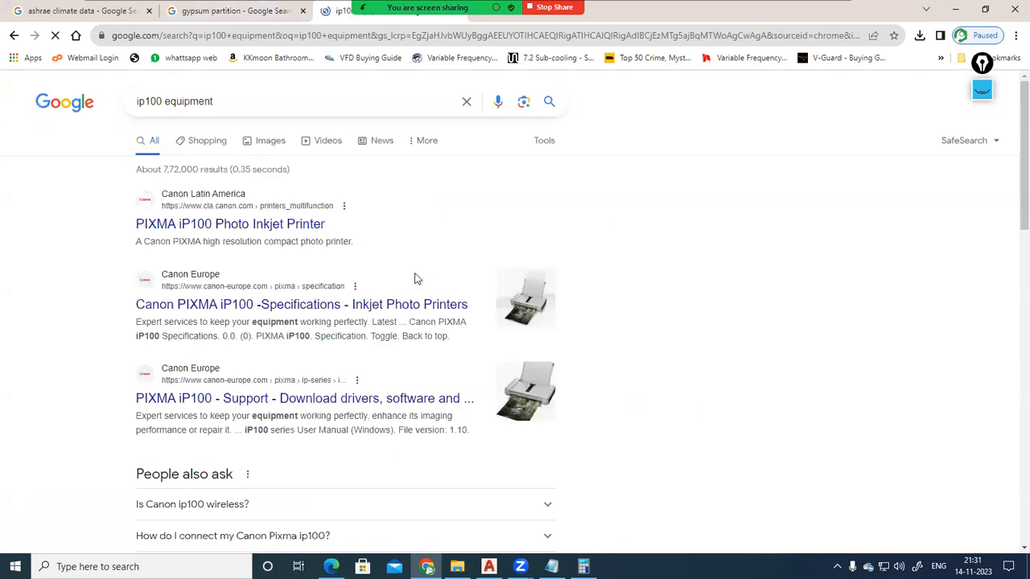
pyautogui.scroll(-3, 394, 309)
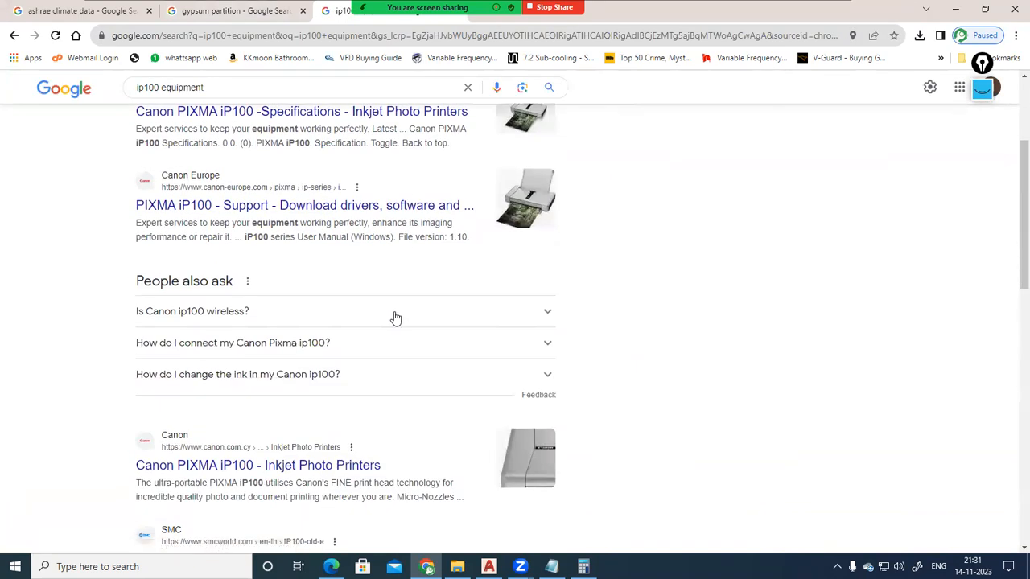
pyautogui.scroll(3, 394, 317)
# Change the search to the suggested "ingress protection examples" and look through the results.
pyautogui.click(140, 117)
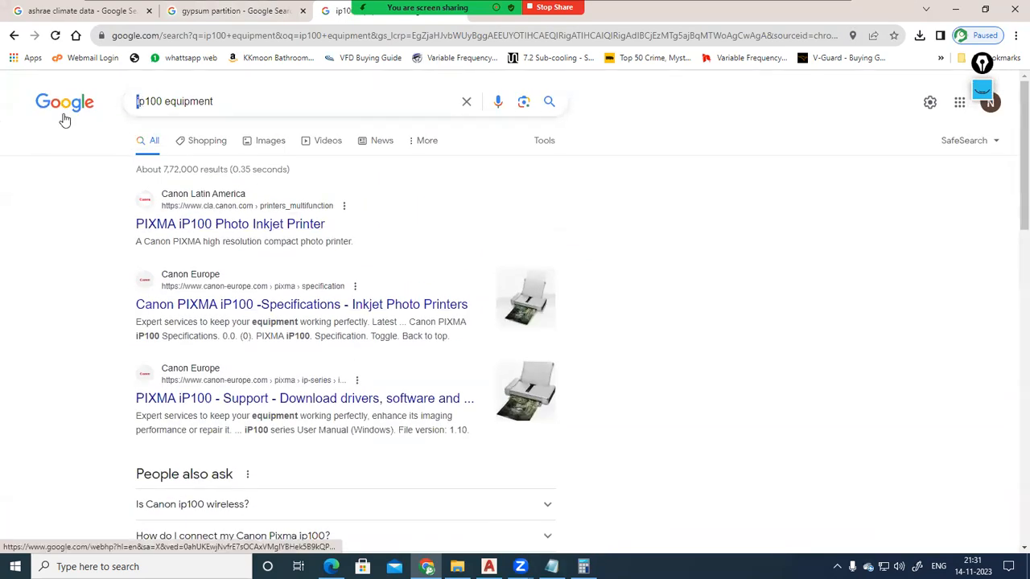
pyautogui.press('BackSpace')
pyautogui.write('ingres')
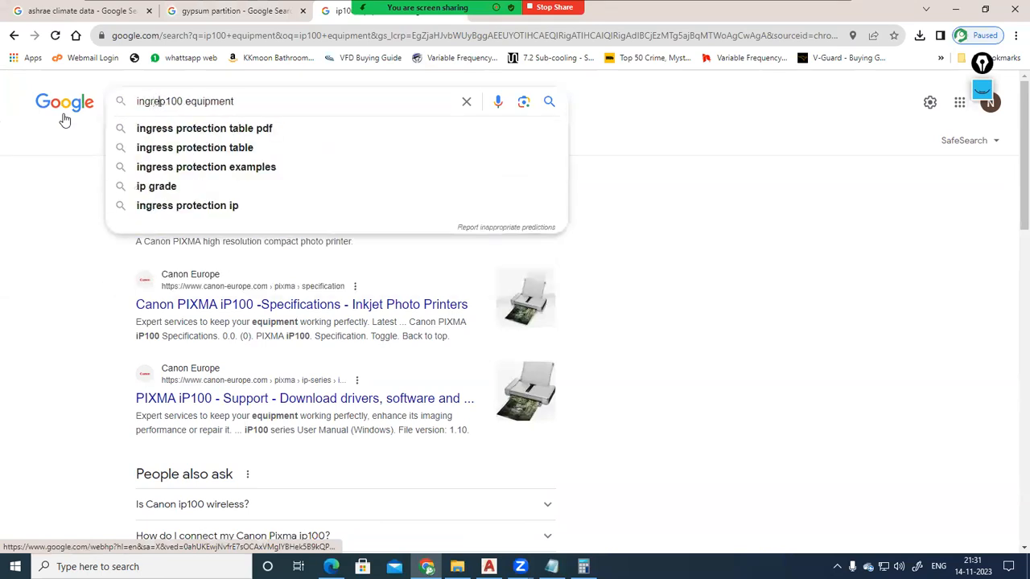
pyautogui.click(219, 130)
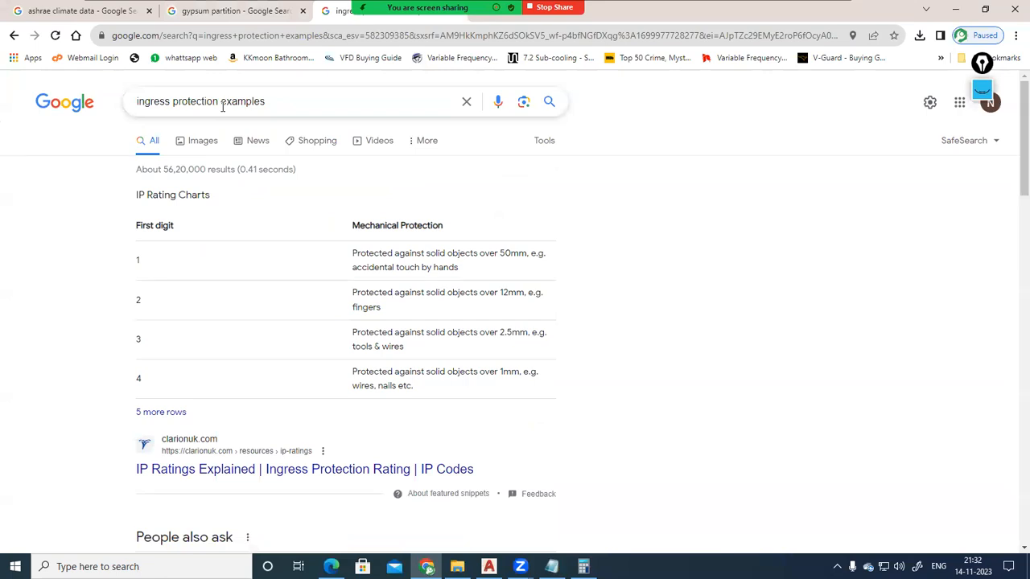
pyautogui.scroll(-3, 241, 149)
pyautogui.scroll(-4, 246, 154)
pyautogui.scroll(3, 245, 157)
pyautogui.scroll(-5, 245, 161)
# Open the Wikipedia IP code article in a new tab and read its solid particle and liquid ingress protection tables.
pyautogui.rightClick(171, 289)
pyautogui.click(201, 296)
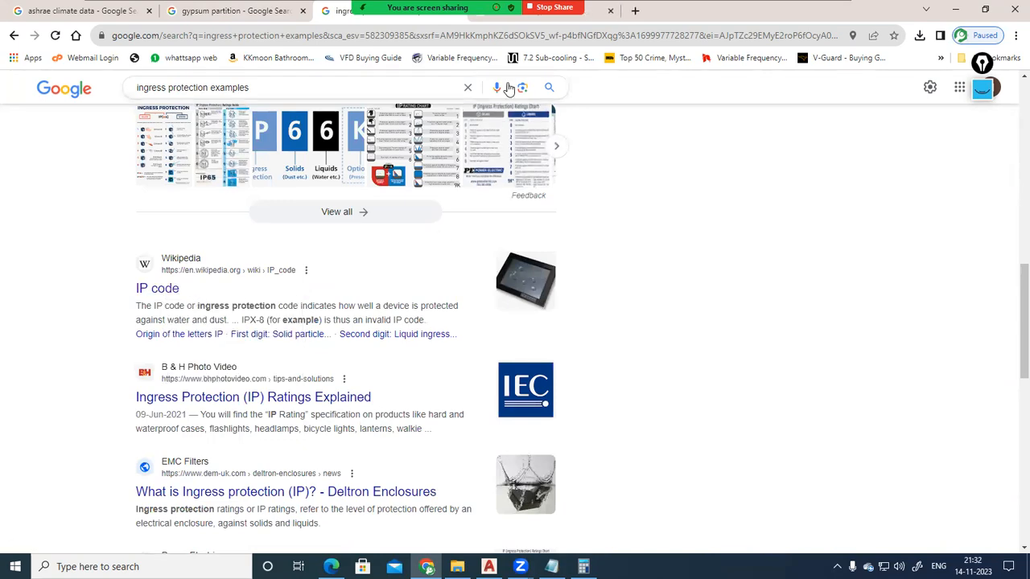
pyautogui.click(598, 20)
pyautogui.scroll(-5, 532, 330)
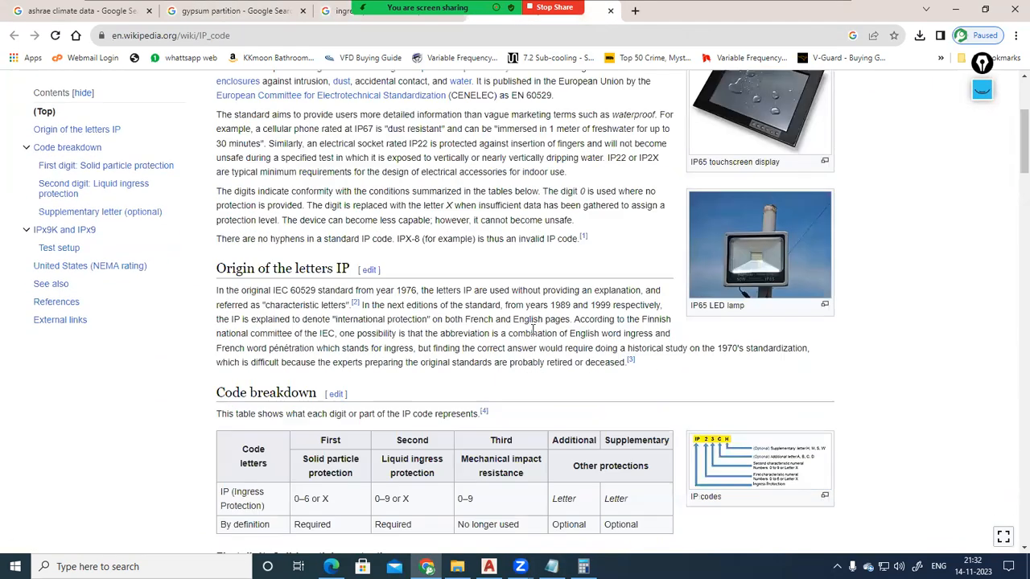
pyautogui.scroll(-2, 532, 337)
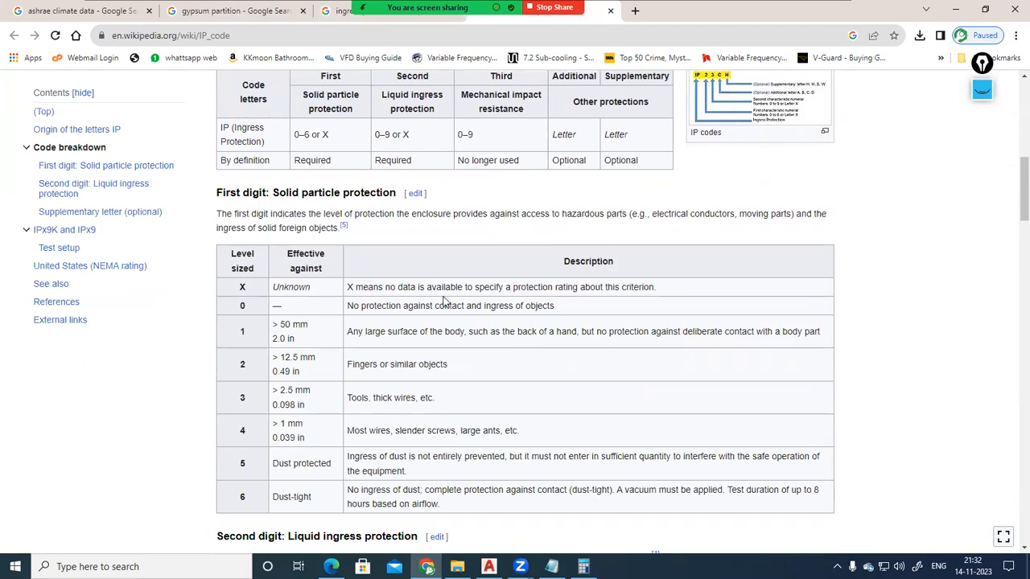
pyautogui.scroll(-6, 443, 301)
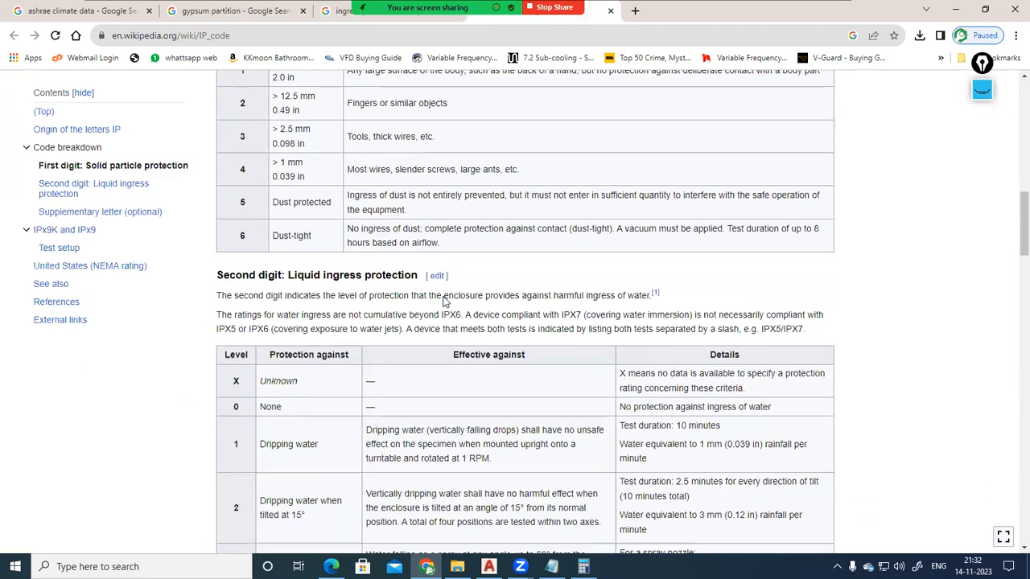
pyautogui.scroll(-14, 442, 301)
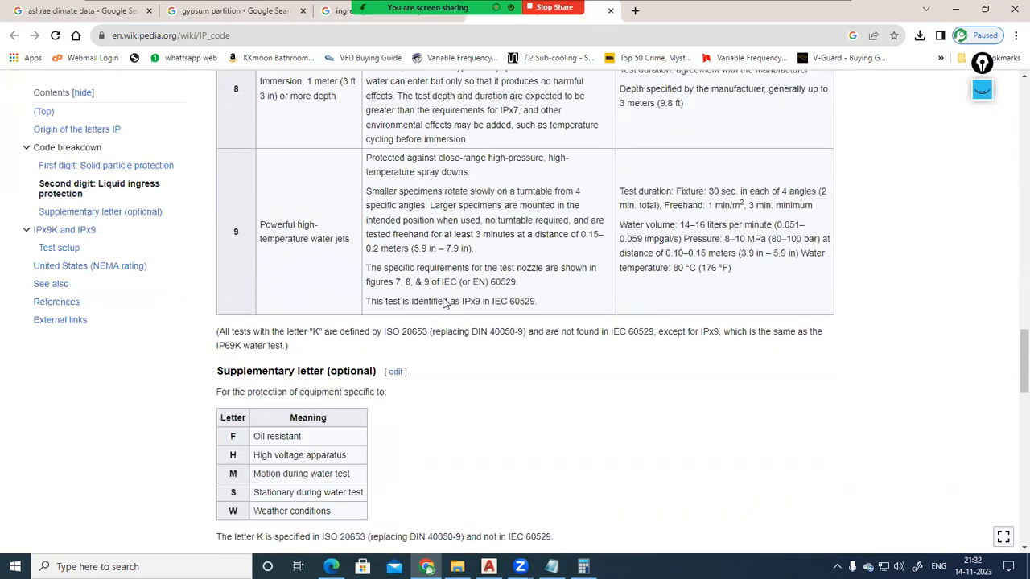
# Read the article's IPx9K section and its table matching NEMA enclosures to IP codes.
pyautogui.scroll(-3, 442, 304)
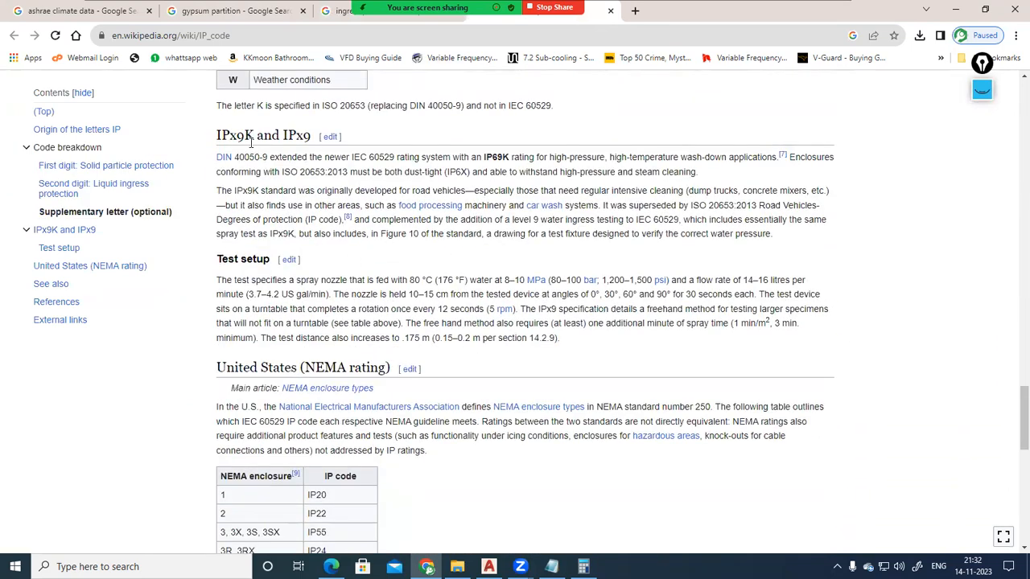
pyautogui.scroll(-3, 330, 222)
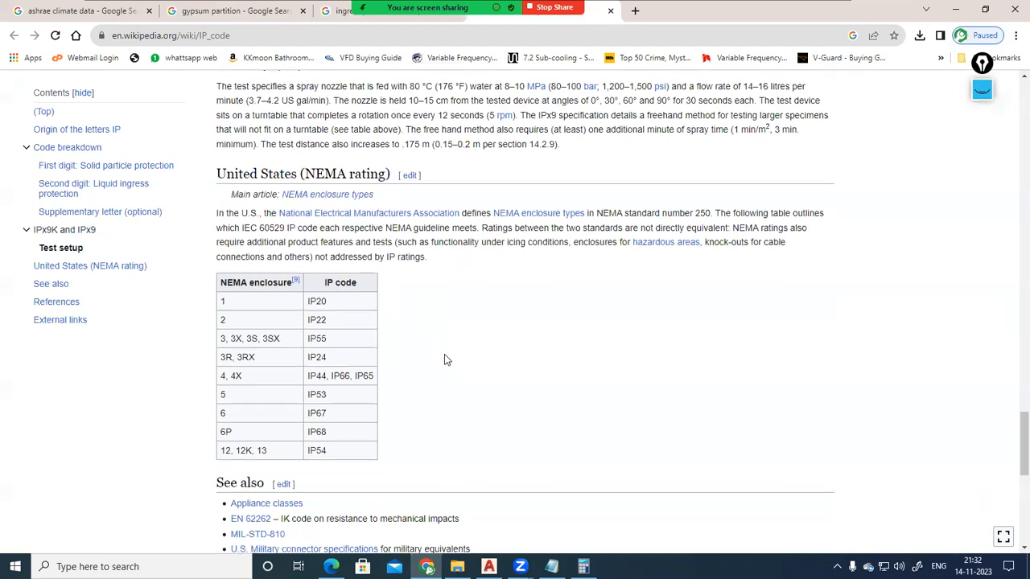
pyautogui.scroll(-3, 444, 359)
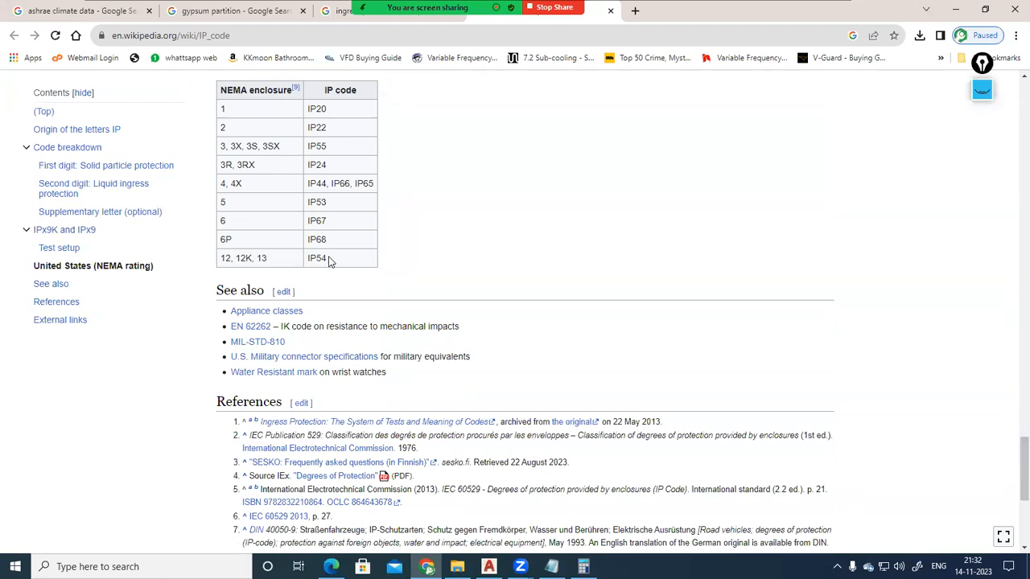
# Return to the ingress protection search results and change the search to "ingress protection moisture".
pyautogui.click(339, 14)
pyautogui.scroll(10, 202, 144)
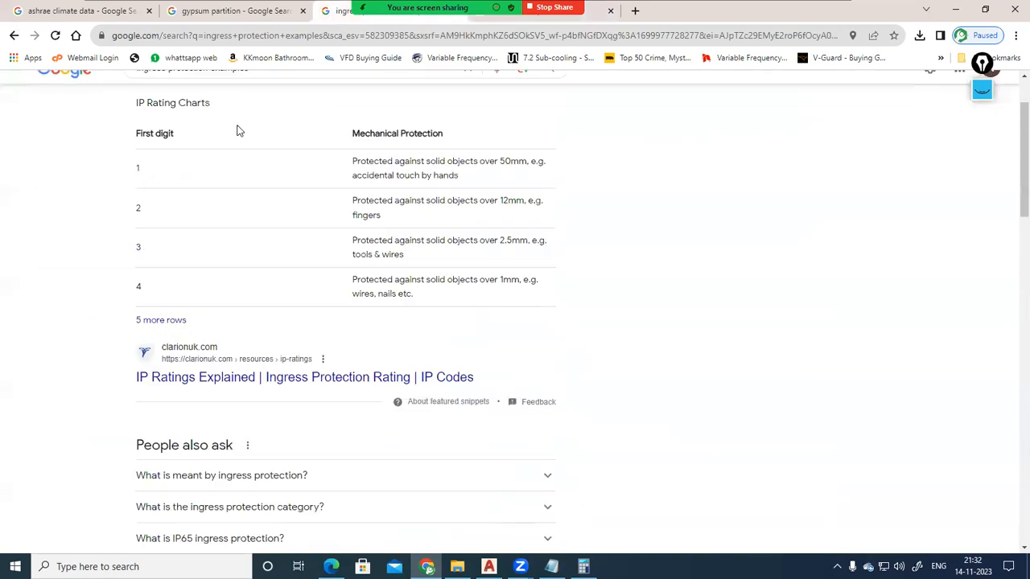
pyautogui.scroll(1, 265, 110)
pyautogui.click(263, 103)
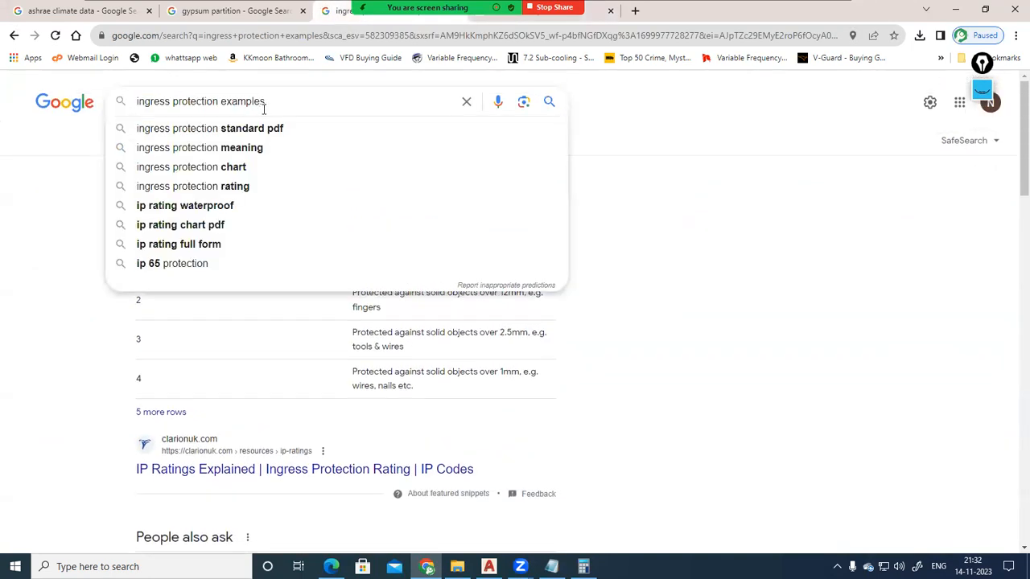
pyautogui.press('BackSpace')
pyautogui.press('BackSpace')
pyautogui.press('BackSpace')
pyautogui.press('BackSpace')
pyautogui.press('BackSpace')
pyautogui.press('BackSpace')
pyautogui.press('BackSpace')
pyautogui.press('BackSpace')
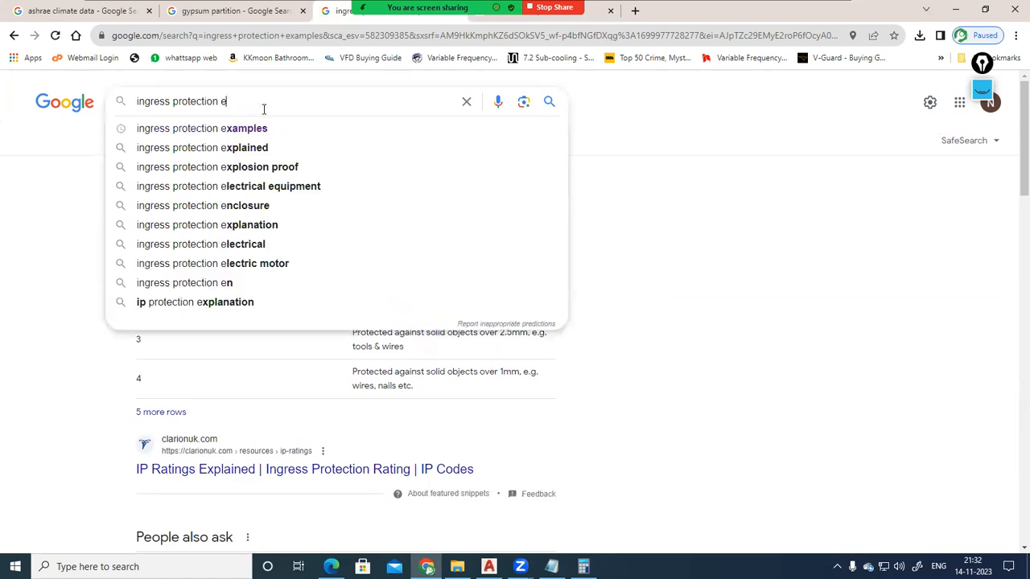
pyautogui.write('m')
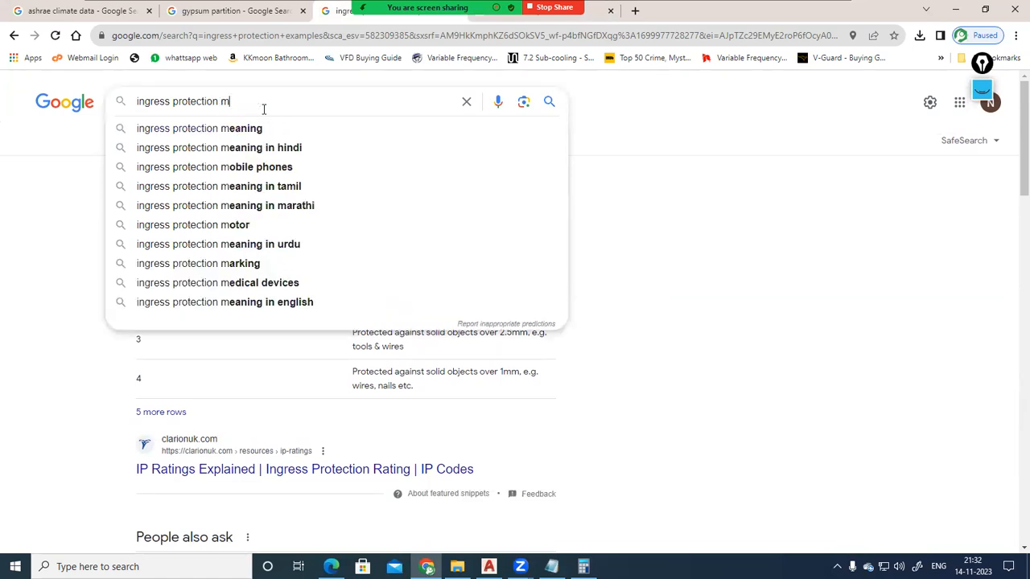
pyautogui.write('ois')
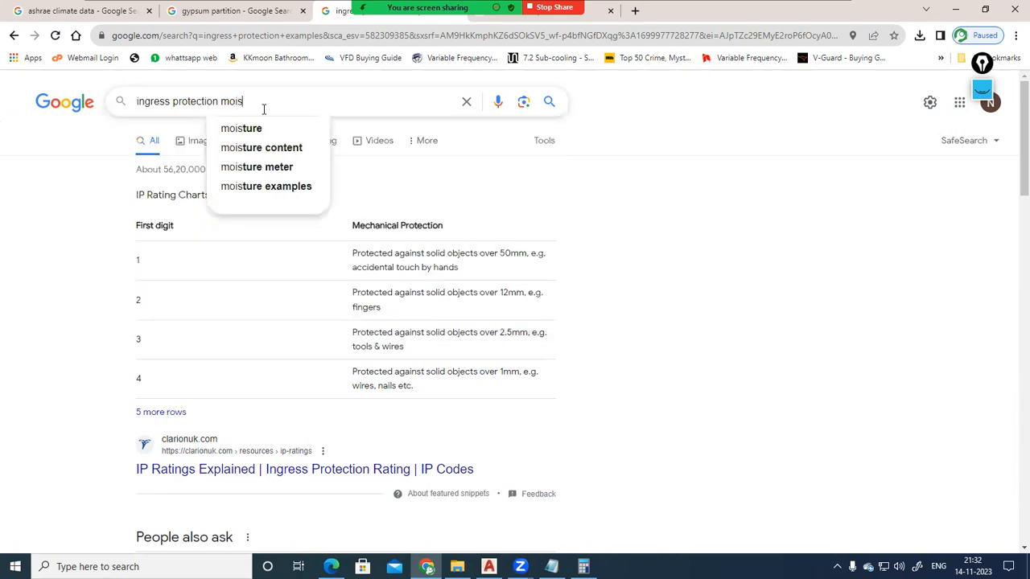
pyautogui.click(264, 129)
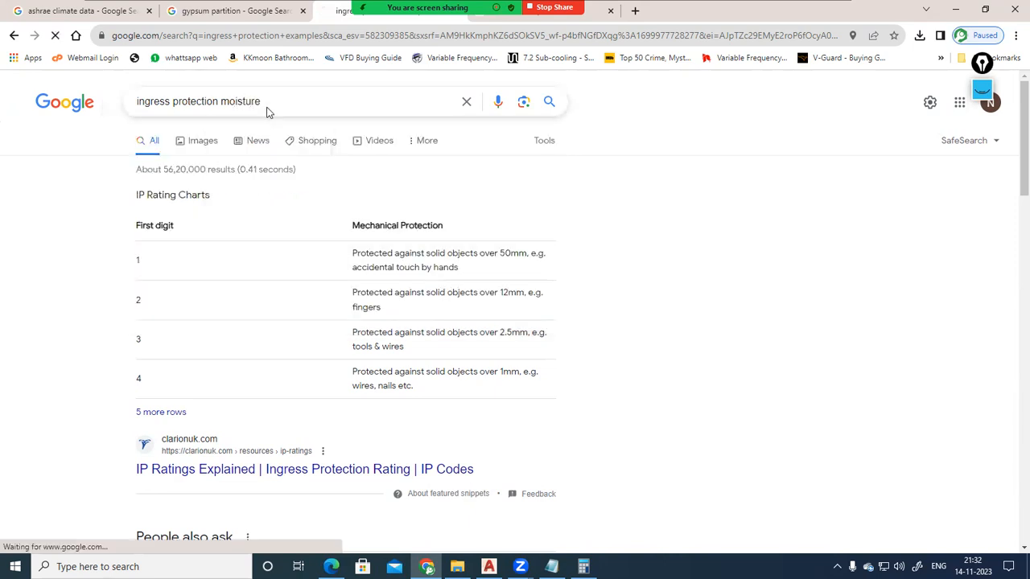
# Extend the search to "ingress protection moisture resistance" and expand the question "Which is better IP67 or IP68?".
pyautogui.click(280, 106)
pyautogui.write('res')
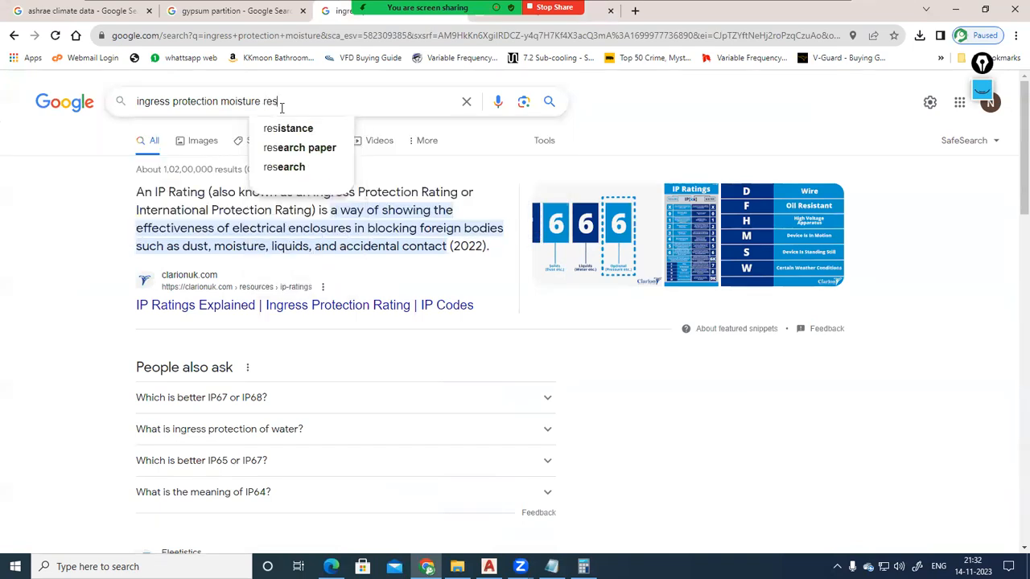
pyautogui.click(295, 130)
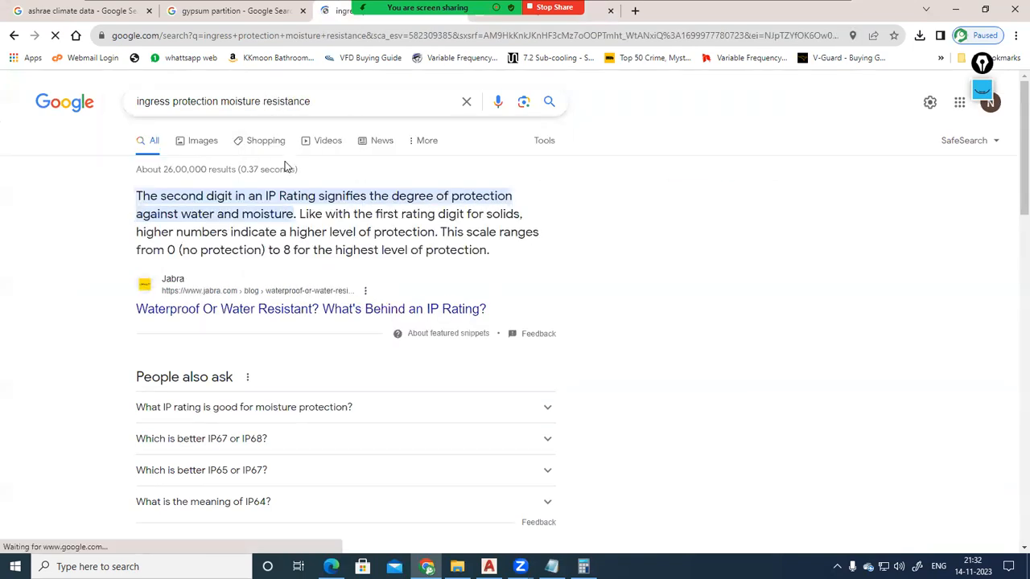
pyautogui.click(251, 444)
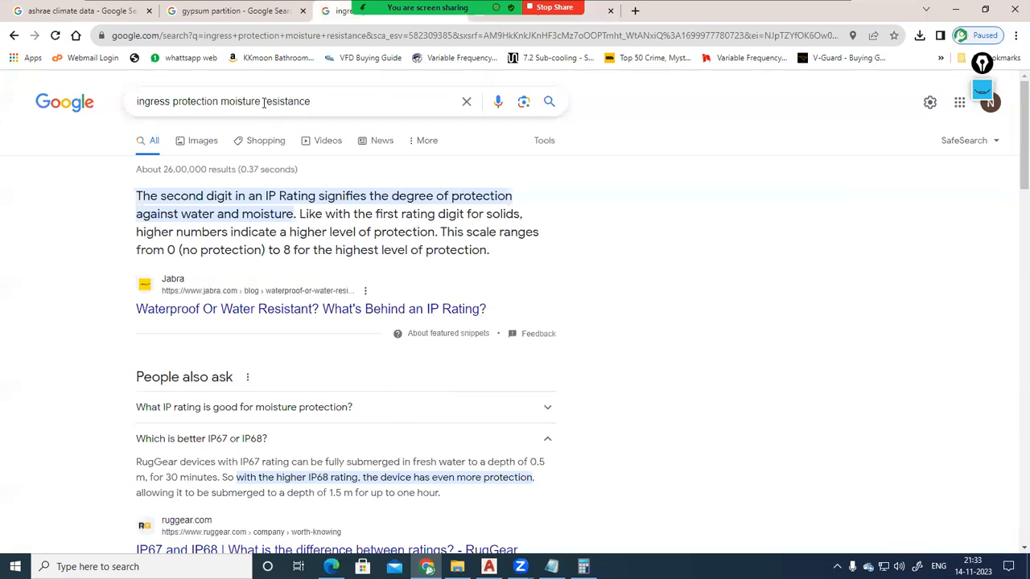
# Search for "ingress protection moisture resistance ip100" and expand the question "What IP rating is 100 waterproof?".
pyautogui.click(343, 97)
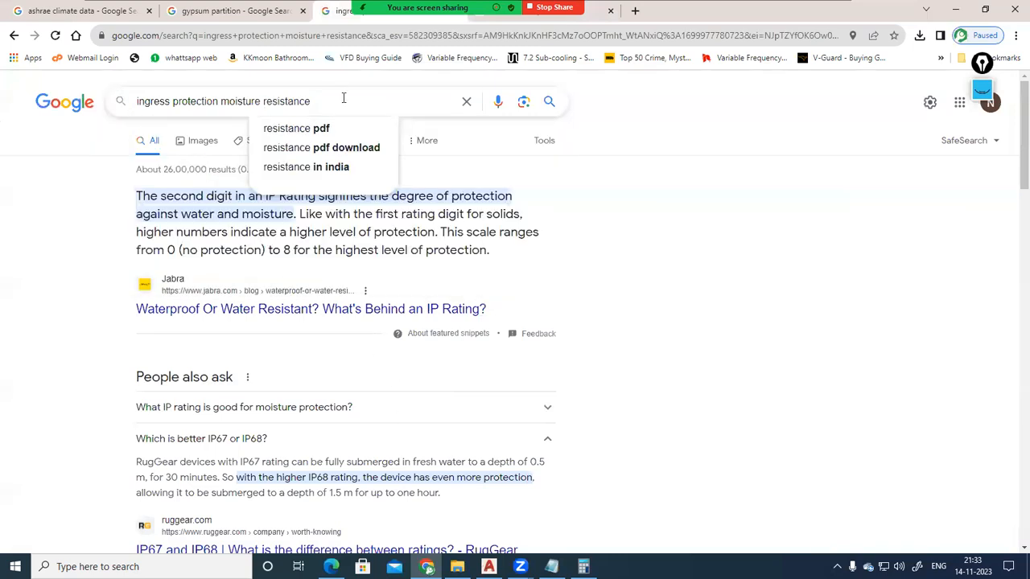
pyautogui.write('ip1')
pyautogui.write('00')
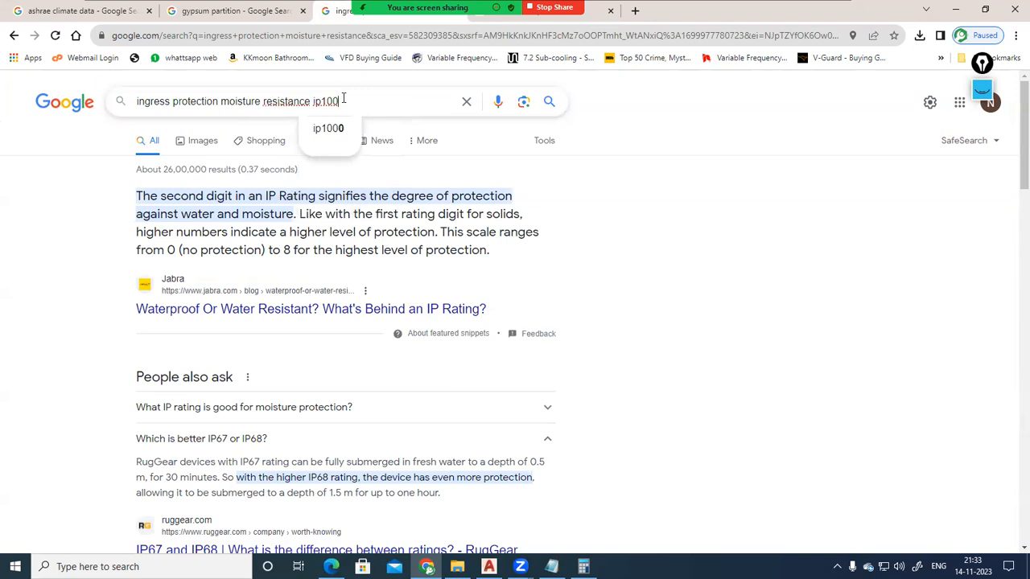
pyautogui.press('Return')
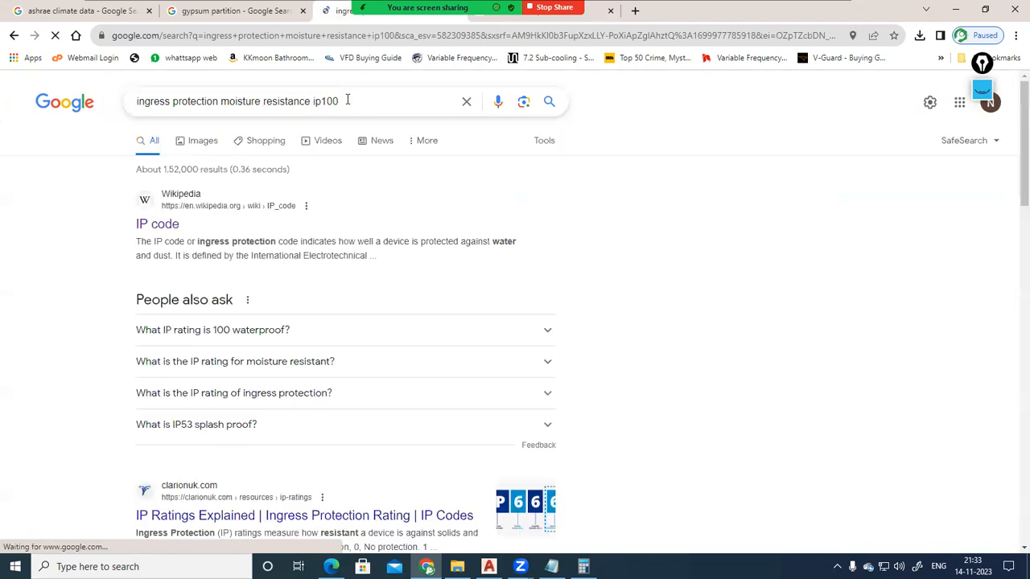
pyautogui.scroll(-1, 349, 334)
pyautogui.click(288, 272)
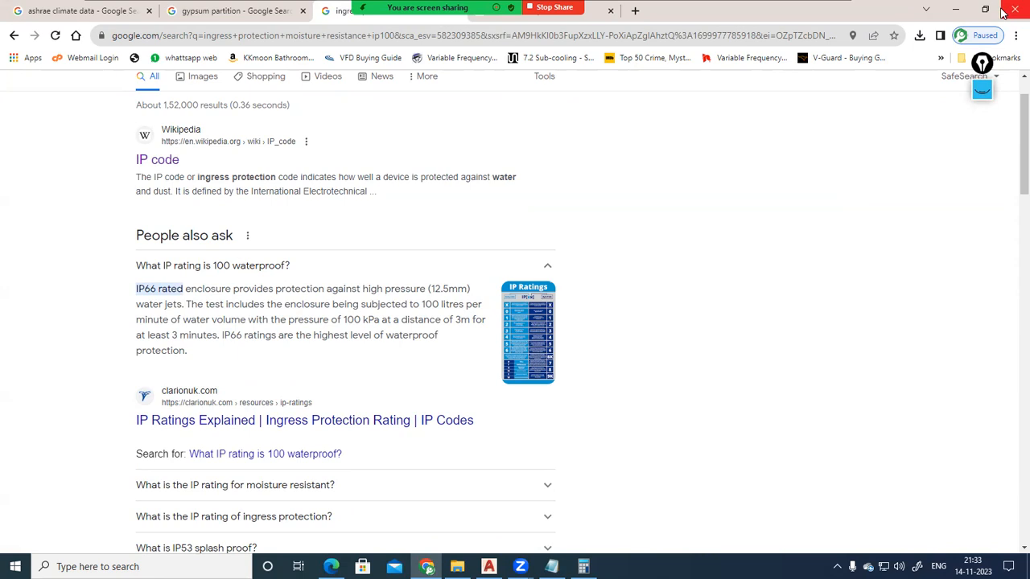
# Close the gypsum partition, ingress protection and IP code browser tabs, and open a new blank tab.
pyautogui.click(957, 15)
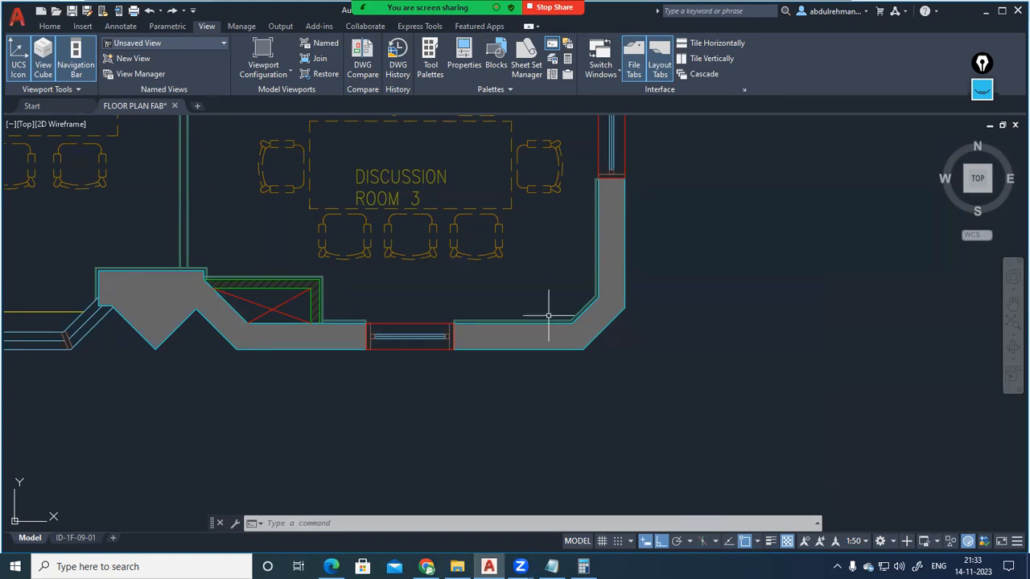
pyautogui.click(426, 567)
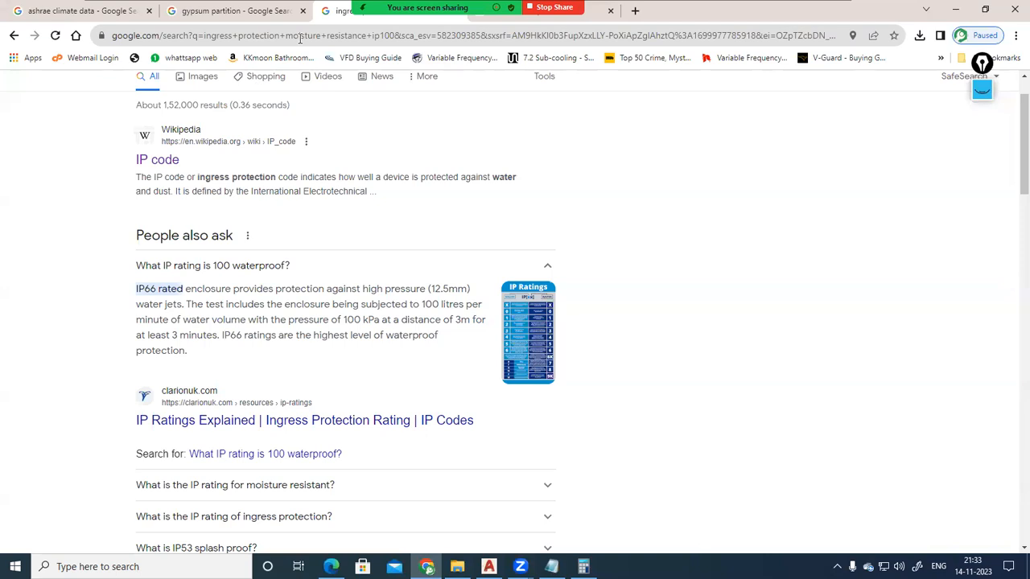
pyautogui.click(303, 10)
pyautogui.click(303, 10)
pyautogui.click(300, 11)
pyautogui.click(262, 11)
pyautogui.click(174, 10)
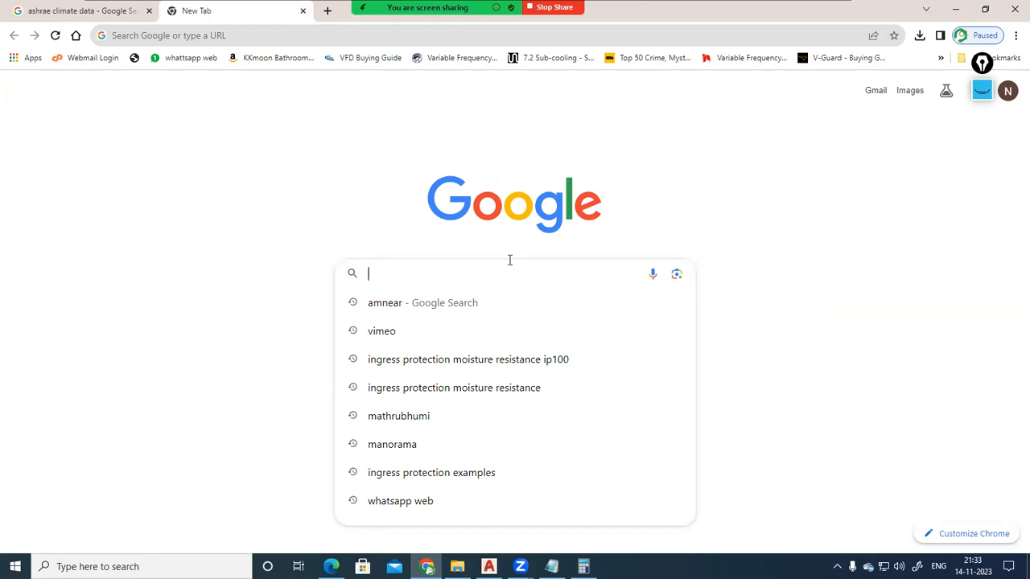
# Search Google Images for "building shaft" and preview the Alamy photo of a ventilation shaft in a building.
pyautogui.write('buildin')
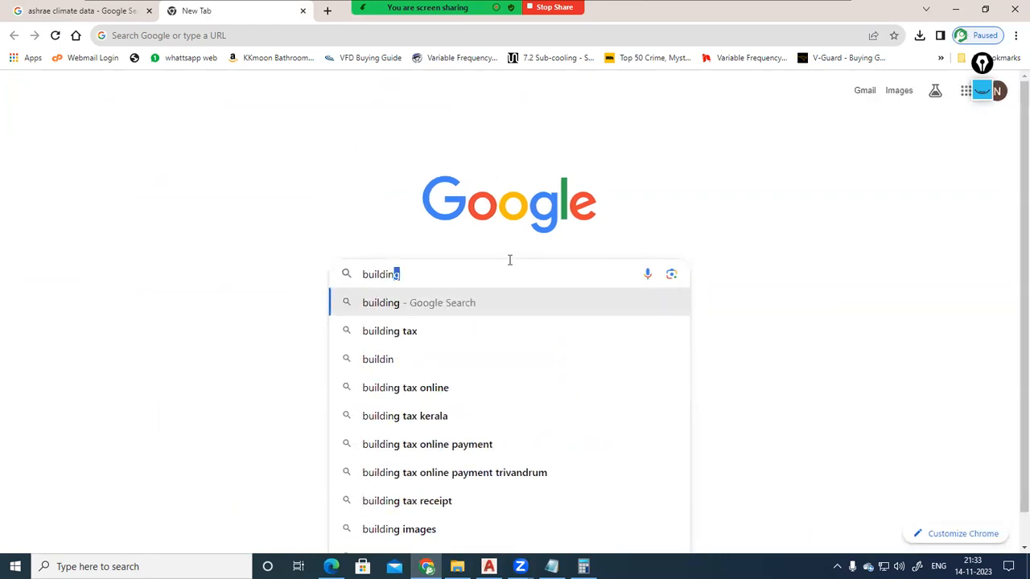
pyautogui.write('g shaft')
pyautogui.press('Return')
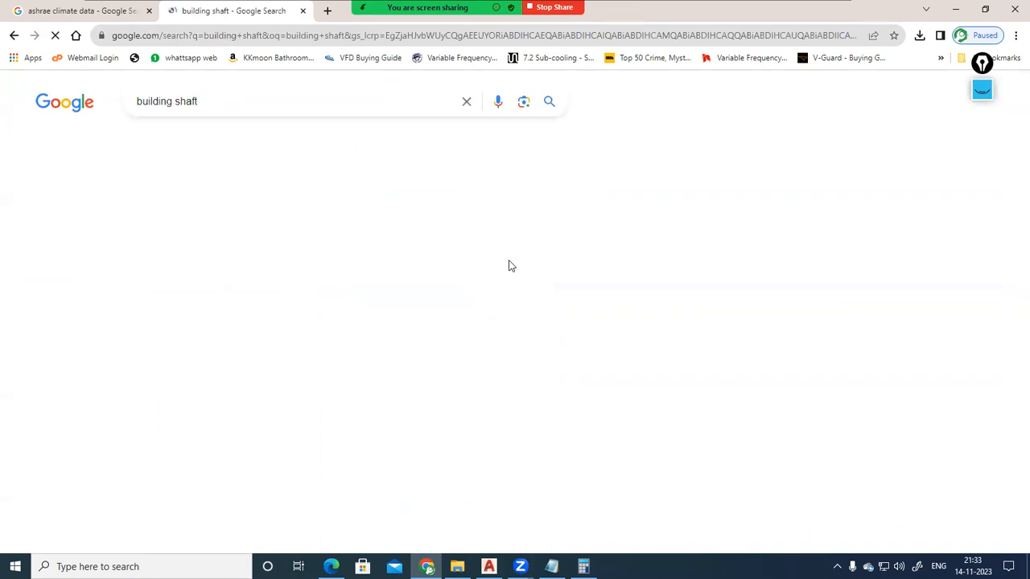
pyautogui.click(198, 142)
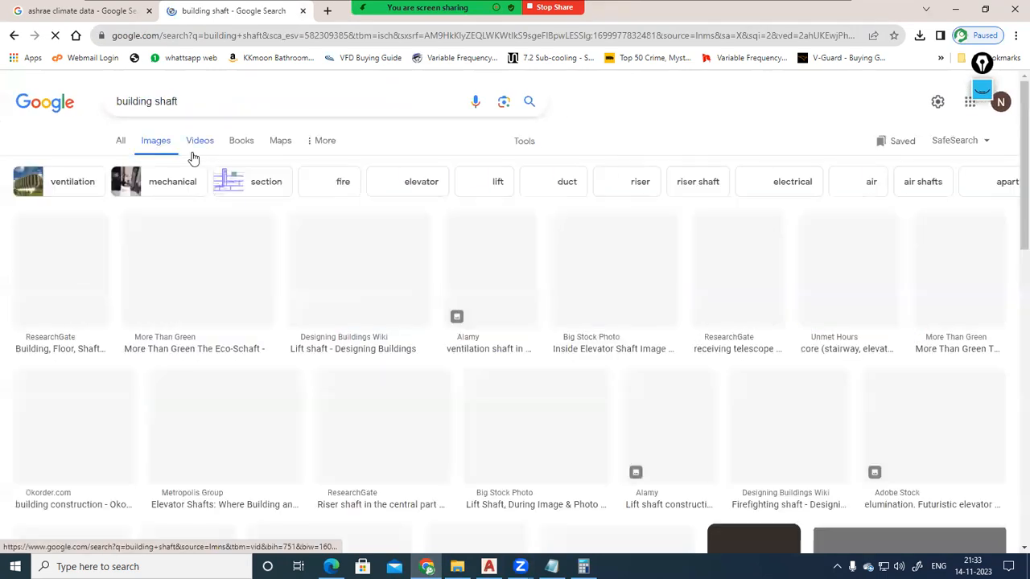
pyautogui.click(505, 304)
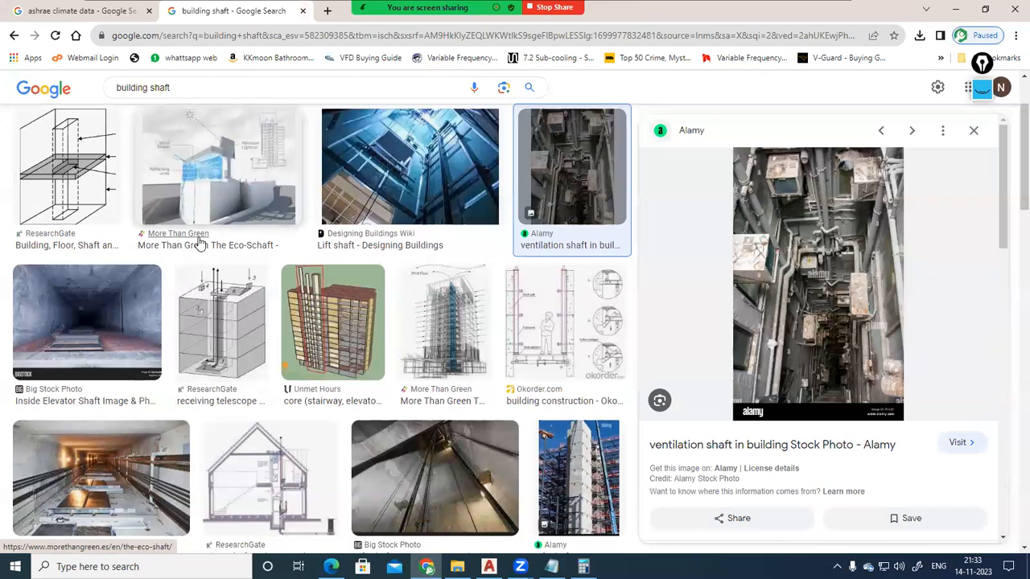
pyautogui.scroll(1, 96, 201)
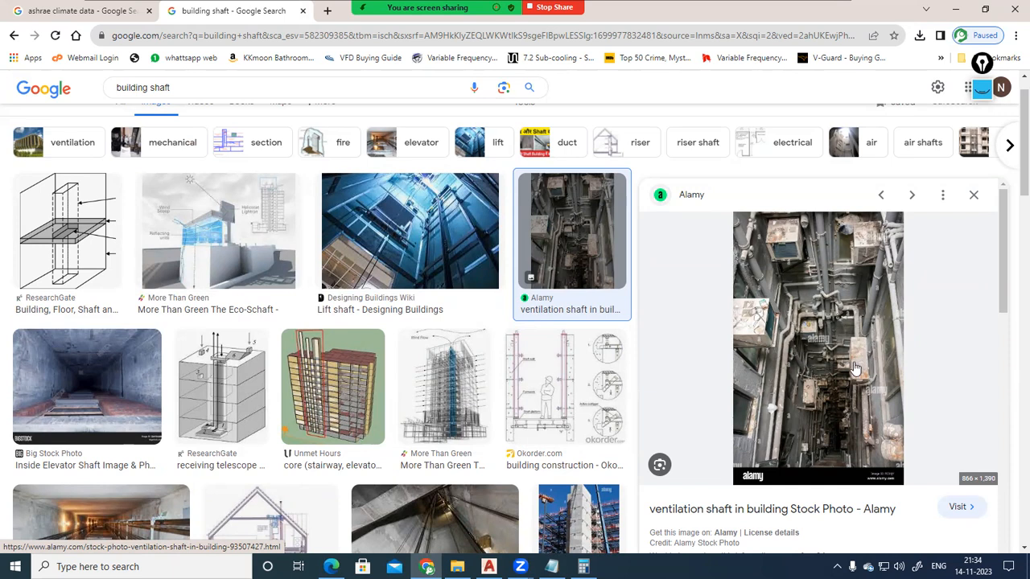
# Switch to AutoCAD, show the annotations, and sketch two vertical shaft walls with a roof line beside the building sketch.
pyautogui.click(955, 9)
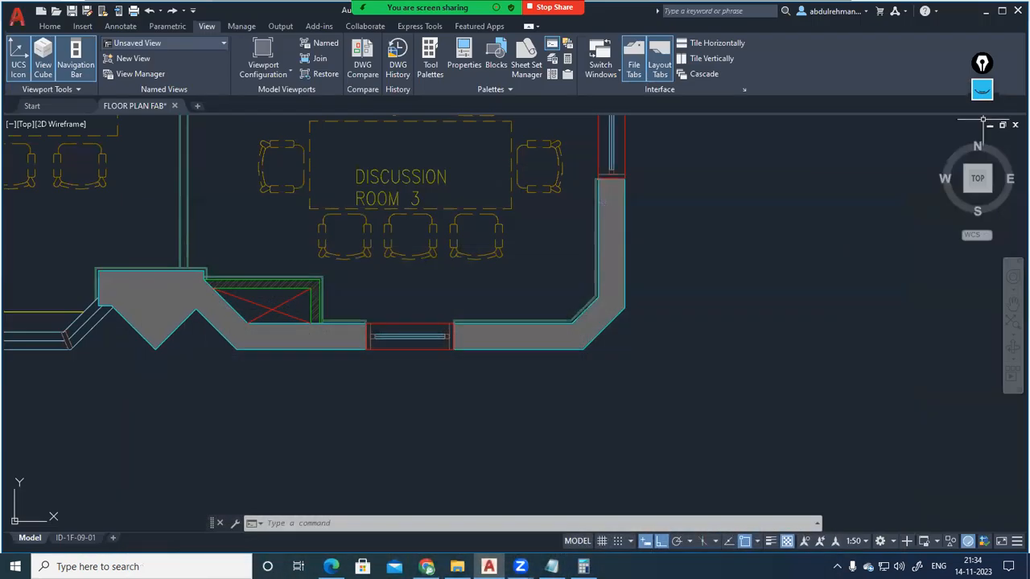
pyautogui.click(983, 94)
pyautogui.moveTo(507, 257); pyautogui.dragTo(499, 410)
pyautogui.moveTo(557, 257); pyautogui.dragTo(555, 398)
pyautogui.moveTo(558, 257); pyautogui.dragTo(686, 259)
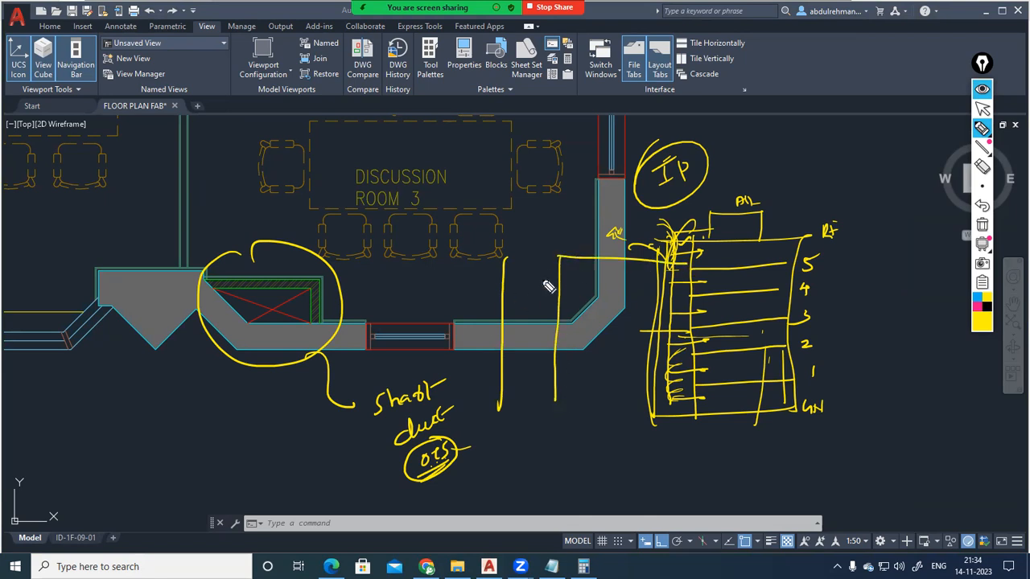
# Complete the shaft sketch with the opposite roof line, a raised wall, a top cover, a bent duct and downward arrows above.
pyautogui.moveTo(505, 257); pyautogui.dragTo(383, 266)
pyautogui.moveTo(506, 259); pyautogui.dragTo(507, 229)
pyautogui.moveTo(562, 266)
pyautogui.mouseDown()
pyautogui.moveTo(563, 227)
pyautogui.moveTo(515, 180)
pyautogui.moveTo(589, 183)
pyautogui.moveTo(514, 190)
pyautogui.mouseUp()
pyautogui.moveTo(534, 324)
pyautogui.mouseDown()
pyautogui.moveTo(551, 217)
pyautogui.moveTo(591, 211)
pyautogui.moveTo(550, 289)
pyautogui.moveTo(568, 228)
pyautogui.moveTo(590, 212)
pyautogui.mouseUp()
pyautogui.moveTo(552, 109); pyautogui.dragTo(544, 148)
pyautogui.moveTo(582, 111)
pyautogui.mouseDown()
pyautogui.moveTo(566, 163)
pyautogui.moveTo(588, 160)
pyautogui.mouseUp()
pyautogui.moveTo(514, 123)
pyautogui.mouseDown()
pyautogui.moveTo(521, 160)
pyautogui.moveTo(534, 163)
pyautogui.mouseUp()
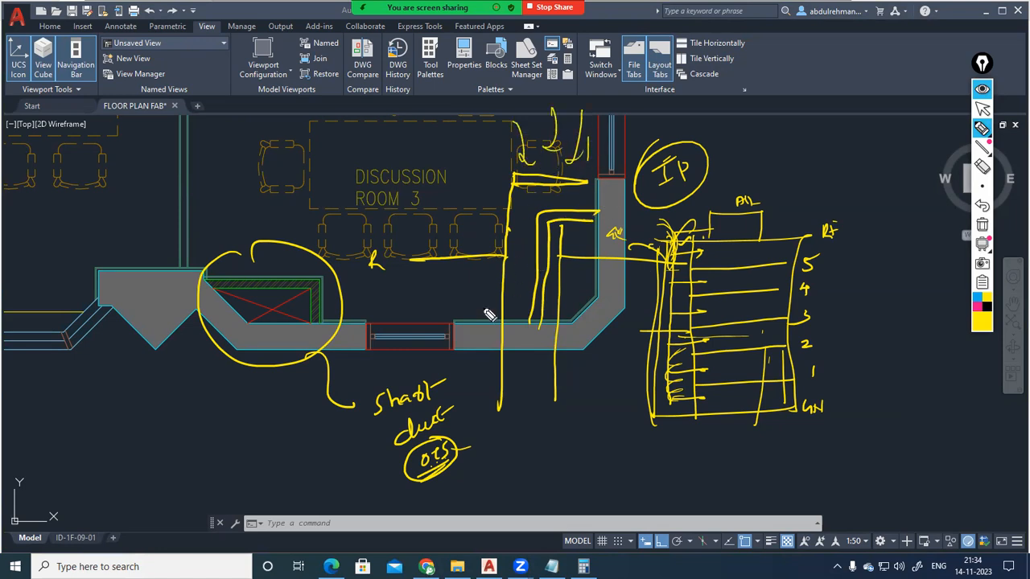
# Draw a leader from the shaft's top cover and write the underlined label "enclosure" above it.
pyautogui.moveTo(450, 159); pyautogui.dragTo(515, 180)
pyautogui.moveTo(434, 129)
pyautogui.mouseDown()
pyautogui.moveTo(441, 141)
pyautogui.moveTo(458, 135)
pyautogui.mouseUp()
pyautogui.moveTo(460, 122)
pyautogui.mouseDown()
pyautogui.moveTo(519, 98)
pyautogui.moveTo(510, 80)
pyautogui.mouseUp()
pyautogui.moveTo(419, 123); pyautogui.dragTo(492, 127)
pyautogui.moveTo(462, 143); pyautogui.dragTo(492, 131)
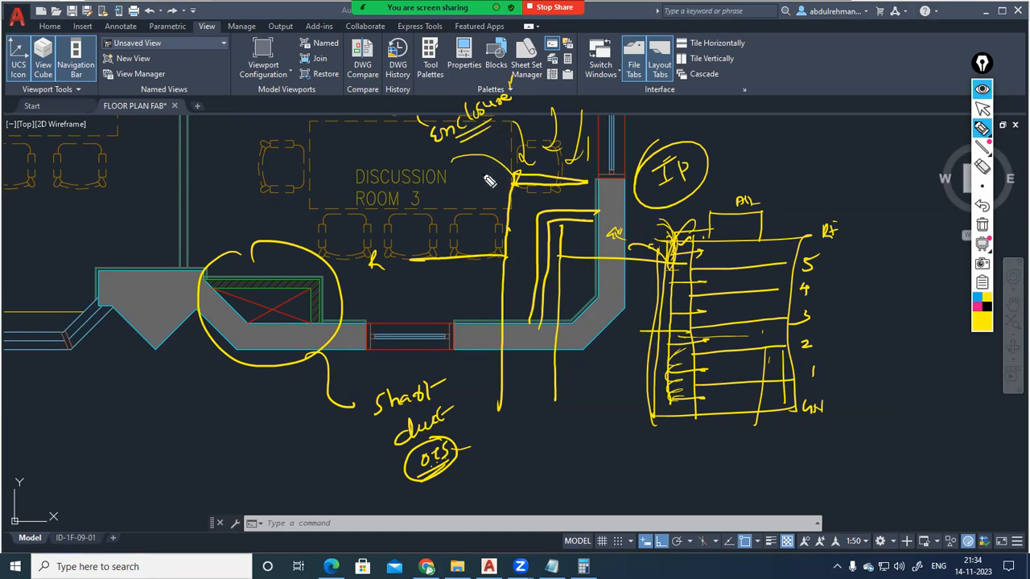
# Write "doghouse" beside the shaft sketch, underline it, and circle the covered shaft top.
pyautogui.moveTo(403, 206)
pyautogui.mouseDown()
pyautogui.moveTo(397, 219)
pyautogui.moveTo(416, 220)
pyautogui.moveTo(465, 183)
pyautogui.moveTo(455, 187)
pyautogui.mouseUp()
pyautogui.moveTo(400, 231); pyautogui.dragTo(475, 197)
pyautogui.moveTo(522, 160); pyautogui.dragTo(507, 216)
pyautogui.moveTo(602, 223); pyautogui.dragTo(515, 211)
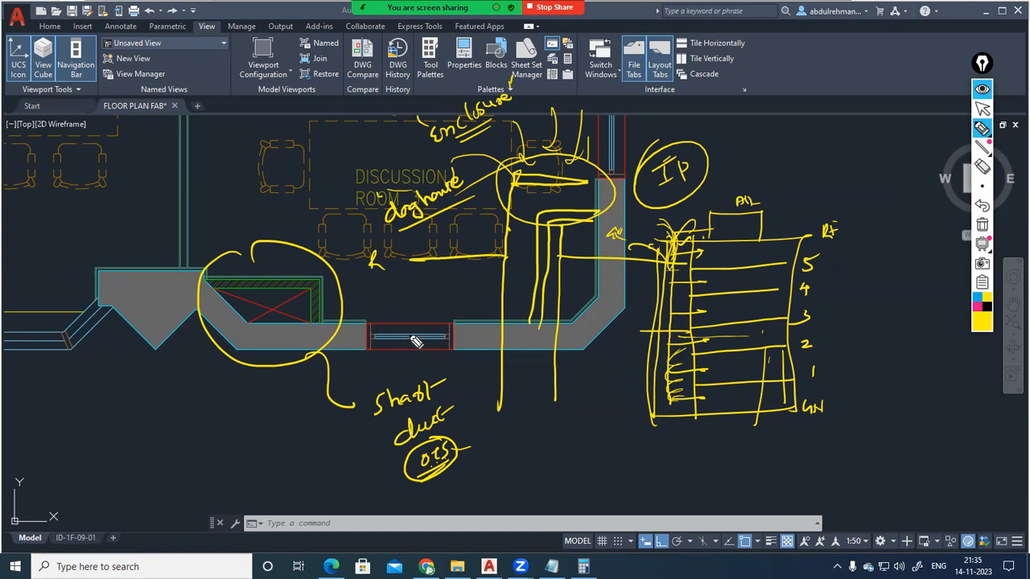
# Clear all annotations and draw arrows radiating from the shaft in Discussion Room 3 into the room.
pyautogui.click(981, 225)
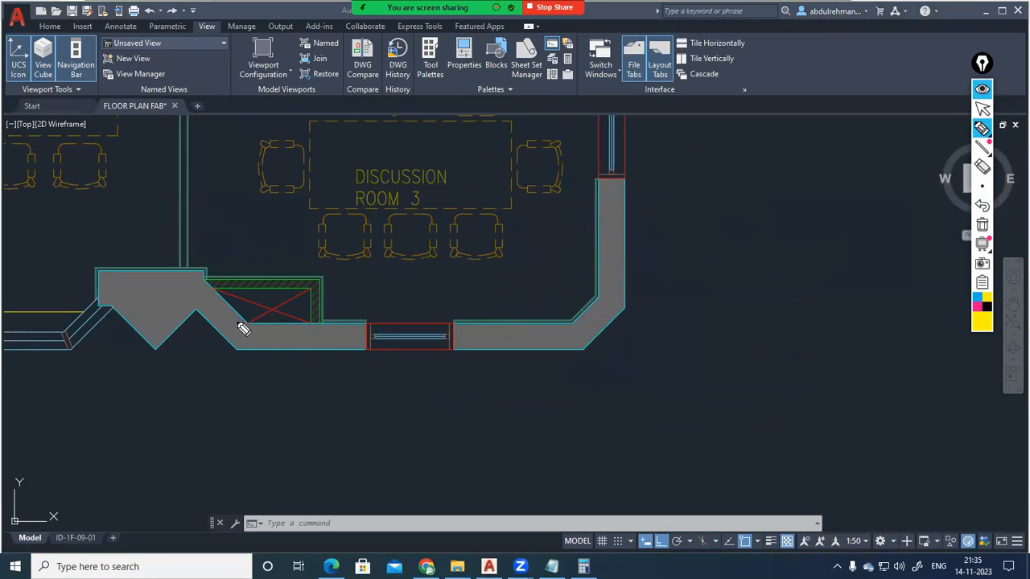
pyautogui.moveTo(271, 298); pyautogui.dragTo(266, 257)
pyautogui.moveTo(288, 299)
pyautogui.mouseDown()
pyautogui.moveTo(294, 254)
pyautogui.moveTo(352, 289)
pyautogui.mouseUp()
pyautogui.moveTo(250, 293)
pyautogui.mouseDown()
pyautogui.moveTo(244, 260)
pyautogui.moveTo(249, 290)
pyautogui.mouseUp()
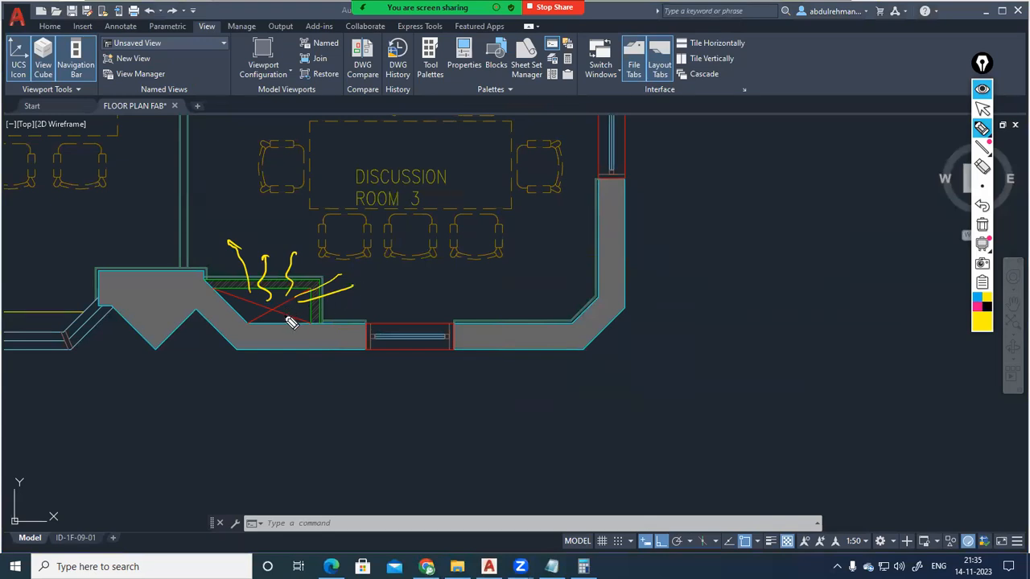
# Hide the annotations and examine the upper exterior wall and column of Training Room 1.
pyautogui.click(982, 89)
pyautogui.scroll(-8, 414, 292)
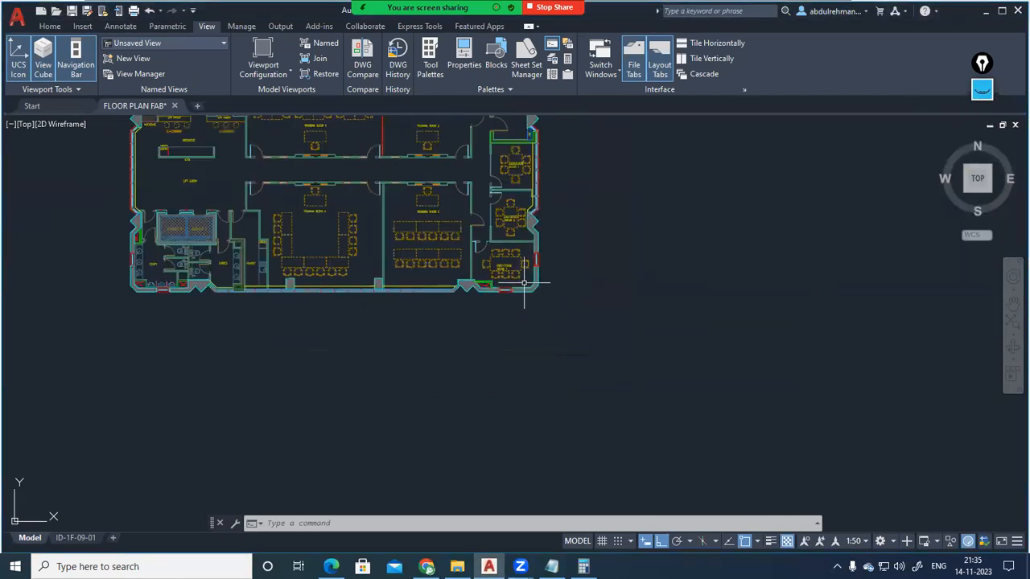
pyautogui.scroll(8, 423, 249)
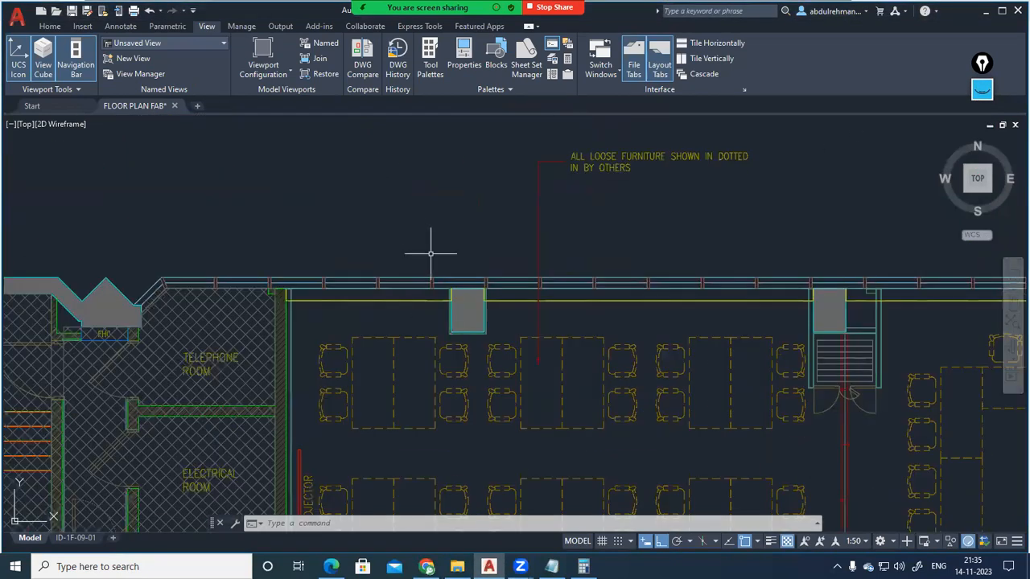
pyautogui.scroll(-4, 418, 328)
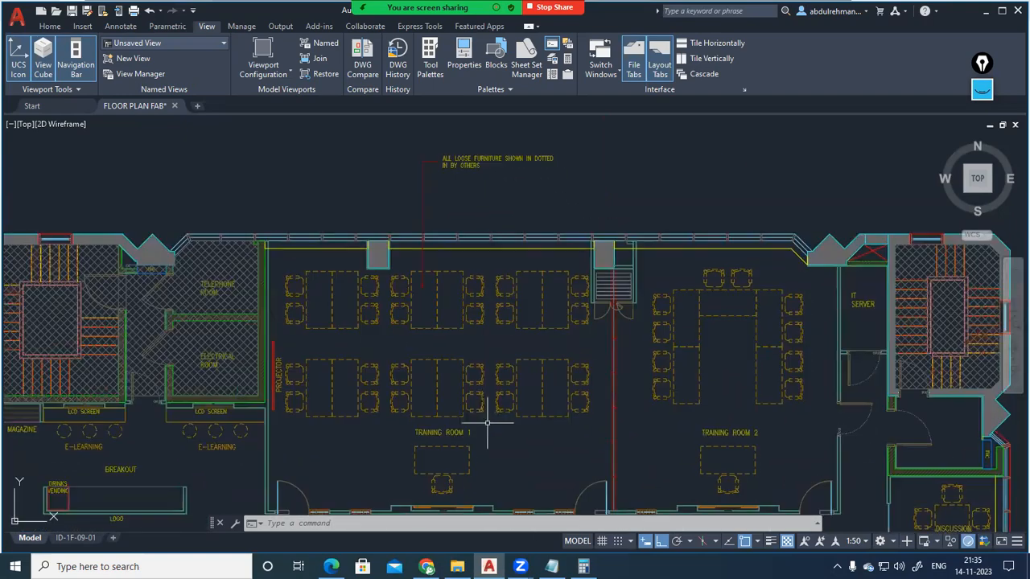
pyautogui.scroll(4, 444, 349)
pyautogui.moveTo(443, 349); pyautogui.dragTo(459, 479)
pyautogui.scroll(2, 311, 271)
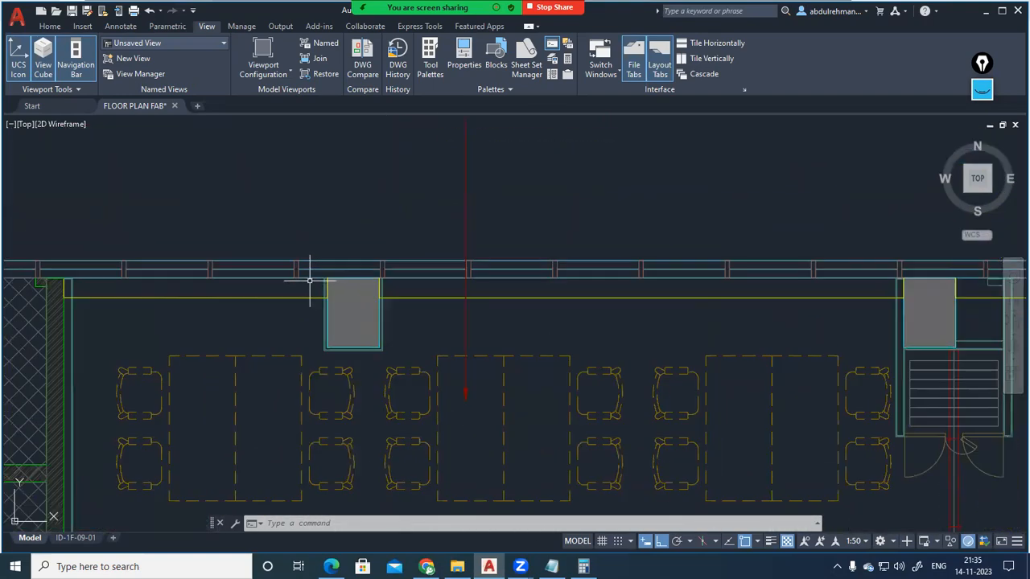
# Clear the old annotations and circle a stretch of the exterior wall above Training Room 1 beside the telephone room.
pyautogui.scroll(3, 405, 295)
pyautogui.click(984, 91)
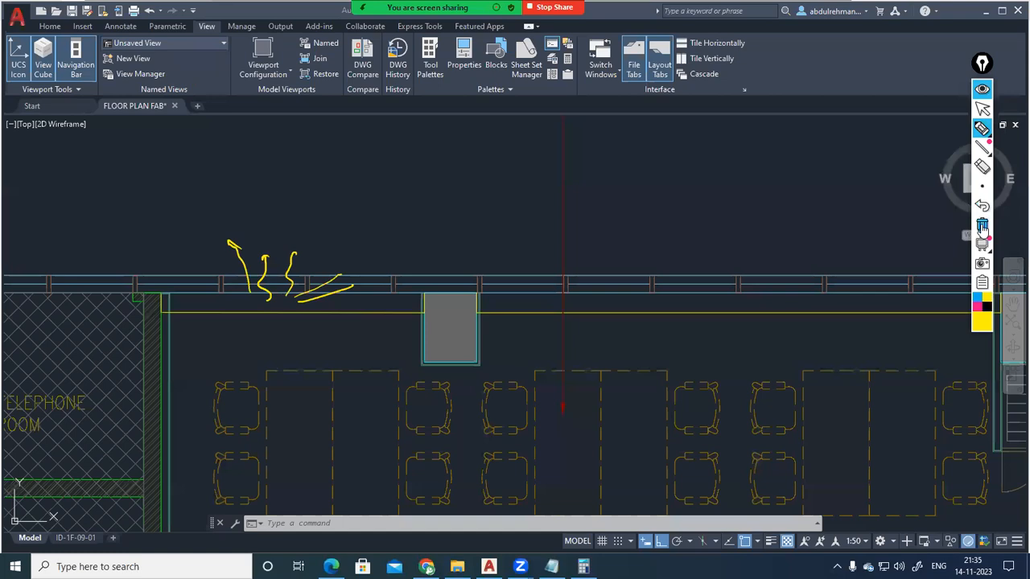
pyautogui.moveTo(246, 231); pyautogui.dragTo(176, 243)
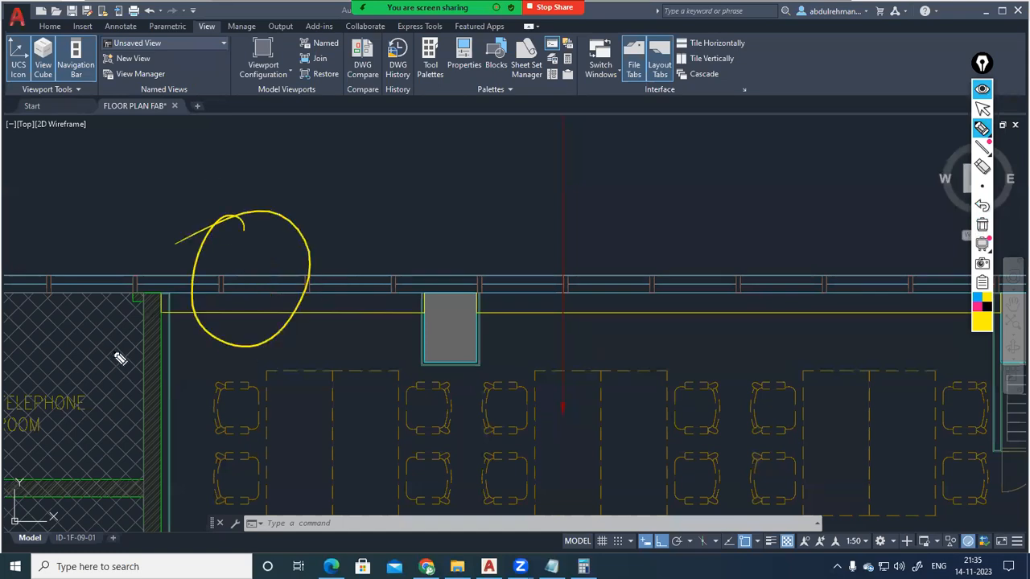
pyautogui.moveTo(572, 291)
pyautogui.mouseDown()
pyautogui.moveTo(581, 283)
pyautogui.moveTo(558, 316)
pyautogui.mouseUp()
# Clear the annotations, mark the exterior wall's divisions with short strokes, and label one bay with an underlined "panel".
pyautogui.click(982, 225)
pyautogui.moveTo(222, 279); pyautogui.dragTo(222, 294)
pyautogui.moveTo(308, 277); pyautogui.dragTo(305, 293)
pyautogui.moveTo(395, 276); pyautogui.dragTo(394, 295)
pyautogui.moveTo(483, 277); pyautogui.dragTo(488, 295)
pyautogui.moveTo(566, 276)
pyautogui.mouseDown()
pyautogui.moveTo(566, 297)
pyautogui.moveTo(563, 272)
pyautogui.moveTo(603, 237)
pyautogui.moveTo(646, 249)
pyautogui.moveTo(641, 241)
pyautogui.mouseUp()
# Draw an arrow outward from the exterior wall and write the underlined label "curtain wall" in quotation marks beside it.
pyautogui.moveTo(359, 282); pyautogui.dragTo(409, 249)
pyautogui.moveTo(386, 251); pyautogui.dragTo(401, 264)
pyautogui.moveTo(424, 223)
pyautogui.mouseDown()
pyautogui.moveTo(491, 195)
pyautogui.moveTo(542, 152)
pyautogui.moveTo(554, 120)
pyautogui.mouseUp()
pyautogui.moveTo(464, 234); pyautogui.dragTo(512, 198)
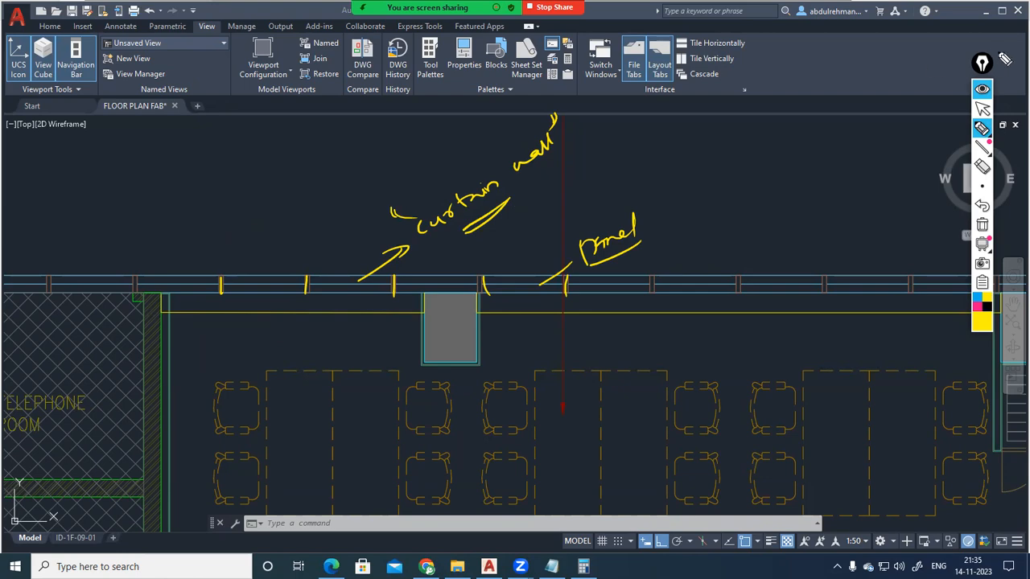
# Hide the annotations, switch to Chrome and search Google Images for "curtain wall".
pyautogui.click(982, 90)
pyautogui.click(754, 228)
pyautogui.scroll(-6, 749, 206)
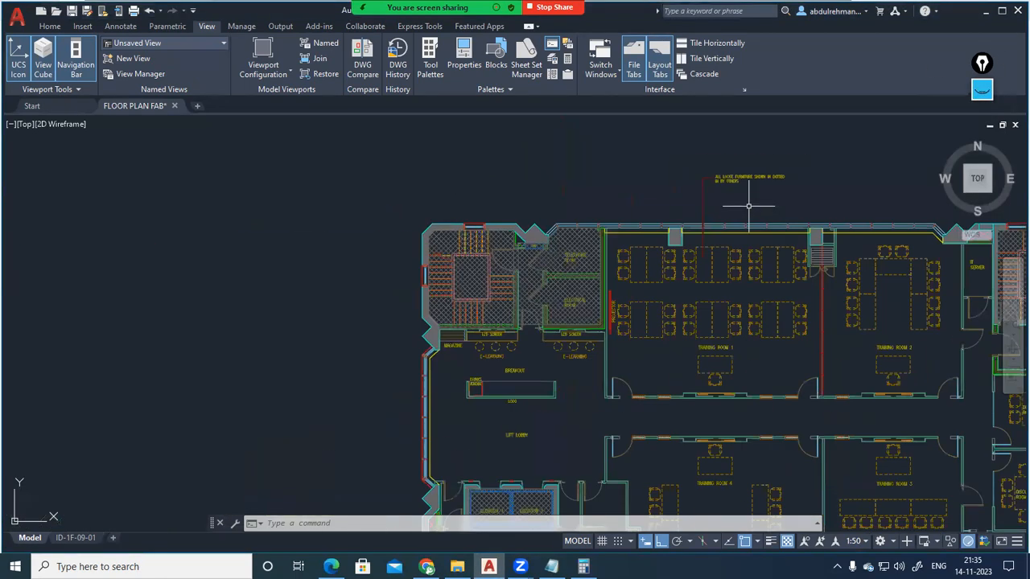
pyautogui.scroll(5, 531, 225)
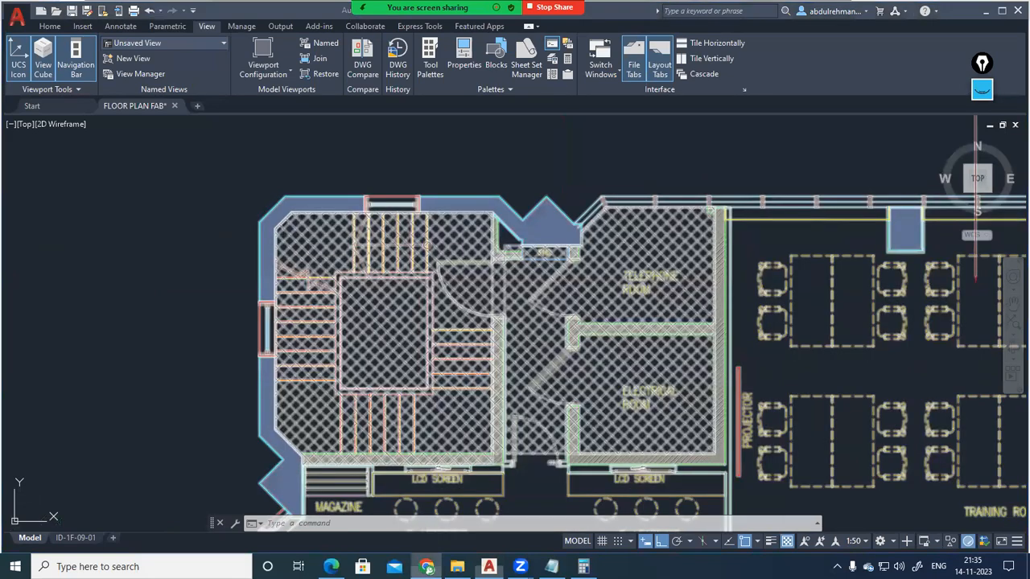
pyautogui.click(427, 568)
pyautogui.moveTo(182, 89); pyautogui.dragTo(56, 99)
pyautogui.write('c')
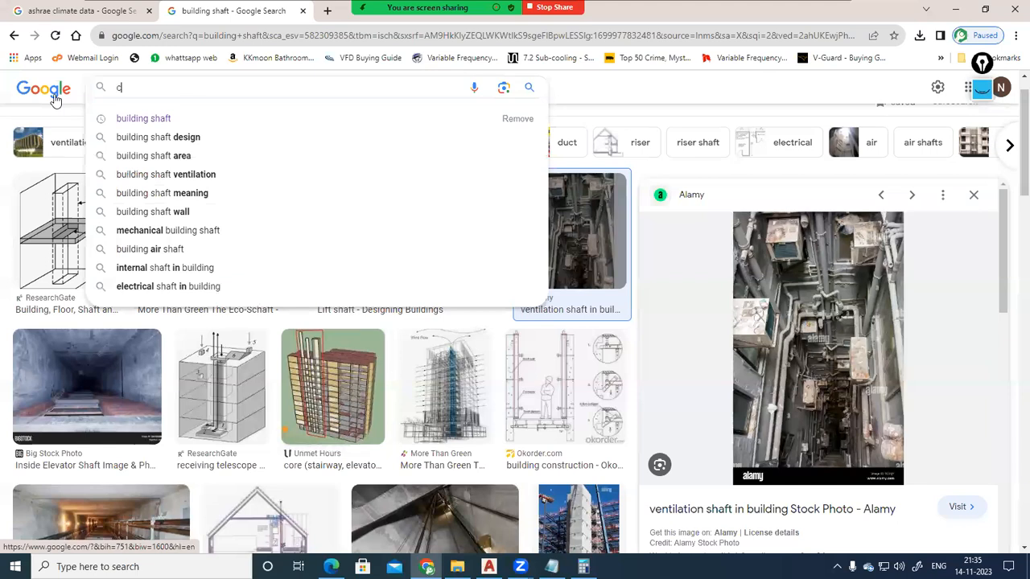
pyautogui.write('urtain')
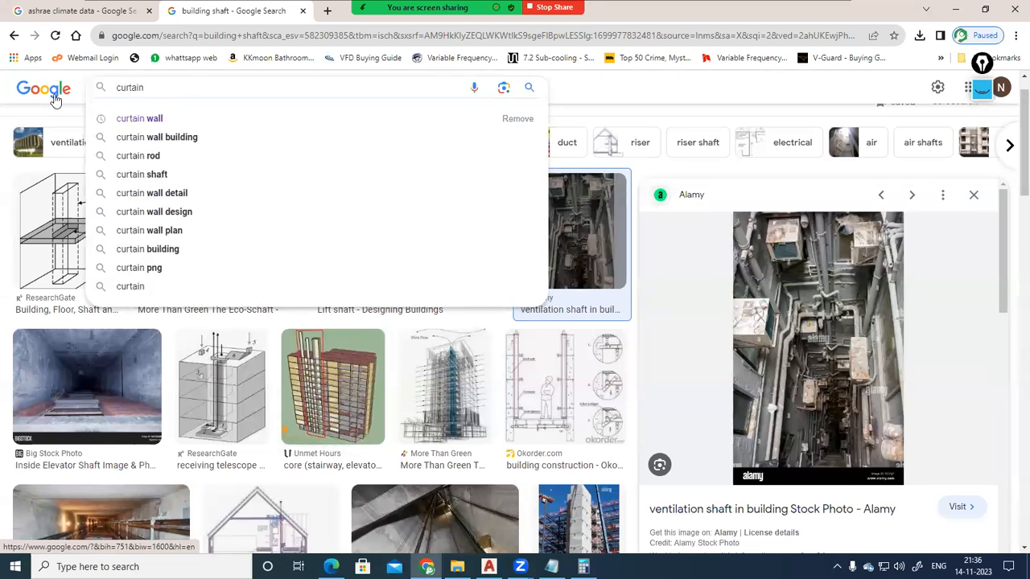
pyautogui.click(157, 119)
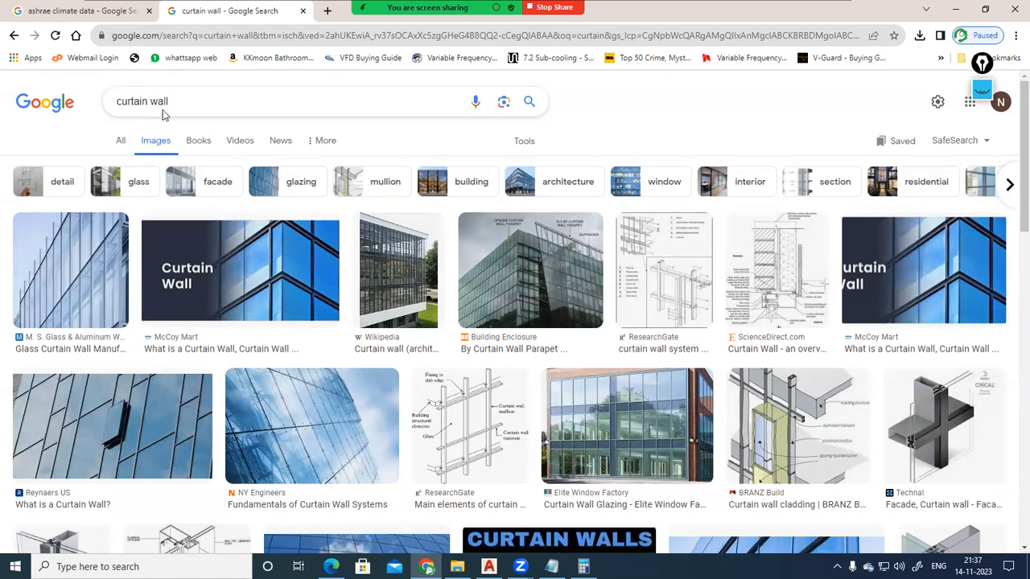
# Return to the AutoCAD floor plan and examine the hatched staircase, telephone room and electrical room area.
pyautogui.click(961, 15)
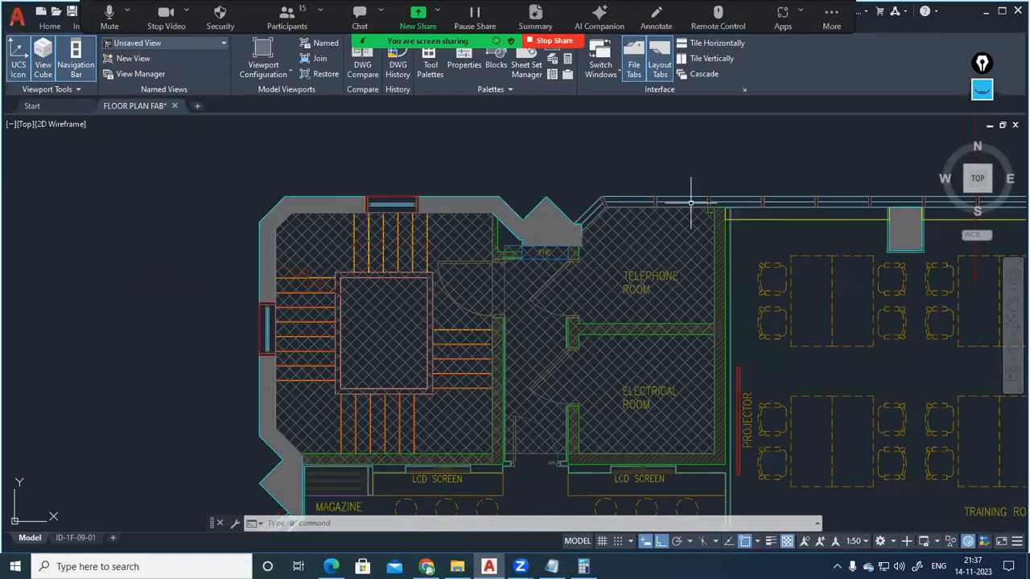
pyautogui.scroll(-2, 481, 180)
pyautogui.moveTo(470, 182); pyautogui.dragTo(354, 193)
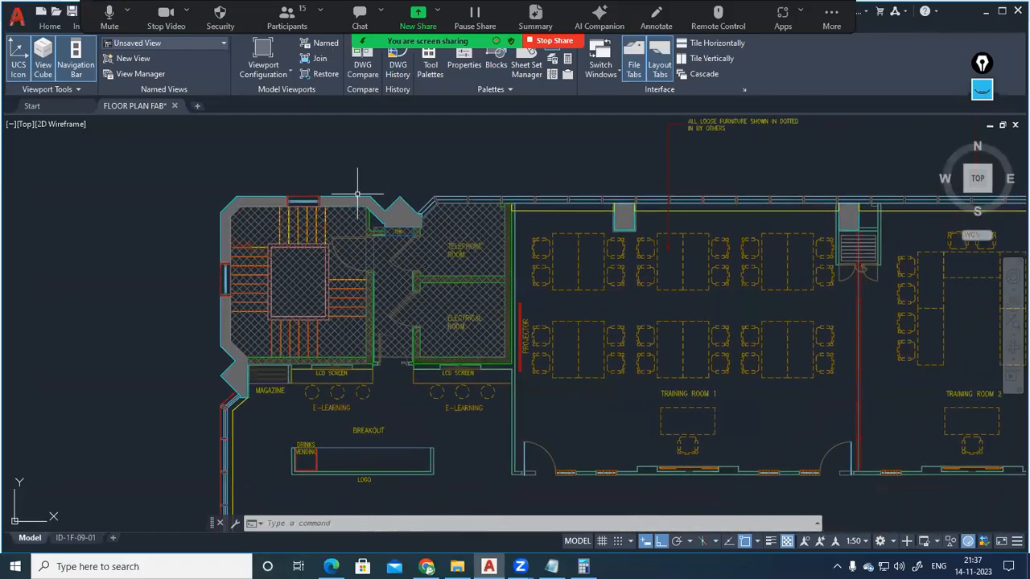
pyautogui.scroll(5, 389, 270)
pyautogui.scroll(-5, 339, 289)
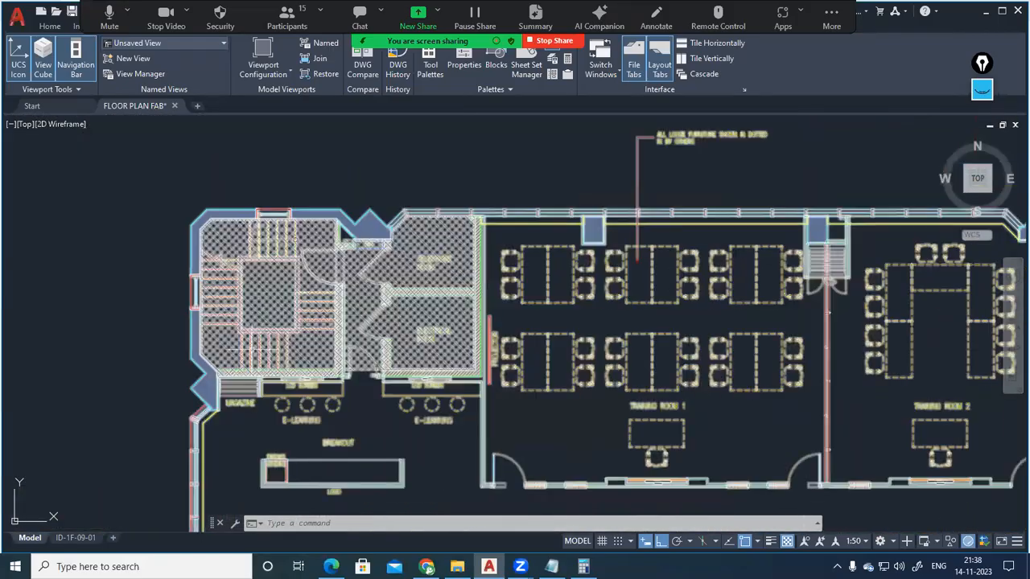
pyautogui.scroll(2, 105, 380)
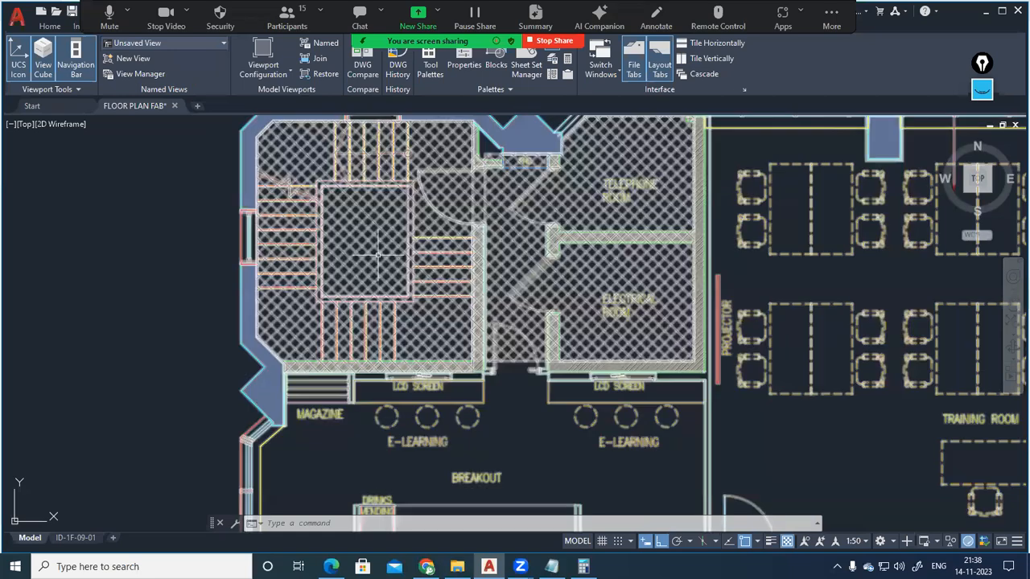
pyautogui.moveTo(377, 255)
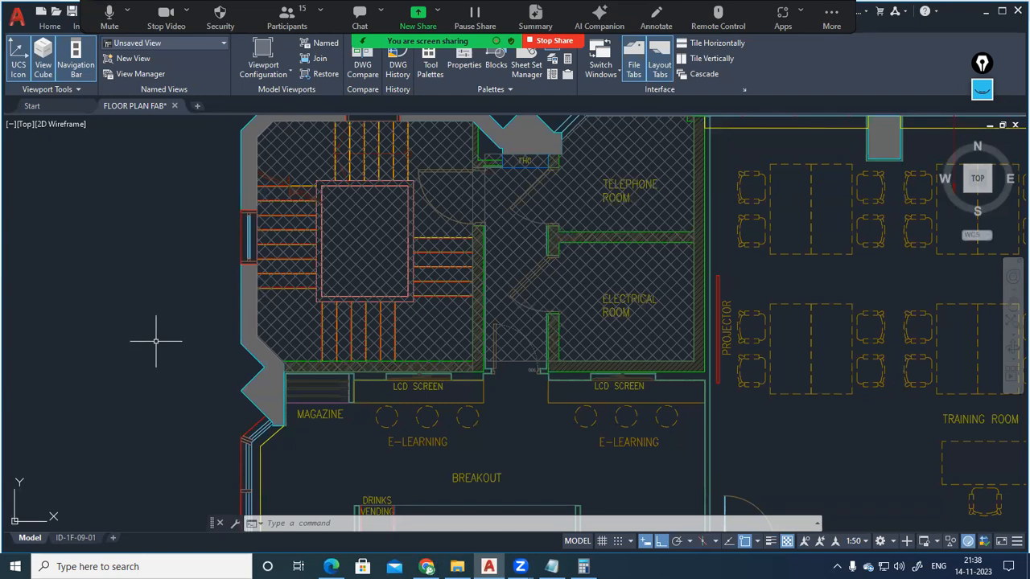
pyautogui.moveTo(156, 341); pyautogui.dragTo(138, 391)
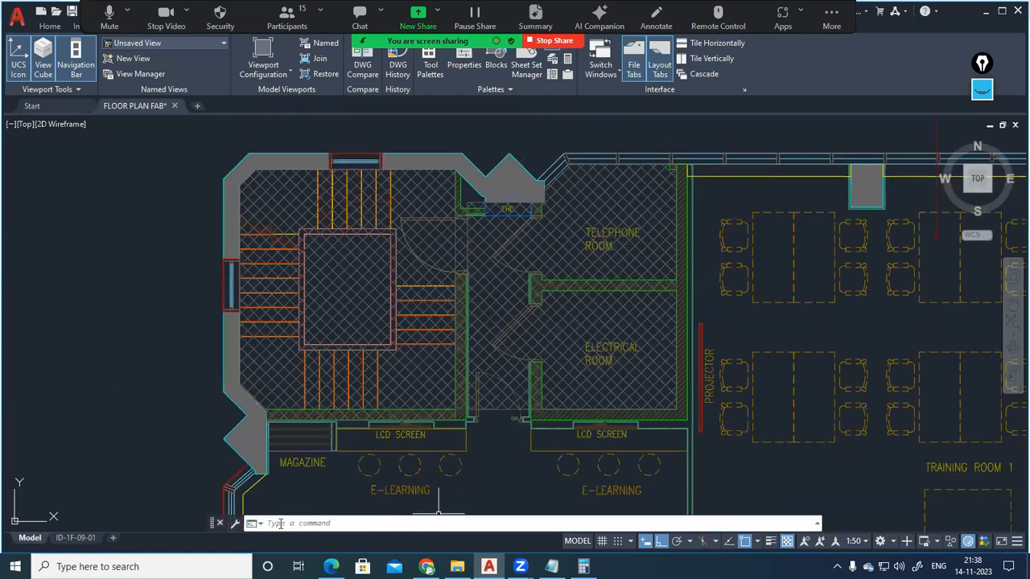
# Open layout ID-1F-09-01 and read the note beside the hatch sample.
pyautogui.click(75, 537)
pyautogui.scroll(10, 555, 258)
pyautogui.scroll(3, 547, 259)
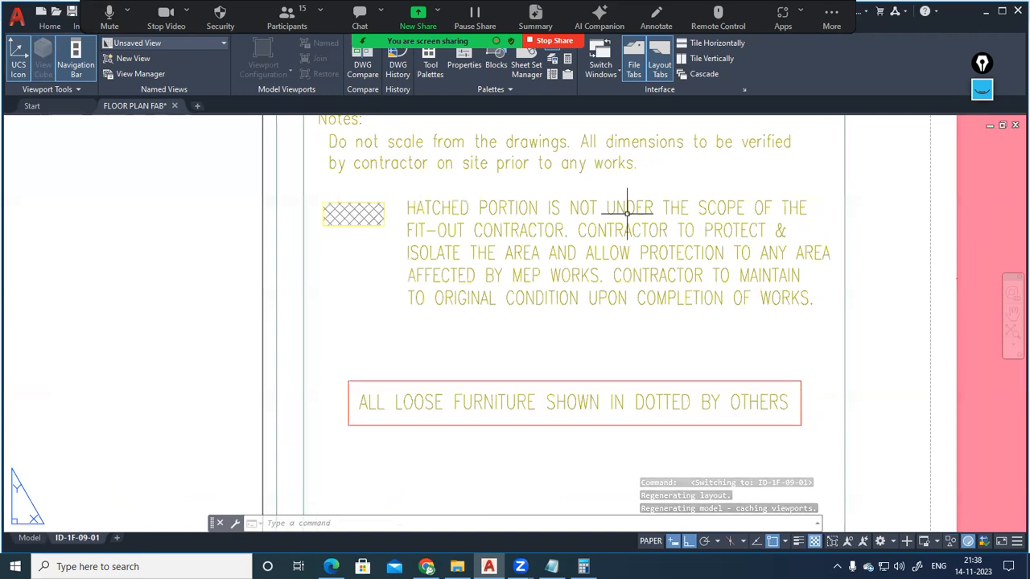
# Return to model space and examine the hatched staircase beside the IT server room and the overall floor plan.
pyautogui.click(29, 537)
pyautogui.scroll(-6, 366, 283)
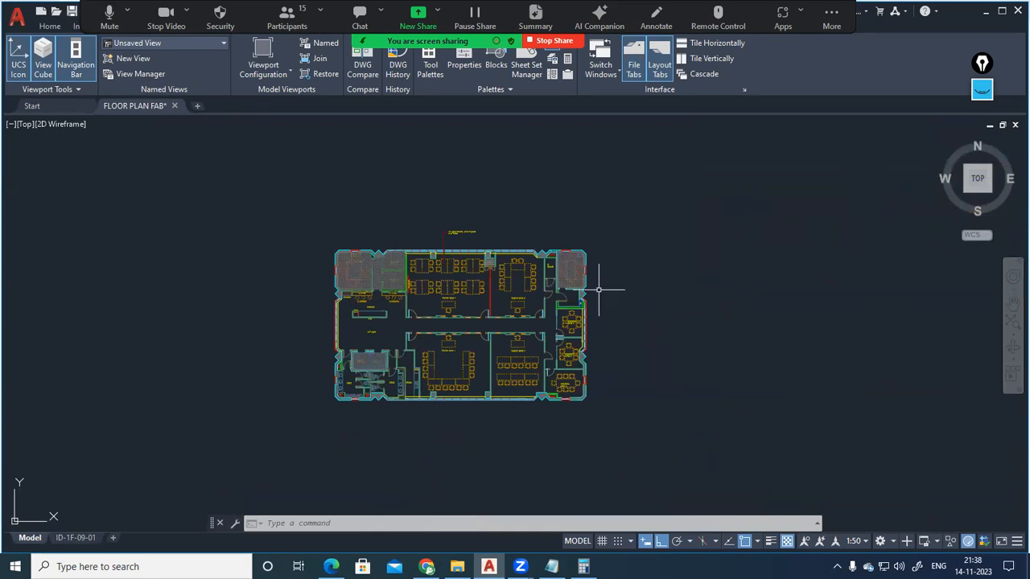
pyautogui.scroll(4, 579, 271)
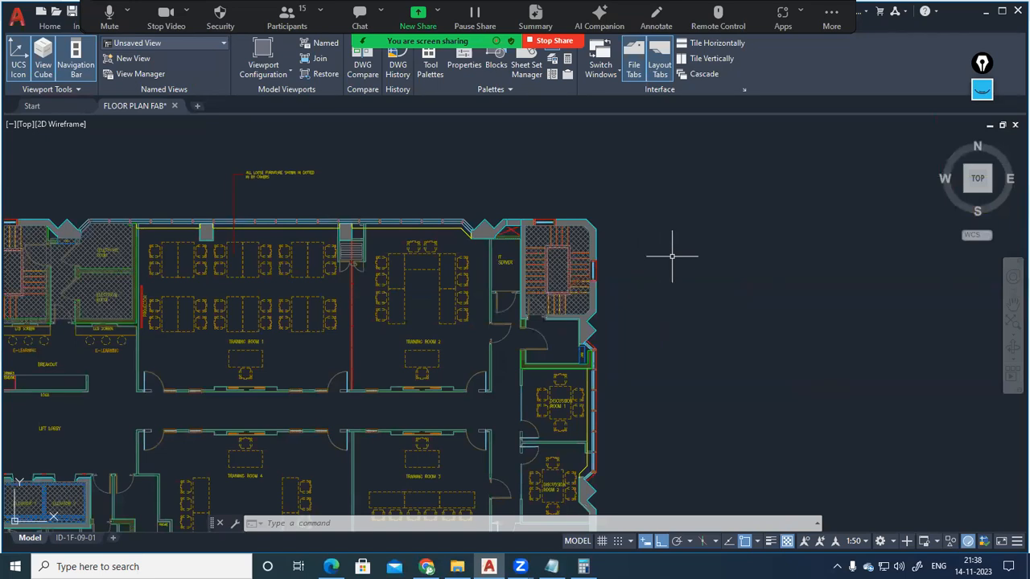
pyautogui.scroll(2, 672, 256)
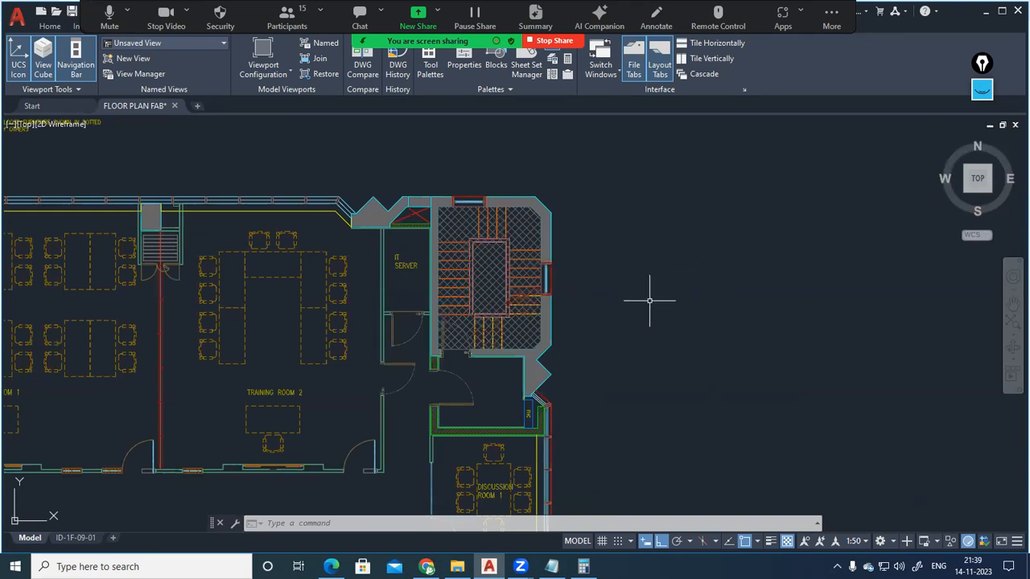
pyautogui.scroll(-2, 666, 288)
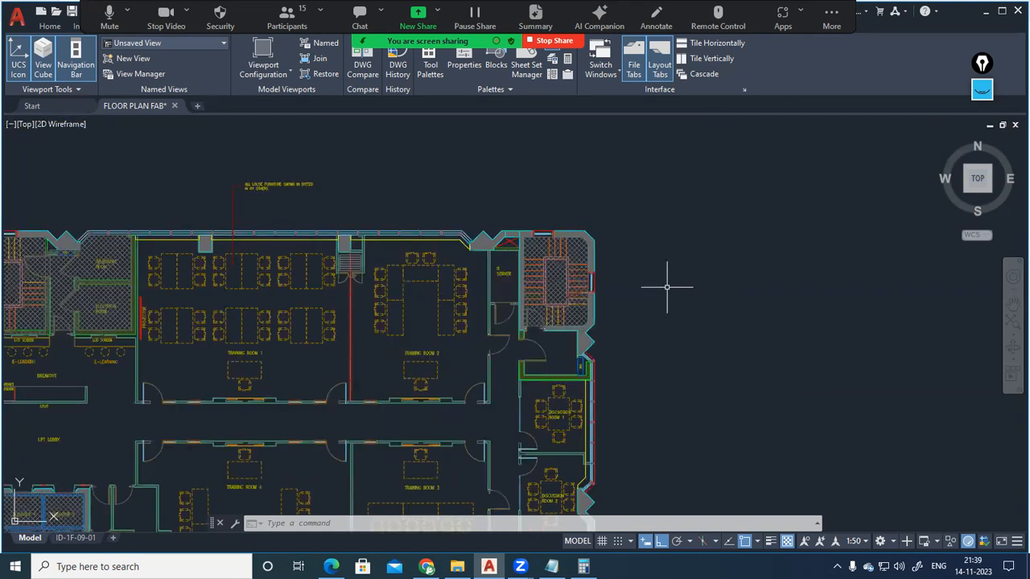
pyautogui.scroll(-2, 666, 286)
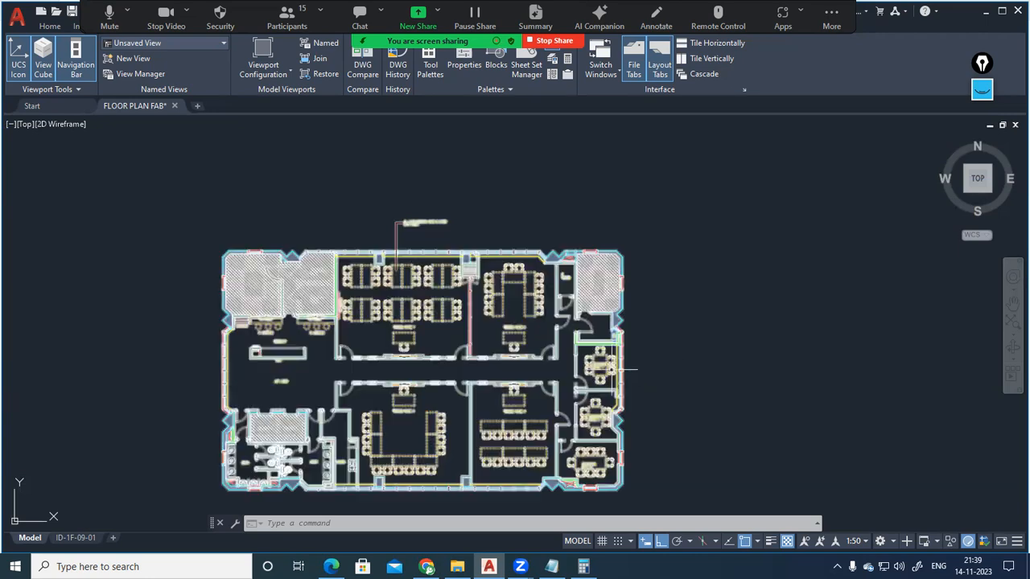
# Launch Hourly Analysis Program 4.90 and dismiss its startup messages and project selection, keeping the untitled project.
pyautogui.press('super')
pyautogui.write('h')
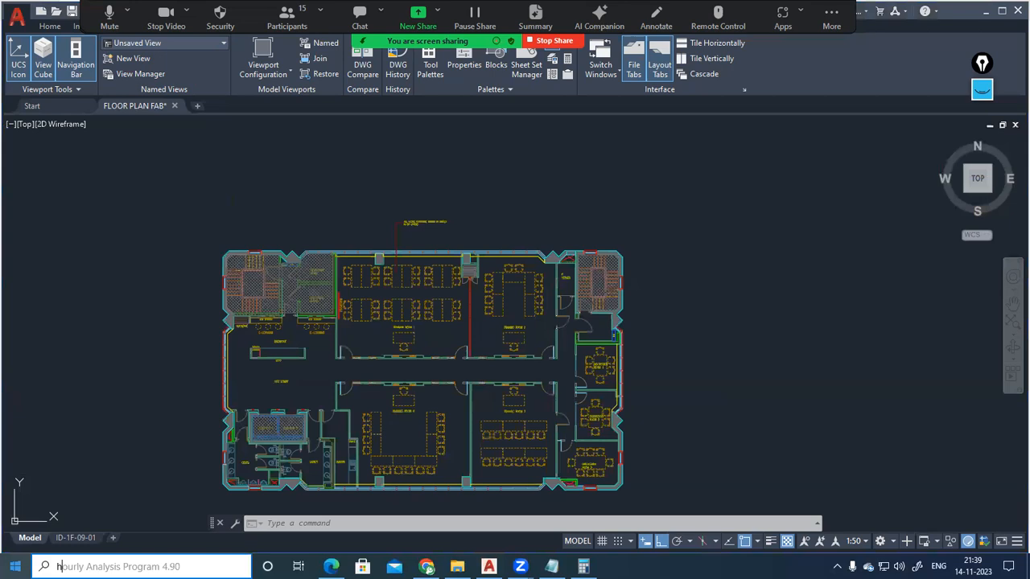
pyautogui.click(149, 210)
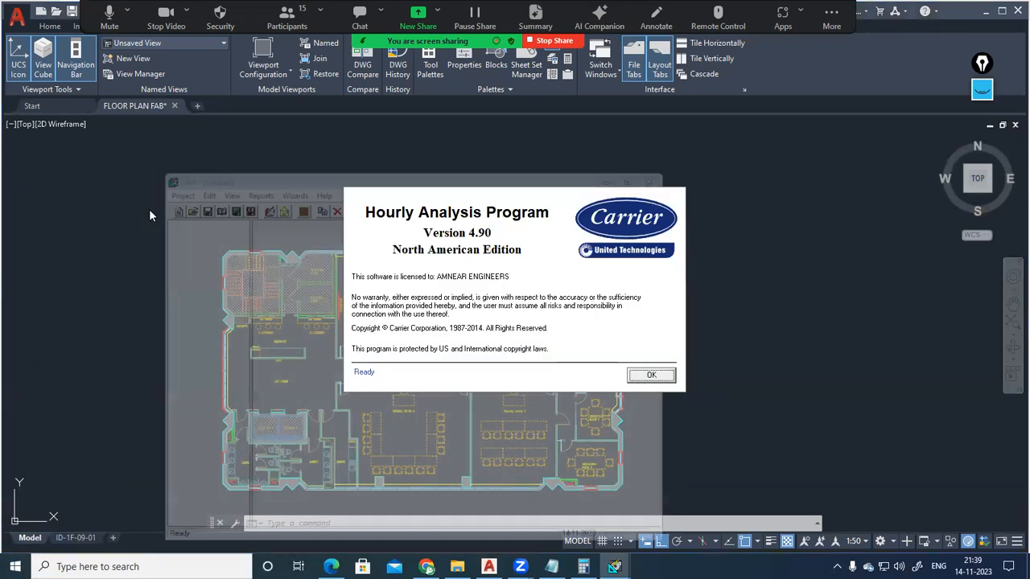
pyautogui.click(651, 377)
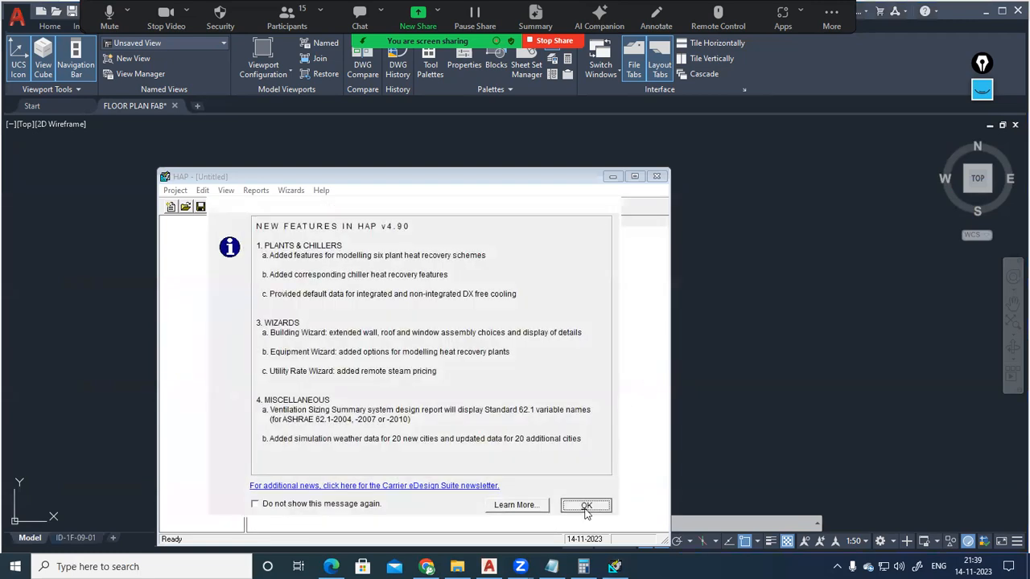
pyautogui.click(589, 503)
pyautogui.click(666, 234)
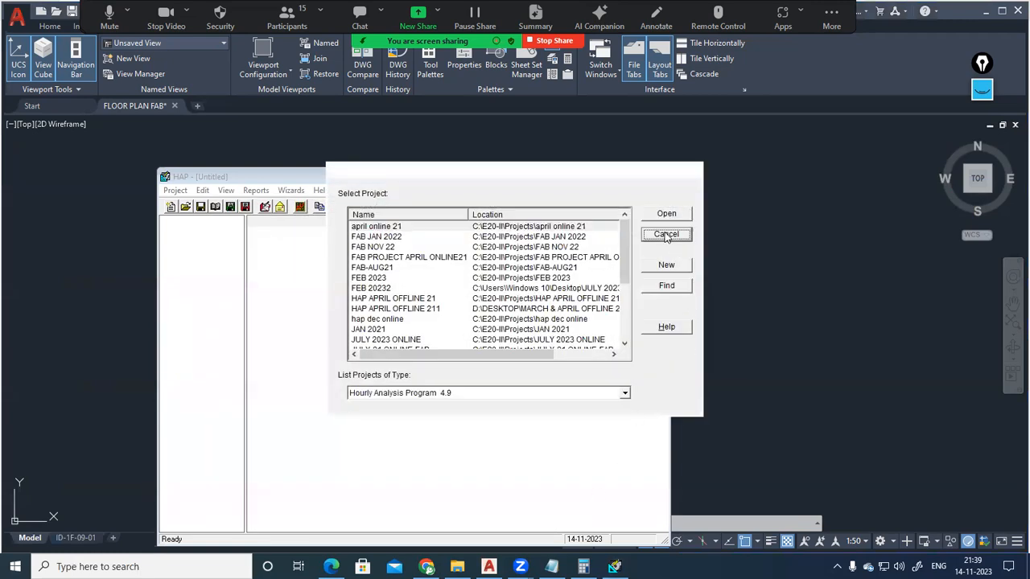
pyautogui.click(562, 211)
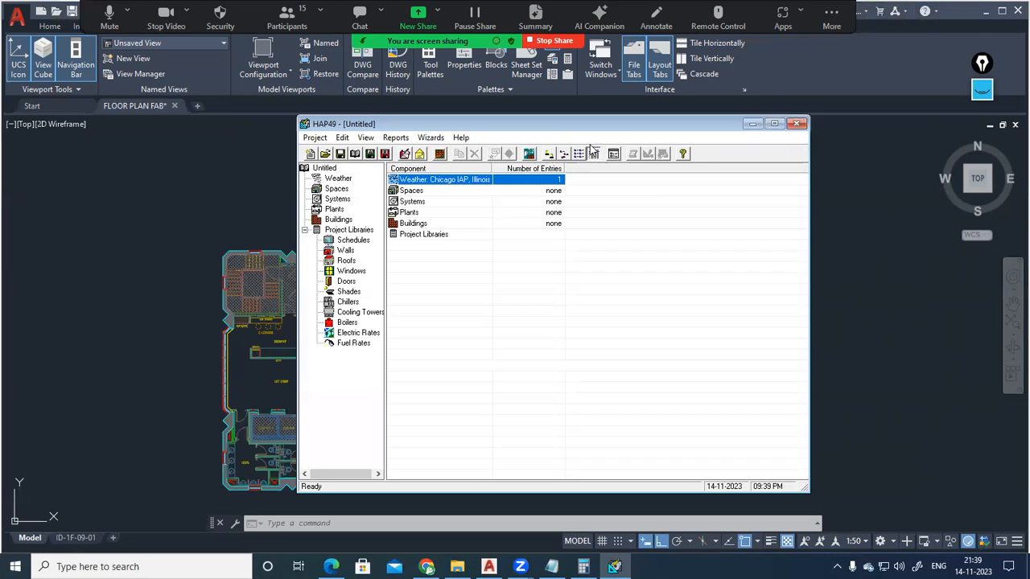
# Review the untitled project's component tree, viewing the Buildings and Plants categories.
pyautogui.click(325, 169)
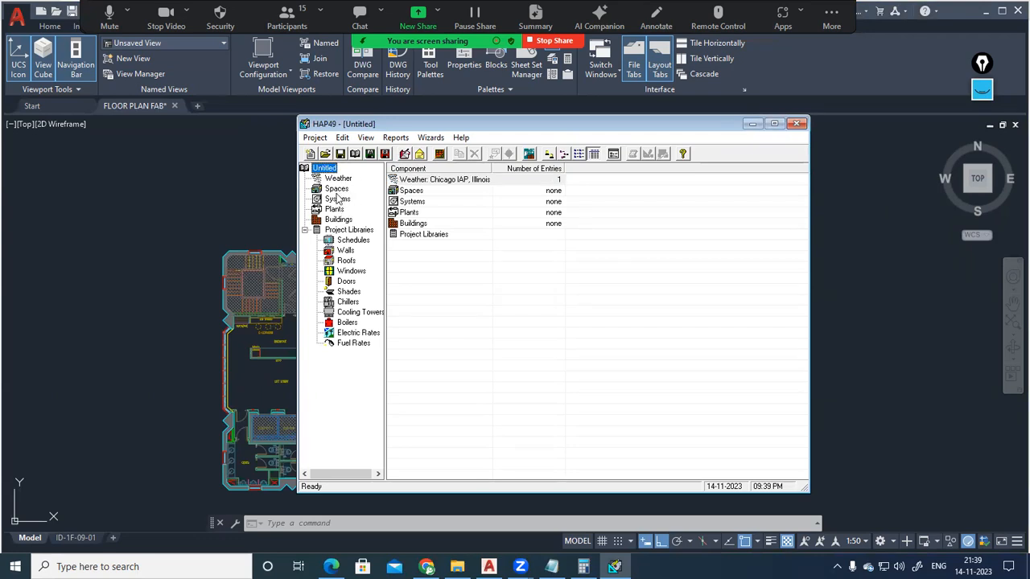
pyautogui.click(338, 220)
pyautogui.click(335, 209)
pyautogui.click(338, 220)
pyautogui.click(335, 209)
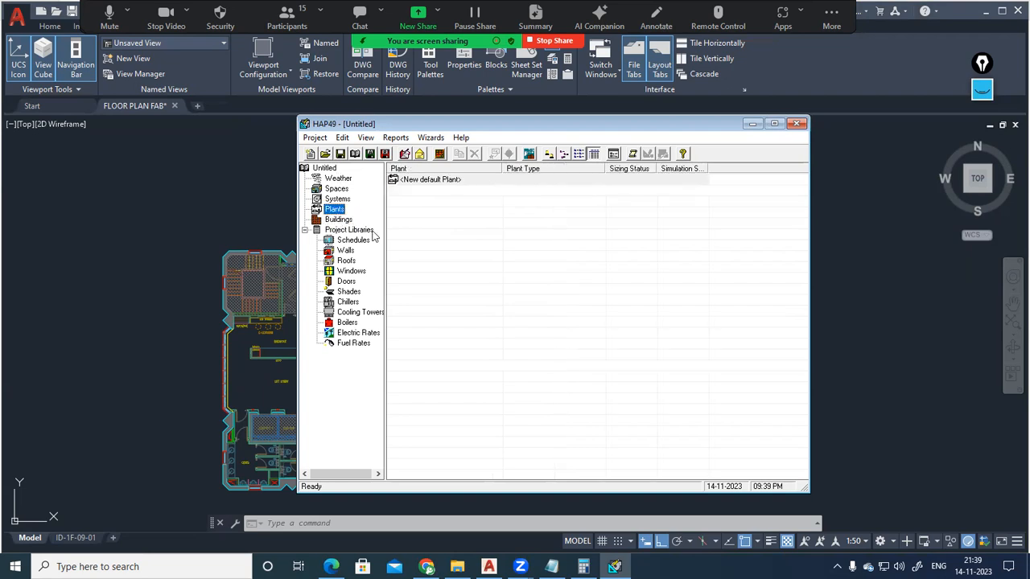
# Review the project libraries, pointing out the Walls, Roofs and Windows entries.
pyautogui.click(356, 233)
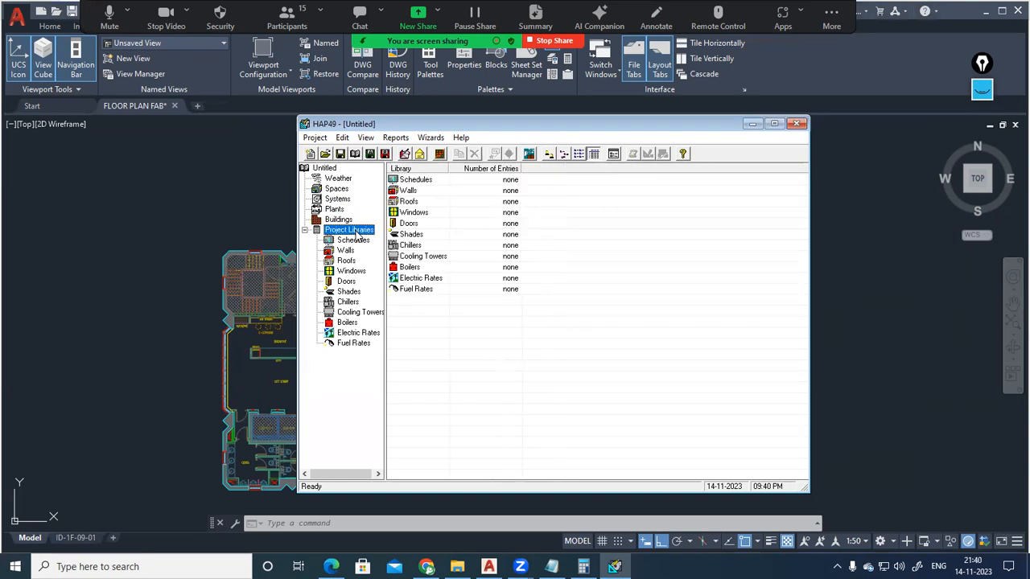
pyautogui.click(412, 192)
pyautogui.click(413, 201)
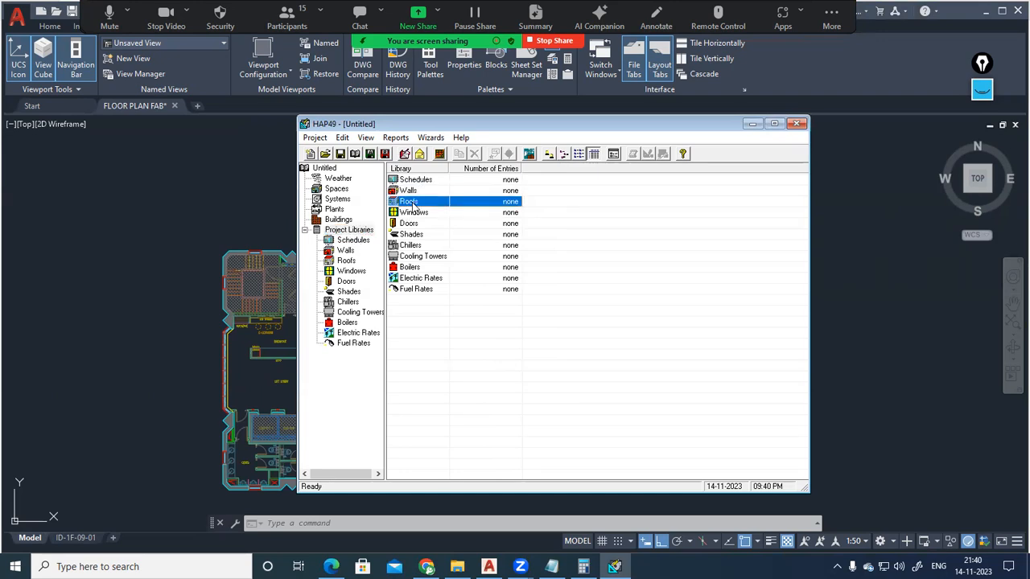
pyautogui.click(415, 212)
pyautogui.click(411, 194)
pyautogui.click(414, 213)
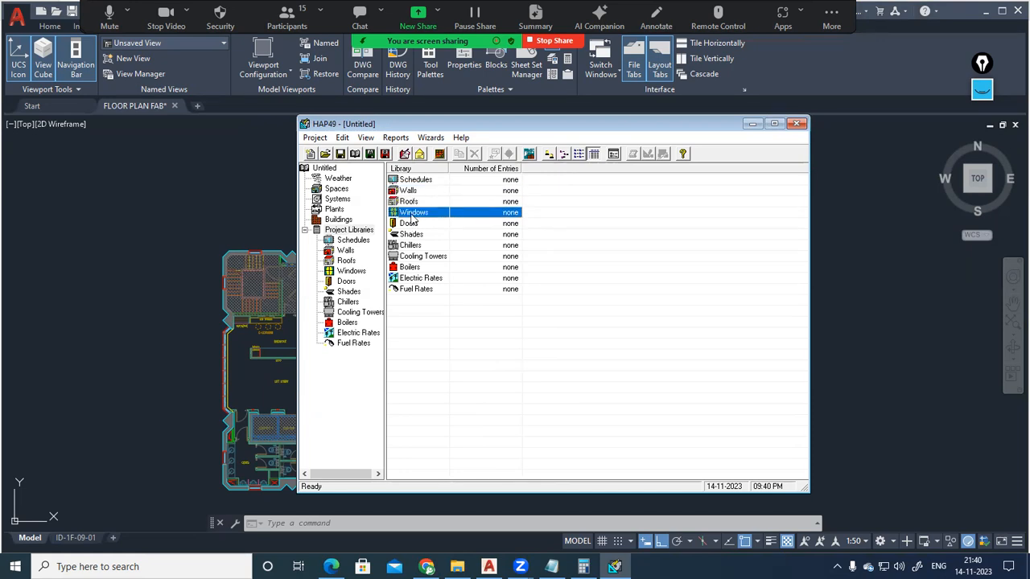
# Display the project's Weather category and select its weather properties entry.
pyautogui.click(328, 170)
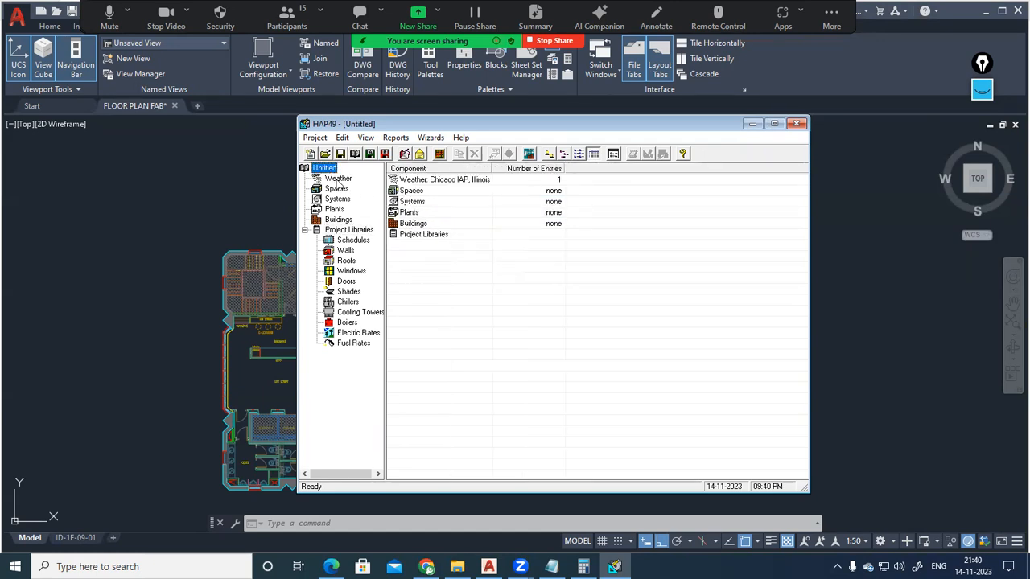
pyautogui.click(338, 178)
pyautogui.click(435, 185)
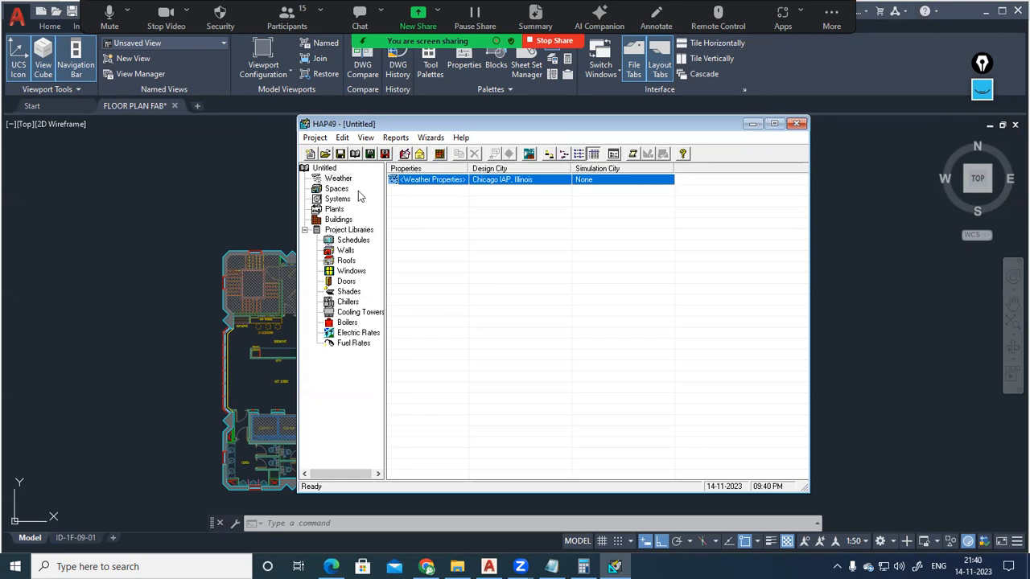
pyautogui.click(316, 137)
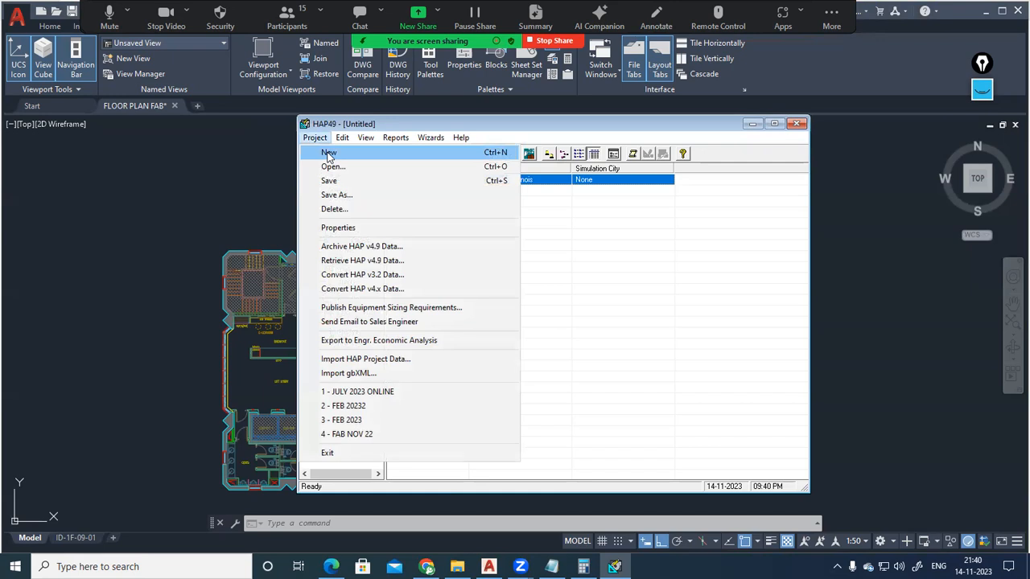
pyautogui.click(584, 226)
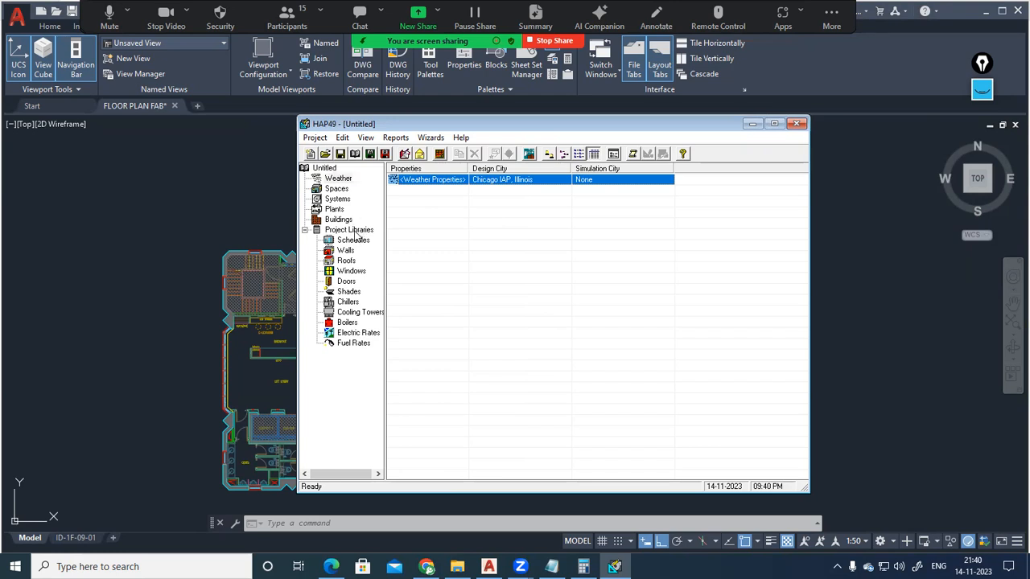
pyautogui.click(317, 139)
pyautogui.click(537, 252)
pyautogui.click(312, 139)
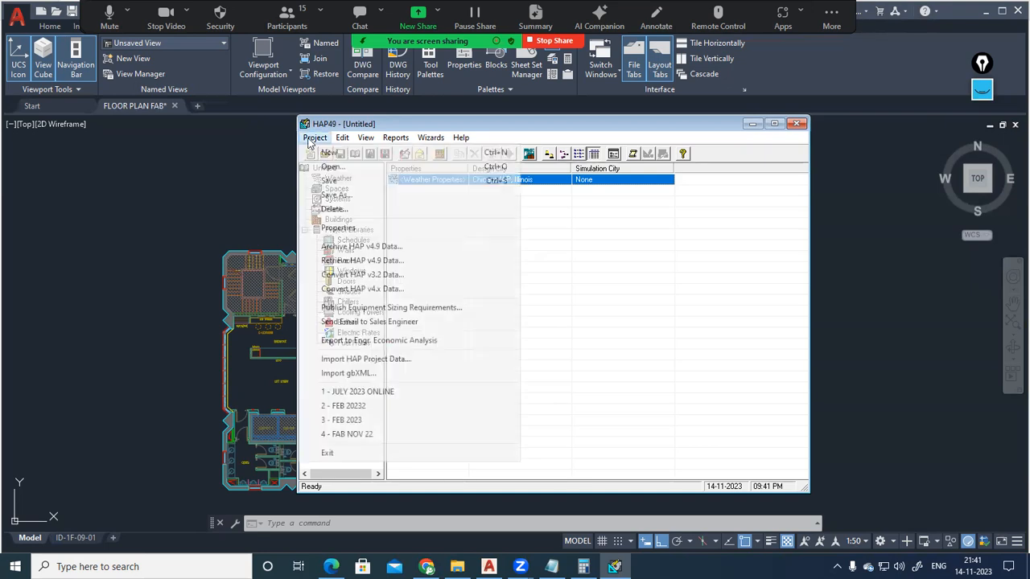
pyautogui.click(738, 297)
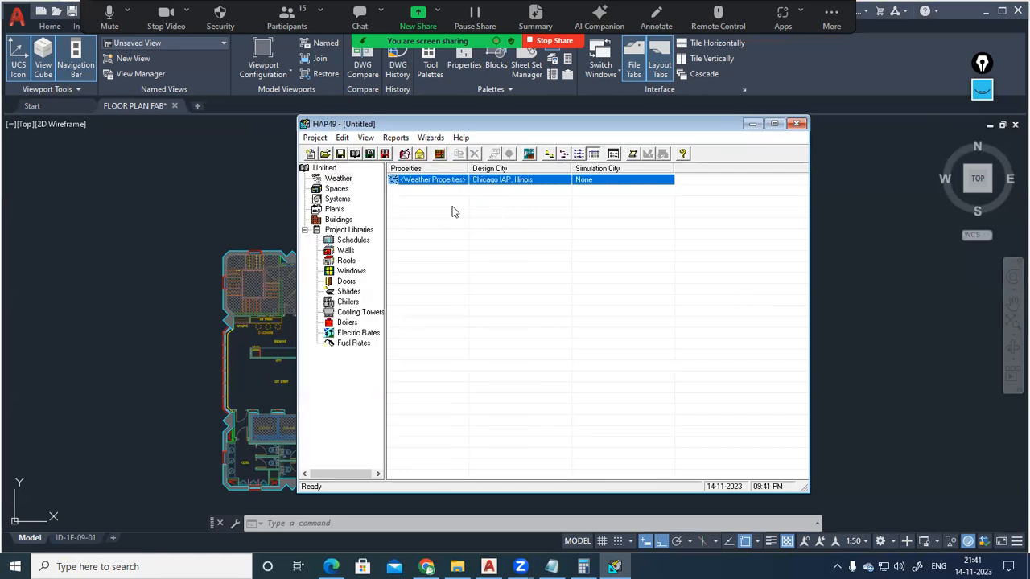
# Start a new project and review its General and Project preferences.
pyautogui.click(310, 154)
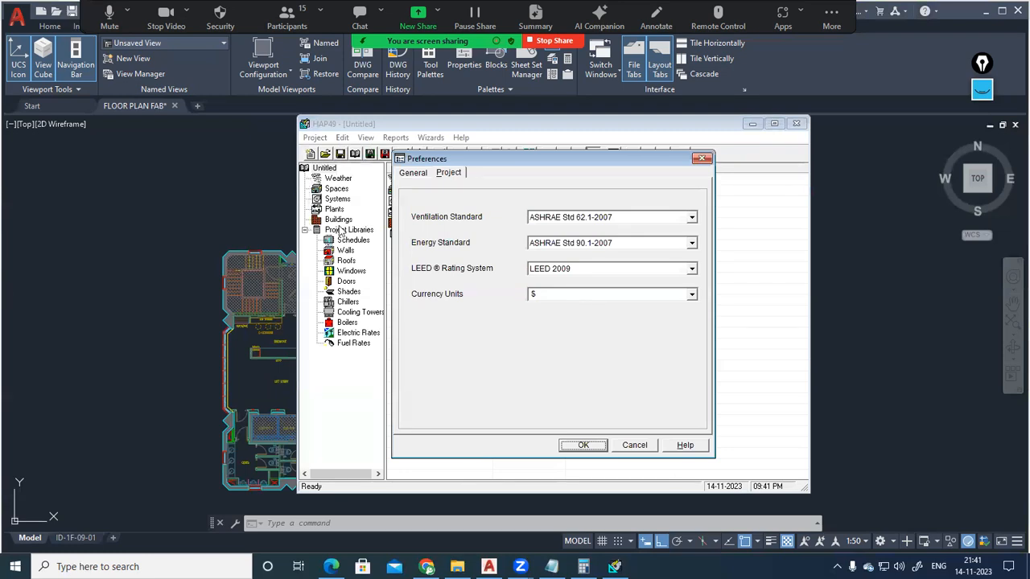
pyautogui.click(415, 175)
pyautogui.click(436, 174)
pyautogui.click(416, 176)
pyautogui.click(450, 173)
pyautogui.click(423, 175)
pyautogui.click(450, 175)
pyautogui.click(415, 175)
pyautogui.click(448, 174)
pyautogui.click(413, 174)
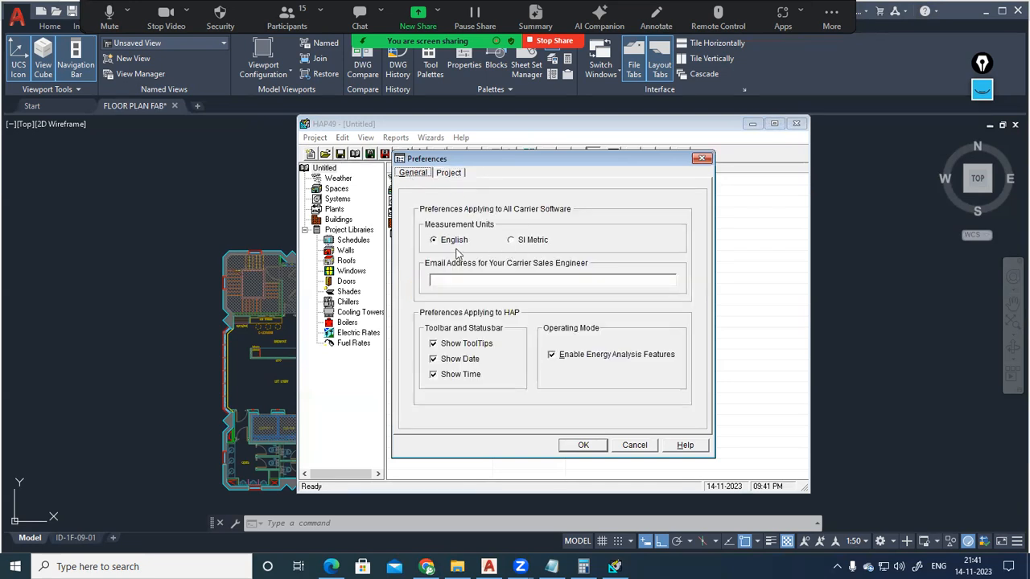
# Set the measurement units to SI Metric, keeping the energy analysis features enabled.
pyautogui.click(513, 247)
pyautogui.click(554, 360)
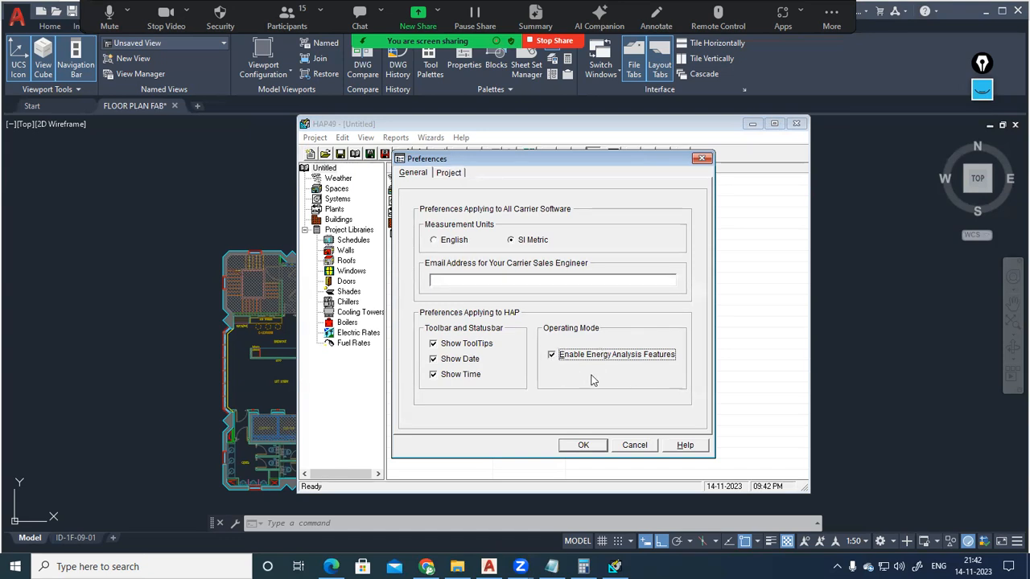
pyautogui.click(419, 179)
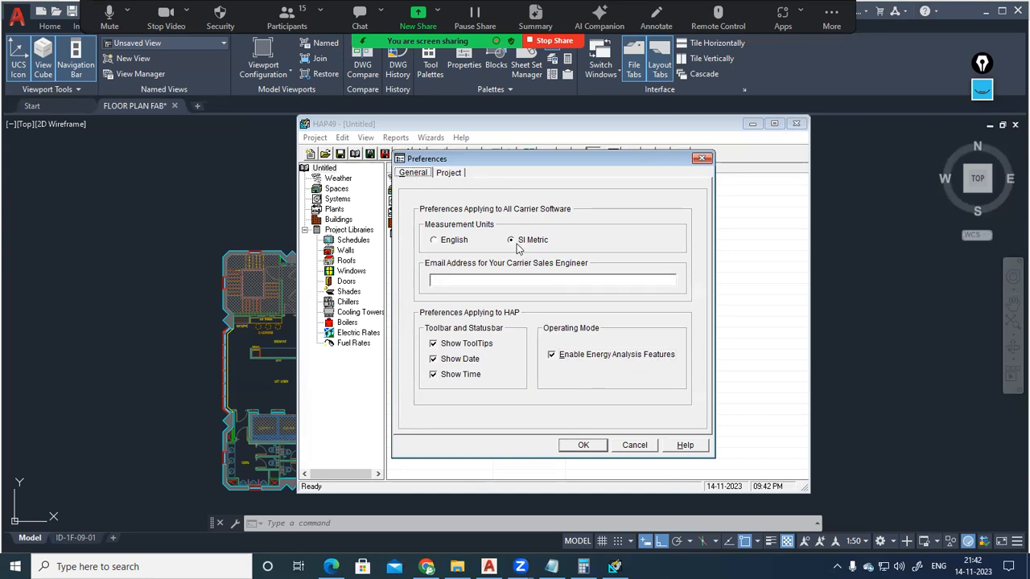
# Set the ventilation standard to ASHRAE Std 62.1-2010 and the energy standard to ASHRAE Std 90.1-2010, and accept the preferences.
pyautogui.click(451, 174)
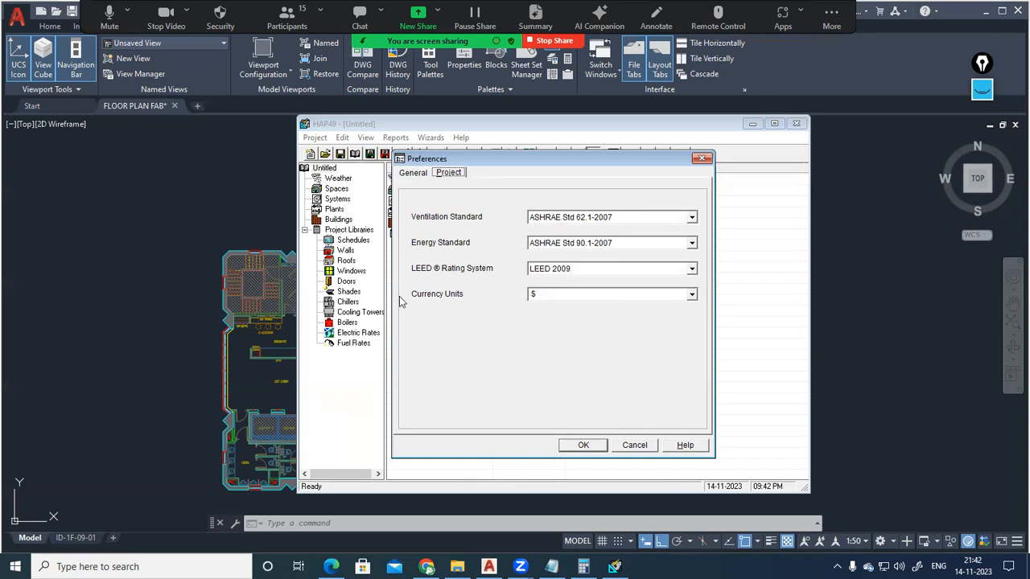
pyautogui.click(691, 218)
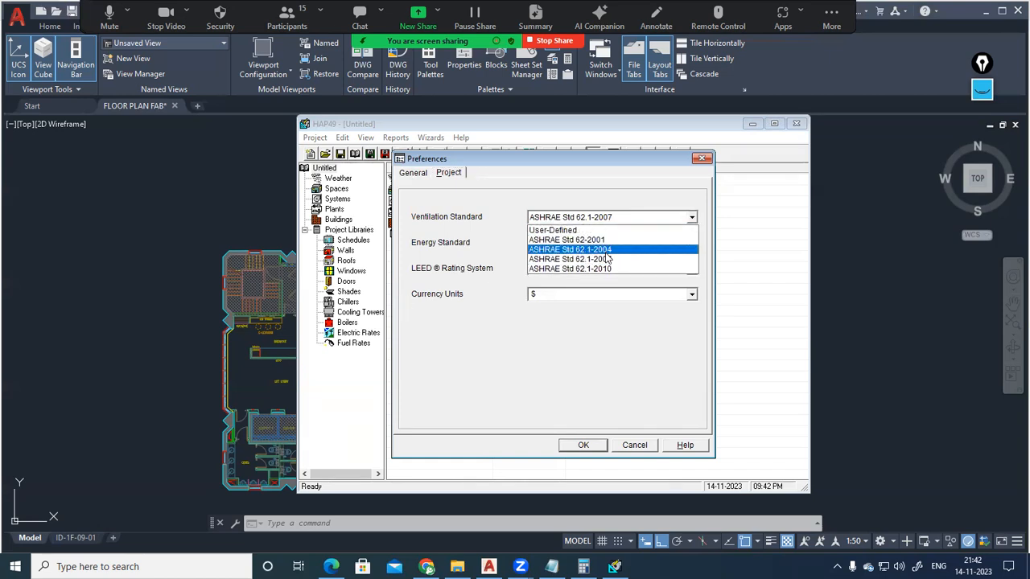
pyautogui.click(607, 270)
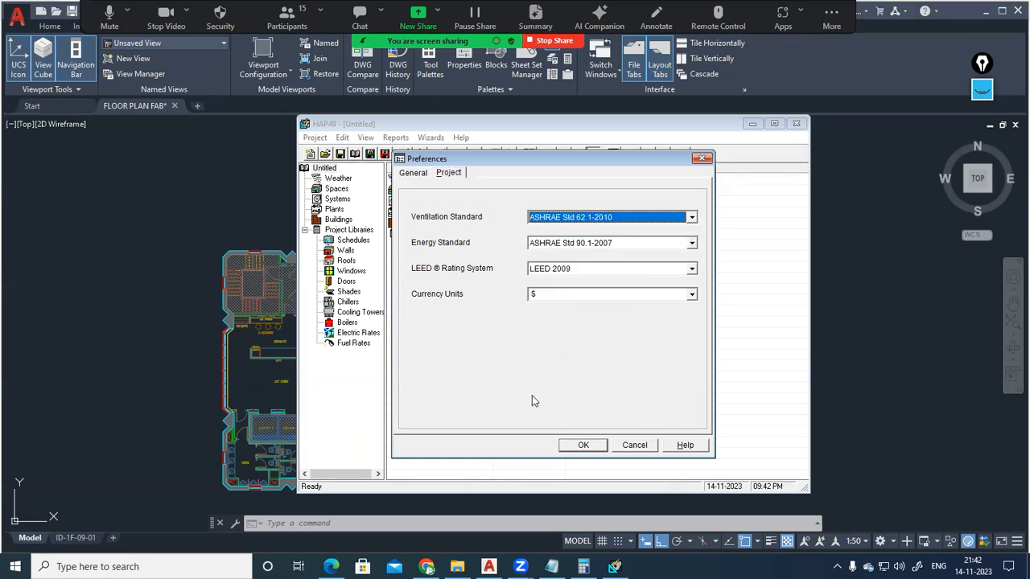
pyautogui.click(694, 245)
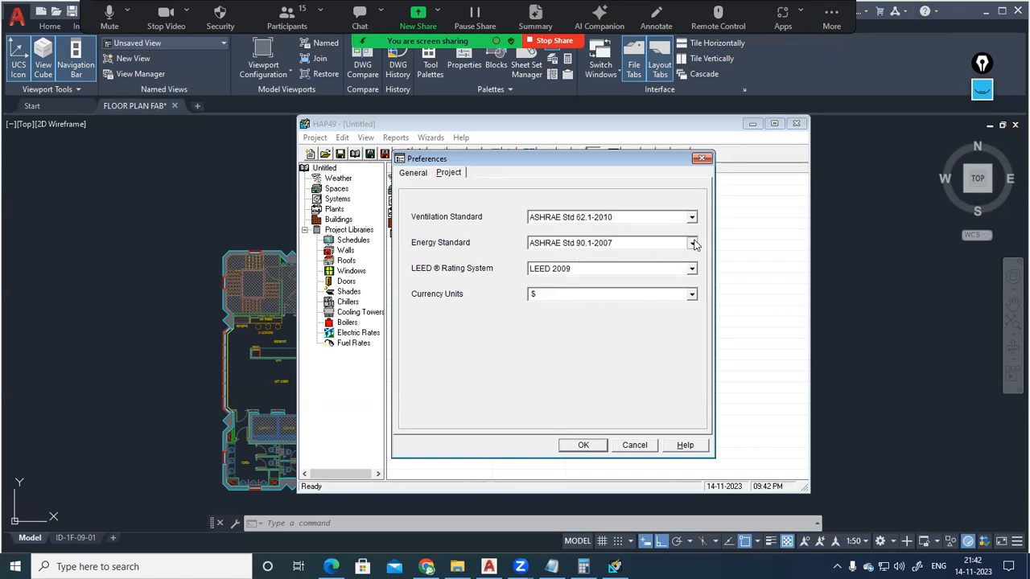
pyautogui.click(623, 277)
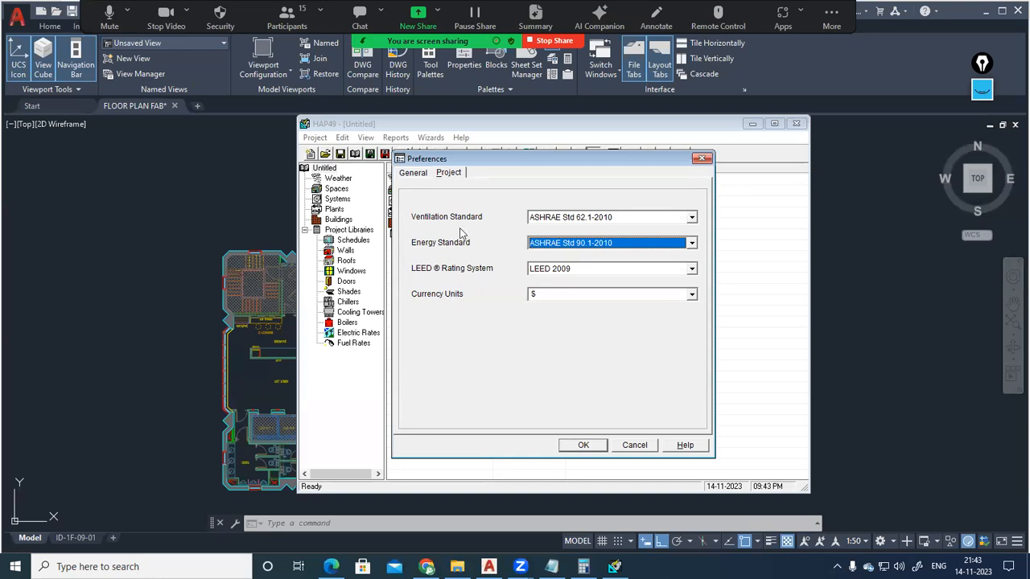
pyautogui.click(585, 445)
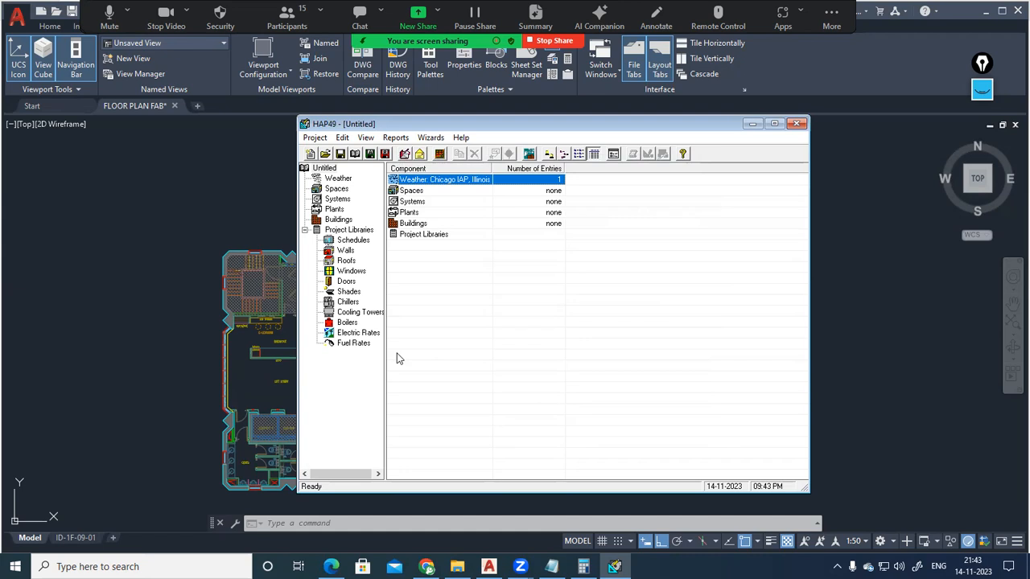
# Save the project under the name "HAP PROJECT. GCC" in the default projects folder.
pyautogui.click(340, 154)
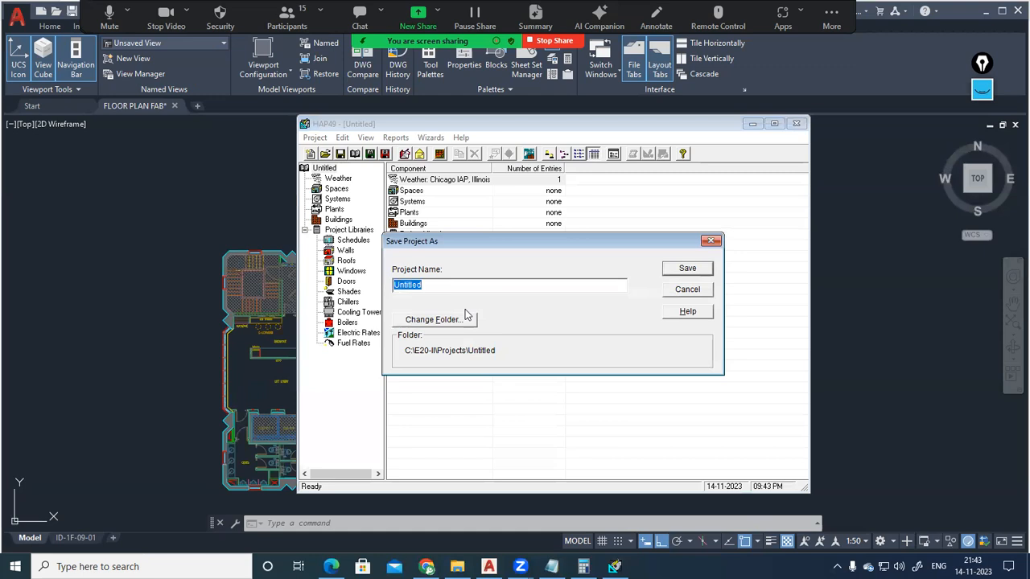
pyautogui.write('HAP PROJEC')
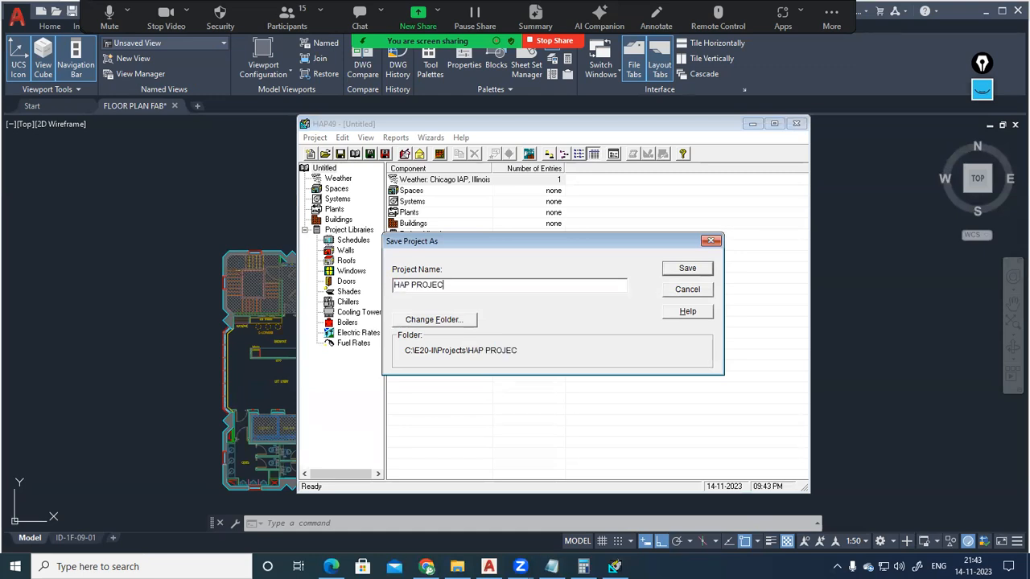
pyautogui.write('T. GCC')
pyautogui.click(692, 274)
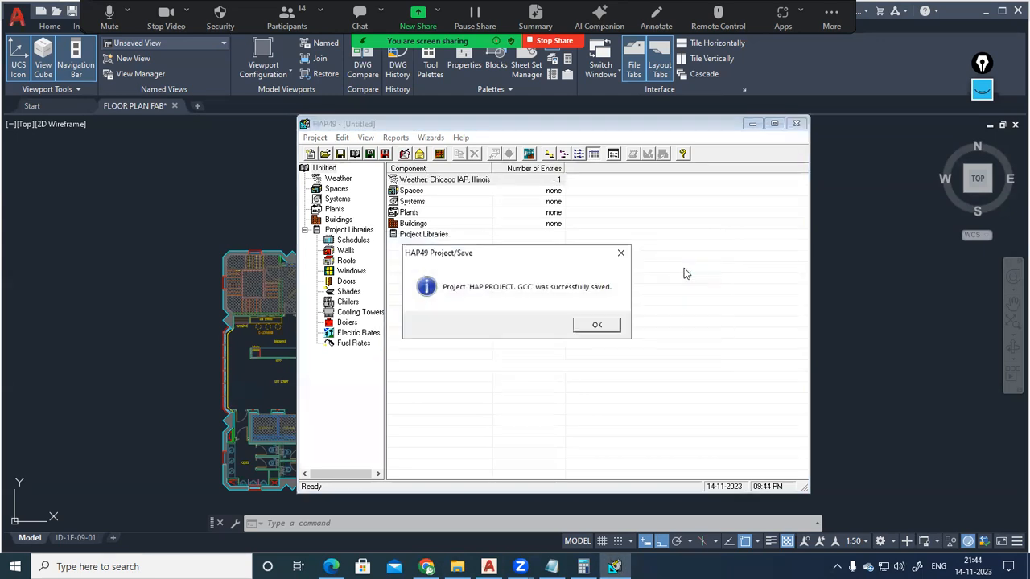
pyautogui.click(598, 326)
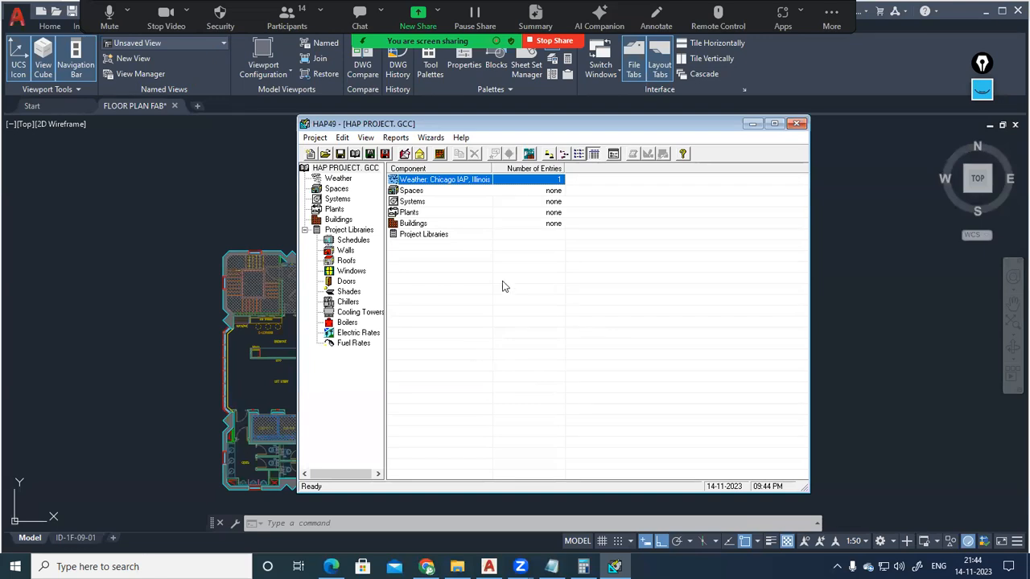
# Display the project's Weather category, and switch to AutoCAD to examine the project location in the title block of layout ID-1F-09-01.
pyautogui.click(366, 170)
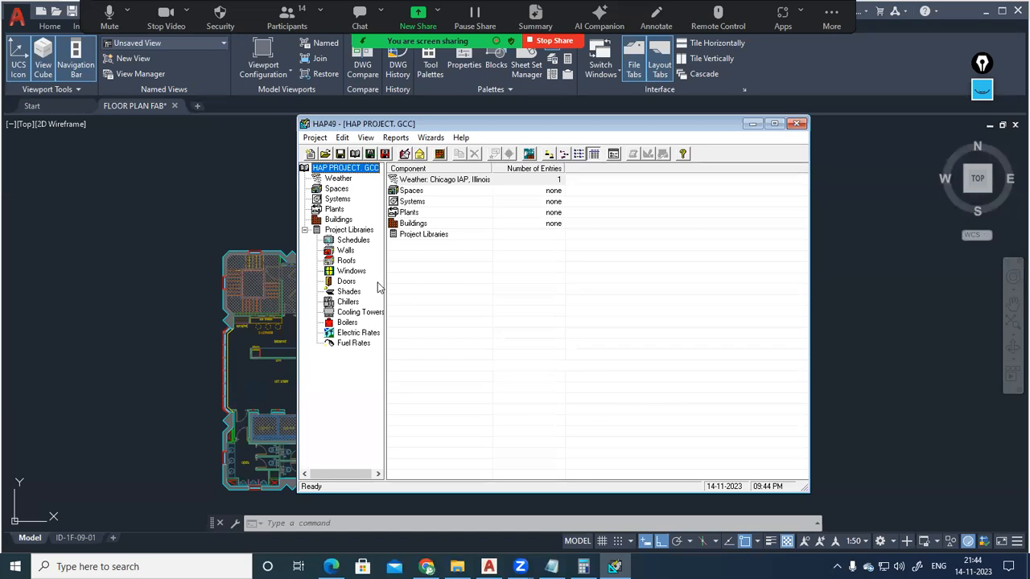
pyautogui.click(340, 178)
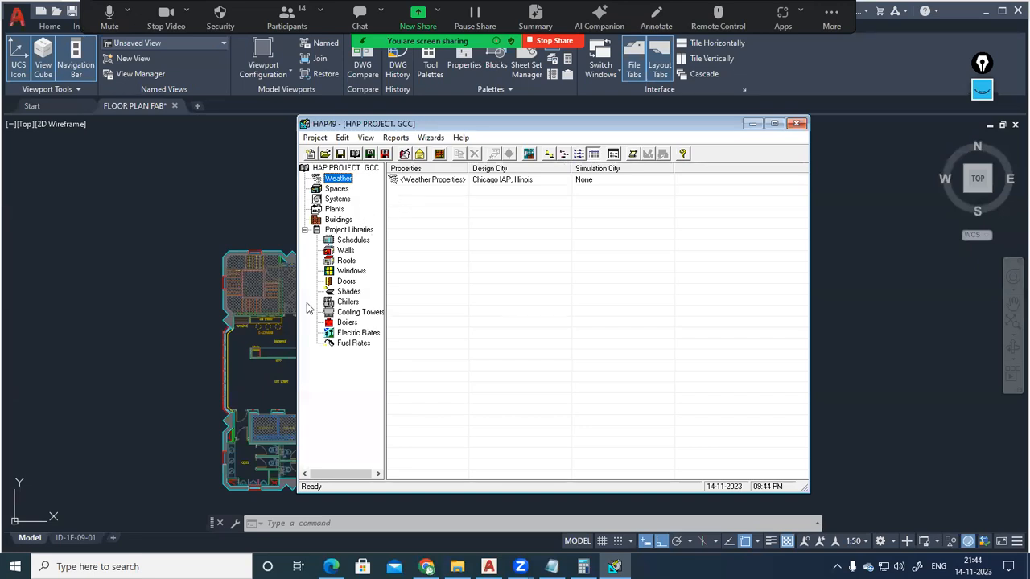
pyautogui.click(86, 532)
pyautogui.click(77, 538)
pyautogui.scroll(-2, 582, 373)
pyautogui.moveTo(582, 373); pyautogui.dragTo(524, 164)
pyautogui.scroll(10, 511, 440)
pyautogui.scroll(-2, 511, 483)
pyautogui.moveTo(510, 483); pyautogui.dragTo(476, 269)
pyautogui.moveTo(572, 311); pyautogui.dragTo(545, 200)
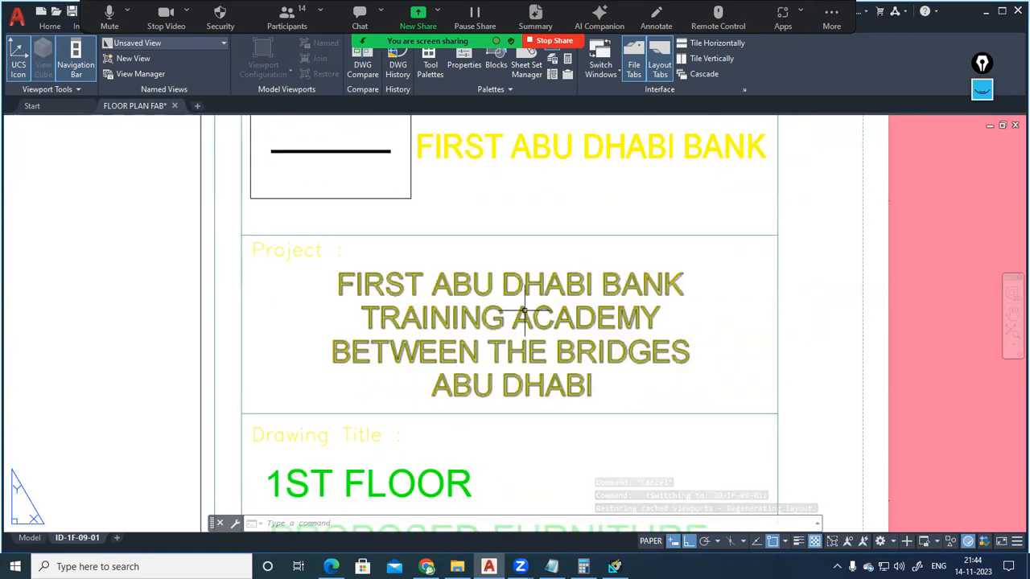
pyautogui.scroll(-15, 524, 310)
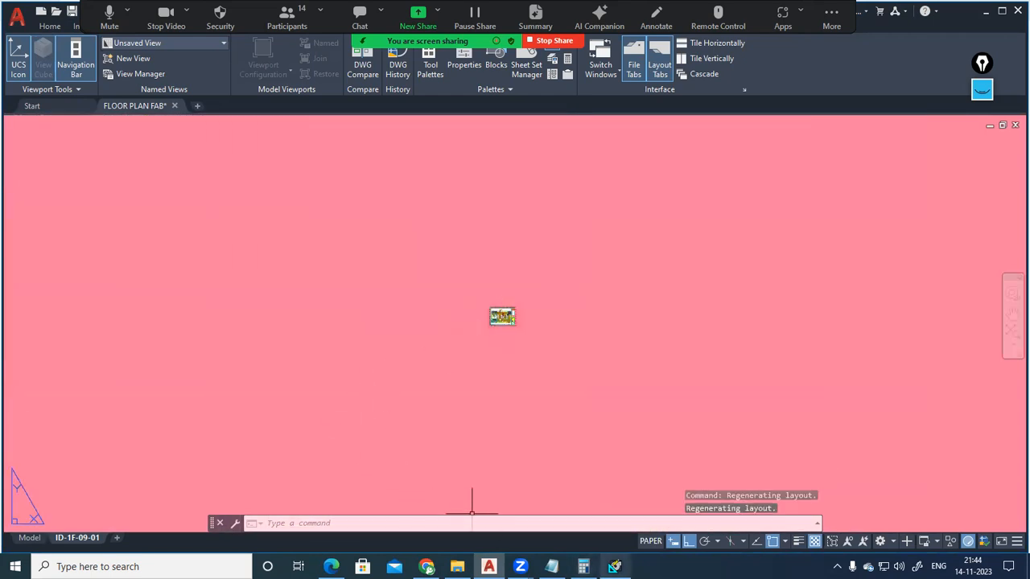
# Switch back to HAP and review the weather properties' design parameters, design temperatures, design solar and simulation data.
pyautogui.click(615, 567)
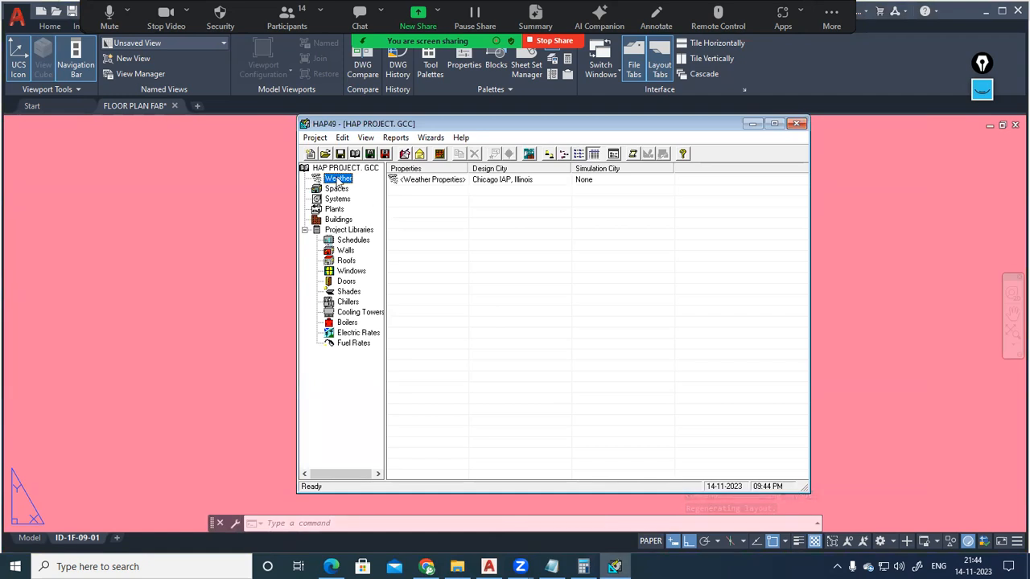
pyautogui.doubleClick(449, 182)
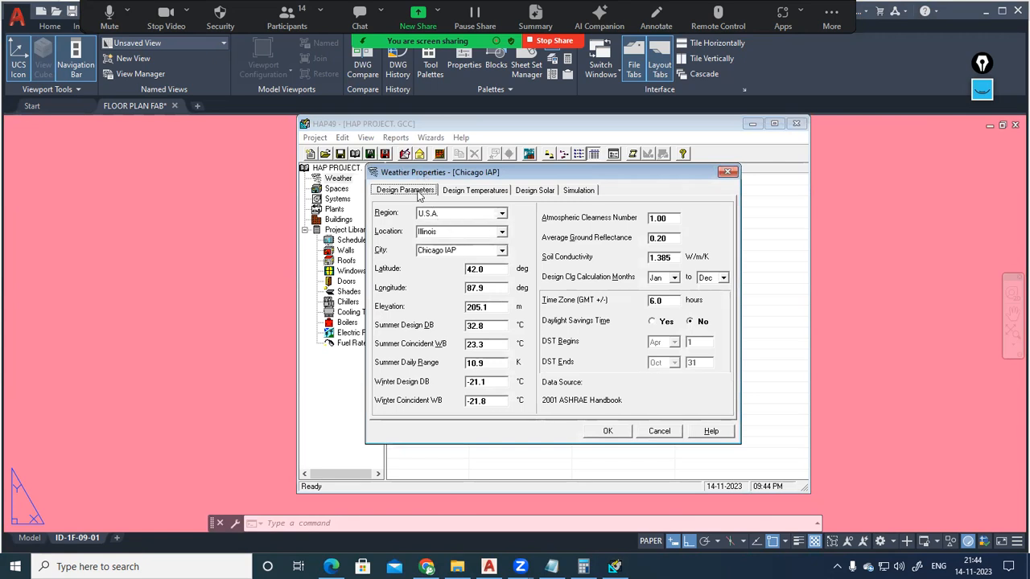
pyautogui.click(486, 191)
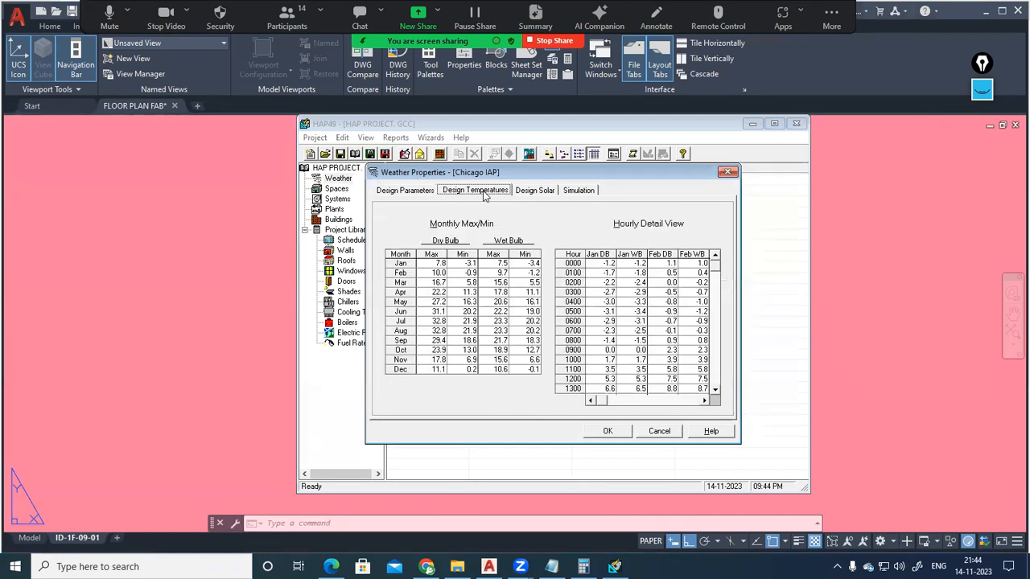
pyautogui.click(535, 193)
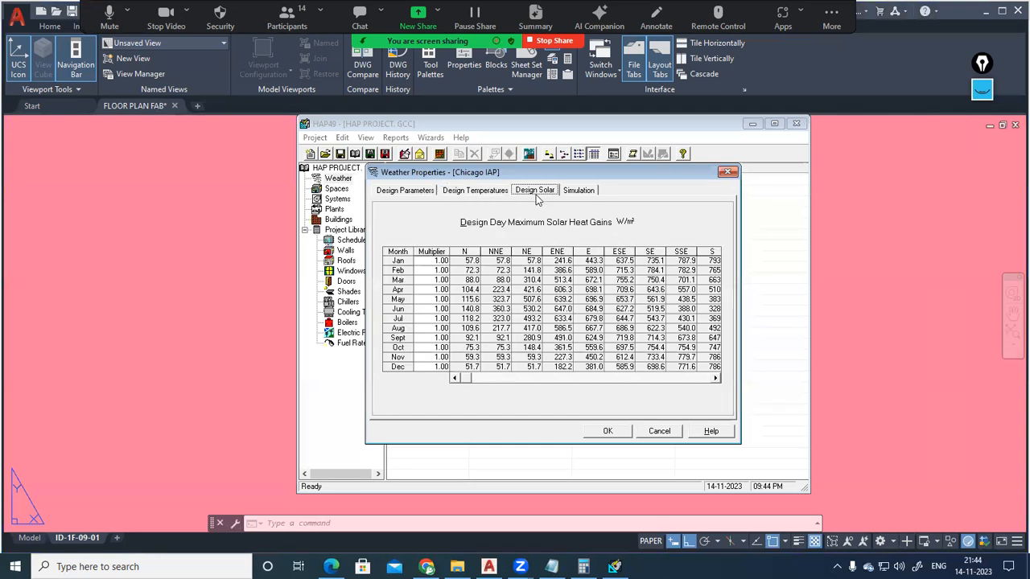
pyautogui.click(585, 193)
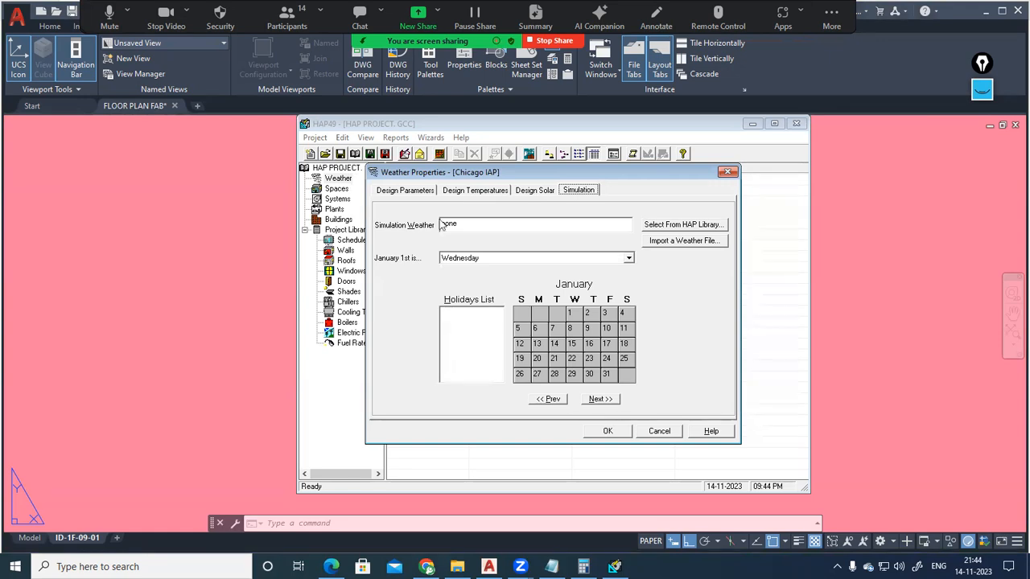
pyautogui.click(405, 191)
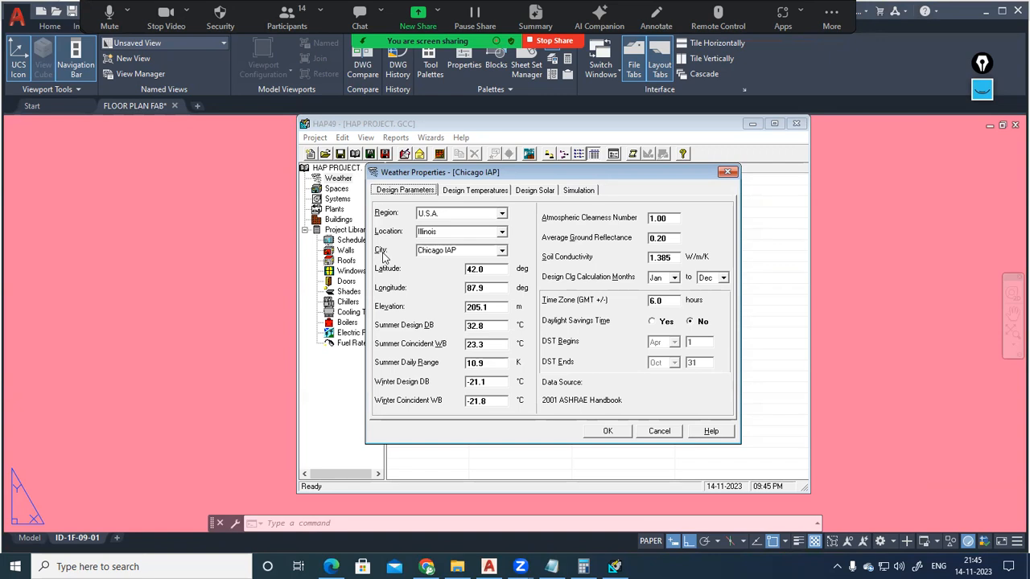
# Set the weather region to Middle East, the location to United Arab Emirates and the city to Abu Dhabi.
pyautogui.click(558, 75)
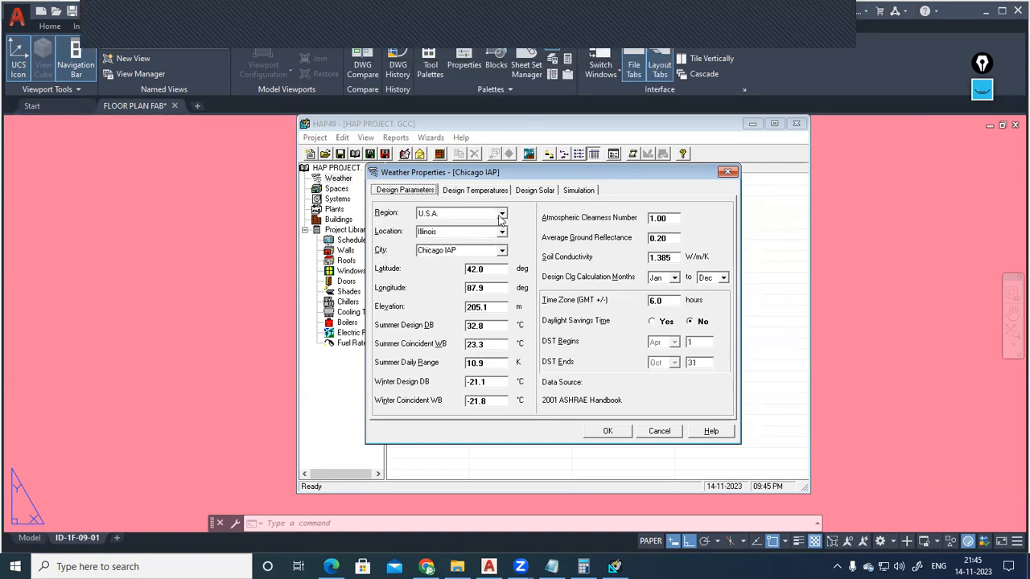
pyautogui.click(502, 213)
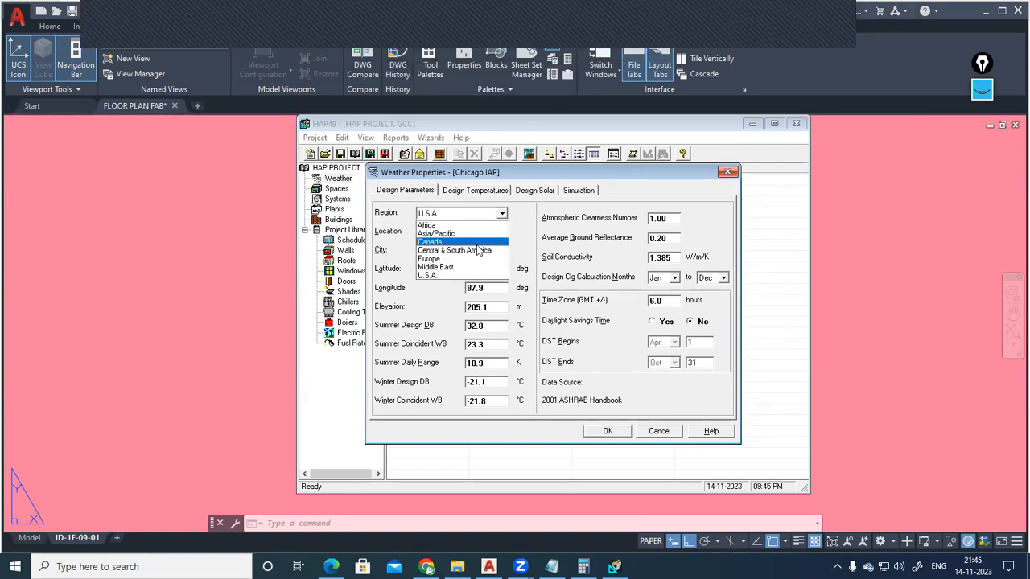
pyautogui.click(452, 266)
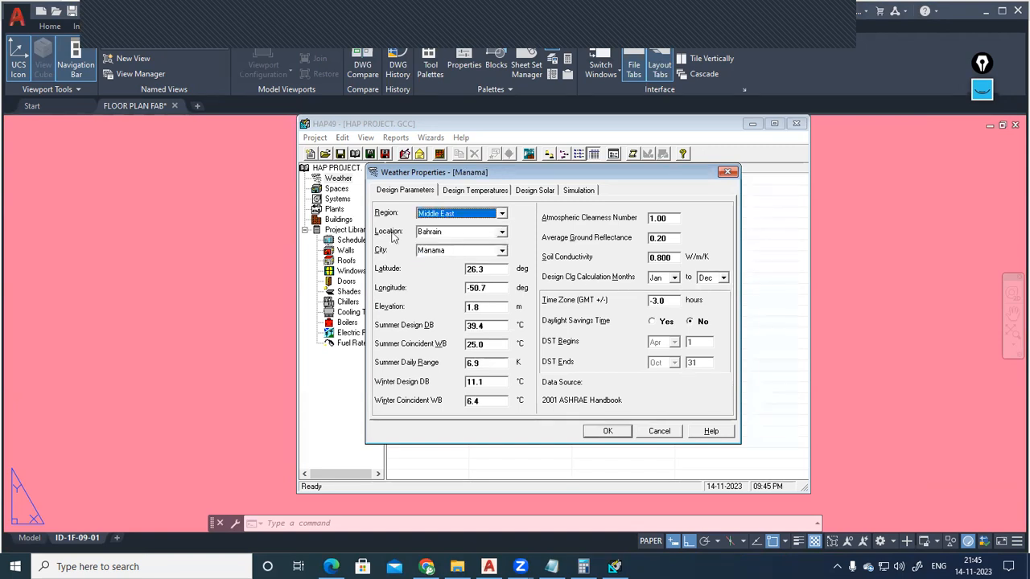
pyautogui.click(502, 231)
pyautogui.scroll(-3, 459, 281)
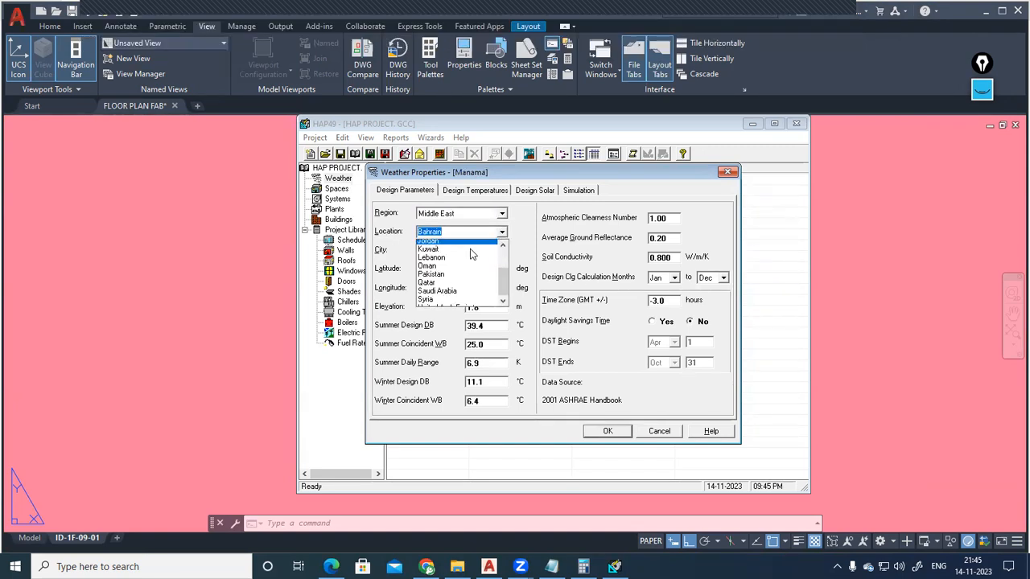
pyautogui.click(462, 304)
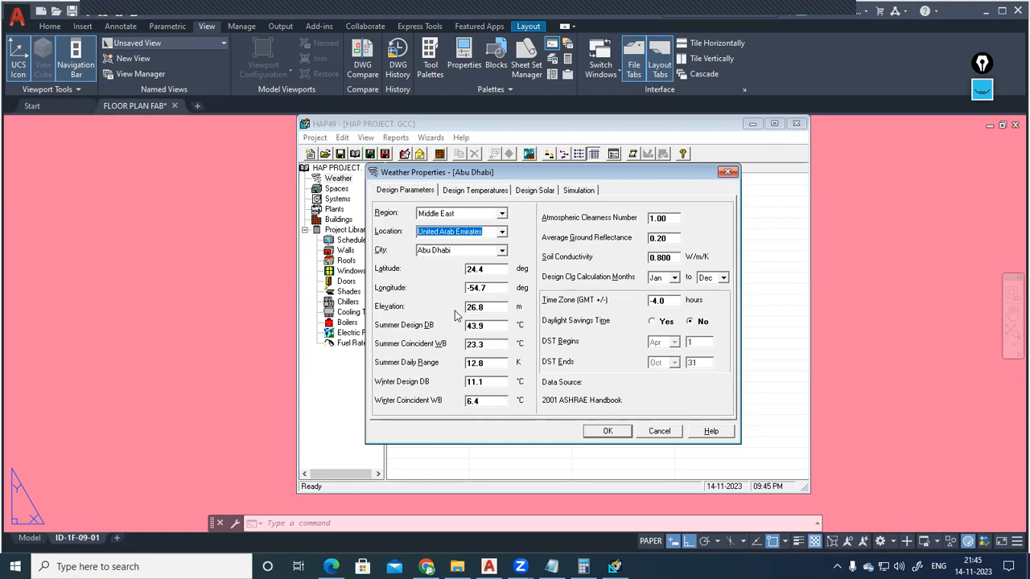
pyautogui.click(504, 250)
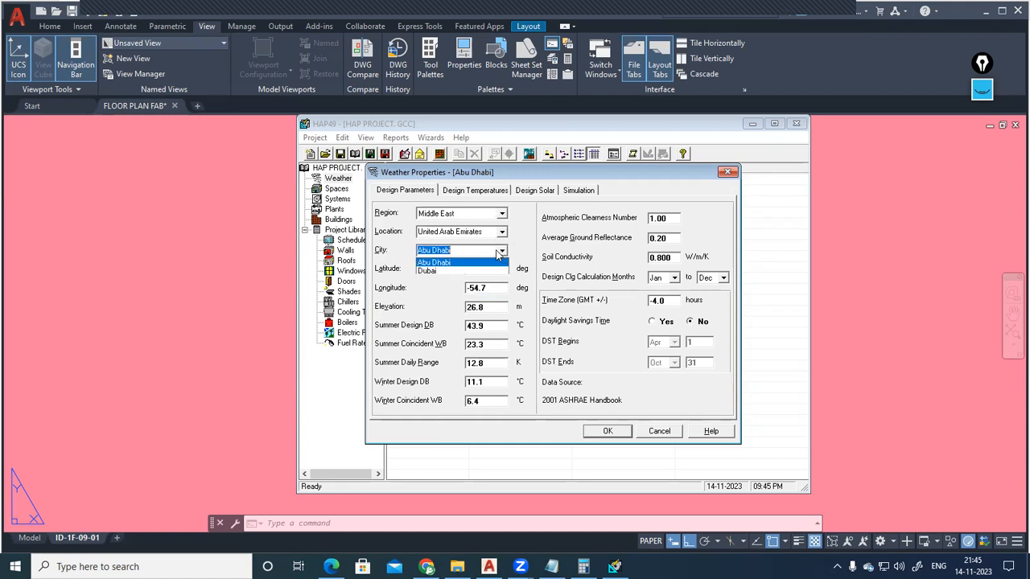
pyautogui.click(438, 264)
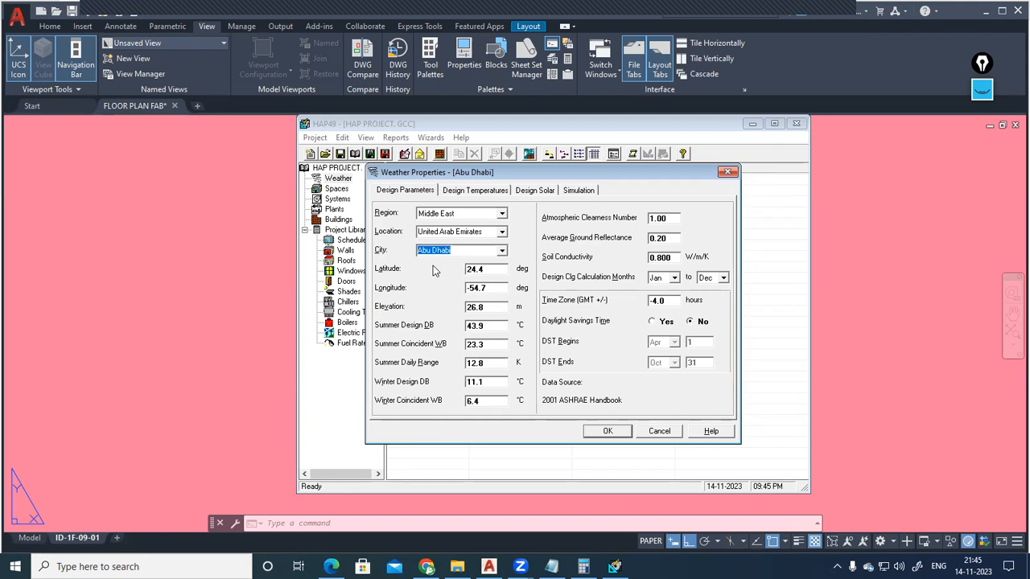
# Check the city list and examine the Summer Design DB and Winter Design DB fields for Abu Dhabi.
pyautogui.click(501, 251)
pyautogui.click(501, 252)
pyautogui.click(476, 326)
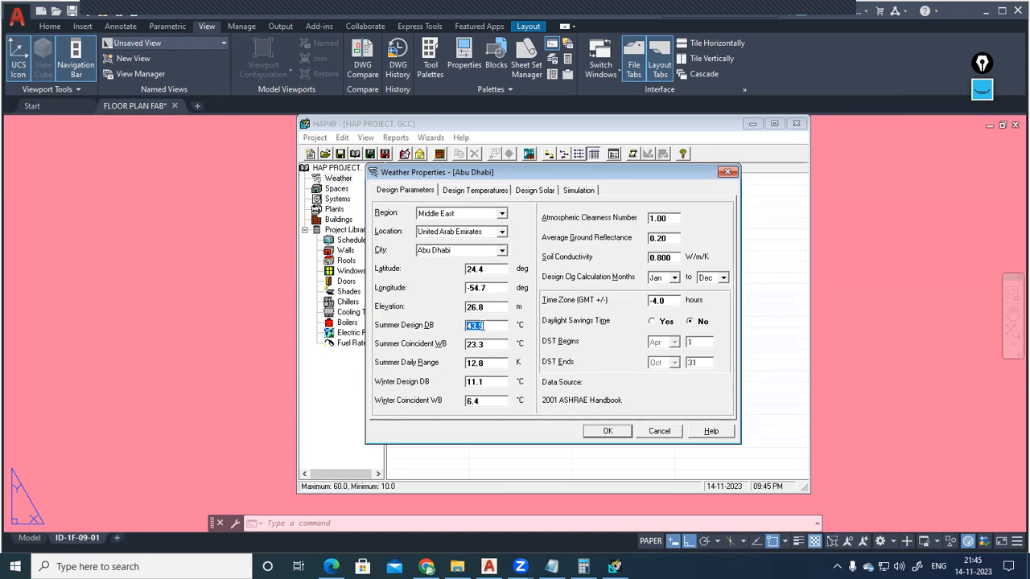
pyautogui.click(476, 383)
pyautogui.click(486, 327)
pyautogui.click(479, 385)
# Move the weather properties dialog aside and sketch a globe with crossing vertical and horizontal lines using the screen annotation pen.
pyautogui.moveTo(530, 178); pyautogui.dragTo(208, 166)
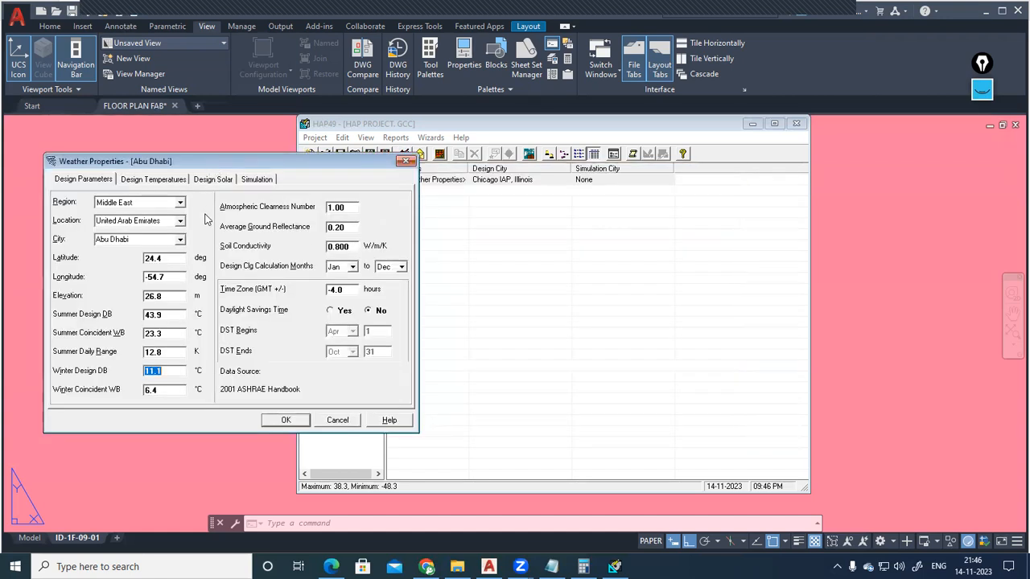
pyautogui.click(983, 90)
pyautogui.click(984, 227)
pyautogui.click(989, 306)
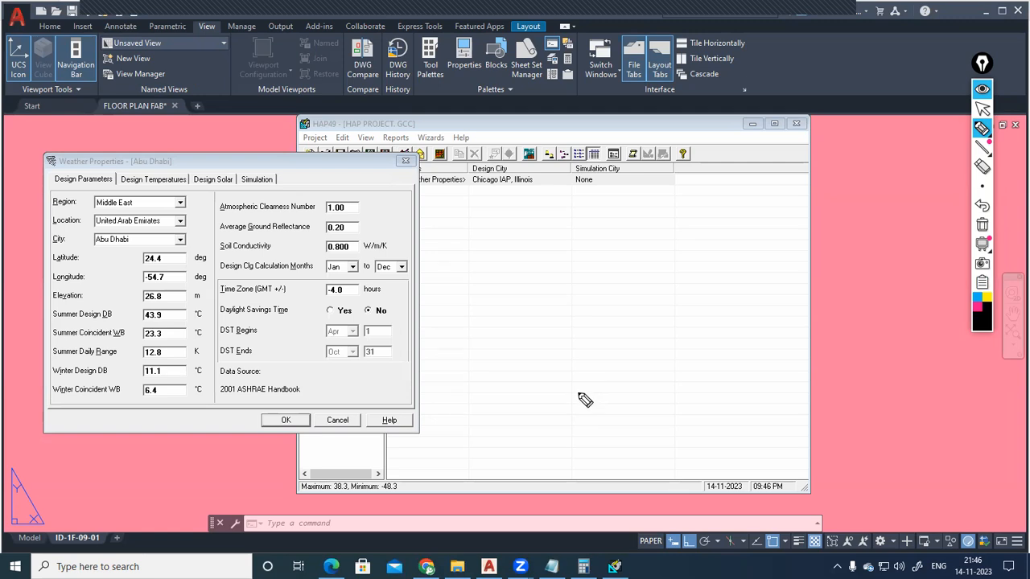
pyautogui.moveTo(589, 239)
pyautogui.mouseDown()
pyautogui.moveTo(579, 334)
pyautogui.moveTo(603, 343)
pyautogui.moveTo(661, 223)
pyautogui.mouseUp()
pyautogui.moveTo(745, 304)
pyautogui.mouseDown()
pyautogui.moveTo(676, 348)
pyautogui.moveTo(598, 346)
pyautogui.mouseUp()
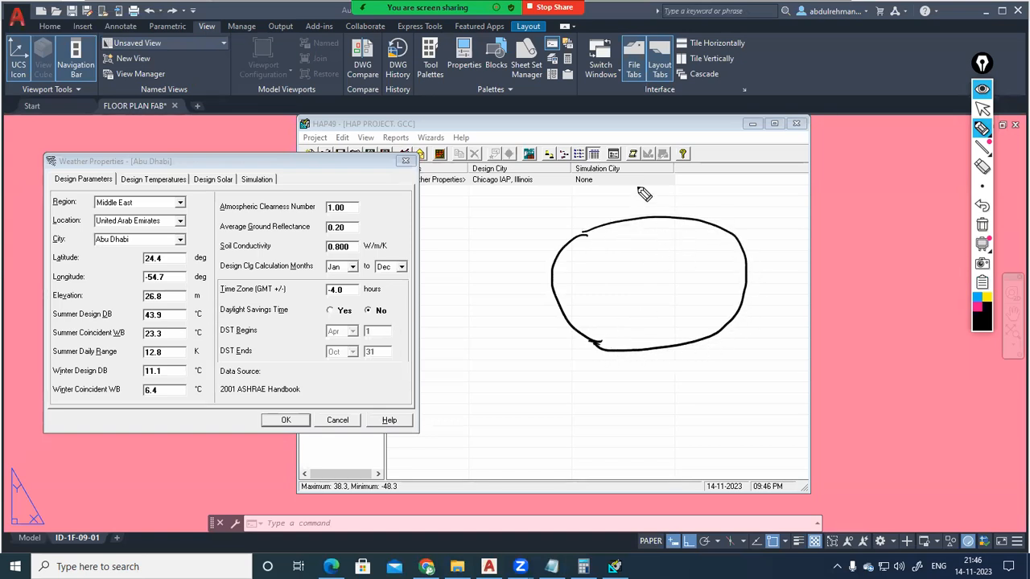
pyautogui.moveTo(644, 170); pyautogui.dragTo(667, 396)
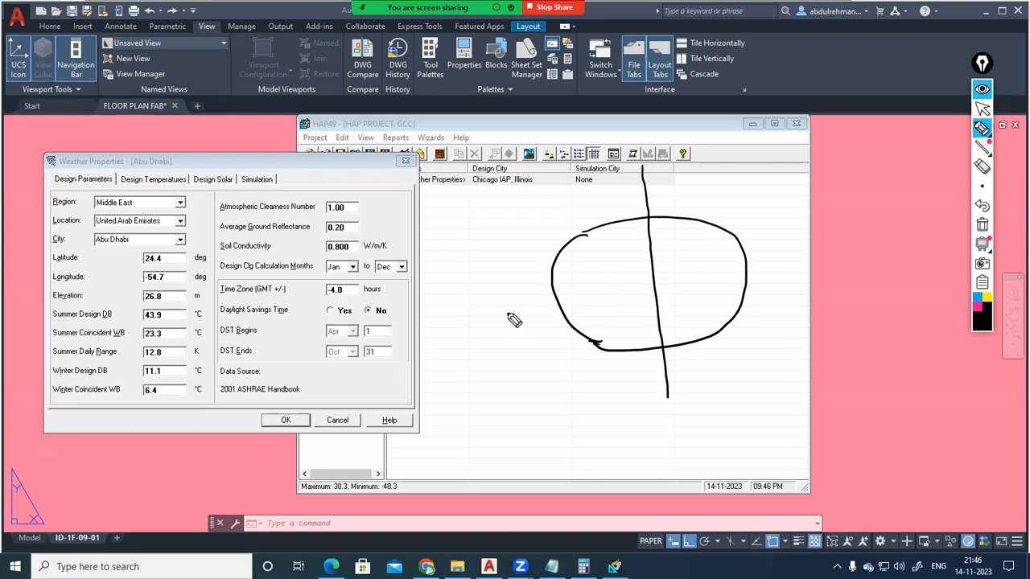
pyautogui.moveTo(473, 317); pyautogui.dragTo(831, 254)
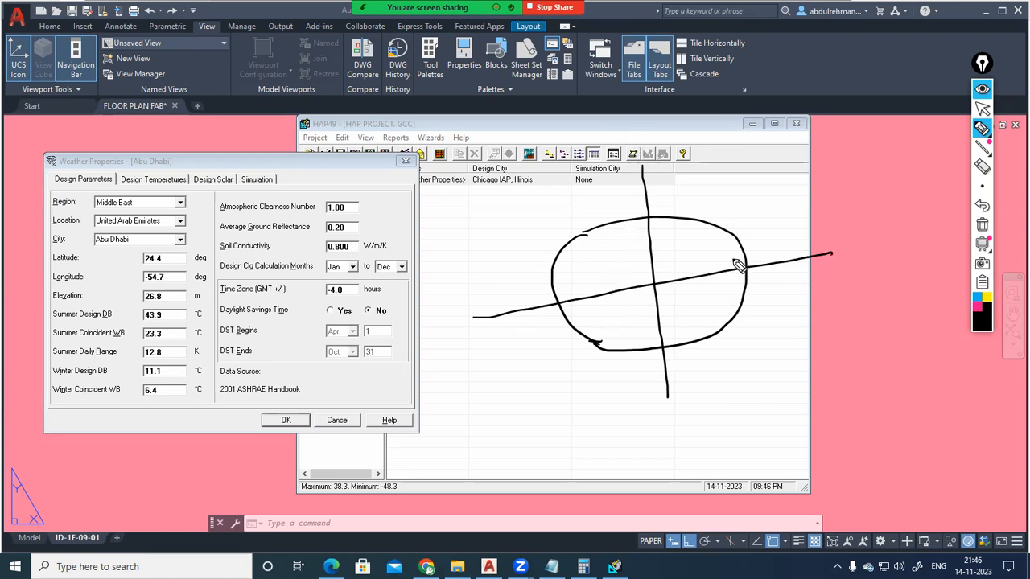
# Label the sketch's horizontal line "Latitude" and add short handwritten marks beside the horizontal and vertical lines.
pyautogui.moveTo(847, 240)
pyautogui.mouseDown()
pyautogui.moveTo(854, 253)
pyautogui.moveTo(917, 231)
pyautogui.mouseUp()
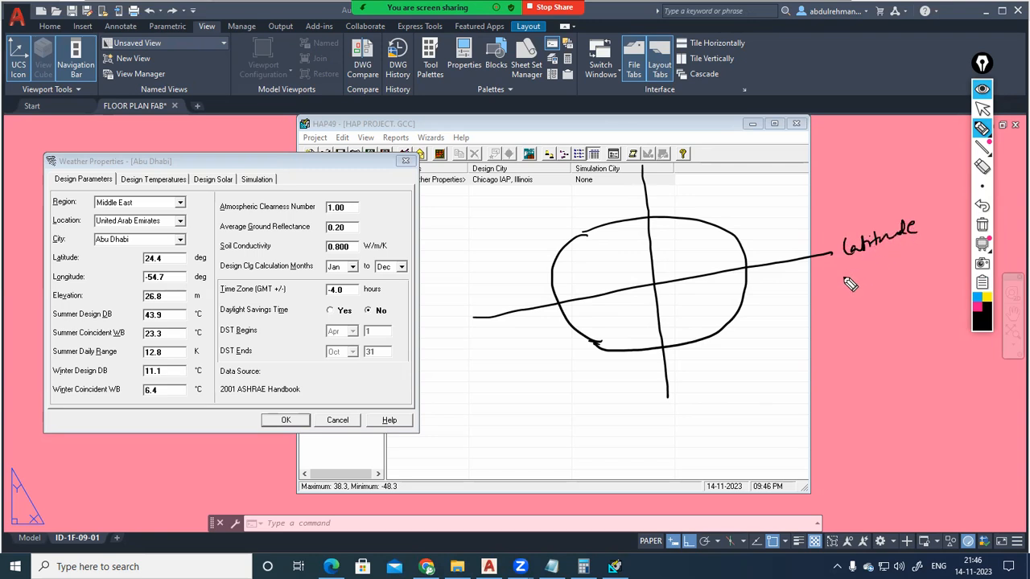
pyautogui.moveTo(816, 232)
pyautogui.mouseDown()
pyautogui.moveTo(816, 243)
pyautogui.moveTo(821, 236)
pyautogui.mouseUp()
pyautogui.moveTo(646, 186); pyautogui.dragTo(658, 182)
pyautogui.moveTo(670, 177); pyautogui.dragTo(691, 174)
pyautogui.moveTo(688, 170); pyautogui.dragTo(697, 169)
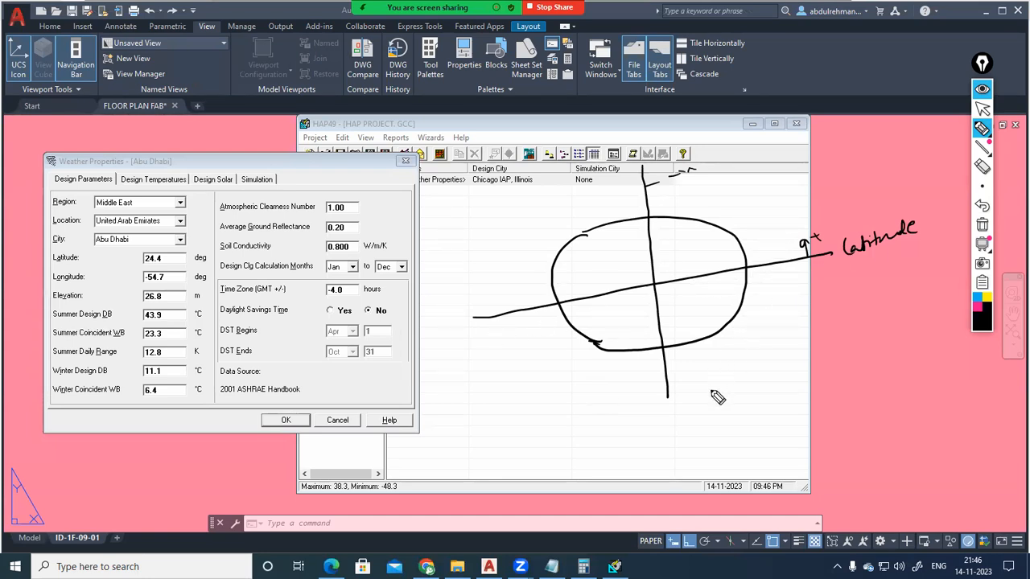
# Circle the latitude value, mark the longitude and the matching lines on the globe sketch, and hide the annotations.
pyautogui.moveTo(163, 257); pyautogui.dragTo(160, 252)
pyautogui.moveTo(497, 315); pyautogui.dragTo(491, 280)
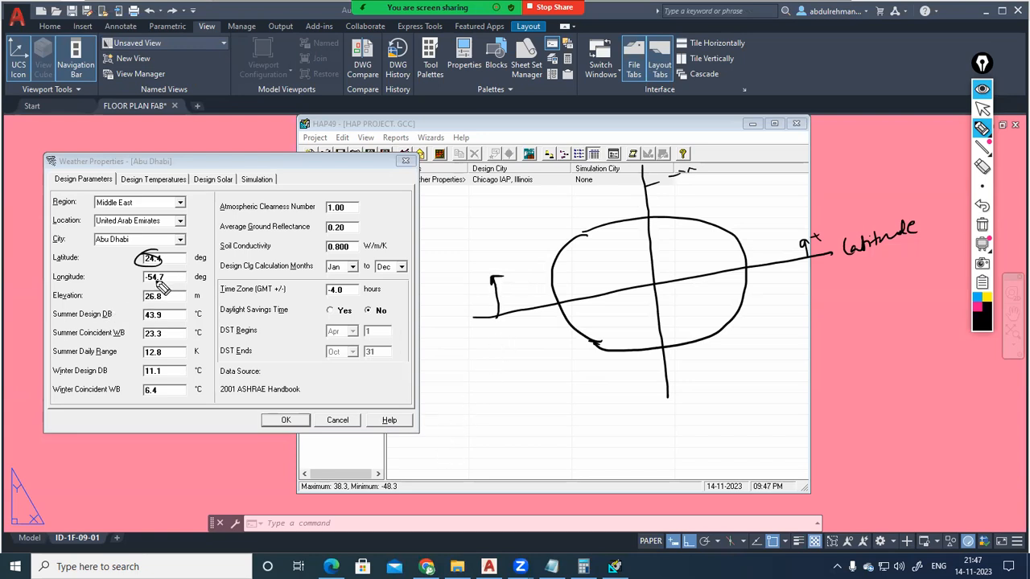
pyautogui.moveTo(637, 187); pyautogui.dragTo(632, 186)
pyautogui.click(156, 287)
pyautogui.moveTo(536, 394); pyautogui.dragTo(524, 397)
pyautogui.click(983, 89)
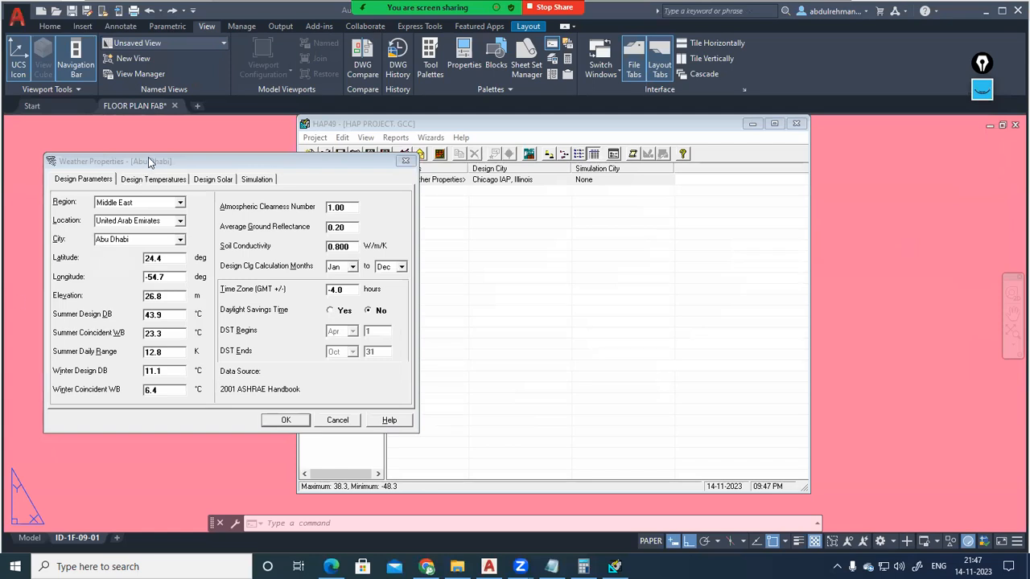
# Move the weather properties dialog back and review its design solar data before returning to the design parameters.
pyautogui.moveTo(149, 163); pyautogui.dragTo(327, 171)
pyautogui.click(400, 186)
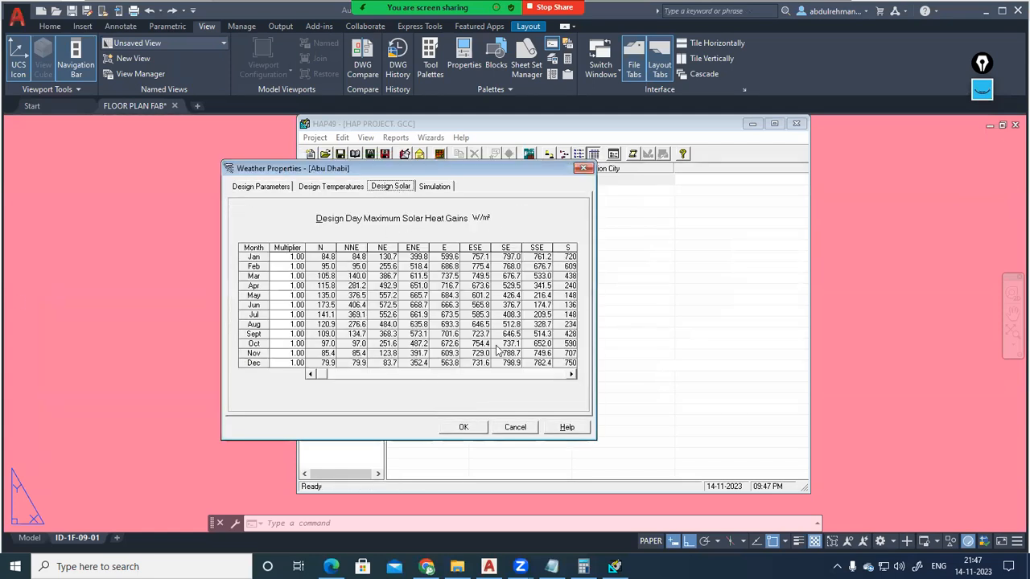
pyautogui.click(274, 186)
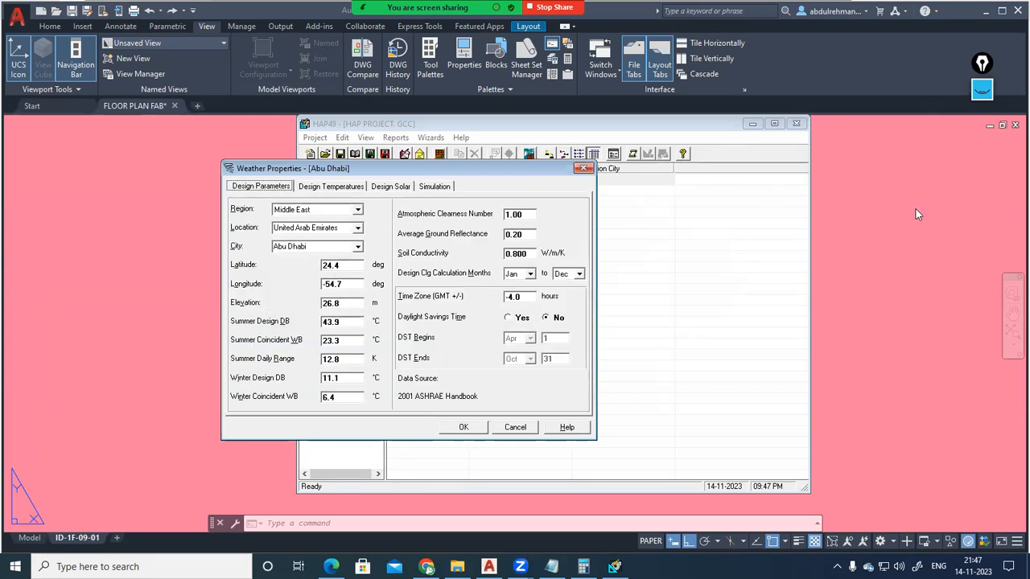
# Clear the globe sketch, draw a ground profile with a vertical height arrow, and circle the elevation value.
pyautogui.click(983, 89)
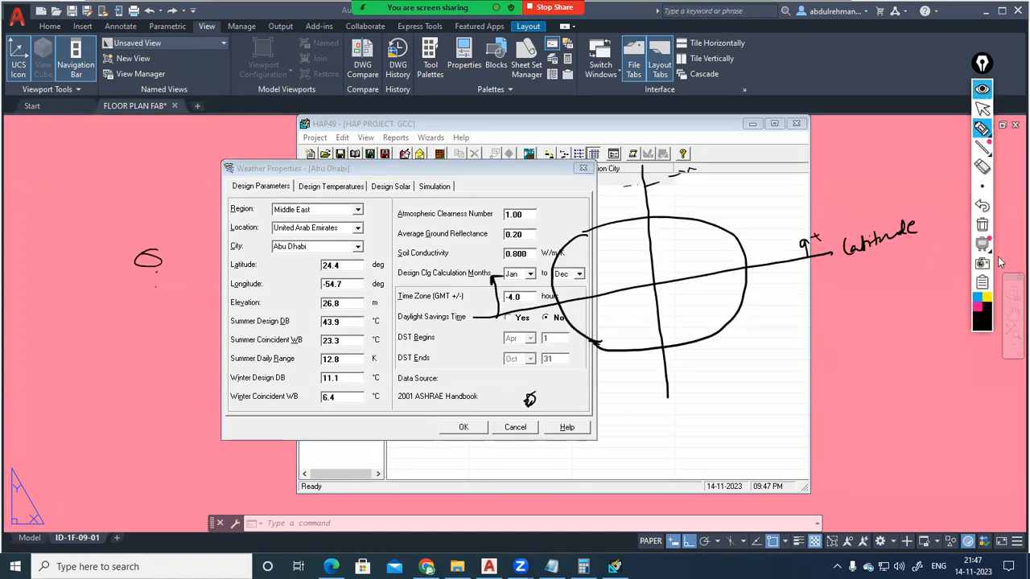
pyautogui.click(981, 227)
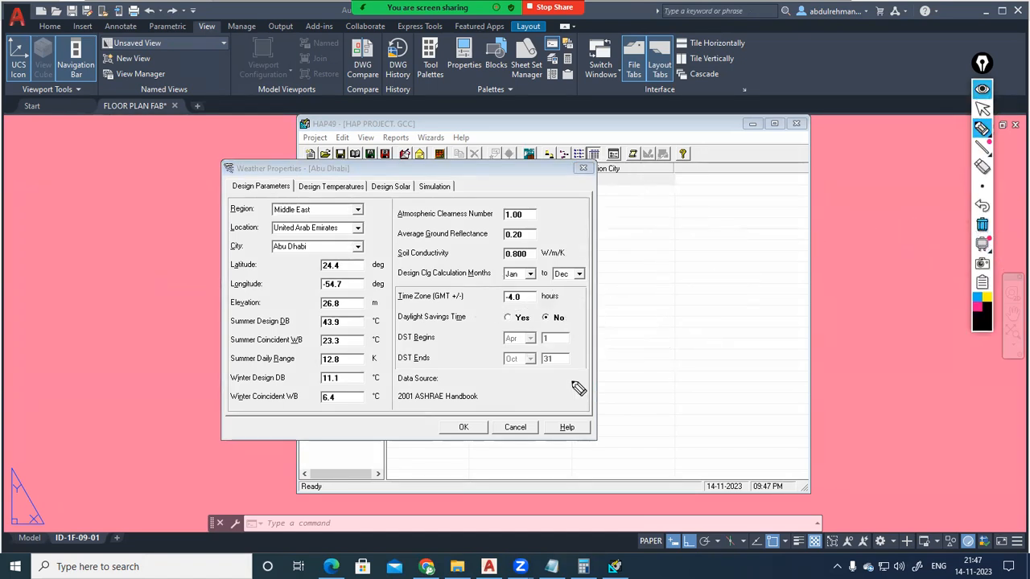
pyautogui.moveTo(480, 395)
pyautogui.mouseDown()
pyautogui.moveTo(645, 389)
pyautogui.moveTo(691, 310)
pyautogui.moveTo(899, 230)
pyautogui.mouseUp()
pyautogui.moveTo(731, 197); pyautogui.dragTo(735, 205)
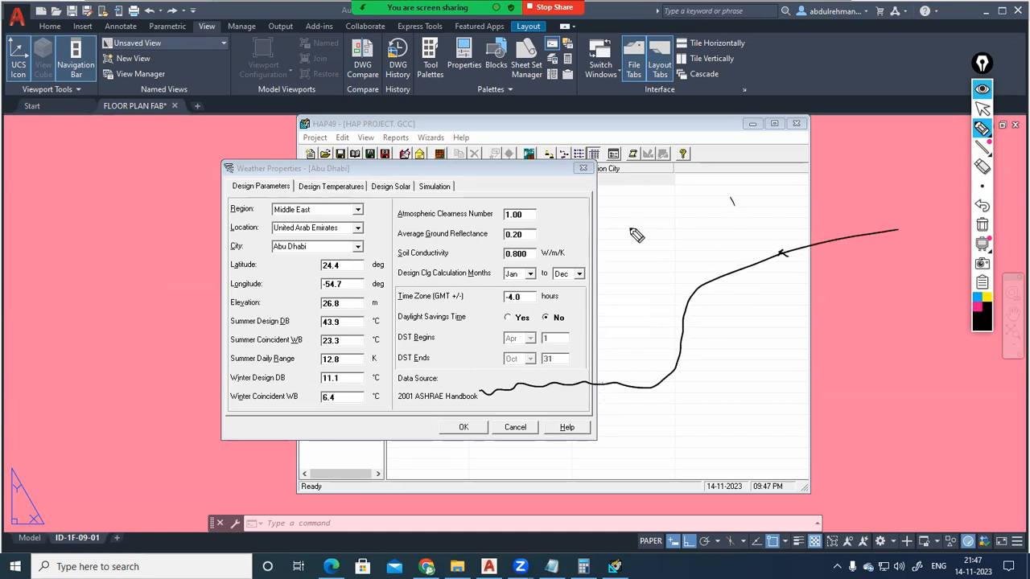
pyautogui.moveTo(585, 294); pyautogui.dragTo(781, 254)
pyautogui.moveTo(653, 282)
pyautogui.mouseDown()
pyautogui.moveTo(653, 388)
pyautogui.moveTo(657, 292)
pyautogui.mouseUp()
pyautogui.moveTo(602, 329)
pyautogui.mouseDown()
pyautogui.moveTo(616, 339)
pyautogui.moveTo(648, 326)
pyautogui.moveTo(641, 346)
pyautogui.mouseUp()
pyautogui.moveTo(340, 298); pyautogui.dragTo(341, 305)
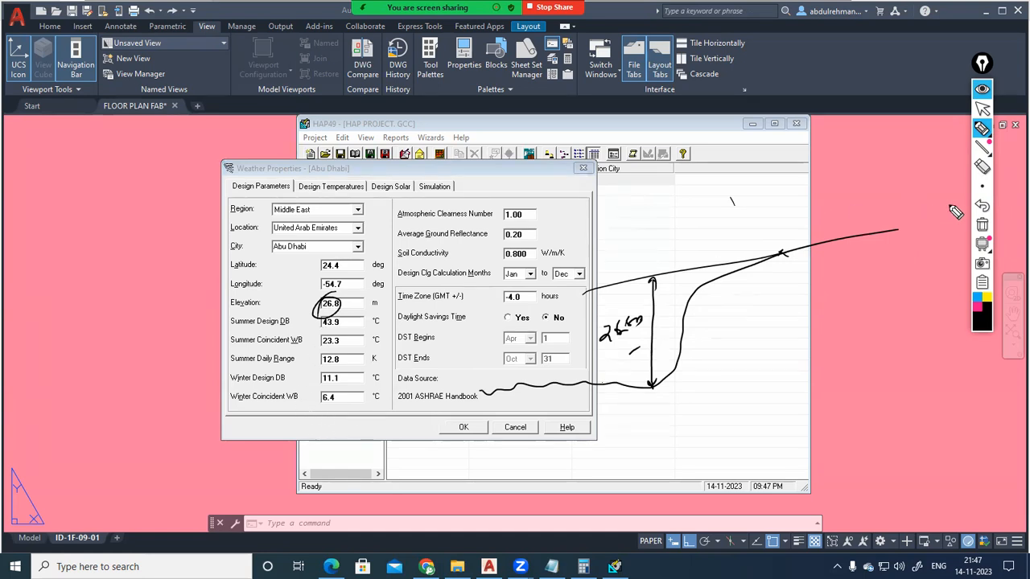
# Clear the elevation sketch and mark the Summer Design DB, Summer Coincident WB and Summer Daily Range entries with the annotation pen.
pyautogui.click(981, 226)
pyautogui.moveTo(344, 322); pyautogui.dragTo(359, 316)
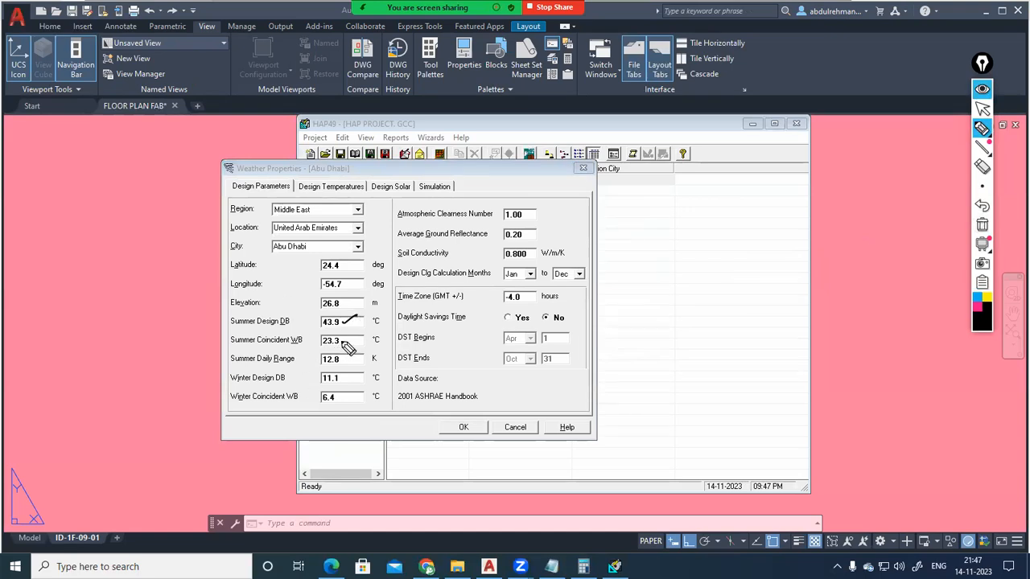
pyautogui.moveTo(344, 342); pyautogui.dragTo(361, 334)
pyautogui.moveTo(357, 328); pyautogui.dragTo(351, 343)
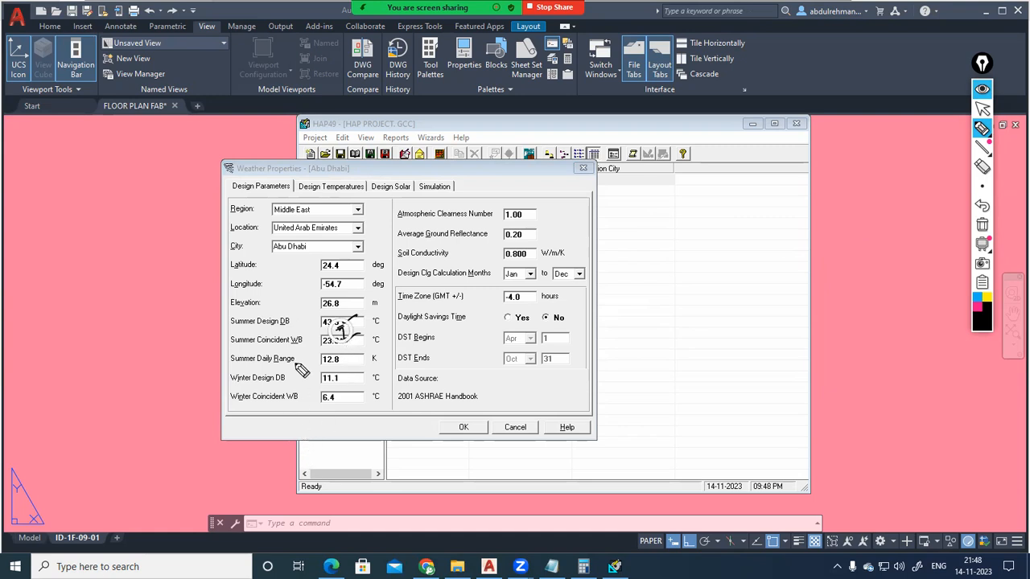
pyautogui.moveTo(272, 352); pyautogui.dragTo(279, 348)
# Handwrite a temperature difference example using 43.9 and 33.9, their Kelvin conversions and a circled 10°C.
pyautogui.moveTo(644, 190)
pyautogui.mouseDown()
pyautogui.moveTo(646, 199)
pyautogui.moveTo(661, 199)
pyautogui.mouseUp()
pyautogui.click(657, 197)
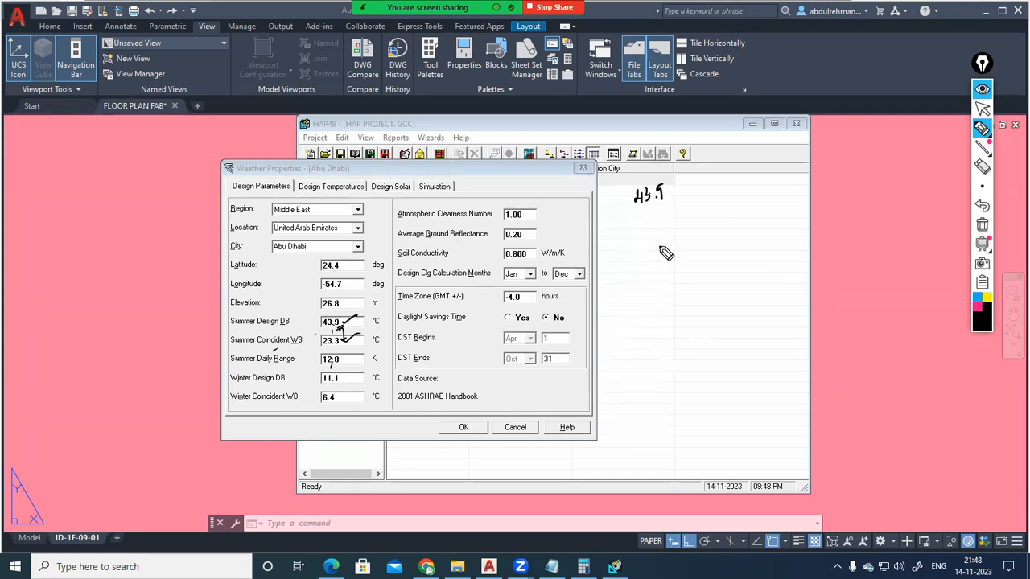
pyautogui.moveTo(659, 246)
pyautogui.mouseDown()
pyautogui.moveTo(658, 256)
pyautogui.moveTo(681, 250)
pyautogui.mouseUp()
pyautogui.click(677, 245)
pyautogui.moveTo(676, 213)
pyautogui.mouseDown()
pyautogui.moveTo(724, 203)
pyautogui.moveTo(702, 183)
pyautogui.moveTo(700, 228)
pyautogui.moveTo(684, 189)
pyautogui.moveTo(713, 169)
pyautogui.mouseUp()
pyautogui.moveTo(696, 243)
pyautogui.mouseDown()
pyautogui.moveTo(704, 241)
pyautogui.moveTo(698, 252)
pyautogui.moveTo(722, 240)
pyautogui.mouseUp()
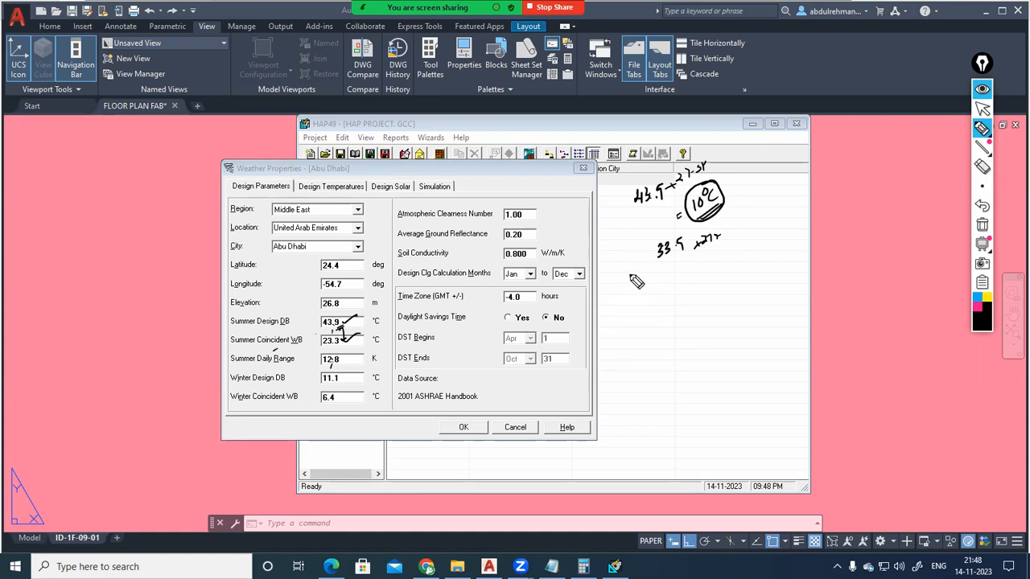
# Underline Summer Daily Range, circle its value and unit, and mark the Winter Design DB and Winter Coincident WB values.
pyautogui.moveTo(256, 367); pyautogui.dragTo(272, 364)
pyautogui.moveTo(375, 352); pyautogui.dragTo(374, 360)
pyautogui.moveTo(340, 352)
pyautogui.mouseDown()
pyautogui.moveTo(325, 356)
pyautogui.moveTo(330, 366)
pyautogui.moveTo(342, 354)
pyautogui.moveTo(323, 350)
pyautogui.mouseUp()
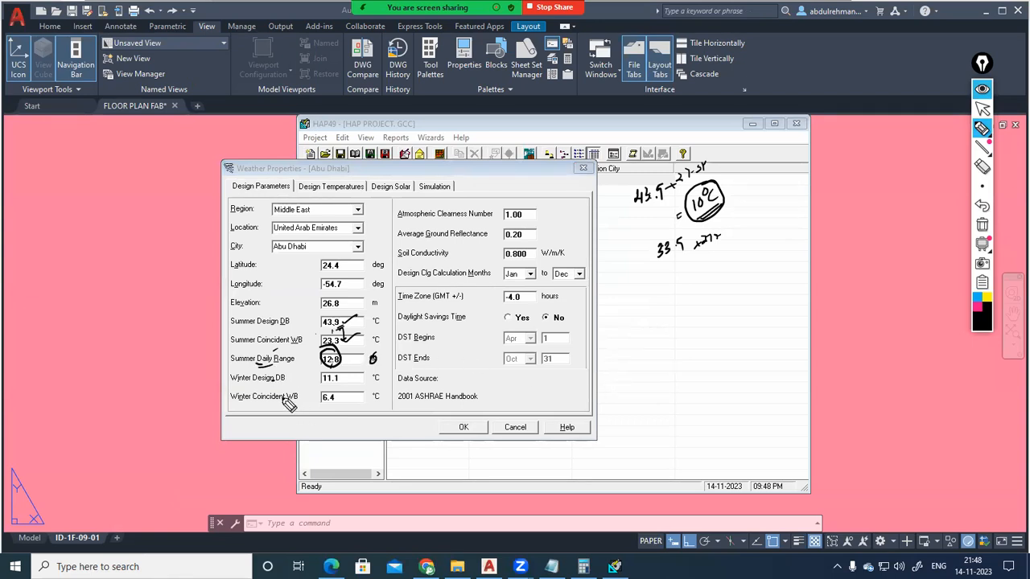
pyautogui.click(332, 376)
pyautogui.click(335, 399)
# Clear the annotations, circle the Summer Design DB value, handwrite circled 43.9°C and 49°C notes, and hide the annotations.
pyautogui.click(983, 227)
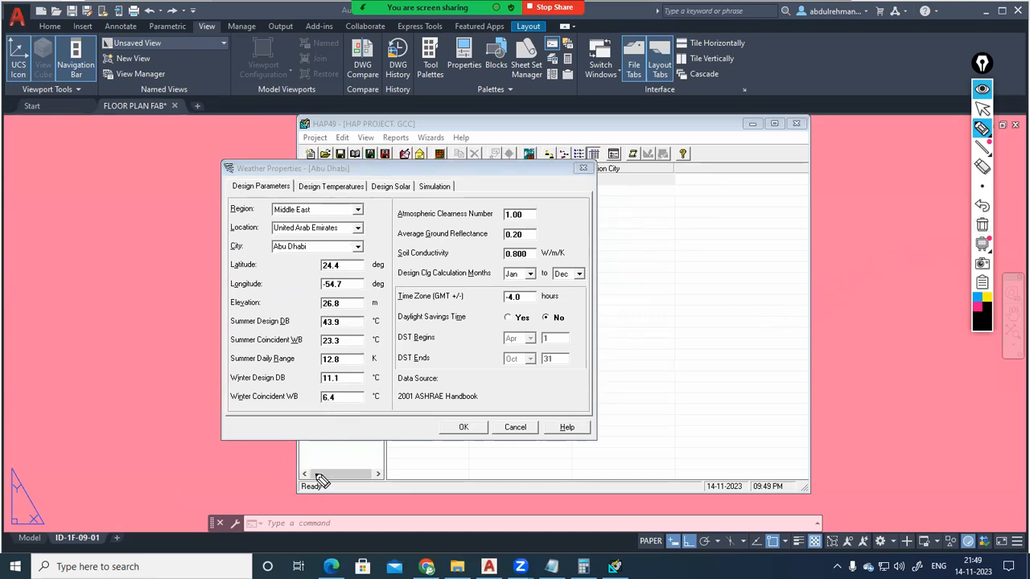
pyautogui.moveTo(343, 321)
pyautogui.mouseDown()
pyautogui.moveTo(325, 315)
pyautogui.moveTo(320, 328)
pyautogui.moveTo(341, 321)
pyautogui.mouseUp()
pyautogui.moveTo(613, 254); pyautogui.dragTo(621, 264)
pyautogui.moveTo(618, 255)
pyautogui.mouseDown()
pyautogui.moveTo(617, 269)
pyautogui.moveTo(626, 259)
pyautogui.moveTo(635, 268)
pyautogui.moveTo(652, 233)
pyautogui.moveTo(624, 278)
pyautogui.moveTo(660, 246)
pyautogui.mouseUp()
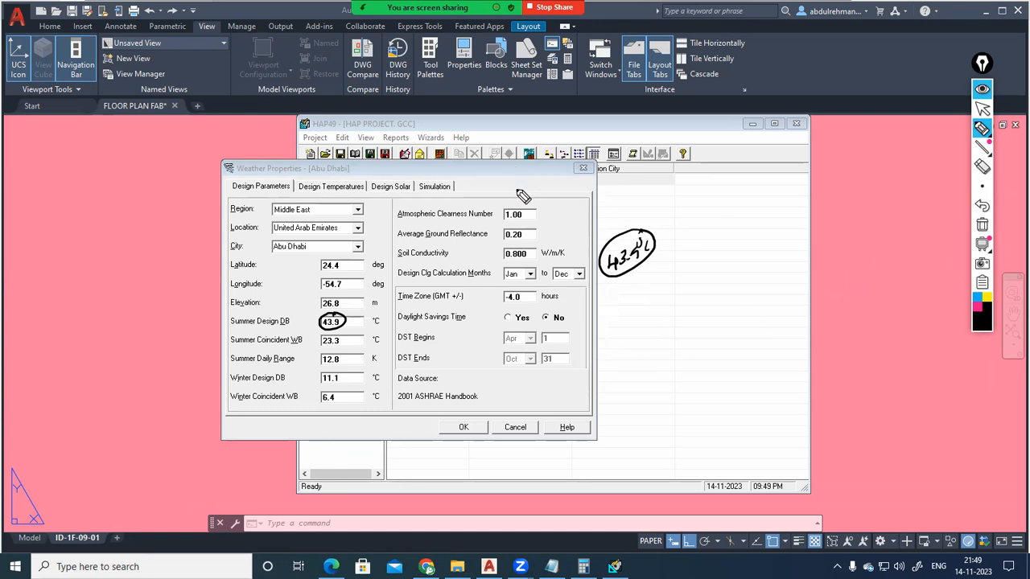
pyautogui.moveTo(523, 190)
pyautogui.mouseDown()
pyautogui.moveTo(546, 173)
pyautogui.moveTo(544, 184)
pyautogui.mouseUp()
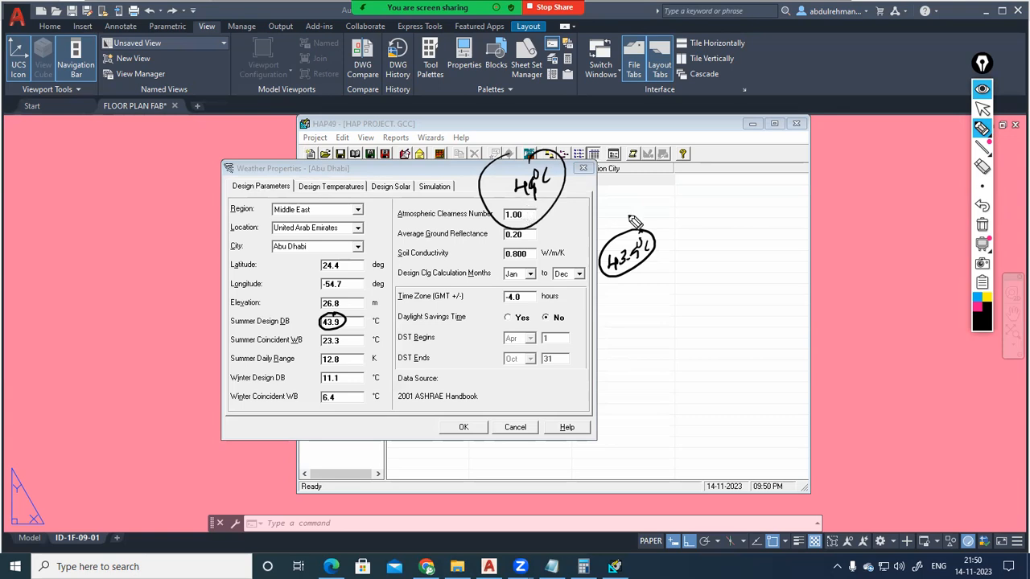
pyautogui.click(982, 89)
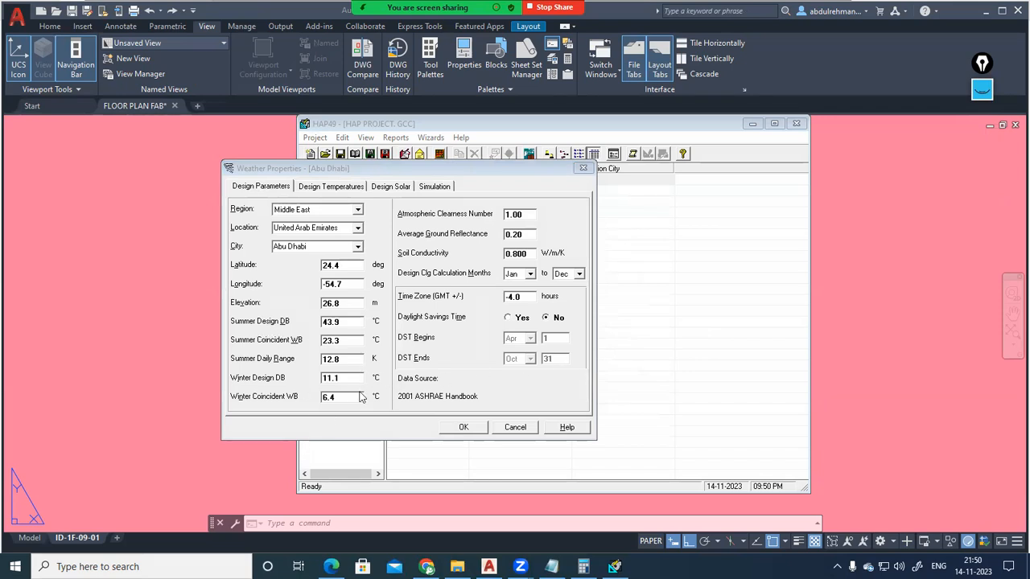
# Open the help topic for Summer Design DB, highlight the sentence about 0.4% design values, and close the help.
pyautogui.click(351, 321)
pyautogui.click(355, 321)
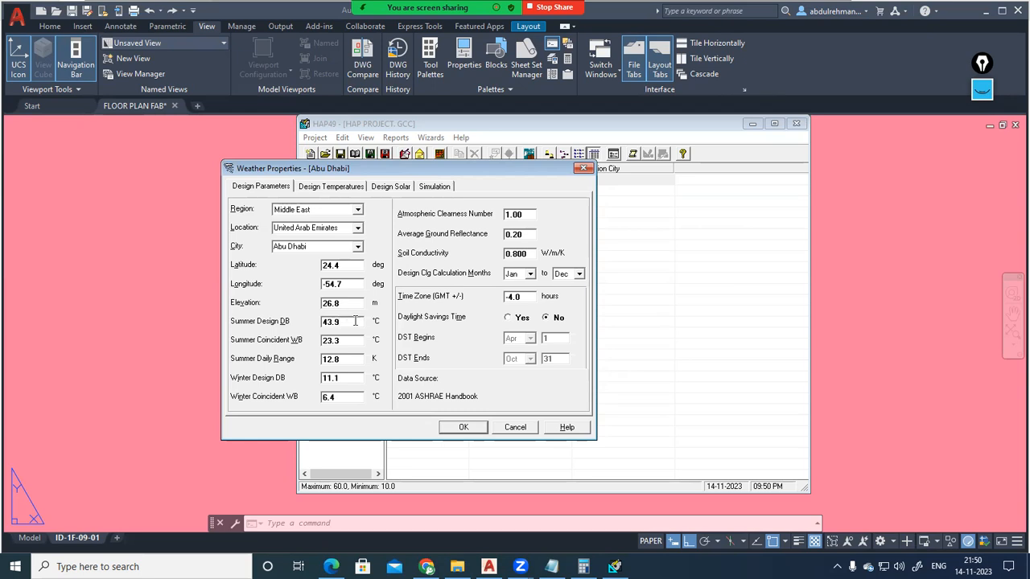
pyautogui.press('F1')
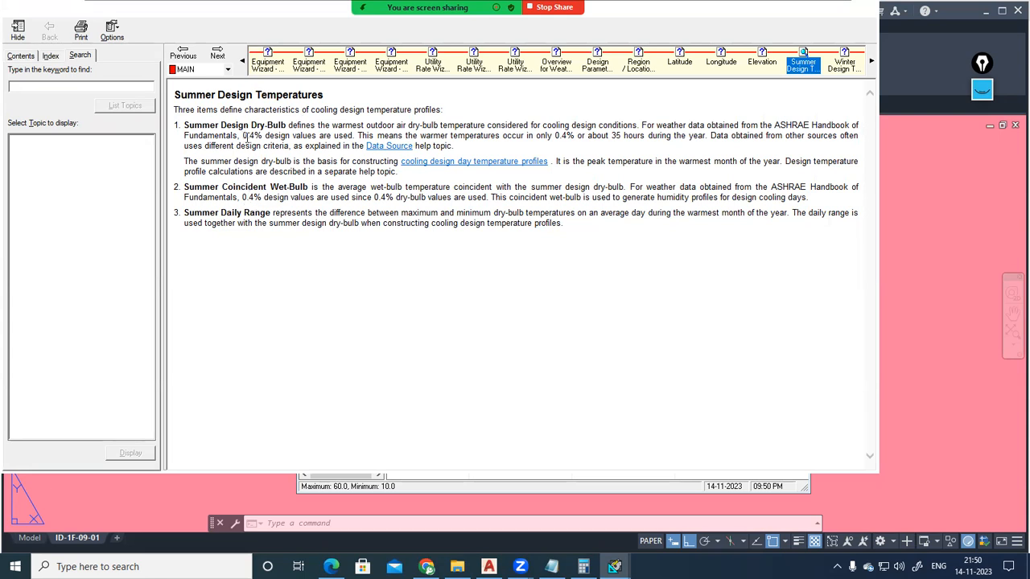
pyautogui.moveTo(243, 136); pyautogui.dragTo(353, 137)
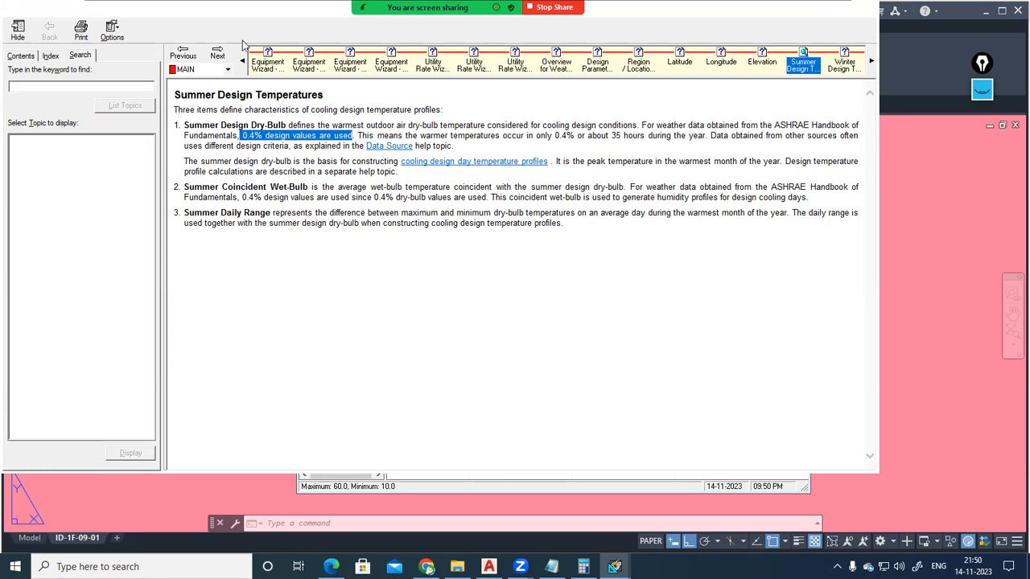
pyautogui.moveTo(239, 10); pyautogui.dragTo(240, 53)
pyautogui.click(872, 56)
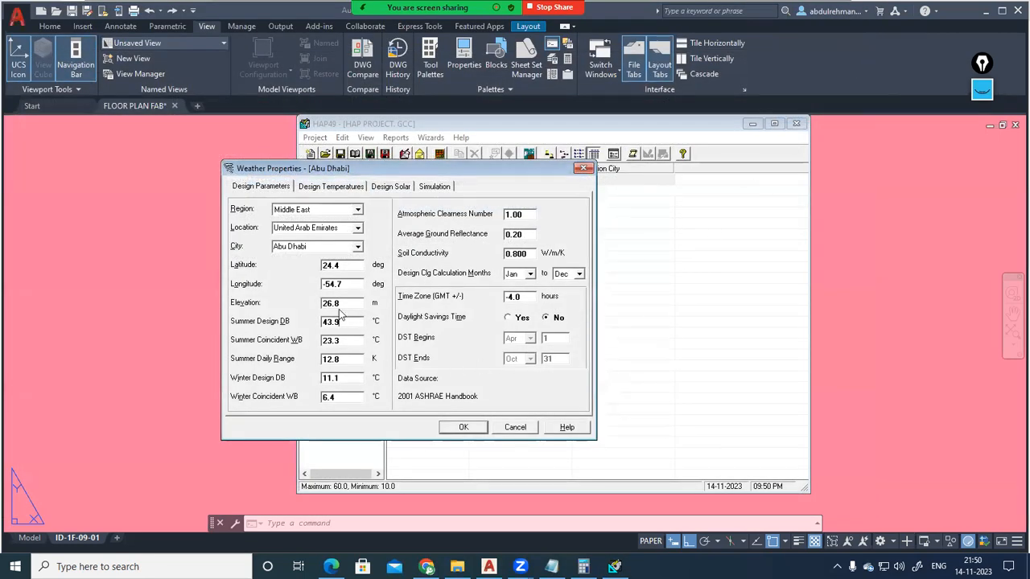
# Highlight the 2001 ASHRAE Handbook data source, then open the 1.8.CLIMATIC DESIGN INFORMATION 2009 PDF from the class 3,4,5 june 11,12,15 folder.
pyautogui.moveTo(399, 396); pyautogui.dragTo(474, 397)
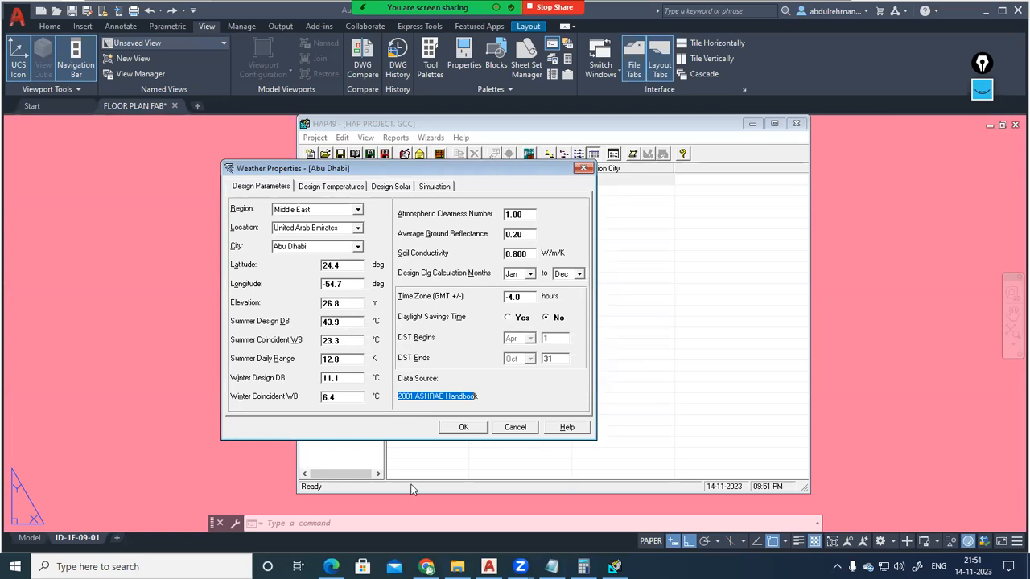
pyautogui.click(457, 567)
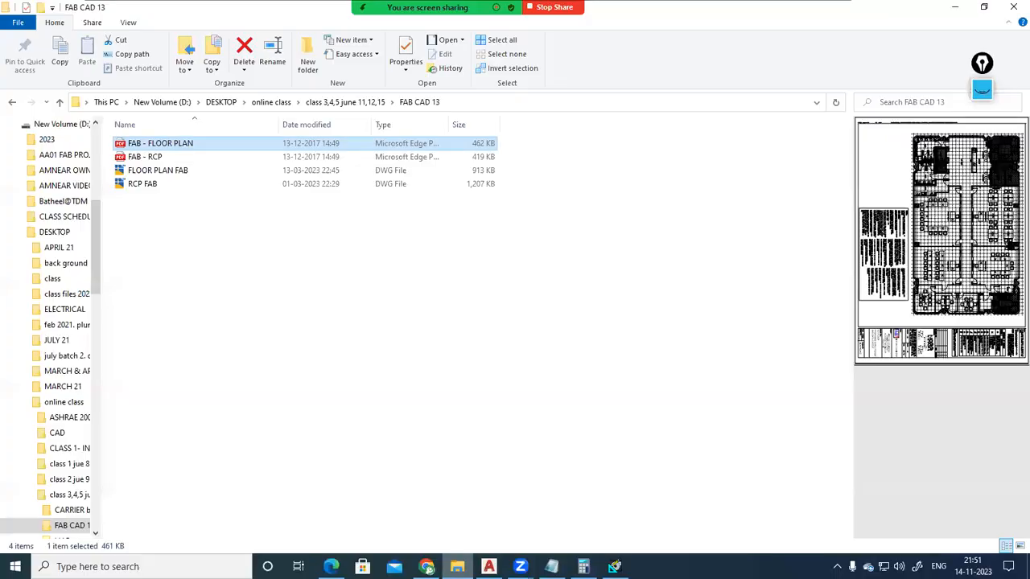
pyautogui.click(12, 102)
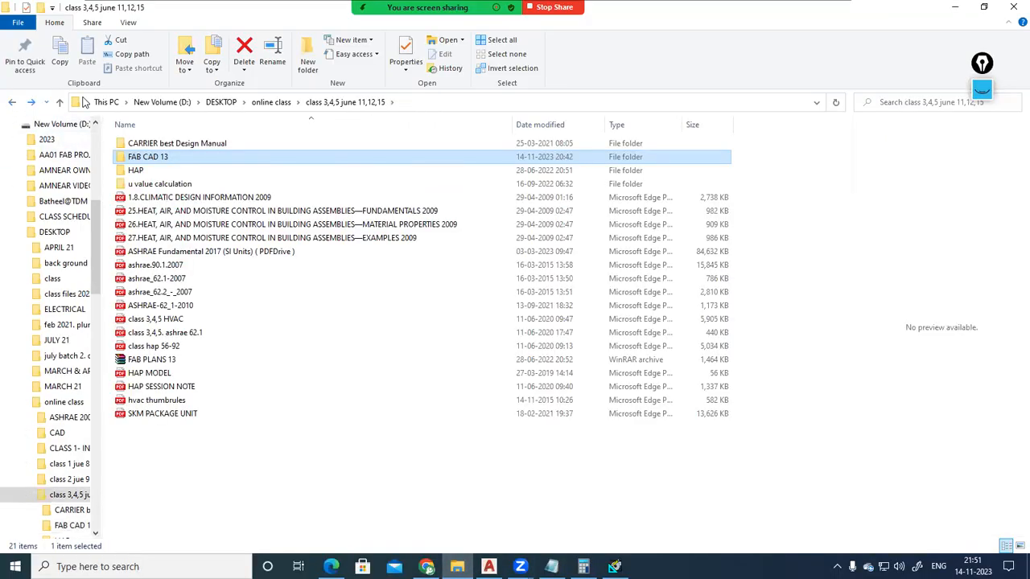
pyautogui.click(237, 201)
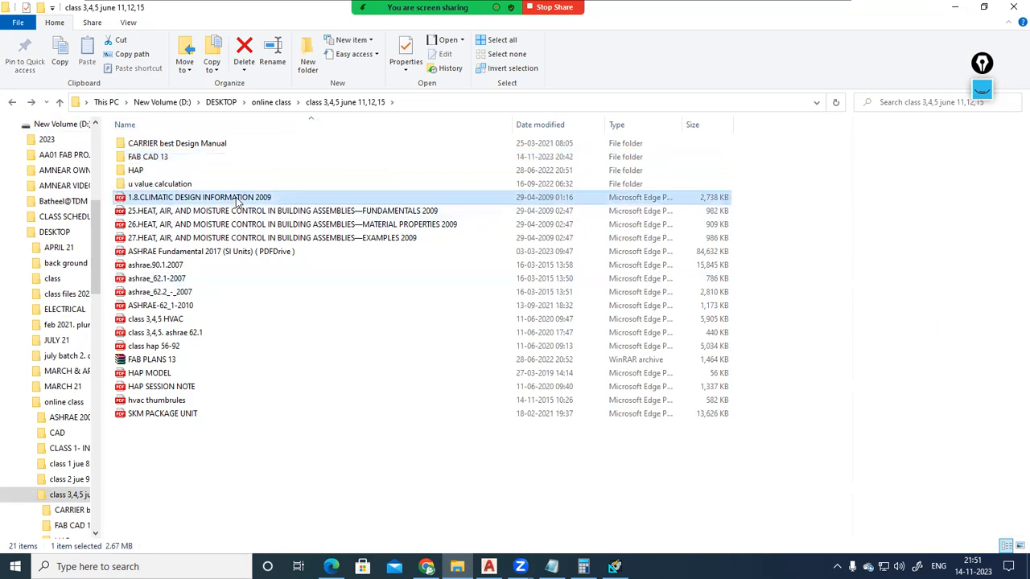
pyautogui.doubleClick(237, 201)
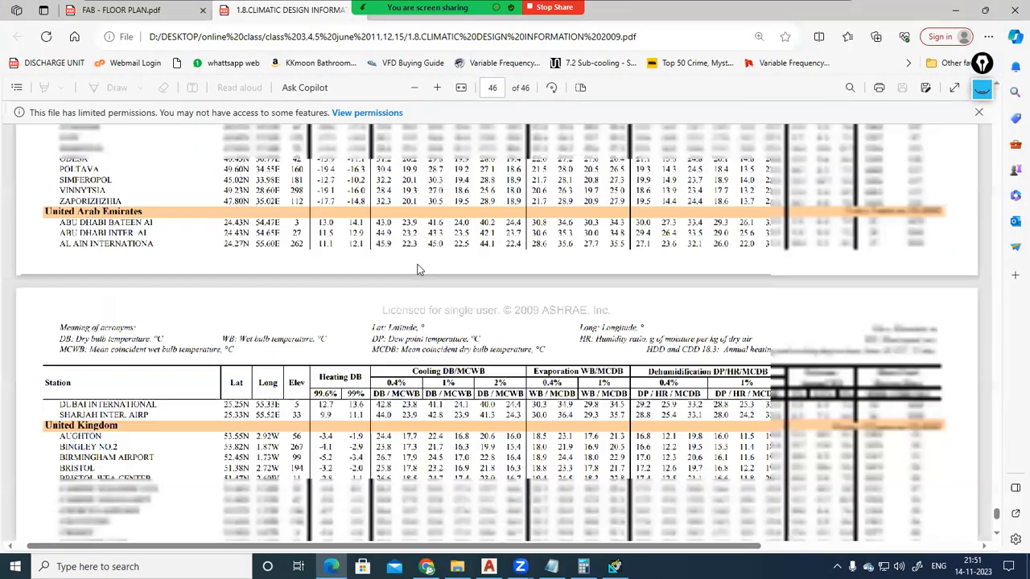
# Find the United Arab Emirates stations in the climatic design tables and examine their heating and cooling columns.
pyautogui.keyDown('ctrl'); pyautogui.scroll(-5, 417, 270); pyautogui.keyUp('ctrl')
pyautogui.scroll(10, 415, 269)
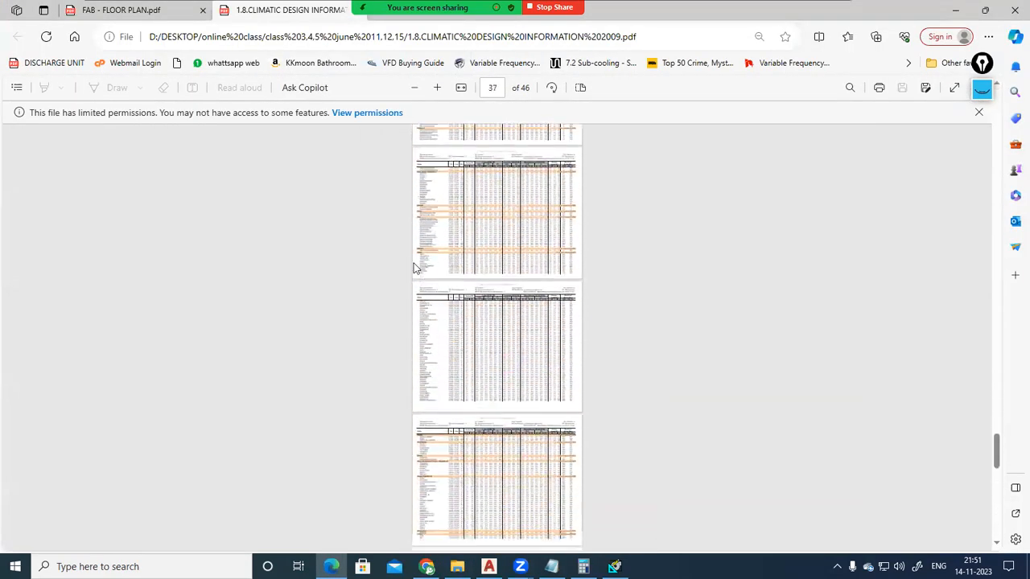
pyautogui.keyDown('ctrl'); pyautogui.scroll(5, 412, 269); pyautogui.keyUp('ctrl')
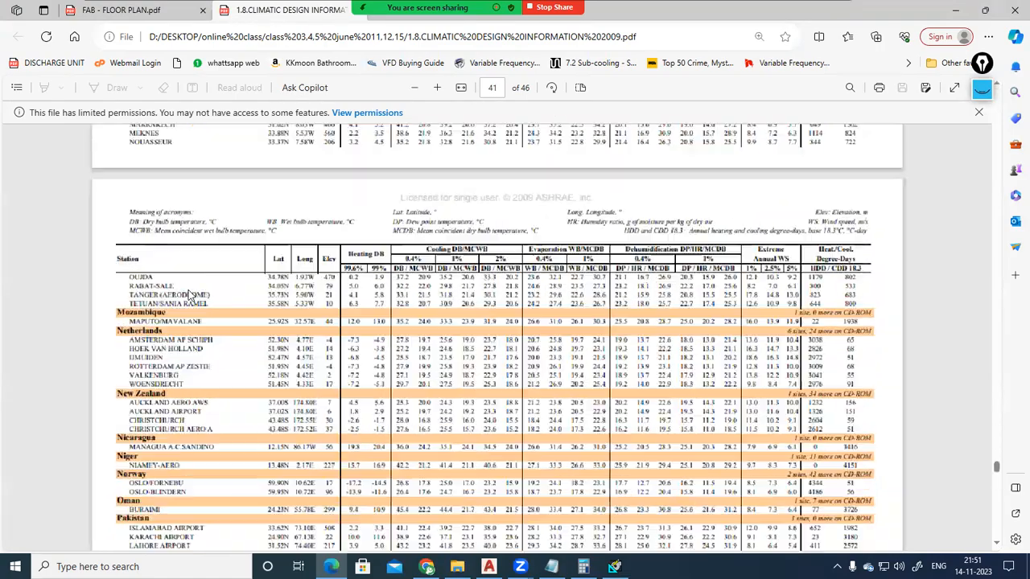
pyautogui.keyDown('ctrl'); pyautogui.scroll(1, 190, 296); pyautogui.keyUp('ctrl')
pyautogui.keyDown('ctrl'); pyautogui.scroll(-2, 129, 267); pyautogui.keyUp('ctrl')
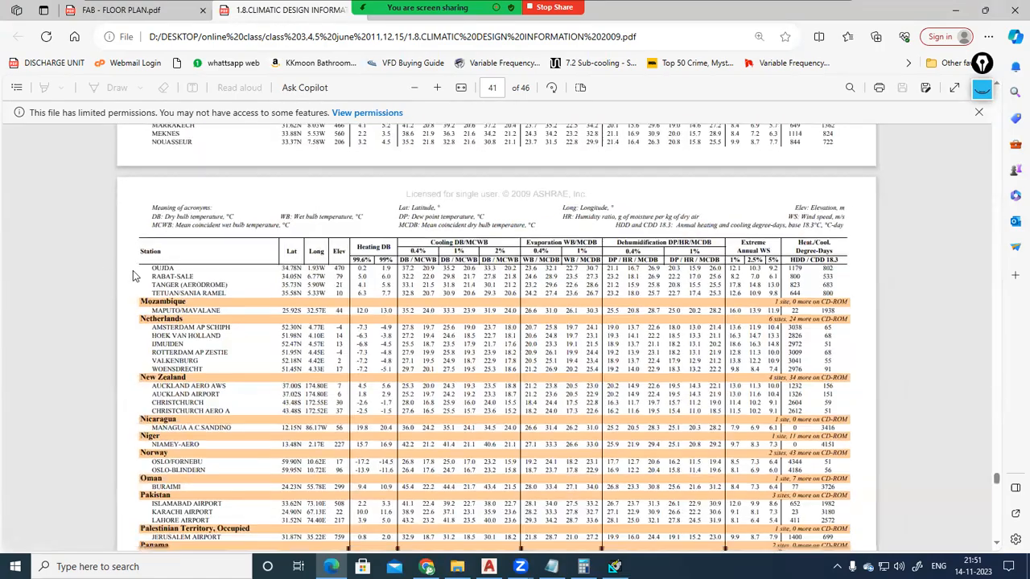
pyautogui.scroll(-5, 133, 270)
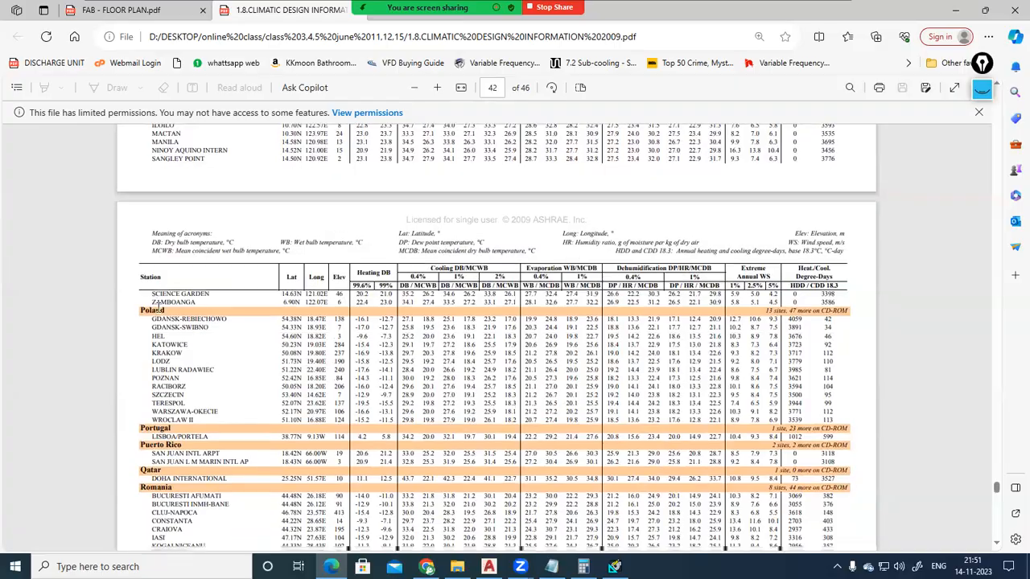
pyautogui.scroll(-10, 159, 308)
pyautogui.scroll(-6, 155, 307)
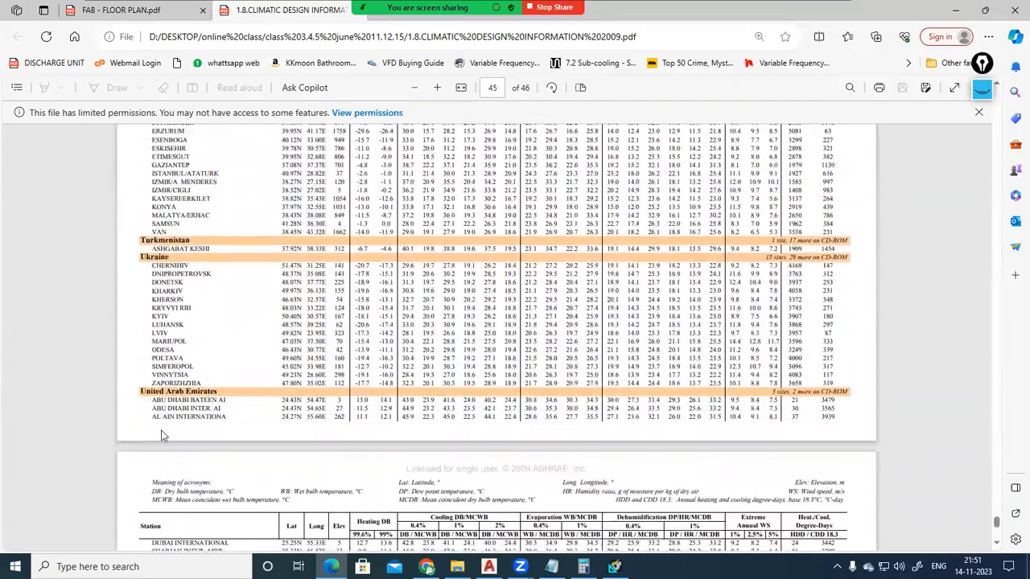
pyautogui.scroll(3, 164, 436)
pyautogui.scroll(-2, 163, 435)
pyautogui.scroll(-3, 164, 433)
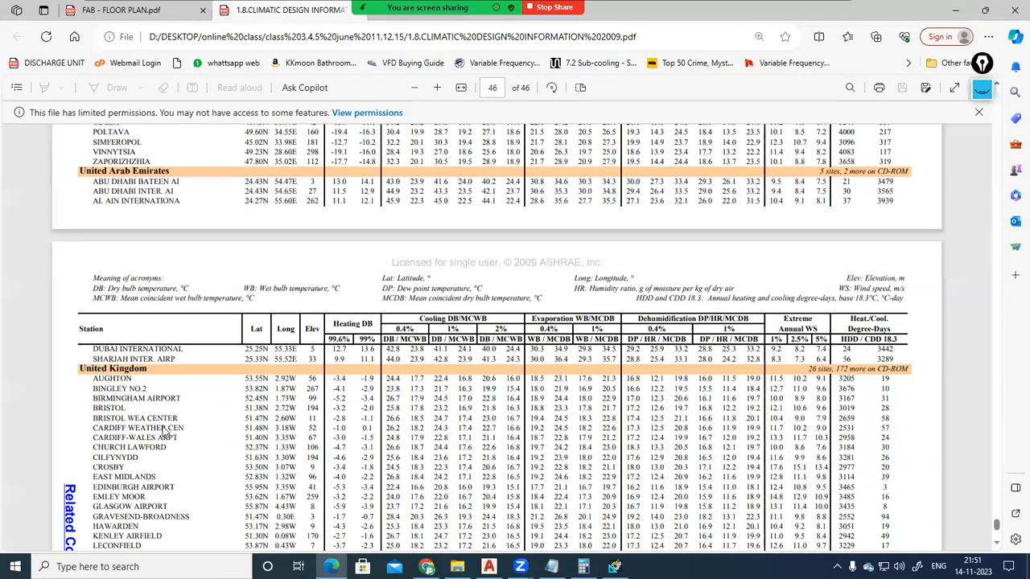
pyautogui.scroll(2, 165, 433)
pyautogui.scroll(2, 225, 408)
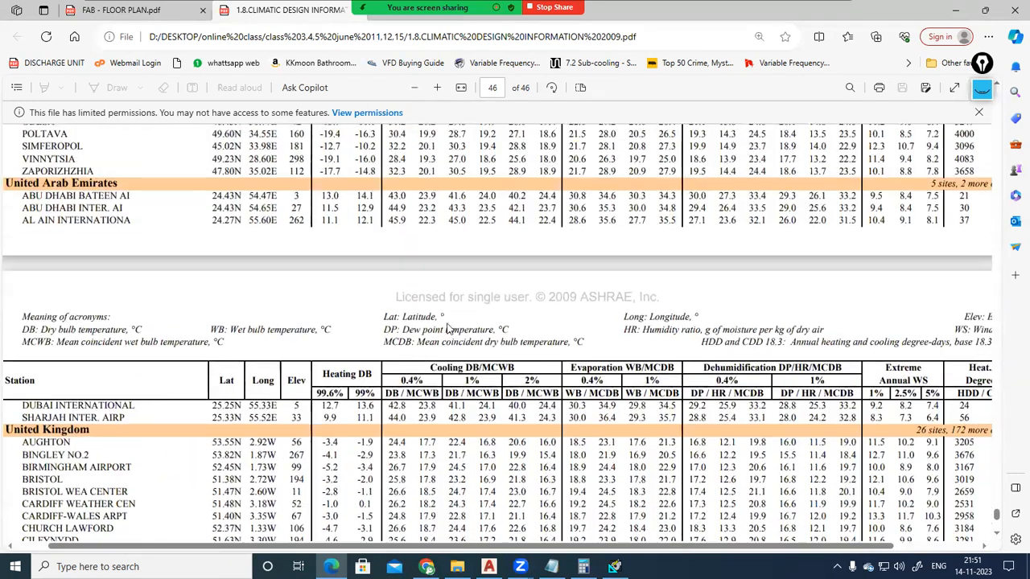
# With the annotation pen, mark the Dubai International row's name, latitude, longitude and elevation, and the Cooling DB/MCWB heading.
pyautogui.click(984, 90)
pyautogui.click(983, 226)
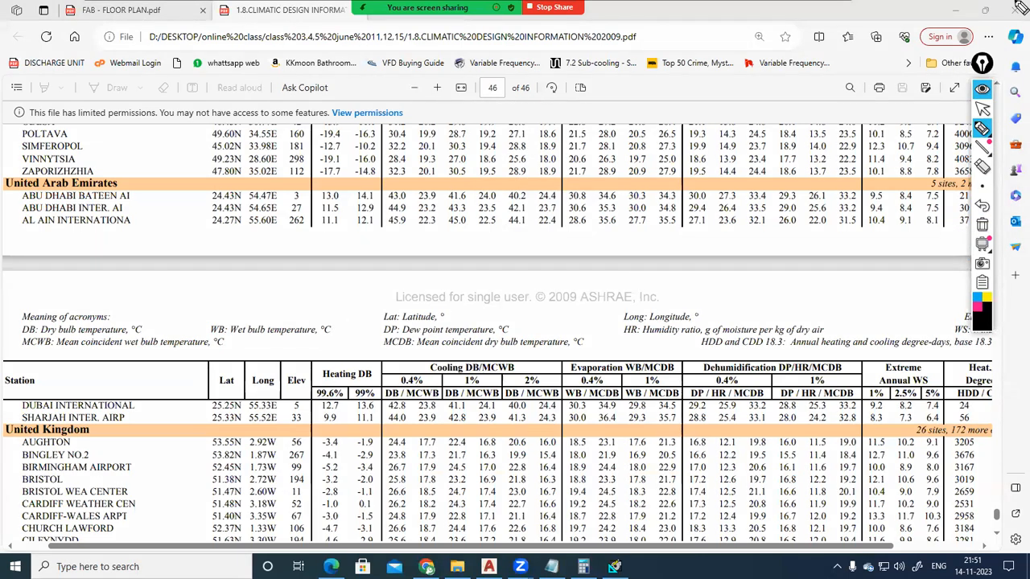
pyautogui.moveTo(17, 407); pyautogui.dragTo(13, 413)
pyautogui.moveTo(234, 401)
pyautogui.mouseDown()
pyautogui.moveTo(226, 406)
pyautogui.moveTo(288, 412)
pyautogui.moveTo(299, 402)
pyautogui.mouseUp()
pyautogui.moveTo(483, 363); pyautogui.dragTo(492, 358)
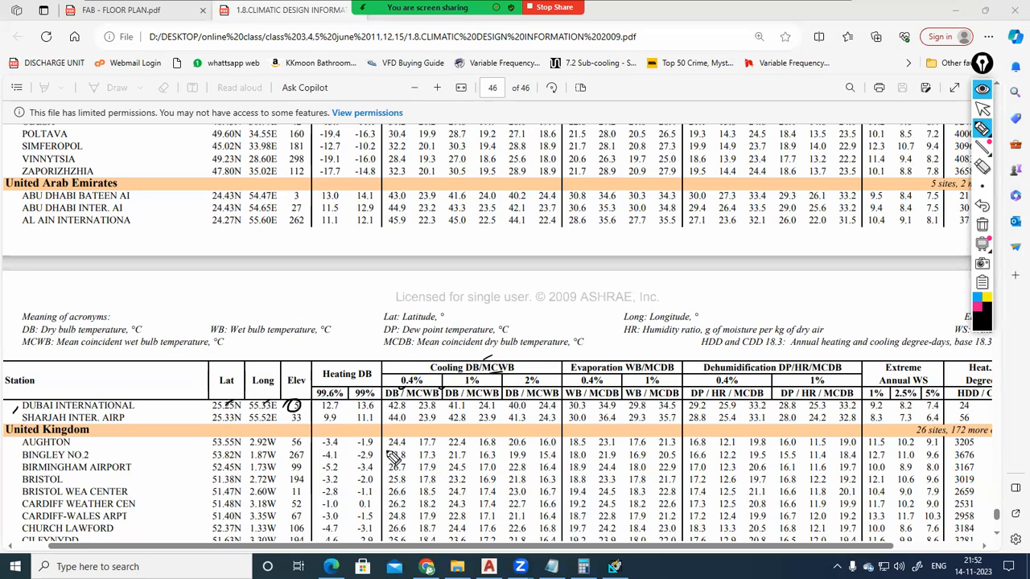
# Ink-mark the 0.4% cooling DB/MCWB and 0.4% evaporation WB/MCDB values in the Dubai International row.
pyautogui.moveTo(392, 409); pyautogui.dragTo(440, 406)
pyautogui.moveTo(431, 401)
pyautogui.mouseDown()
pyautogui.moveTo(415, 408)
pyautogui.moveTo(420, 420)
pyautogui.moveTo(439, 410)
pyautogui.mouseUp()
pyautogui.moveTo(586, 404)
pyautogui.mouseDown()
pyautogui.moveTo(566, 411)
pyautogui.moveTo(584, 418)
pyautogui.moveTo(581, 405)
pyautogui.moveTo(619, 407)
pyautogui.mouseUp()
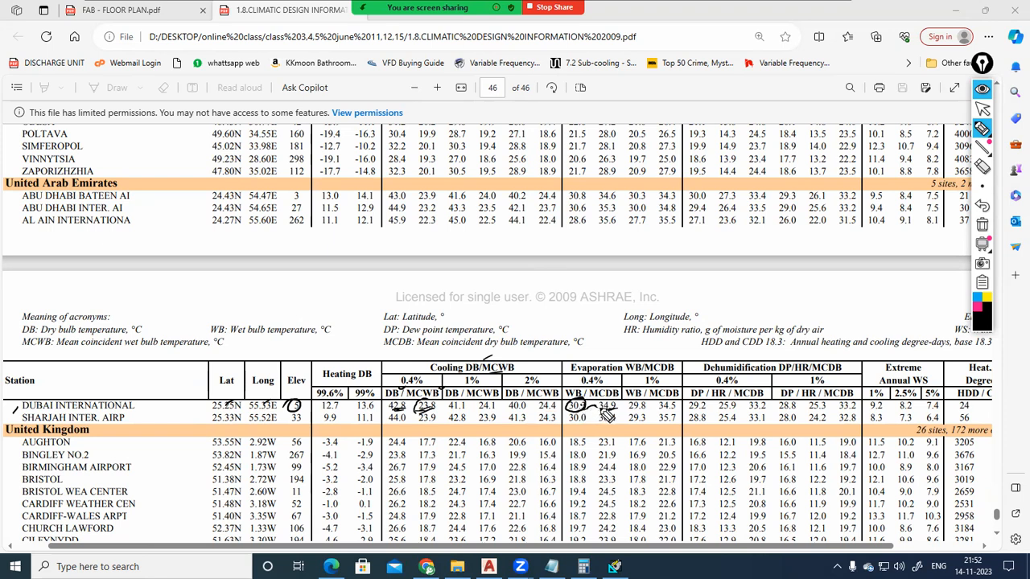
pyautogui.moveTo(610, 415)
pyautogui.mouseDown()
pyautogui.moveTo(568, 412)
pyautogui.moveTo(618, 407)
pyautogui.moveTo(599, 414)
pyautogui.mouseUp()
pyautogui.moveTo(408, 404); pyautogui.dragTo(426, 409)
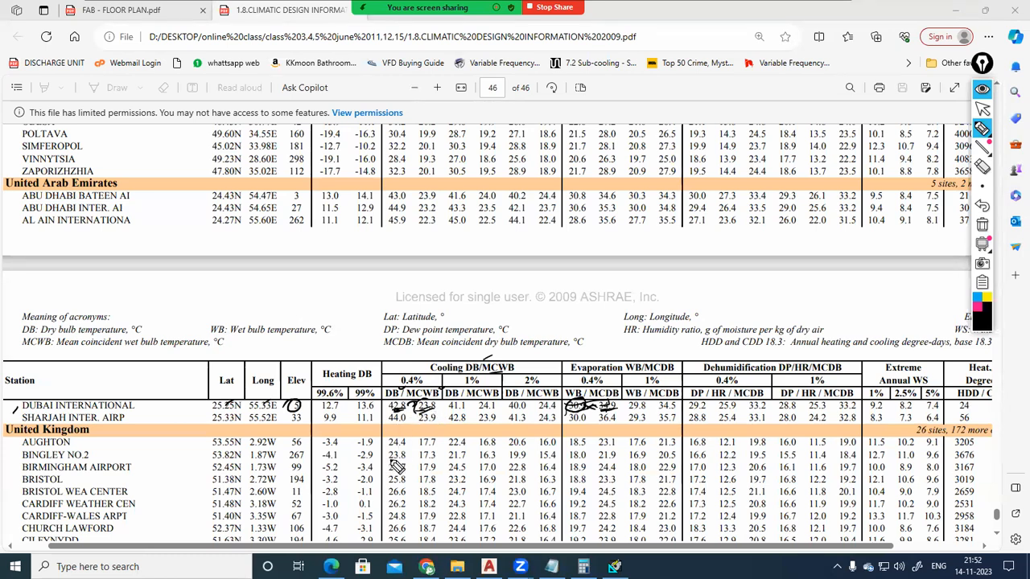
# Circle the 0.4% heading under Cooling DB/MCWB with ink, and hide the on-screen annotations.
pyautogui.moveTo(434, 370); pyautogui.dragTo(474, 338)
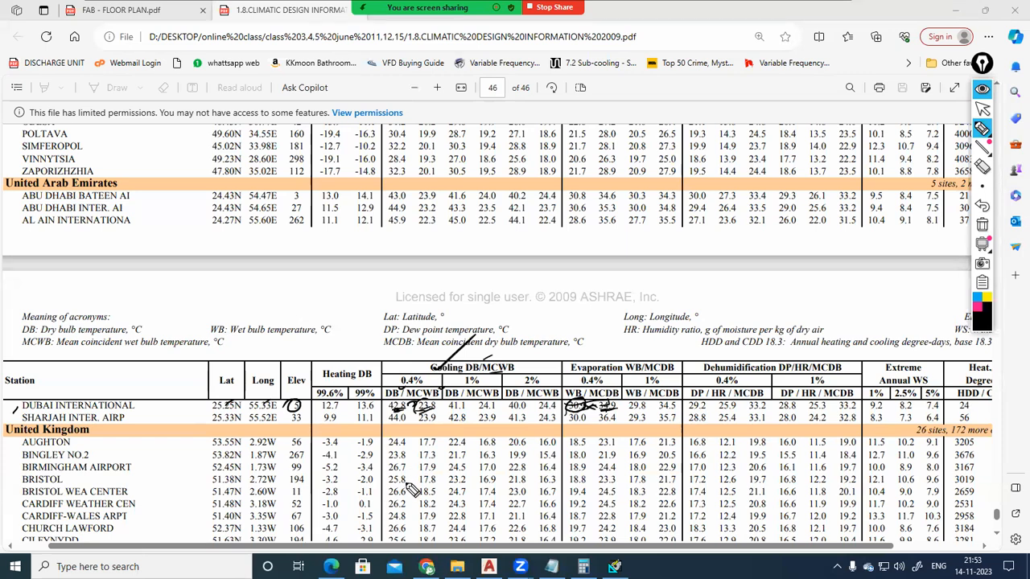
pyautogui.moveTo(424, 374)
pyautogui.mouseDown()
pyautogui.moveTo(403, 389)
pyautogui.moveTo(412, 391)
pyautogui.mouseUp()
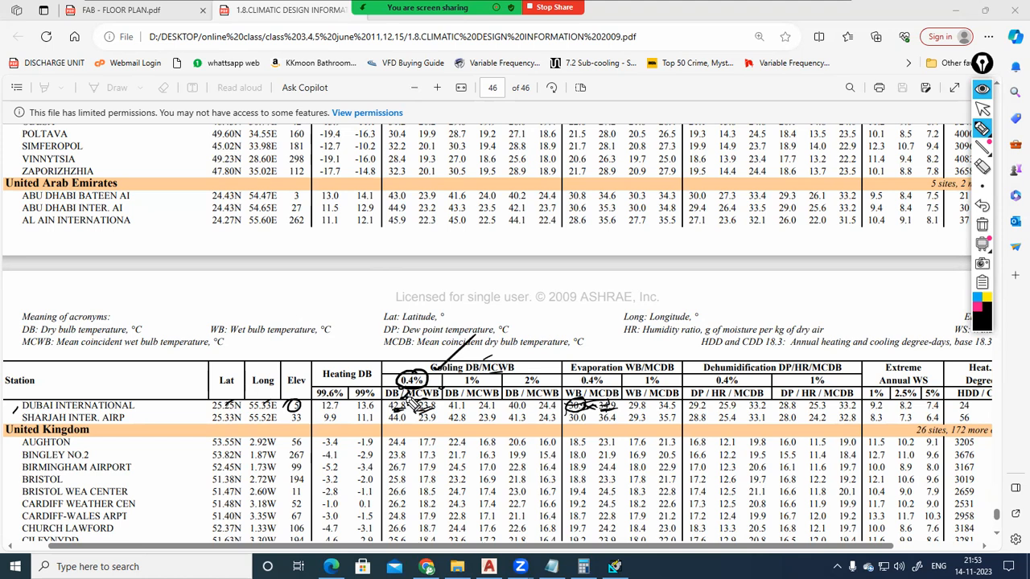
pyautogui.click(987, 93)
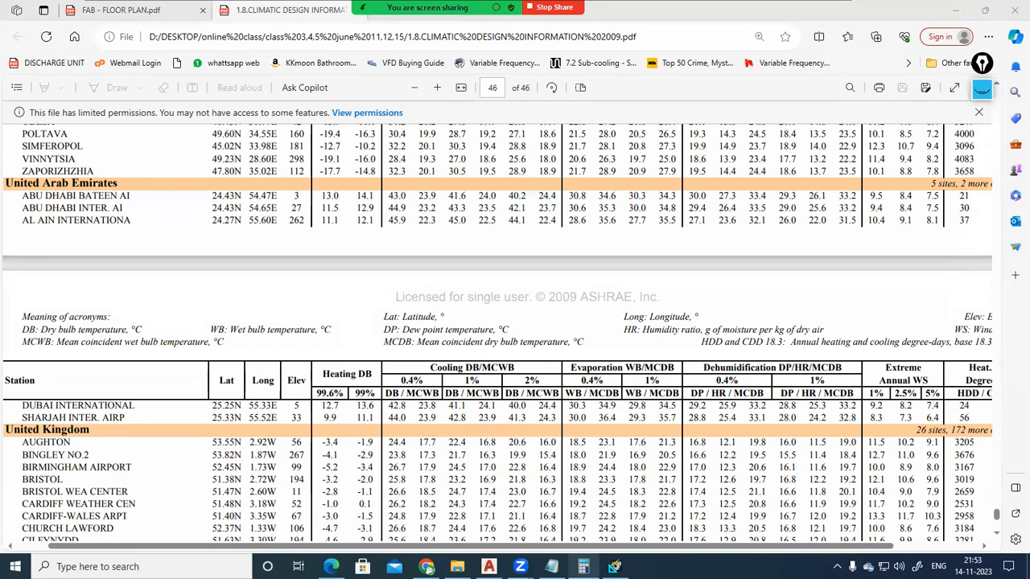
# Calculate the yearly hours for the 0.4% design condition in Calculator as 0.4 × 365 ÷ 100 × 24.
pyautogui.click(583, 566)
pyautogui.write('0.4')
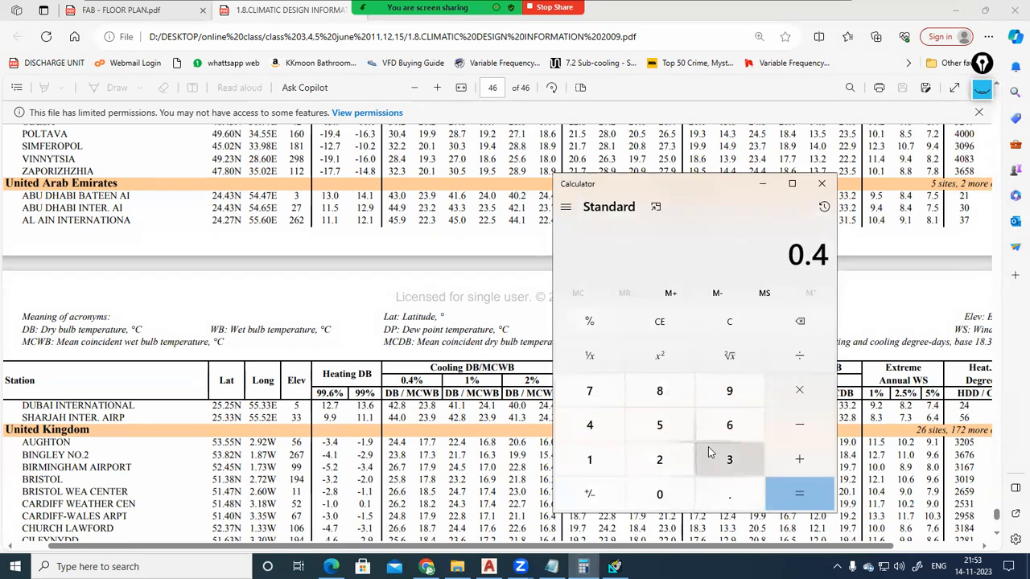
pyautogui.write('*365')
pyautogui.press('Return')
pyautogui.write('/100')
pyautogui.press('Return')
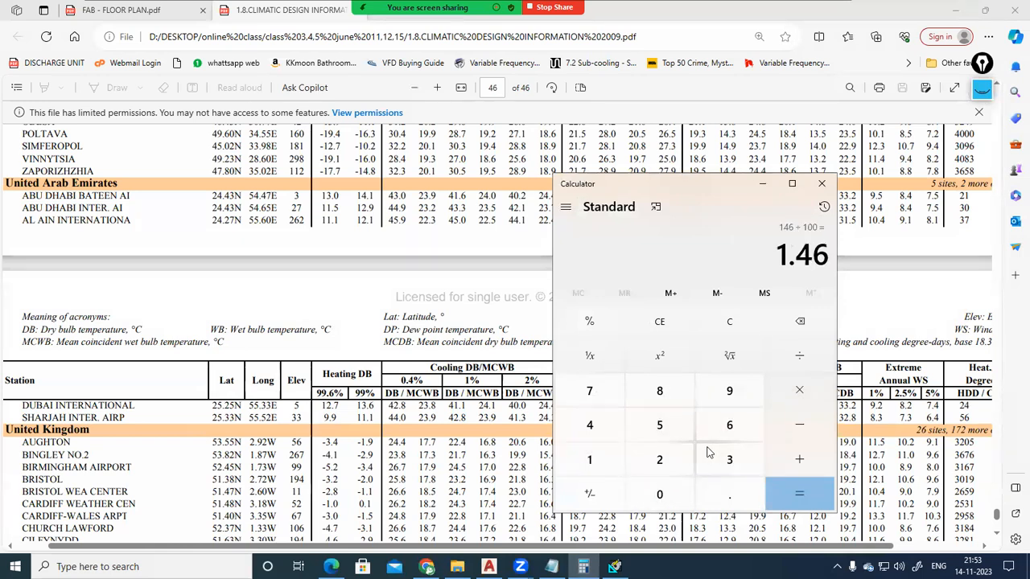
pyautogui.click(636, 460)
pyautogui.click(609, 434)
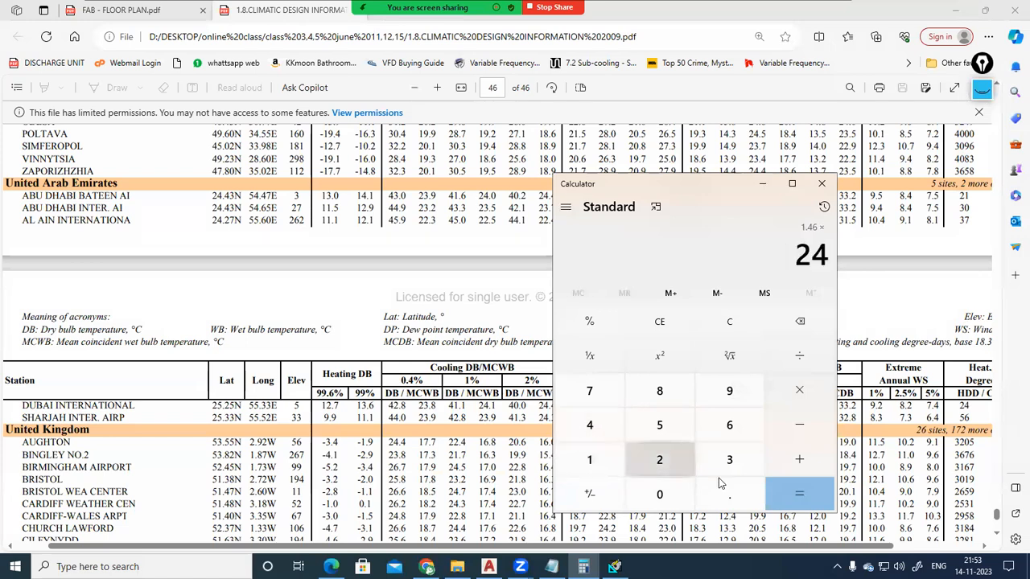
pyautogui.click(799, 497)
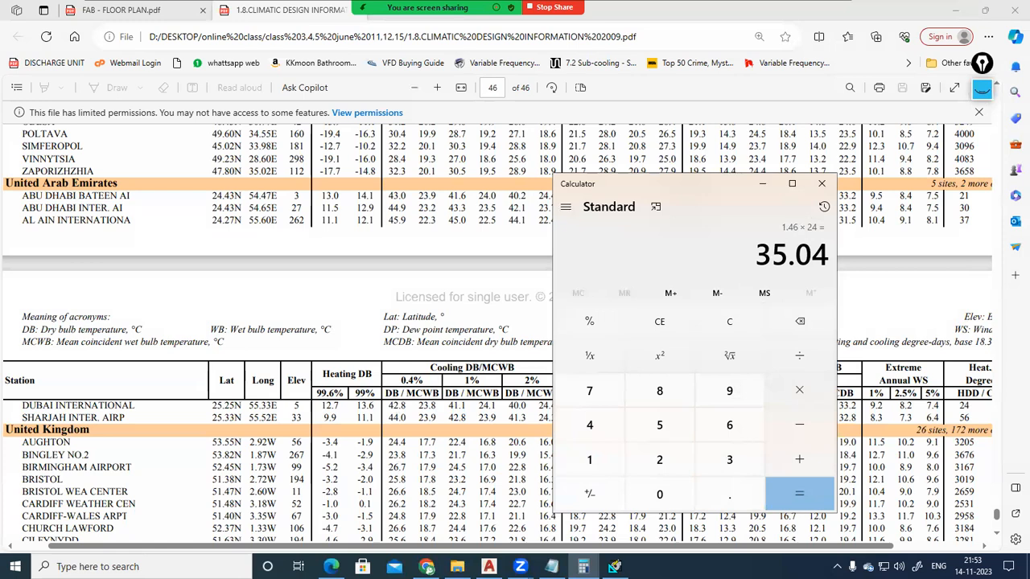
# Switch to HAP and read the help topic for Summer Design DB, highlighting "about 35 hours during the year".
pyautogui.click(615, 566)
pyautogui.click(354, 321)
pyautogui.click(355, 321)
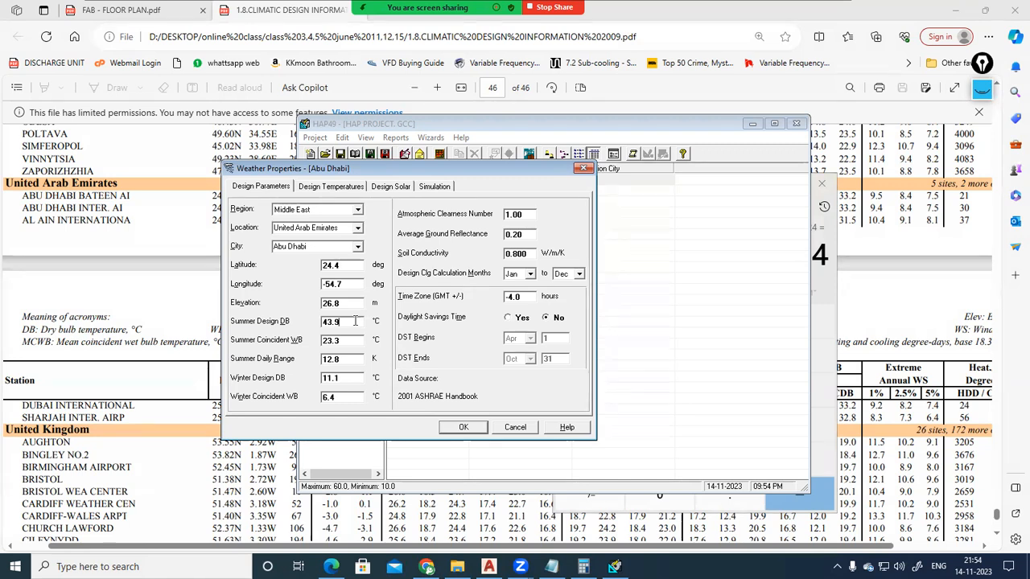
pyautogui.press('F1')
pyautogui.moveTo(590, 178); pyautogui.dragTo(706, 179)
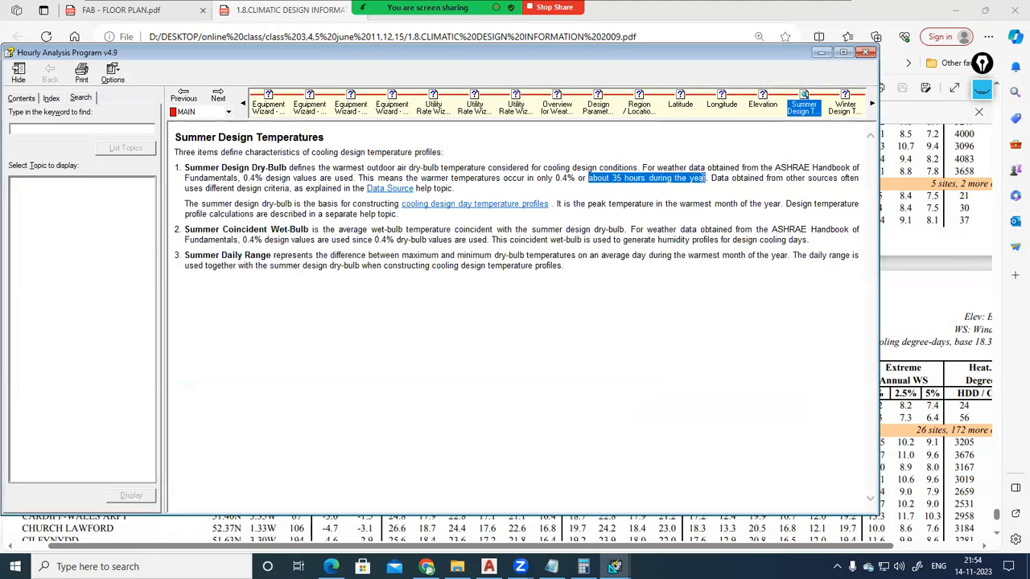
pyautogui.click(821, 52)
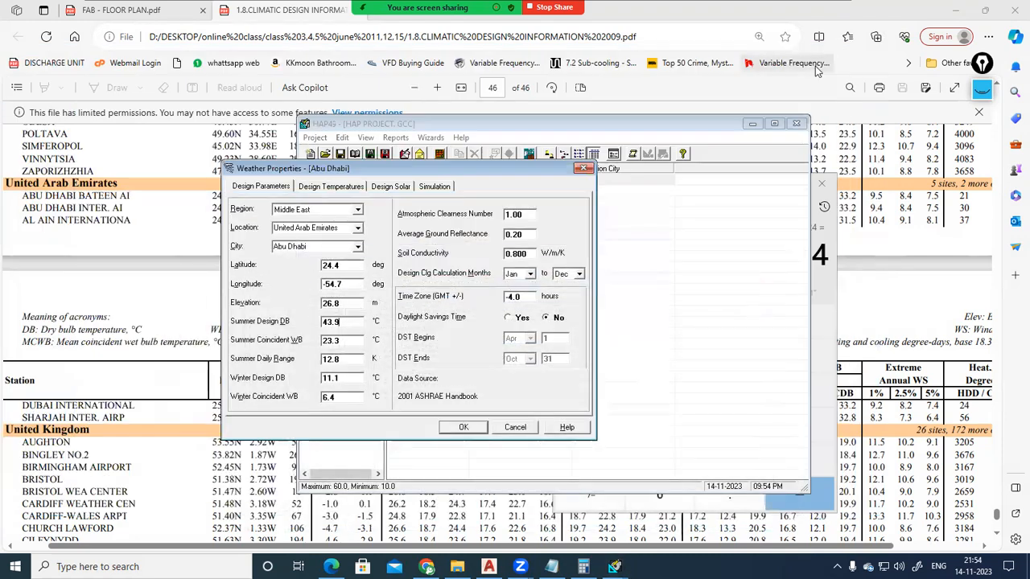
# Switch back to the 2009 climatic design PDF in Edge and examine the 1% cooling columns for the UAE stations.
pyautogui.click(615, 566)
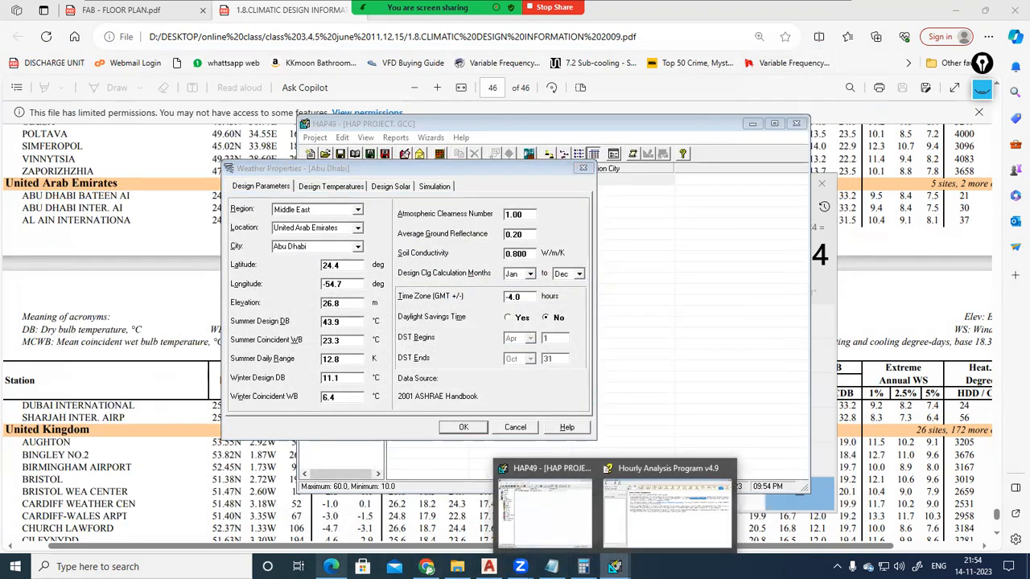
pyautogui.click(330, 566)
pyautogui.moveTo(467, 377); pyautogui.dragTo(479, 380)
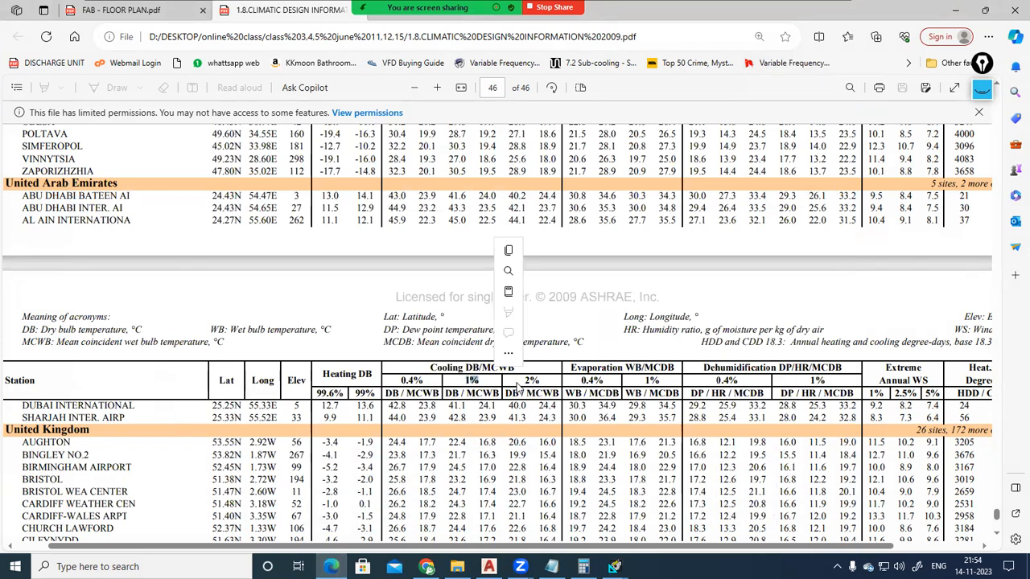
pyautogui.click(449, 406)
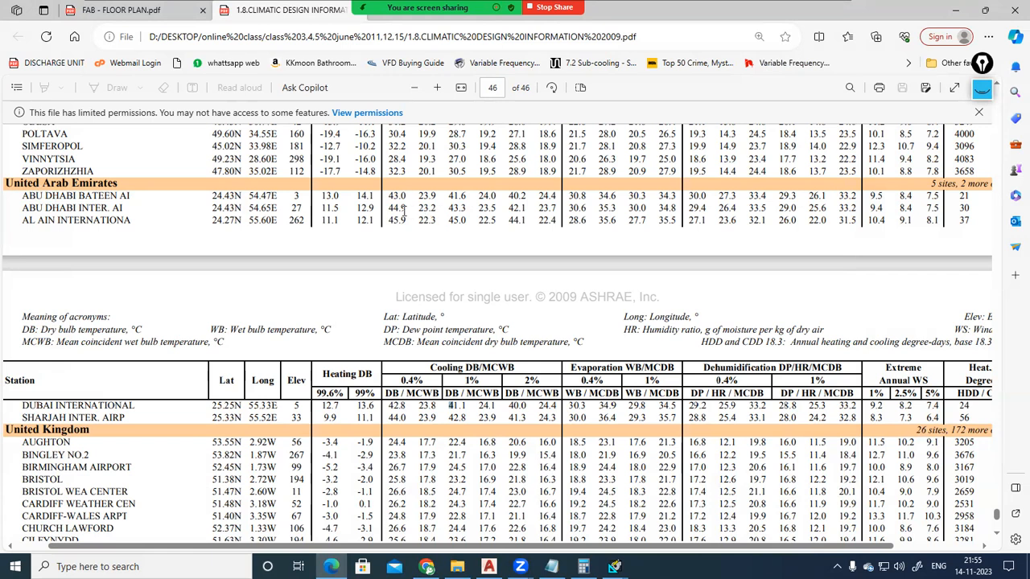
pyautogui.scroll(10, 410, 211)
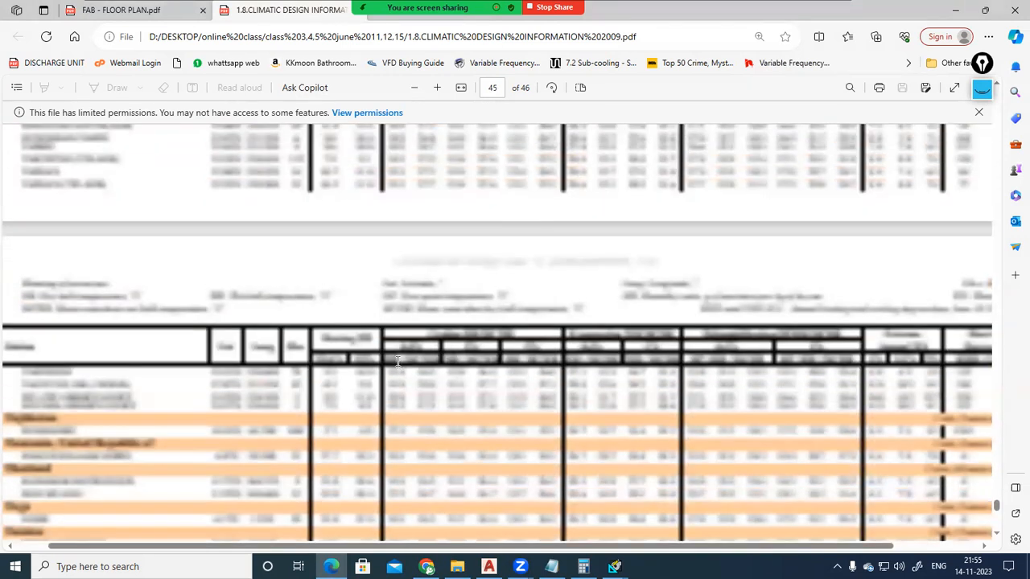
pyautogui.scroll(-3, 410, 361)
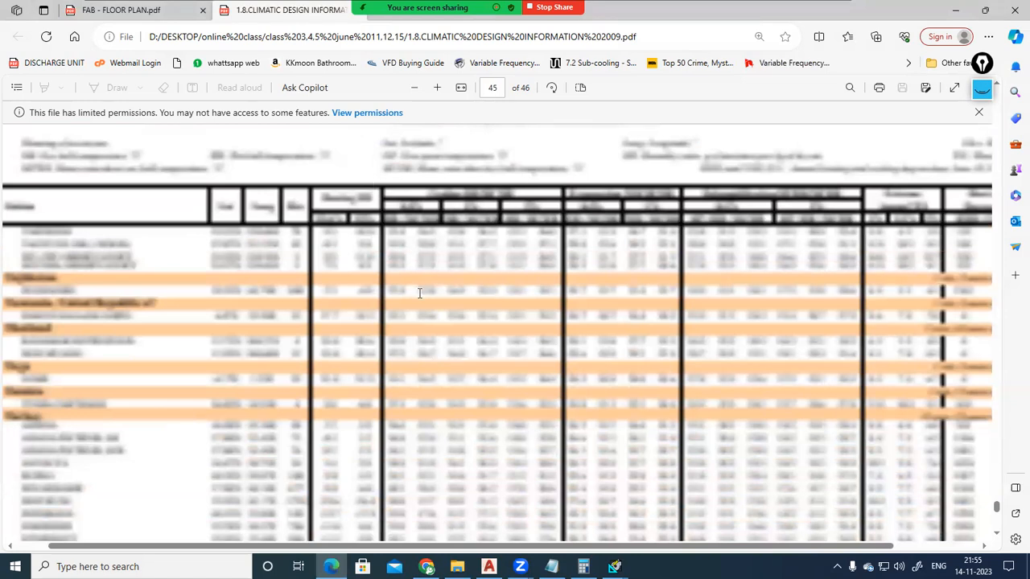
# Search for "ashrae climate data" in a new Chrome tab and open the ASHRAE climatic design conditions 2009/2013/2017/2021 site.
pyautogui.click(426, 565)
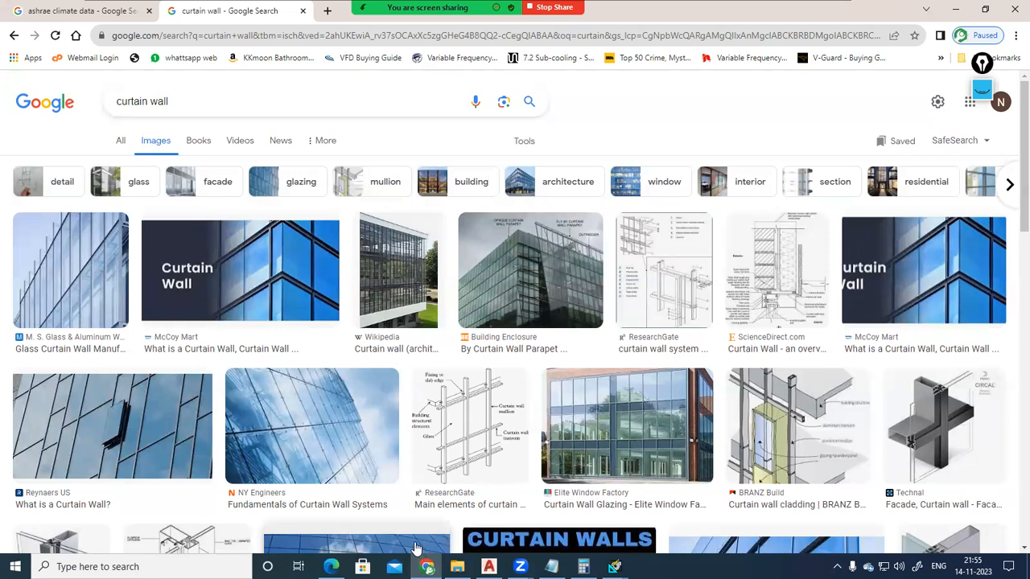
pyautogui.click(328, 10)
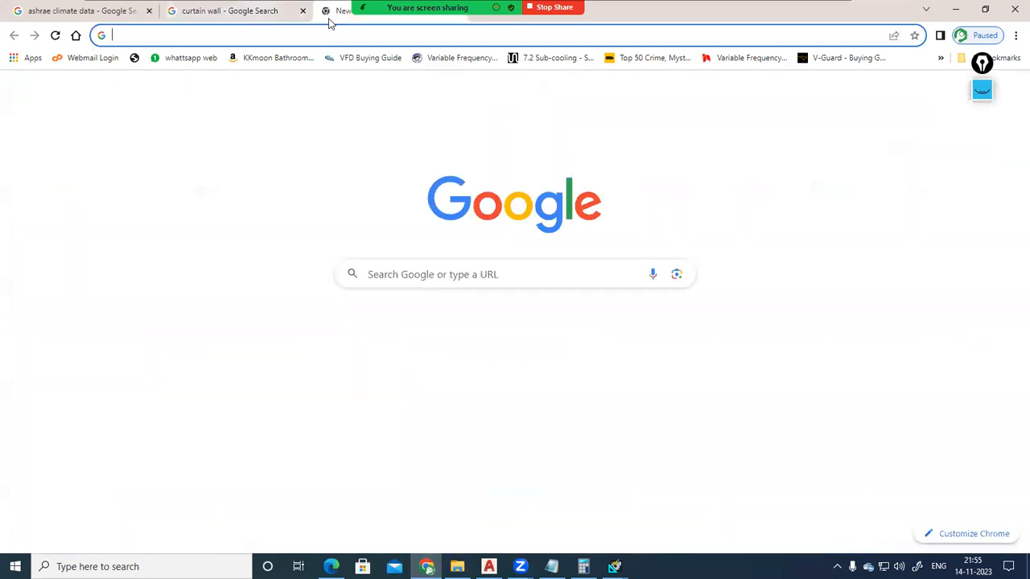
pyautogui.click(400, 265)
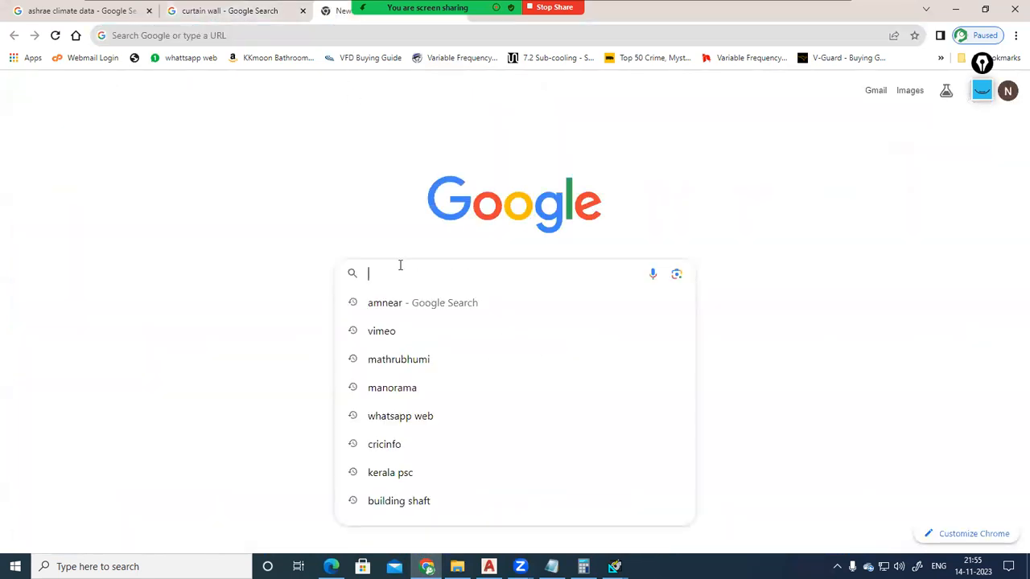
pyautogui.write('ASHRAE')
pyautogui.click(507, 315)
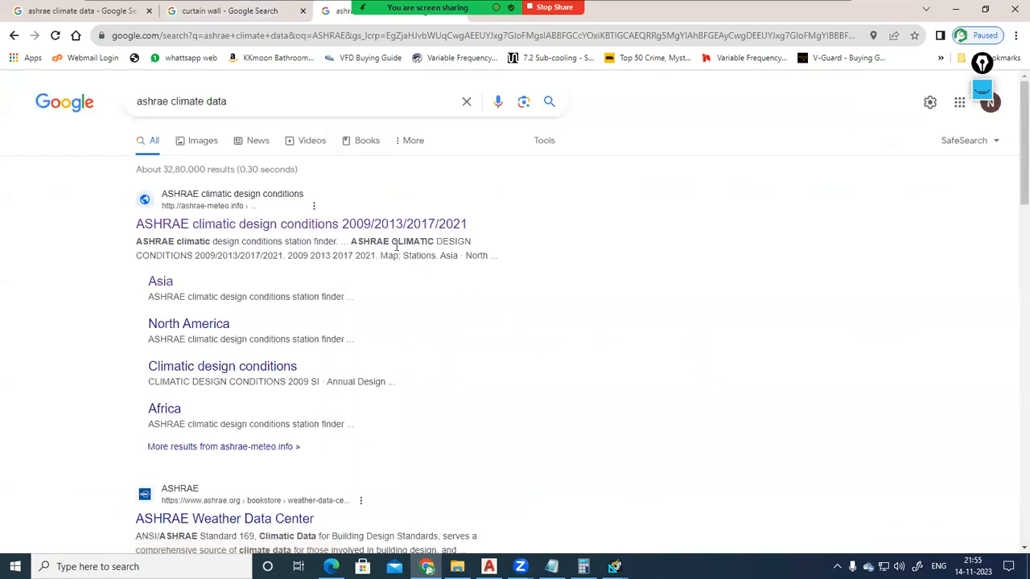
pyautogui.click(358, 224)
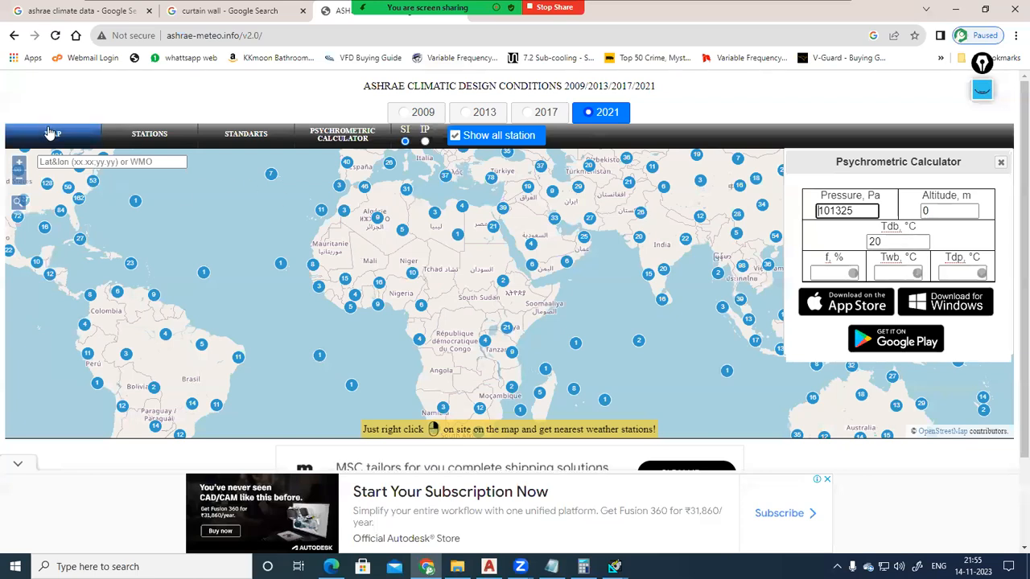
# Choose the 2021 edition of the design conditions and open the station list for Asia.
pyautogui.moveTo(143, 139)
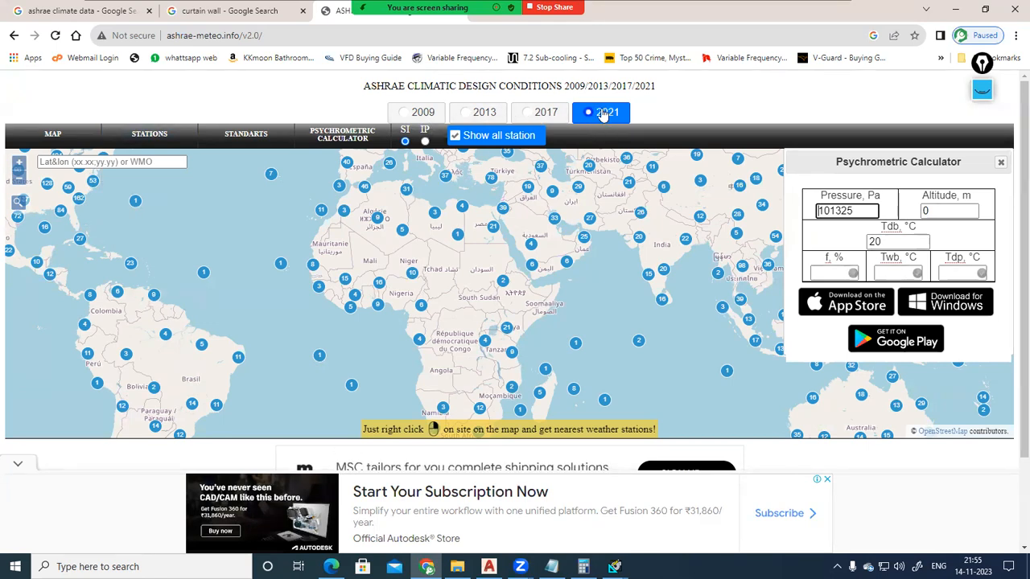
pyautogui.click(532, 111)
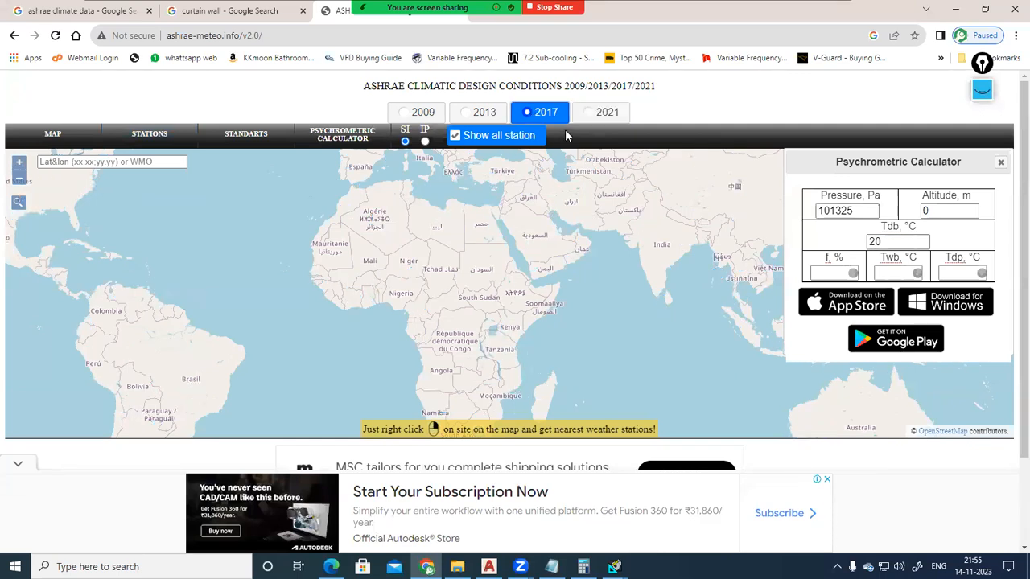
pyautogui.click(596, 113)
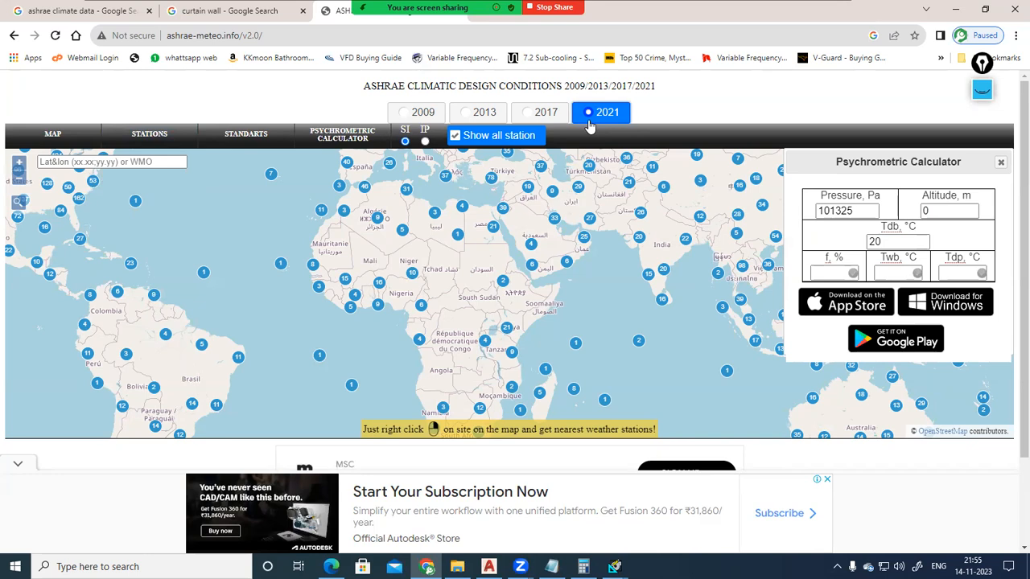
pyautogui.click(153, 142)
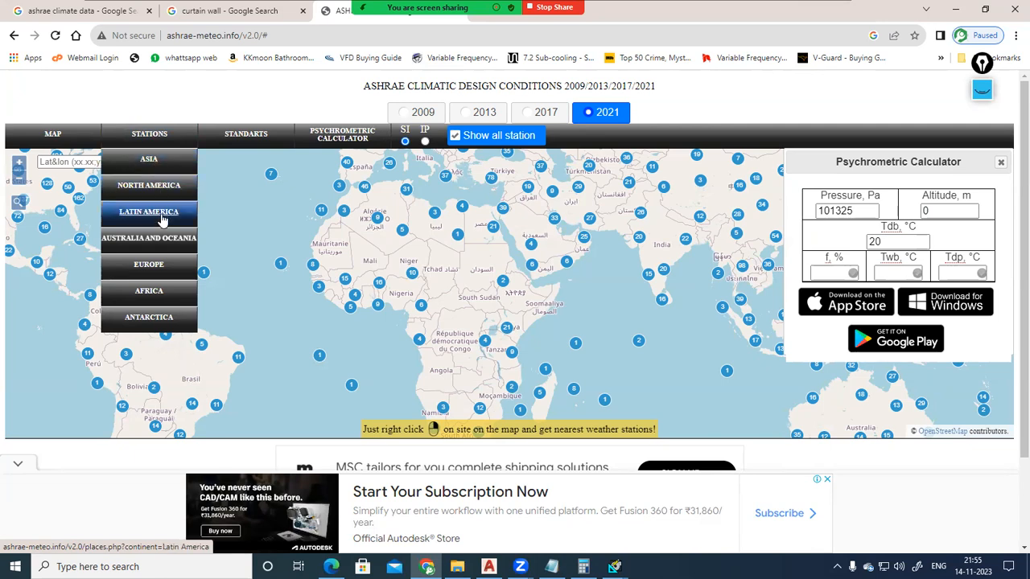
pyautogui.click(152, 159)
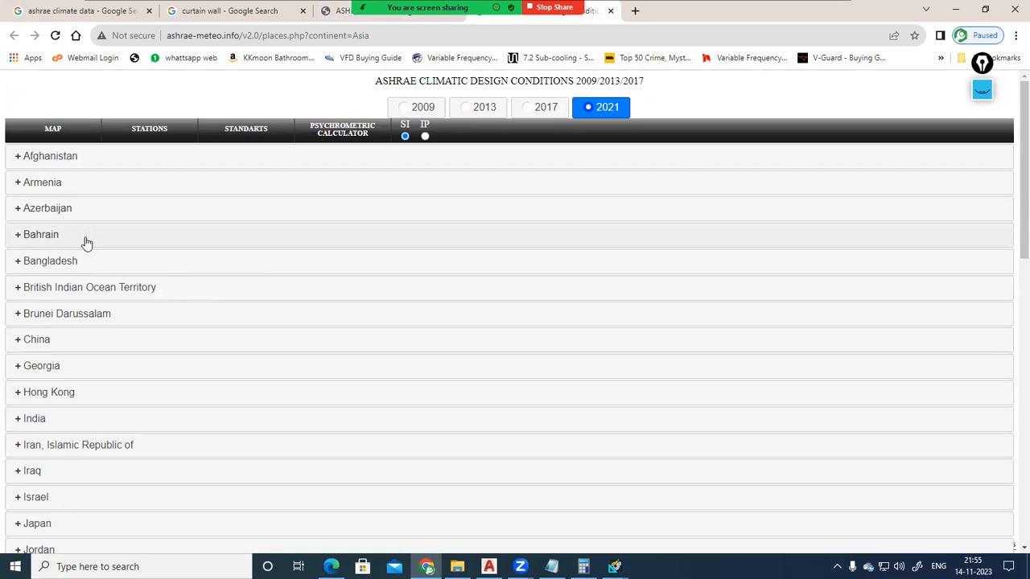
# Open the ABU DHABI INTL station under United Arab Emirates and examine its annual cooling design conditions.
pyautogui.scroll(-9, 87, 246)
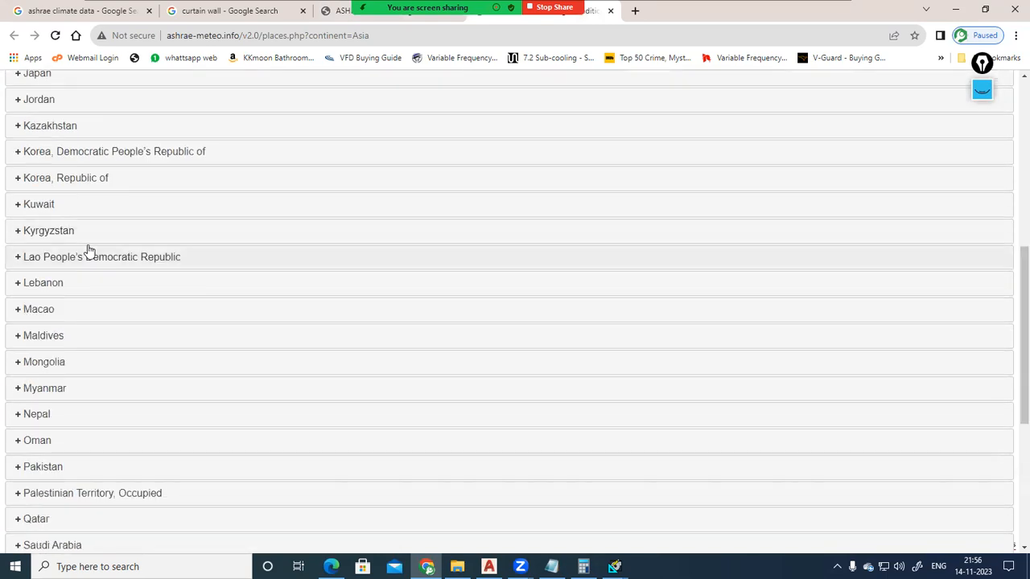
pyautogui.scroll(-1, 89, 252)
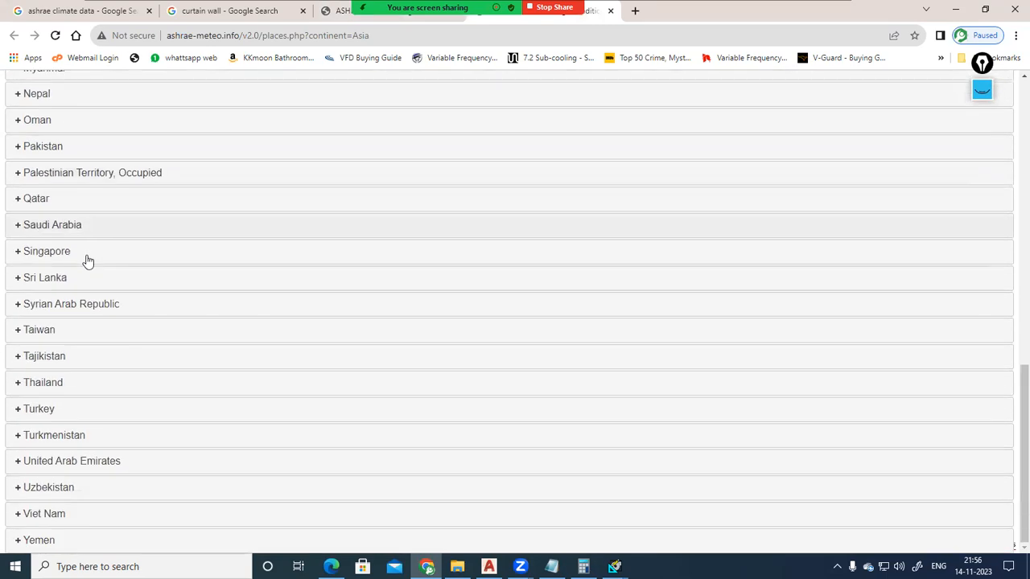
pyautogui.click(29, 461)
pyautogui.scroll(-2, 69, 409)
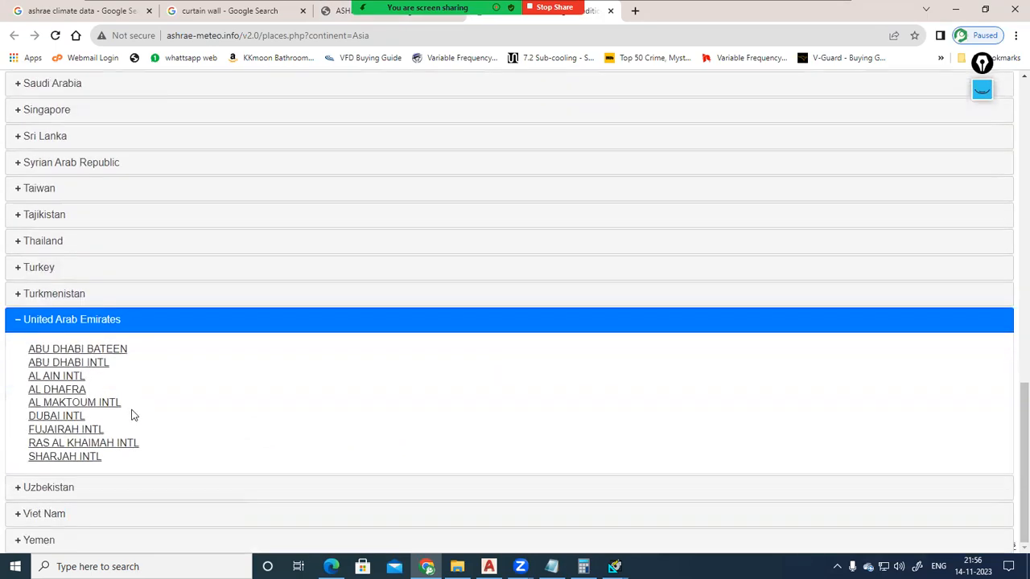
pyautogui.click(88, 363)
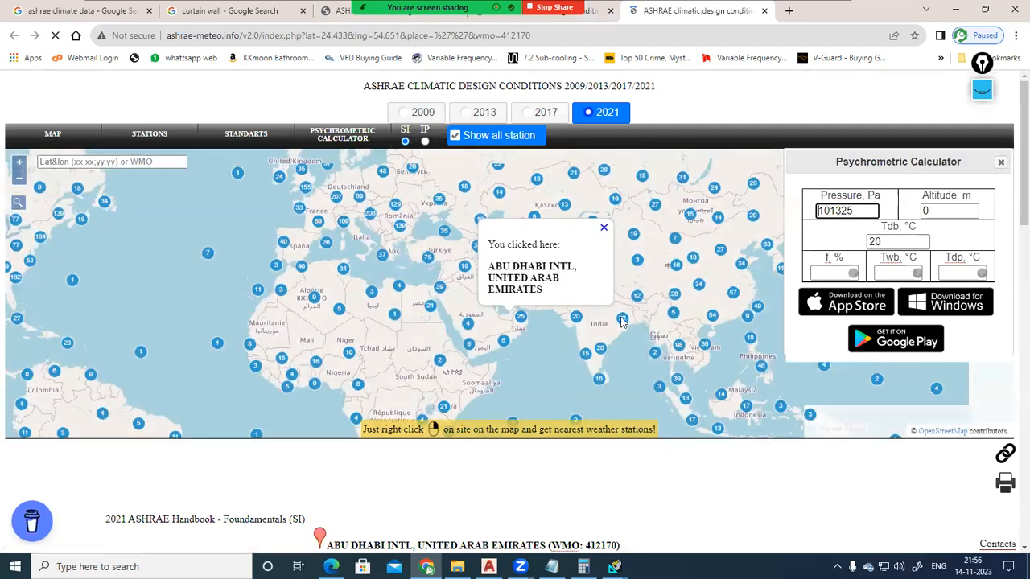
pyautogui.scroll(-5, 493, 310)
pyautogui.scroll(-1, 493, 310)
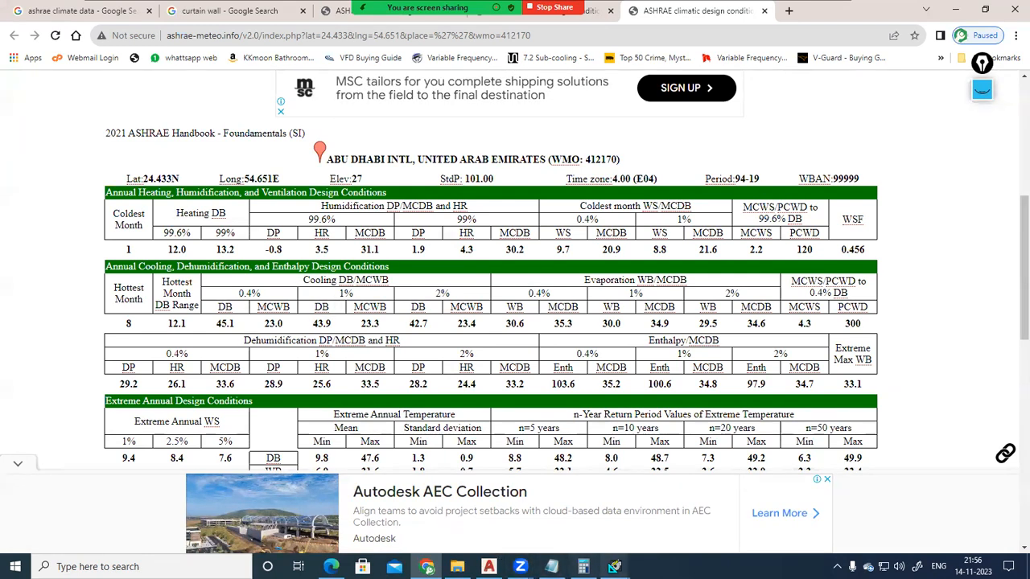
# Switch back to the 2009 climatic design PDF in Edge and locate the Dubai International cooling values.
pyautogui.click(330, 566)
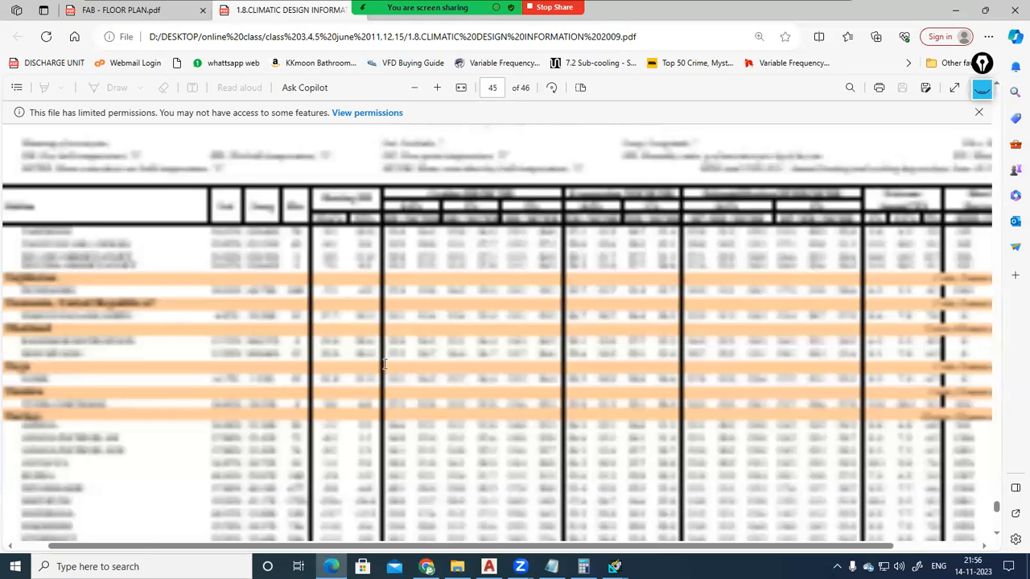
pyautogui.scroll(-10, 315, 127)
pyautogui.scroll(-15, 315, 128)
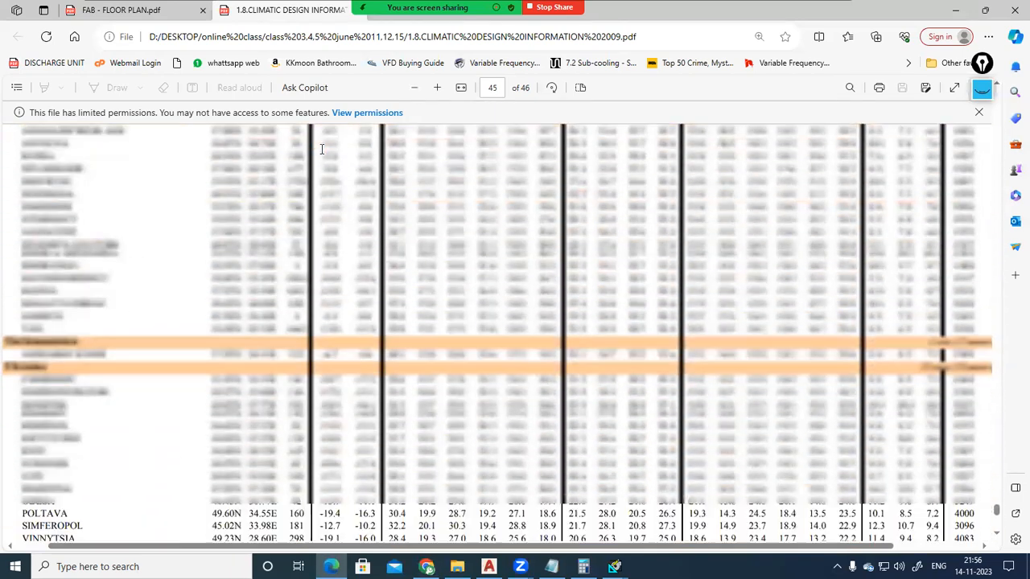
pyautogui.scroll(-2, 361, 172)
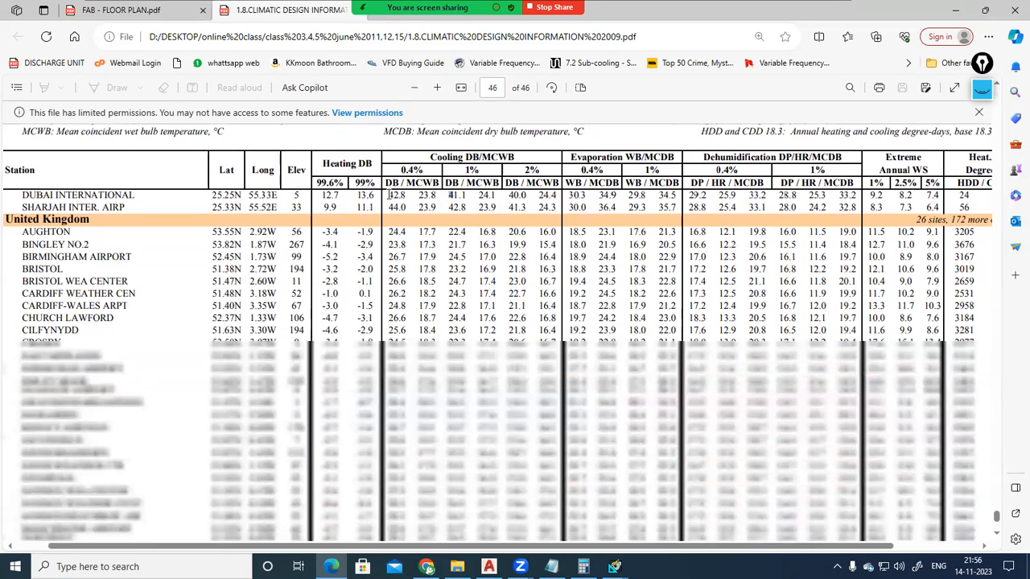
# Review the United Arab Emirates rows in the 2009 climatic design PDF, reload it, and return to the ASHRAE station page in Chrome.
pyautogui.scroll(7, 308, 250)
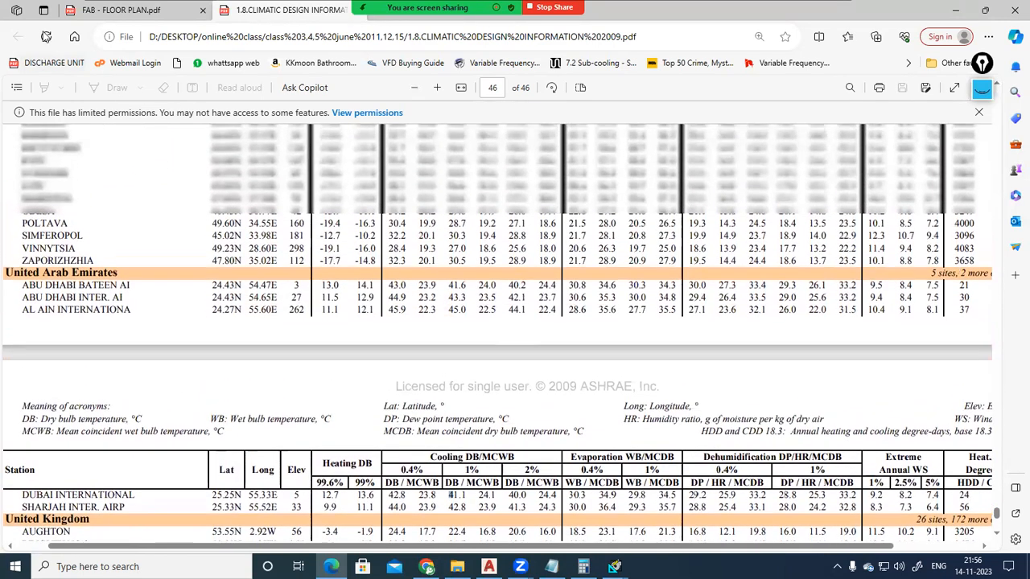
pyautogui.click(46, 37)
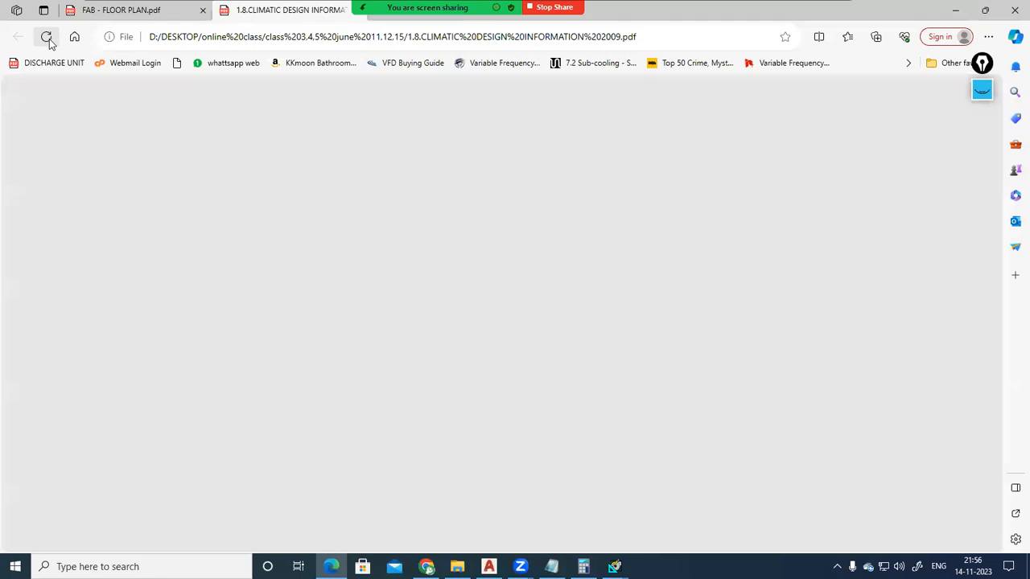
pyautogui.click(47, 40)
pyautogui.click(955, 10)
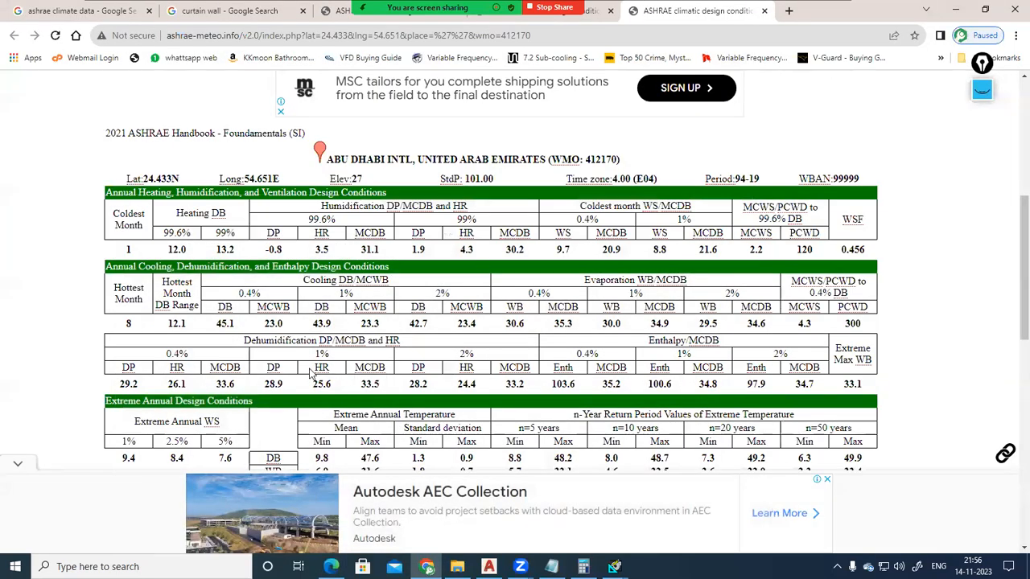
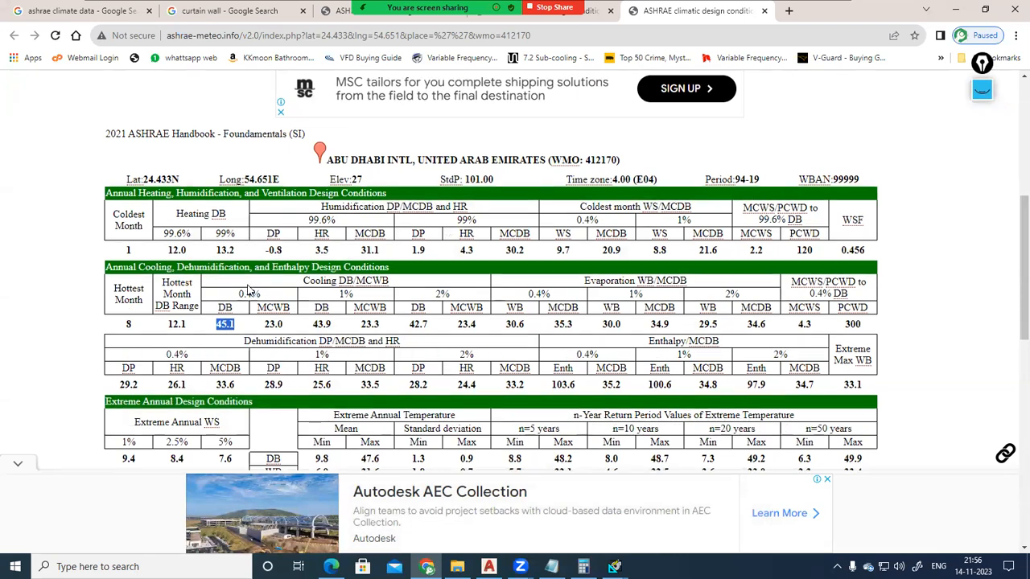
# Return to the world station map and search for TRIVANDRUM, choosing Thiruvananthapuram District, Kerala, India.
pyautogui.scroll(4, 227, 336)
pyautogui.scroll(2, 197, 221)
pyautogui.scroll(-2, 570, 227)
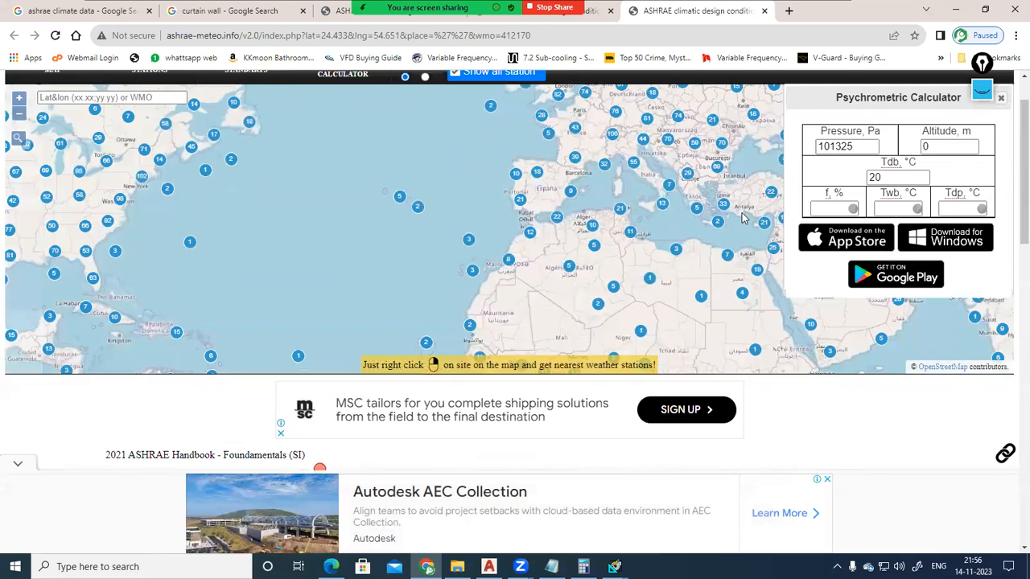
pyautogui.scroll(1, 761, 437)
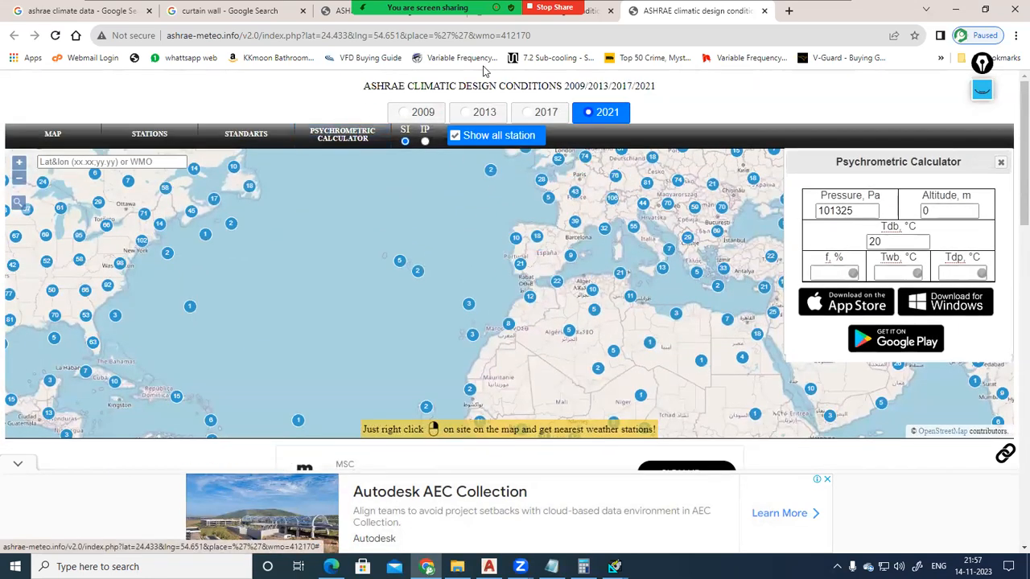
pyautogui.click(66, 140)
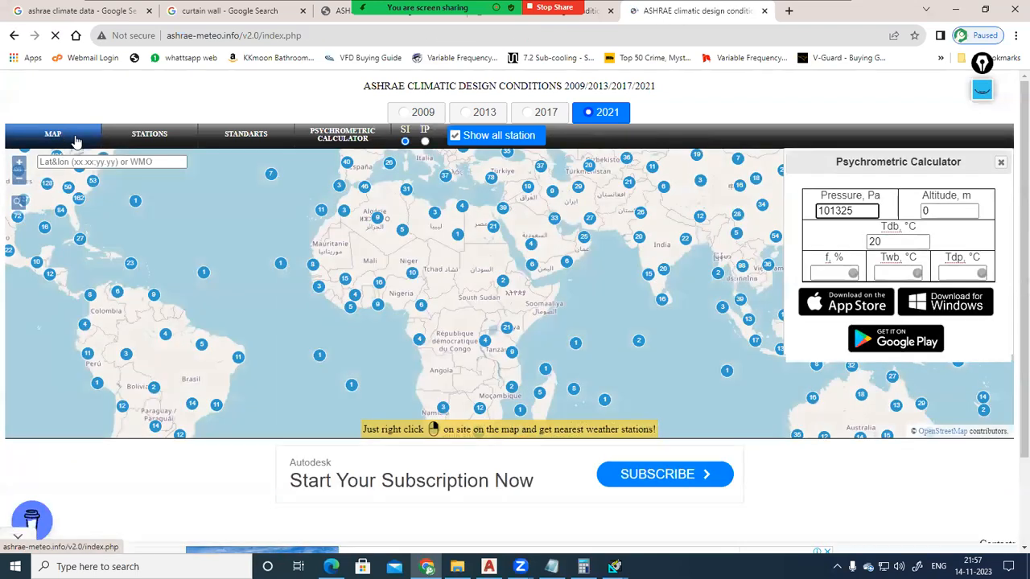
pyautogui.click(18, 205)
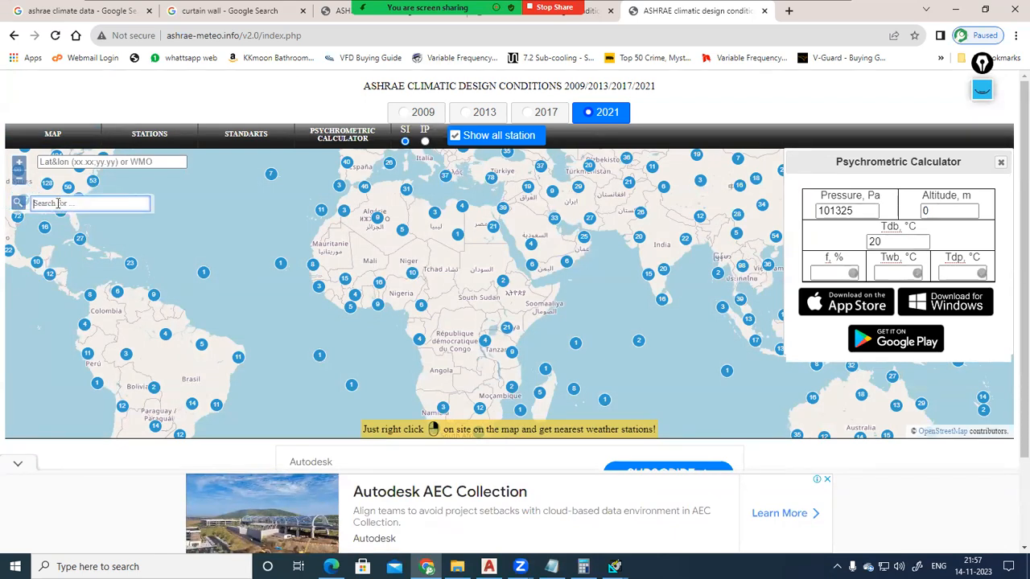
pyautogui.write('TRIVANDRUM')
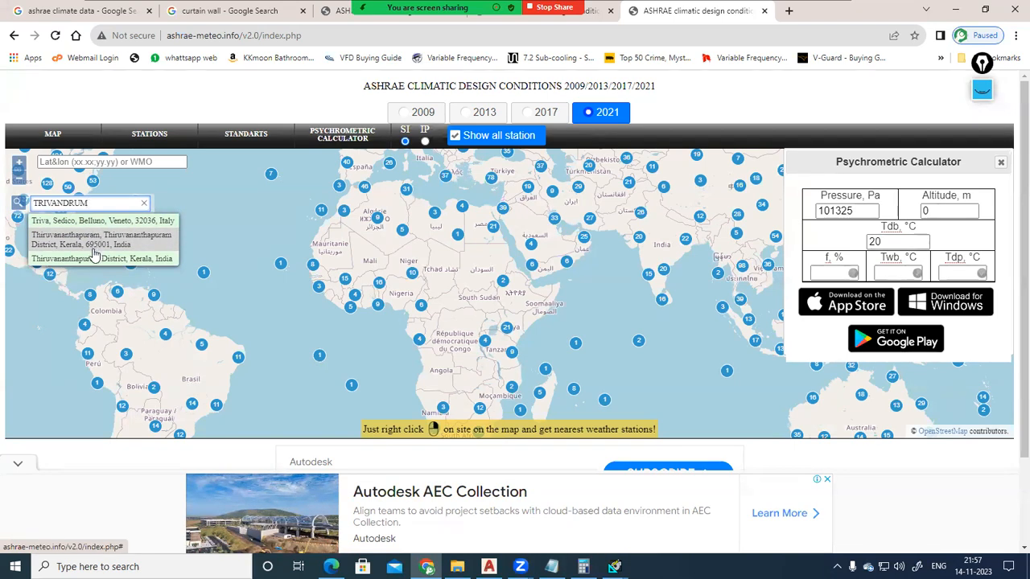
pyautogui.click(94, 259)
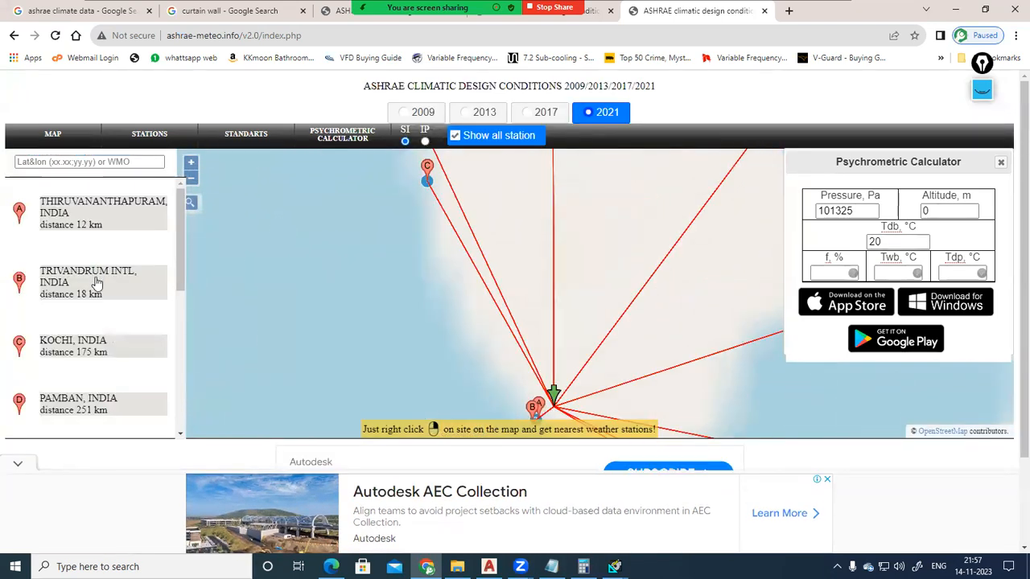
# Locate the TRIVANDRUM INTL station among the nearest stations and open its design conditions from its map marker.
pyautogui.click(97, 283)
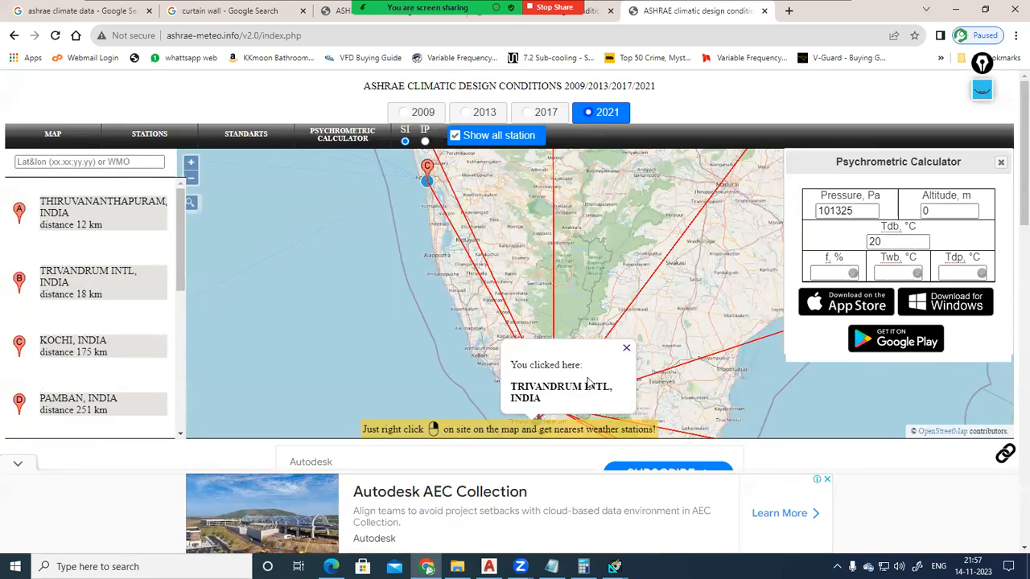
pyautogui.click(627, 350)
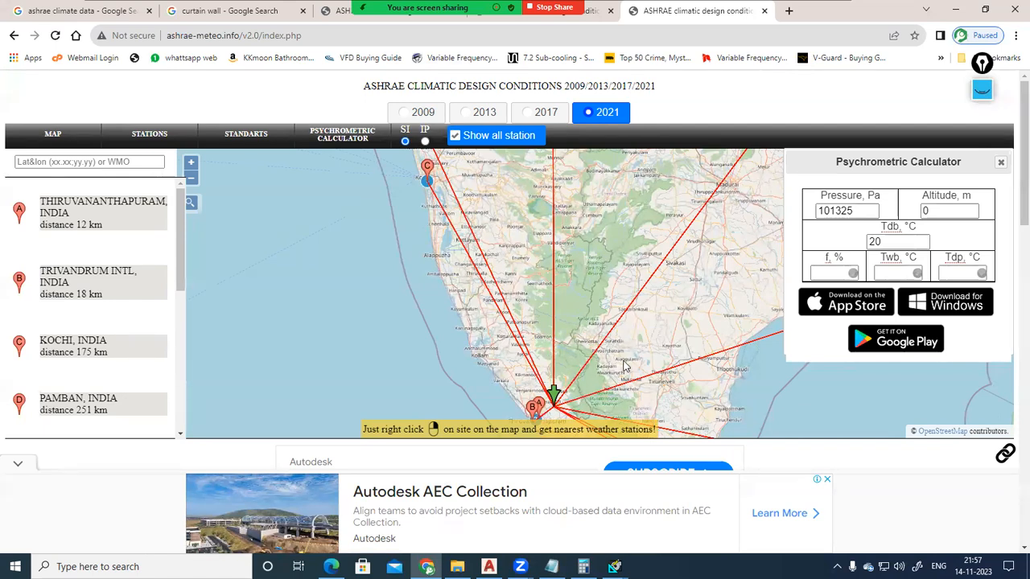
pyautogui.scroll(-1, 619, 352)
pyautogui.scroll(3, 562, 413)
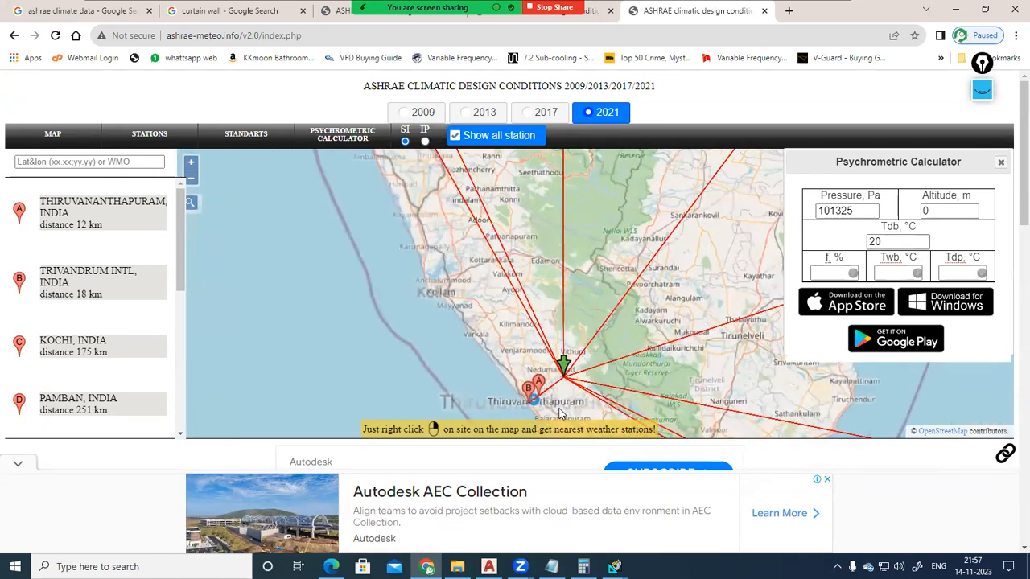
pyautogui.scroll(5, 562, 414)
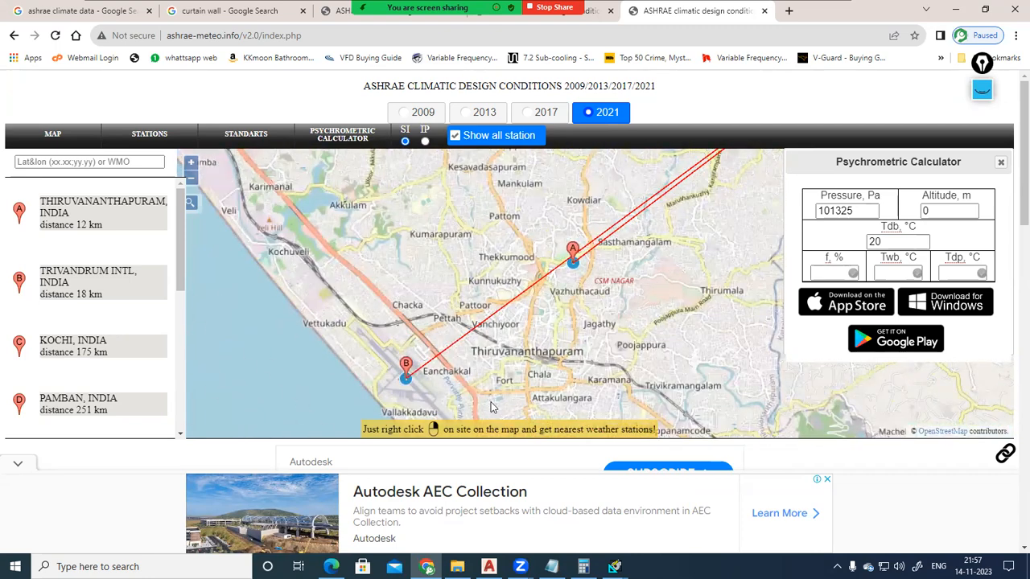
pyautogui.click(405, 379)
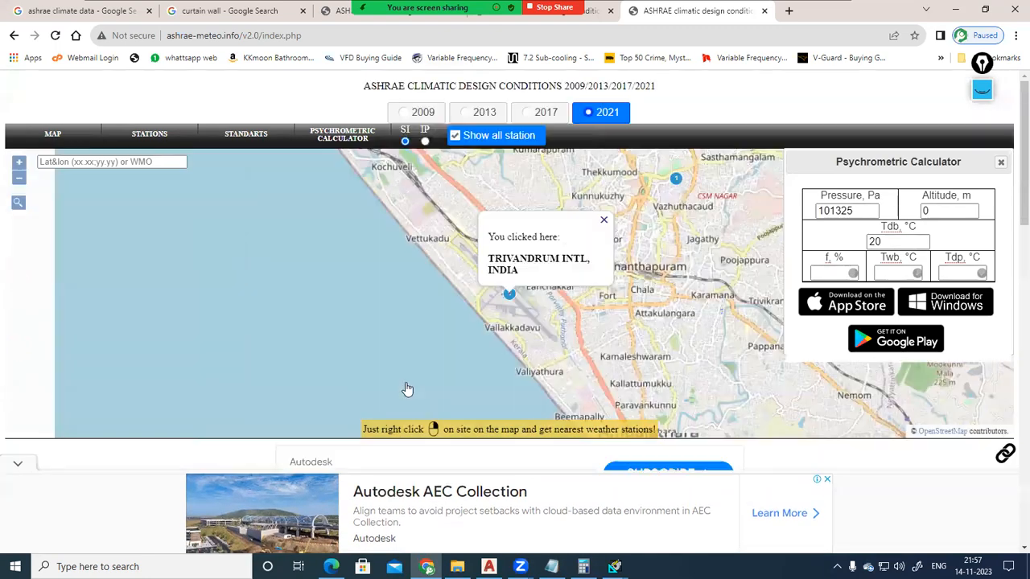
# Examine the 0.4% cooling dry-bulb value in the TRIVANDRUM INTL annual cooling design conditions.
pyautogui.scroll(-4, 448, 442)
pyautogui.scroll(-3, 477, 400)
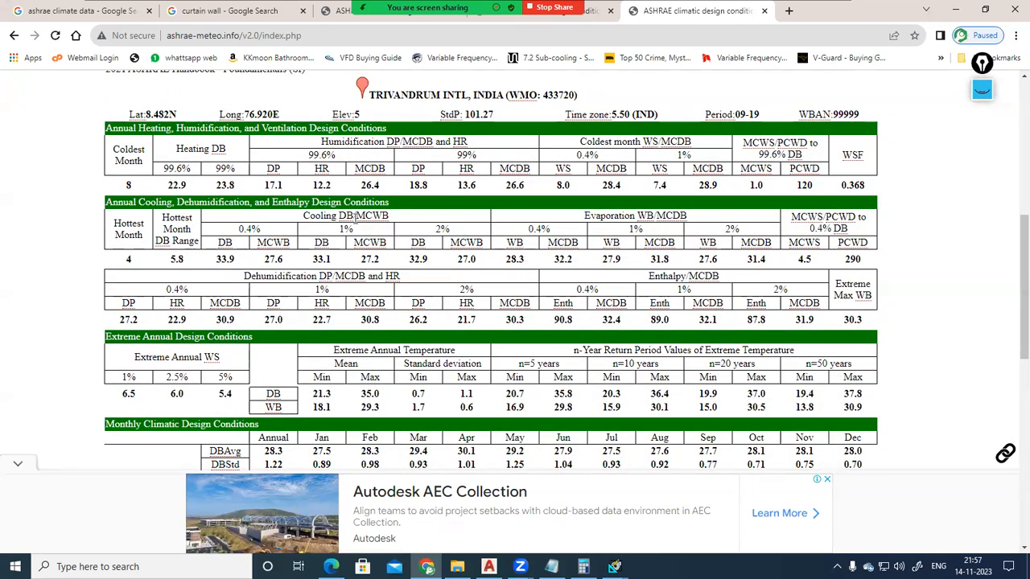
pyautogui.moveTo(216, 260); pyautogui.dragTo(238, 264)
pyautogui.scroll(5, 258, 330)
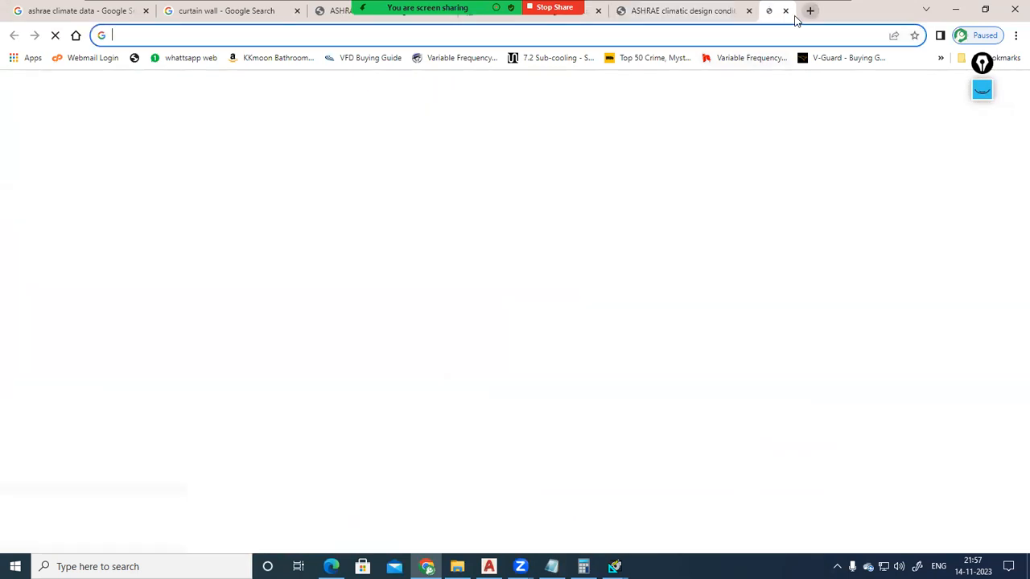
# Search Google for "latitude and longitude of trivandrum" in a new tab and copy the coordinates 8.5241° N, 76.9366° E.
pyautogui.click(788, 11)
pyautogui.click(481, 275)
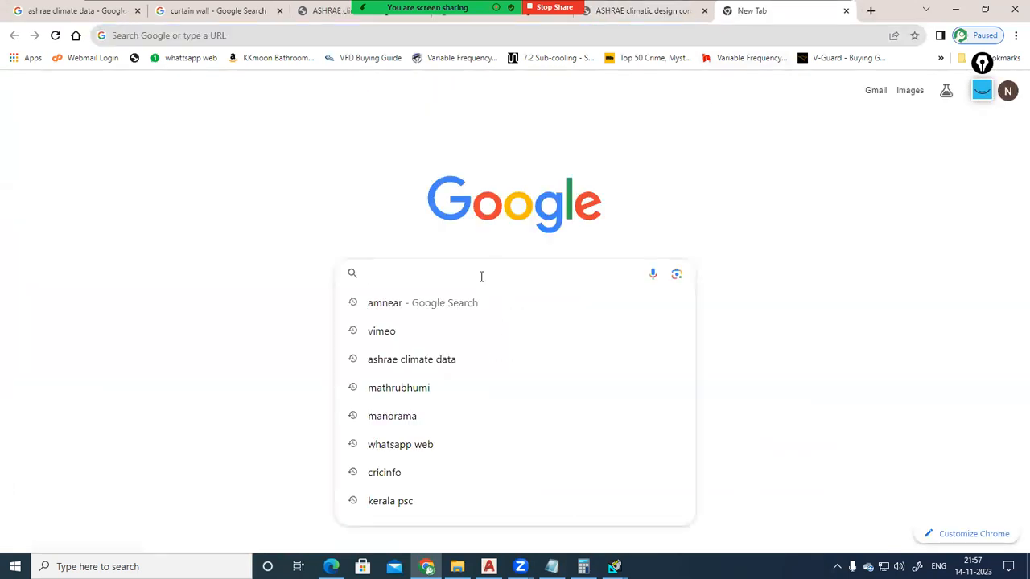
pyautogui.write('LATI')
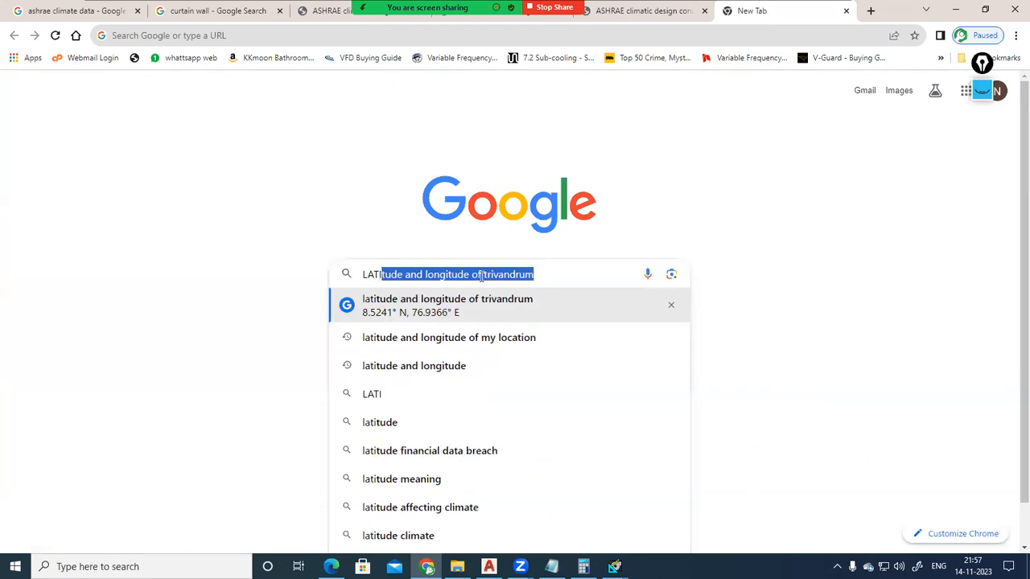
pyautogui.click(490, 301)
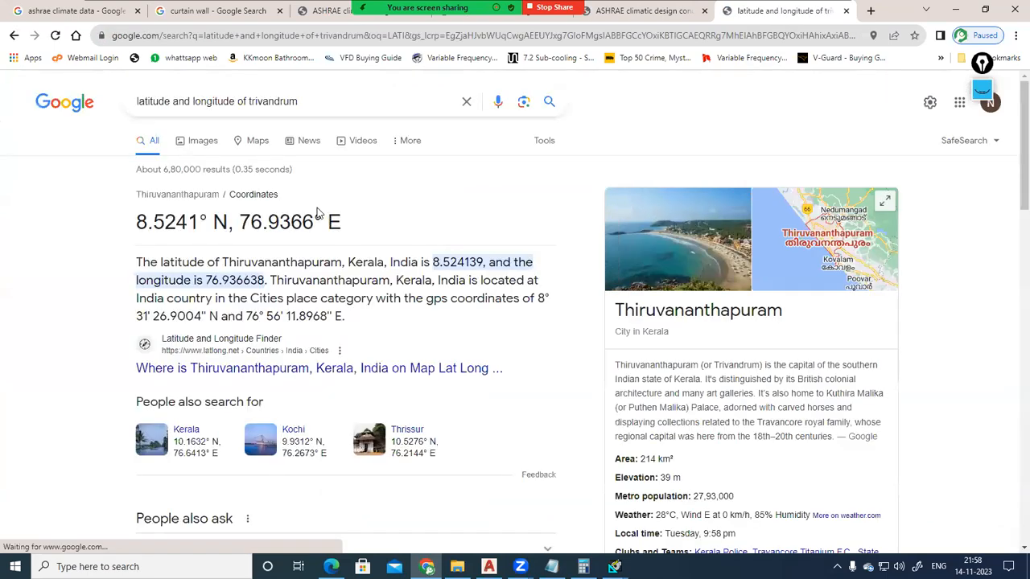
pyautogui.moveTo(344, 227); pyautogui.dragTo(133, 226)
pyautogui.hotkey('ctrl', 'c')
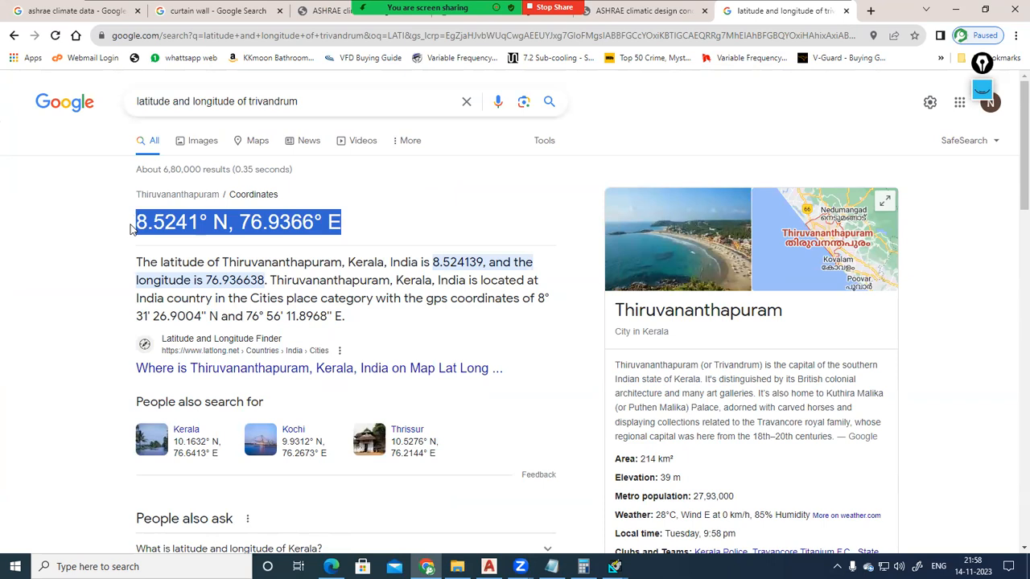
pyautogui.click(614, 567)
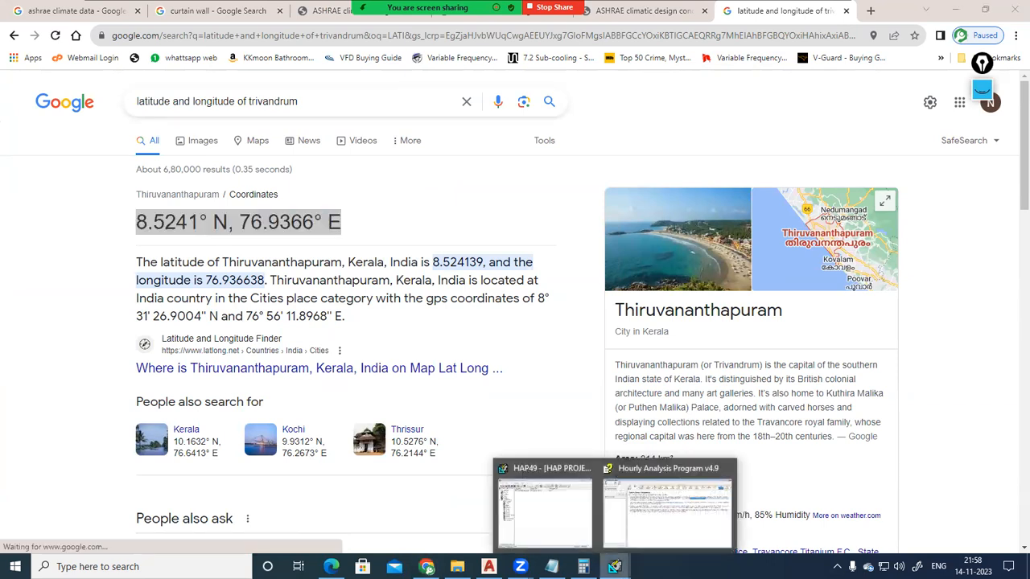
pyautogui.click(426, 566)
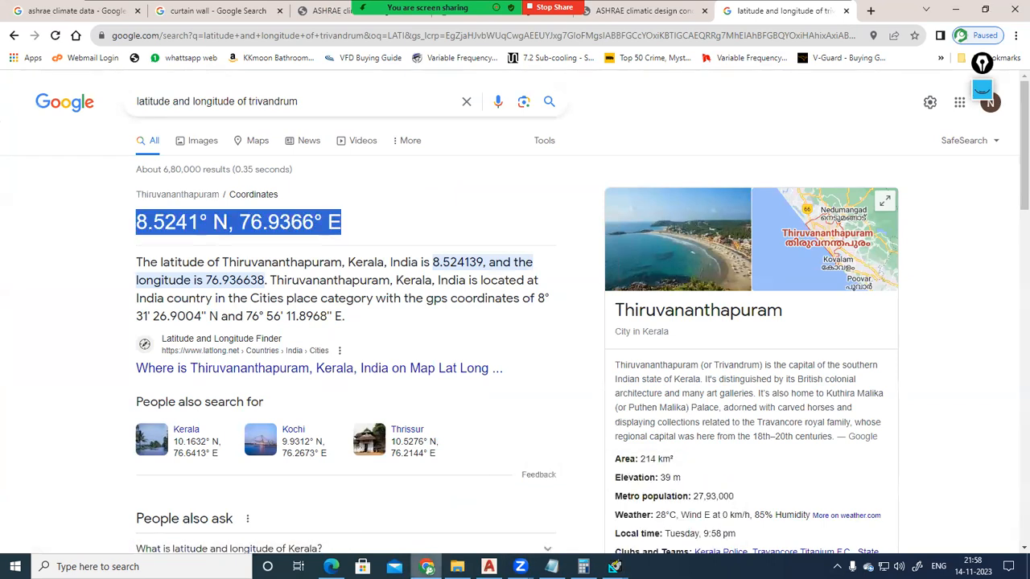
# Search the ASHRAE station map with the coordinates 8.5241° N, 76.9366° E and choose the suggested location to list its nearest stations.
pyautogui.click(644, 10)
pyautogui.click(54, 136)
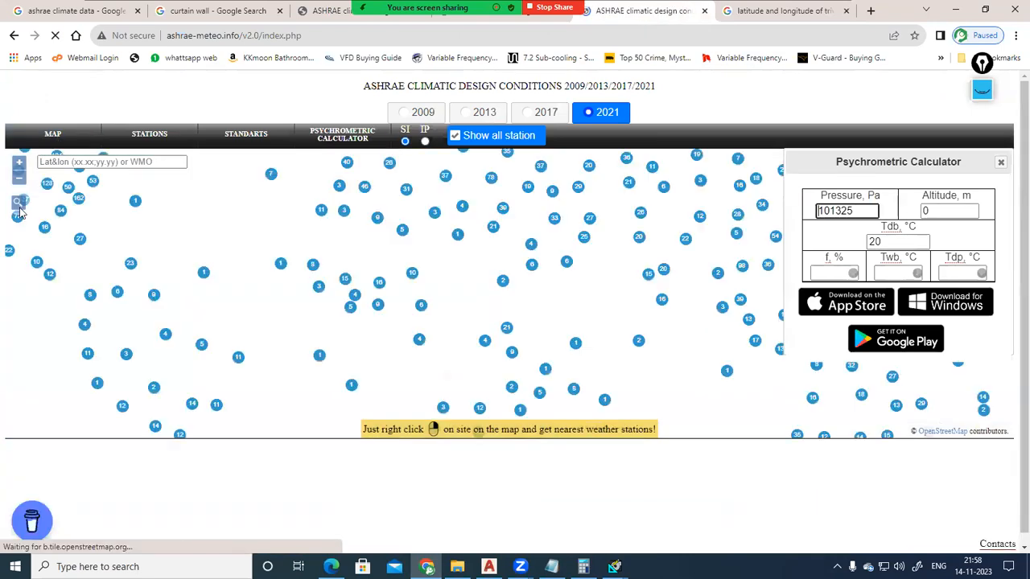
pyautogui.click(18, 204)
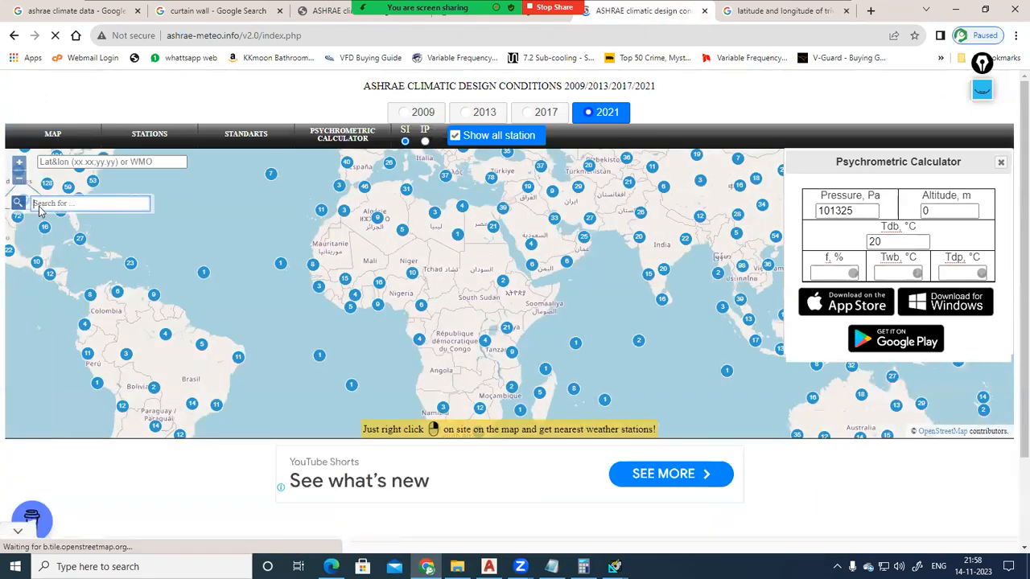
pyautogui.hotkey('ctrl', 'v')
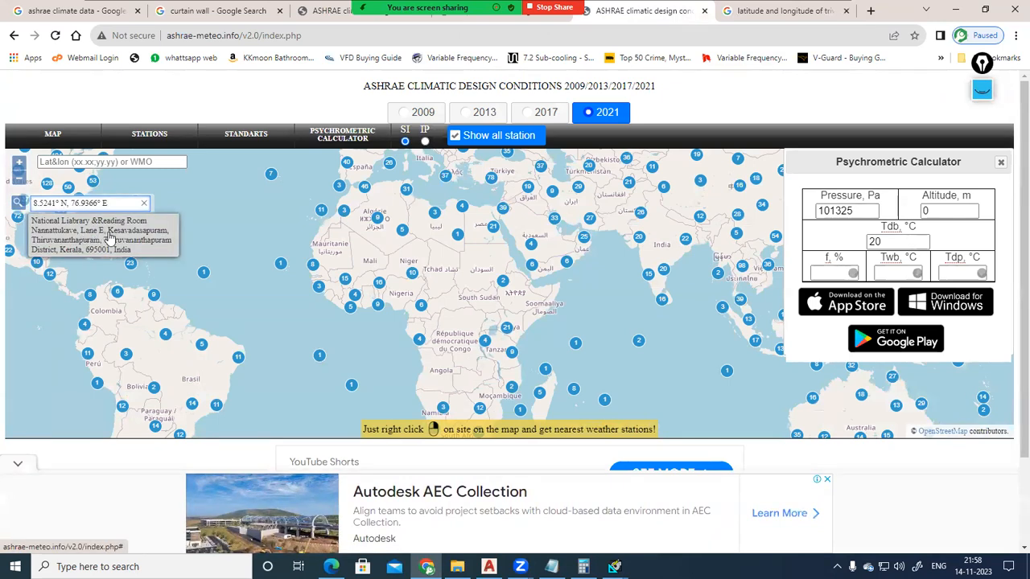
pyautogui.click(117, 248)
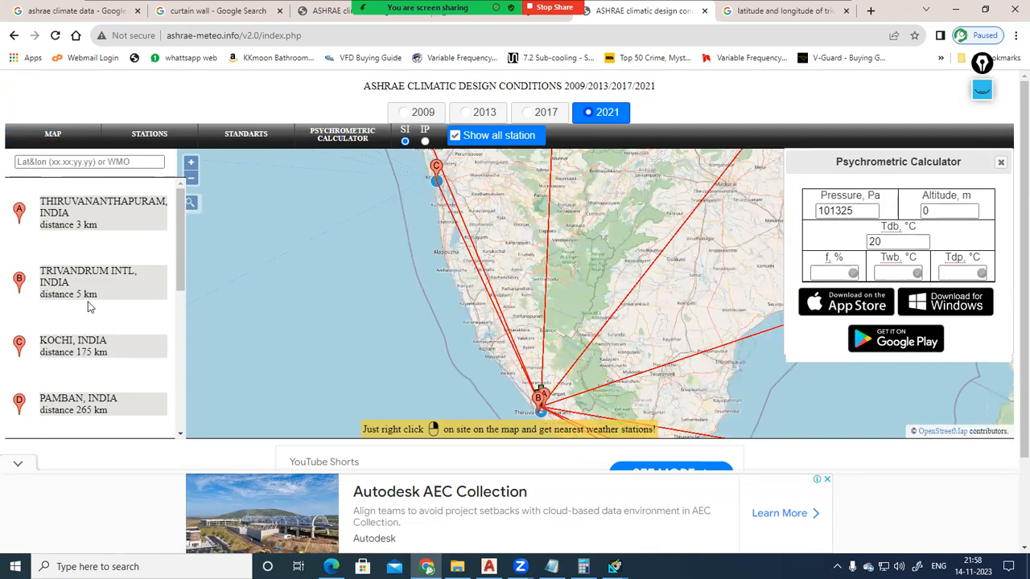
# Open the station list for Asia, close the previous map tab, and expand the United Arab Emirates stations.
pyautogui.click(149, 134)
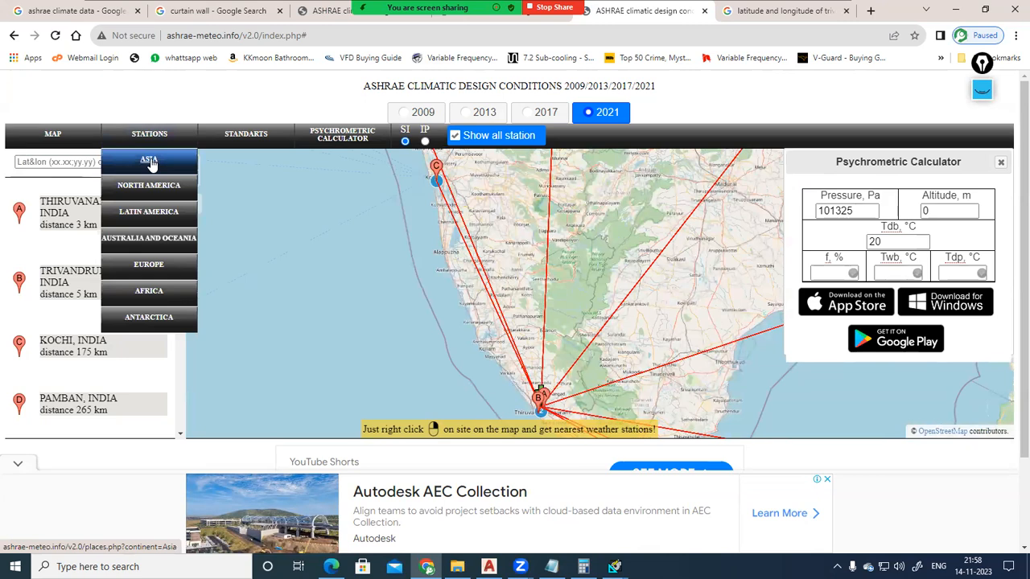
pyautogui.click(149, 161)
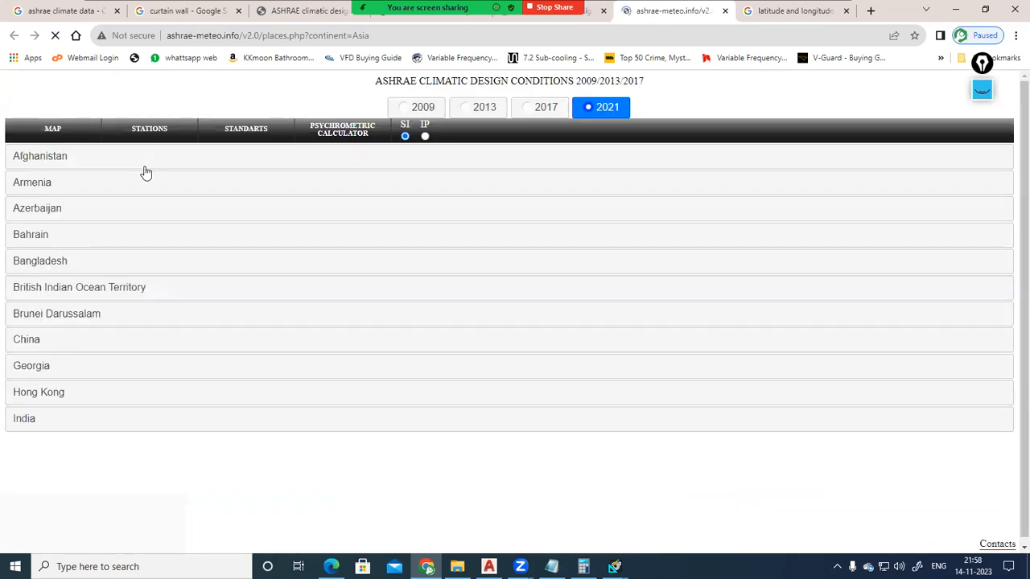
pyautogui.click(605, 12)
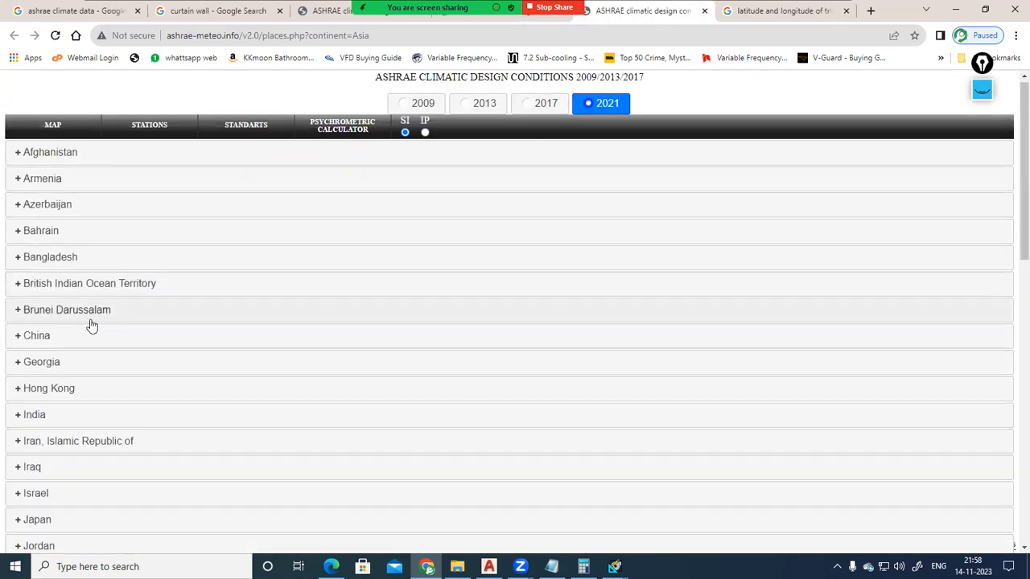
pyautogui.scroll(-6, 90, 328)
pyautogui.scroll(-3, 93, 329)
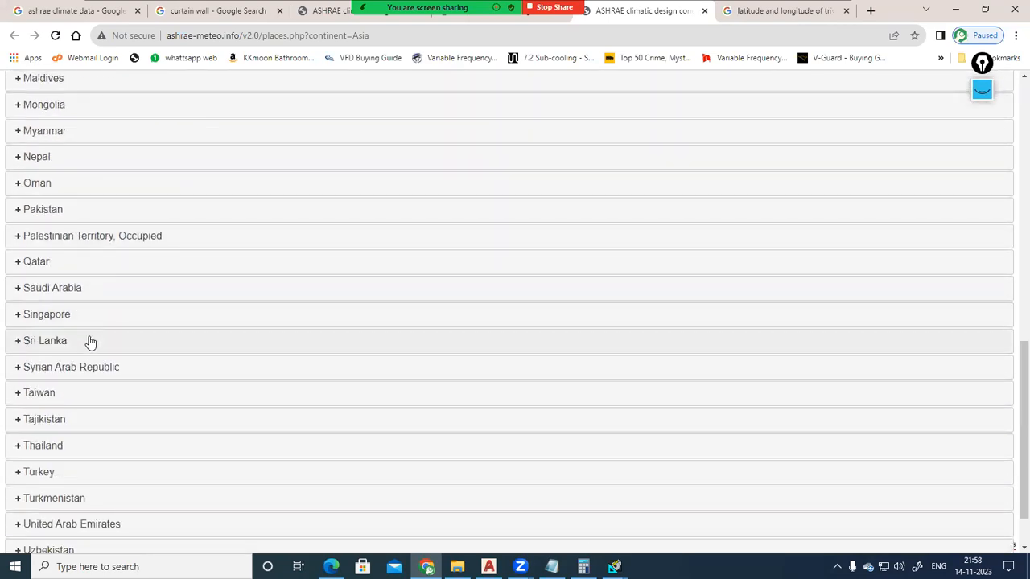
pyautogui.scroll(-1, 88, 340)
pyautogui.click(24, 466)
pyautogui.scroll(-2, 115, 405)
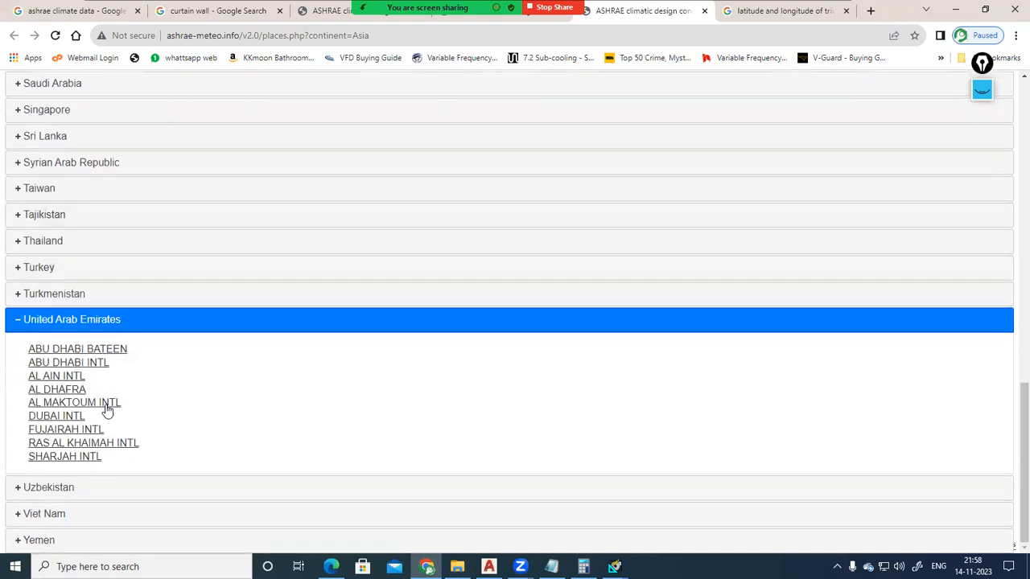
# Open the ABU DHABI INTL station and examine its 0.4% cooling dry-bulb and mean coincident wet-bulb values.
pyautogui.click(100, 361)
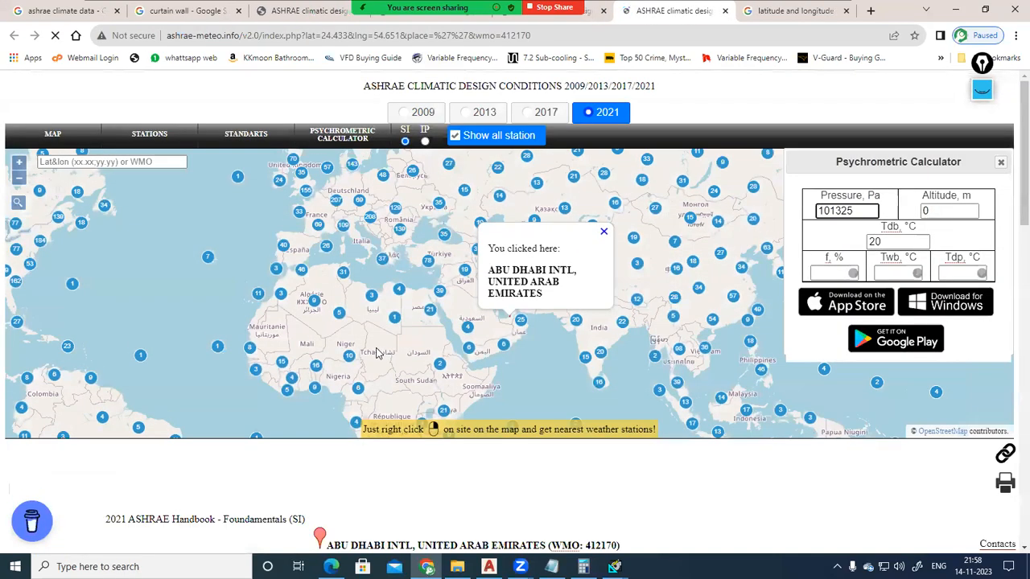
pyautogui.scroll(-3, 419, 434)
pyautogui.scroll(-2, 426, 451)
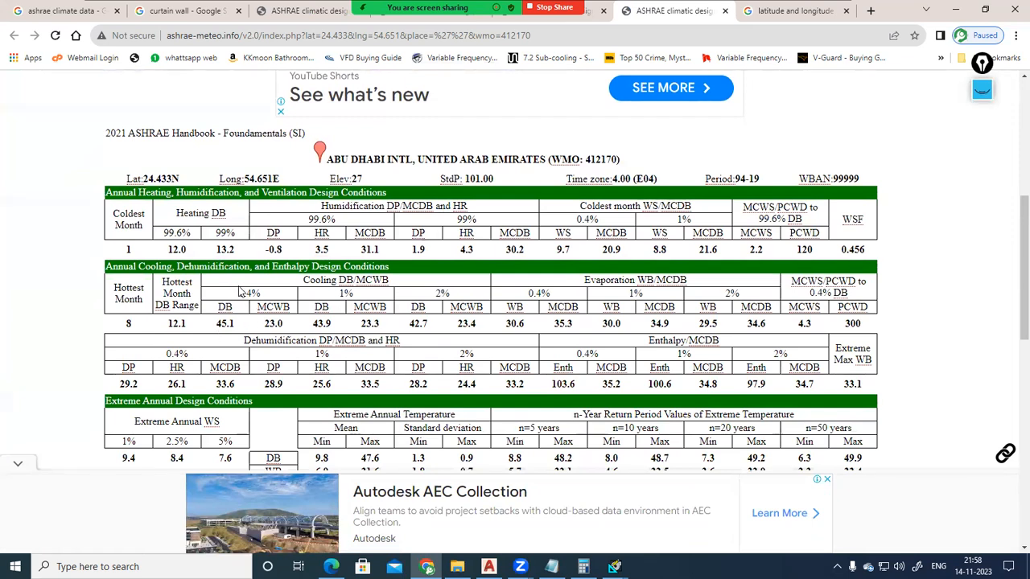
pyautogui.moveTo(239, 295); pyautogui.dragTo(266, 297)
pyautogui.moveTo(218, 322); pyautogui.dragTo(236, 326)
pyautogui.moveTo(266, 323); pyautogui.dragTo(282, 324)
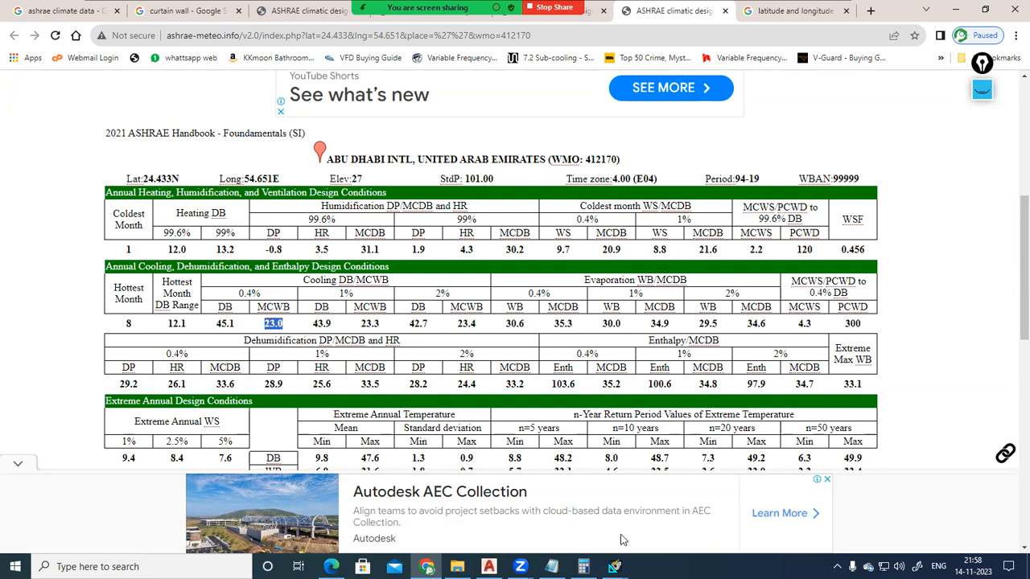
# Switch to HAP's Abu Dhabi weather properties and move the dialog clear of the ASHRAE 0.4% cooling values.
pyautogui.moveTo(615, 566)
pyautogui.click(552, 527)
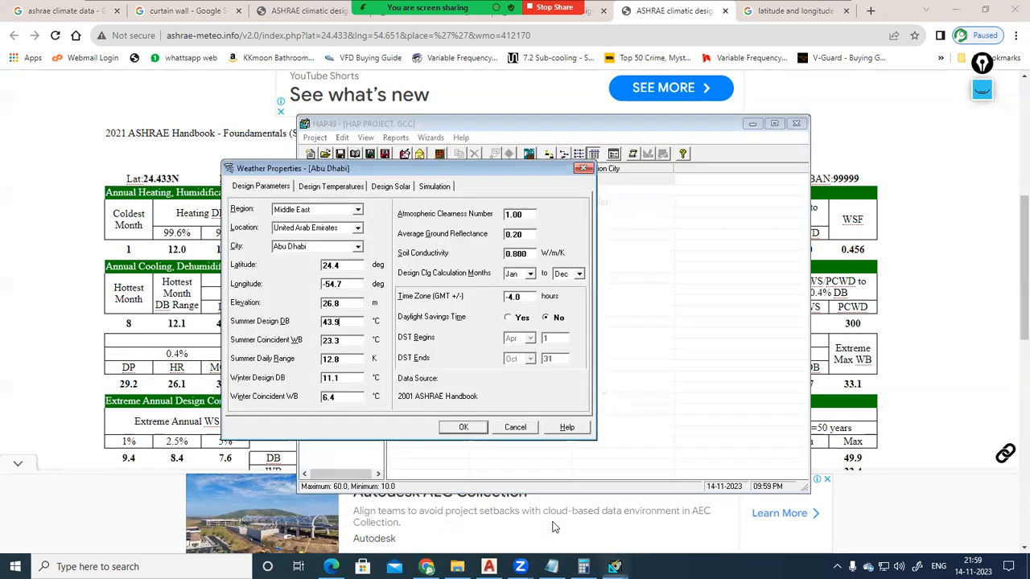
pyautogui.moveTo(433, 169); pyautogui.dragTo(593, 177)
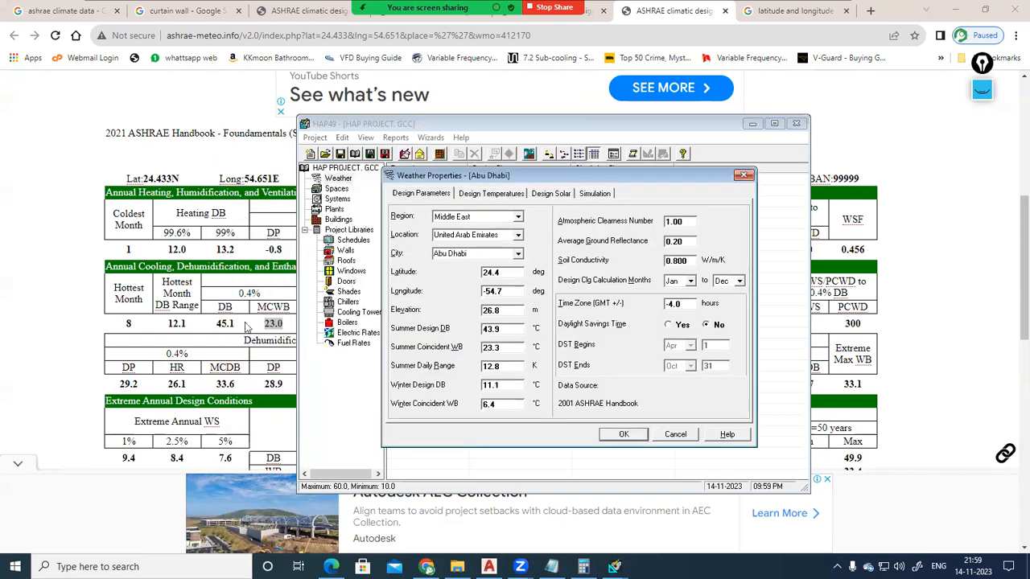
pyautogui.moveTo(512, 327); pyautogui.dragTo(481, 328)
# Calculate the difference between the two summer dry-bulb temperatures, 45.1 − 43.9, in Calculator.
pyautogui.click(583, 566)
pyautogui.click(605, 434)
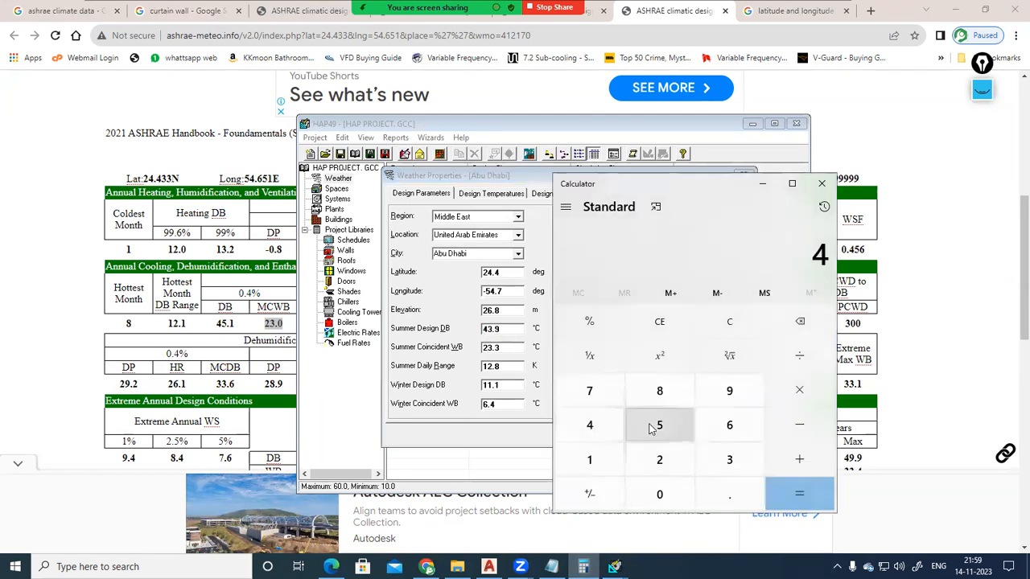
pyautogui.click(659, 427)
pyautogui.click(729, 494)
pyautogui.click(591, 470)
pyautogui.click(805, 427)
pyautogui.click(609, 427)
pyautogui.click(729, 460)
pyautogui.click(730, 494)
pyautogui.click(729, 392)
pyautogui.click(799, 496)
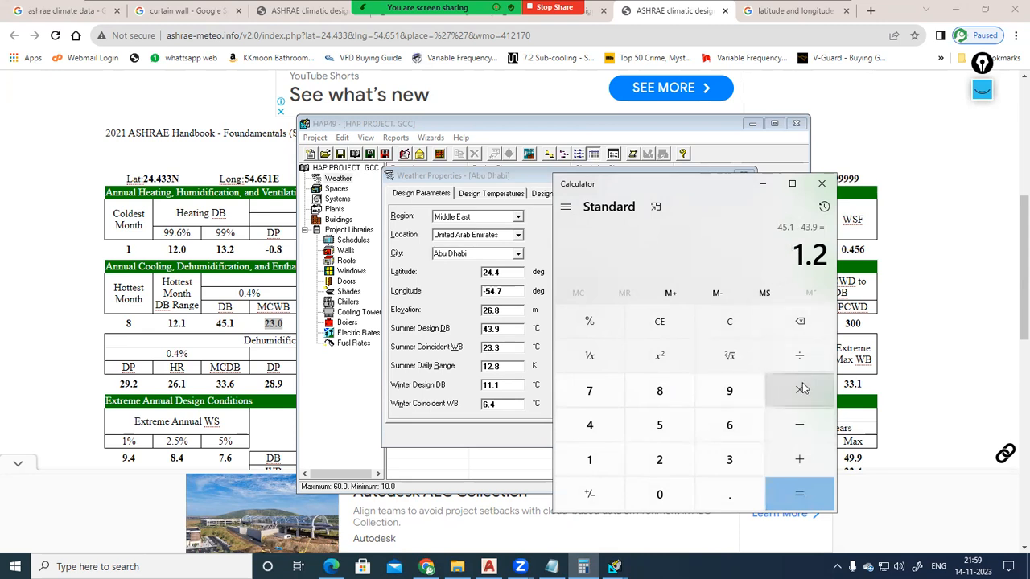
# Divide the calculated temperature difference by 12 and minimize Calculator.
pyautogui.click(800, 355)
pyautogui.click(589, 459)
pyautogui.click(659, 460)
pyautogui.click(785, 497)
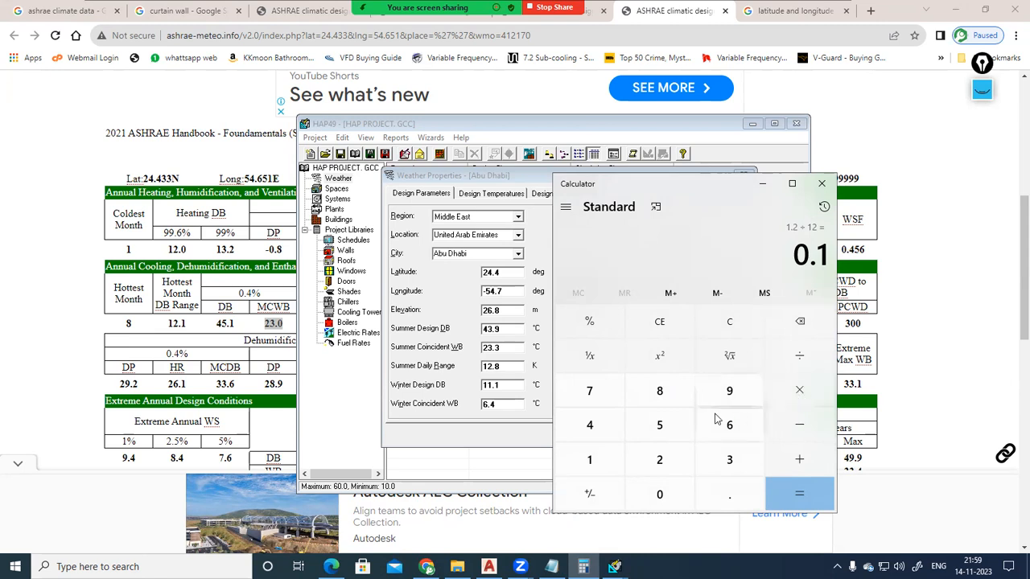
pyautogui.click(762, 189)
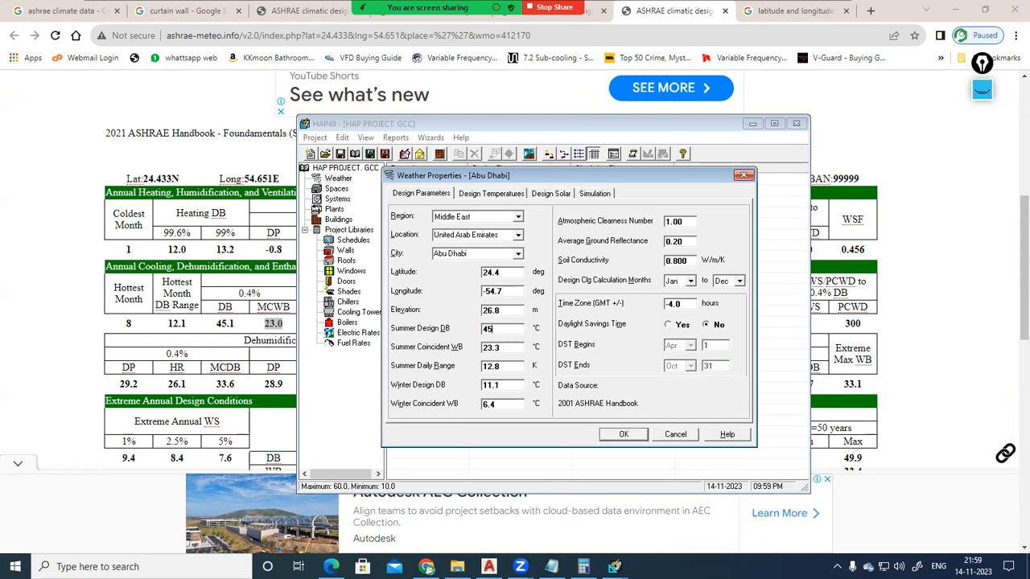
# Set the Summer Design DB to 45.1 °C and the Summer Coincident WB to 23 °C.
pyautogui.write('1')
pyautogui.doubleClick(504, 347)
pyautogui.write('23')
# Subtract the 12.1 hottest-month dry-bulb range from 45.1 in Calculator, and minimize Calculator.
pyautogui.click(501, 369)
pyautogui.click(583, 567)
pyautogui.click(589, 424)
pyautogui.click(660, 425)
pyautogui.click(729, 494)
pyautogui.click(589, 460)
pyautogui.click(799, 425)
pyautogui.click(589, 459)
pyautogui.click(660, 460)
pyautogui.click(712, 492)
pyautogui.click(589, 460)
pyautogui.click(777, 496)
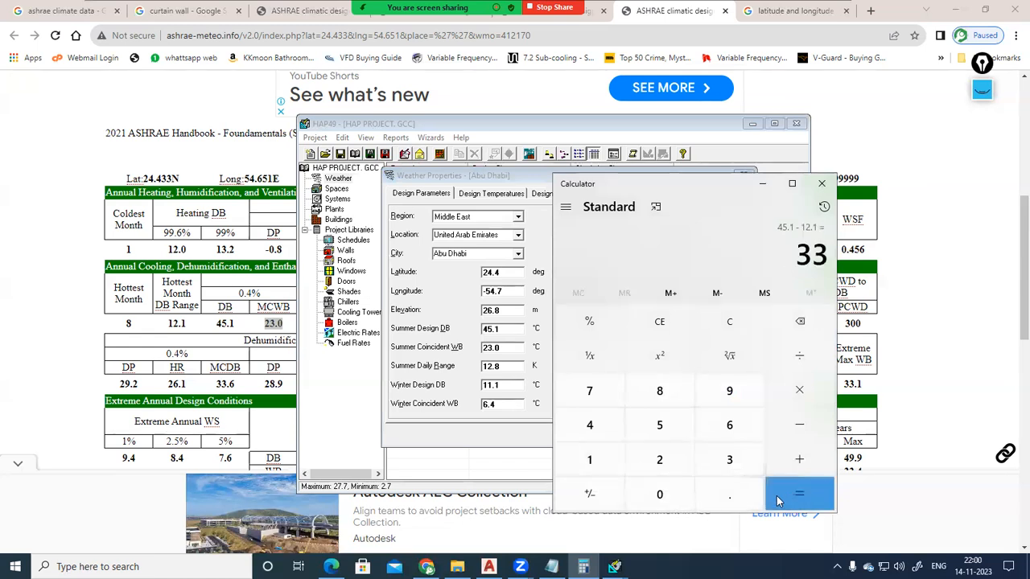
pyautogui.click(764, 187)
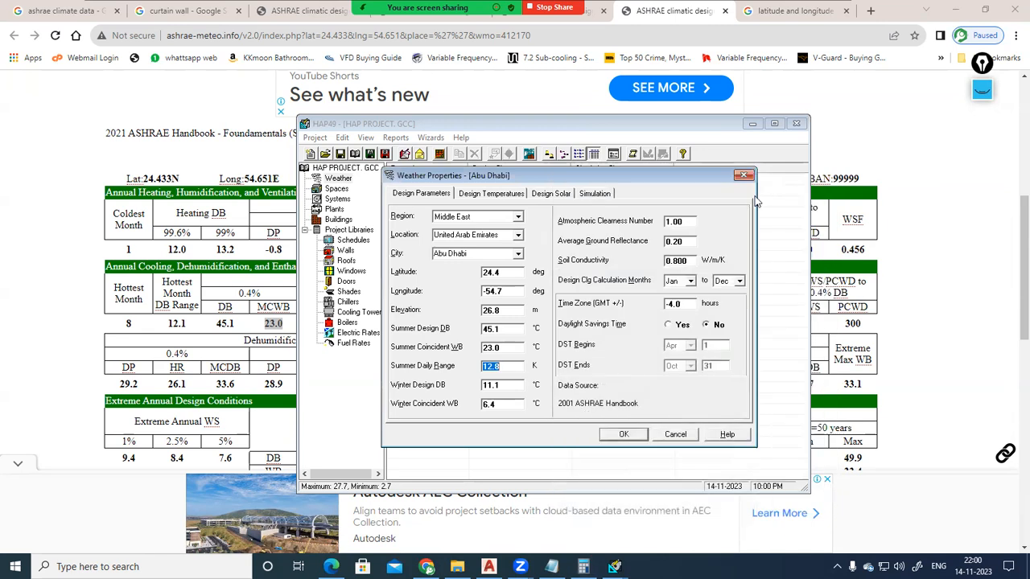
# Set the Summer Daily Range to 12.1 K in the Abu Dhabi weather properties.
pyautogui.click(510, 366)
pyautogui.moveTo(471, 369); pyautogui.dragTo(457, 370)
pyautogui.write('1')
# Consult the station's 99.6% heating dry-bulb value and set HAP's Winter Design DB to 12 °C.
pyautogui.click(92, 321)
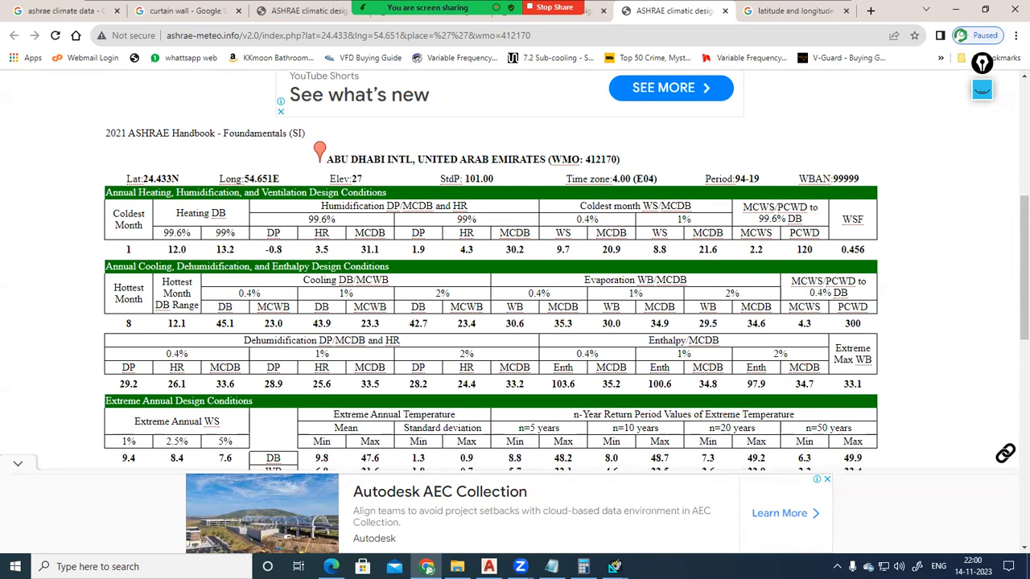
pyautogui.moveTo(614, 566)
pyautogui.click(640, 535)
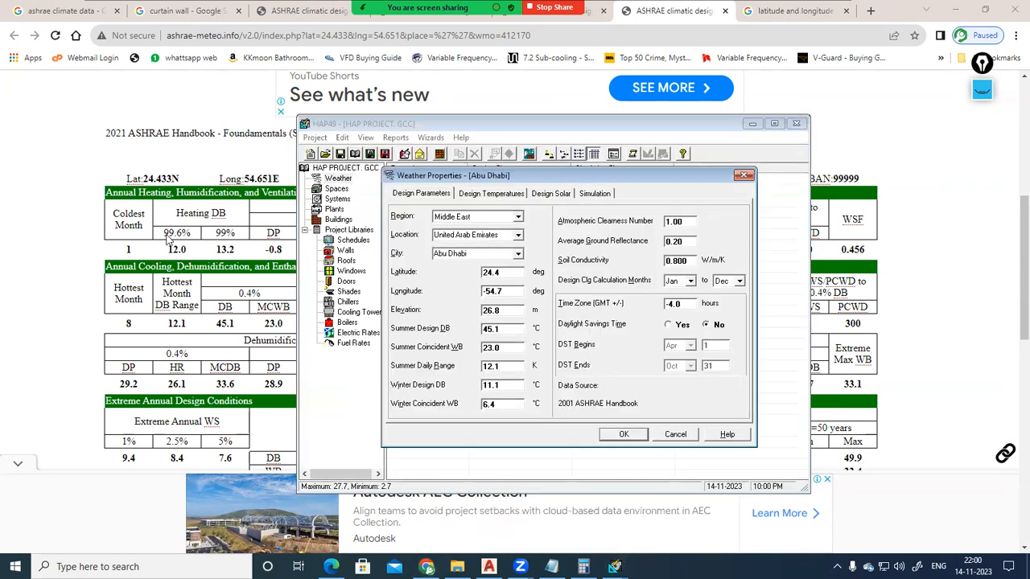
pyautogui.doubleClick(505, 386)
pyautogui.write('12')
# Return to the ASHRAE station page and try IP units before restoring SI.
pyautogui.click(63, 278)
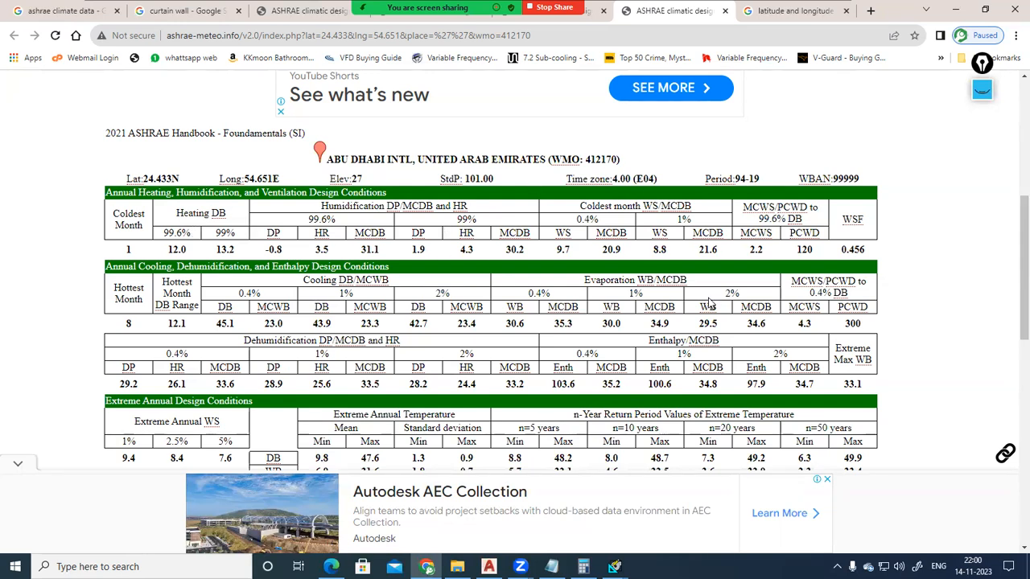
pyautogui.scroll(5, 789, 257)
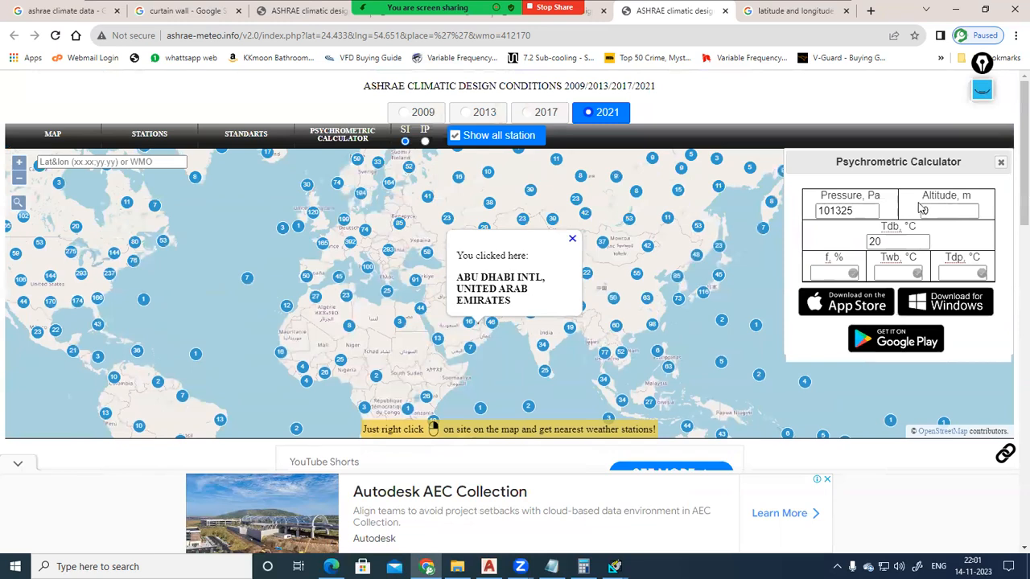
pyautogui.click(424, 142)
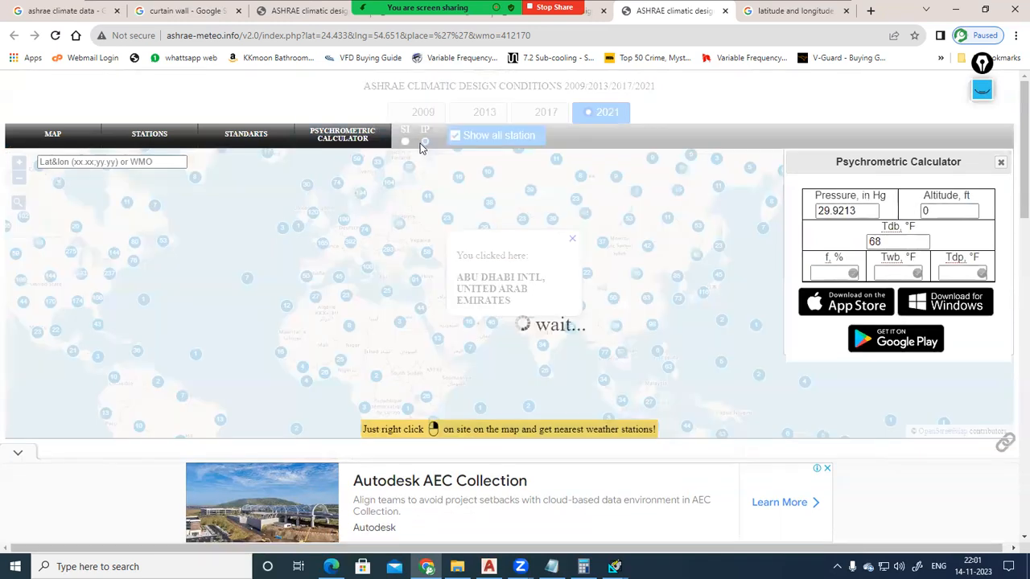
pyautogui.click(405, 142)
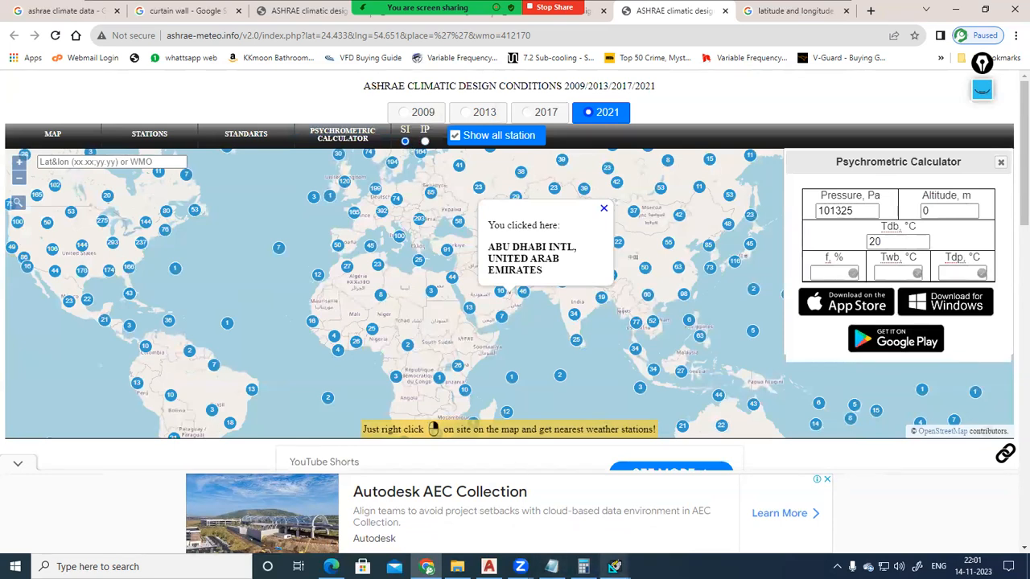
# Check the Winter Coincident WB entry in HAP's weather properties and return to the ASHRAE page.
pyautogui.moveTo(614, 567)
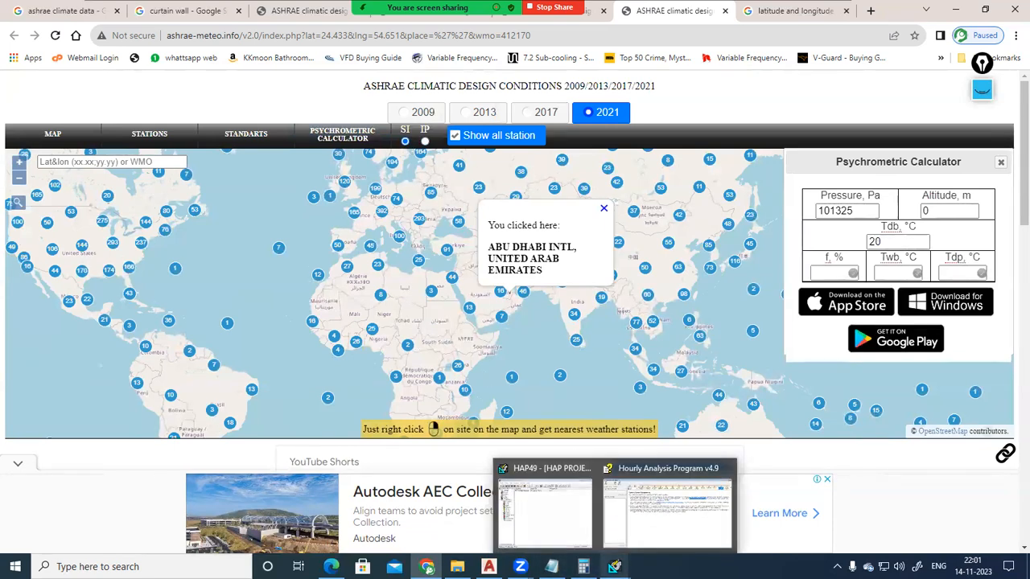
pyautogui.click(542, 515)
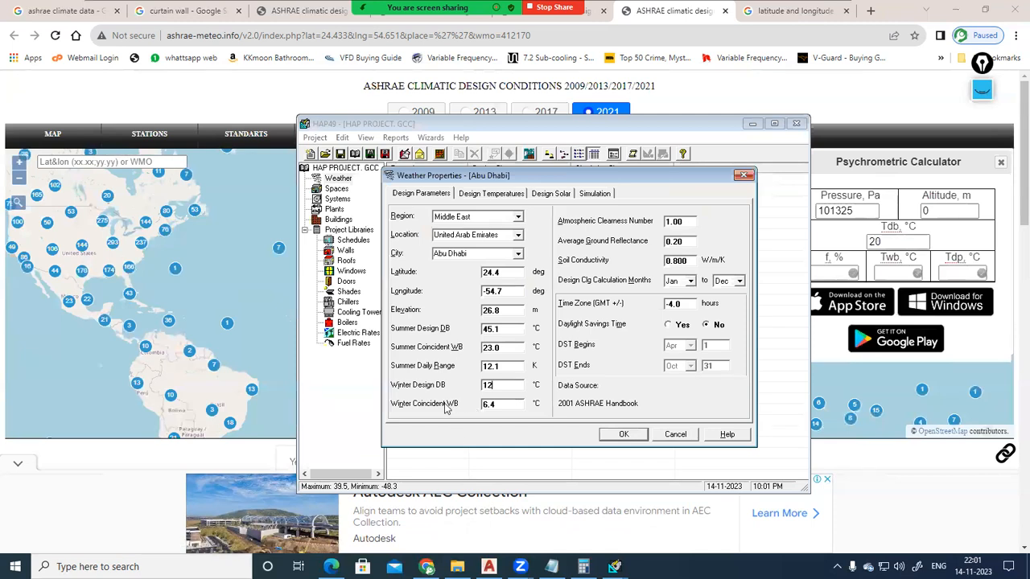
pyautogui.click(892, 290)
# Set the psychrometric calculator's pressure to 101000 Pa, based on the Abu Dhabi station's standard pressure.
pyautogui.click(852, 211)
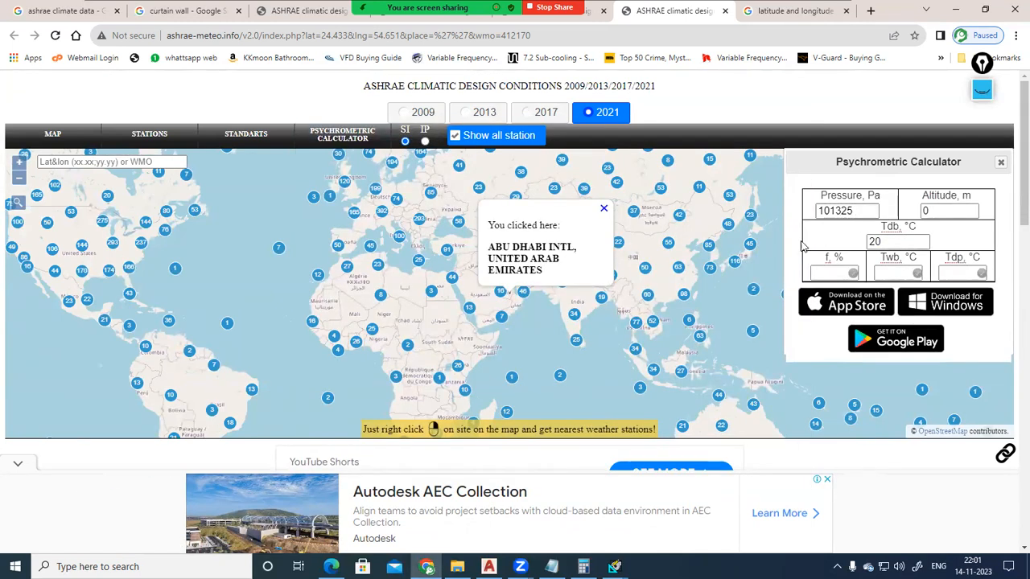
pyautogui.scroll(-3, 143, 458)
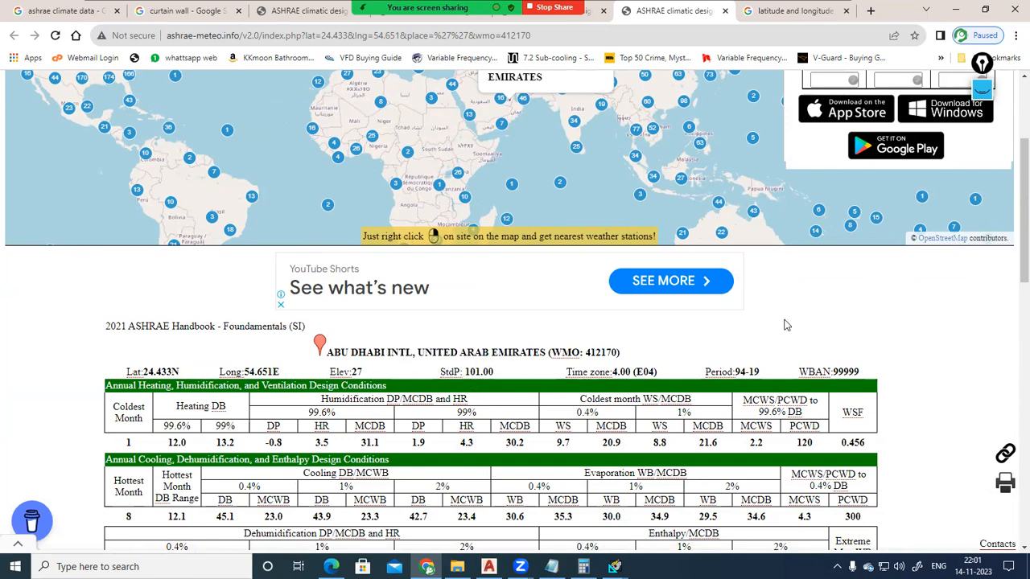
pyautogui.scroll(2, 787, 325)
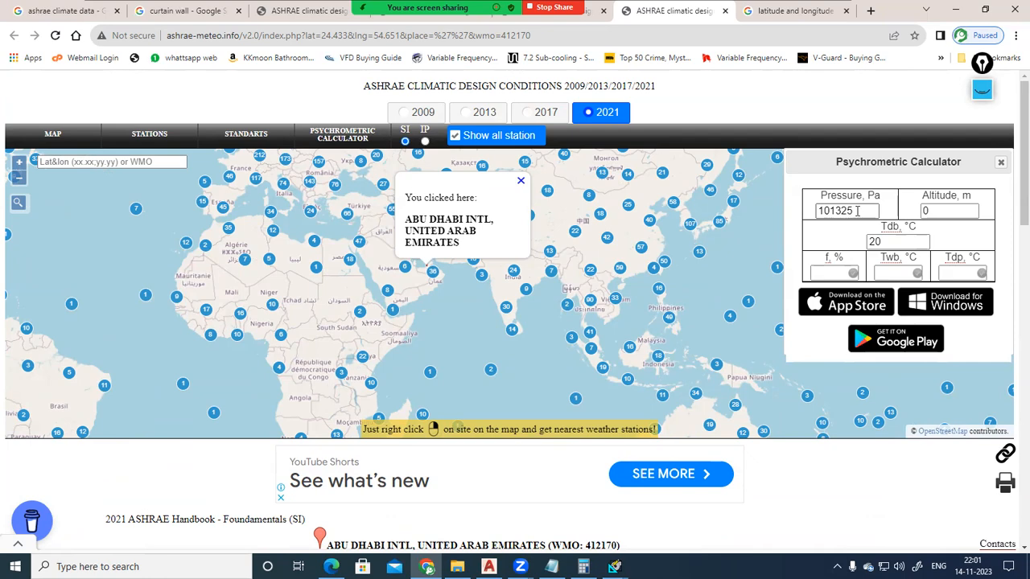
pyautogui.scroll(-1, 627, 398)
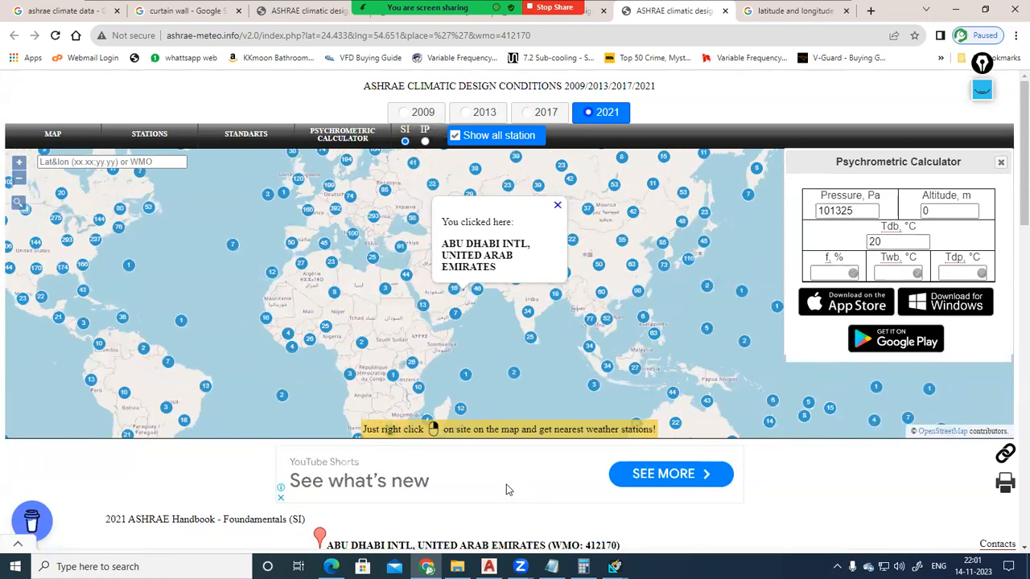
pyautogui.scroll(-3, 507, 490)
pyautogui.scroll(3, 784, 282)
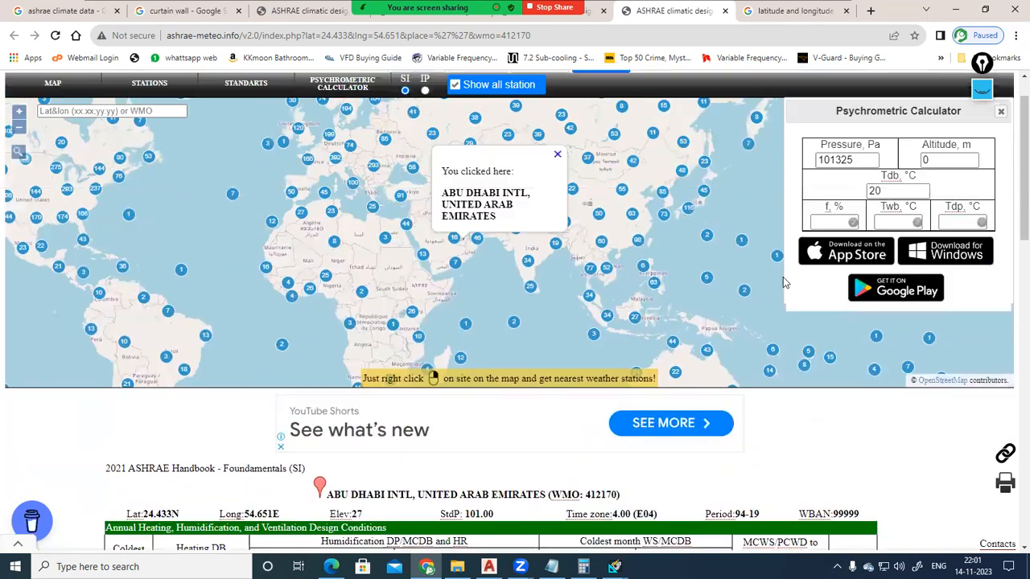
pyautogui.scroll(1, 785, 281)
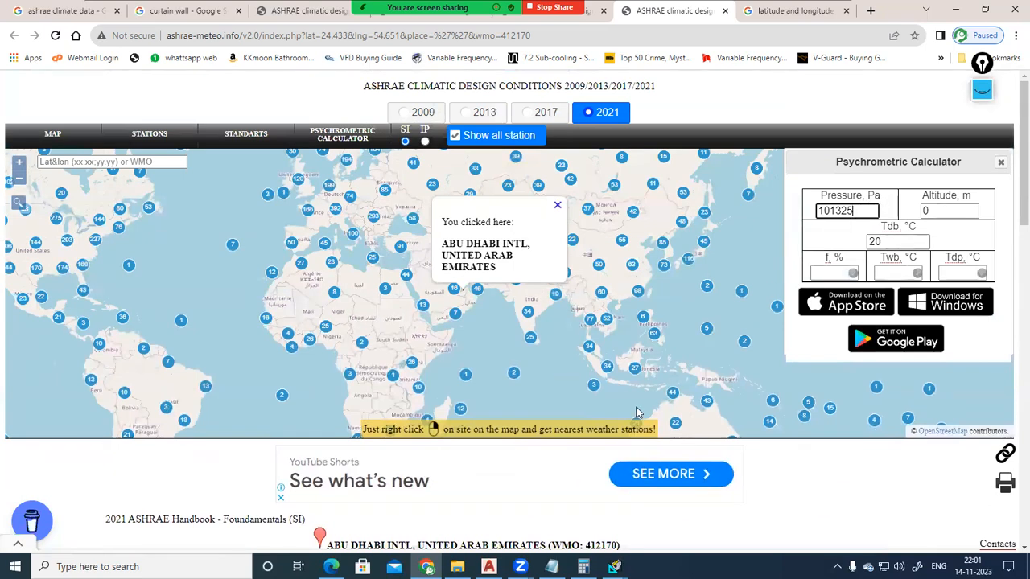
pyautogui.scroll(-3, 491, 394)
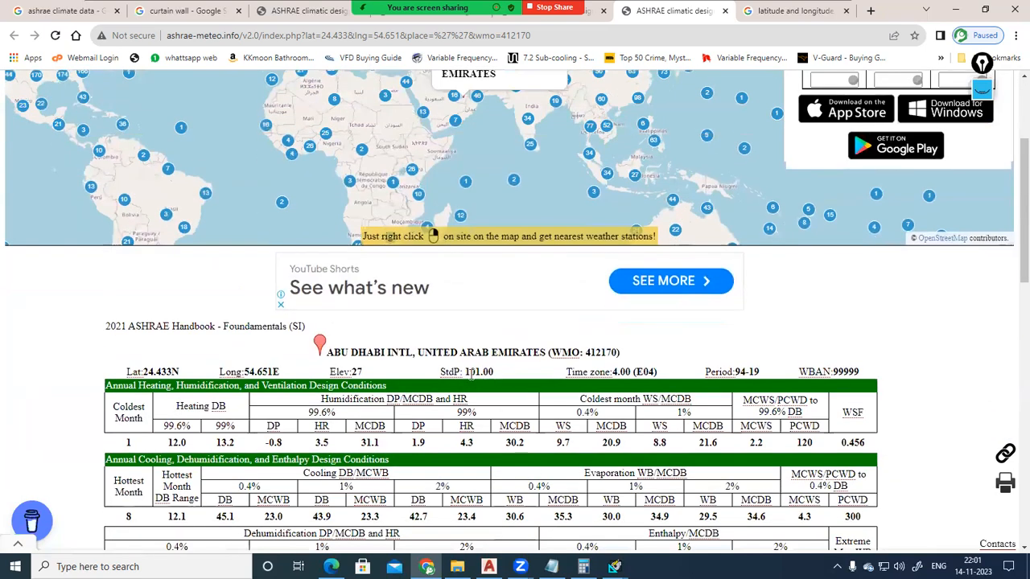
pyautogui.scroll(3, 470, 373)
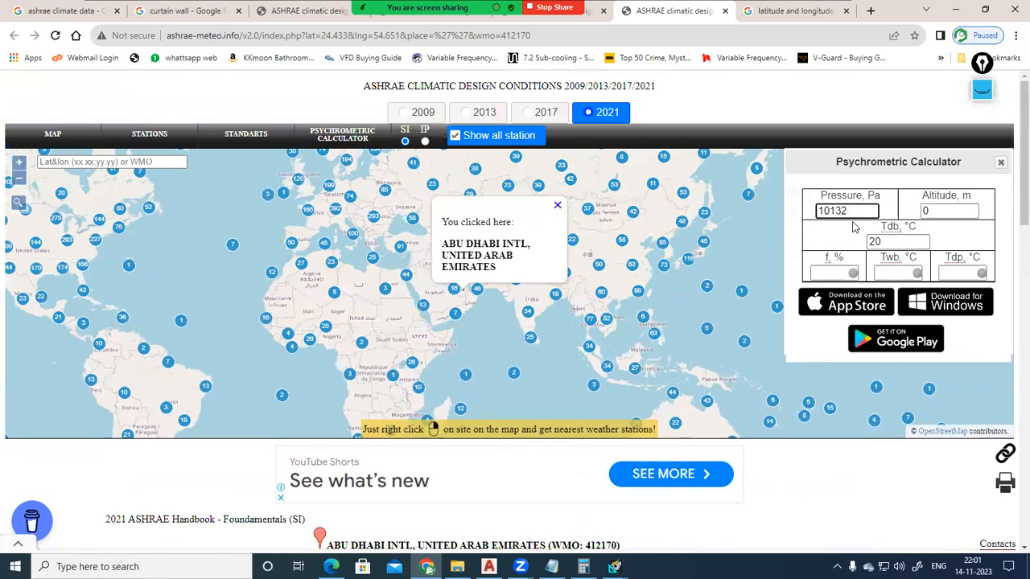
pyautogui.write('000')
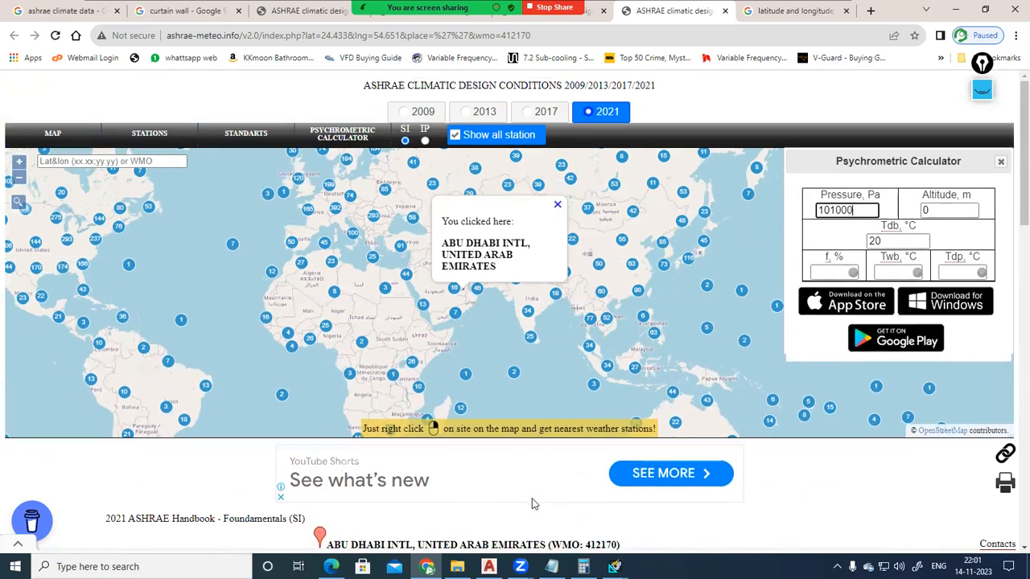
# Set the psychrometric calculator's altitude to 27 m, taken from the Abu Dhabi station's elevation.
pyautogui.scroll(-4, 532, 499)
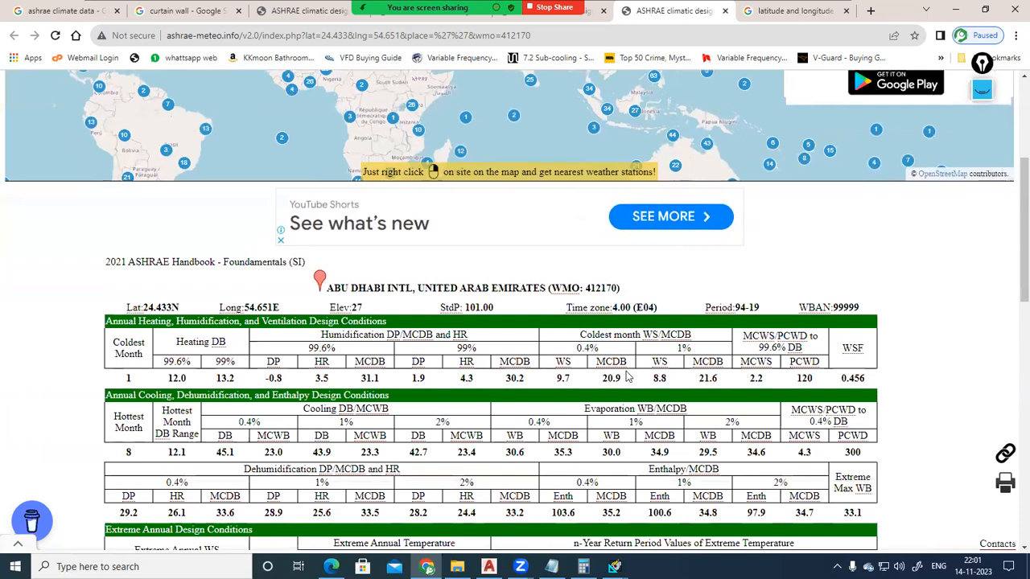
pyautogui.scroll(3, 629, 377)
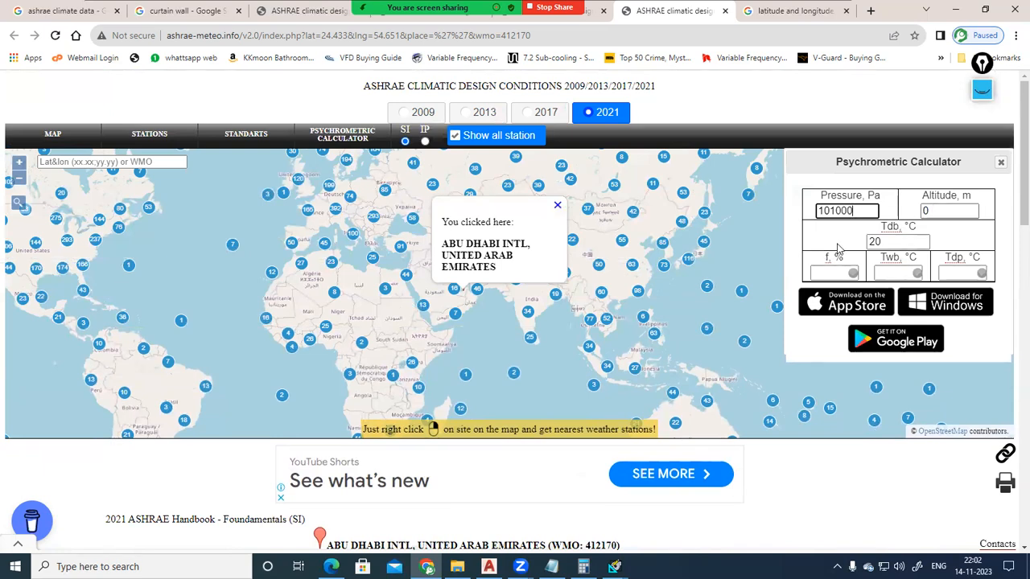
pyautogui.scroll(-2, 166, 378)
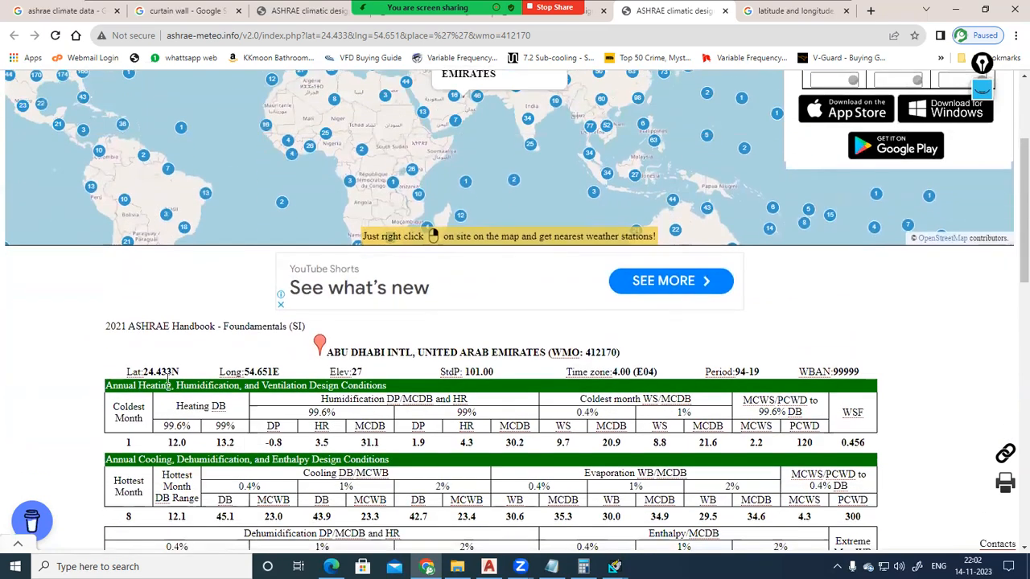
pyautogui.doubleClick(356, 372)
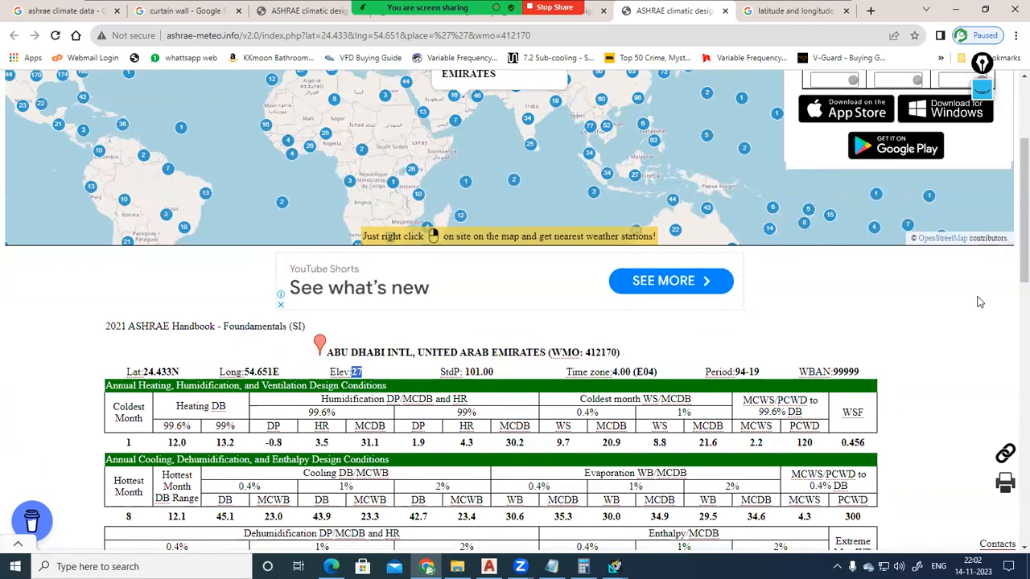
pyautogui.scroll(2, 969, 272)
pyautogui.click(956, 211)
pyautogui.moveTo(956, 211); pyautogui.dragTo(915, 217)
pyautogui.write('27')
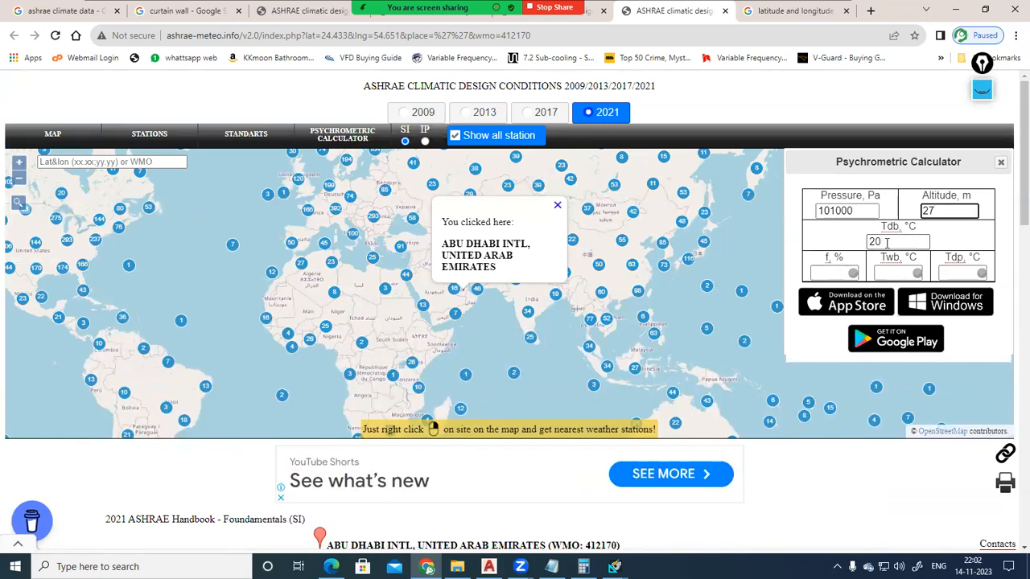
# Enter the station's 99.6% heating dry-bulb of 12 °C and a relative humidity of 50% in the psychrometric calculator.
pyautogui.scroll(-3, 169, 388)
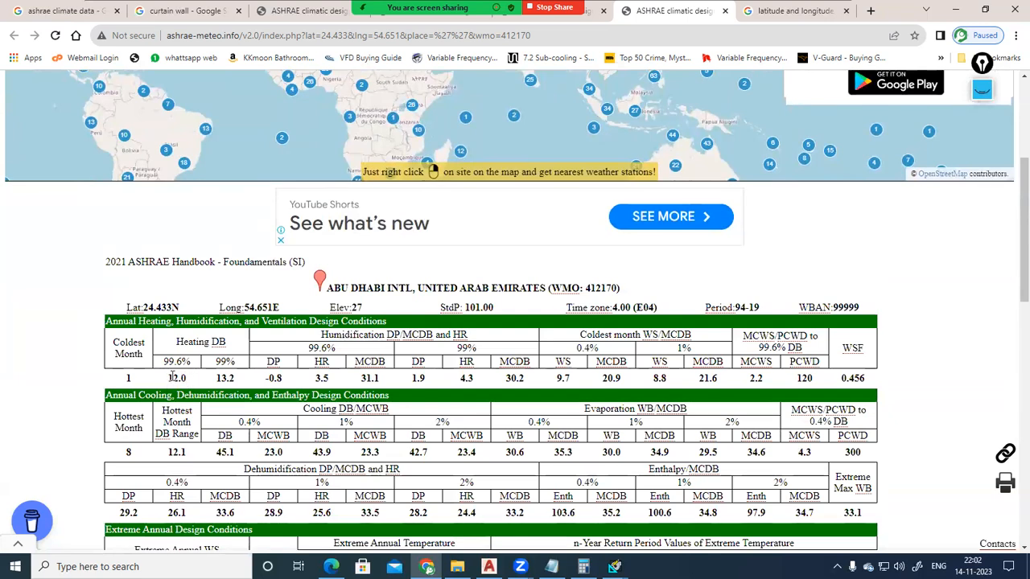
pyautogui.doubleClick(176, 377)
pyautogui.scroll(3, 862, 418)
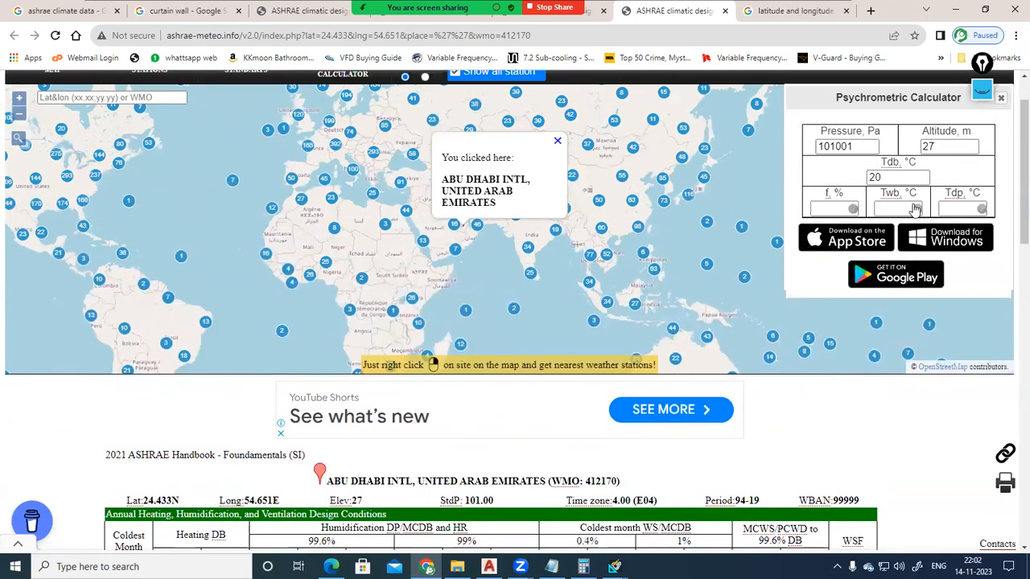
pyautogui.doubleClick(890, 178)
pyautogui.write('12')
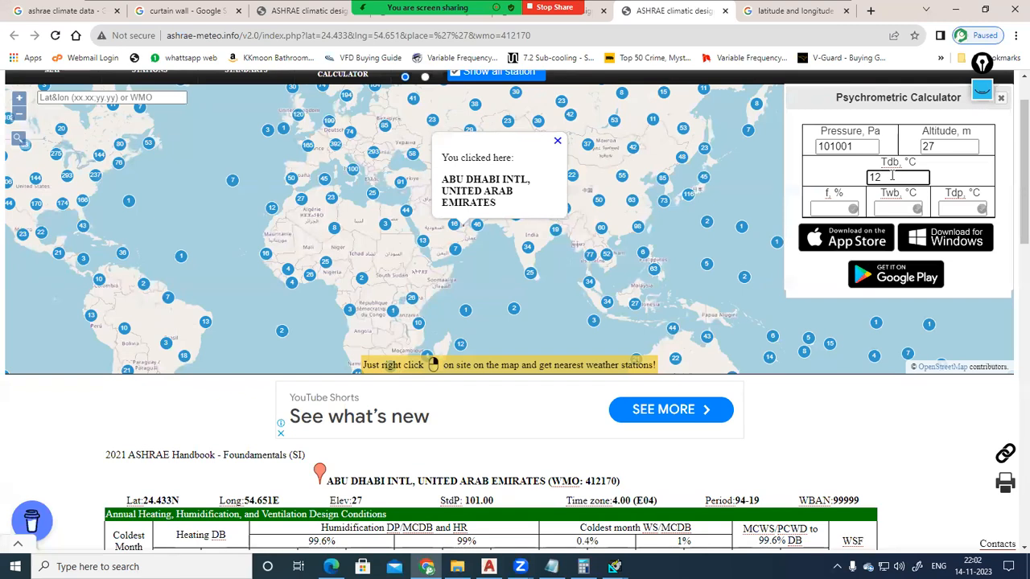
pyautogui.click(833, 208)
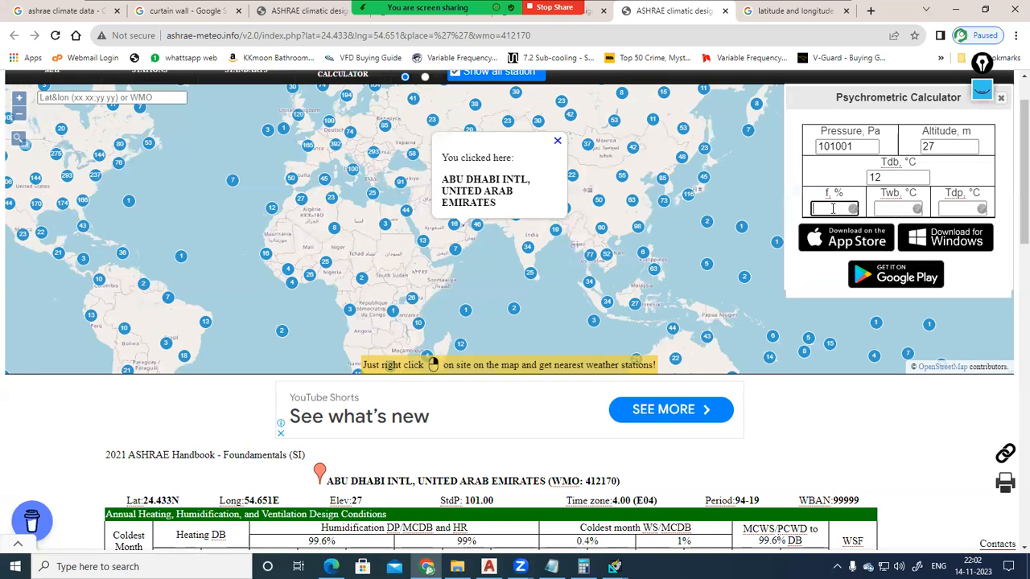
pyautogui.write('50')
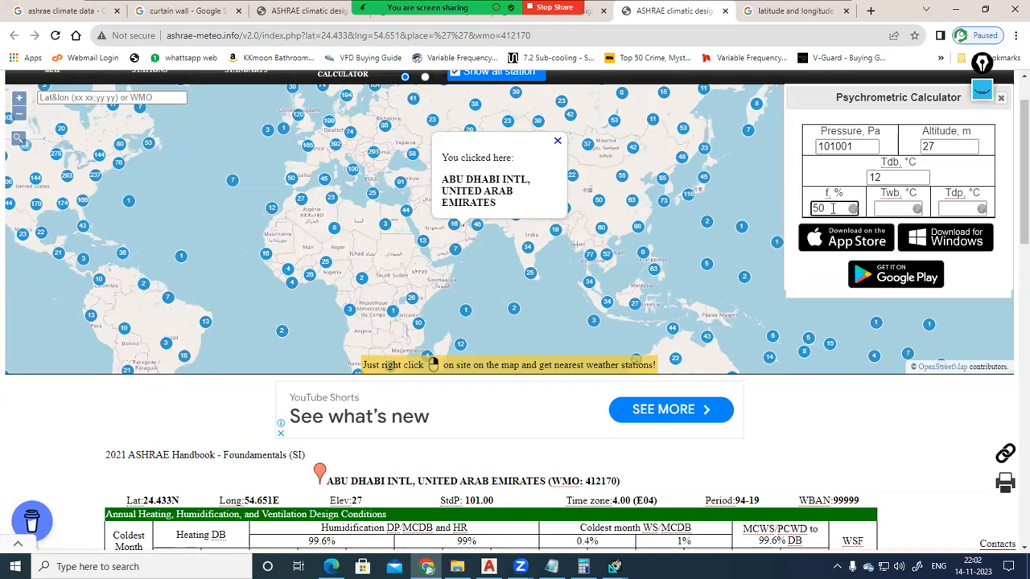
# Calculate the wet-bulb in the psychrometric calculator and set HAP's Winter Coincident WB to 7.2 °C, accepting the weather properties.
pyautogui.press('Return')
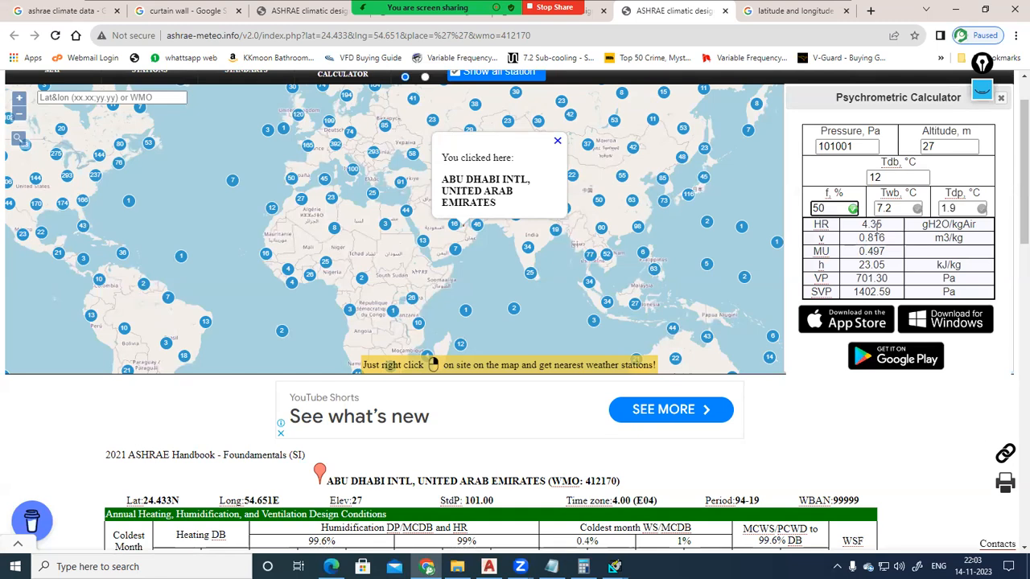
pyautogui.moveTo(896, 206); pyautogui.dragTo(874, 211)
pyautogui.click(615, 567)
pyautogui.click(597, 514)
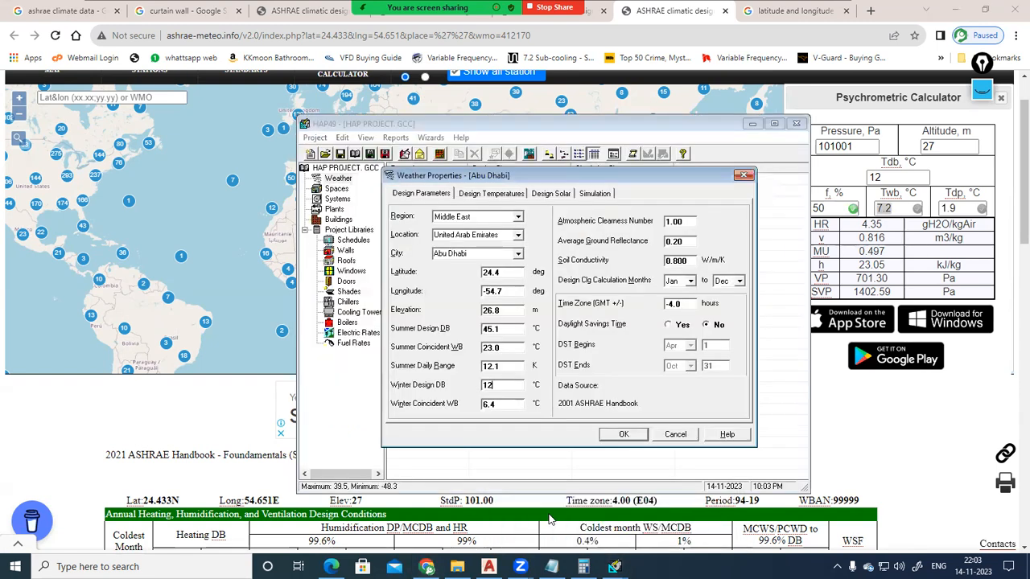
pyautogui.doubleClick(505, 404)
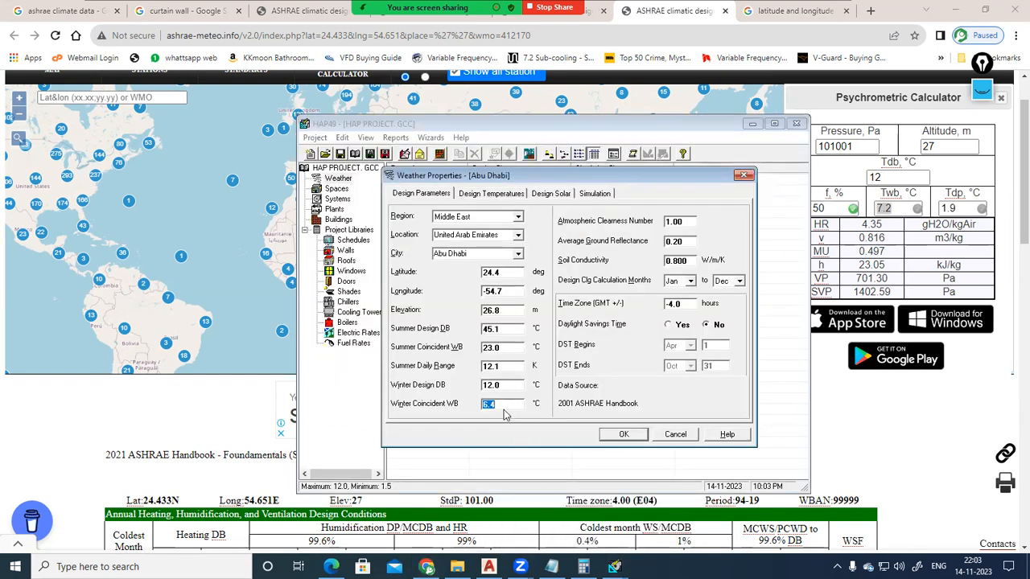
pyautogui.write('7.2')
pyautogui.click(623, 435)
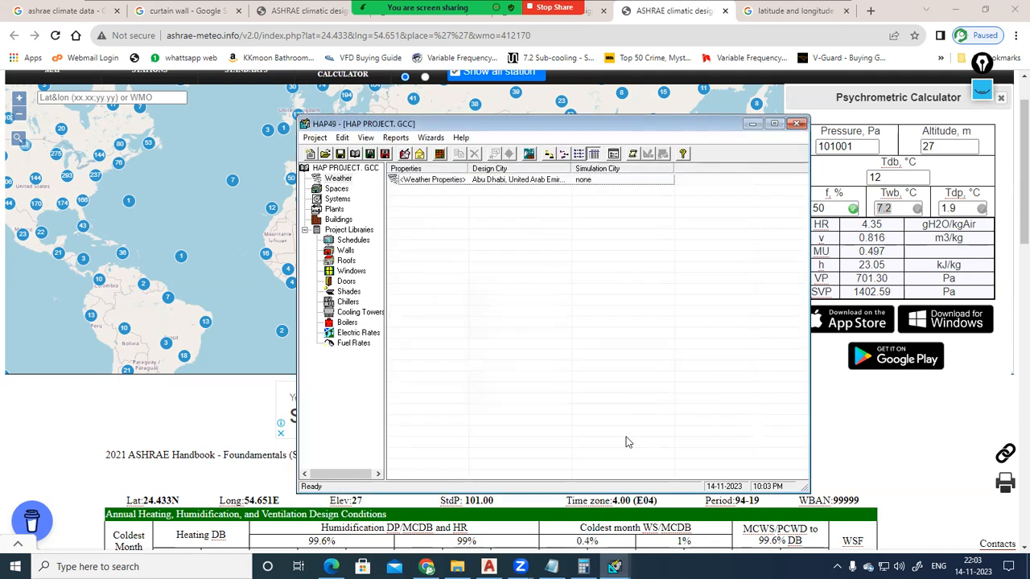
# Save the HAP project and reopen the Abu Dhabi weather properties to check the Data Source entry.
pyautogui.click(339, 154)
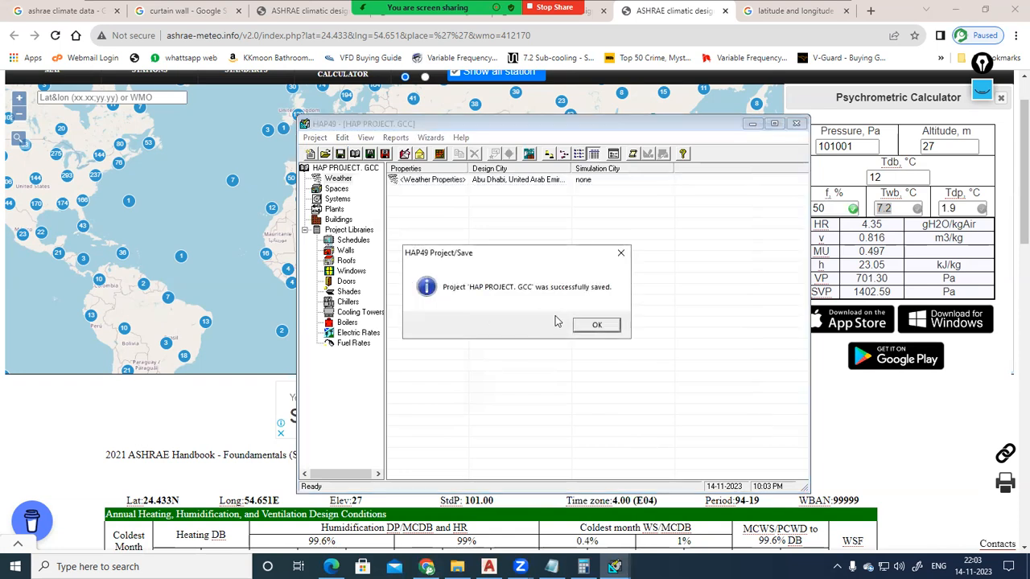
pyautogui.click(587, 327)
pyautogui.click(510, 186)
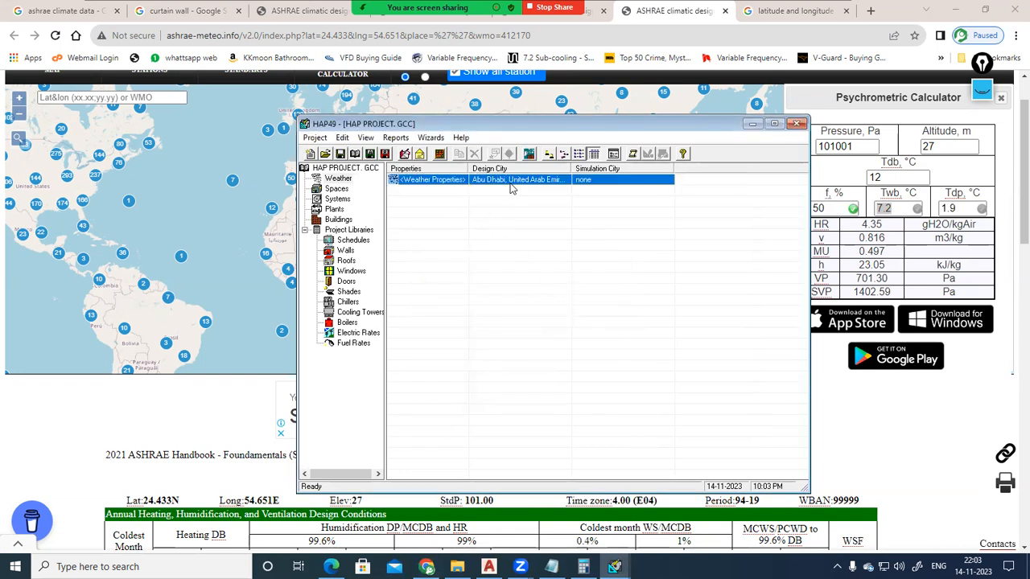
pyautogui.doubleClick(508, 186)
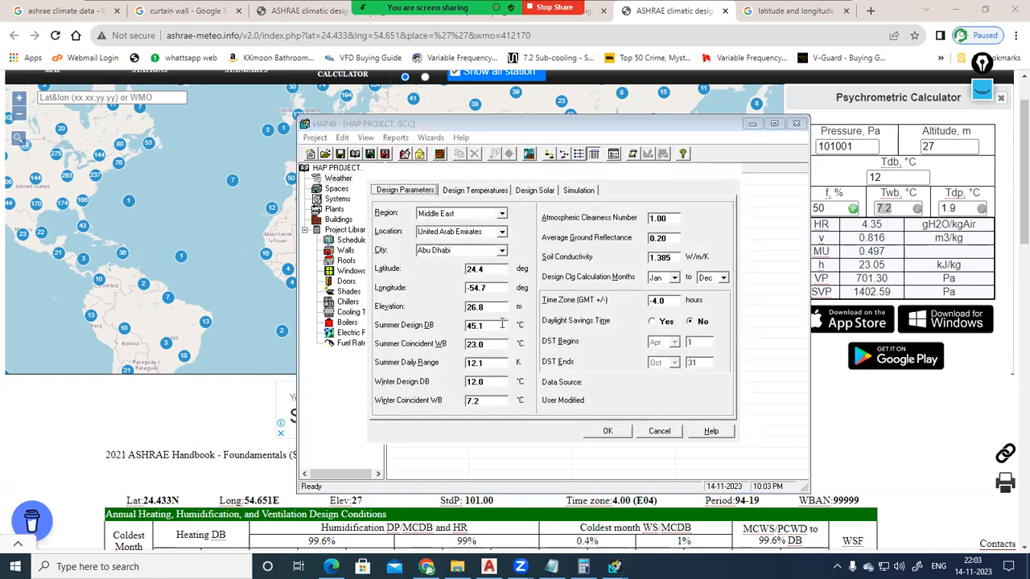
pyautogui.moveTo(587, 402); pyautogui.dragTo(543, 404)
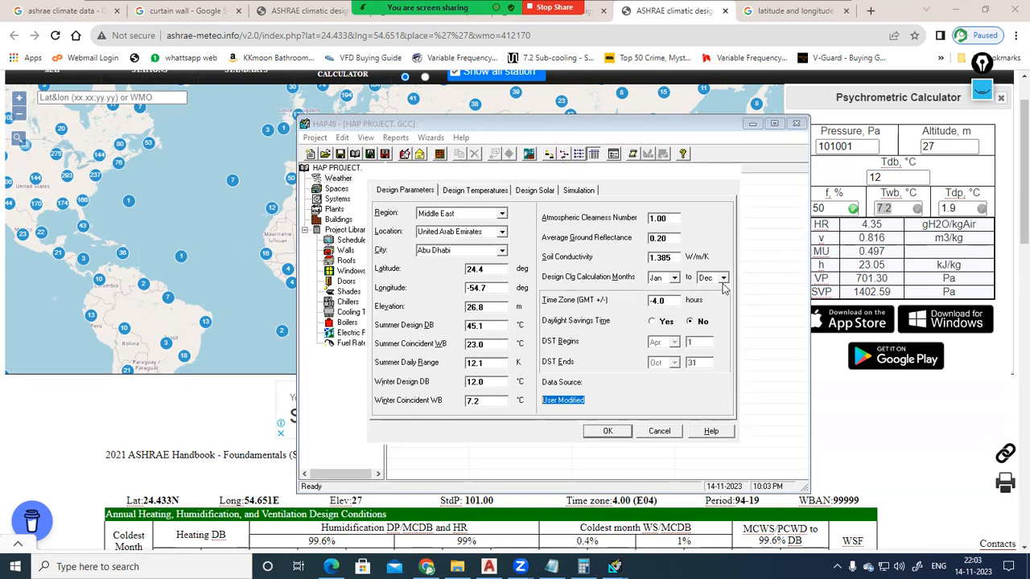
# Read the help topic on Atmospheric Clearness Number, examining the typical values for clear and hazy conditions.
pyautogui.click(675, 219)
pyautogui.click(674, 219)
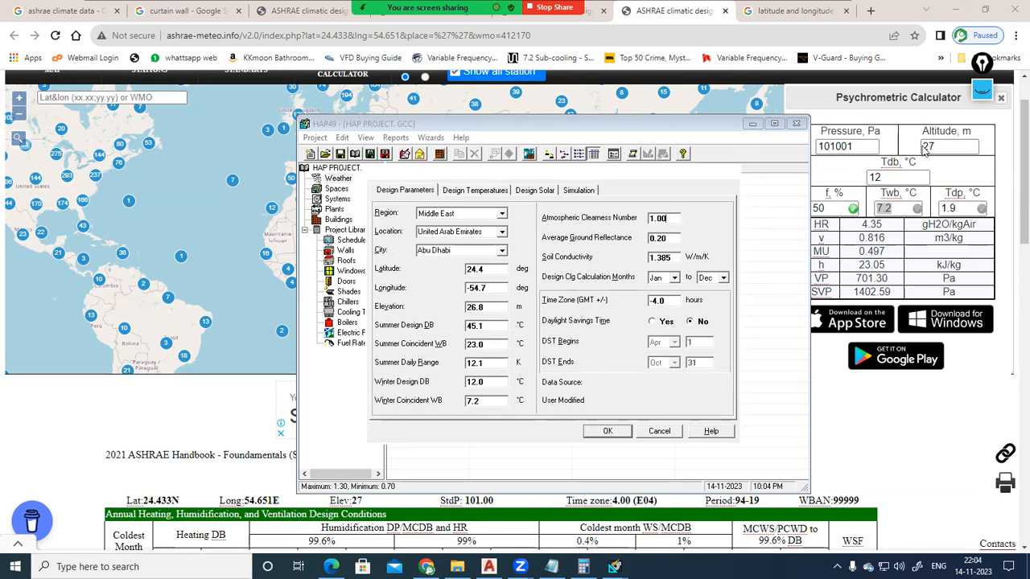
pyautogui.click(987, 91)
pyautogui.click(986, 91)
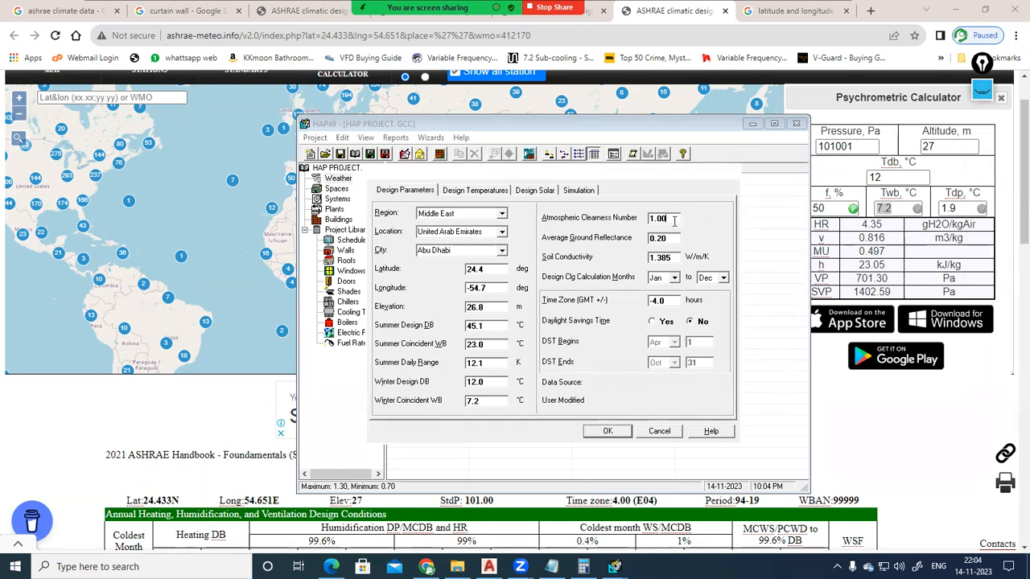
pyautogui.press('F1')
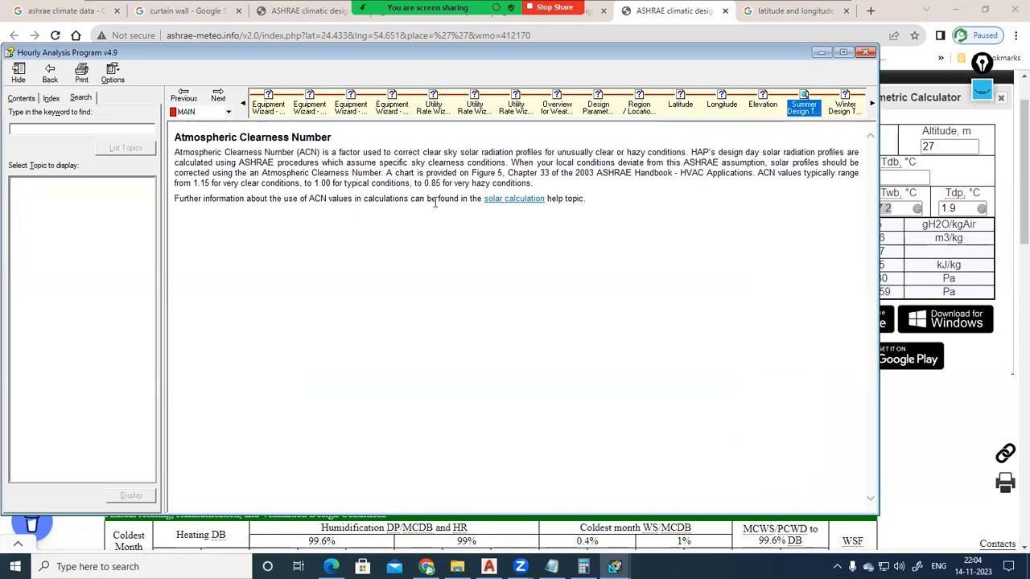
pyautogui.moveTo(440, 183); pyautogui.dragTo(200, 182)
pyautogui.moveTo(475, 182); pyautogui.dragTo(532, 184)
pyautogui.moveTo(329, 198); pyautogui.dragTo(371, 182)
pyautogui.moveTo(200, 183); pyautogui.dragTo(218, 185)
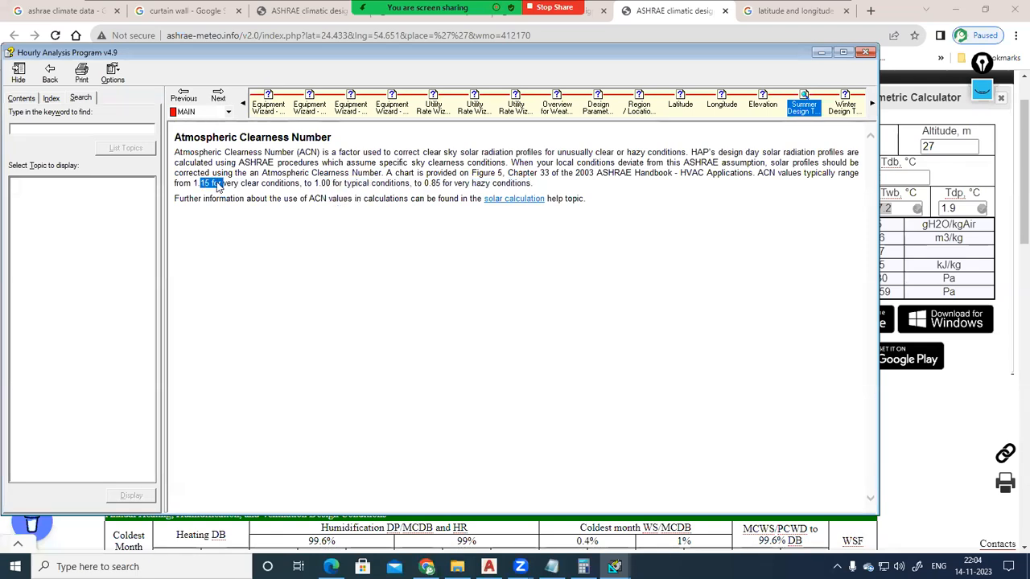
pyautogui.click(865, 52)
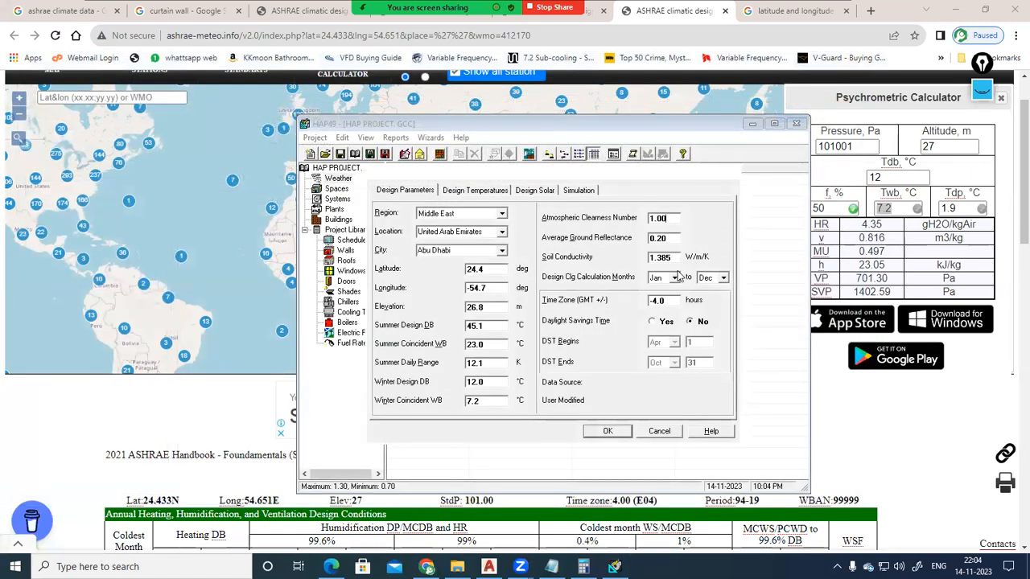
# Try an Atmospheric Clearness Number of 0.85, and set it back to 1.
pyautogui.doubleClick(674, 220)
pyautogui.write('0.85')
pyautogui.moveTo(671, 223); pyautogui.dragTo(620, 223)
pyautogui.write('1')
# Sketch a building, a ground line and sun rays reflecting off the ground onto the building as a screen annotation, and hide the overlay.
pyautogui.doubleClick(678, 236)
pyautogui.click(982, 88)
pyautogui.click(983, 227)
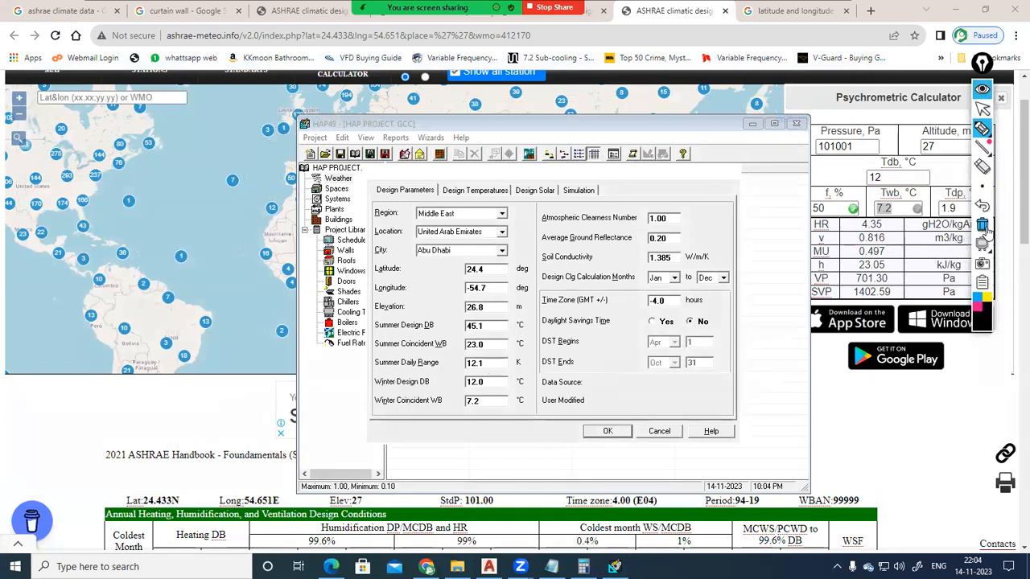
pyautogui.moveTo(402, 235)
pyautogui.mouseDown()
pyautogui.moveTo(405, 410)
pyautogui.moveTo(511, 232)
pyautogui.moveTo(525, 406)
pyautogui.mouseUp()
pyautogui.moveTo(348, 414); pyautogui.dragTo(706, 402)
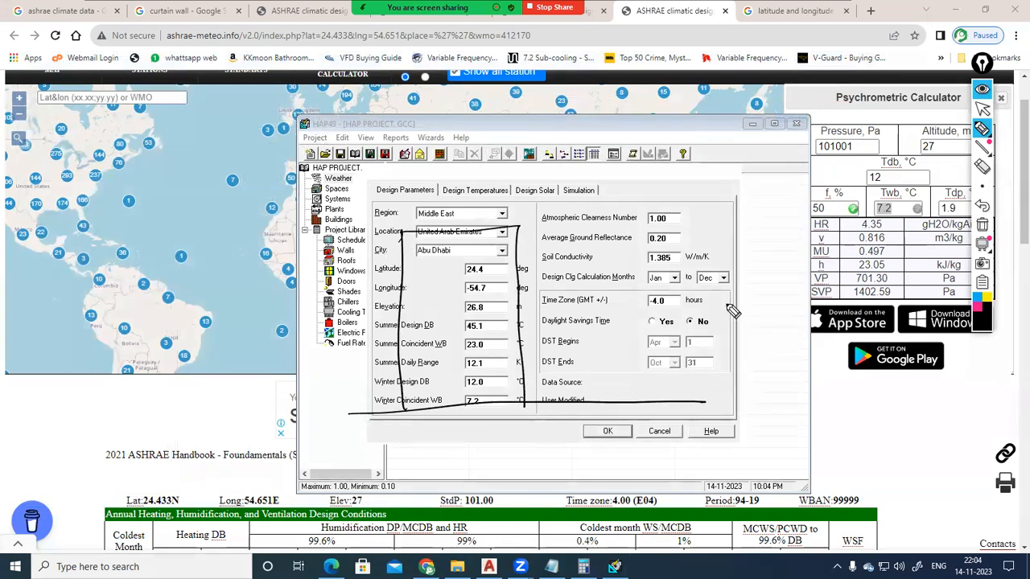
pyautogui.moveTo(692, 200); pyautogui.dragTo(697, 192)
pyautogui.click(690, 232)
pyautogui.moveTo(681, 213)
pyautogui.mouseDown()
pyautogui.moveTo(673, 228)
pyautogui.moveTo(716, 220)
pyautogui.mouseUp()
pyautogui.moveTo(721, 213)
pyautogui.mouseDown()
pyautogui.moveTo(730, 212)
pyautogui.moveTo(595, 400)
pyautogui.mouseUp()
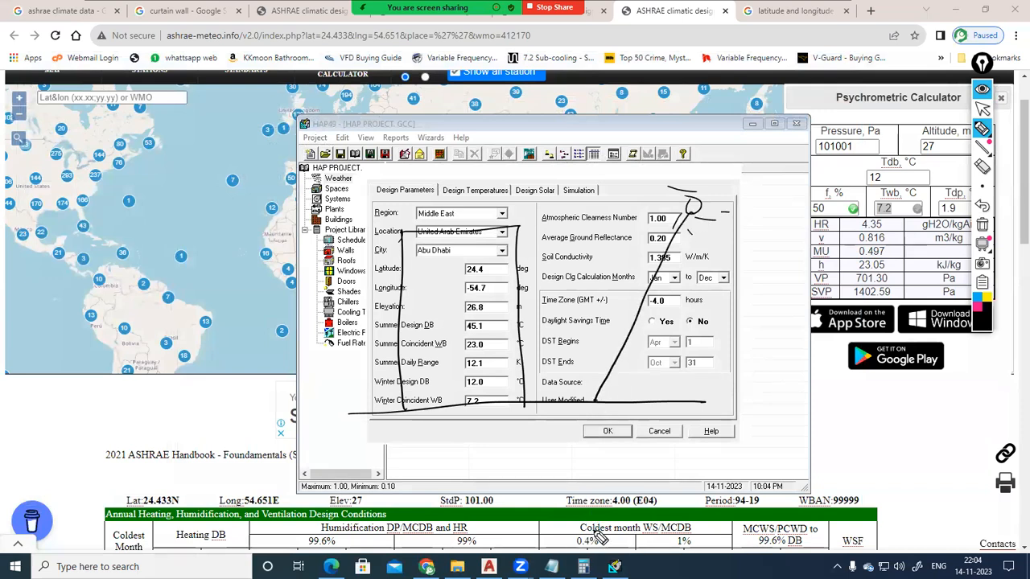
pyautogui.moveTo(565, 382); pyautogui.dragTo(530, 360)
pyautogui.moveTo(598, 395)
pyautogui.mouseDown()
pyautogui.moveTo(510, 319)
pyautogui.moveTo(528, 321)
pyautogui.moveTo(556, 394)
pyautogui.moveTo(523, 385)
pyautogui.mouseUp()
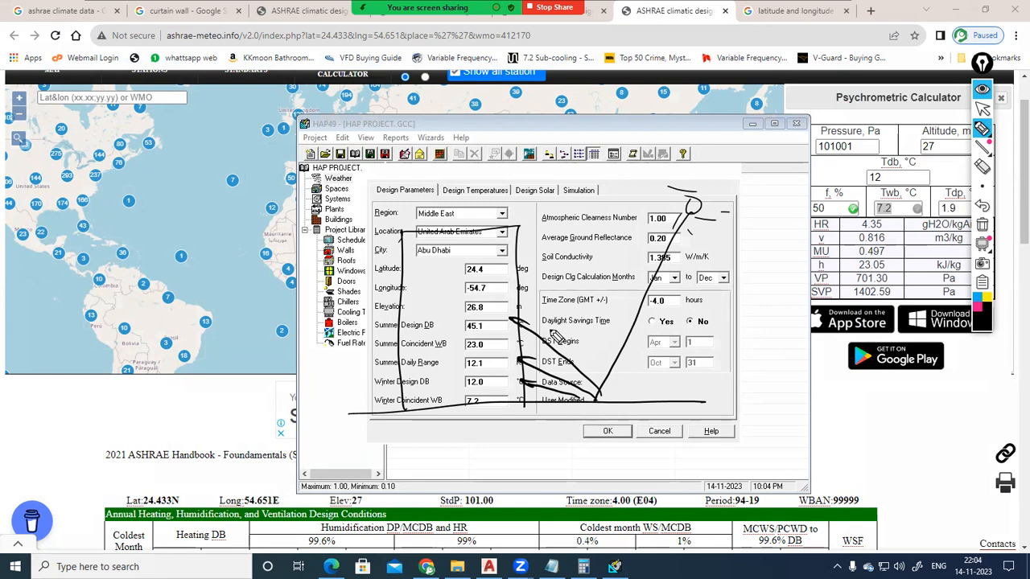
pyautogui.moveTo(568, 413)
pyautogui.mouseDown()
pyautogui.moveTo(527, 410)
pyautogui.moveTo(711, 413)
pyautogui.moveTo(707, 401)
pyautogui.mouseUp()
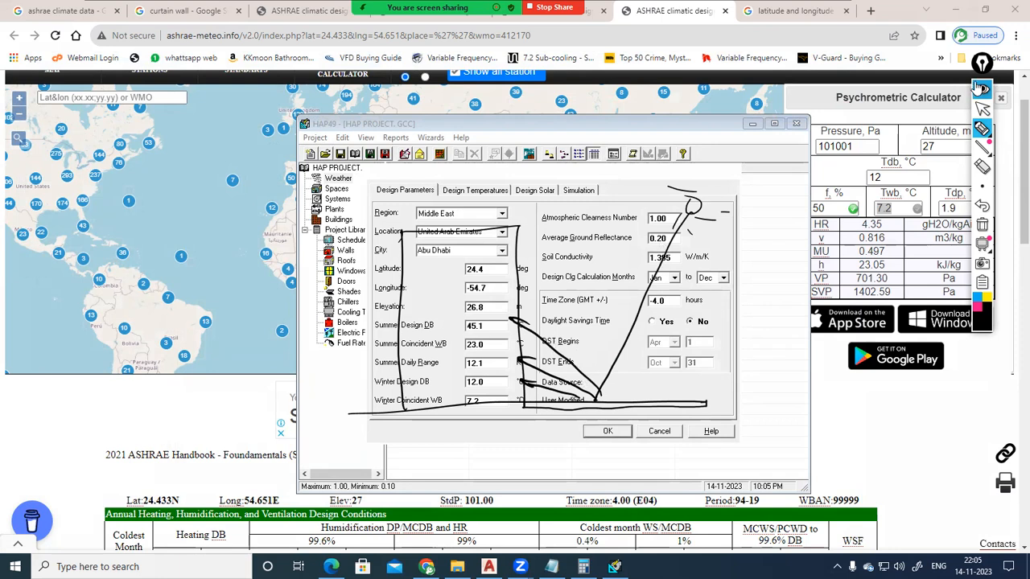
pyautogui.click(981, 86)
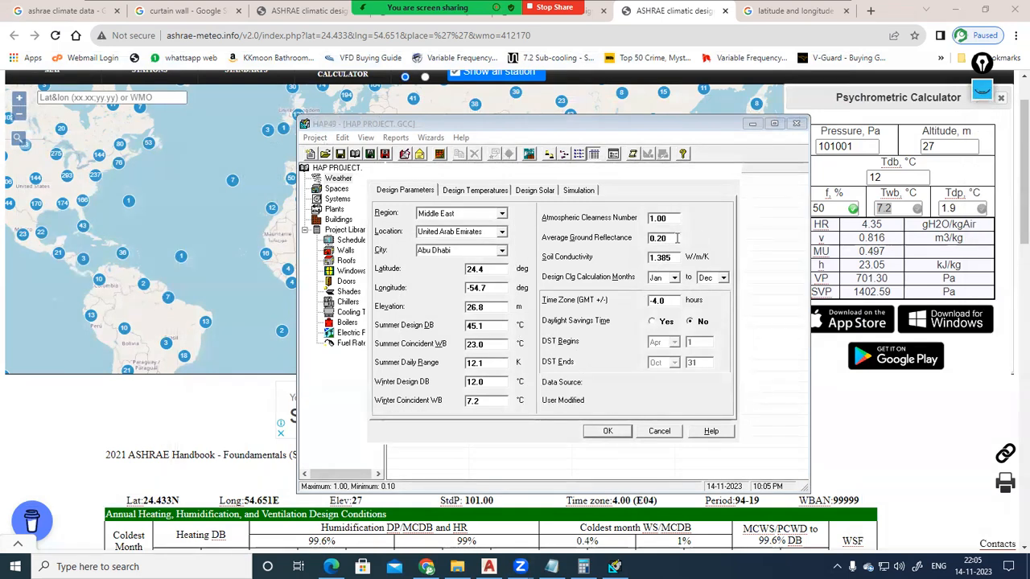
# Read the help topic on Average Ground Reflectance, examining the reflectance values for old concrete and bitumen and gravel roof.
pyautogui.press('F1')
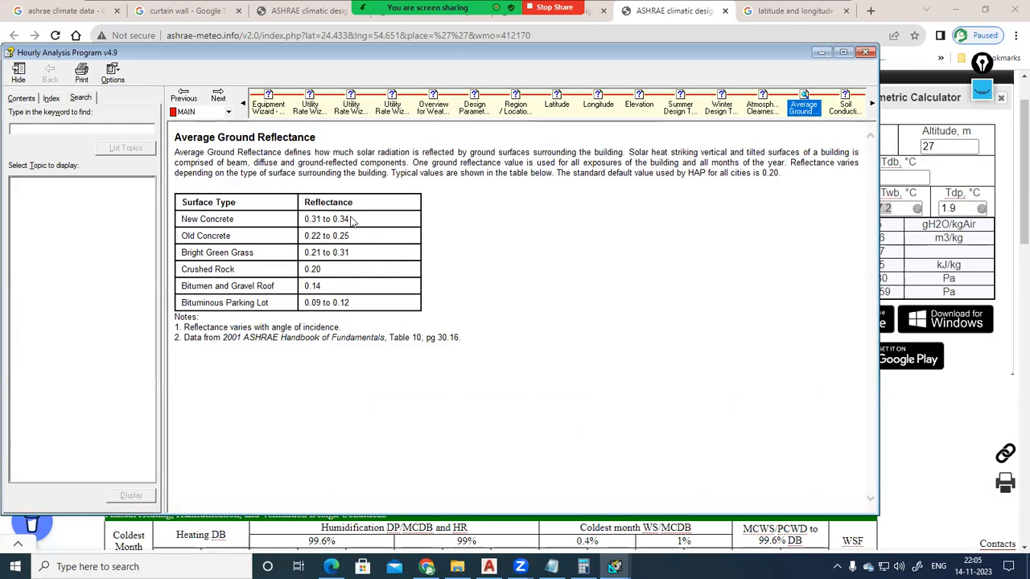
pyautogui.moveTo(310, 235); pyautogui.dragTo(355, 234)
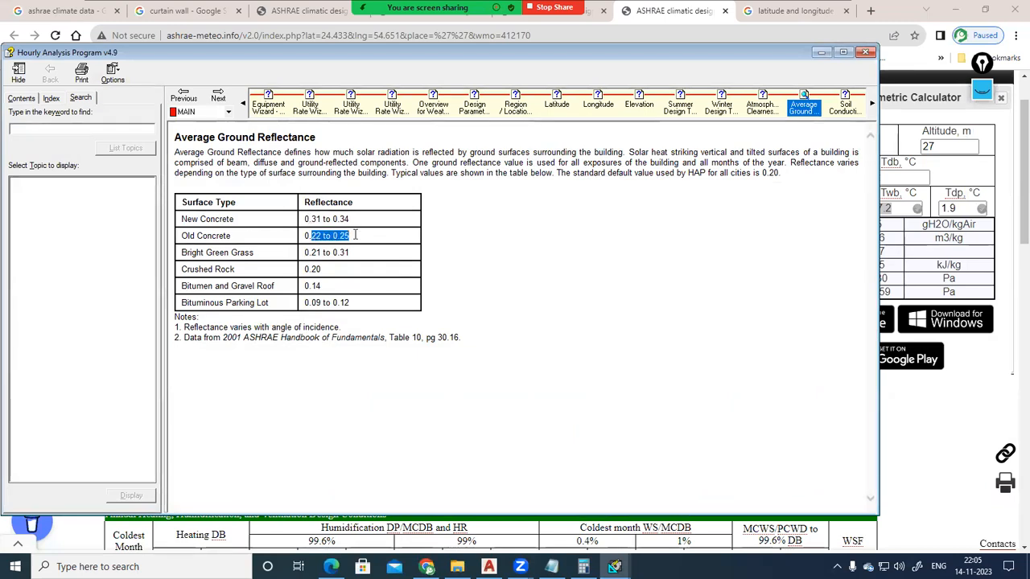
pyautogui.moveTo(305, 287); pyautogui.dragTo(322, 286)
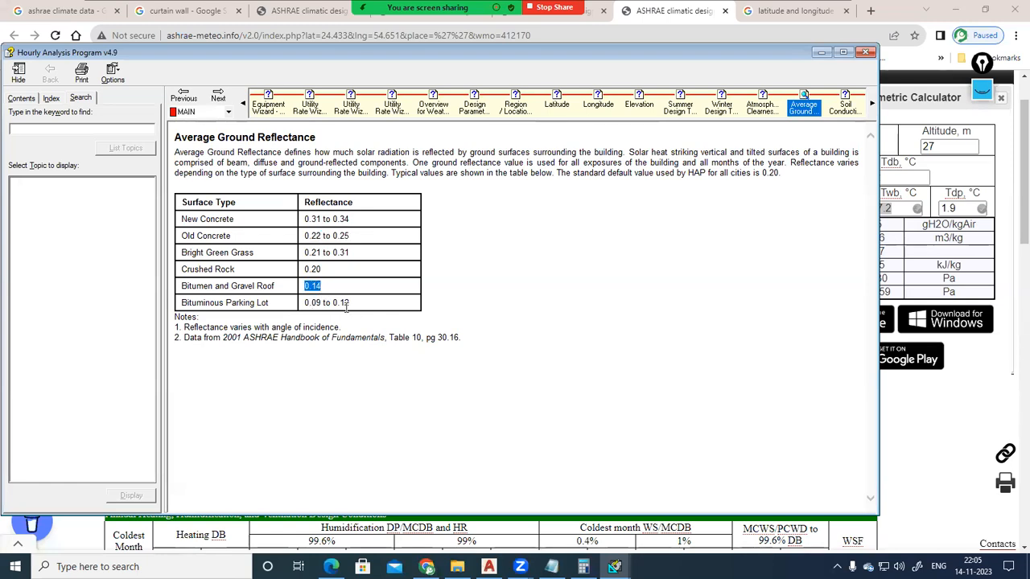
pyautogui.click(866, 53)
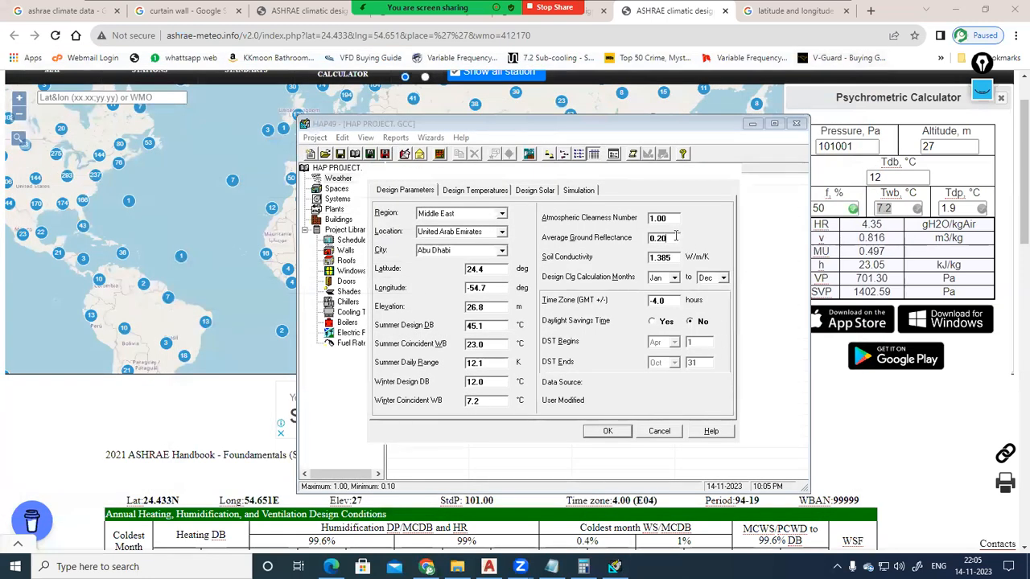
# Extend the annotated building sketch below the ground line with a basement and heat-flow arrows from the soil, and hide the overlay.
pyautogui.click(986, 96)
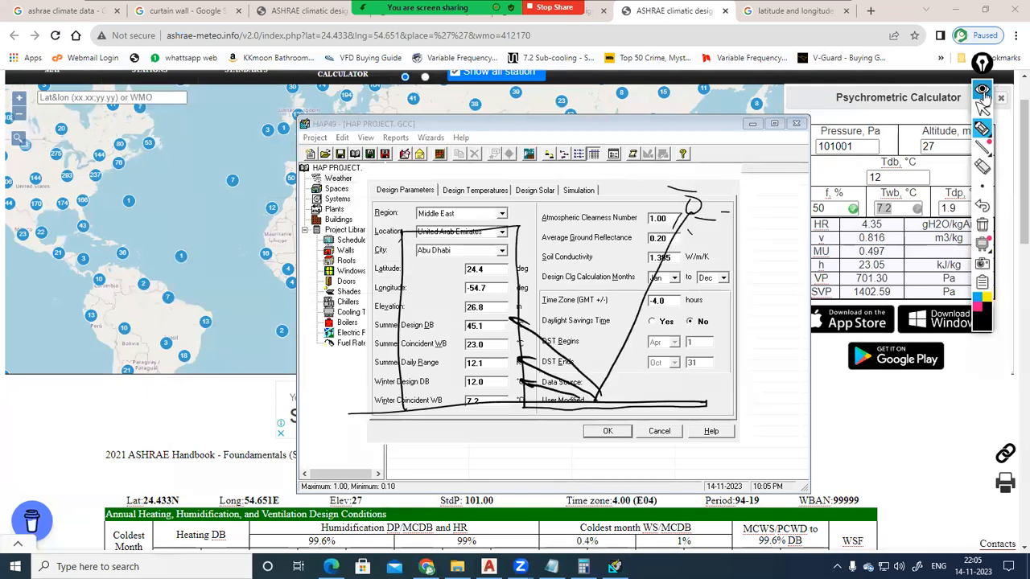
pyautogui.moveTo(403, 410)
pyautogui.mouseDown()
pyautogui.moveTo(404, 441)
pyautogui.moveTo(433, 463)
pyautogui.moveTo(529, 407)
pyautogui.moveTo(525, 463)
pyautogui.moveTo(531, 441)
pyautogui.moveTo(539, 455)
pyautogui.mouseUp()
pyautogui.moveTo(567, 416); pyautogui.dragTo(557, 455)
pyautogui.moveTo(553, 382)
pyautogui.mouseDown()
pyautogui.moveTo(552, 408)
pyautogui.moveTo(509, 435)
pyautogui.moveTo(551, 437)
pyautogui.moveTo(505, 447)
pyautogui.mouseUp()
pyautogui.moveTo(391, 400)
pyautogui.mouseDown()
pyautogui.moveTo(392, 435)
pyautogui.moveTo(412, 432)
pyautogui.mouseUp()
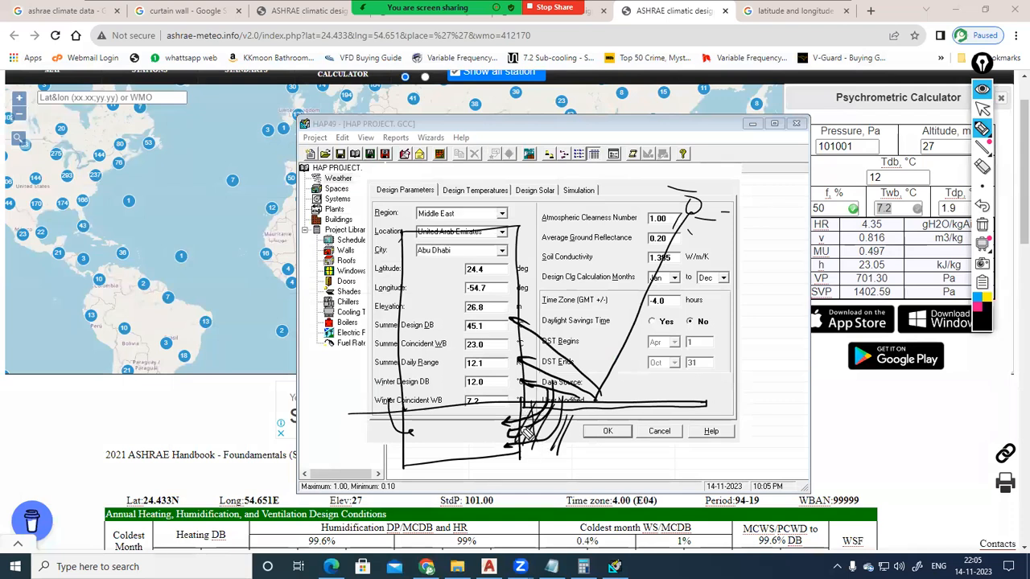
pyautogui.moveTo(568, 268); pyautogui.dragTo(594, 257)
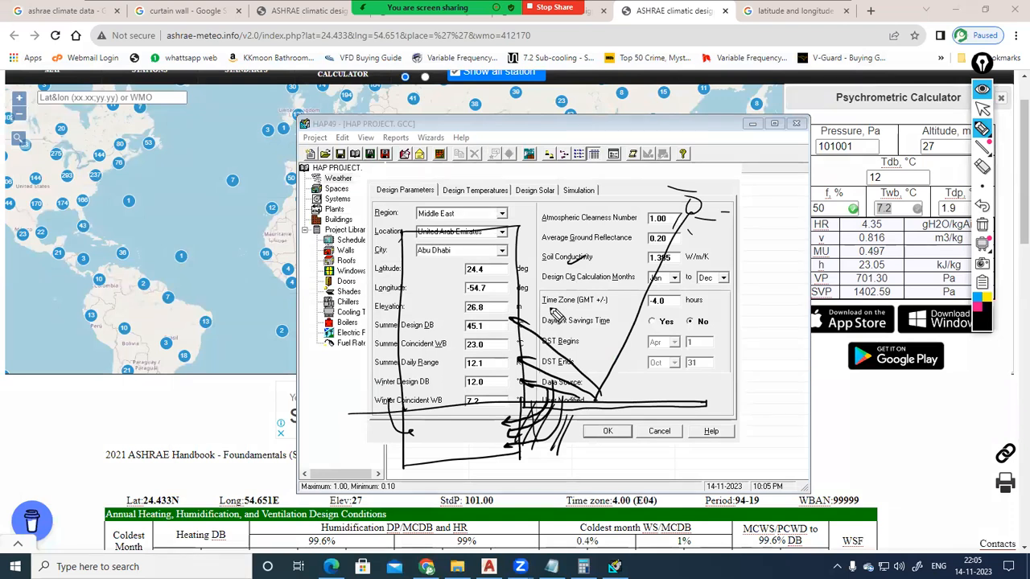
pyautogui.click(982, 89)
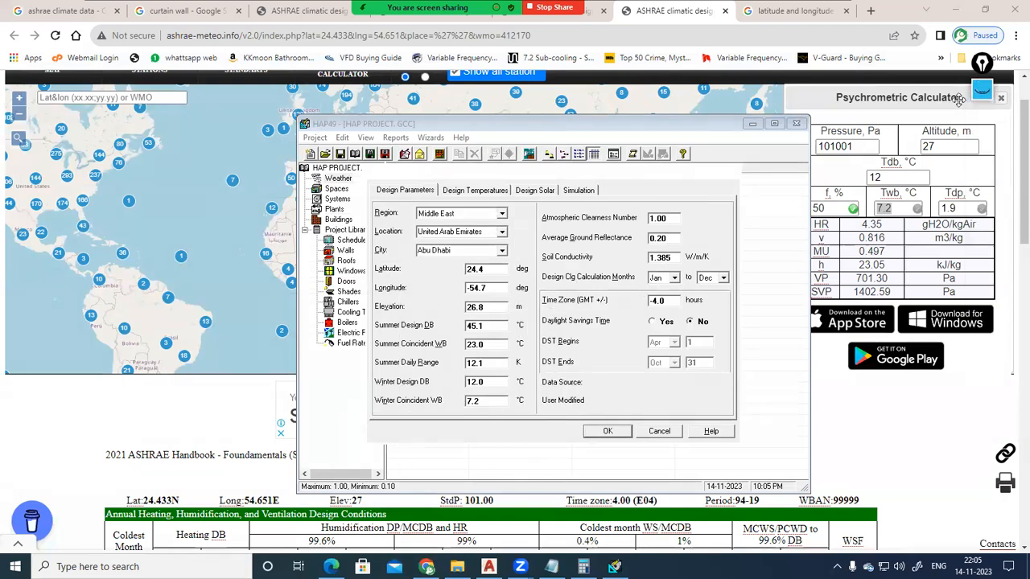
# Read the help topic on Soil Conductivity, examining the recommended design values by soil type.
pyautogui.click(677, 257)
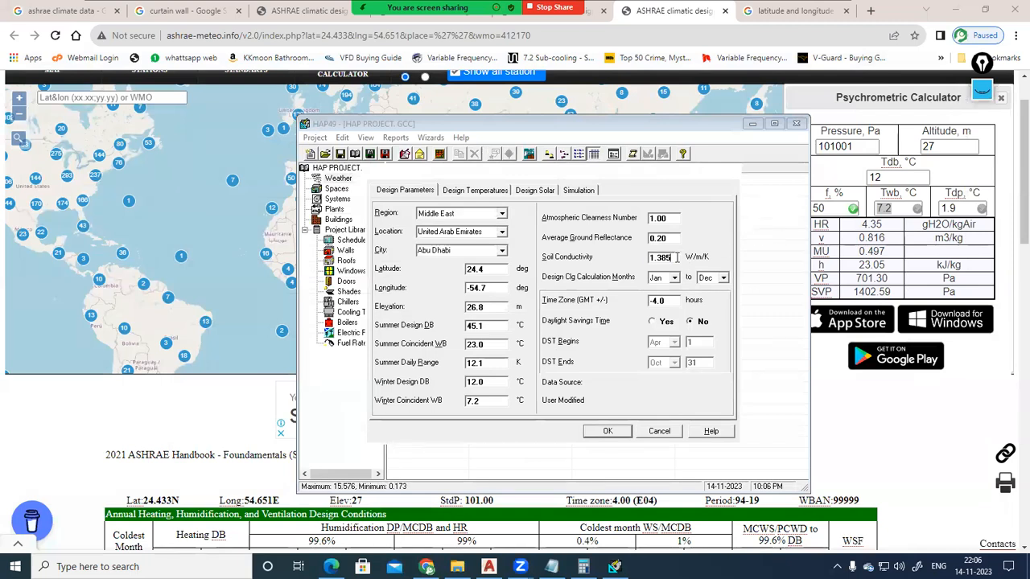
pyautogui.press('F1')
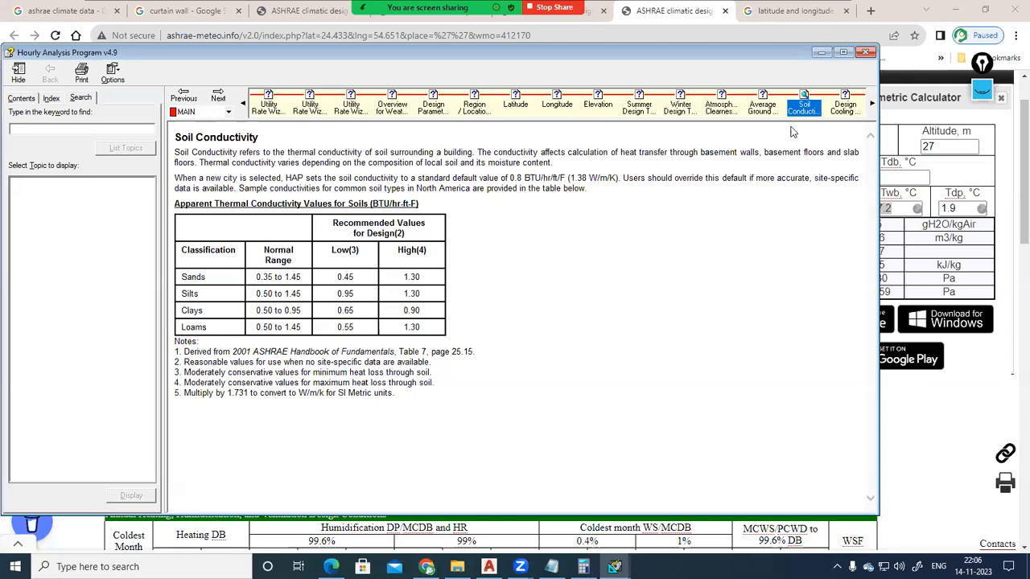
pyautogui.click(866, 52)
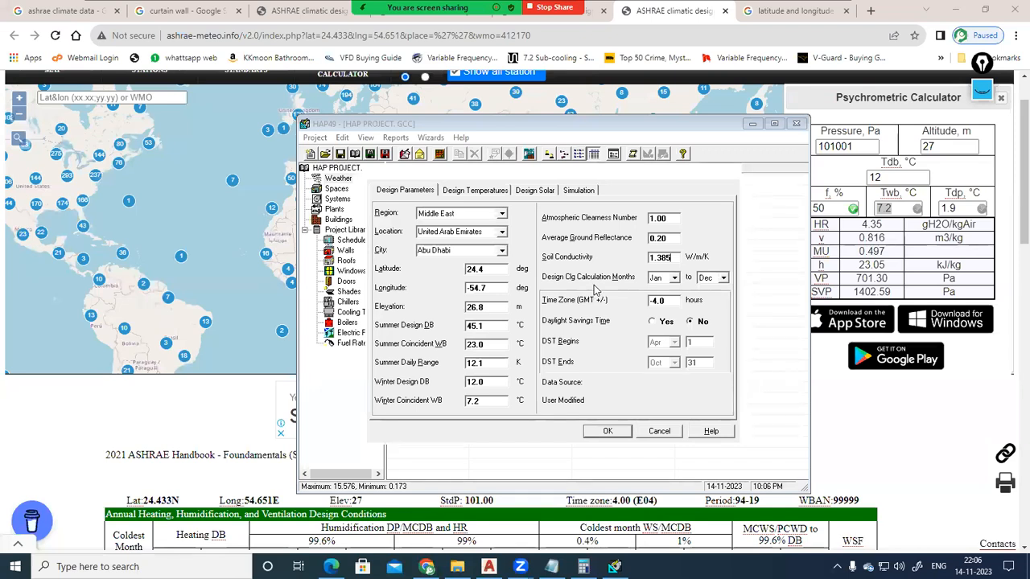
# Try Mar to Jul as the design cooling calculation months, and restore the range to Jan to Dec.
pyautogui.click(675, 279)
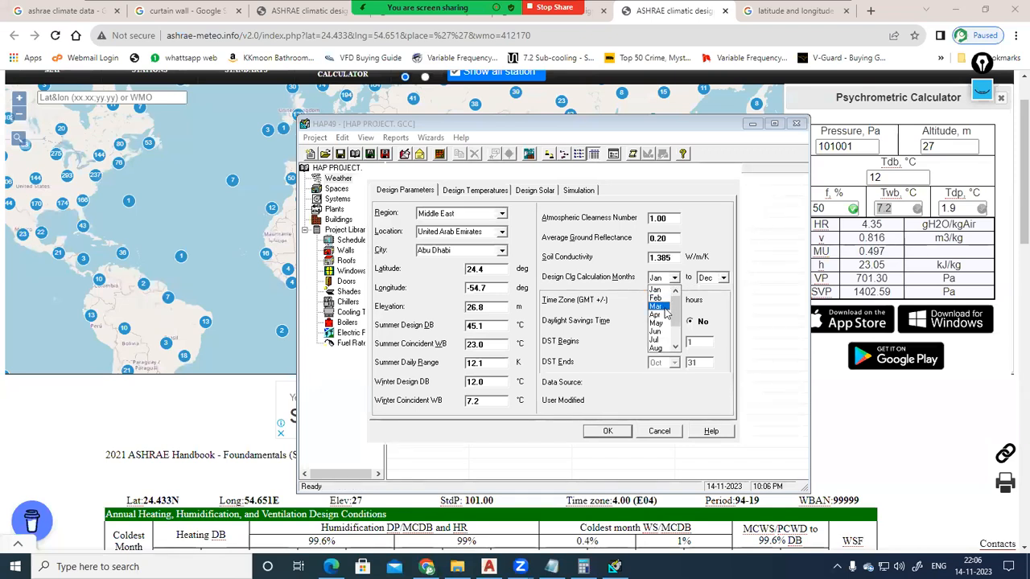
pyautogui.click(666, 309)
pyautogui.click(723, 278)
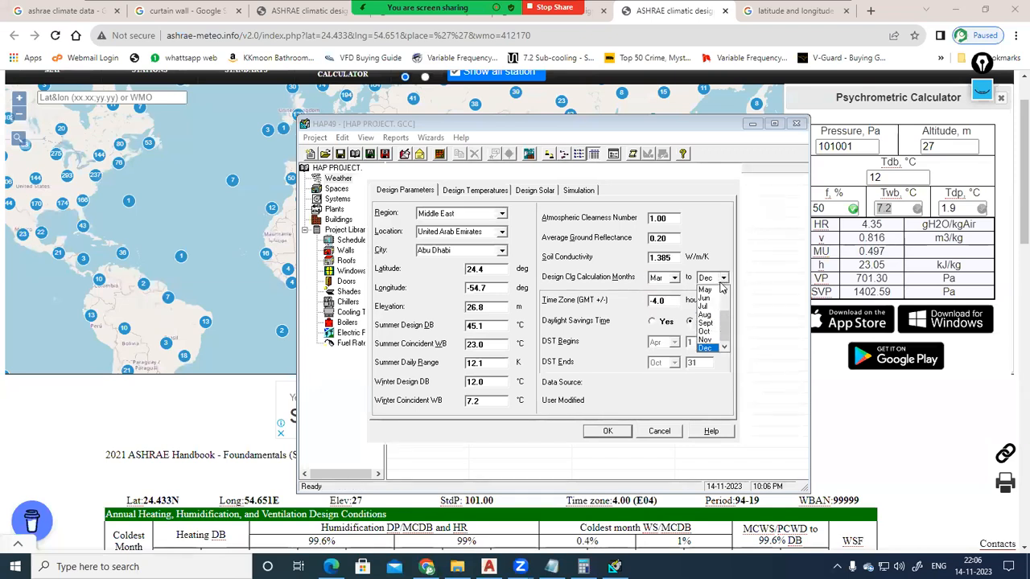
pyautogui.click(703, 307)
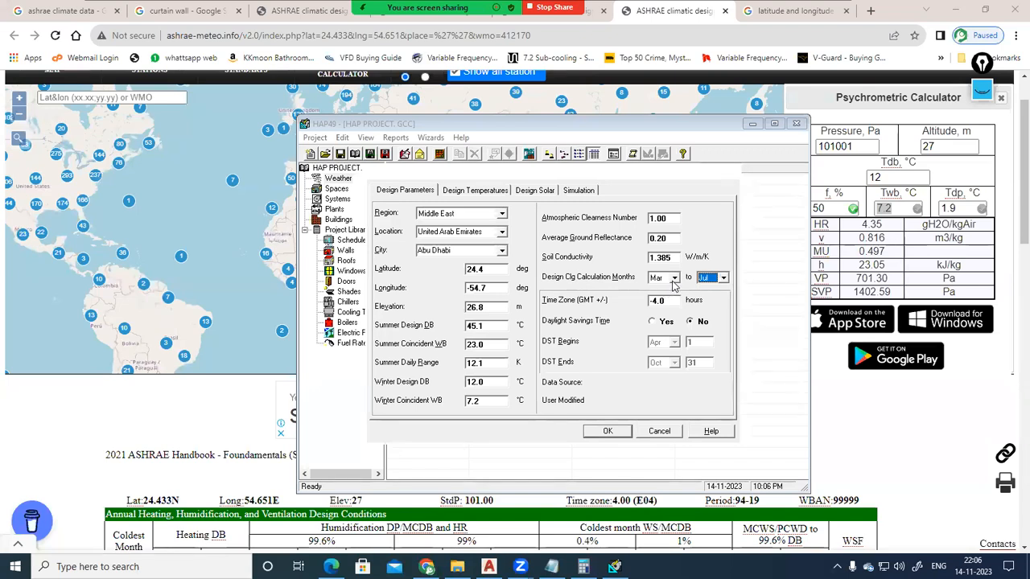
pyautogui.click(669, 278)
pyautogui.click(658, 290)
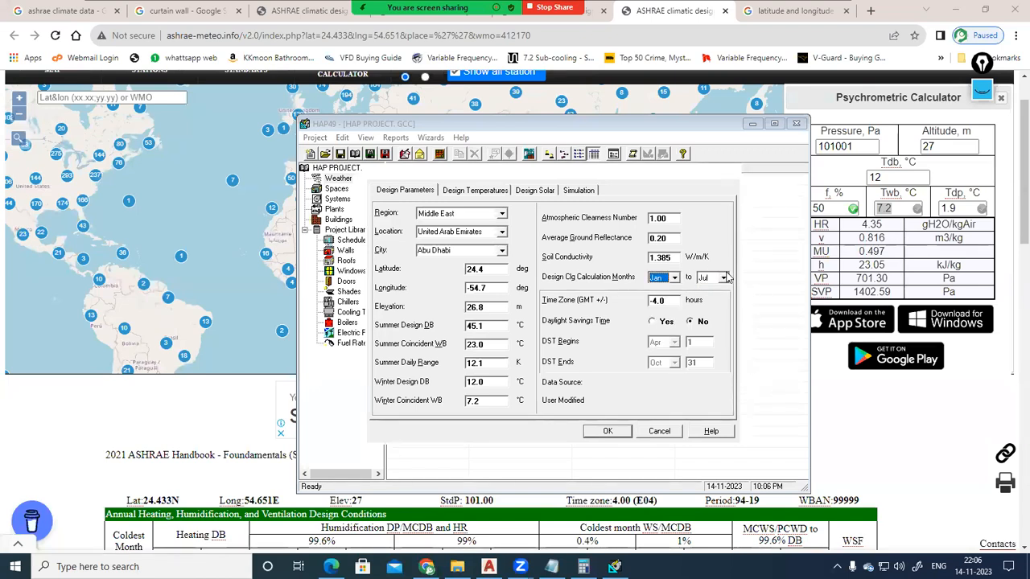
pyautogui.click(724, 278)
pyautogui.click(708, 348)
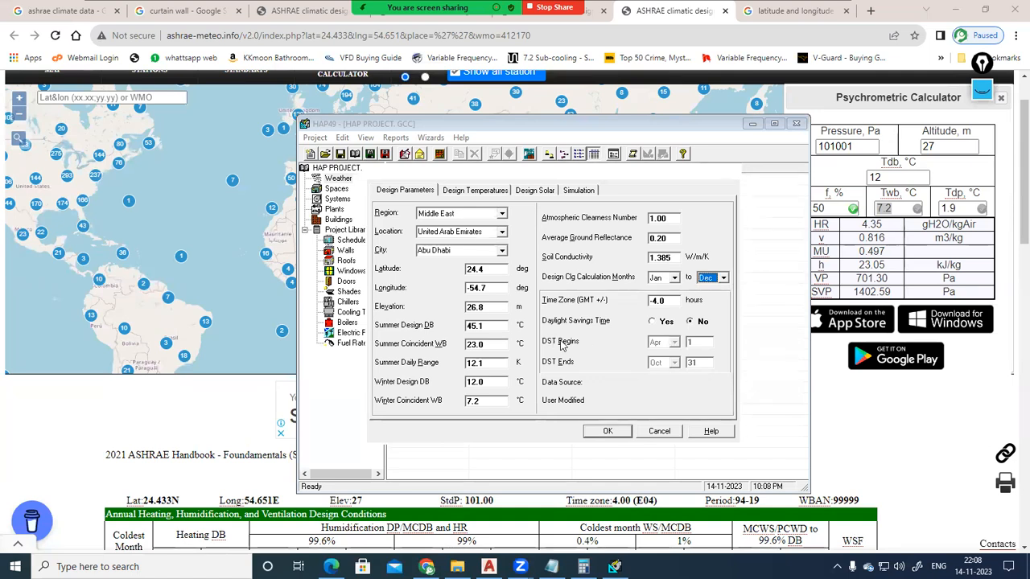
# Try enabling daylight savings time, set it back to No, and save the weather properties.
pyautogui.click(652, 321)
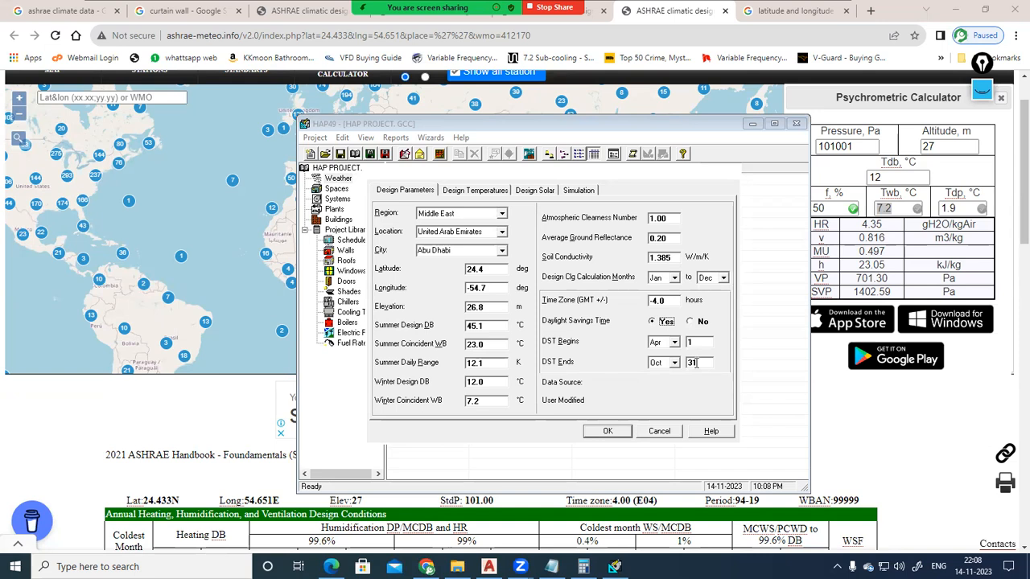
pyautogui.click(690, 321)
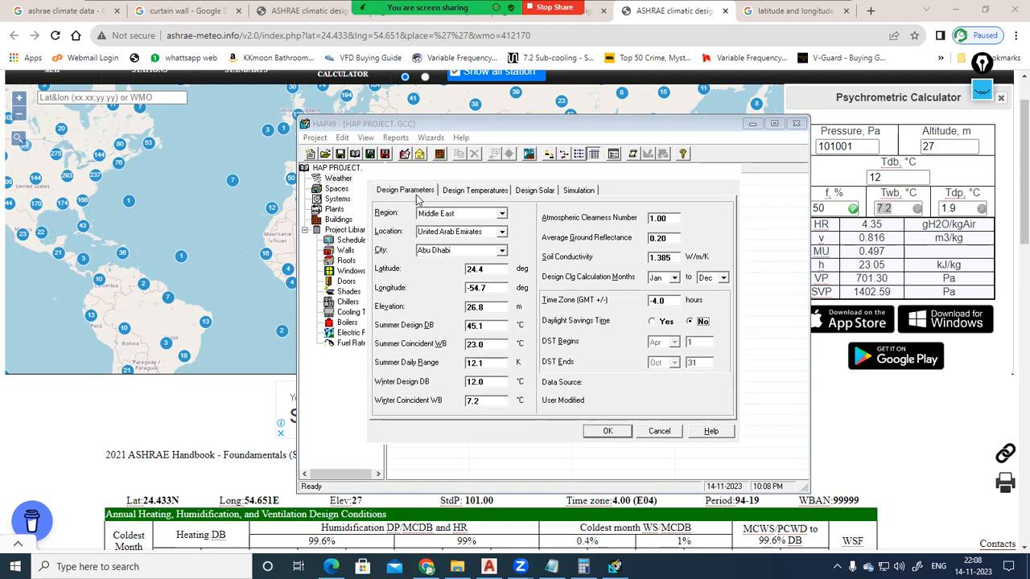
pyautogui.click(610, 432)
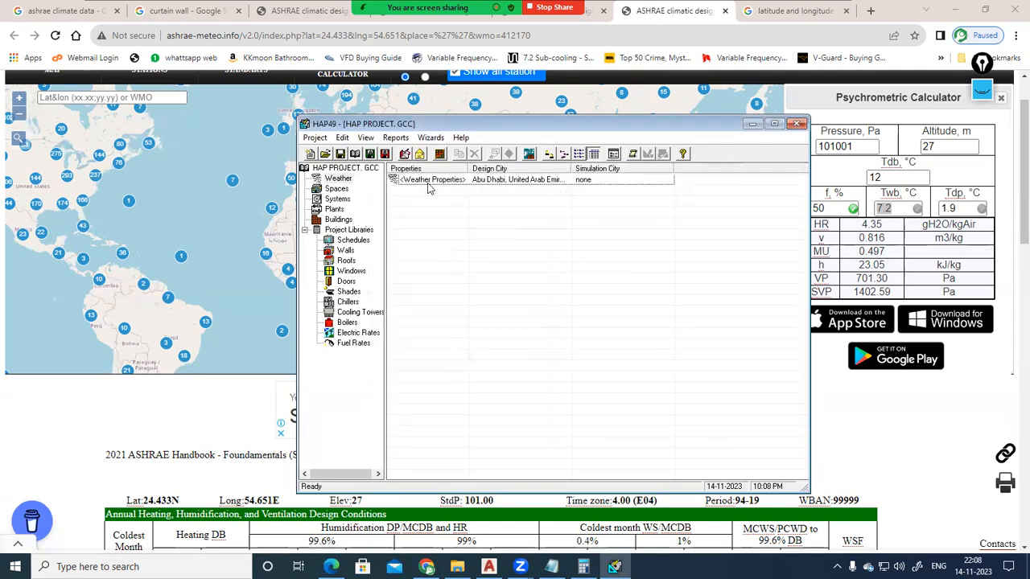
# Reopen the weather properties, set July's maximum dry-bulb design temperature to 48.0 °C, and save.
pyautogui.doubleClick(462, 185)
pyautogui.click(467, 192)
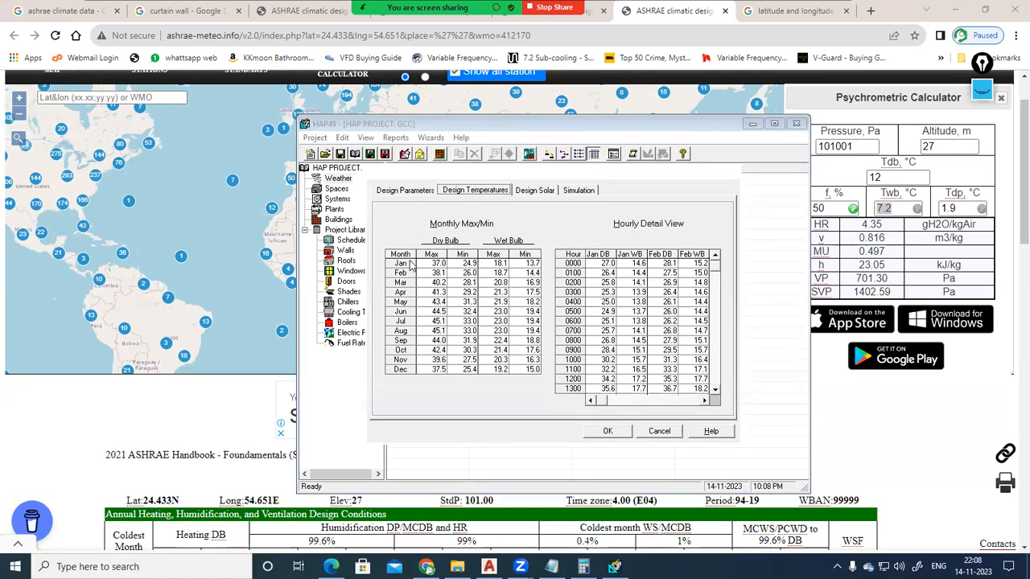
pyautogui.click(444, 325)
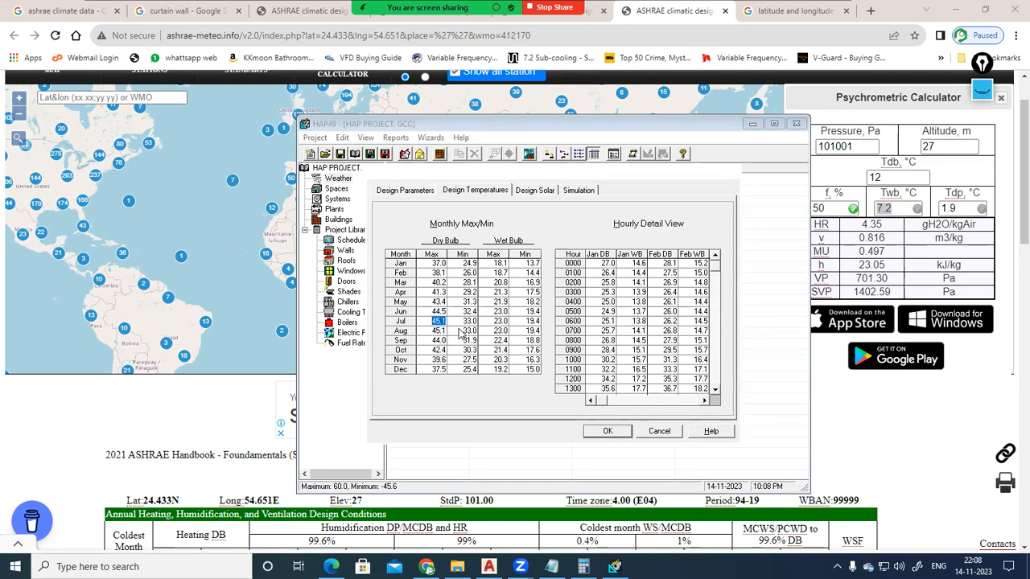
pyautogui.write('4')
pyautogui.click(614, 433)
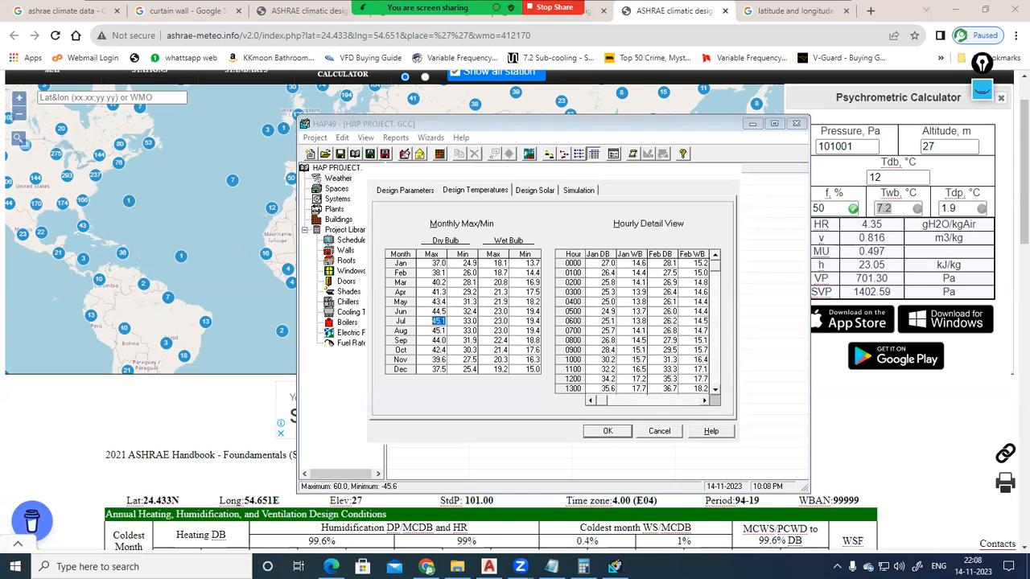
pyautogui.click(609, 432)
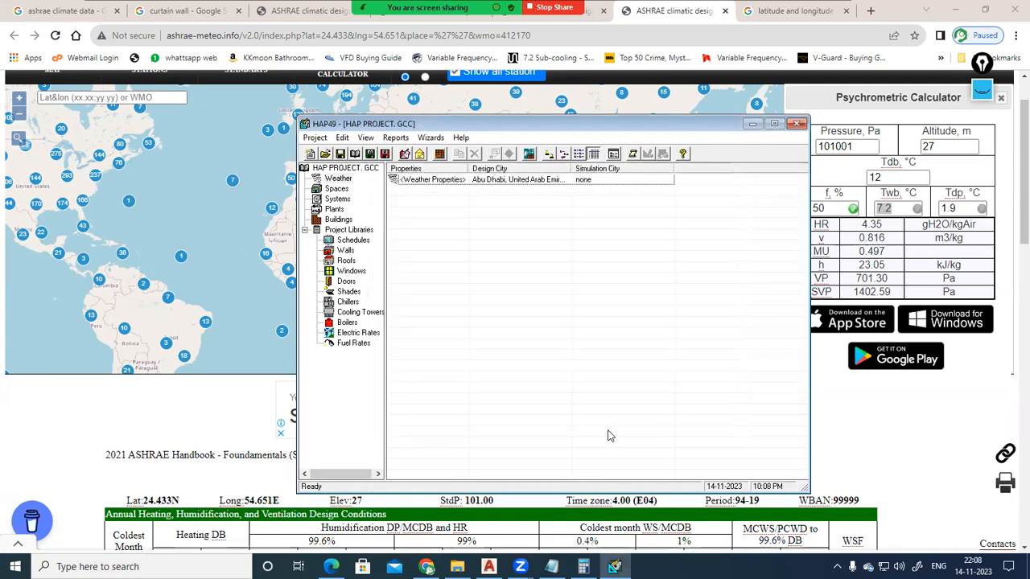
# Reopen the weather properties and compare July's maximum dry bulb with the summer design dry bulb.
pyautogui.doubleClick(453, 180)
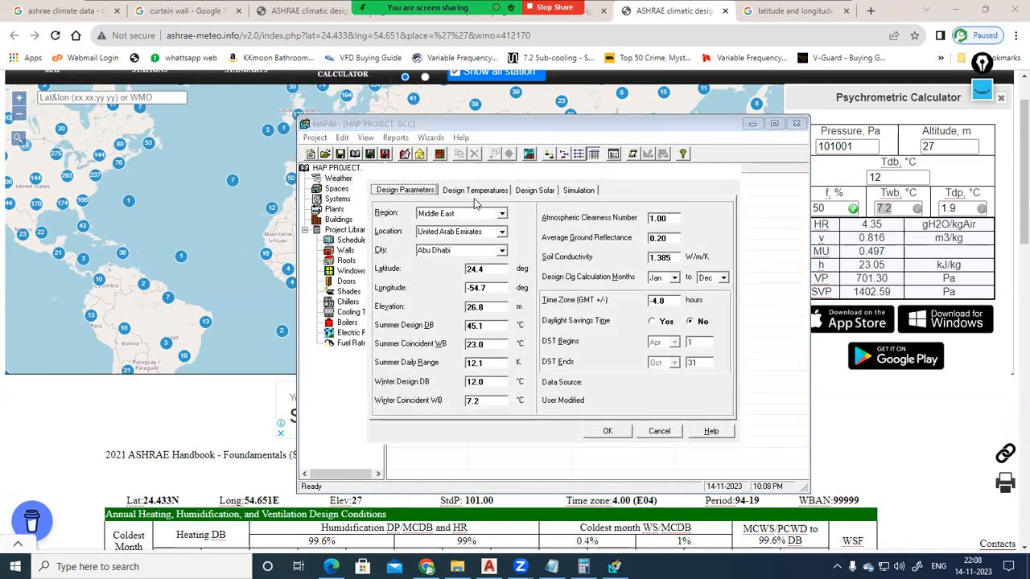
pyautogui.click(475, 191)
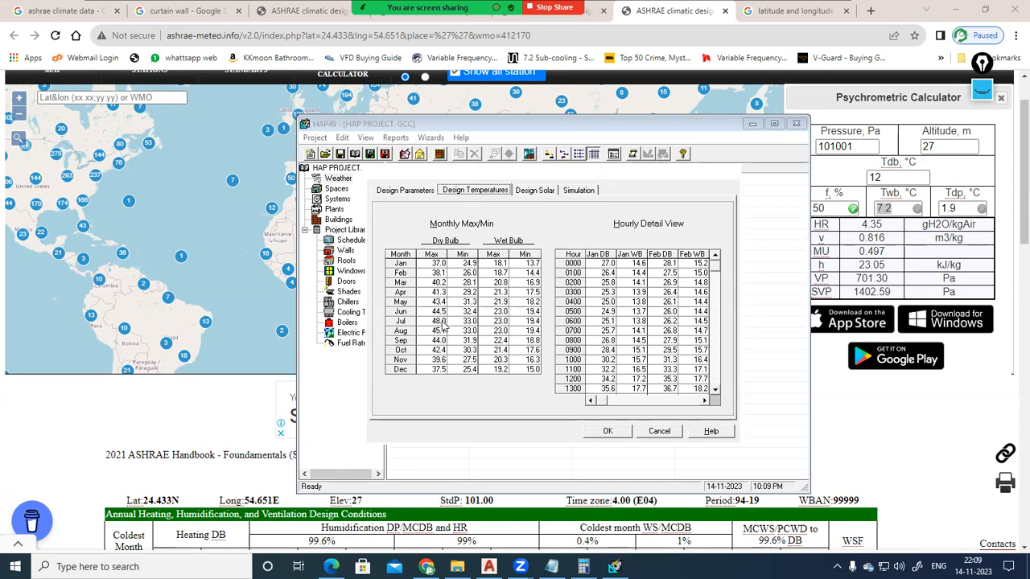
pyautogui.click(405, 191)
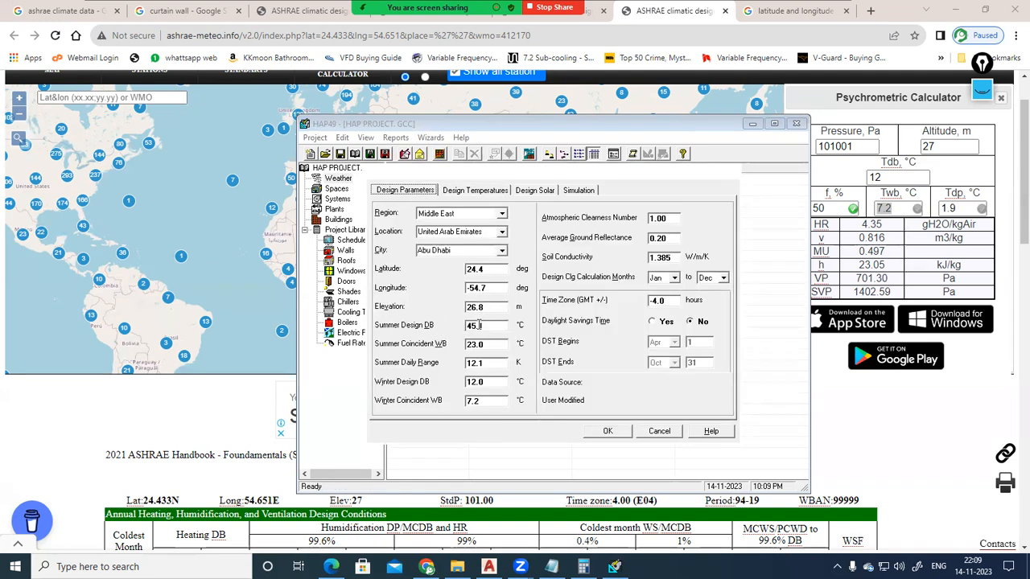
pyautogui.click(476, 190)
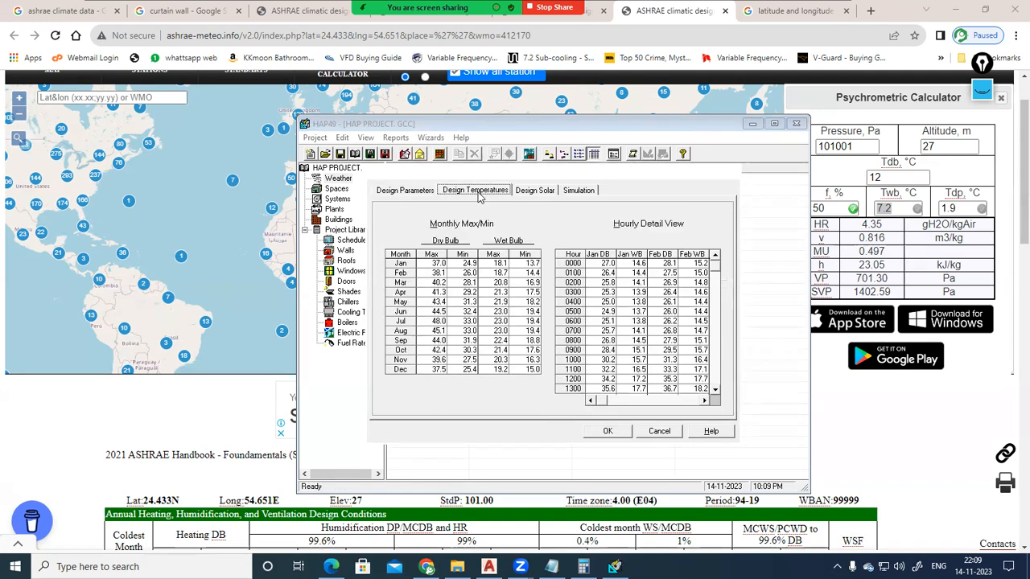
# Set July's maximum dry-bulb design temperature to 45.1 °C and check it against the summer design dry bulb.
pyautogui.click(444, 321)
pyautogui.doubleClick(438, 322)
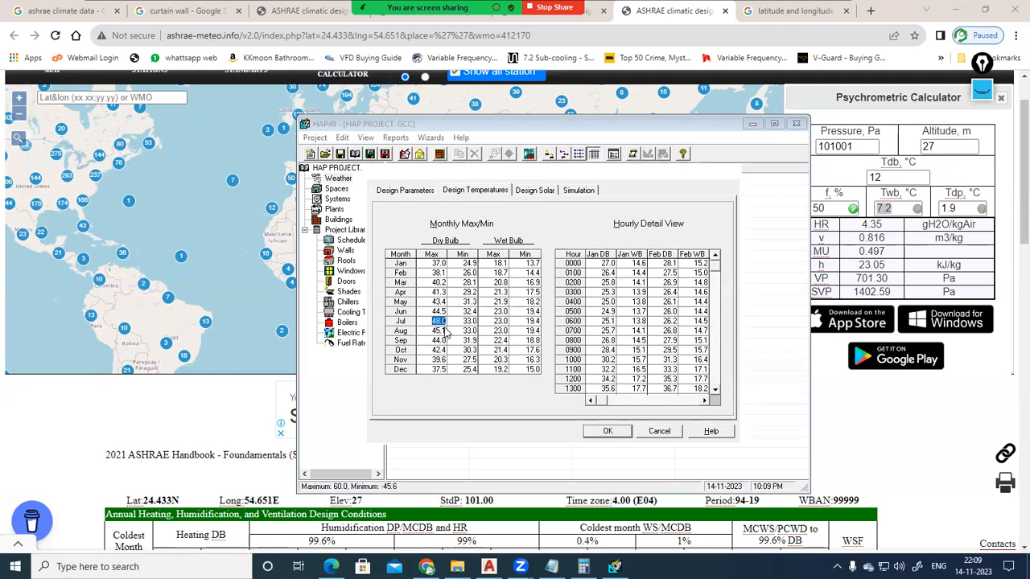
pyautogui.write('4')
pyautogui.click(405, 190)
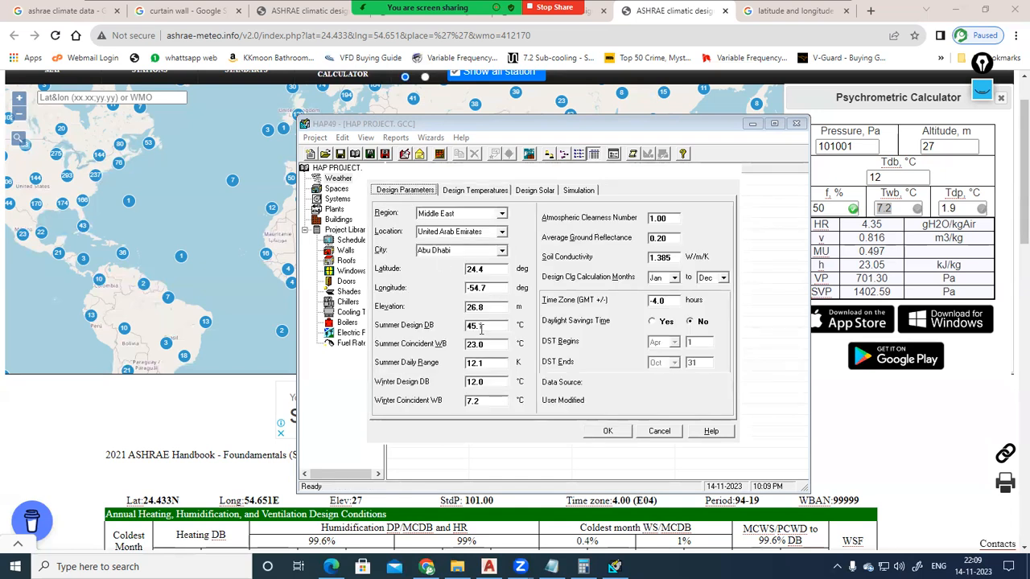
pyautogui.click(473, 191)
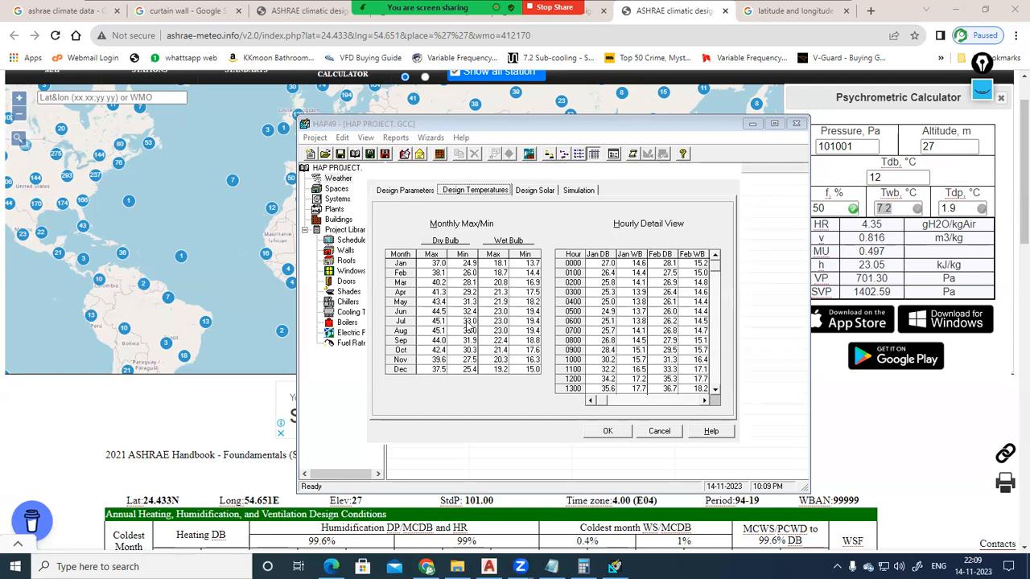
# Examine the monthly maximum and minimum dry-bulb temperatures, including July's minimum.
pyautogui.click(433, 254)
pyautogui.click(463, 254)
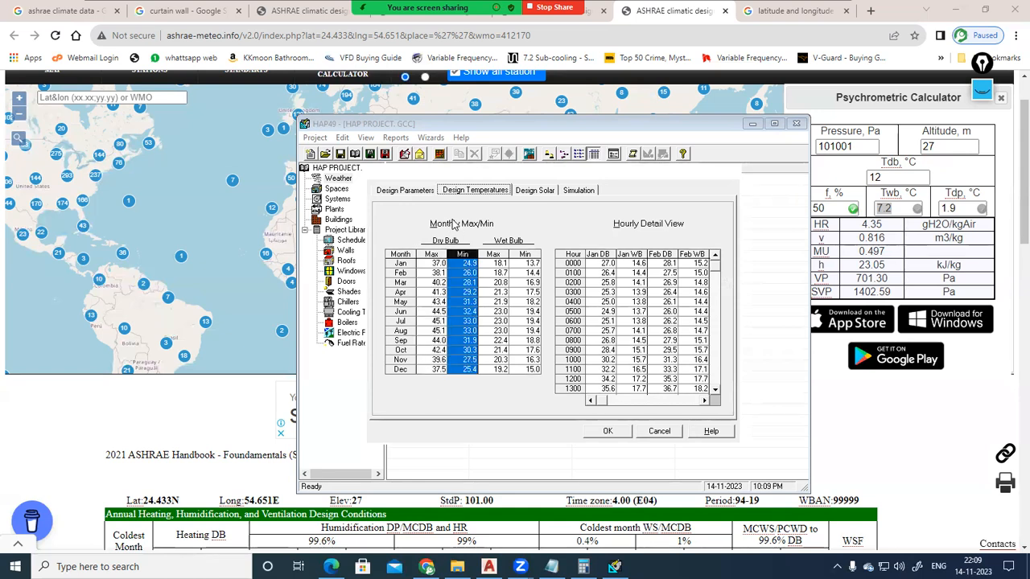
pyautogui.click(460, 321)
pyautogui.click(462, 321)
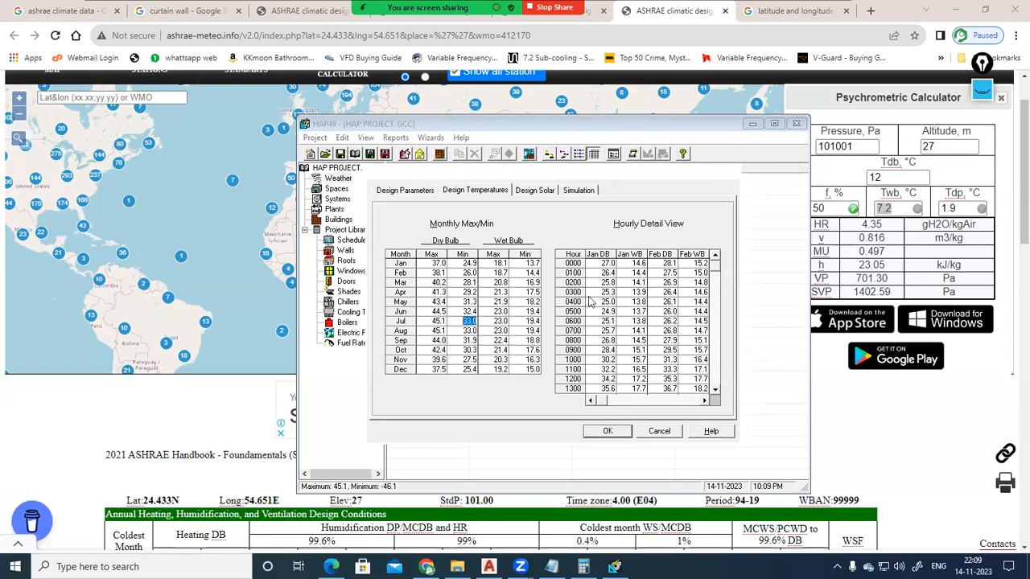
# Review the January and February hourly dry-bulb and wet-bulb temperatures through to hour 2300.
pyautogui.click(605, 265)
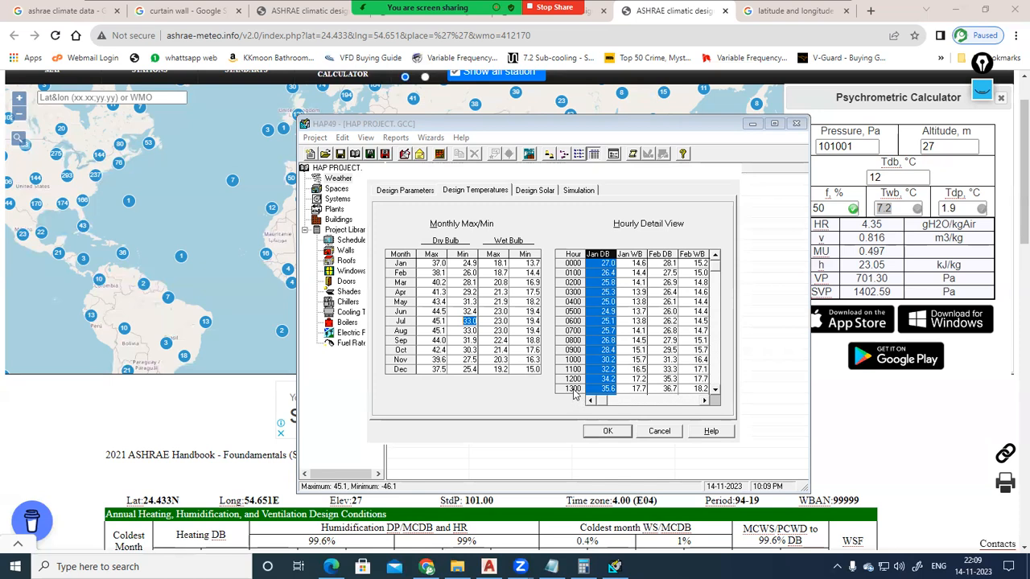
pyautogui.click(715, 390)
pyautogui.click(714, 393)
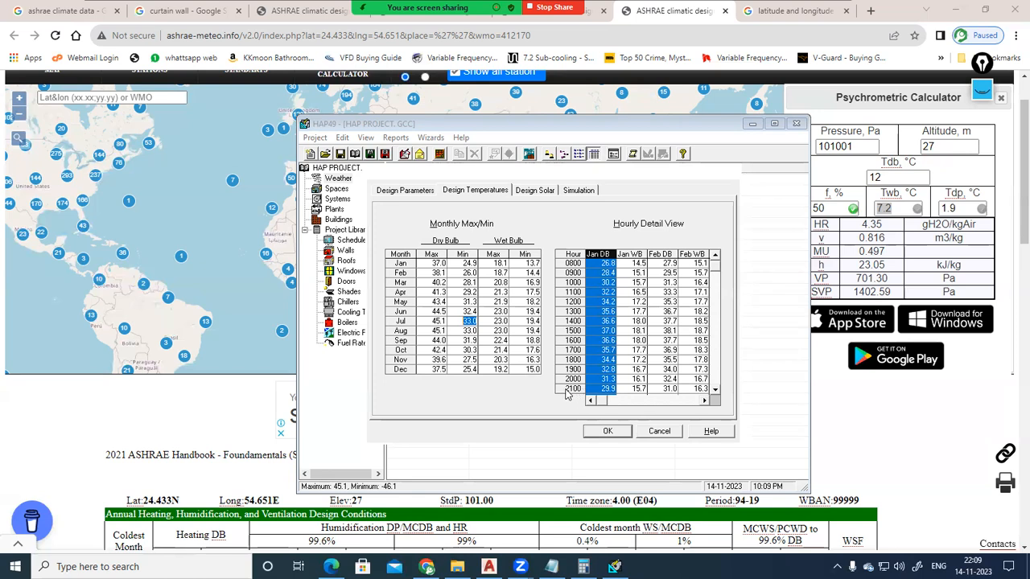
pyautogui.click(715, 390)
pyautogui.click(714, 389)
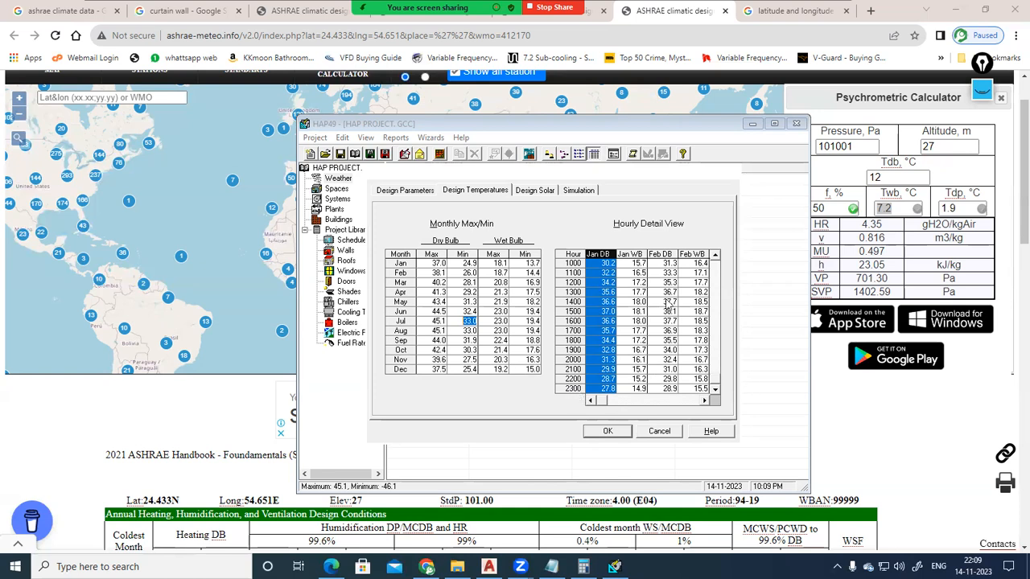
pyautogui.click(636, 255)
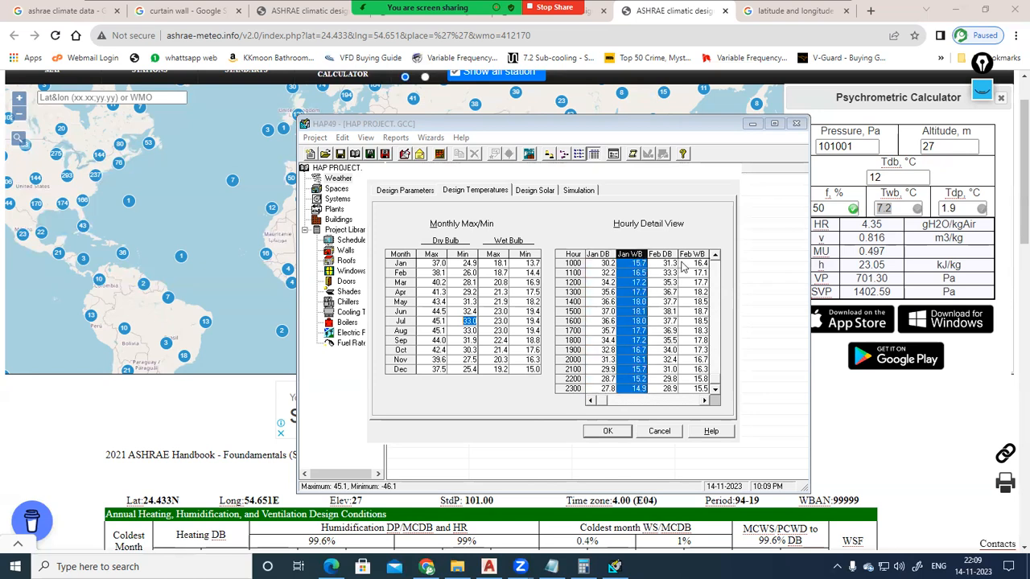
pyautogui.click(670, 255)
pyautogui.click(694, 254)
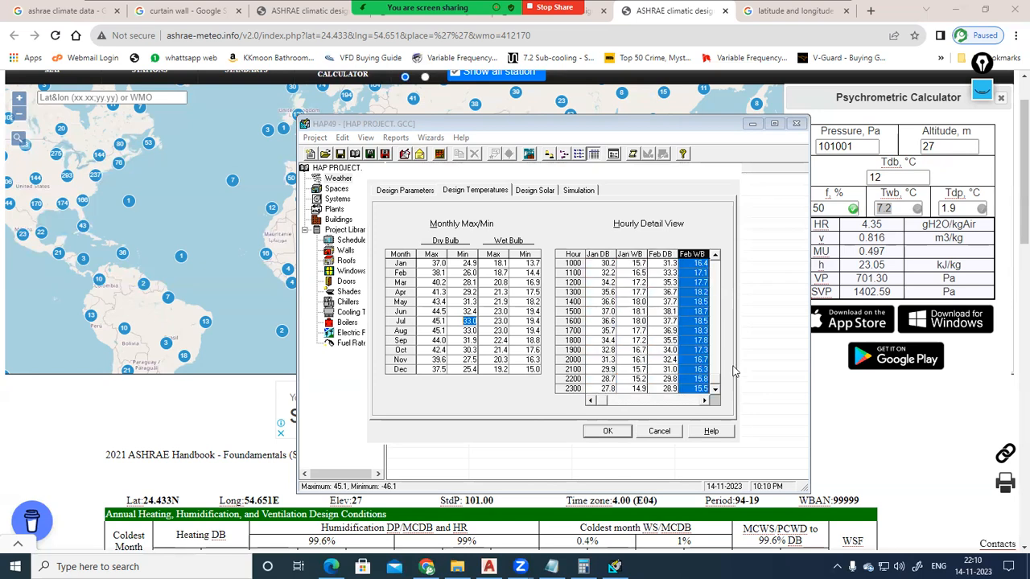
# Examine July's hourly dry-bulb temperatures and its wet-bulb value at hour 1500.
pyautogui.click(707, 401)
pyautogui.click(707, 401)
pyautogui.click(706, 400)
pyautogui.click(707, 401)
pyautogui.click(707, 400)
pyautogui.click(706, 401)
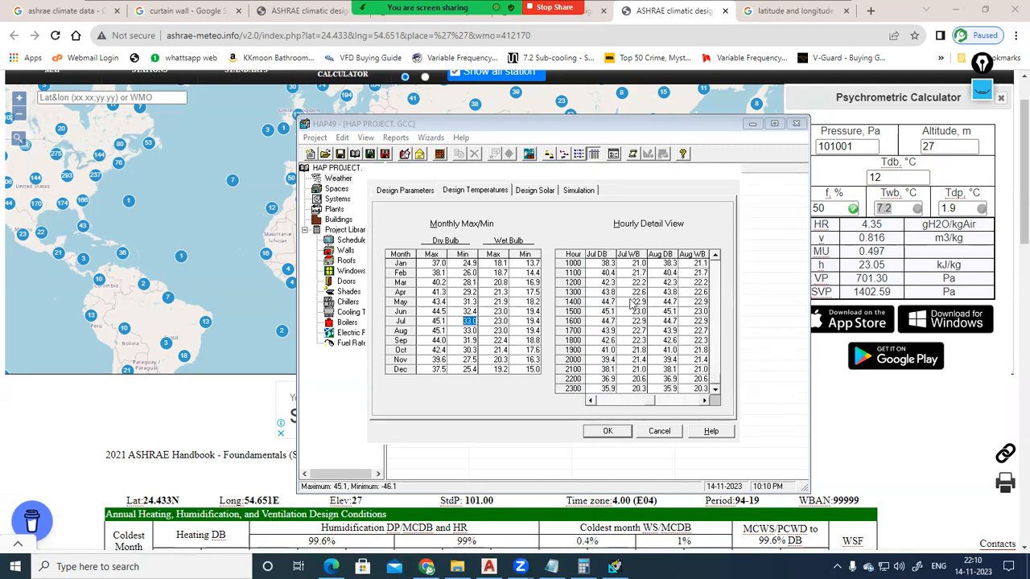
pyautogui.click(609, 255)
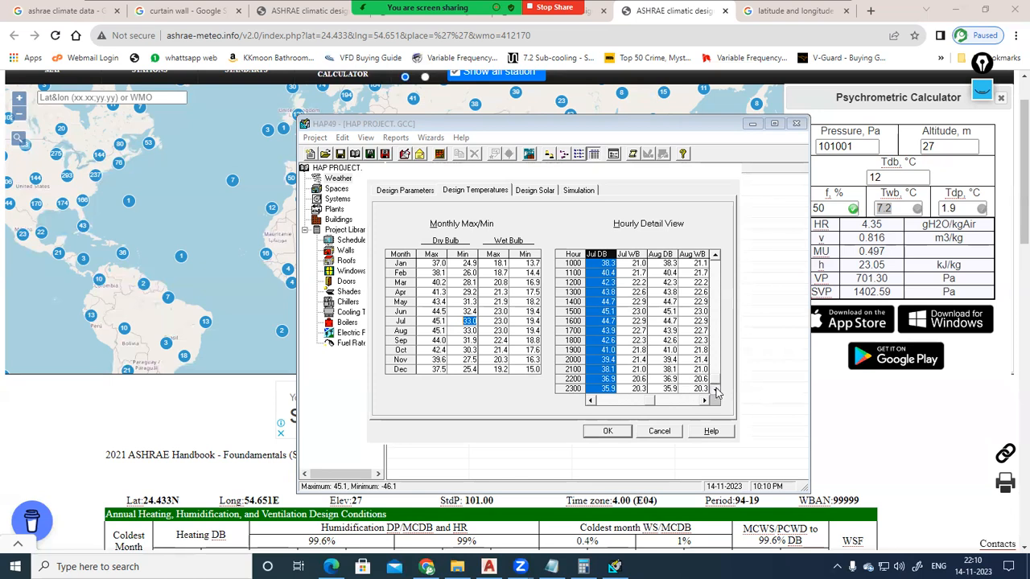
pyautogui.click(715, 255)
pyautogui.click(715, 255)
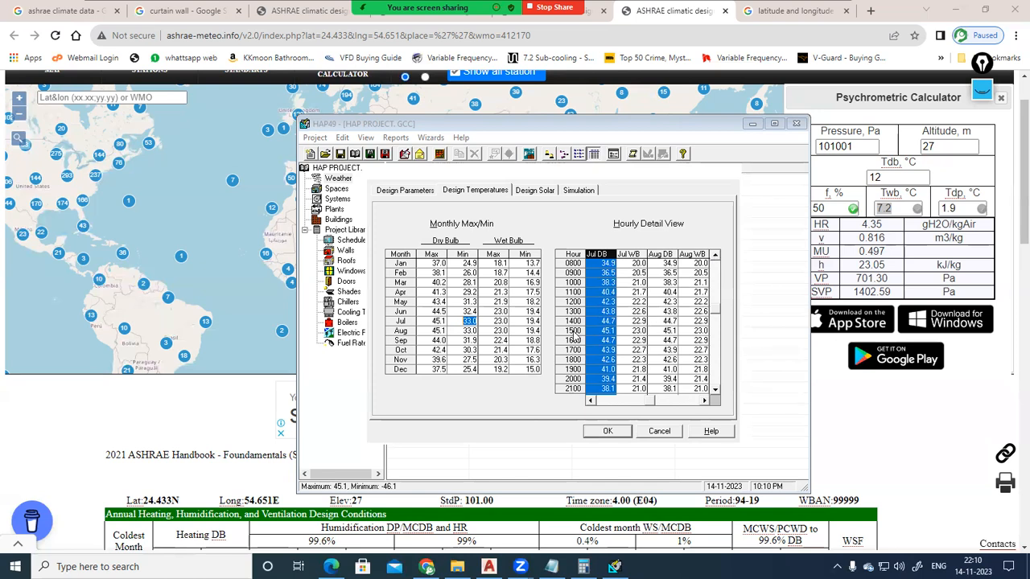
pyautogui.click(638, 331)
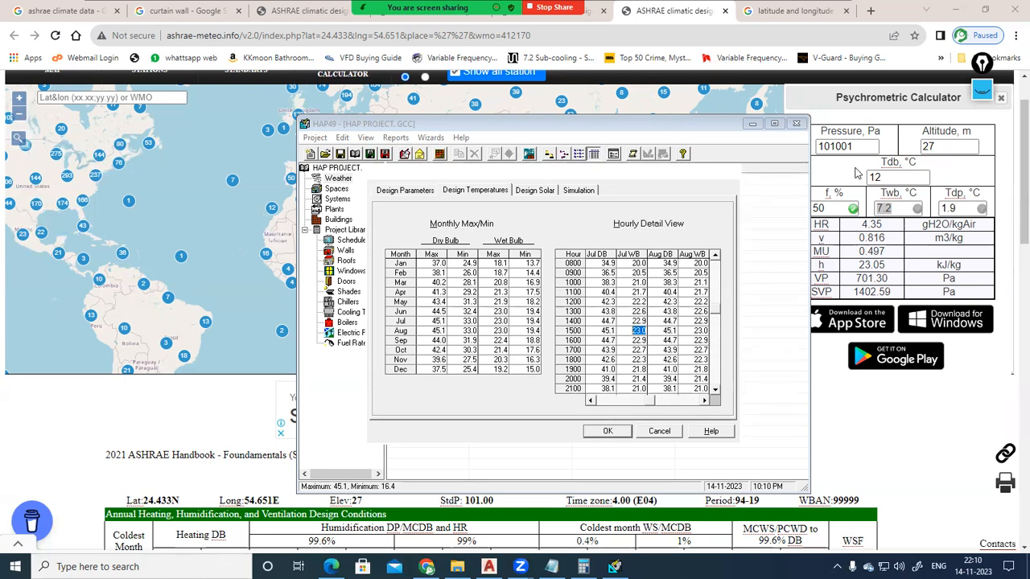
# Show the drawing overlay, clear the earlier sketch, and handwrite underlined notes with 8am and 2pm above the monthly temperatures.
pyautogui.click(981, 93)
pyautogui.click(982, 227)
pyautogui.moveTo(984, 194)
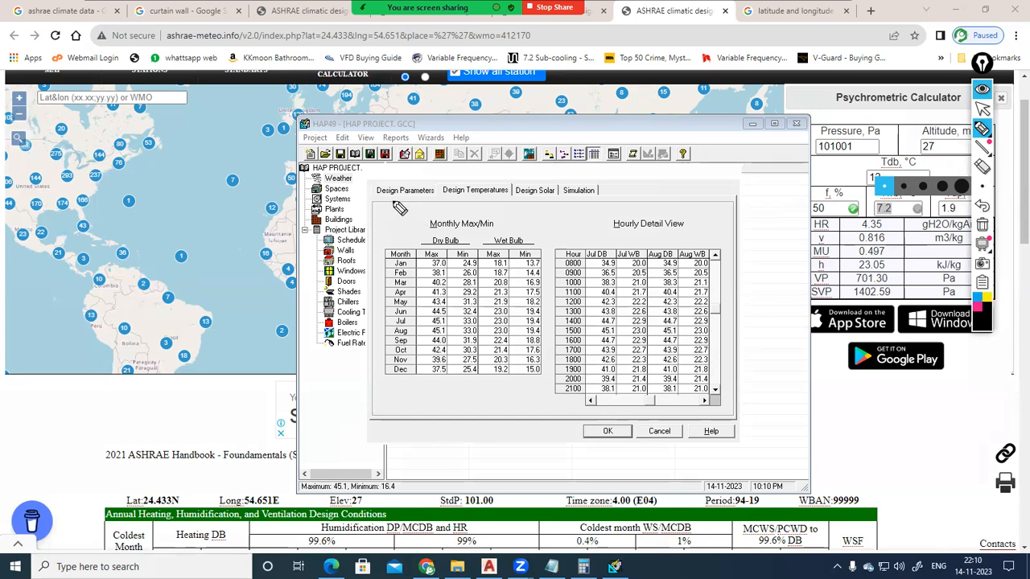
pyautogui.moveTo(412, 227)
pyautogui.mouseDown()
pyautogui.moveTo(422, 206)
pyautogui.moveTo(441, 208)
pyautogui.mouseUp()
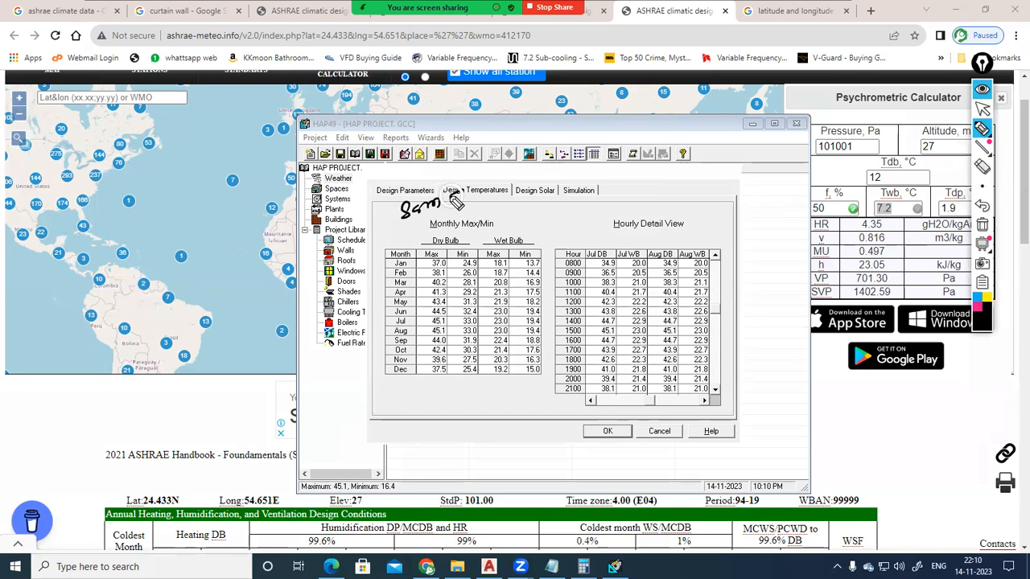
pyautogui.moveTo(483, 172)
pyautogui.mouseDown()
pyautogui.moveTo(486, 183)
pyautogui.moveTo(523, 160)
pyautogui.moveTo(451, 216)
pyautogui.mouseUp()
pyautogui.moveTo(433, 179); pyautogui.dragTo(532, 120)
pyautogui.moveTo(472, 166); pyautogui.dragTo(499, 155)
pyautogui.moveTo(385, 211); pyautogui.dragTo(393, 211)
pyautogui.moveTo(535, 142); pyautogui.dragTo(538, 157)
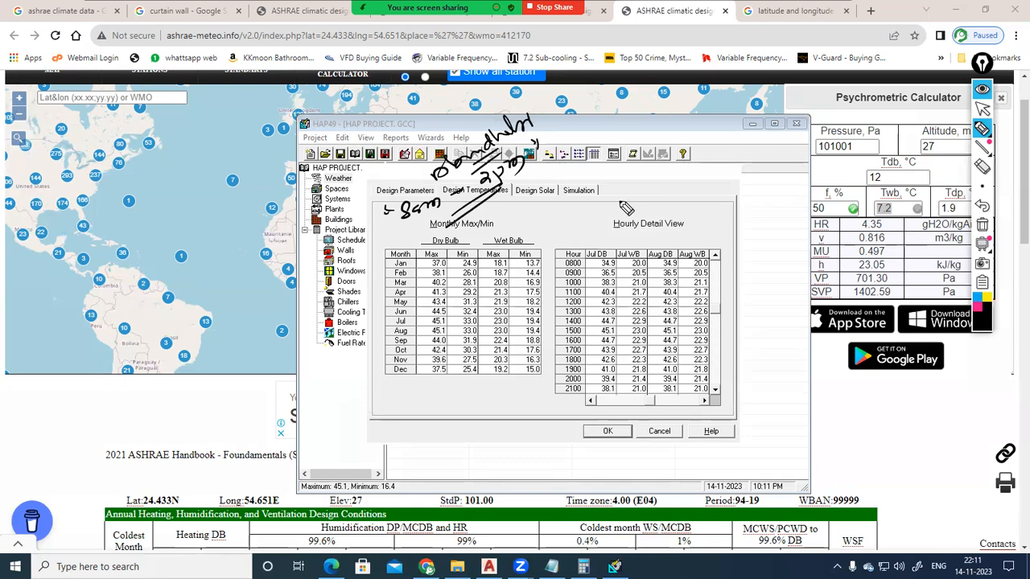
# Mark July's hourly dry-bulb values from 0800 to 1500 with circles and a bracket, and label hour 1500 as 3pm.
pyautogui.click(583, 264)
pyautogui.moveTo(619, 263)
pyautogui.mouseDown()
pyautogui.moveTo(627, 269)
pyautogui.moveTo(575, 257)
pyautogui.moveTo(626, 304)
pyautogui.moveTo(620, 333)
pyautogui.mouseUp()
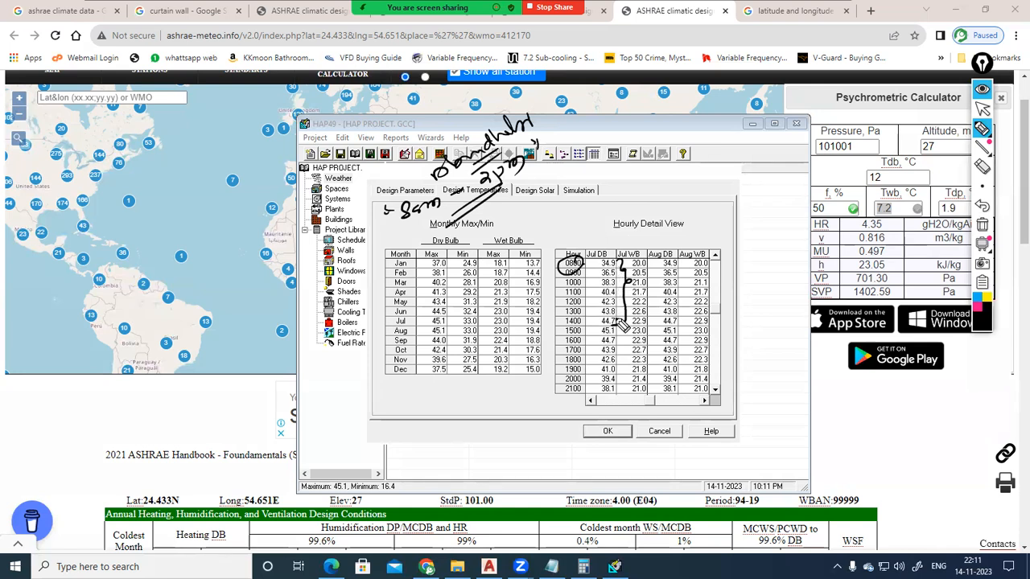
pyautogui.moveTo(618, 322)
pyautogui.mouseDown()
pyautogui.moveTo(600, 320)
pyautogui.moveTo(608, 333)
pyautogui.moveTo(623, 324)
pyautogui.mouseUp()
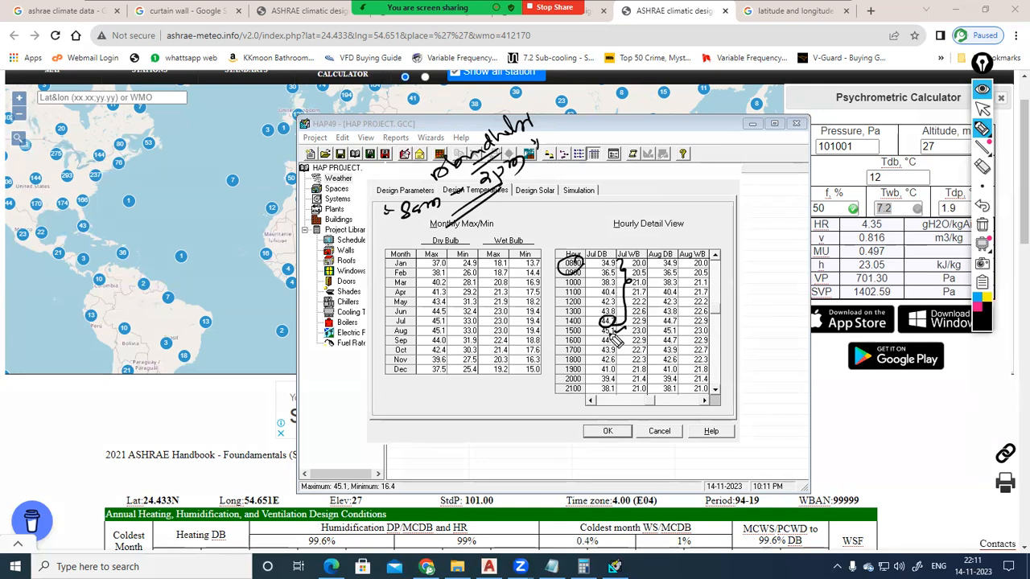
pyautogui.moveTo(556, 334)
pyautogui.mouseDown()
pyautogui.moveTo(566, 331)
pyautogui.moveTo(553, 353)
pyautogui.moveTo(562, 341)
pyautogui.mouseUp()
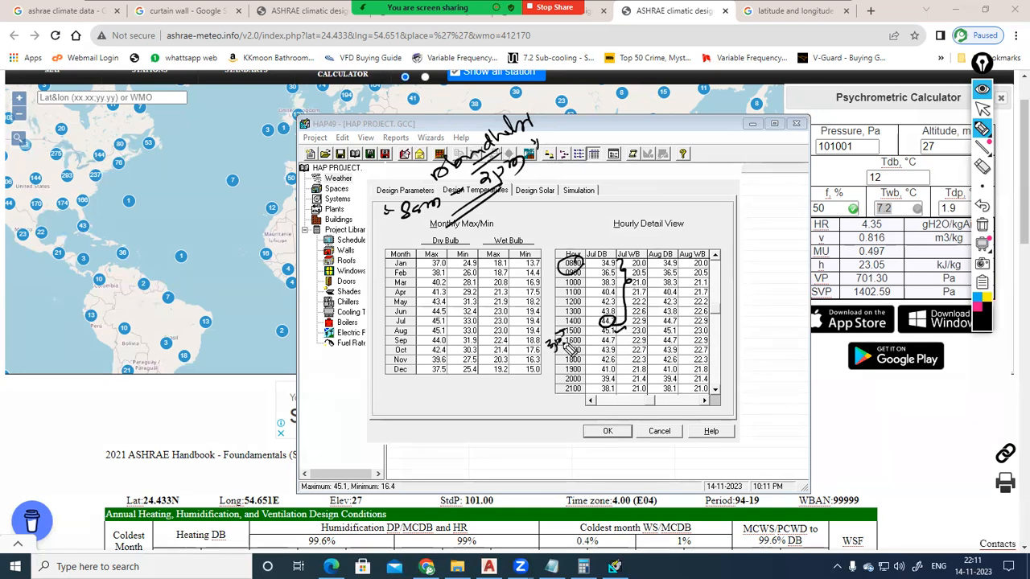
pyautogui.moveTo(498, 190); pyautogui.dragTo(508, 182)
pyautogui.moveTo(524, 183)
pyautogui.mouseDown()
pyautogui.moveTo(512, 176)
pyautogui.moveTo(525, 175)
pyautogui.mouseUp()
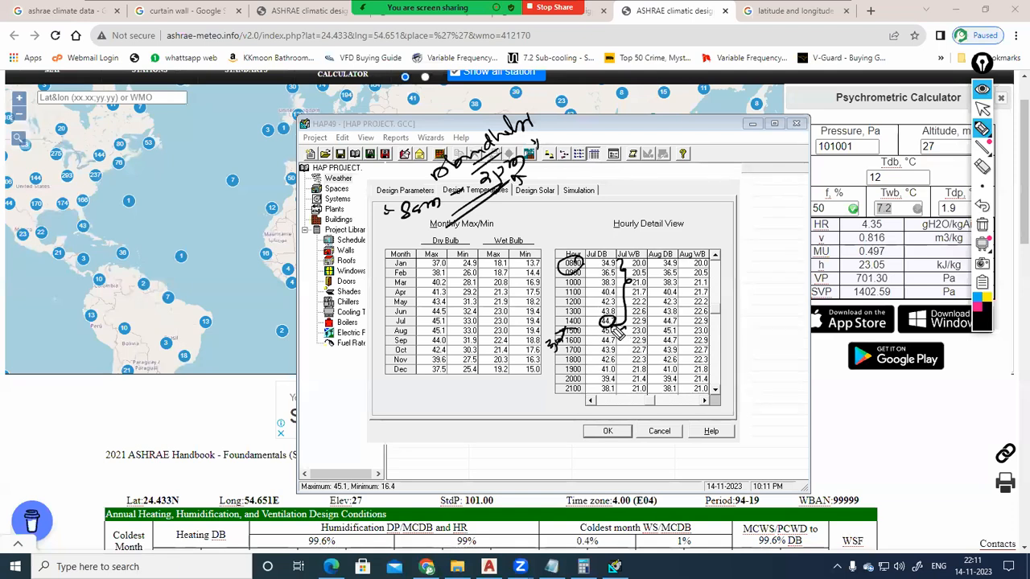
pyautogui.moveTo(616, 326)
pyautogui.mouseDown()
pyautogui.moveTo(602, 336)
pyautogui.moveTo(618, 344)
pyautogui.mouseUp()
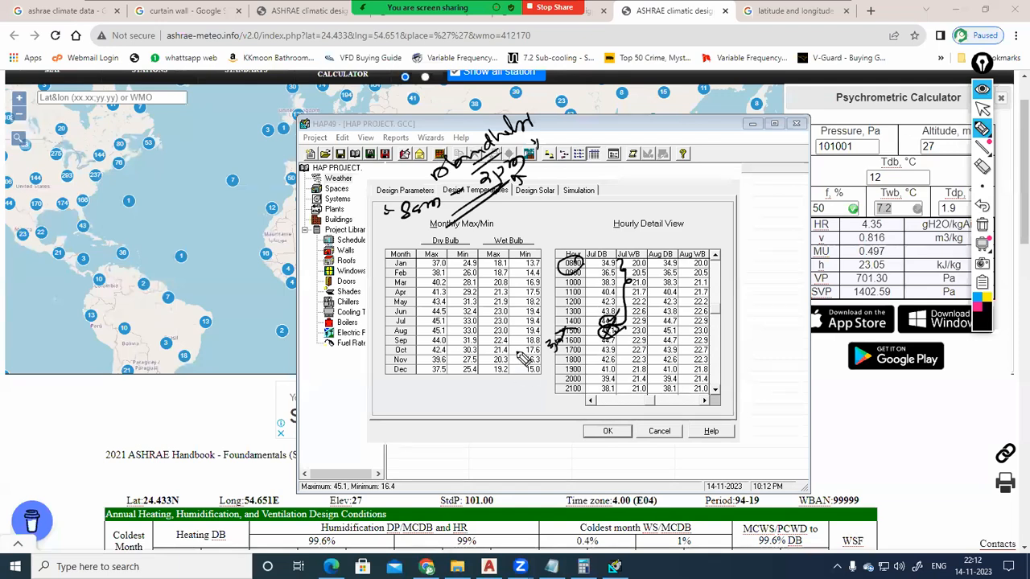
# Circle the monthly temperatures with the label HAP, circle the hourly detail values, and hide the overlay.
pyautogui.moveTo(410, 336)
pyautogui.mouseDown()
pyautogui.moveTo(491, 304)
pyautogui.moveTo(512, 268)
pyautogui.moveTo(377, 321)
pyautogui.moveTo(495, 354)
pyautogui.moveTo(523, 235)
pyautogui.mouseUp()
pyautogui.moveTo(654, 239)
pyautogui.mouseDown()
pyautogui.moveTo(611, 382)
pyautogui.moveTo(565, 266)
pyautogui.moveTo(704, 238)
pyautogui.moveTo(593, 297)
pyautogui.mouseUp()
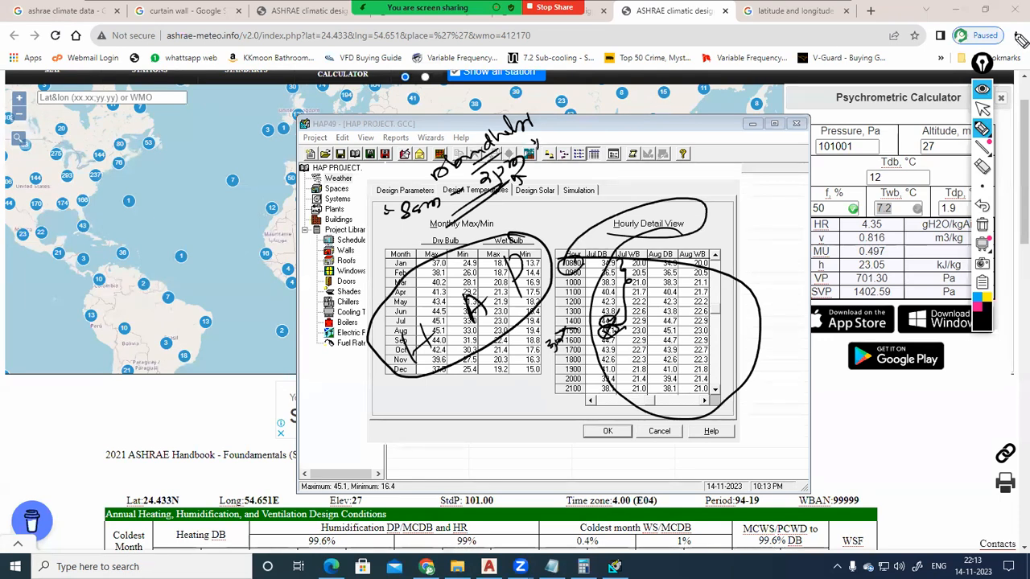
pyautogui.click(983, 87)
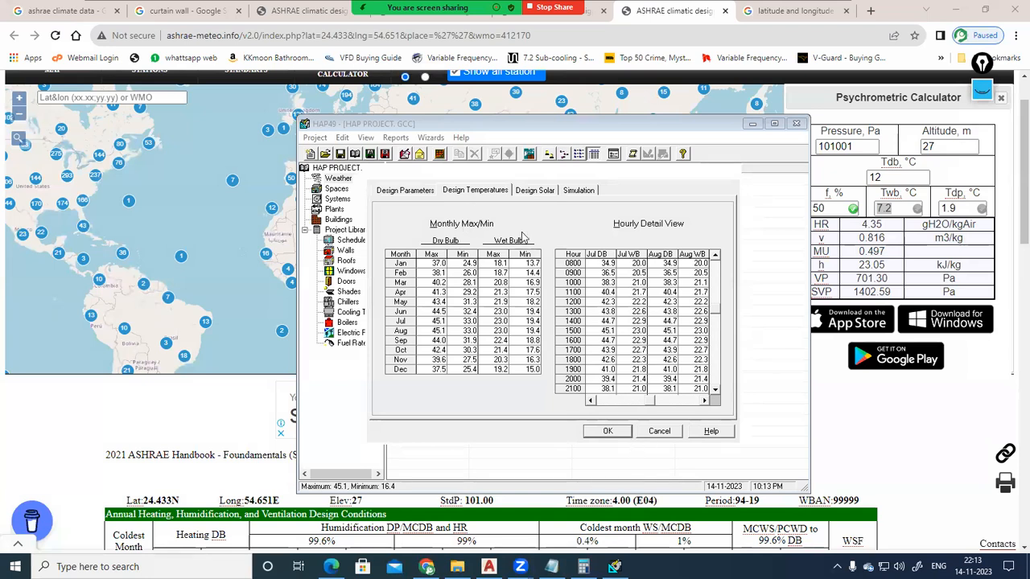
# Display the design-day maximum solar heat gains and select the N column.
pyautogui.click(504, 197)
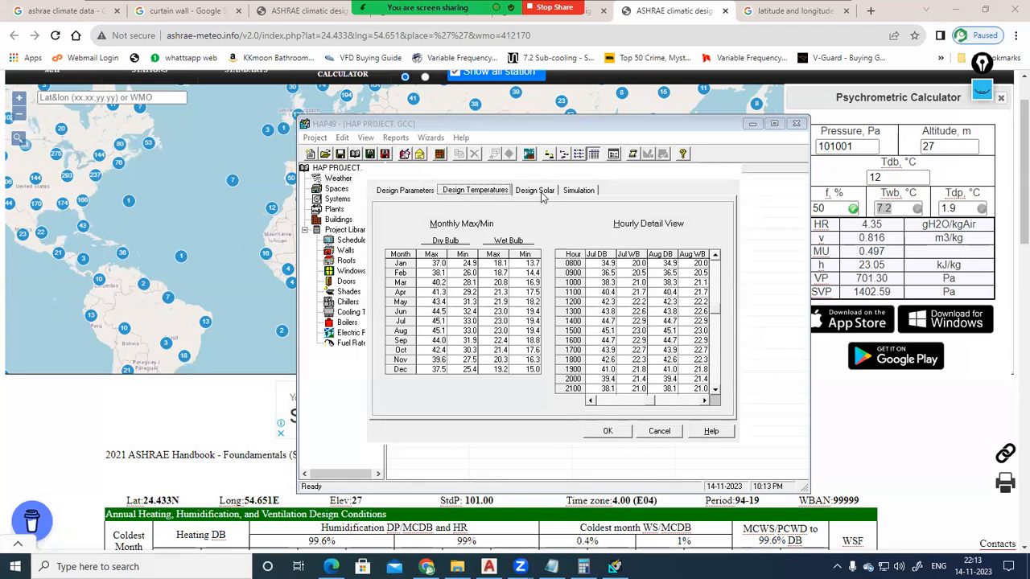
pyautogui.click(537, 192)
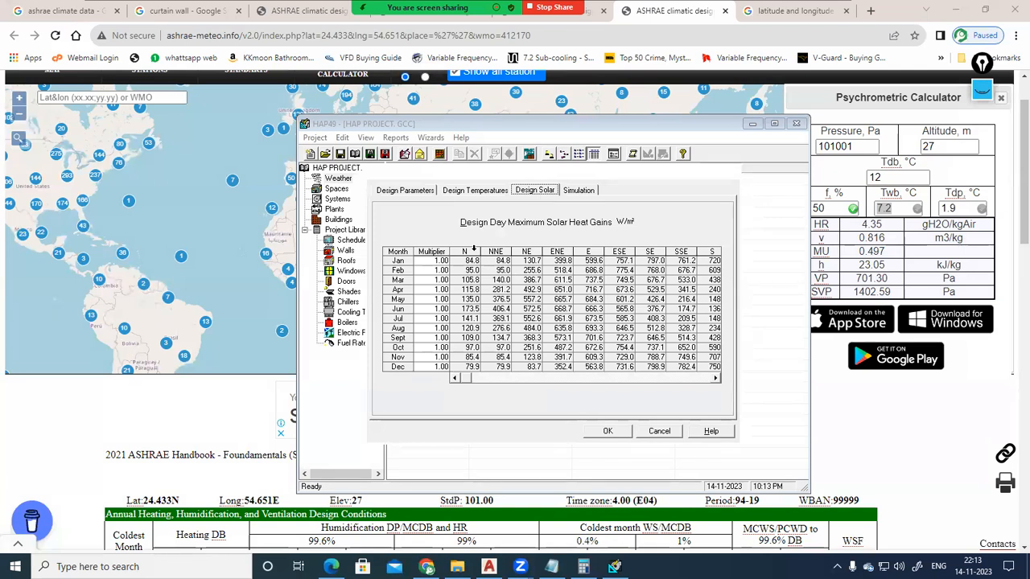
pyautogui.click(473, 250)
# Show the drawing overlay, clear the earlier sketch, and circle July and its N solar heat gain.
pyautogui.click(982, 90)
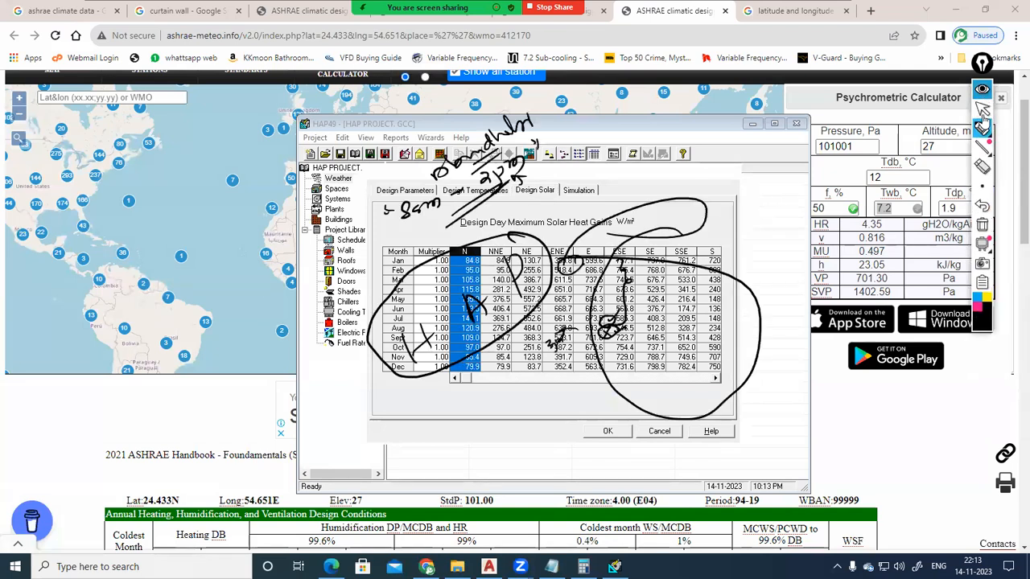
pyautogui.click(982, 226)
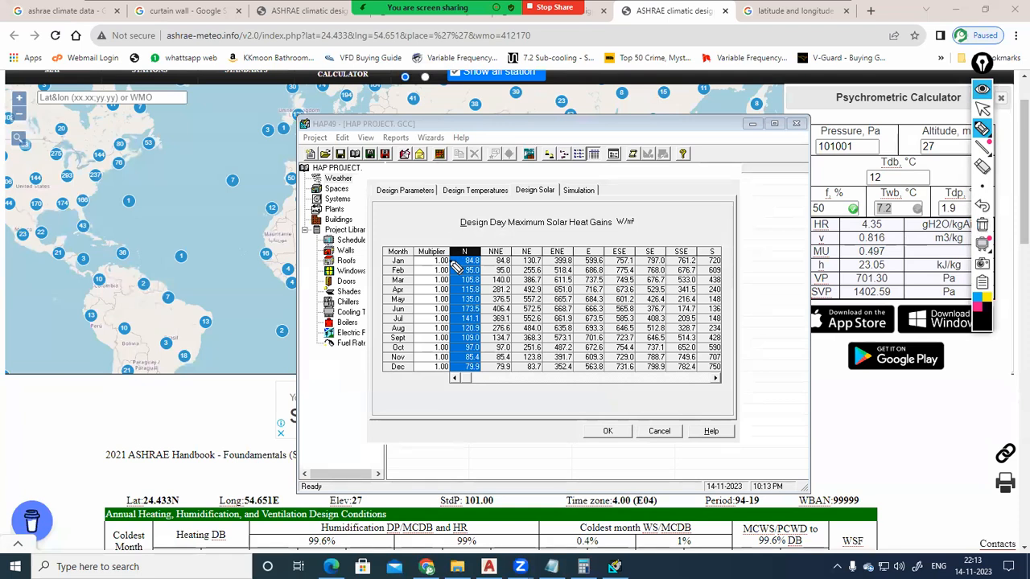
pyautogui.moveTo(406, 321)
pyautogui.mouseDown()
pyautogui.moveTo(394, 330)
pyautogui.moveTo(403, 312)
pyautogui.mouseUp()
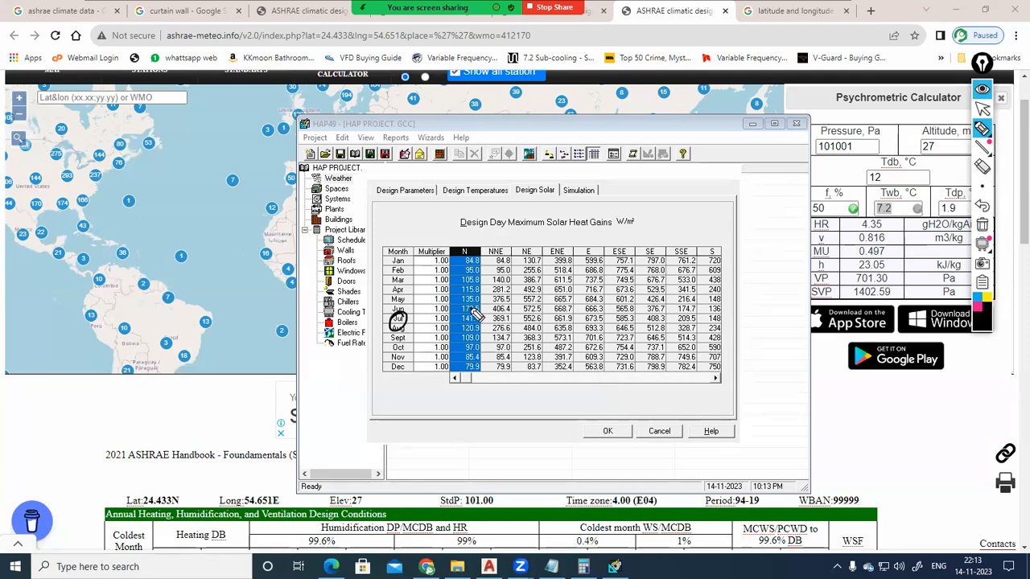
pyautogui.moveTo(481, 319)
pyautogui.mouseDown()
pyautogui.moveTo(462, 325)
pyautogui.moveTo(483, 314)
pyautogui.mouseUp()
# Sketch a 3D building with an arrow labelled NE pointing at its side wall and a hatched window on that wall.
pyautogui.moveTo(627, 288); pyautogui.dragTo(624, 406)
pyautogui.moveTo(613, 305)
pyautogui.mouseDown()
pyautogui.moveTo(702, 291)
pyautogui.moveTo(653, 401)
pyautogui.moveTo(632, 404)
pyautogui.moveTo(706, 247)
pyautogui.moveTo(771, 243)
pyautogui.moveTo(762, 372)
pyautogui.mouseUp()
pyautogui.moveTo(819, 243)
pyautogui.mouseDown()
pyautogui.moveTo(763, 279)
pyautogui.moveTo(774, 274)
pyautogui.mouseUp()
pyautogui.moveTo(804, 219)
pyautogui.mouseDown()
pyautogui.moveTo(812, 227)
pyautogui.moveTo(817, 214)
pyautogui.mouseUp()
pyautogui.moveTo(822, 208)
pyautogui.mouseDown()
pyautogui.moveTo(825, 221)
pyautogui.moveTo(829, 213)
pyautogui.mouseUp()
pyautogui.moveTo(701, 398); pyautogui.dragTo(769, 356)
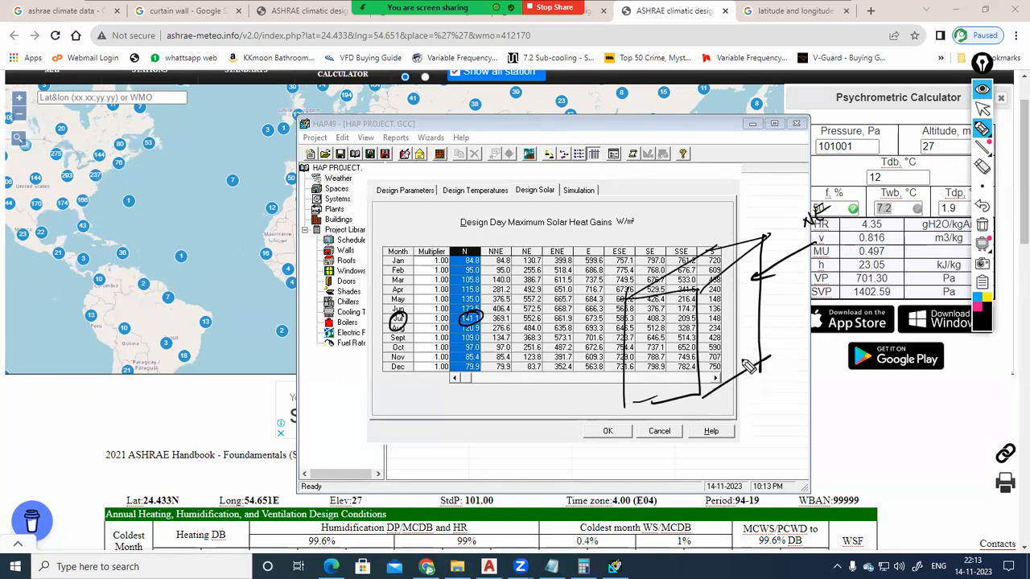
pyautogui.moveTo(720, 303)
pyautogui.mouseDown()
pyautogui.moveTo(723, 326)
pyautogui.moveTo(733, 317)
pyautogui.mouseUp()
# Underline the W/m² unit, circle the NE heading, and mark June and its NE solar heat gain.
pyautogui.moveTo(617, 227); pyautogui.dragTo(634, 230)
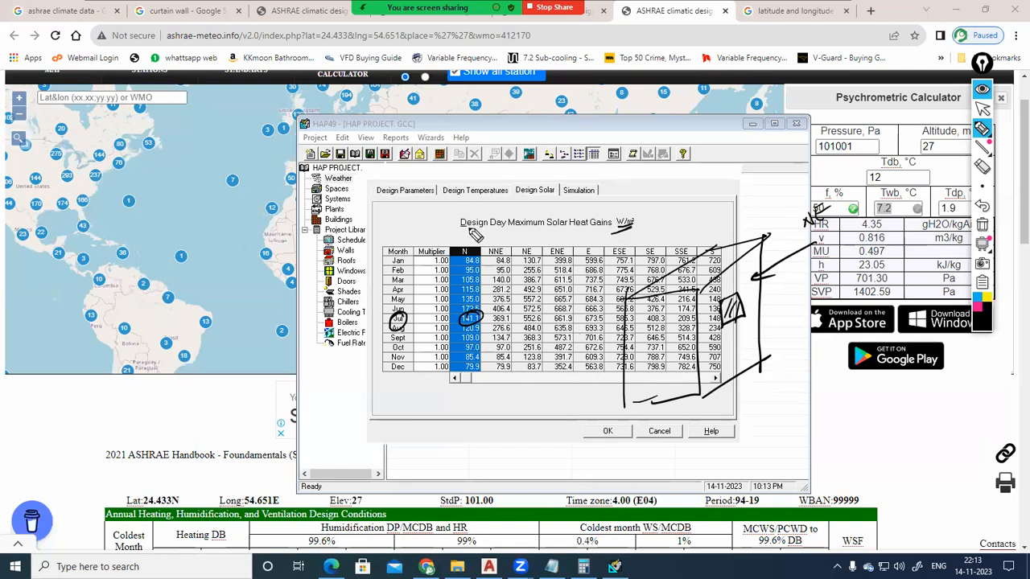
pyautogui.moveTo(536, 246)
pyautogui.mouseDown()
pyautogui.moveTo(519, 258)
pyautogui.moveTo(538, 246)
pyautogui.mouseUp()
pyautogui.moveTo(542, 296)
pyautogui.mouseDown()
pyautogui.moveTo(542, 317)
pyautogui.moveTo(519, 316)
pyautogui.moveTo(547, 305)
pyautogui.mouseUp()
pyautogui.moveTo(399, 317); pyautogui.dragTo(415, 304)
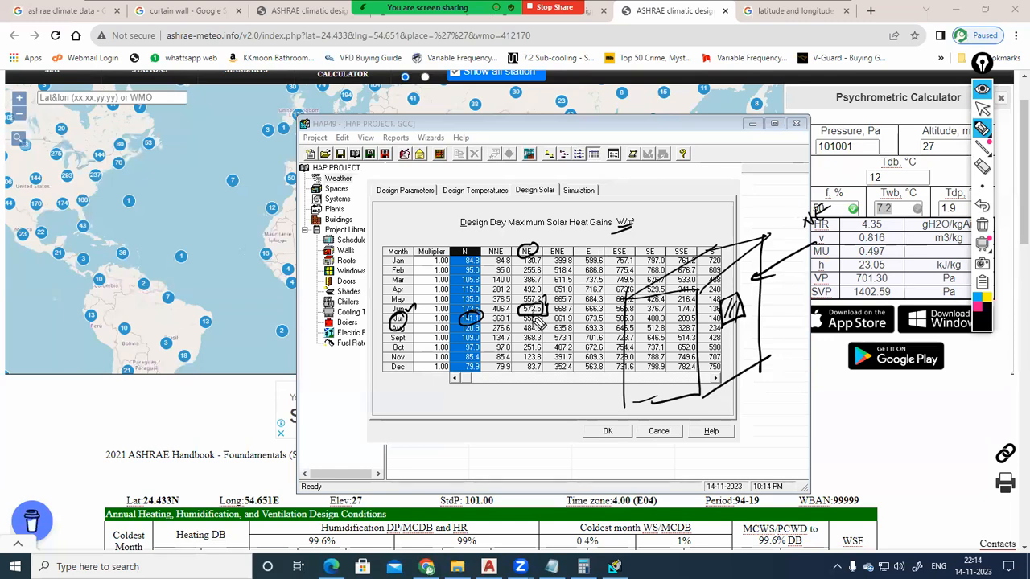
# Label the sketched window and wall with 1m dimensions and handwrite a multiplication starting with 572 below the building.
pyautogui.moveTo(747, 304); pyautogui.dragTo(761, 324)
pyautogui.moveTo(737, 407); pyautogui.dragTo(759, 399)
pyautogui.moveTo(774, 298)
pyautogui.mouseDown()
pyautogui.moveTo(779, 311)
pyautogui.moveTo(799, 307)
pyautogui.mouseUp()
pyautogui.moveTo(821, 342)
pyautogui.mouseDown()
pyautogui.moveTo(811, 355)
pyautogui.moveTo(833, 351)
pyautogui.mouseUp()
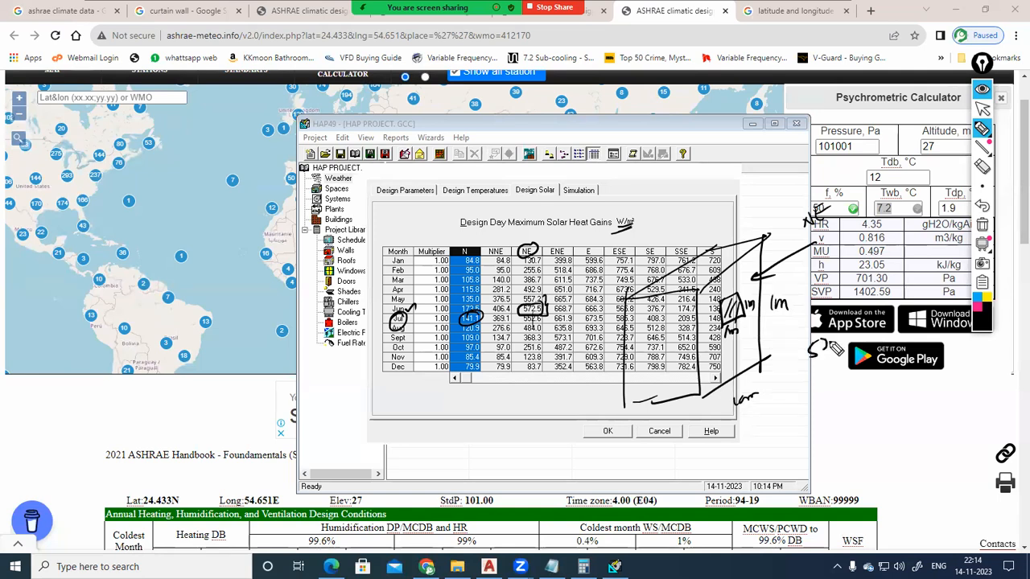
pyautogui.moveTo(760, 444); pyautogui.dragTo(813, 409)
pyautogui.moveTo(776, 295); pyautogui.dragTo(772, 317)
pyautogui.moveTo(821, 400); pyautogui.dragTo(837, 393)
# Hatch the NE wall of the sketched building and hide the drawing overlay.
pyautogui.moveTo(761, 286); pyautogui.dragTo(736, 303)
pyautogui.moveTo(749, 266); pyautogui.dragTo(724, 375)
pyautogui.moveTo(764, 345); pyautogui.dragTo(710, 342)
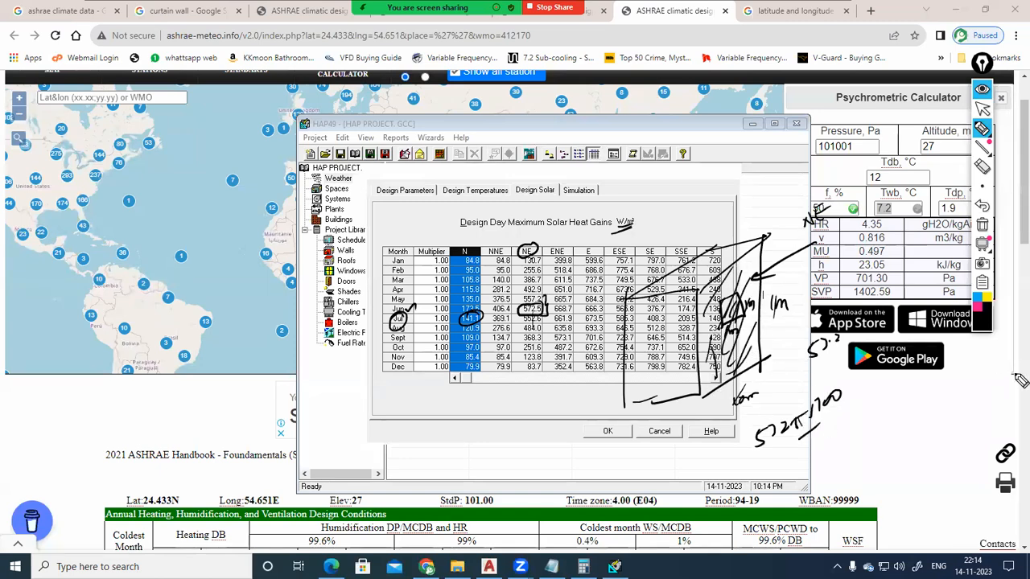
pyautogui.click(1001, 98)
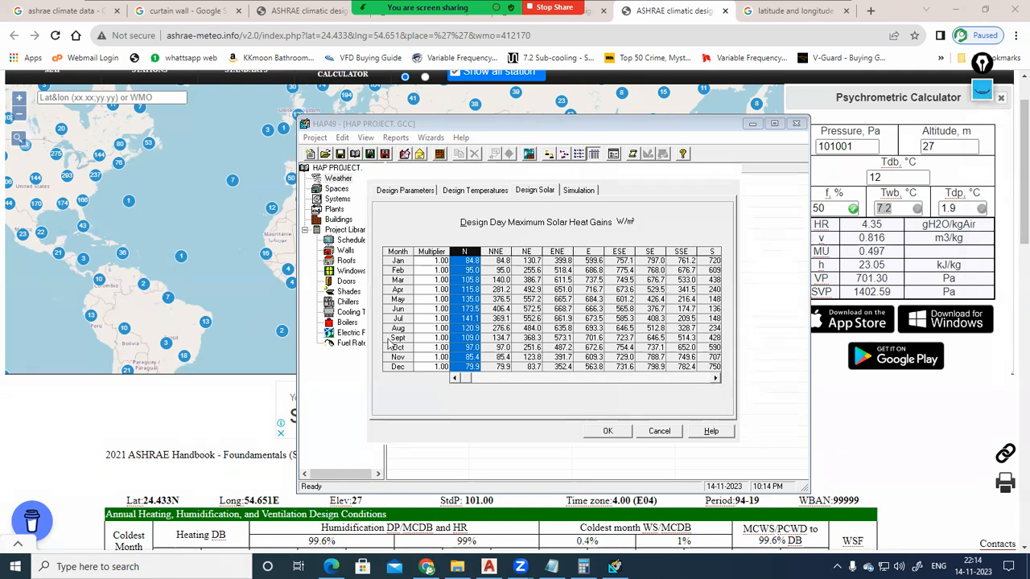
# Review the solar heat gains across all orientations, highlighting the Horiz, N, and NNE columns.
pyautogui.click(454, 379)
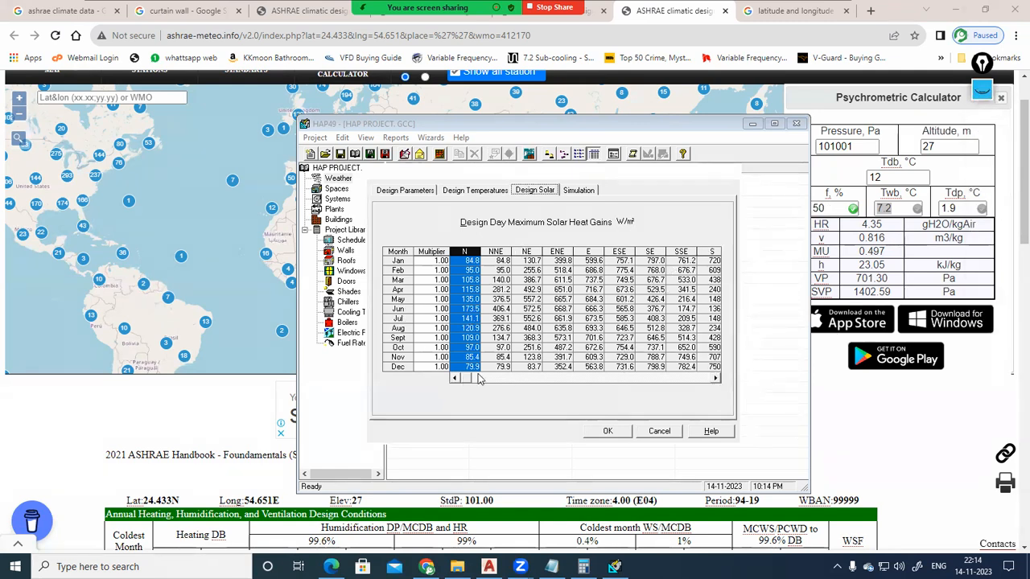
pyautogui.moveTo(474, 380); pyautogui.dragTo(722, 403)
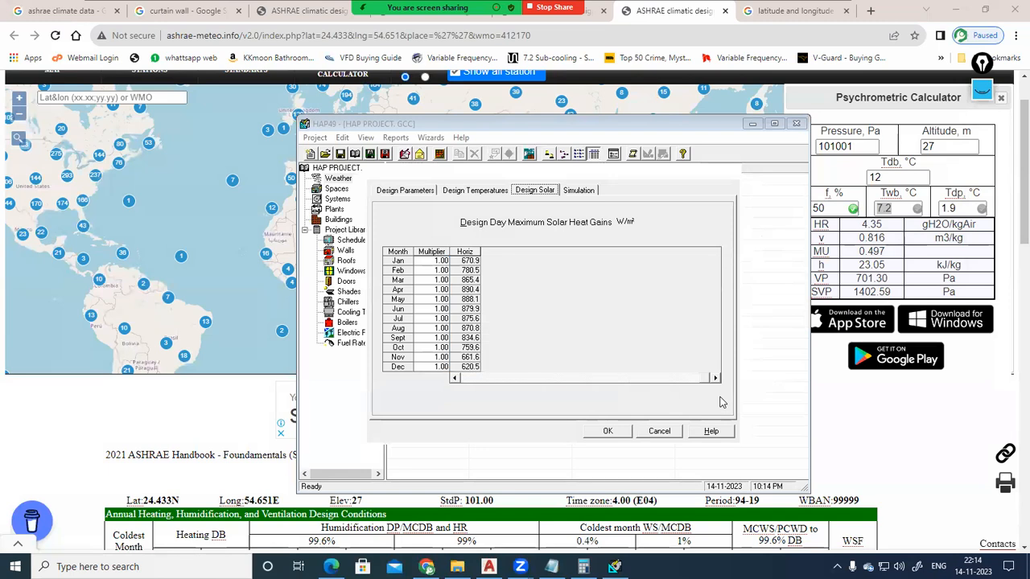
pyautogui.click(469, 253)
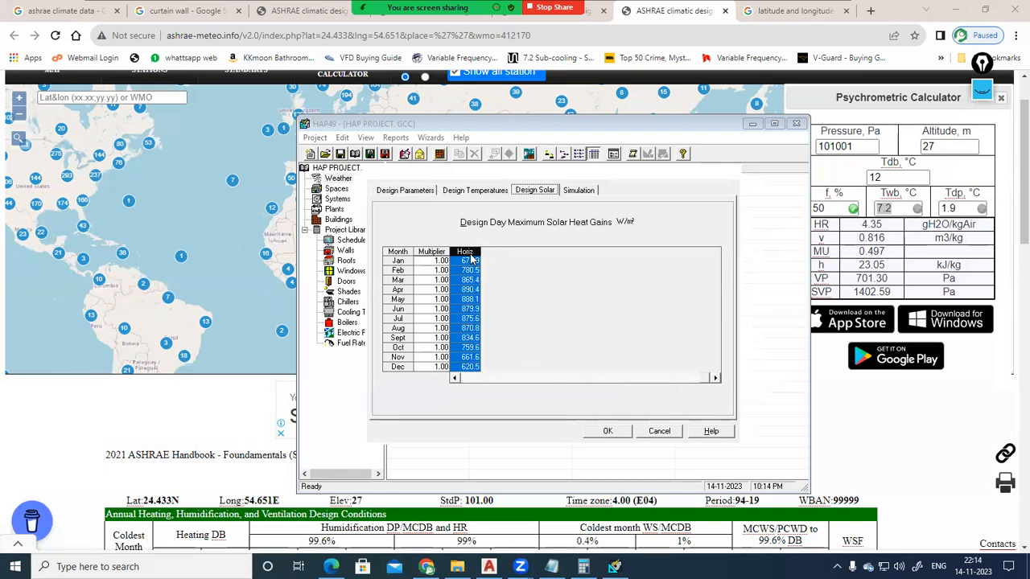
pyautogui.moveTo(694, 385); pyautogui.dragTo(441, 364)
pyautogui.click(474, 253)
pyautogui.click(495, 252)
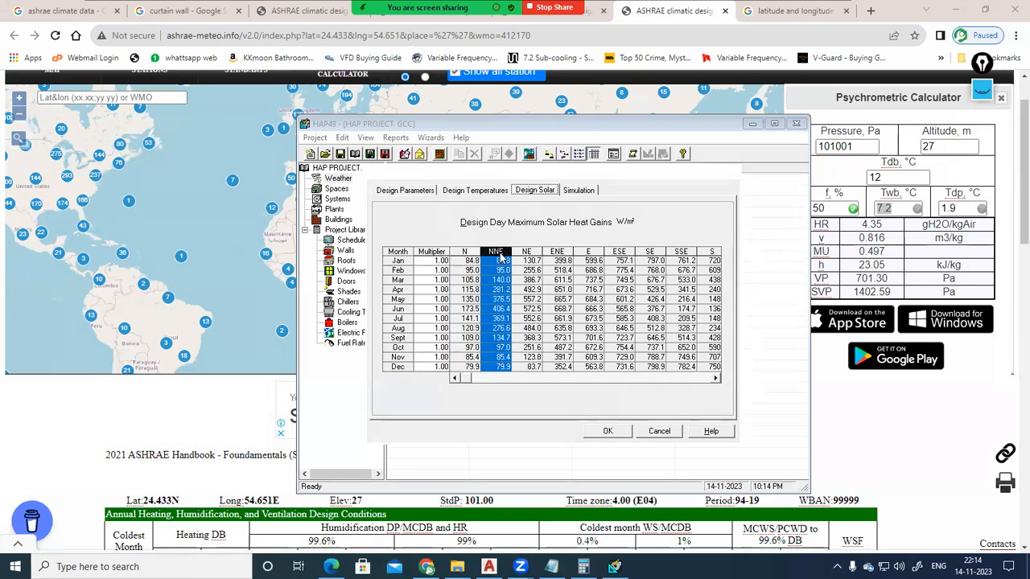
# Show the drawing overlay and draw several sun rays converging on the sketched building's NE wall.
pyautogui.click(984, 92)
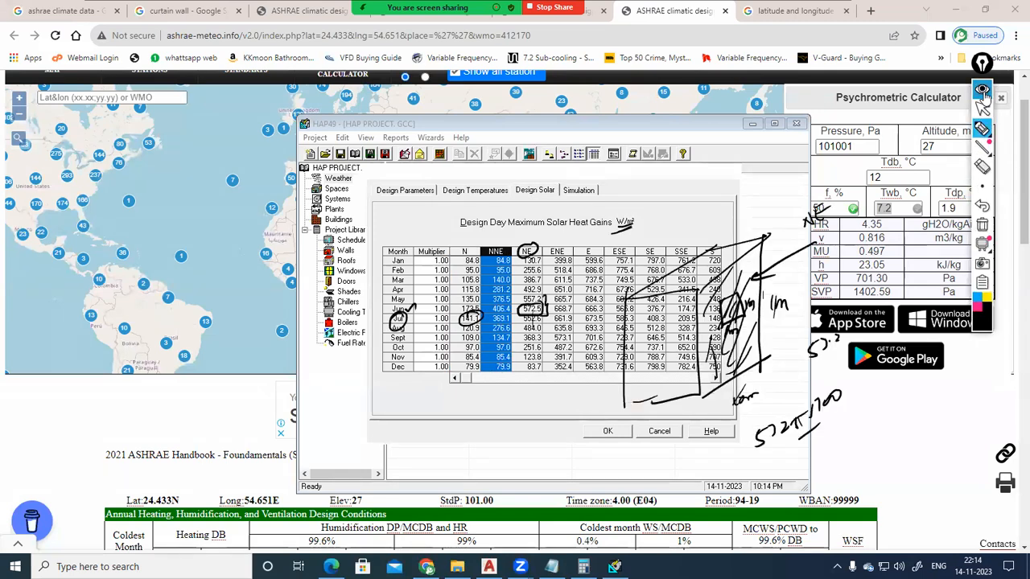
pyautogui.moveTo(795, 216); pyautogui.dragTo(755, 278)
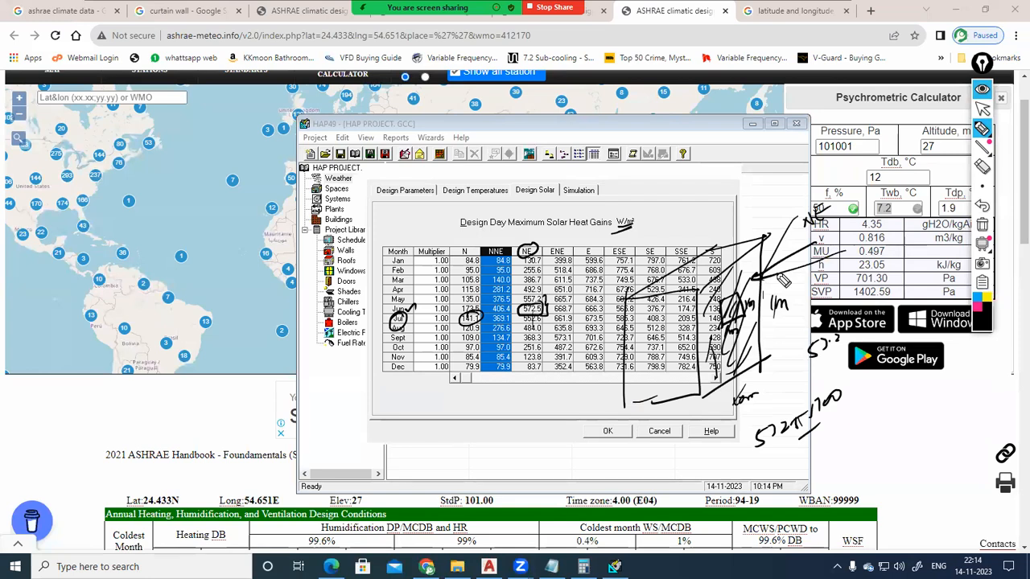
pyautogui.moveTo(879, 269); pyautogui.dragTo(759, 281)
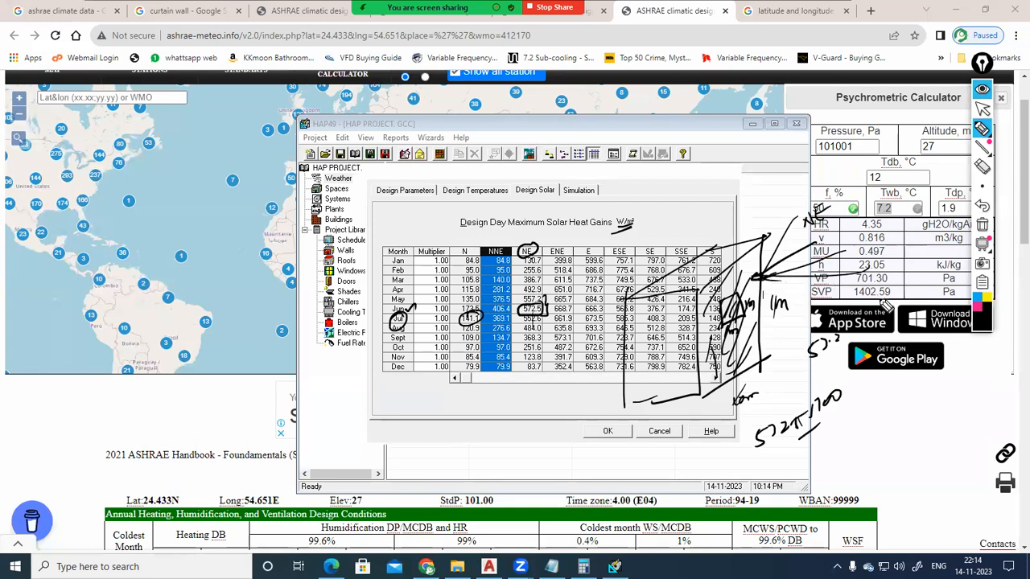
pyautogui.moveTo(890, 145)
pyautogui.mouseDown()
pyautogui.moveTo(803, 249)
pyautogui.moveTo(755, 276)
pyautogui.mouseUp()
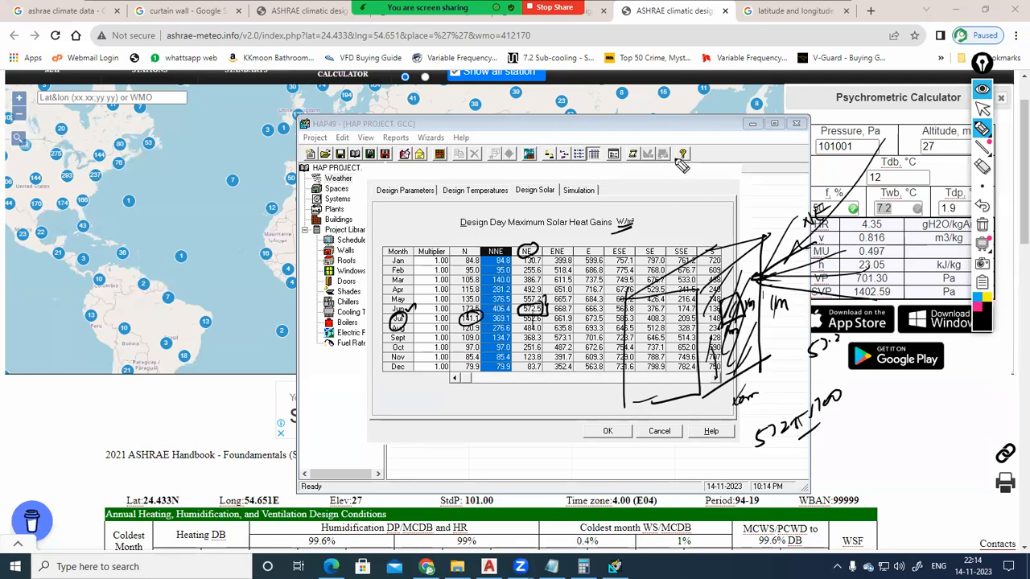
# Sketch a second 3D building with a skylight on its roof and hide the drawing overlay.
pyautogui.moveTo(219, 387); pyautogui.dragTo(217, 450)
pyautogui.moveTo(215, 486)
pyautogui.mouseDown()
pyautogui.moveTo(330, 393)
pyautogui.moveTo(330, 473)
pyautogui.mouseUp()
pyautogui.moveTo(217, 392); pyautogui.dragTo(402, 342)
pyautogui.moveTo(330, 399)
pyautogui.mouseDown()
pyautogui.moveTo(402, 342)
pyautogui.moveTo(310, 394)
pyautogui.moveTo(336, 378)
pyautogui.mouseUp()
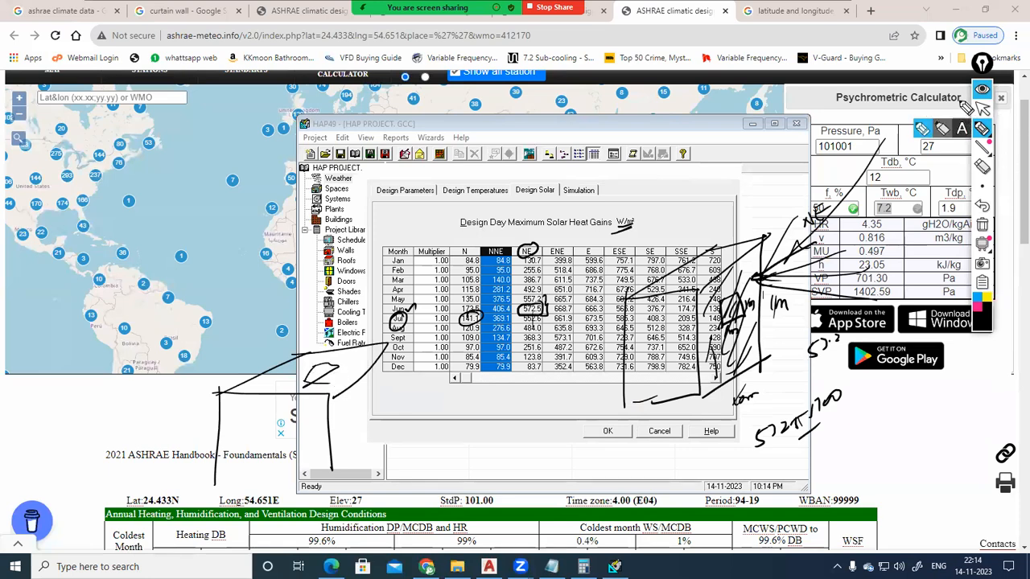
pyautogui.click(961, 129)
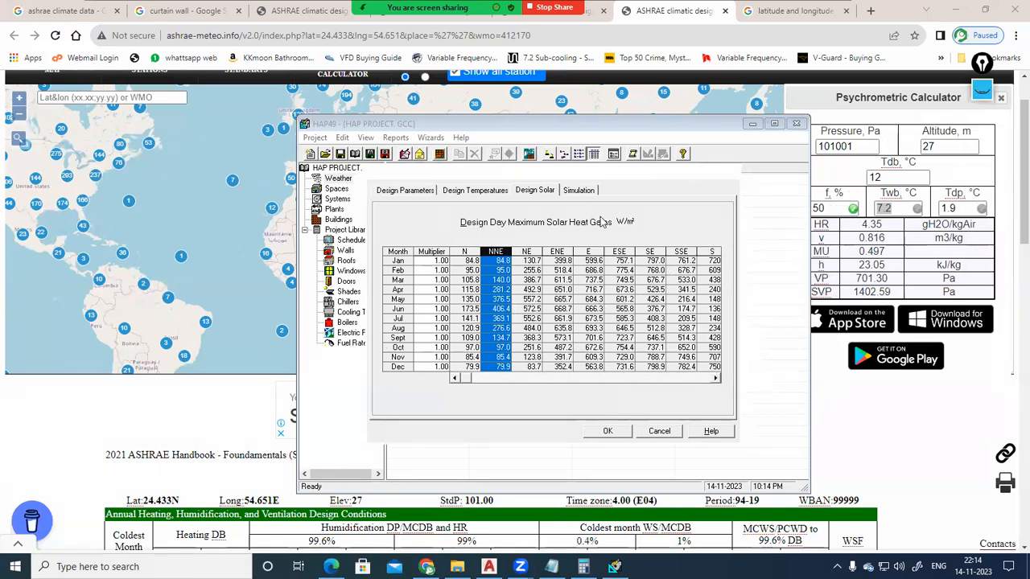
# Examine the Horiz solar heat gains and return through the table to the N column.
pyautogui.click(715, 380)
pyautogui.click(467, 252)
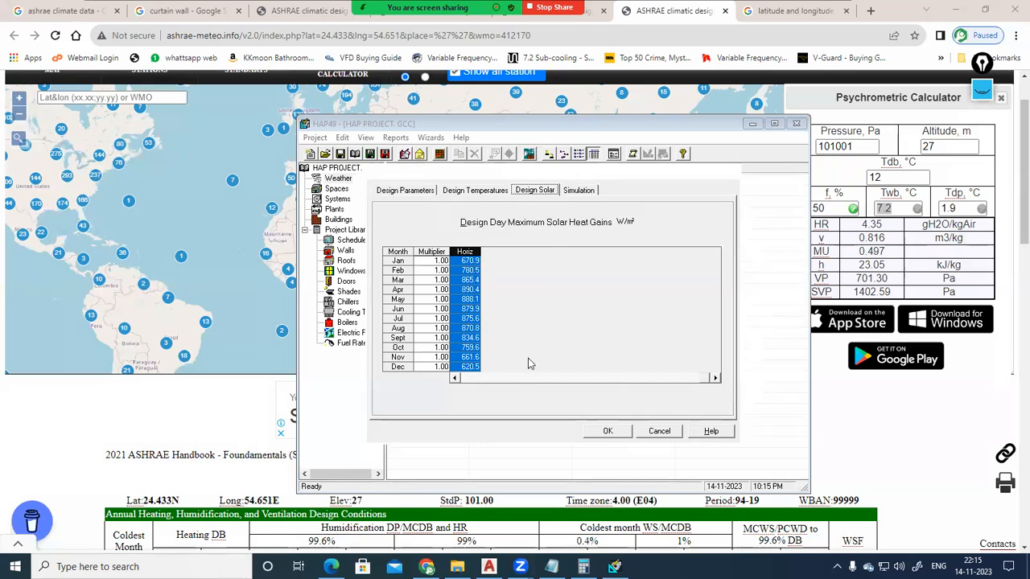
pyautogui.click(455, 379)
pyautogui.click(455, 378)
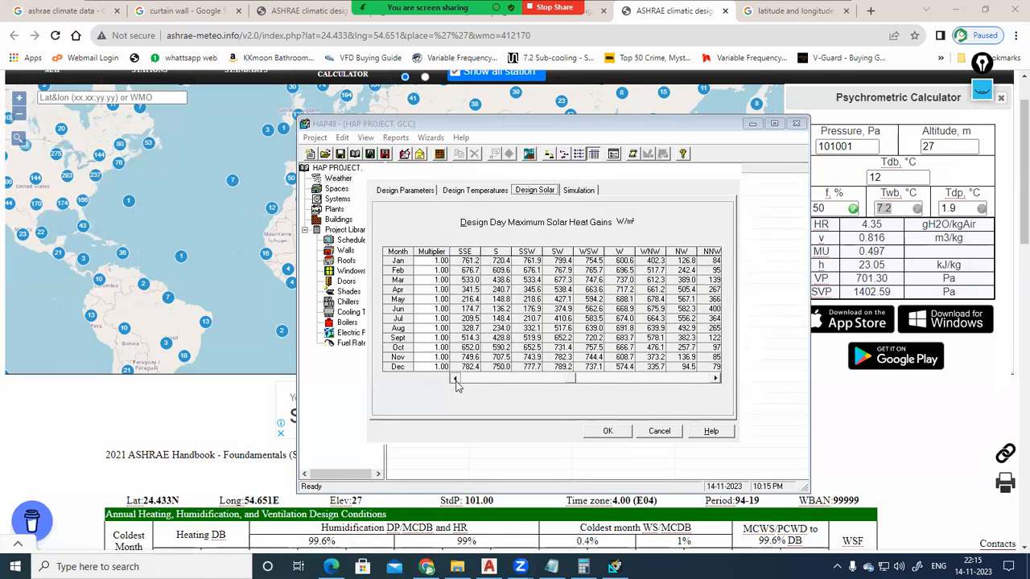
pyautogui.click(455, 378)
# Try a solar multiplier of 1.20 for January and set it back to 1.00.
pyautogui.click(436, 260)
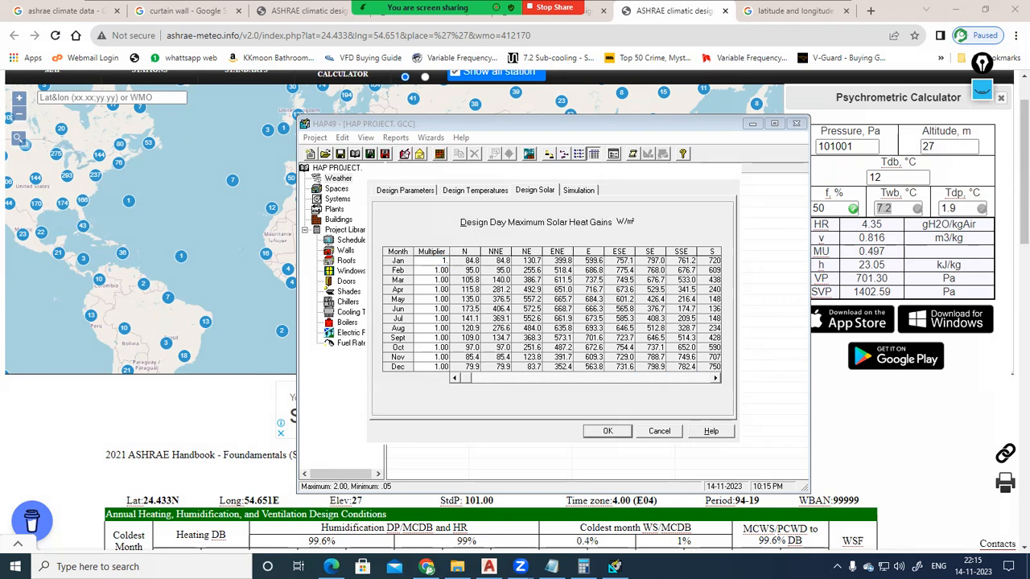
pyautogui.click(483, 264)
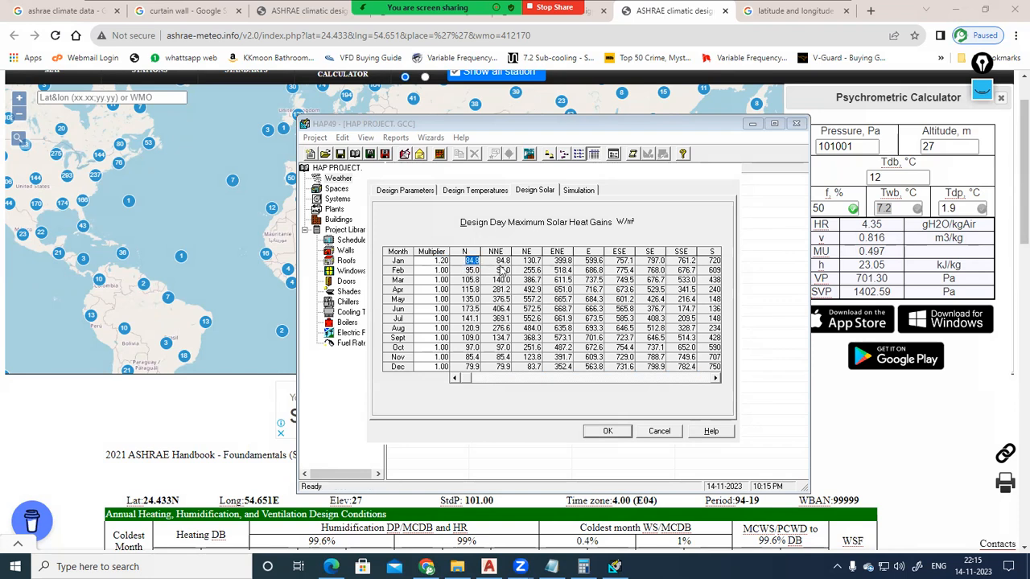
pyautogui.click(445, 262)
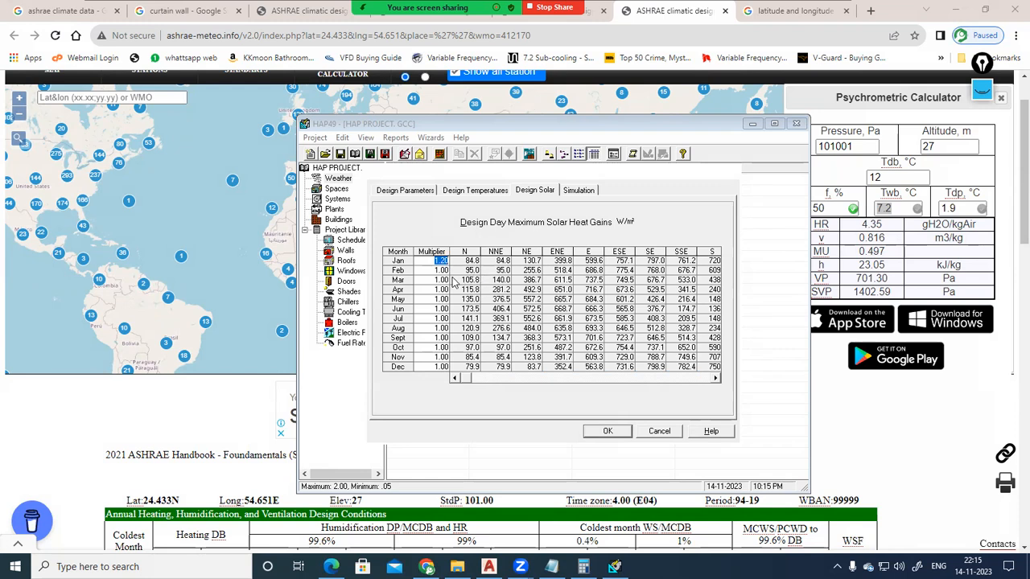
pyautogui.write('1')
pyautogui.press('Tab')
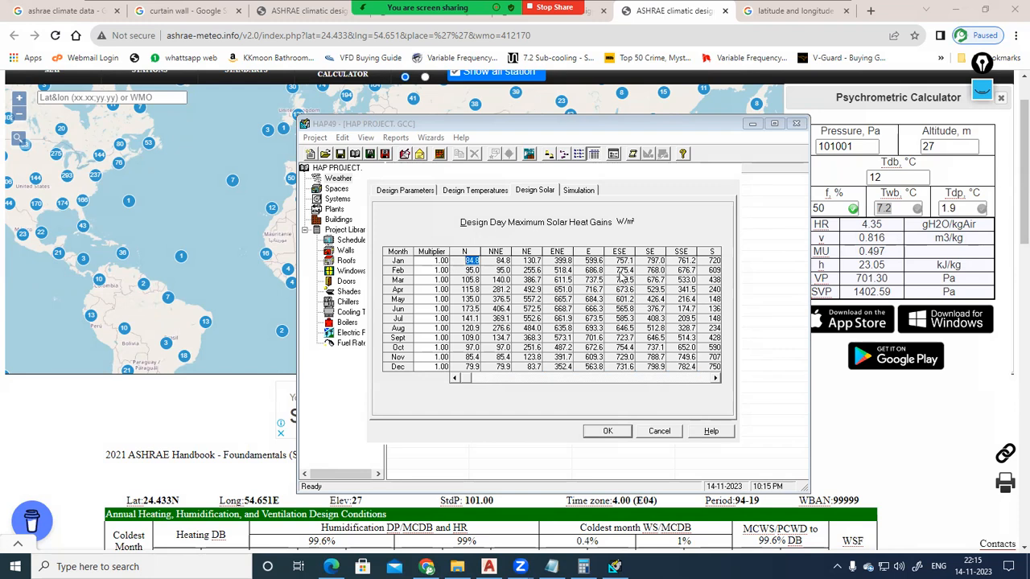
pyautogui.click(447, 262)
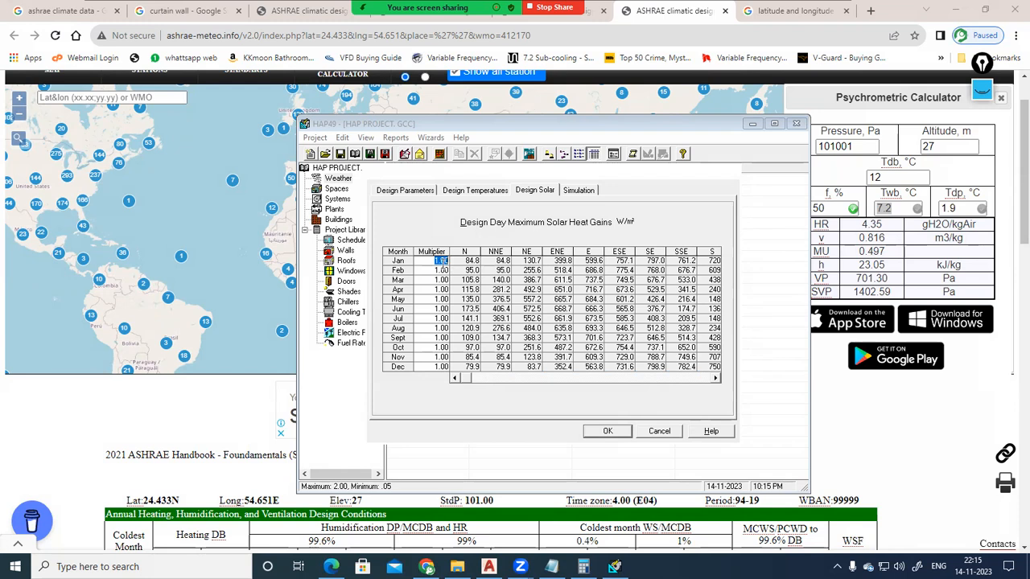
# Check the simulation settings and design parameters, and accept the weather properties.
pyautogui.click(591, 193)
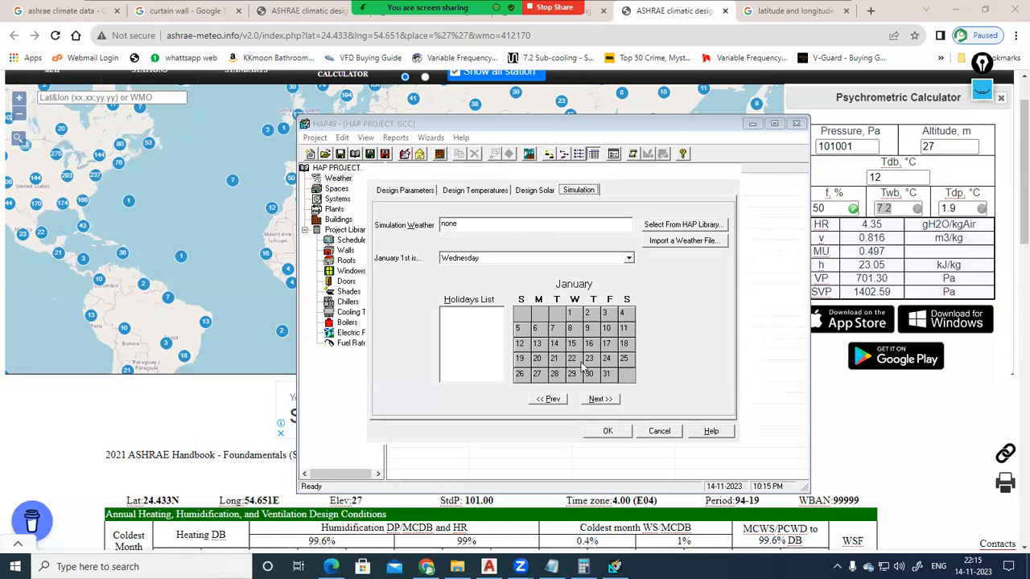
pyautogui.click(399, 192)
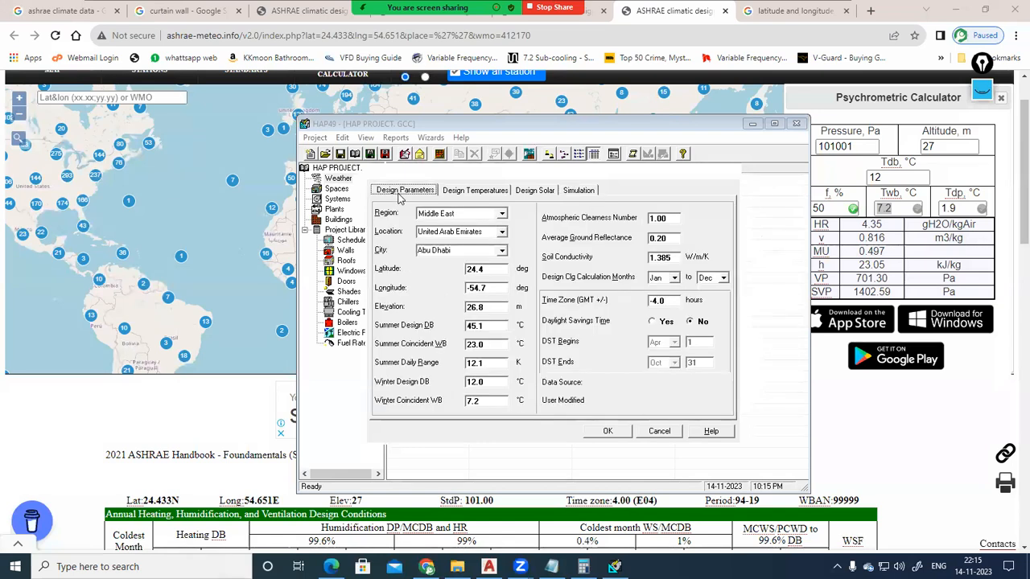
pyautogui.click(609, 432)
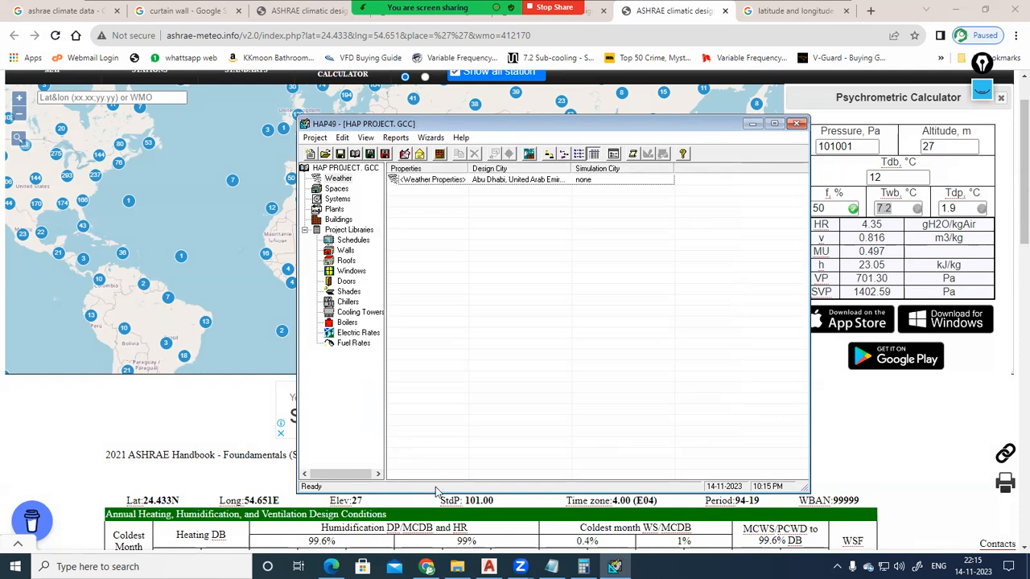
# Reopen the Abu Dhabi weather properties and review the design temperatures, design solar, and simulation settings.
pyautogui.click(463, 182)
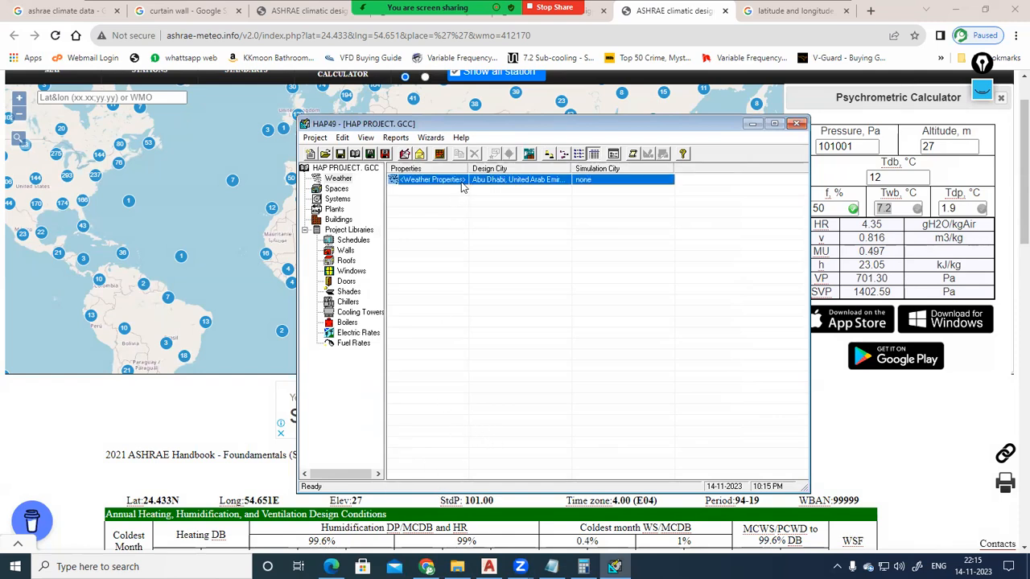
pyautogui.rightClick(462, 184)
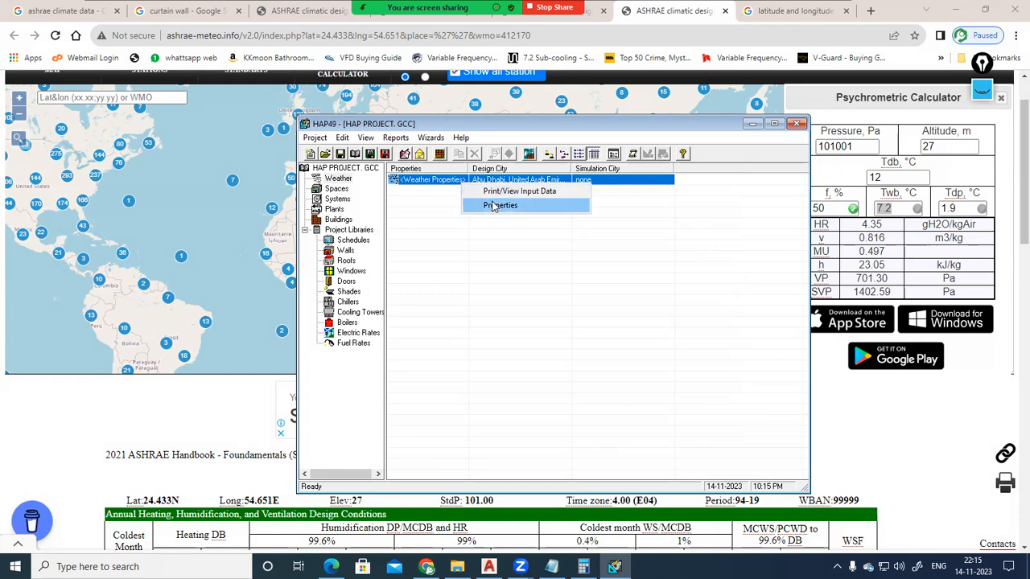
pyautogui.click(495, 205)
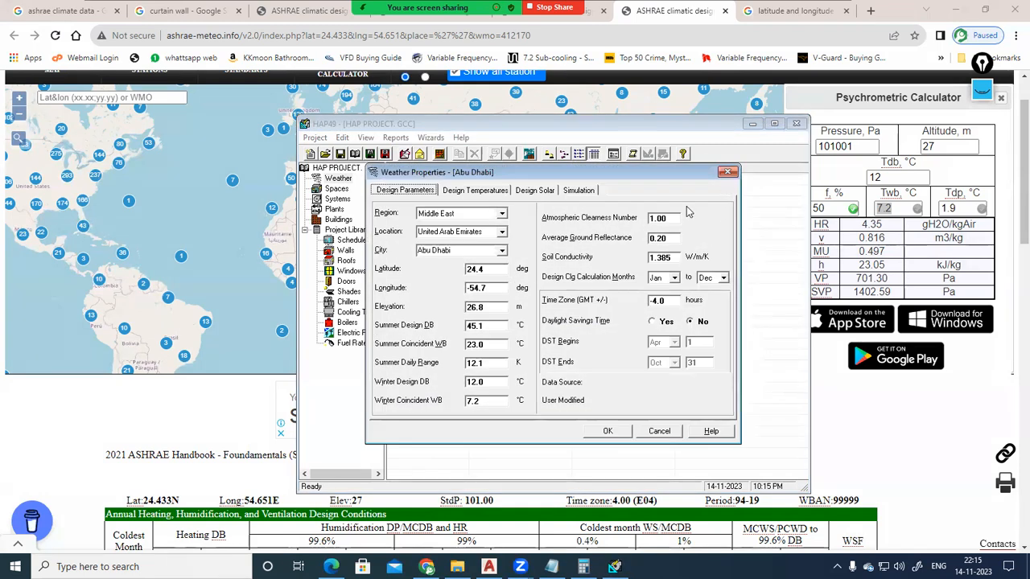
pyautogui.click(482, 191)
pyautogui.click(535, 191)
pyautogui.click(583, 191)
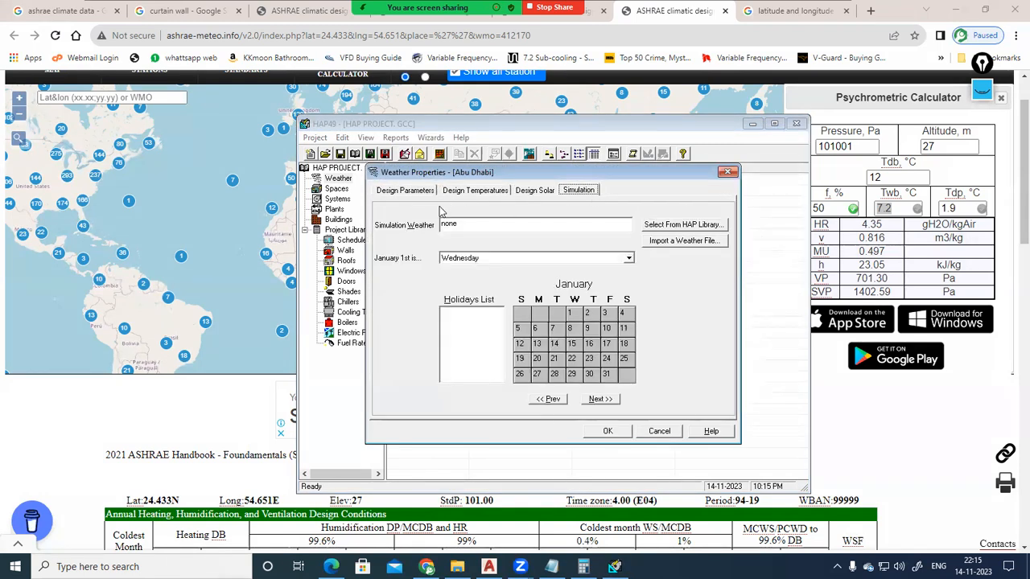
# Check Abu Dhabi's design parameters, accept the weather properties, and bring up the options for the weather entry.
pyautogui.click(405, 190)
pyautogui.click(608, 431)
pyautogui.click(470, 181)
pyautogui.rightClick(485, 185)
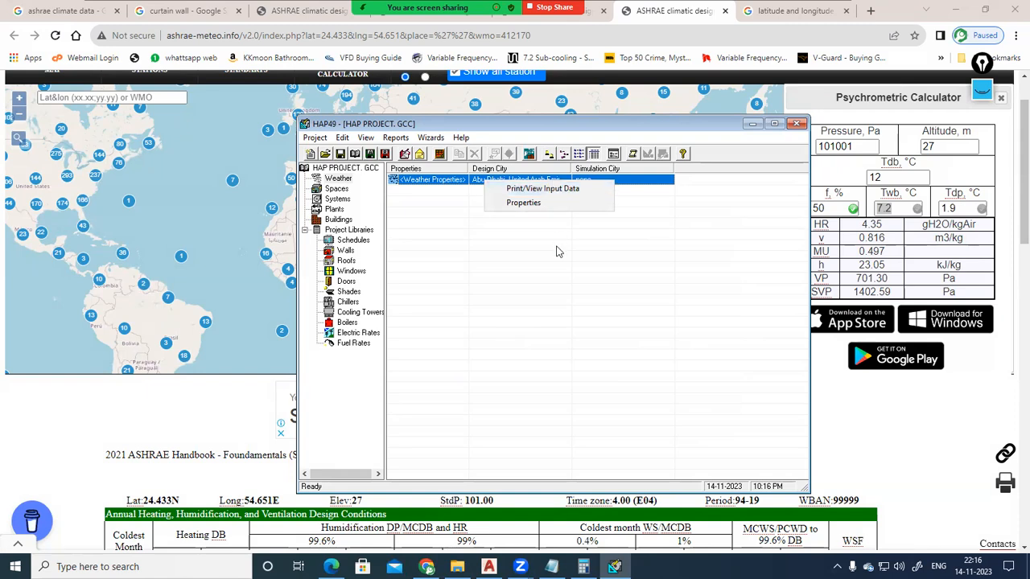
# Try the different list views for the weather entry, close the building wizard, and settle on small icons.
pyautogui.click(550, 156)
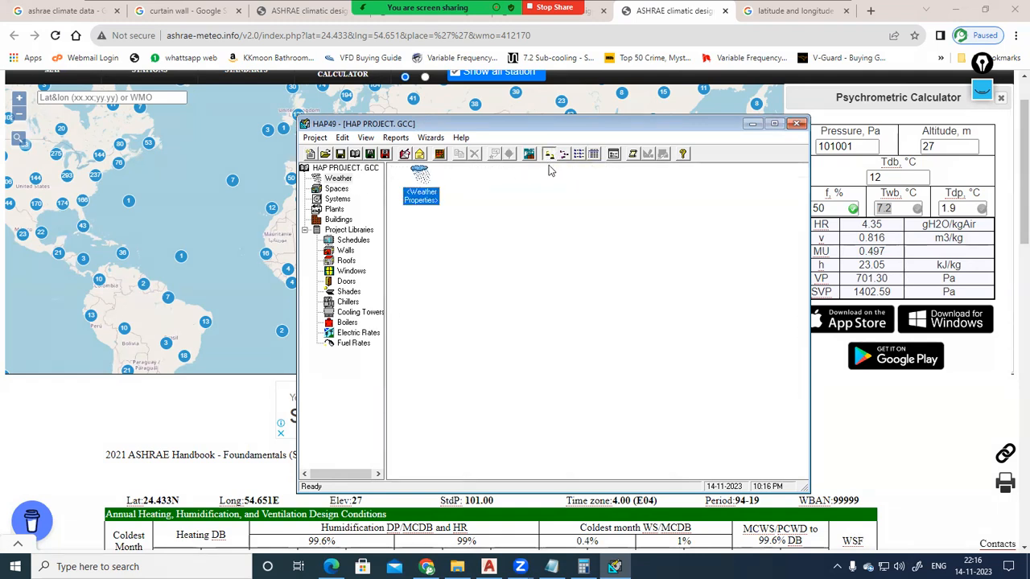
pyautogui.click(534, 157)
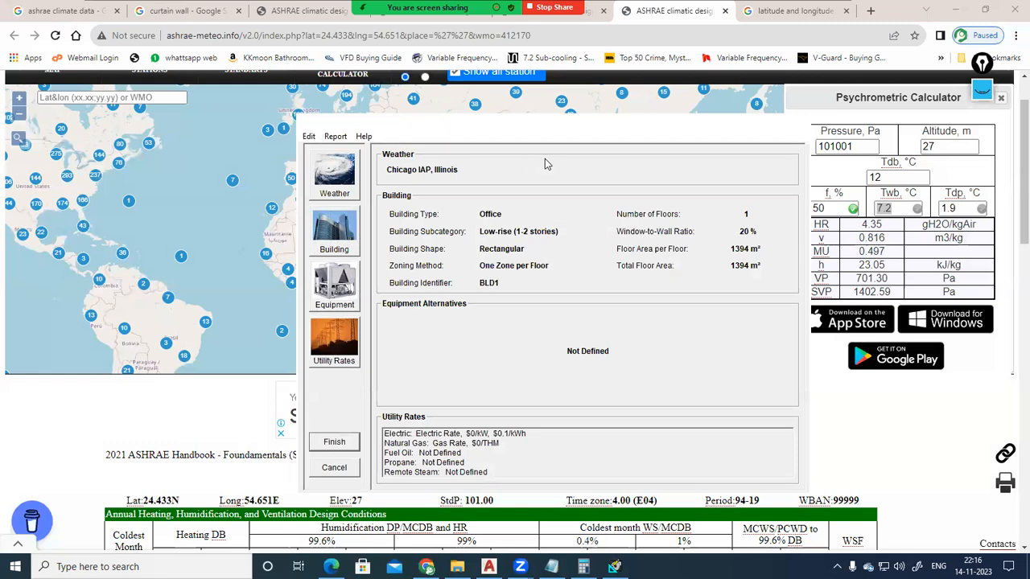
pyautogui.click(802, 123)
pyautogui.click(340, 180)
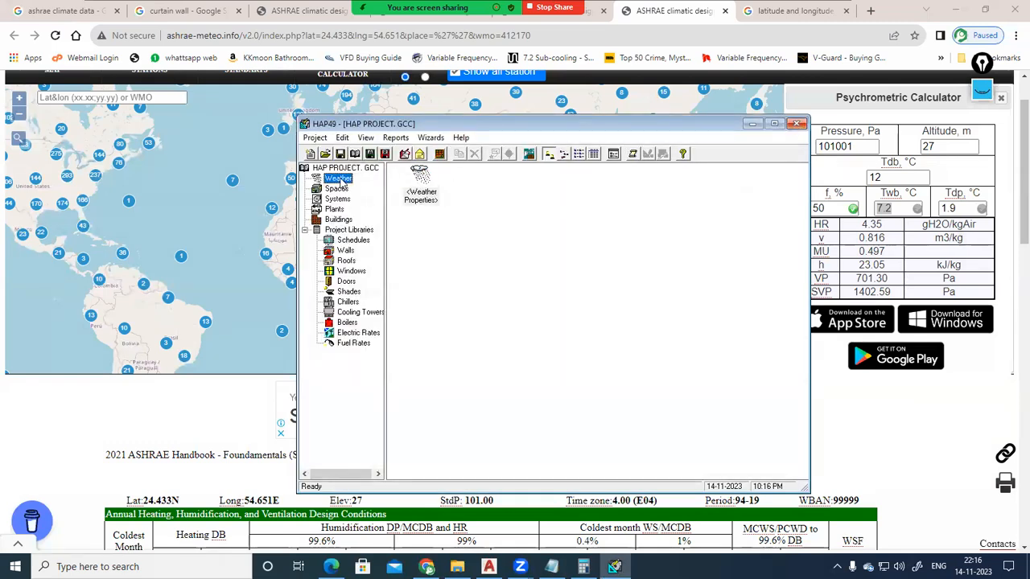
pyautogui.click(420, 192)
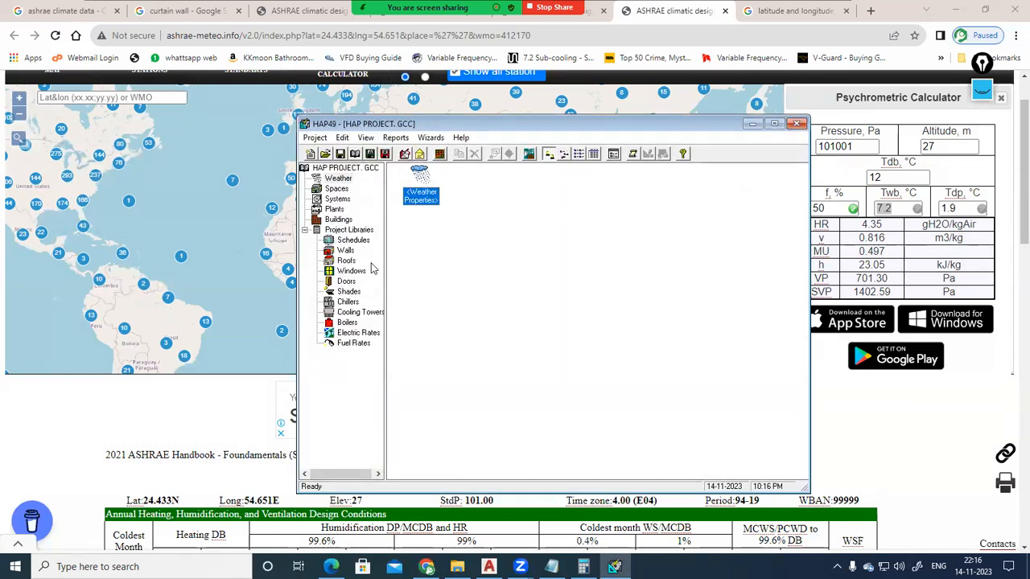
pyautogui.click(577, 158)
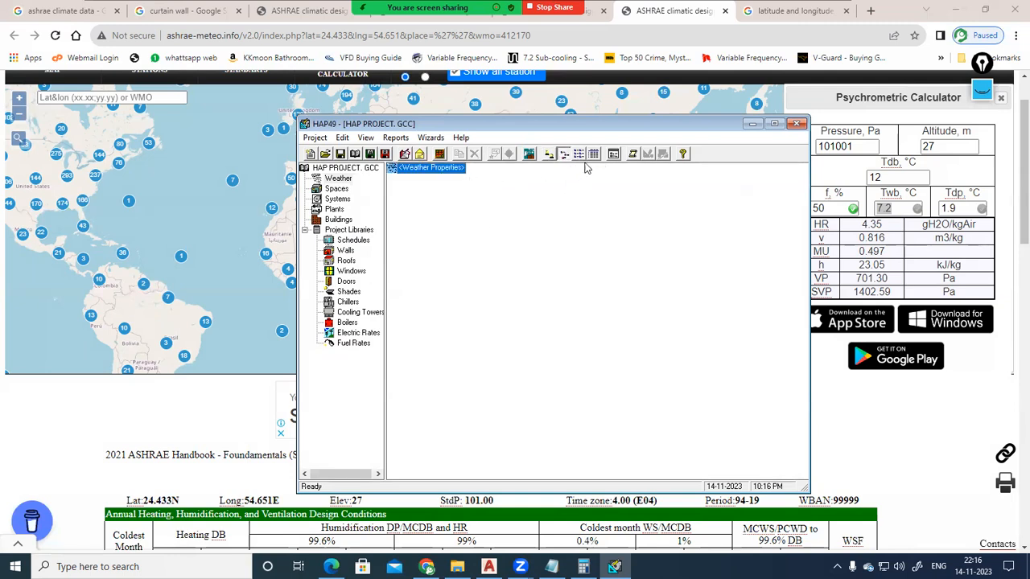
pyautogui.click(563, 154)
# Reopen the weather properties from the Weather category, check the design parameters, and accept them.
pyautogui.click(338, 179)
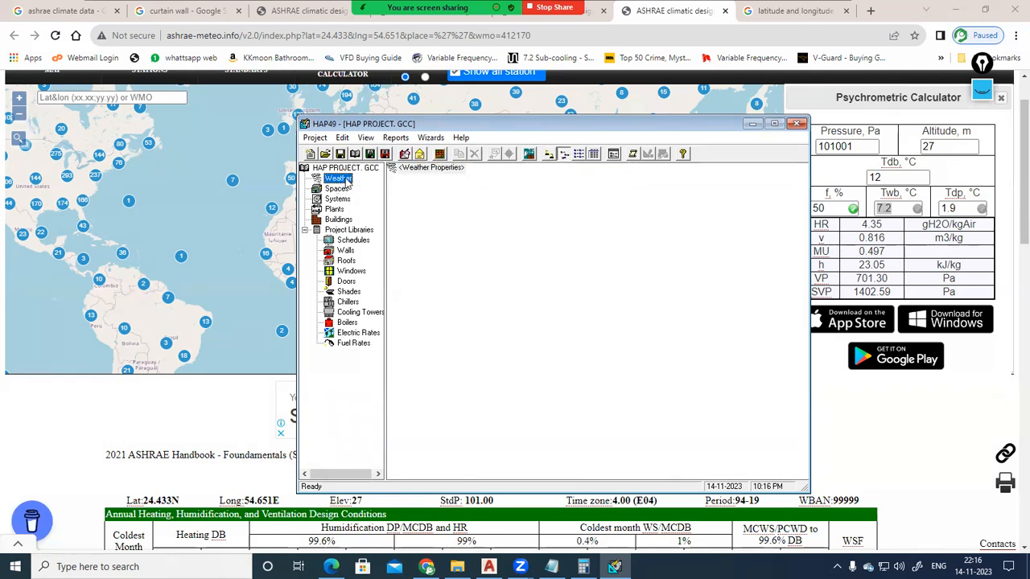
pyautogui.click(336, 189)
pyautogui.click(338, 178)
pyautogui.doubleClick(411, 167)
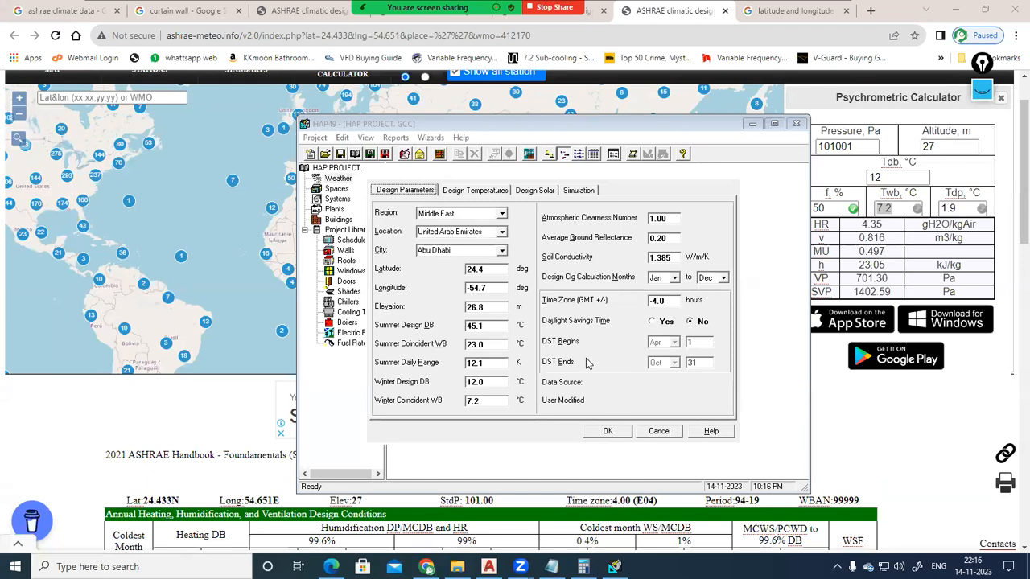
pyautogui.click(608, 432)
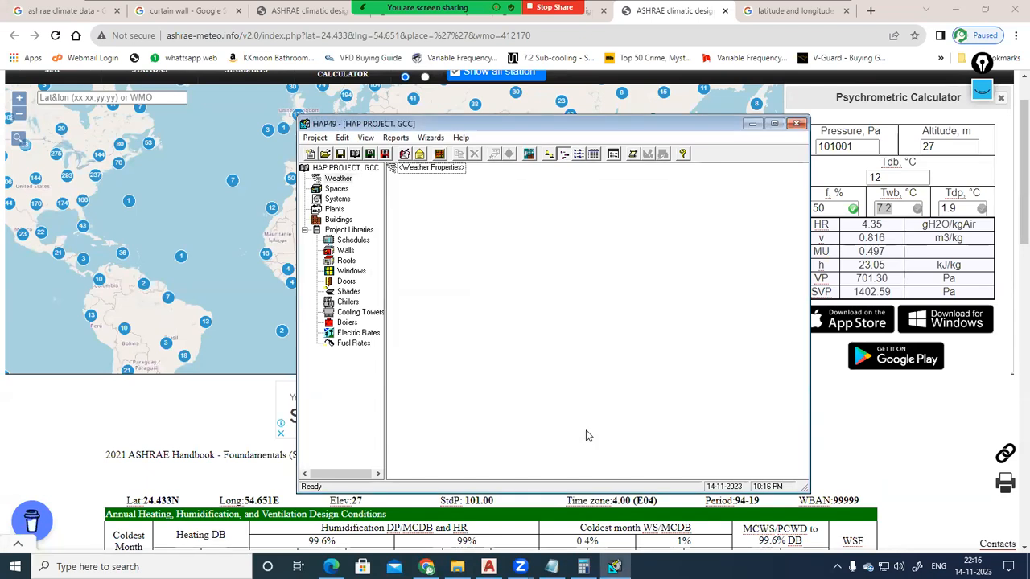
# Show the project's spaces, and switch to the AutoCAD floor plan's model space to view Training Room 1 and Training Room 2.
pyautogui.click(337, 190)
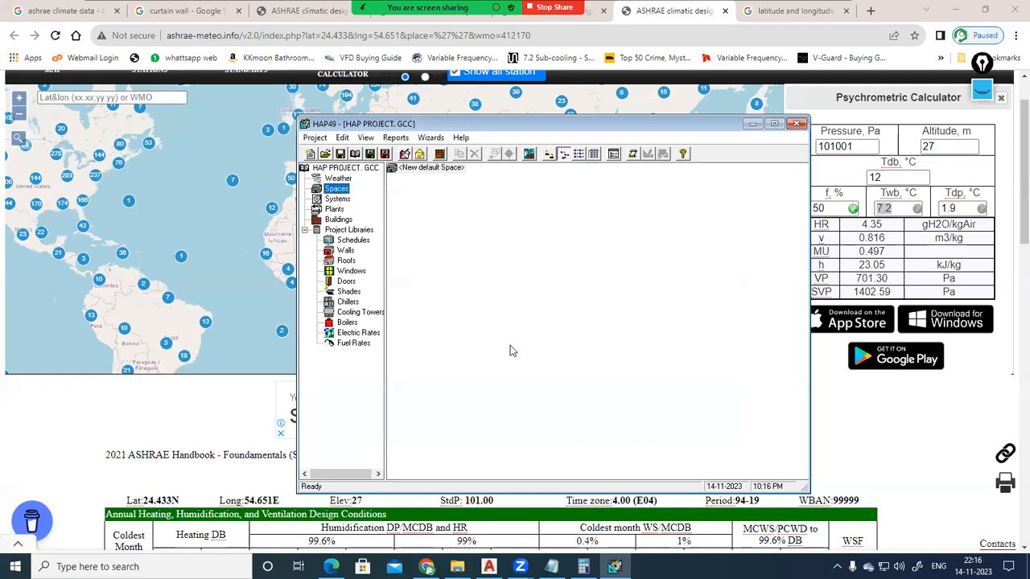
pyautogui.click(488, 566)
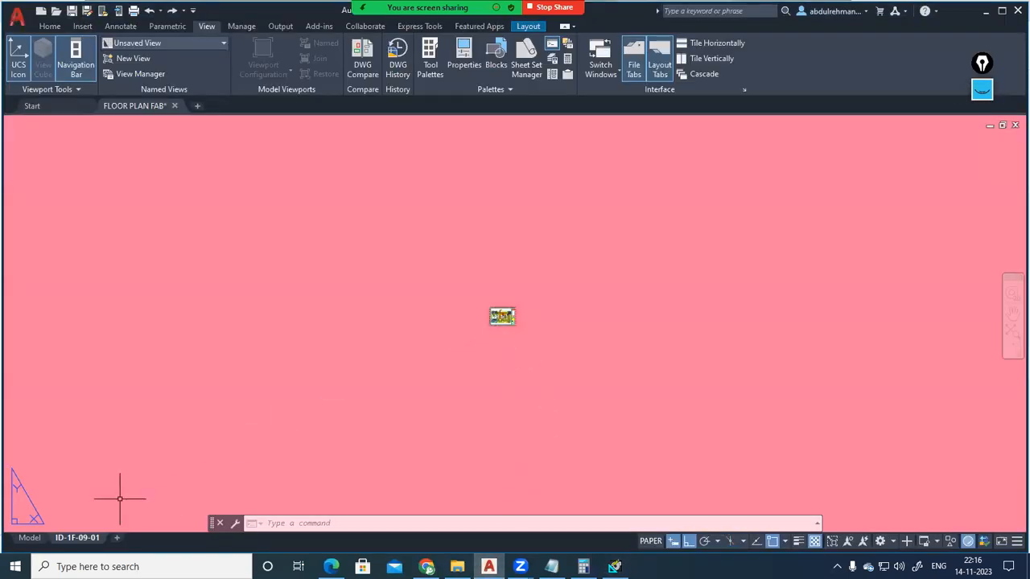
pyautogui.click(30, 538)
pyautogui.scroll(6, 419, 320)
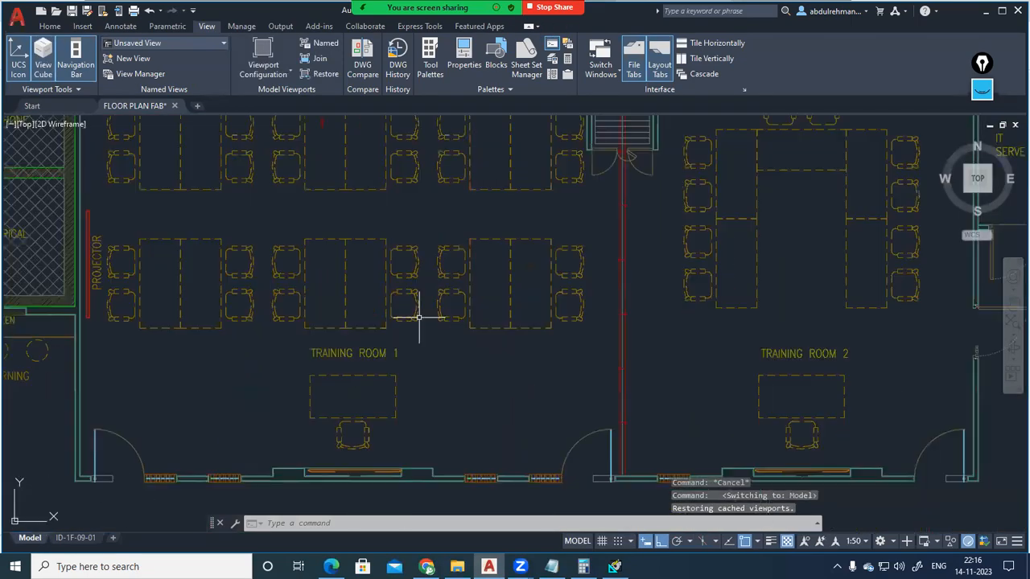
pyautogui.scroll(-2, 423, 345)
pyautogui.moveTo(426, 350); pyautogui.dragTo(468, 377)
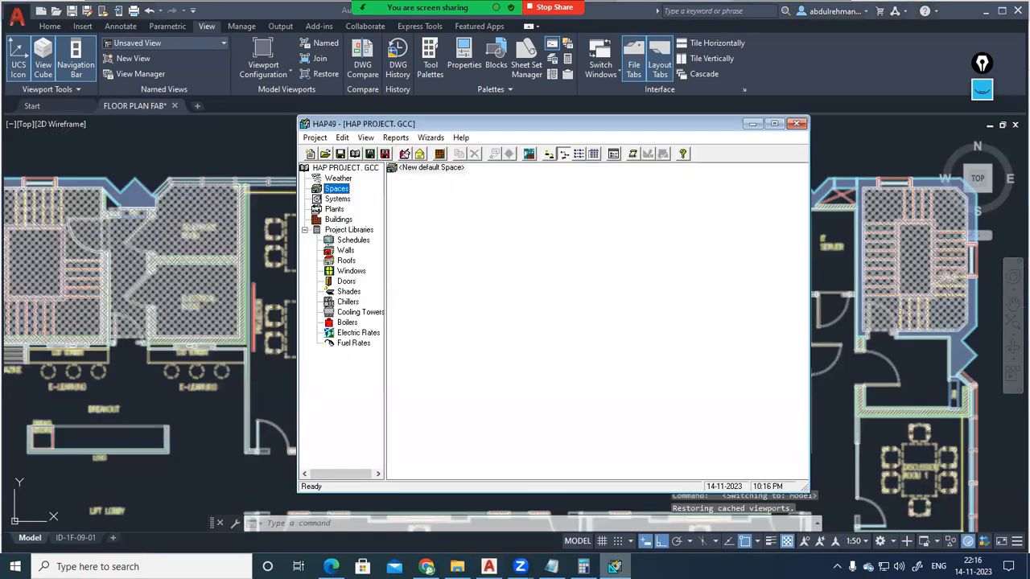
# Start a new default space in HAP and place its properties dialog over the project window.
pyautogui.click(426, 167)
pyautogui.rightClick(416, 169)
pyautogui.click(423, 193)
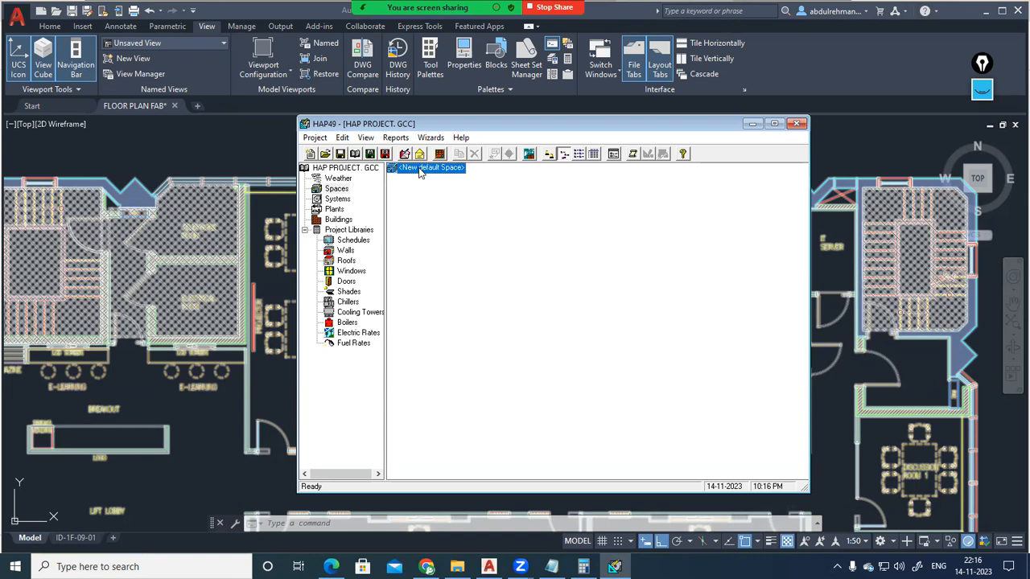
pyautogui.doubleClick(416, 168)
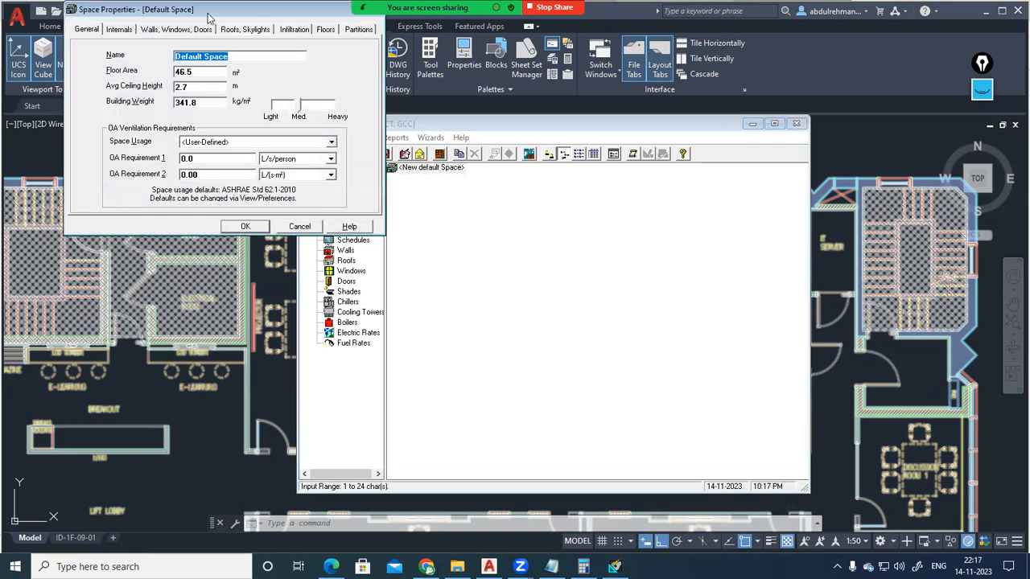
pyautogui.moveTo(207, 13); pyautogui.dragTo(616, 256)
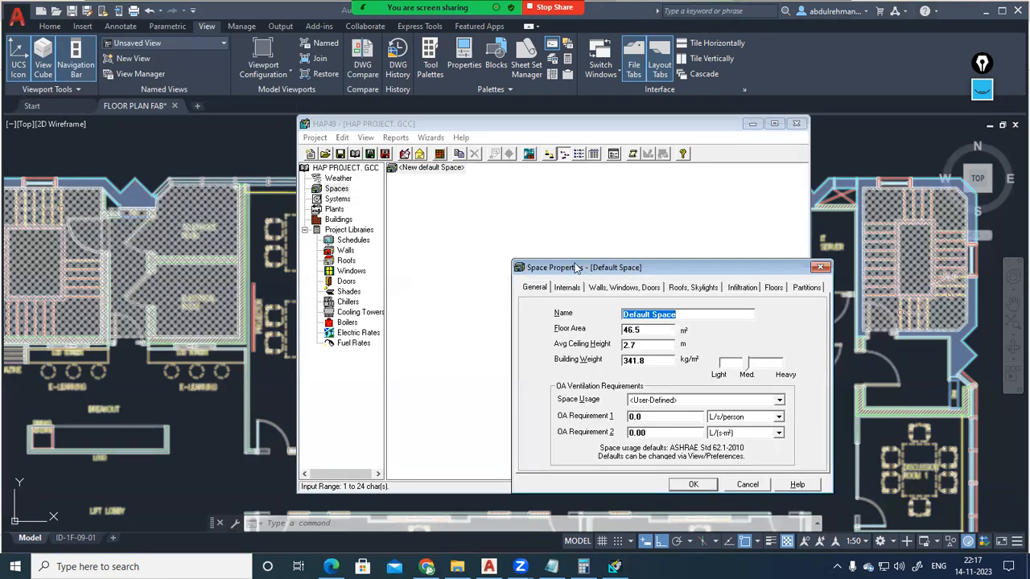
# Review the space's internals, walls, windows and doors, roofs, infiltration, floors, and partitions, and return to the general properties.
pyautogui.click(567, 288)
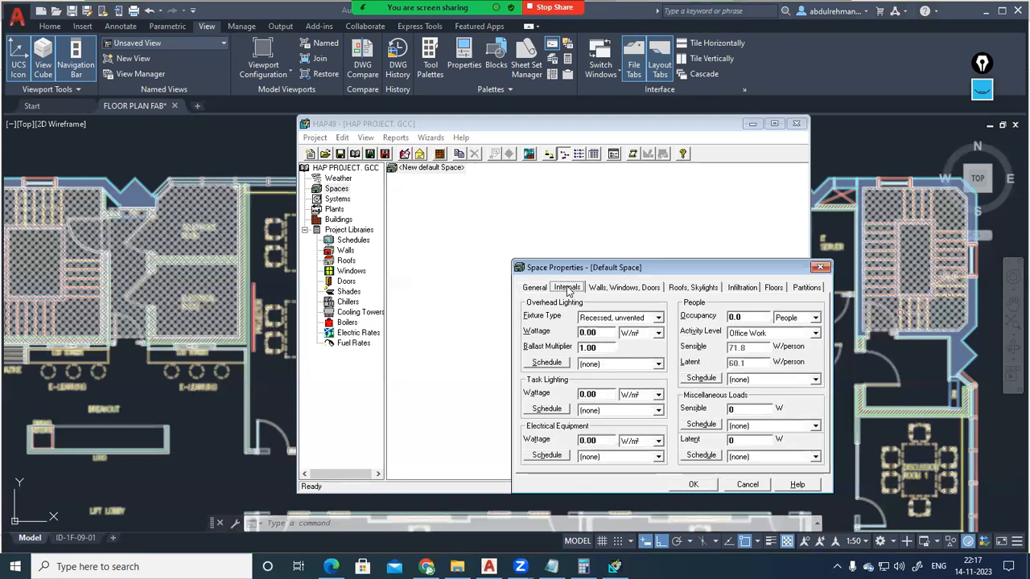
pyautogui.click(630, 289)
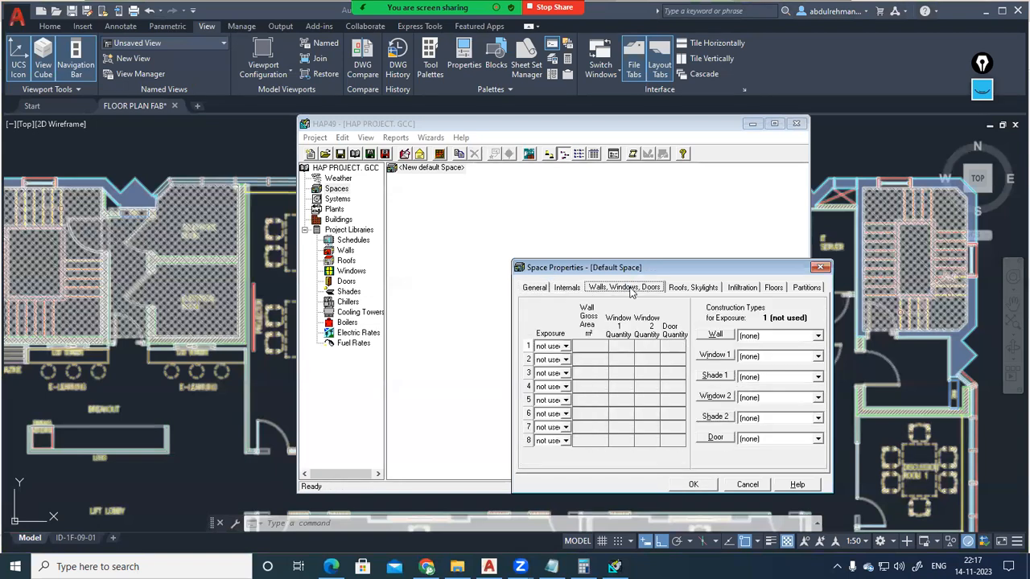
pyautogui.click(711, 292)
pyautogui.click(740, 291)
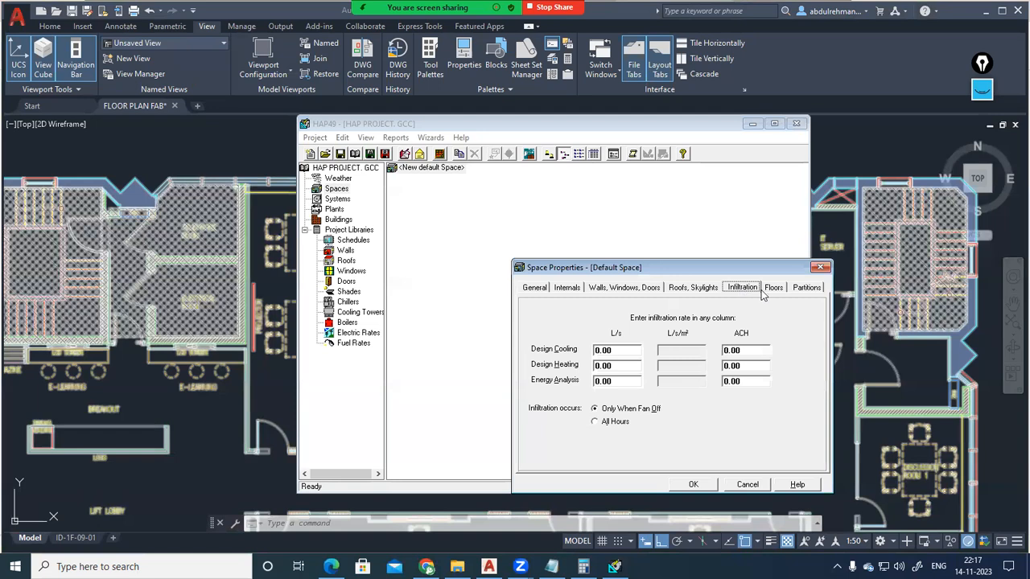
pyautogui.click(772, 290)
pyautogui.click(809, 290)
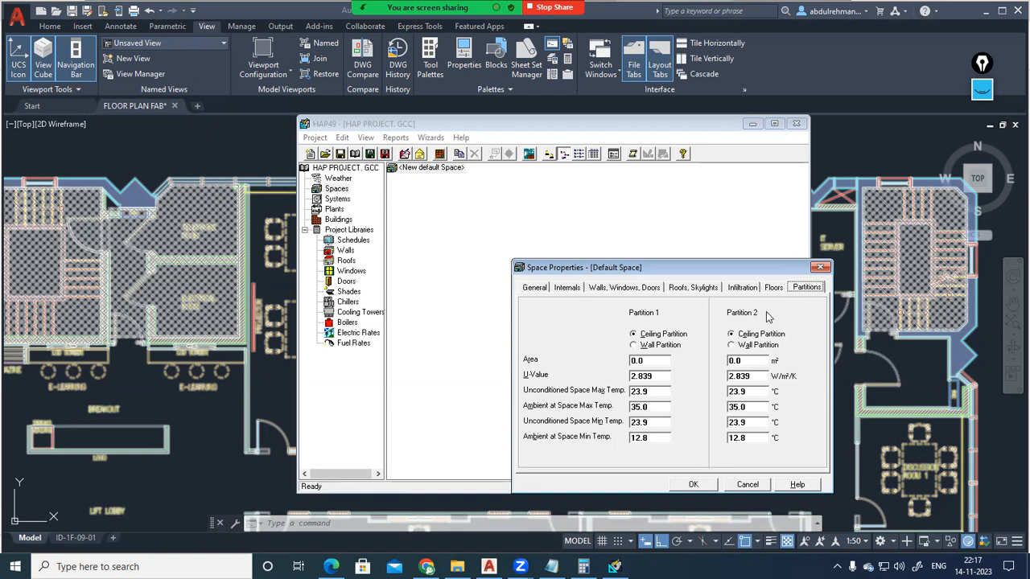
pyautogui.click(537, 289)
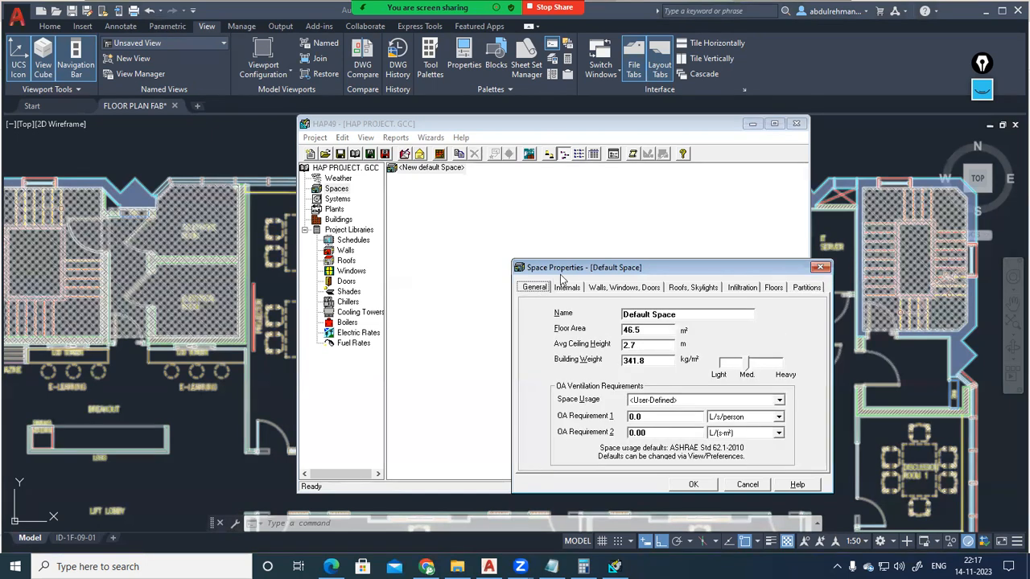
pyautogui.moveTo(573, 267); pyautogui.dragTo(539, 231)
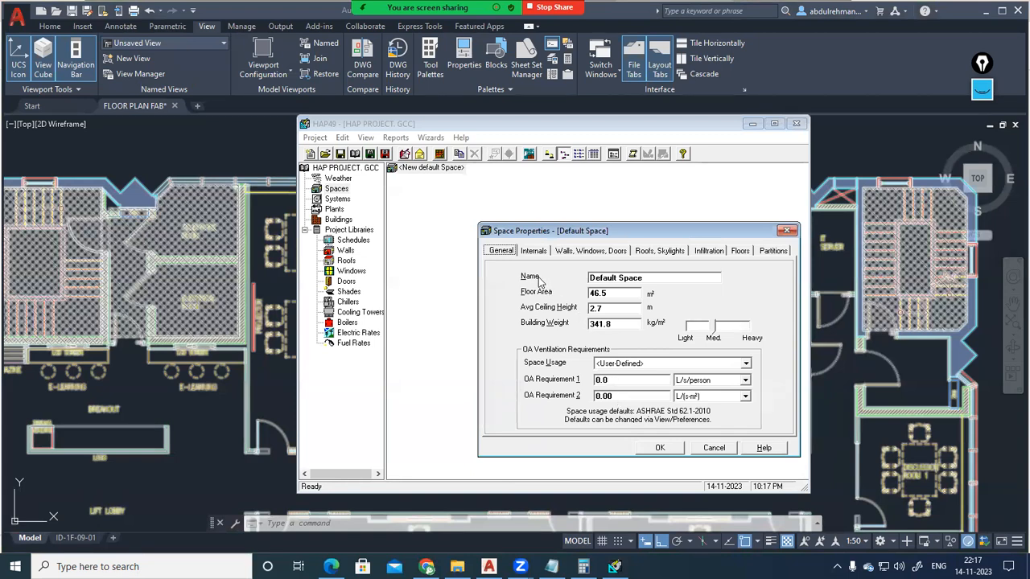
# Name the new space TR1 and accept its properties.
pyautogui.click(660, 280)
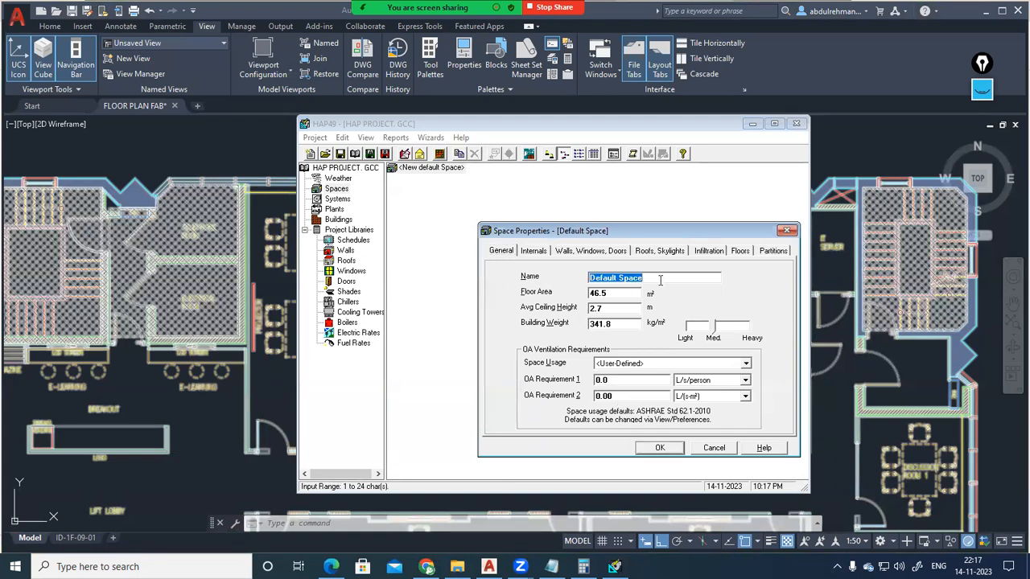
pyautogui.write('TR1')
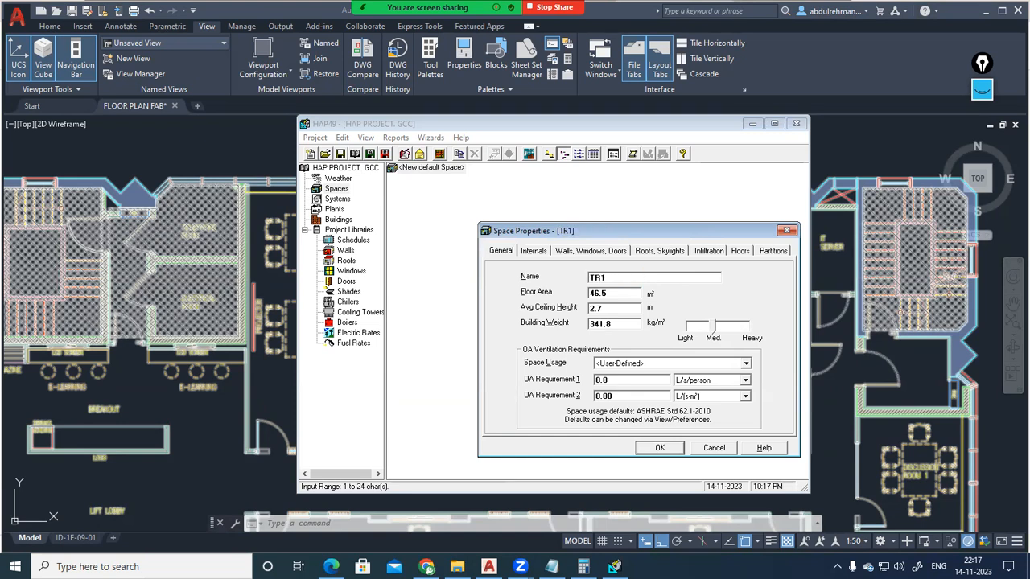
pyautogui.click(661, 450)
# Switch to the AutoCAD floor plan and measure from the inner shaft wall to the partition between the training rooms, without placing a dimension.
pyautogui.click(214, 141)
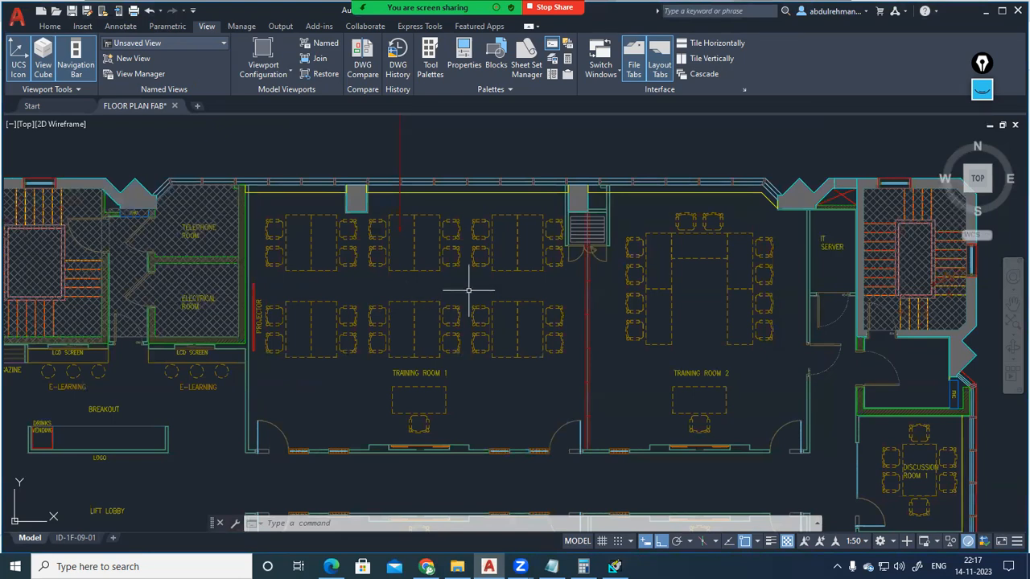
pyautogui.click(58, 29)
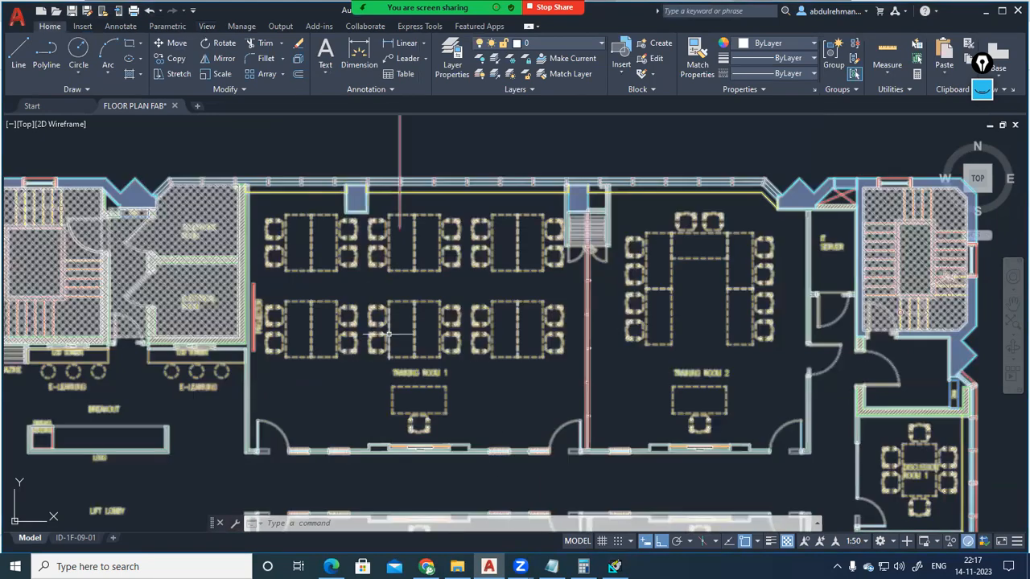
pyautogui.moveTo(495, 404); pyautogui.dragTo(574, 429)
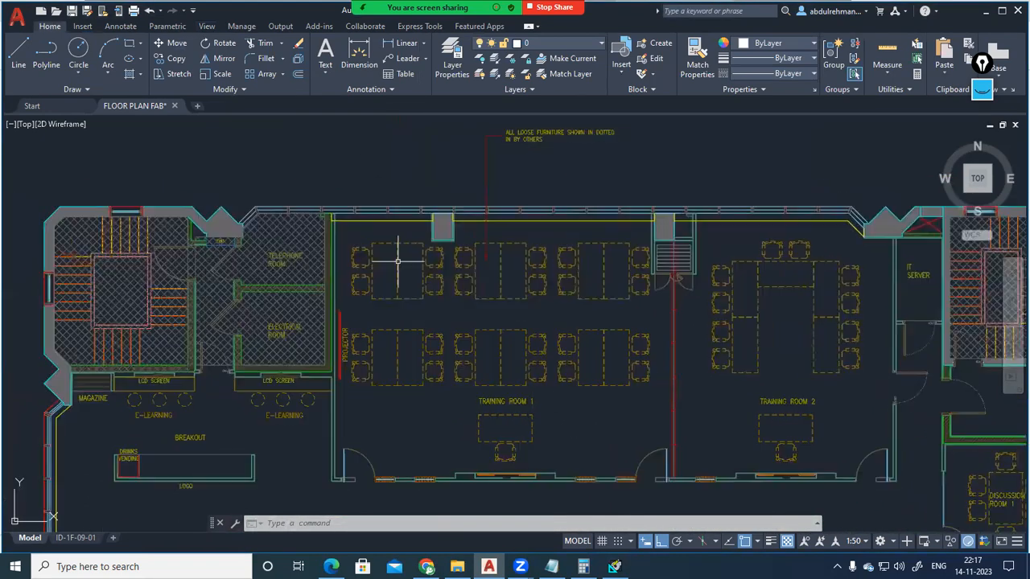
pyautogui.scroll(5, 346, 214)
pyautogui.scroll(-5, 736, 230)
pyautogui.scroll(4, 670, 282)
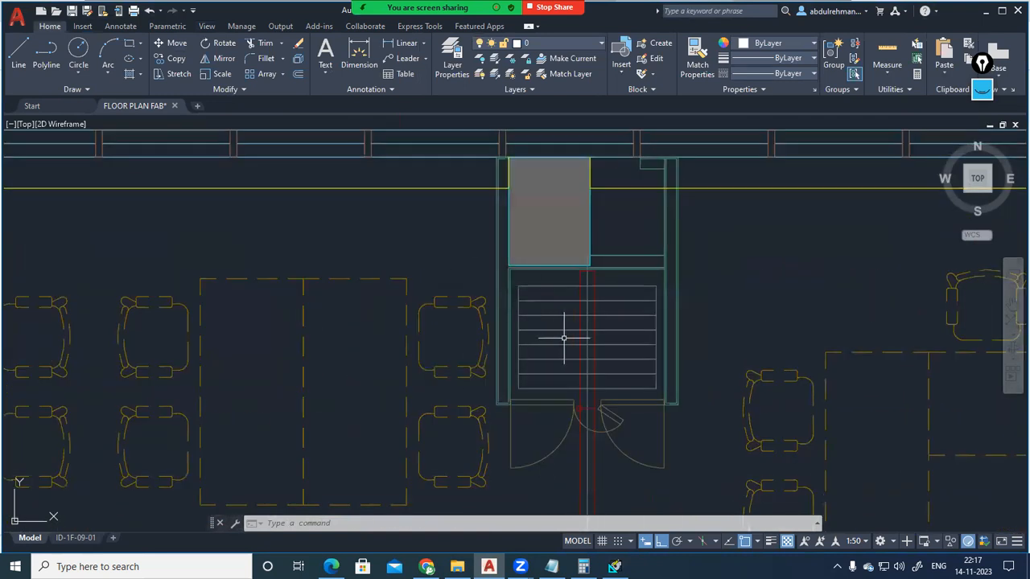
pyautogui.click(392, 46)
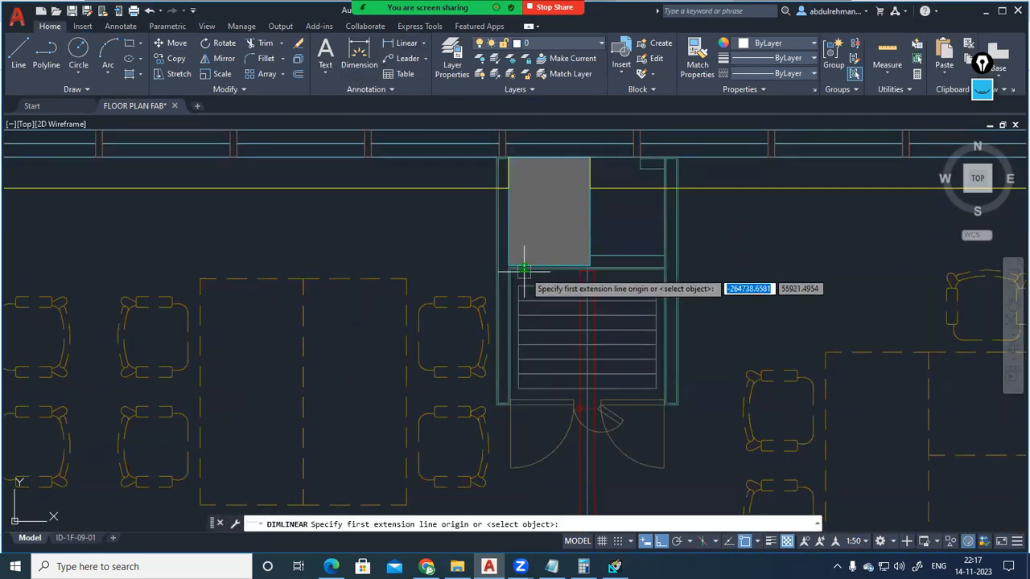
pyautogui.scroll(2, 524, 272)
pyautogui.click(501, 284)
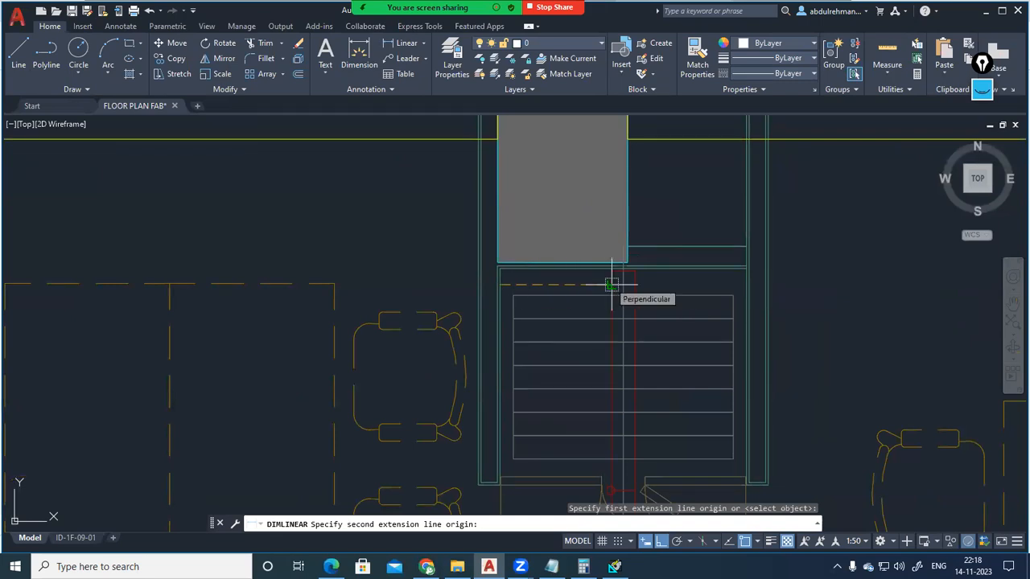
pyautogui.click(611, 284)
pyautogui.press('Escape')
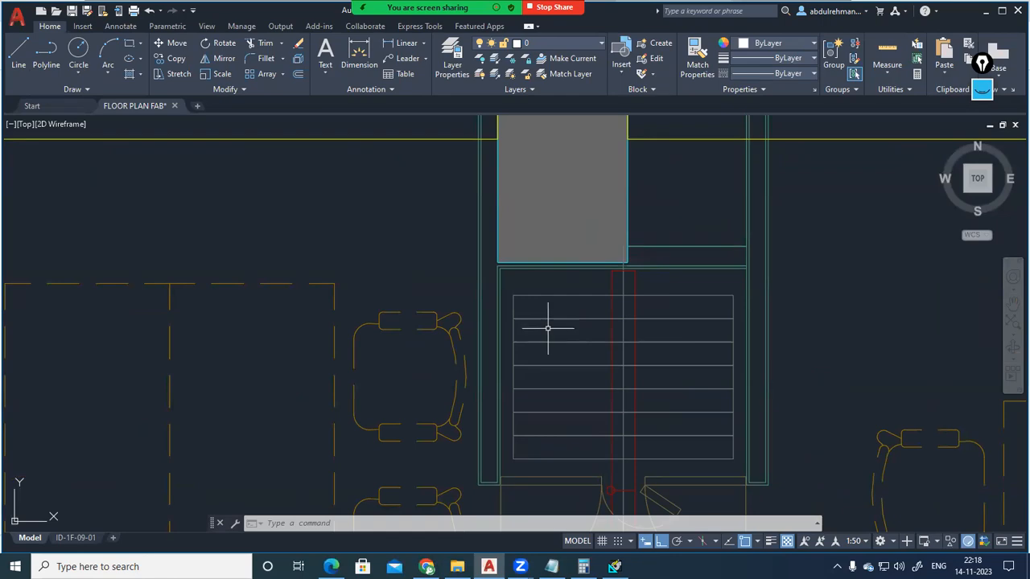
# Check the insertion unit in the drawing units settings, leaving the settings unchanged.
pyautogui.scroll(-8, 547, 328)
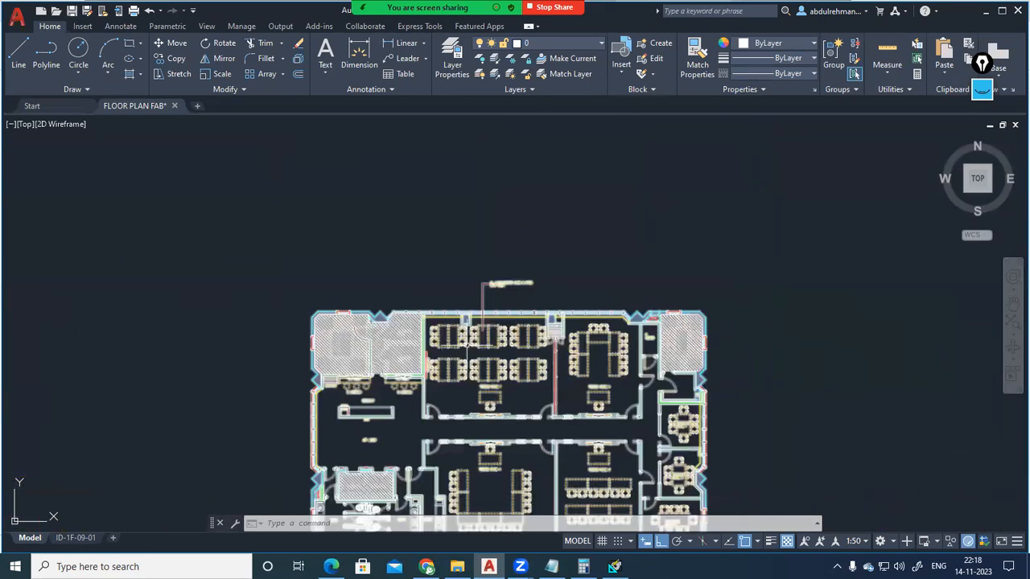
pyautogui.scroll(8, 492, 346)
pyautogui.scroll(3, 537, 387)
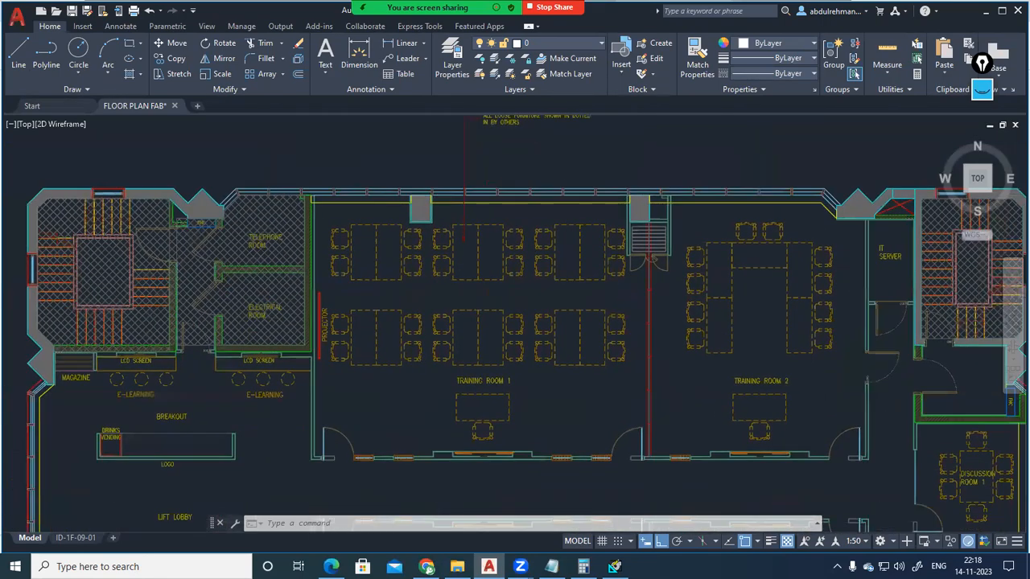
pyautogui.write('u')
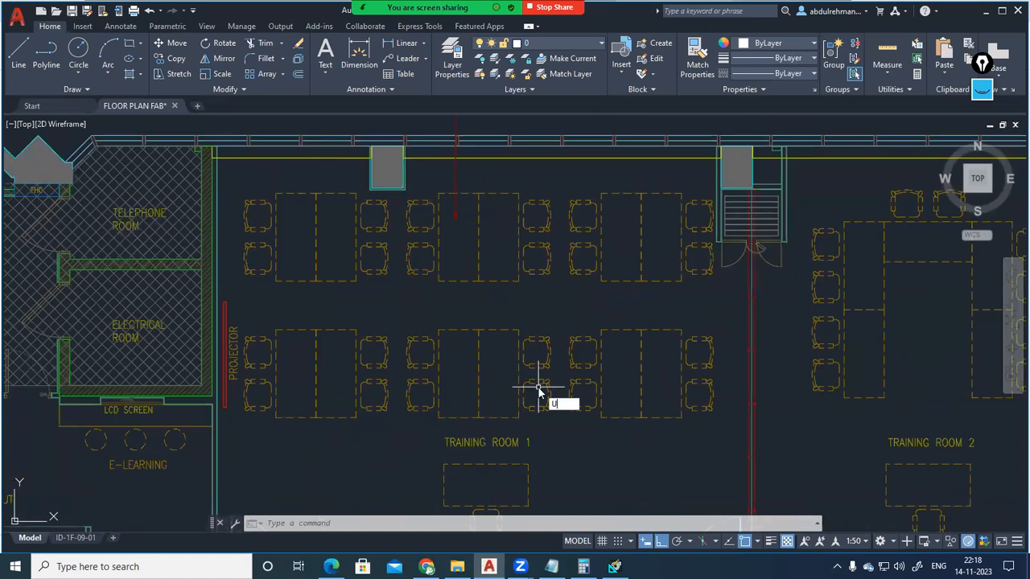
pyautogui.write('n')
pyautogui.press('Return')
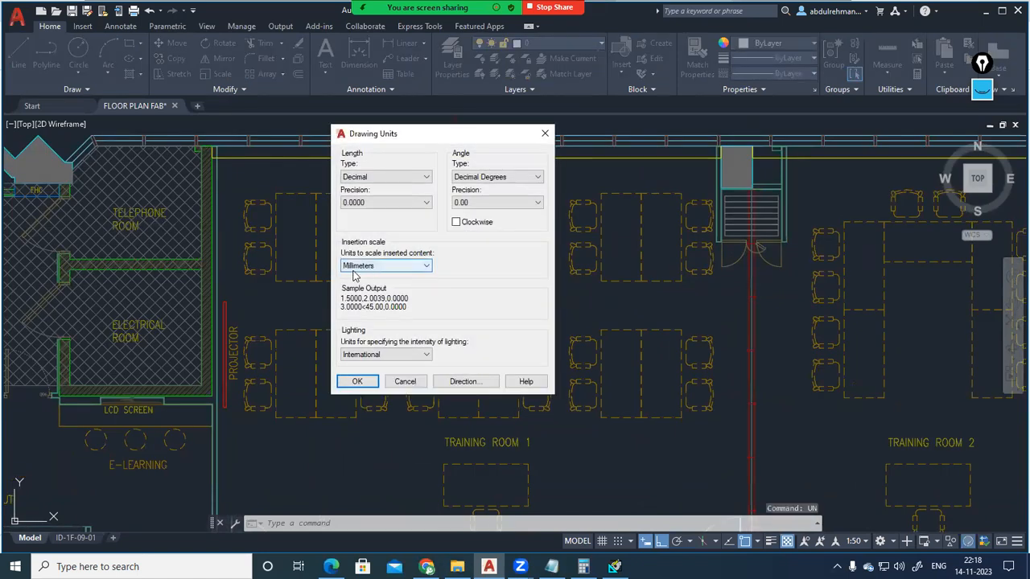
pyautogui.click(545, 133)
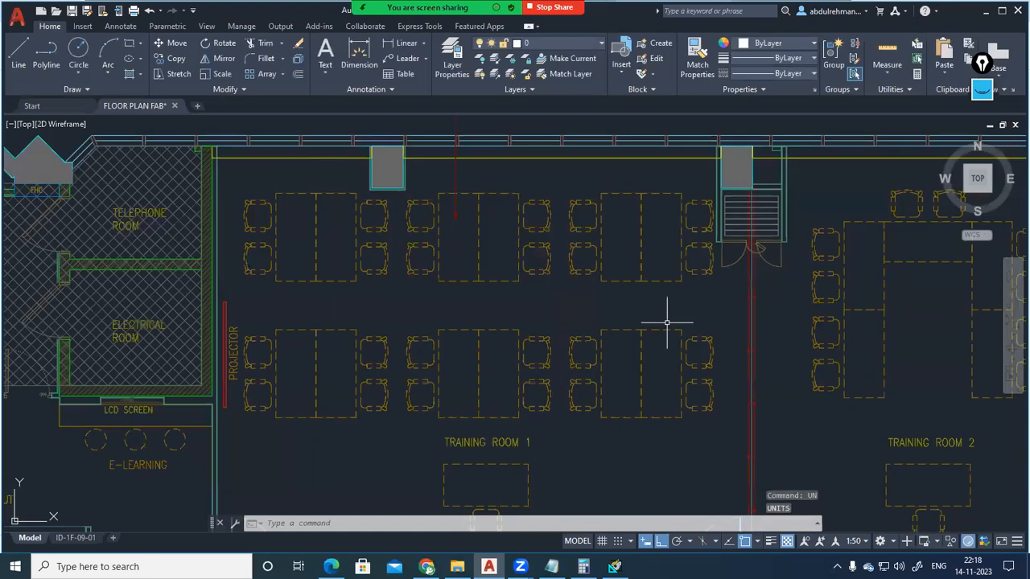
# Start an area measurement at Training Room 1's northwest inside corner and extend it along the window wall to the first column.
pyautogui.click(887, 71)
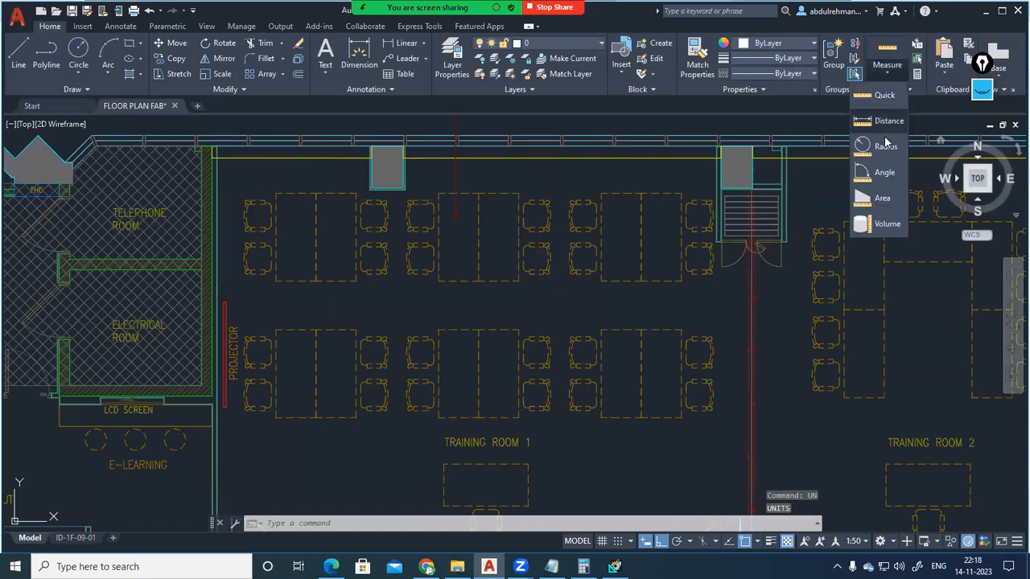
pyautogui.click(879, 199)
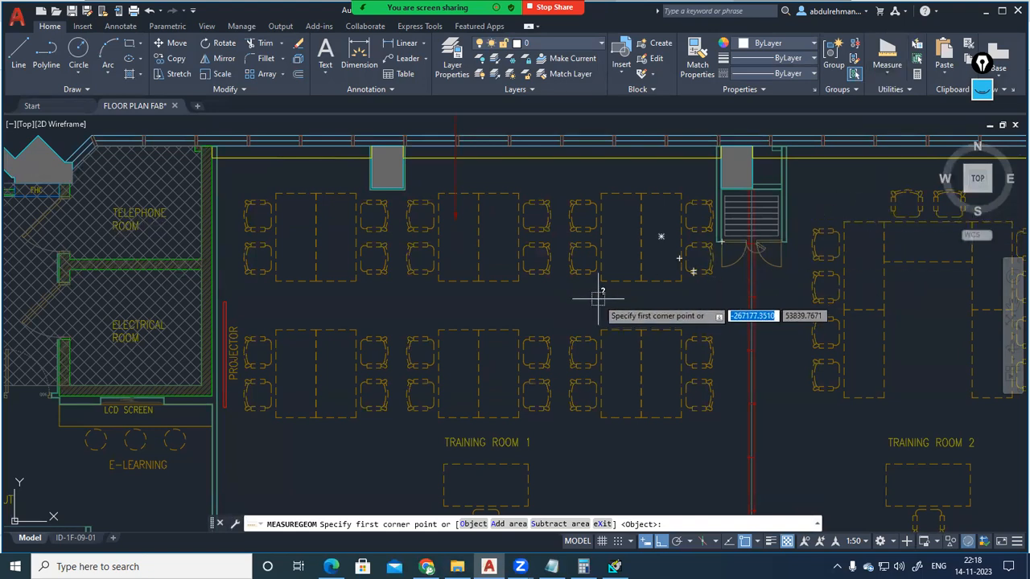
pyautogui.scroll(5, 214, 147)
pyautogui.scroll(4, 217, 139)
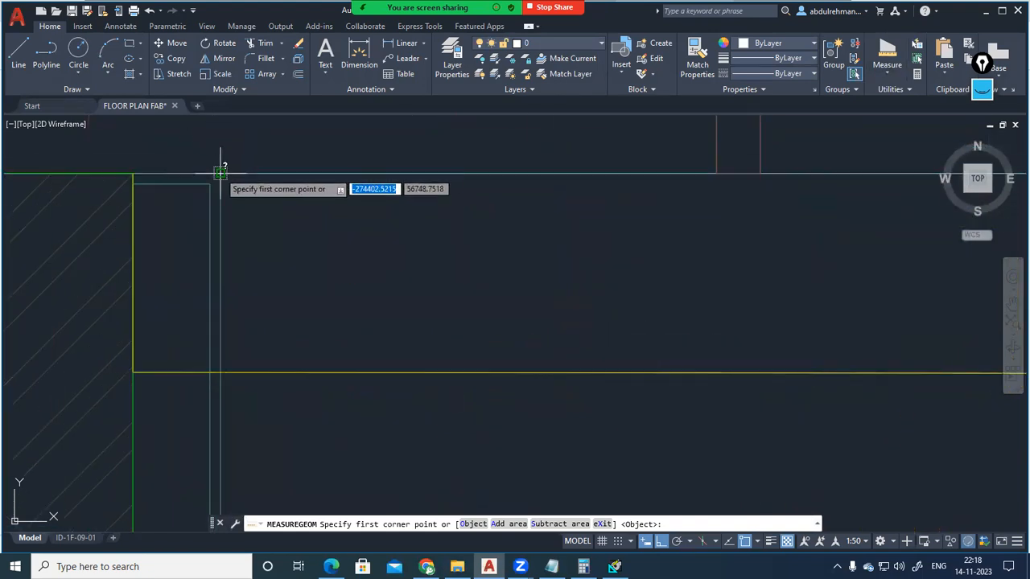
pyautogui.click(221, 161)
pyautogui.scroll(-7, 249, 193)
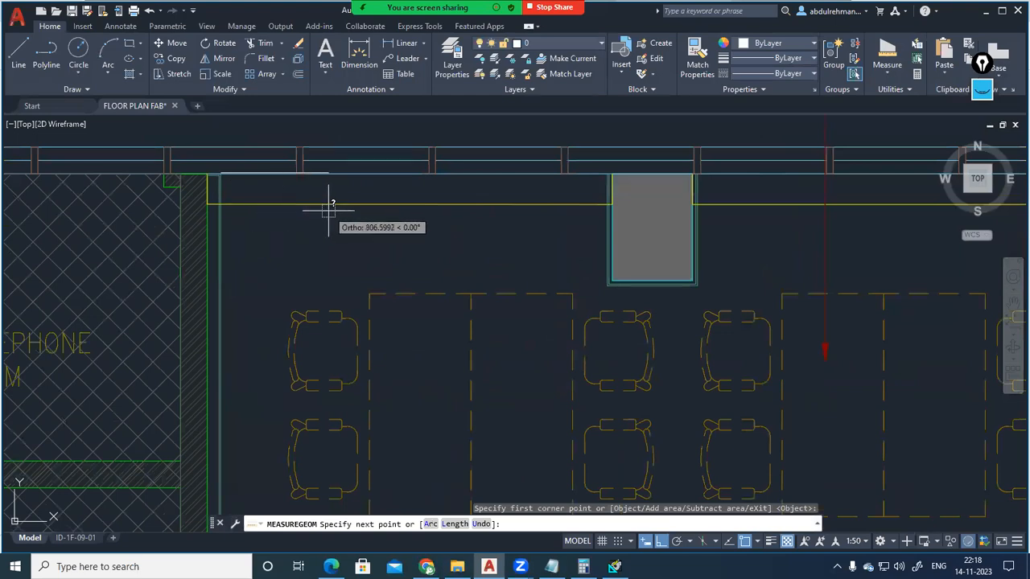
pyautogui.scroll(4, 596, 166)
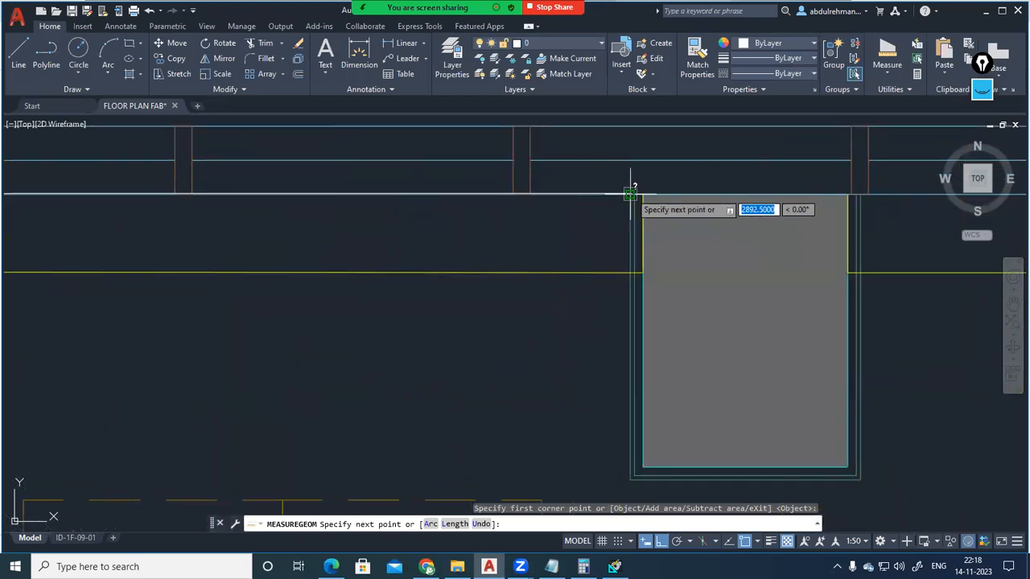
pyautogui.click(634, 189)
# Trace the area boundary around the column's three exposed sides and back to the window wall.
pyautogui.scroll(-5, 633, 189)
pyautogui.scroll(4, 640, 276)
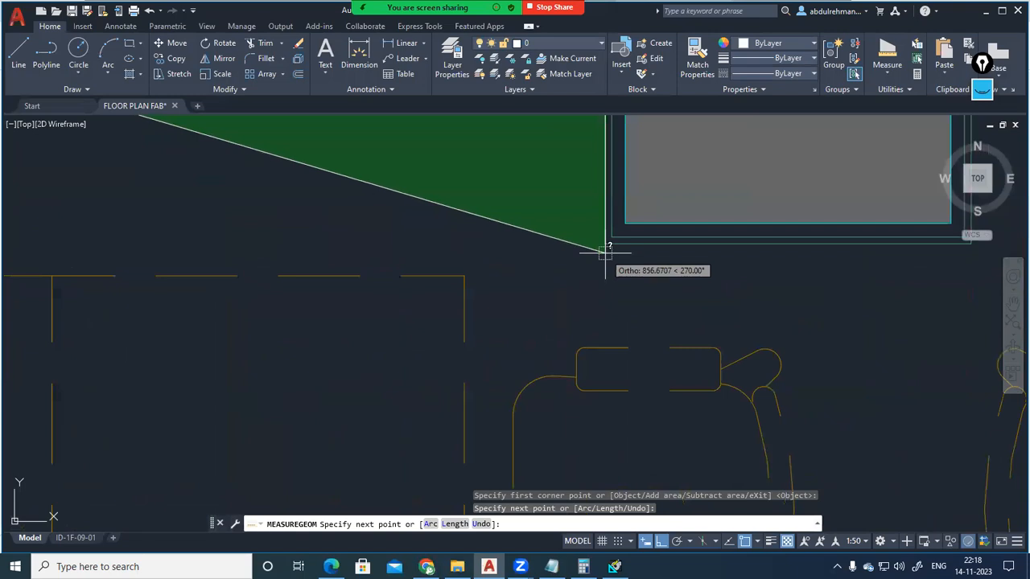
pyautogui.click(609, 249)
pyautogui.scroll(-3, 606, 245)
pyautogui.scroll(4, 606, 245)
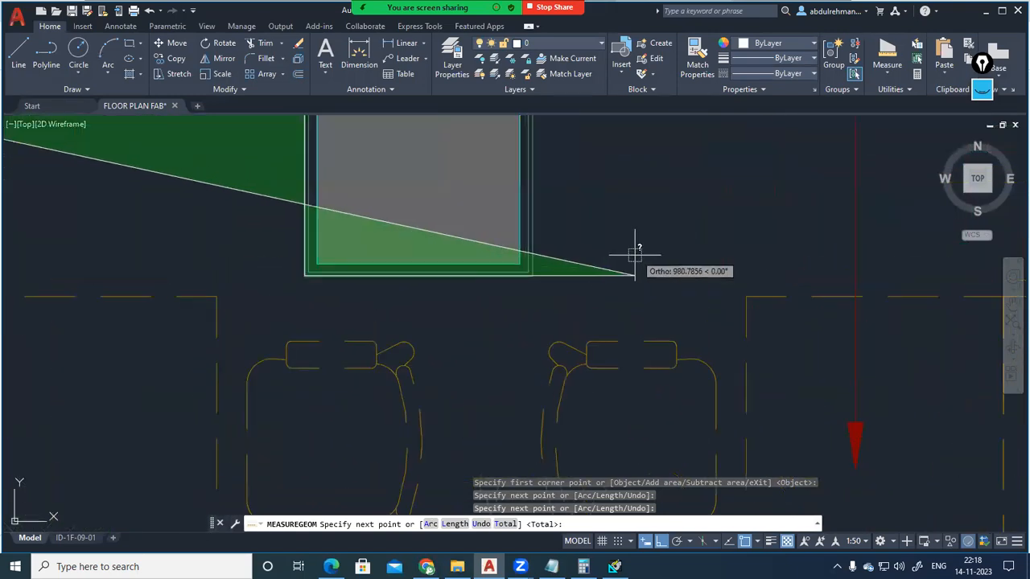
pyautogui.click(534, 276)
pyautogui.scroll(-3, 533, 276)
pyautogui.scroll(4, 541, 177)
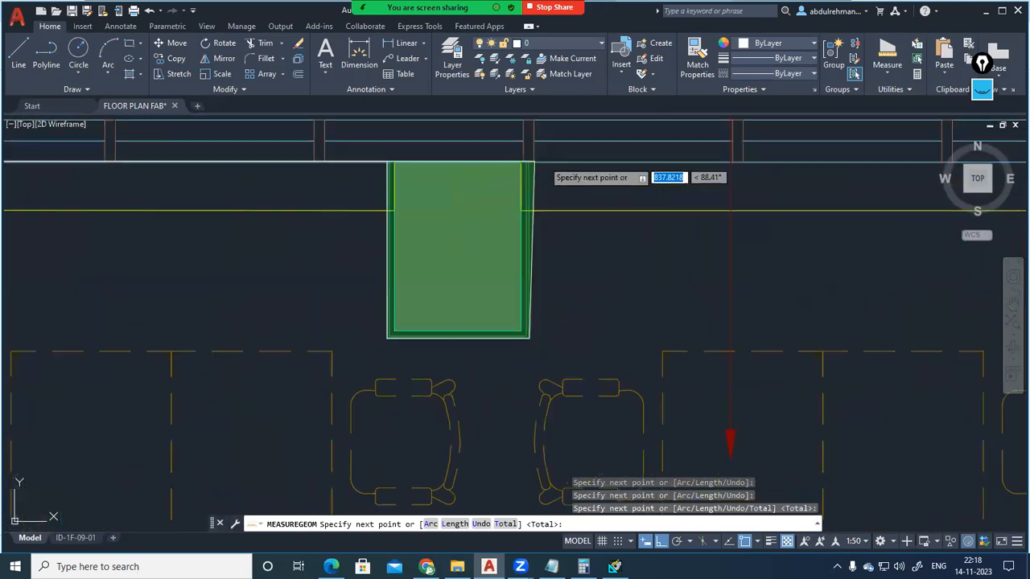
pyautogui.click(520, 161)
pyautogui.scroll(-3, 531, 161)
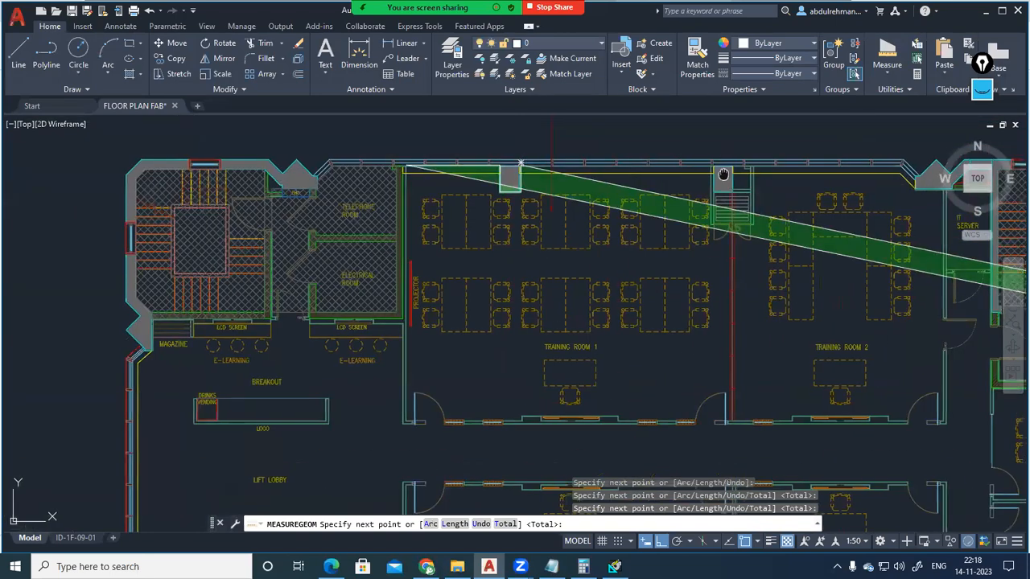
# Continue the area boundary along the window wall to the shaft, then around the shaft's outer corner to the red partition.
pyautogui.scroll(4, 548, 177)
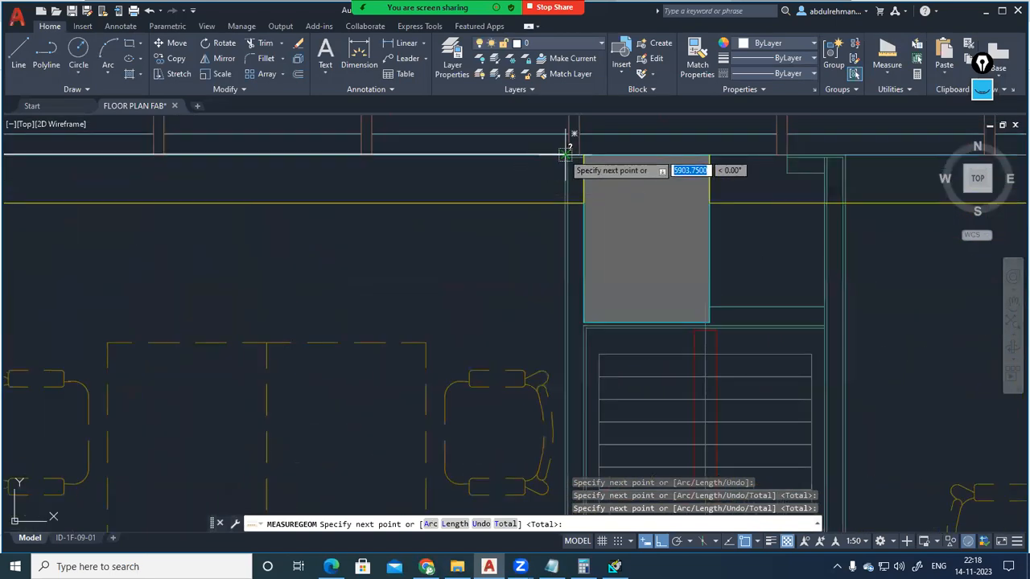
pyautogui.click(568, 156)
pyautogui.scroll(-3, 568, 145)
pyautogui.scroll(2, 555, 251)
pyautogui.scroll(5, 555, 251)
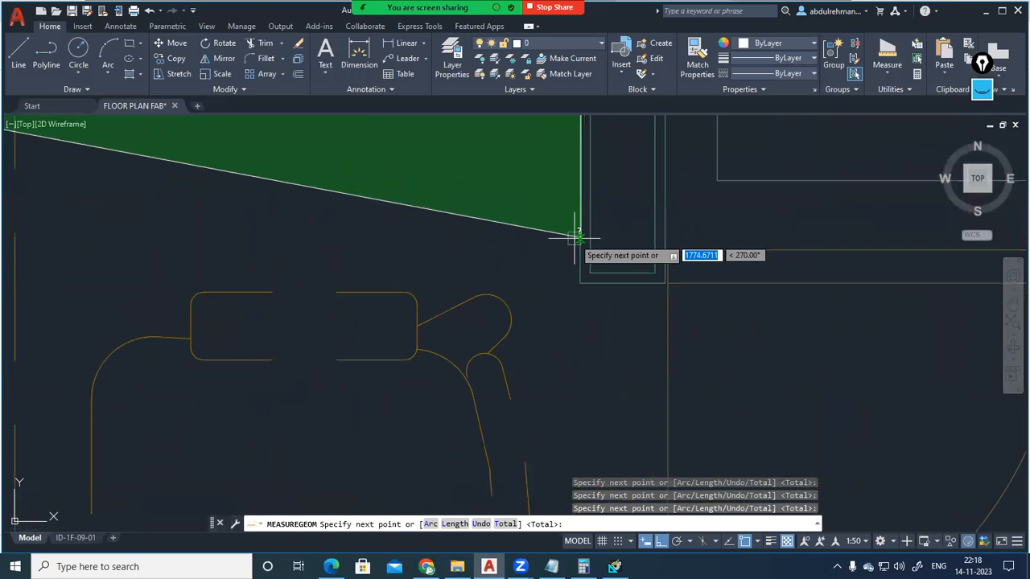
pyautogui.click(579, 282)
pyautogui.scroll(-2, 612, 278)
pyautogui.scroll(5, 652, 276)
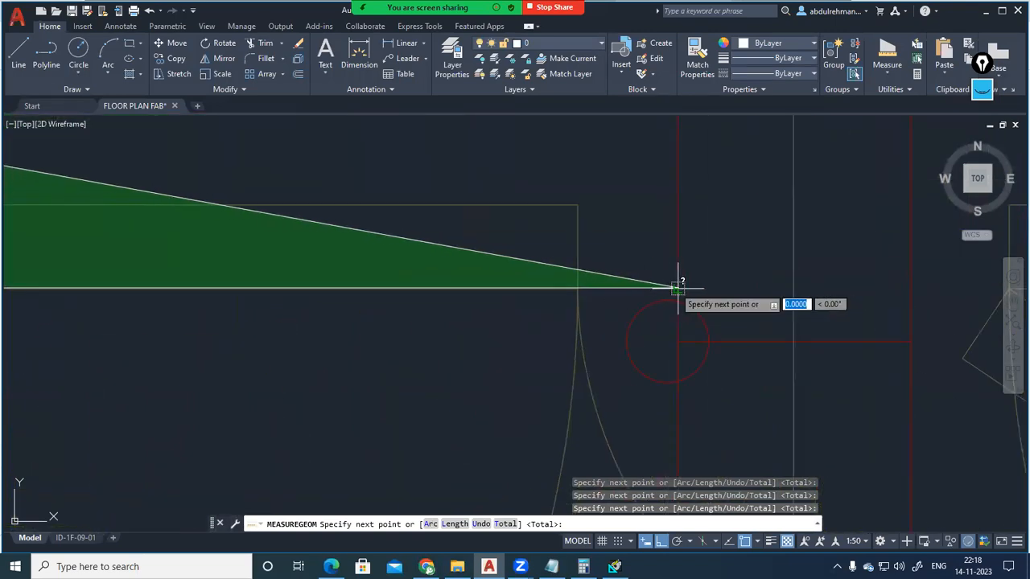
pyautogui.scroll(-4, 680, 294)
pyautogui.scroll(6, 644, 255)
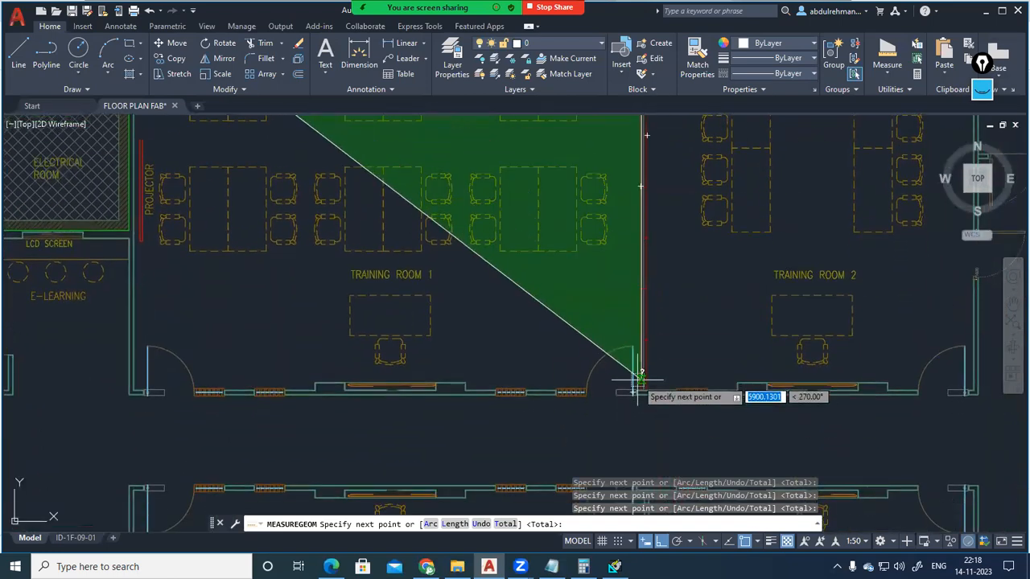
# Extend the area boundary down the partition and west along the corridor wall, following the outline of the wall recess behind the desk.
pyautogui.click(652, 421)
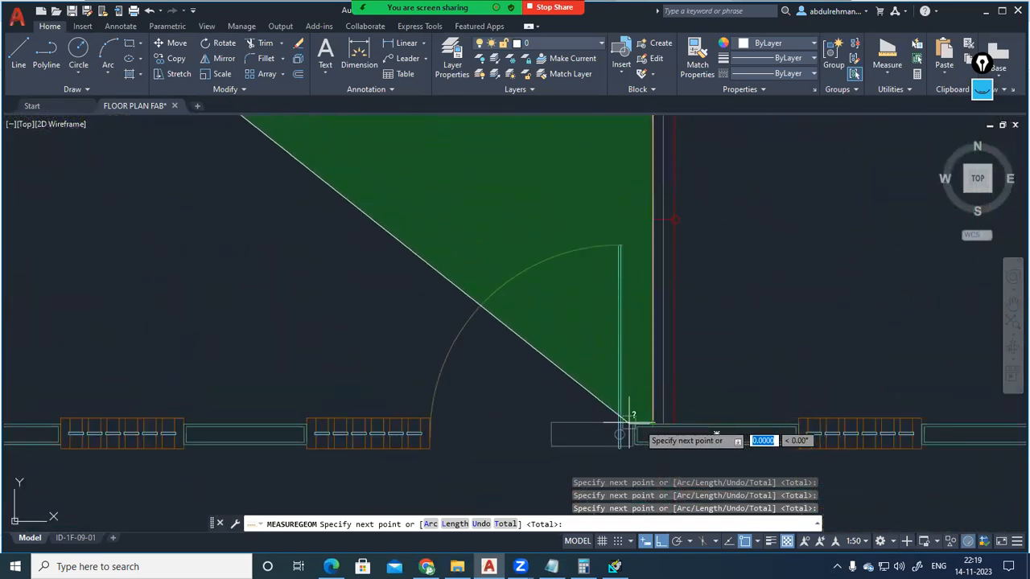
pyautogui.scroll(-2, 259, 428)
pyautogui.moveTo(432, 434); pyautogui.dragTo(628, 412)
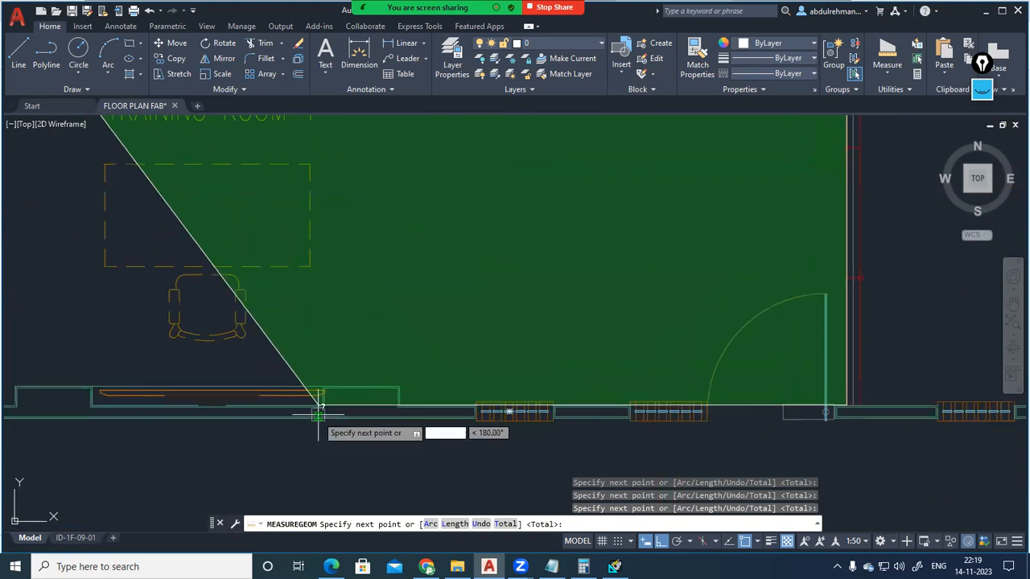
pyautogui.scroll(3, 371, 402)
pyautogui.click(319, 385)
pyautogui.click(320, 307)
pyautogui.scroll(-4, 321, 308)
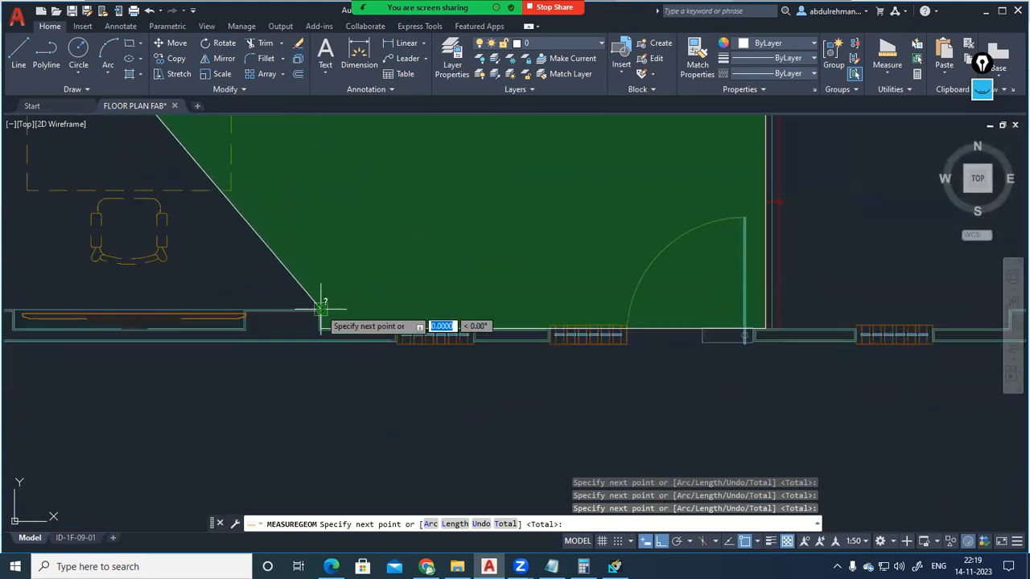
pyautogui.moveTo(321, 308); pyautogui.dragTo(647, 280)
pyautogui.scroll(4, 238, 280)
pyautogui.click(300, 282)
pyautogui.click(300, 331)
pyautogui.scroll(-4, 300, 331)
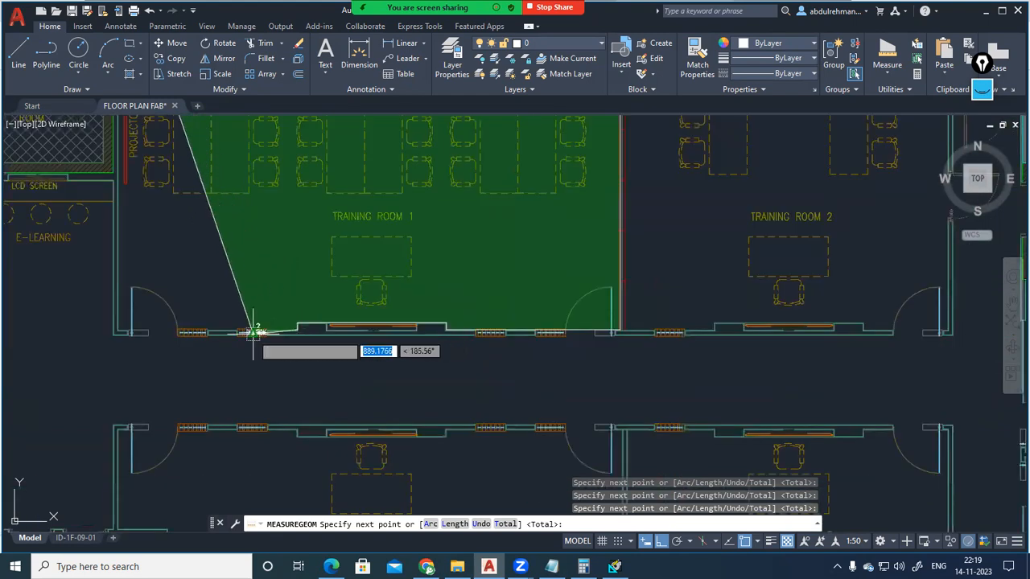
# Bring the area boundary to Training Room 1's southwest corner, total the area, and exit the measurement.
pyautogui.scroll(5, 113, 338)
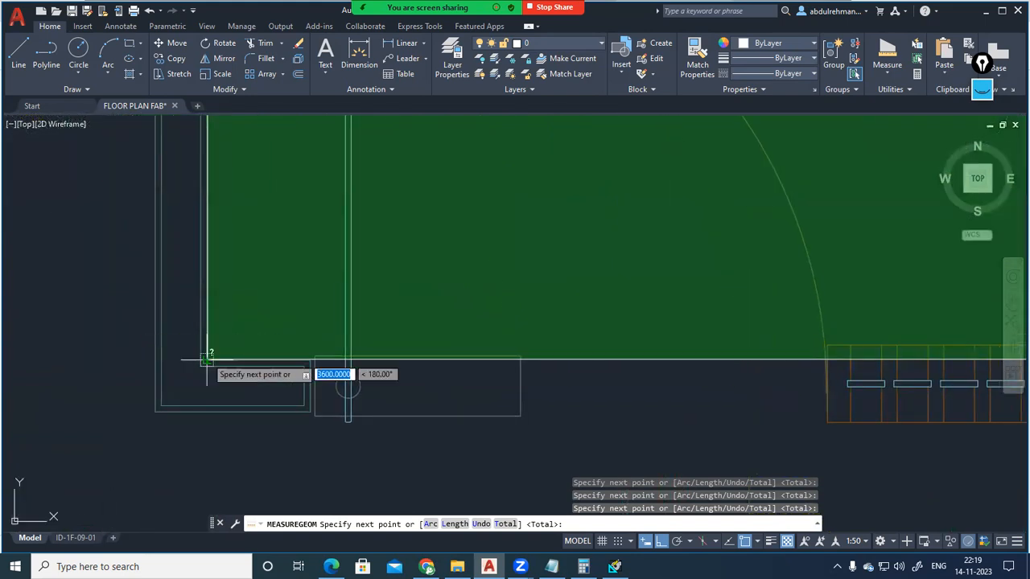
pyautogui.scroll(-5, 207, 355)
pyautogui.scroll(-2, 207, 355)
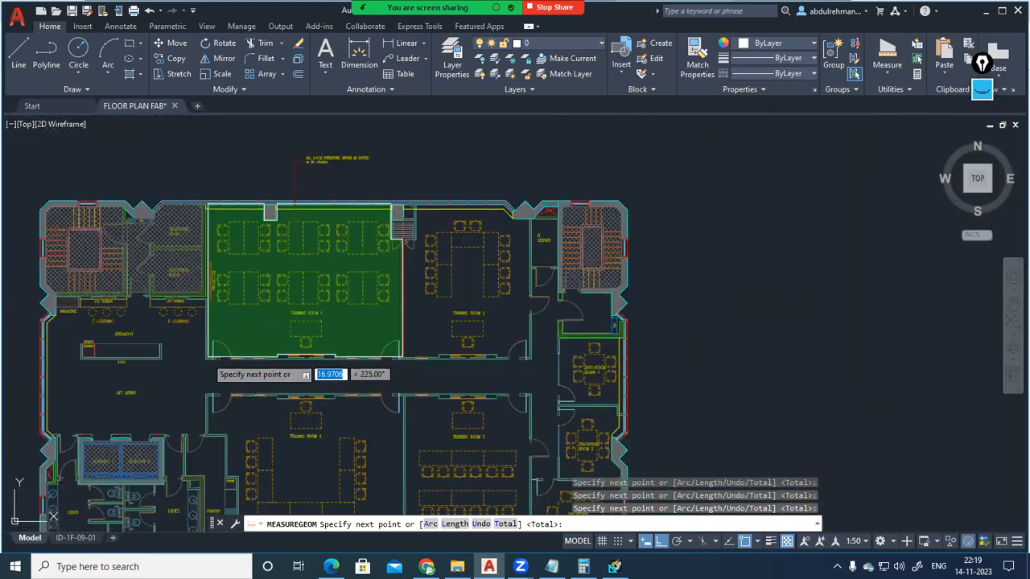
pyautogui.press('Return')
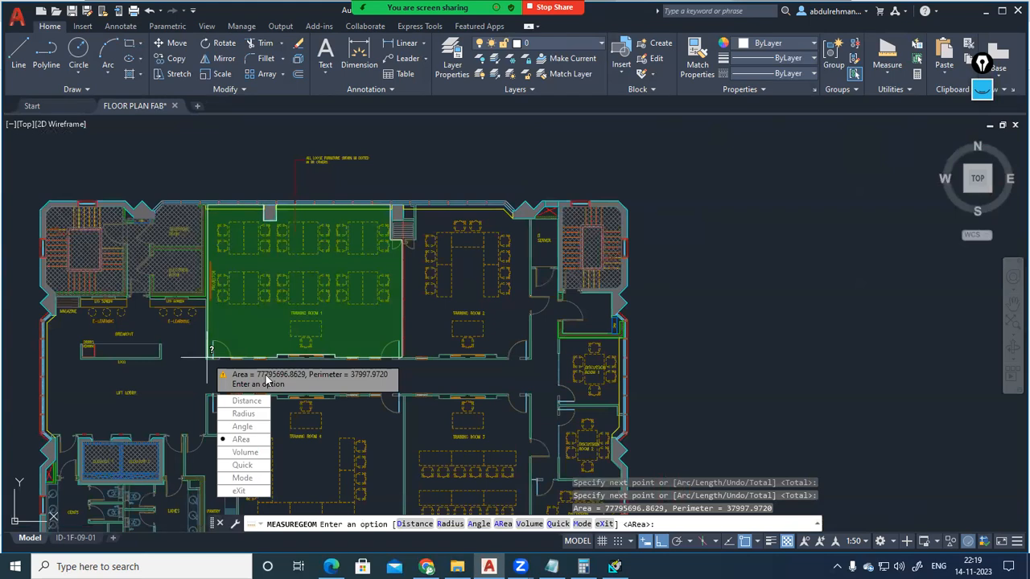
pyautogui.press('Escape')
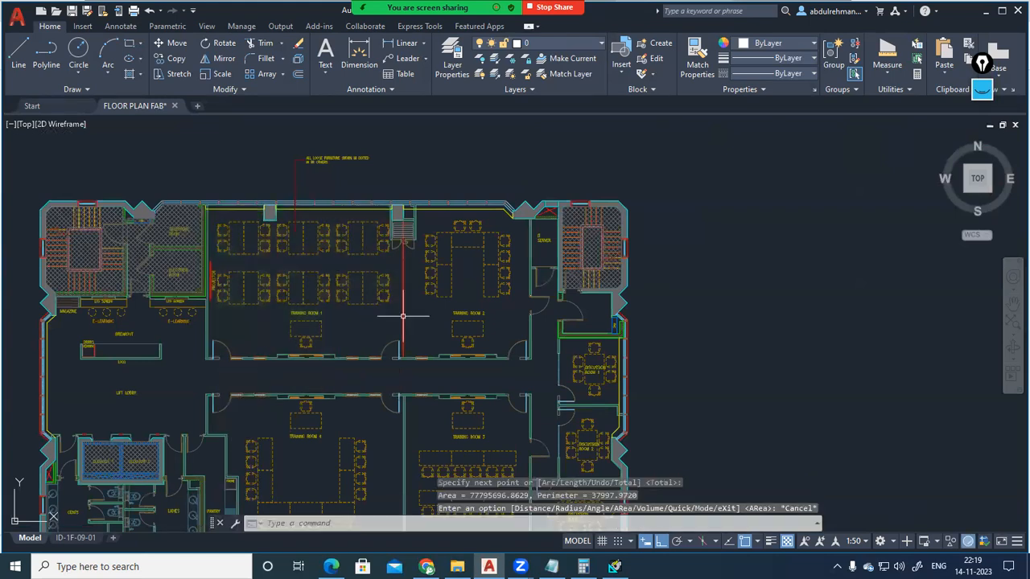
# Add a horizontal linear dimension for Training Room 1's width, from the west wall to the partition line, placed outside the window wall.
pyautogui.click(402, 43)
pyautogui.scroll(5, 219, 203)
pyautogui.click(202, 205)
pyautogui.scroll(-4, 391, 209)
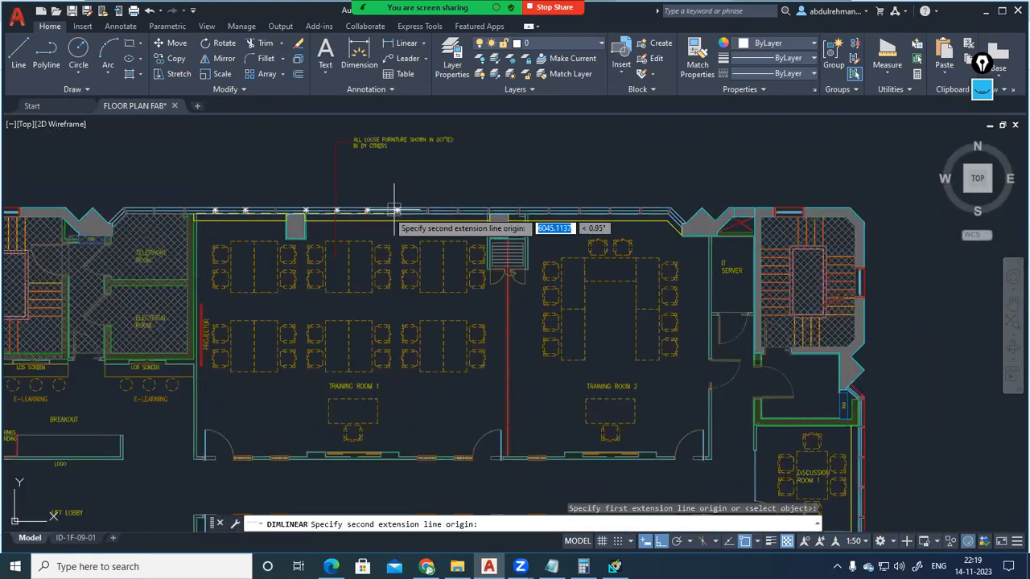
pyautogui.scroll(4, 490, 200)
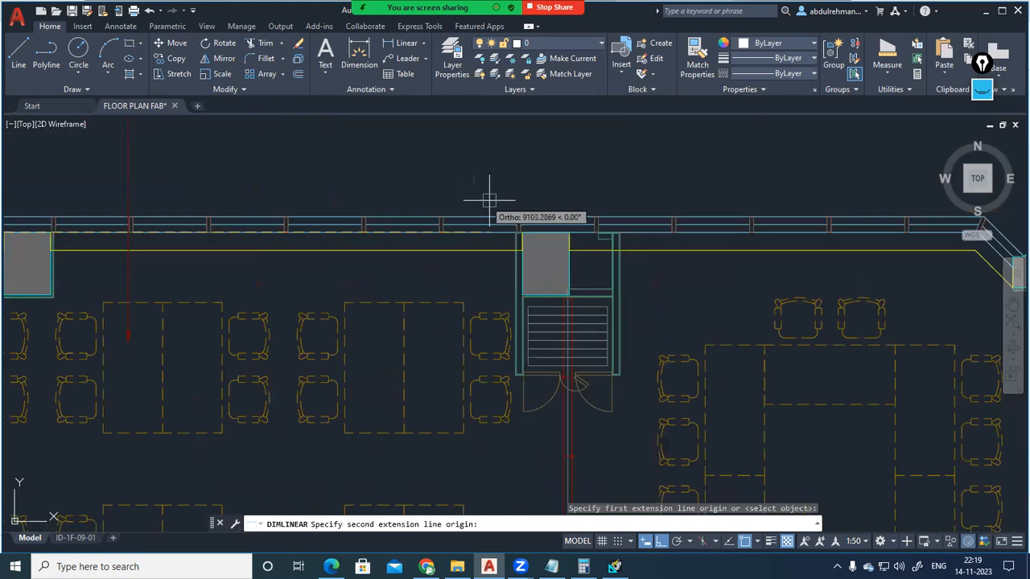
pyautogui.click(565, 233)
pyautogui.scroll(-4, 563, 156)
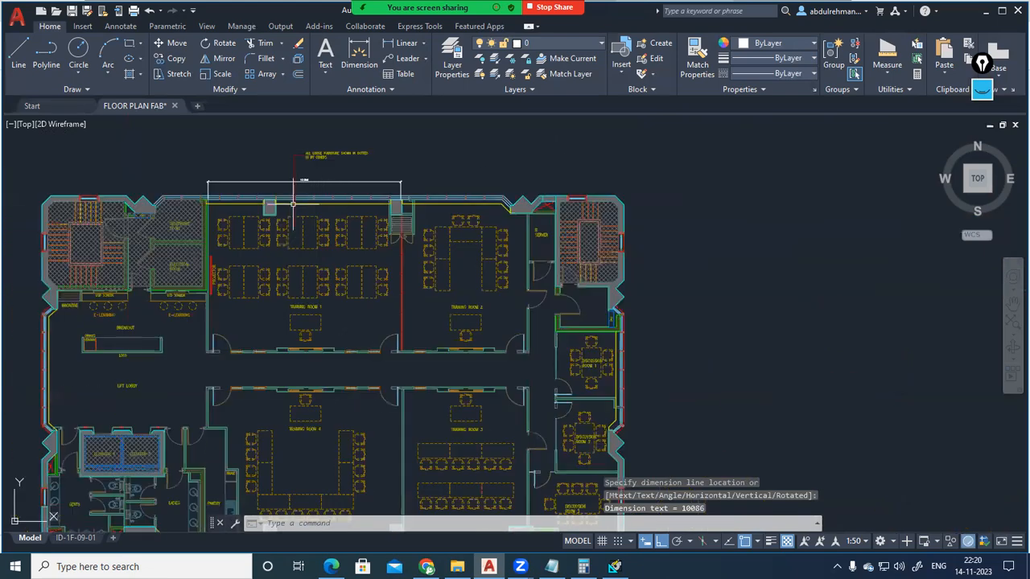
pyautogui.scroll(4, 318, 186)
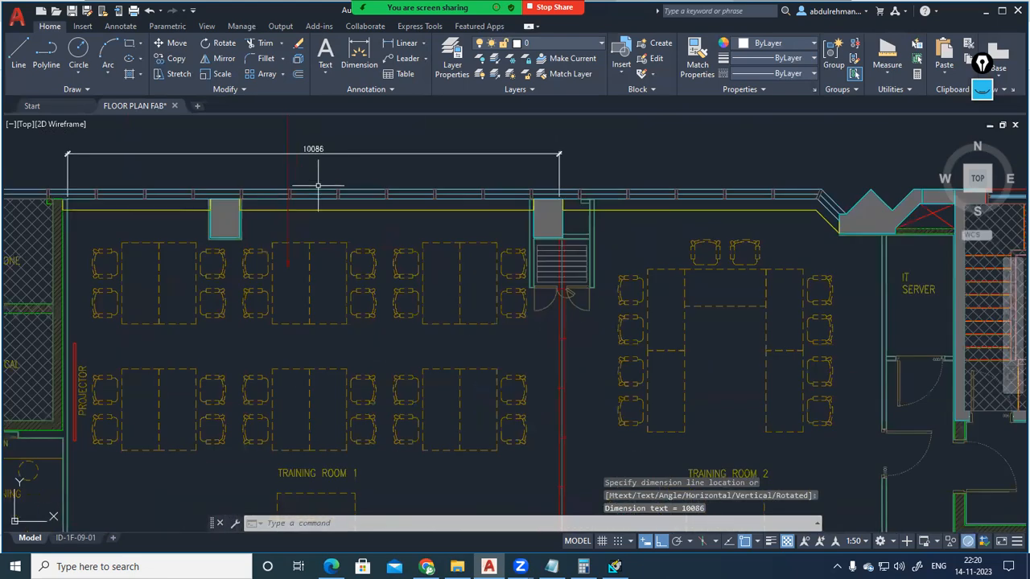
# Add a vertical linear dimension for Training Room 1's depth, from the window wall to the corridor wall, placed inside the room.
pyautogui.click(402, 43)
pyautogui.click(89, 206)
pyautogui.scroll(-4, 103, 207)
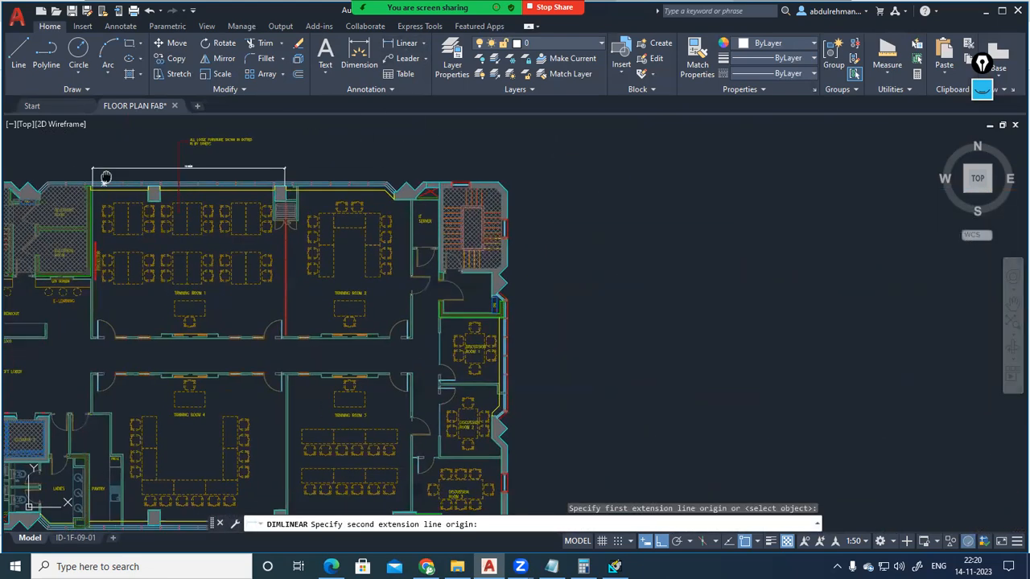
pyautogui.scroll(4, 97, 314)
pyautogui.click(123, 332)
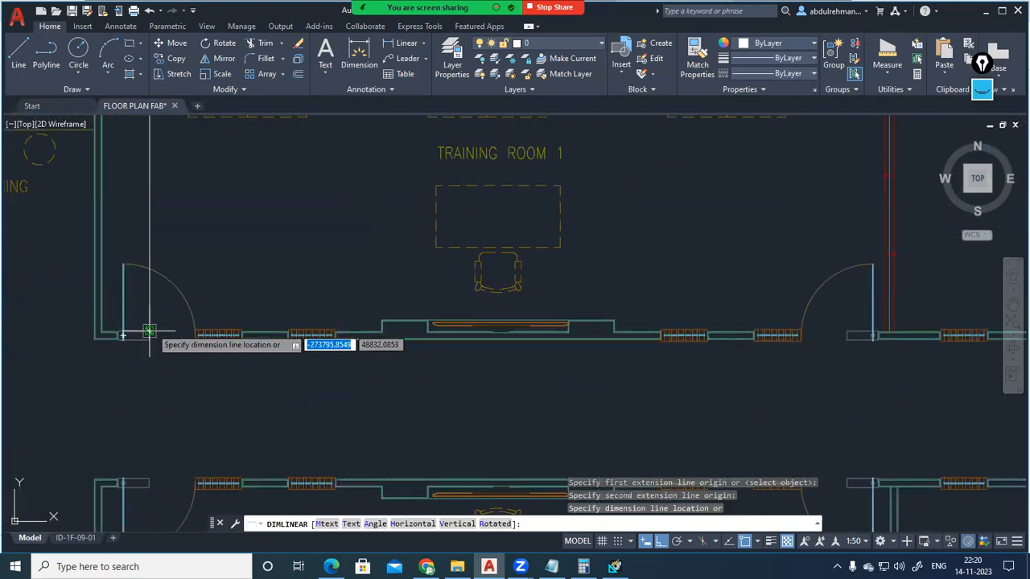
pyautogui.scroll(-3, 260, 296)
pyautogui.scroll(5, 259, 285)
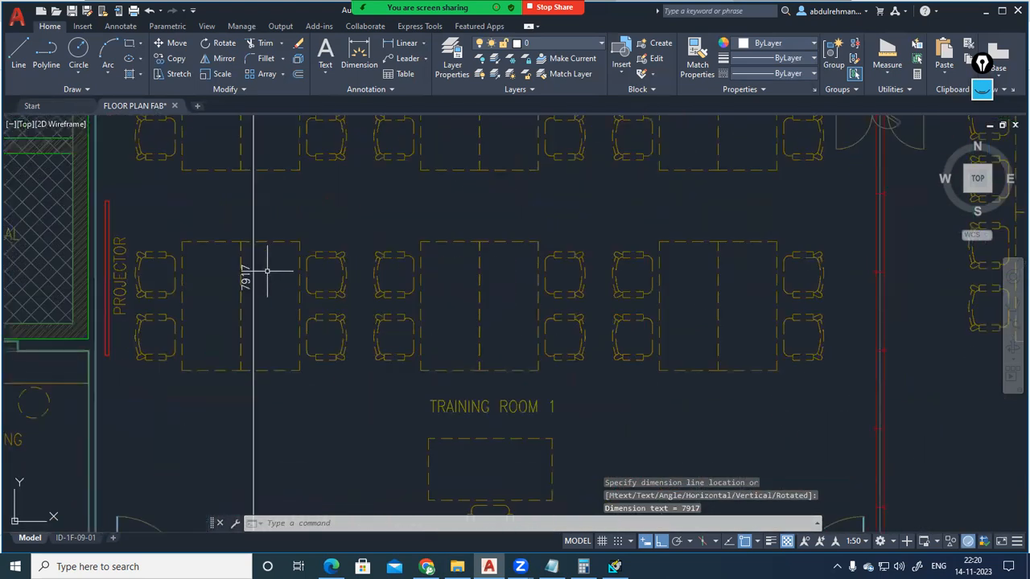
pyautogui.scroll(-2, 258, 286)
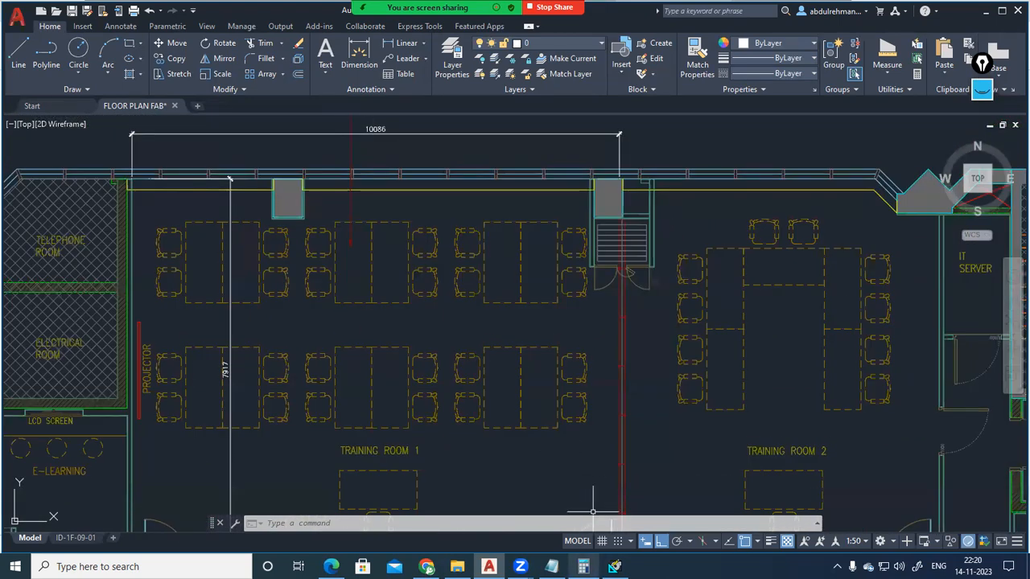
# Multiply the room's width by its depth in the Windows Calculator, 10.086 × 7.917, and minimize the calculator.
pyautogui.click(584, 566)
pyautogui.click(589, 459)
pyautogui.click(660, 492)
pyautogui.click(713, 494)
pyautogui.click(681, 494)
pyautogui.click(680, 406)
pyautogui.click(729, 425)
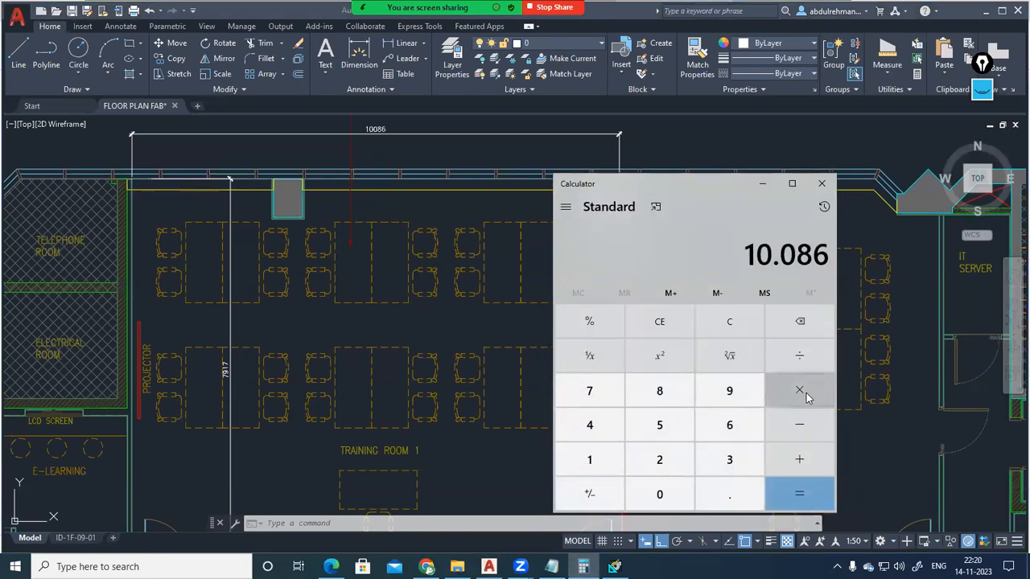
pyautogui.click(801, 391)
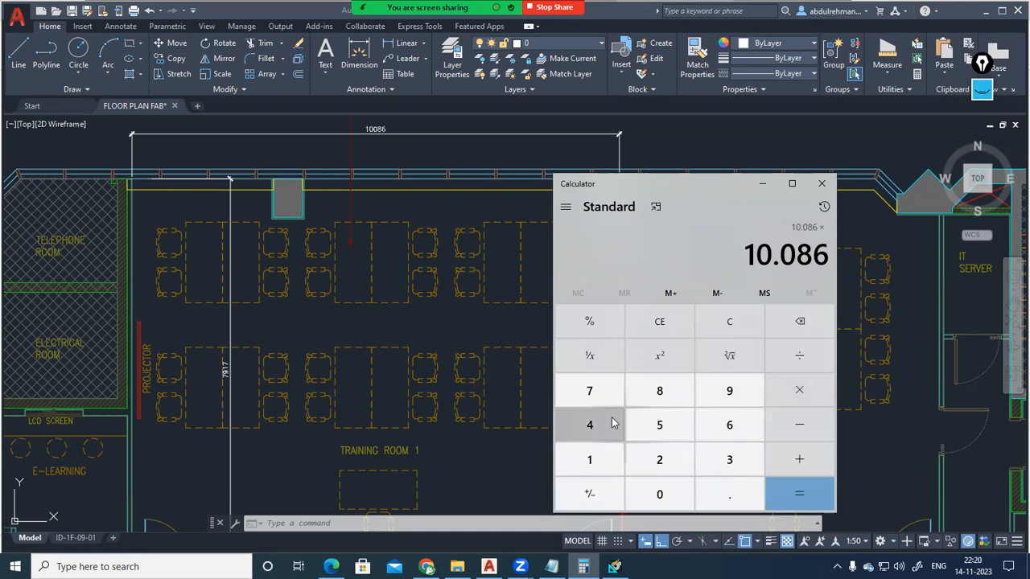
pyautogui.click(592, 391)
pyautogui.click(729, 494)
pyautogui.click(729, 390)
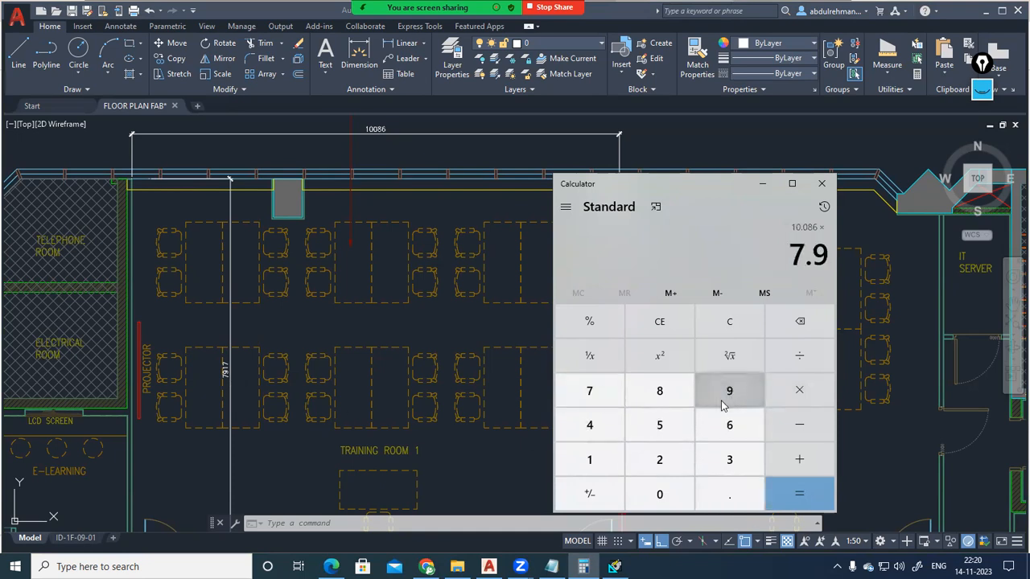
pyautogui.click(589, 459)
pyautogui.click(592, 391)
pyautogui.click(826, 509)
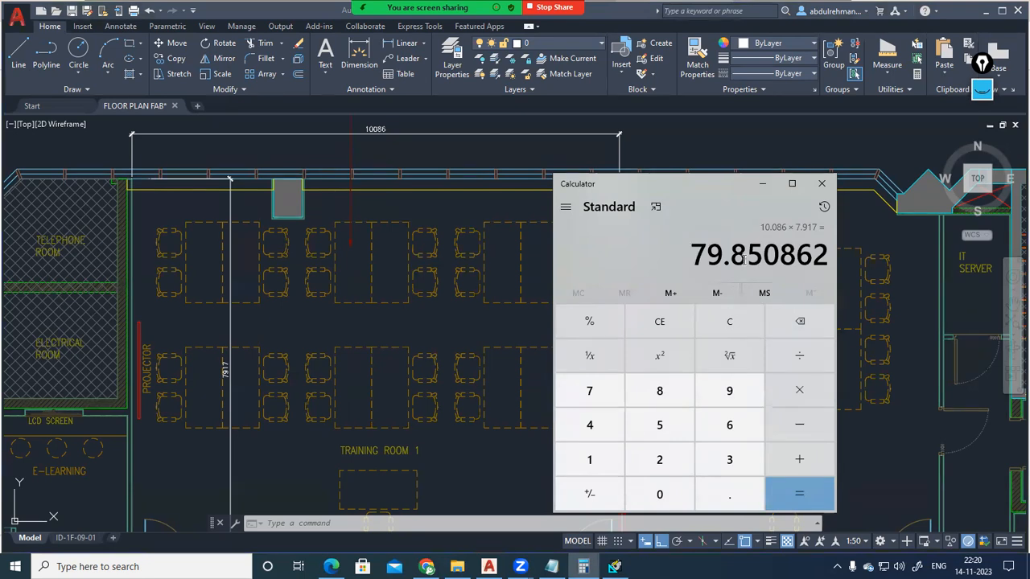
pyautogui.click(762, 185)
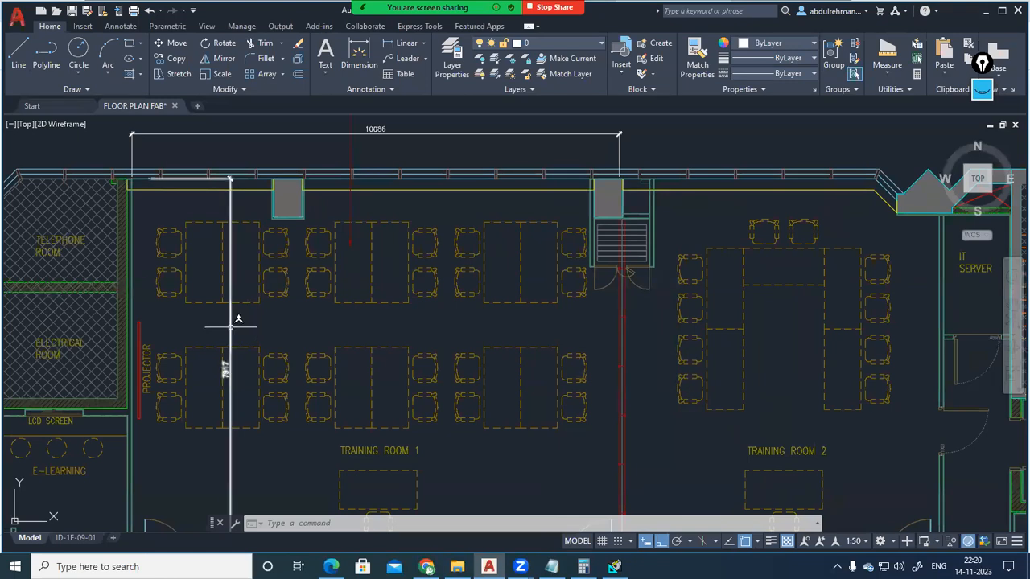
# Erase the vertical and horizontal linear dimensions of Training Room 1 from the floor plan.
pyautogui.click(230, 326)
pyautogui.press('Delete')
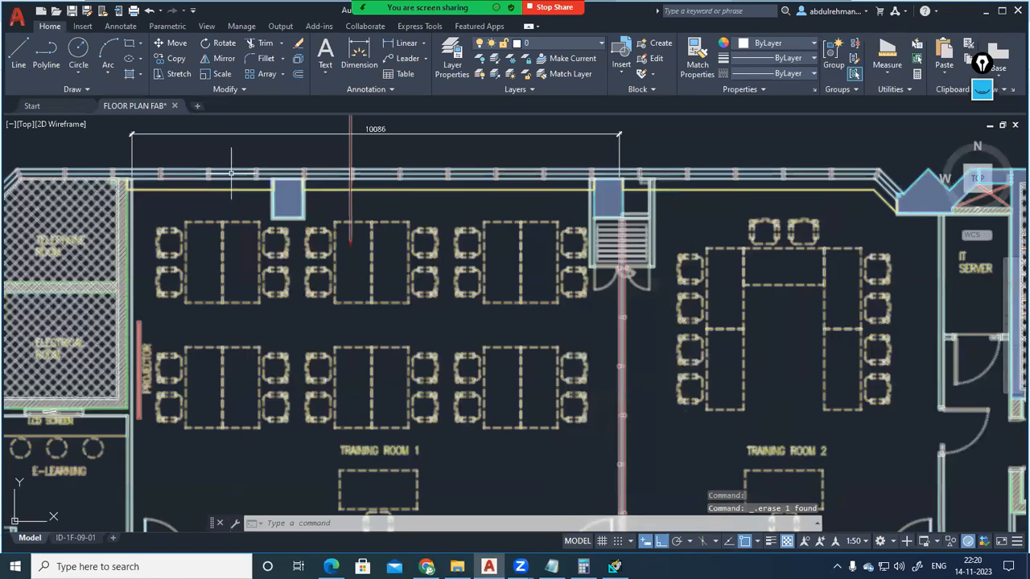
pyautogui.scroll(4, 291, 199)
pyautogui.scroll(-2, 291, 201)
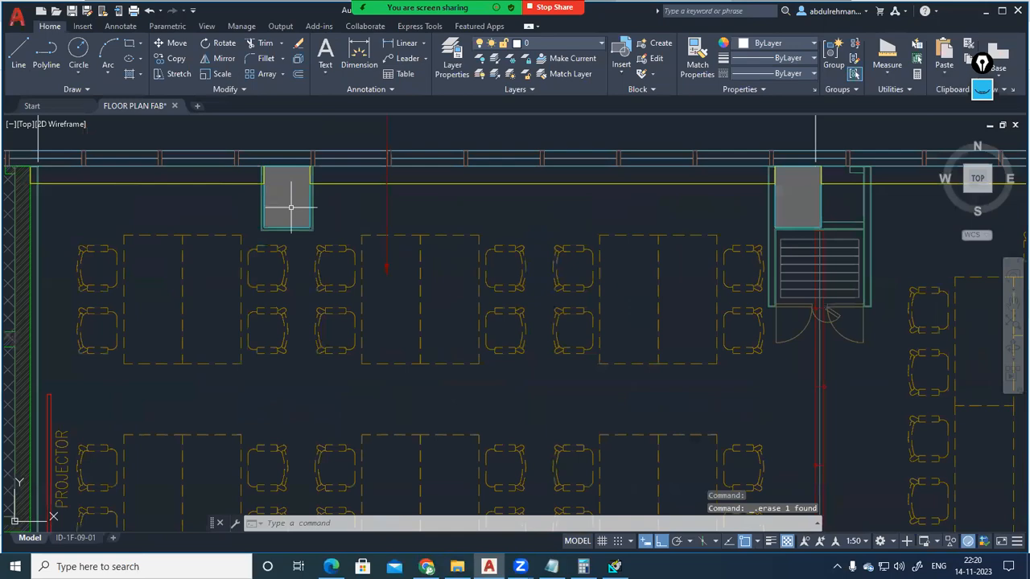
pyautogui.scroll(-3, 570, 269)
pyautogui.click(460, 207)
pyautogui.press('Delete')
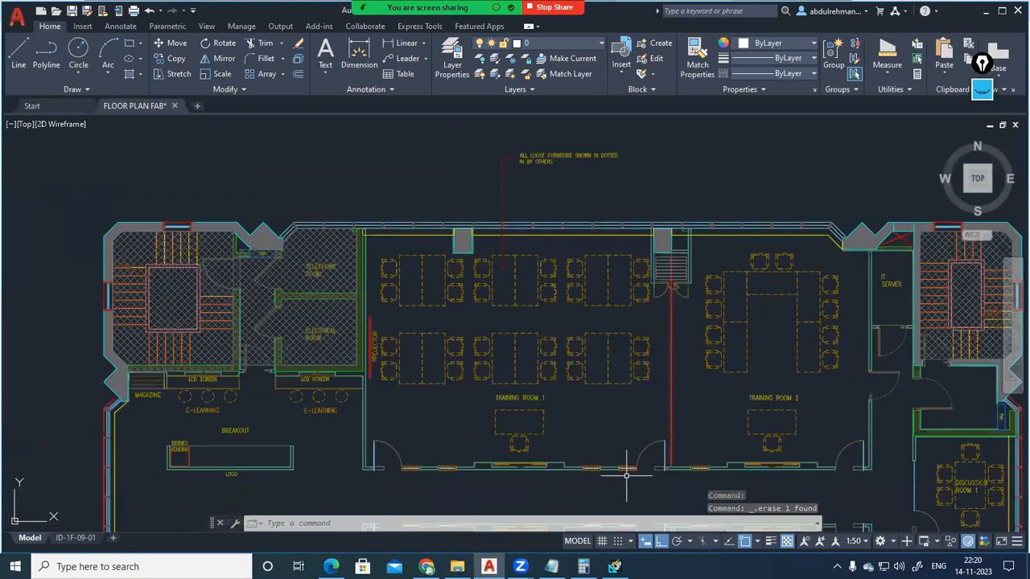
# Switch to HAP and set the TR1 space's floor area to 77.8 m², saving the space properties.
pyautogui.click(614, 566)
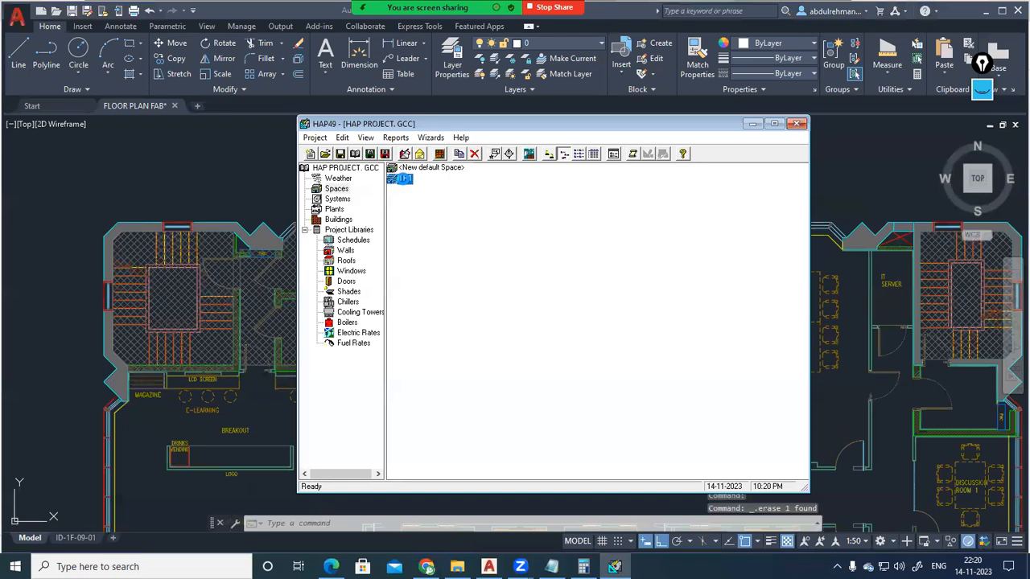
pyautogui.doubleClick(400, 179)
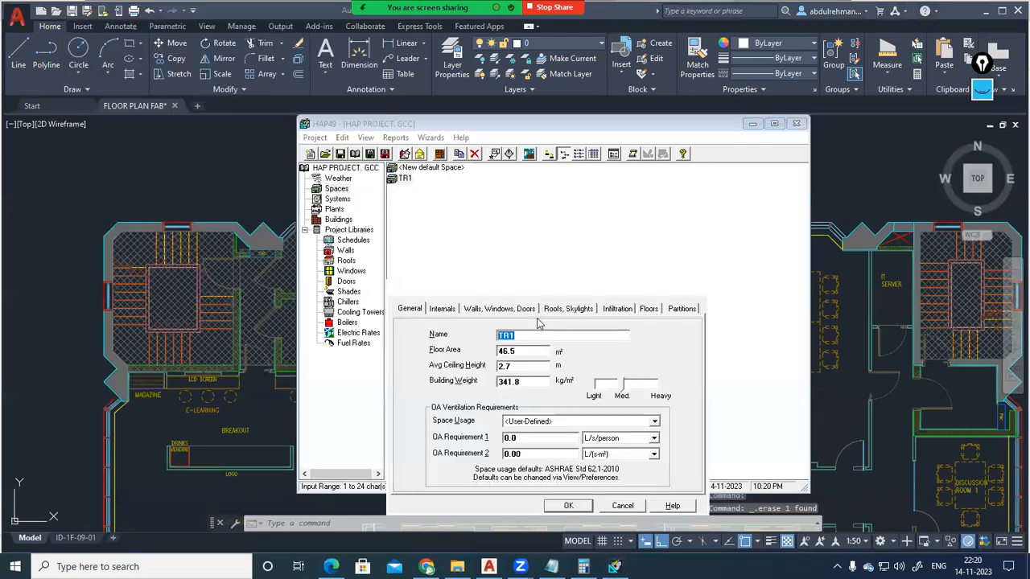
pyautogui.press('Tab')
pyautogui.write('77')
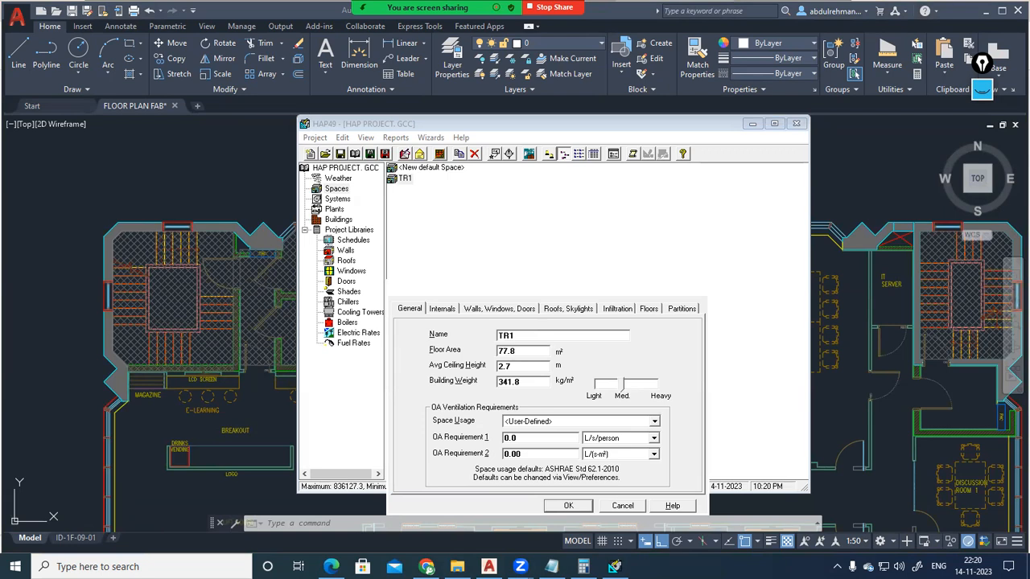
pyautogui.click(570, 506)
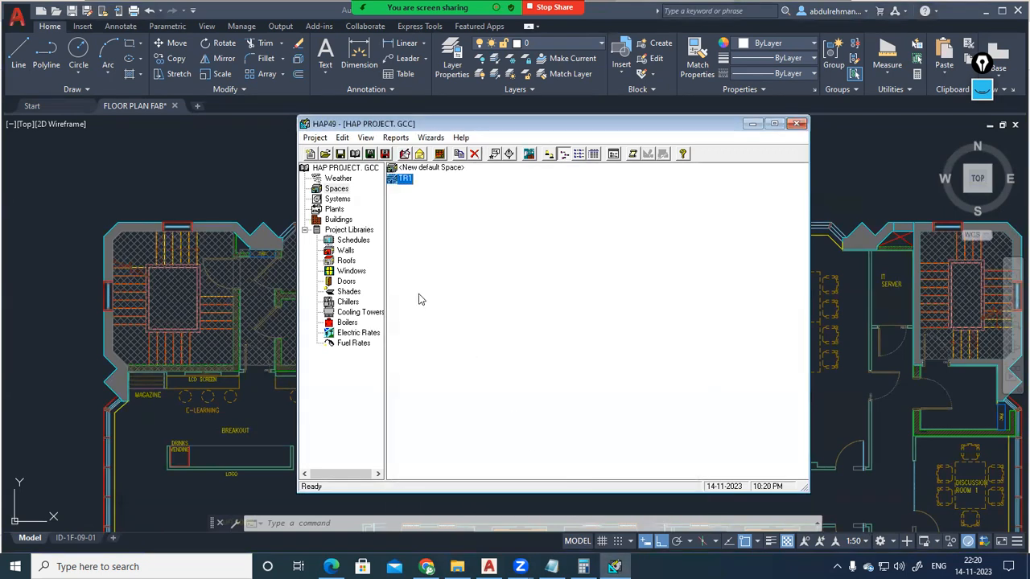
# Reopen the TR1 space properties and clear all old ink annotations from the screen.
pyautogui.doubleClick(403, 179)
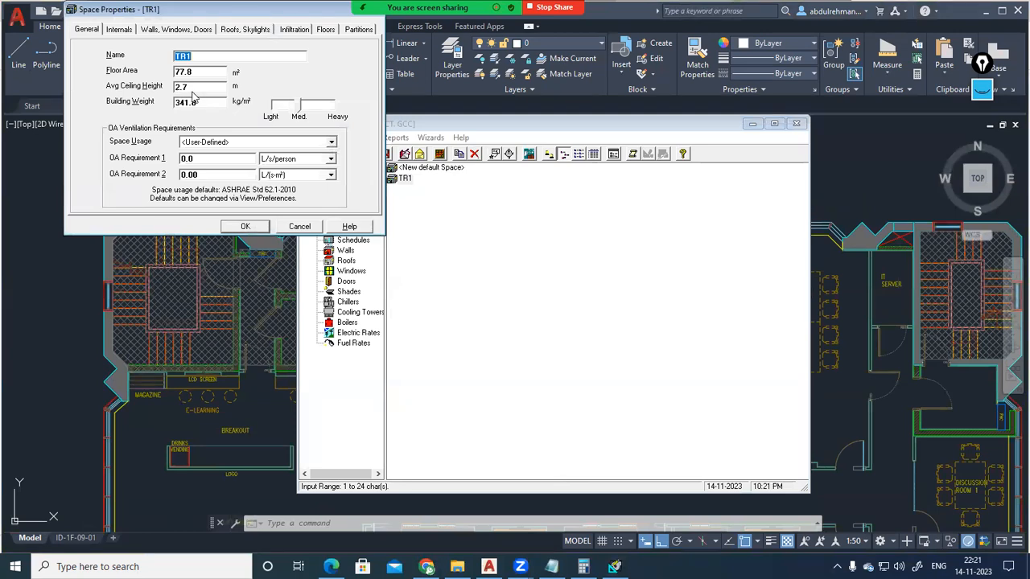
pyautogui.click(983, 91)
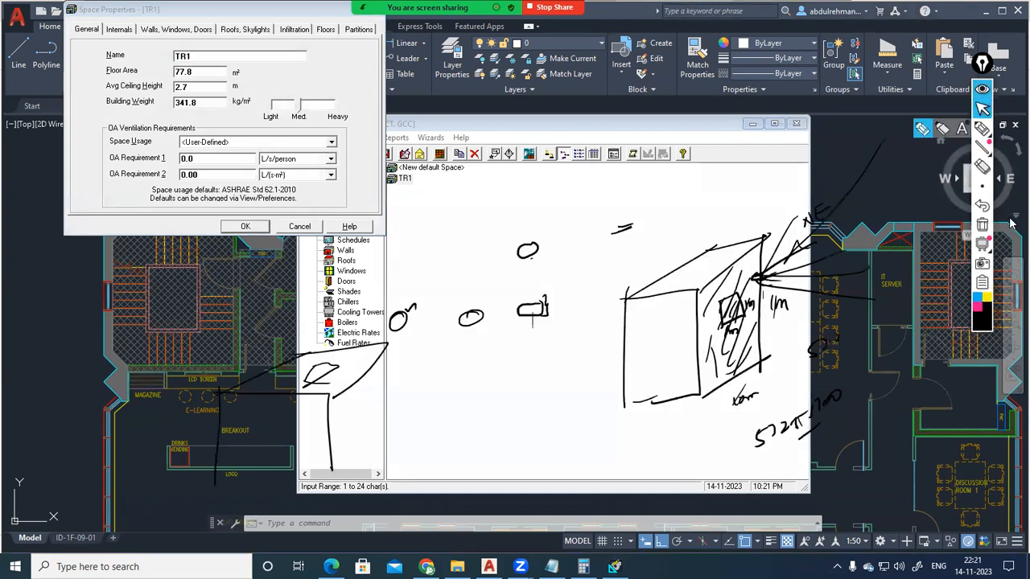
pyautogui.click(982, 226)
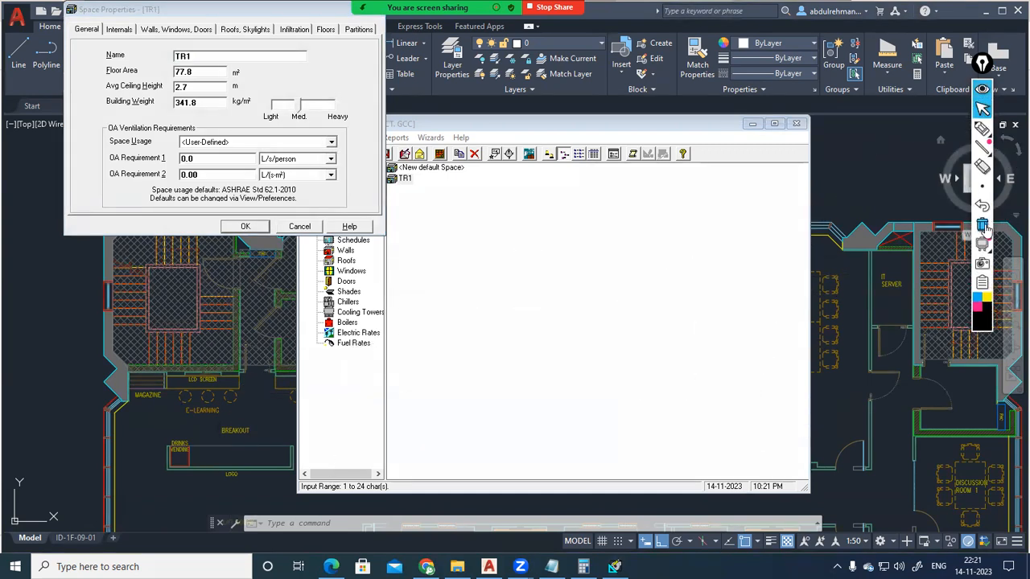
# Sketch a room section over the HAP window in black ink, with its floor line labelled "Finished Floor level" and its abbreviation.
pyautogui.click(982, 129)
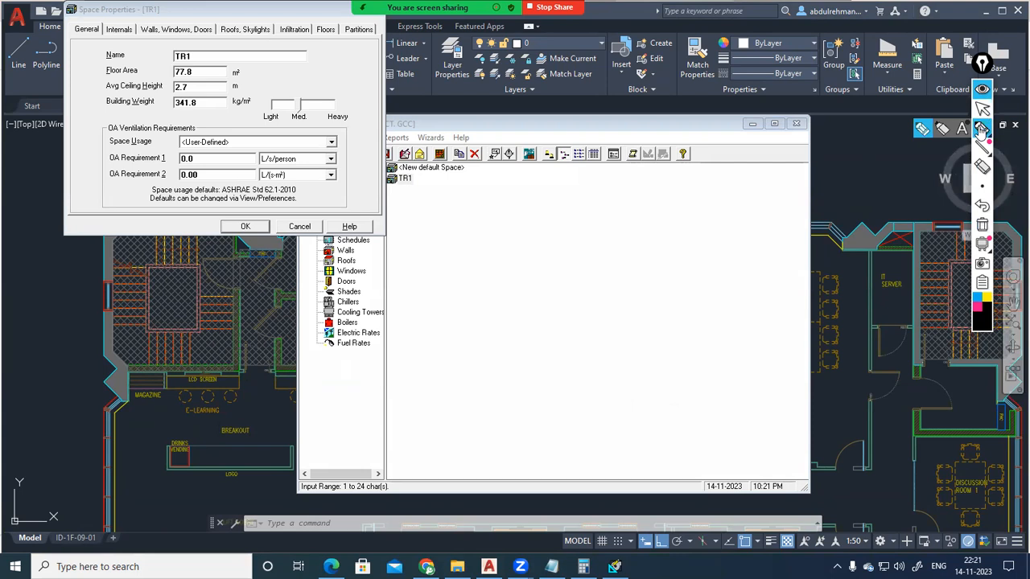
pyautogui.moveTo(452, 265)
pyautogui.mouseDown()
pyautogui.moveTo(451, 421)
pyautogui.moveTo(455, 257)
pyautogui.moveTo(650, 241)
pyautogui.moveTo(668, 396)
pyautogui.mouseUp()
pyautogui.moveTo(427, 427); pyautogui.dragTo(787, 391)
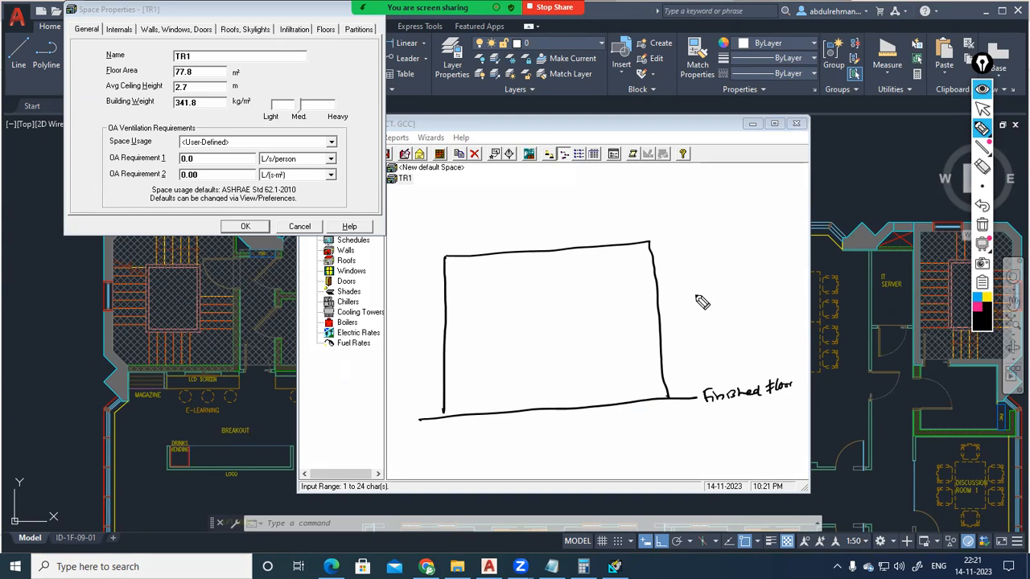
pyautogui.moveTo(770, 409)
pyautogui.mouseDown()
pyautogui.moveTo(789, 399)
pyautogui.moveTo(745, 429)
pyautogui.moveTo(773, 417)
pyautogui.mouseUp()
# Add a hatched slab above the section labelled TOS and BOS, with an arrow marking the height from floor to slab.
pyautogui.moveTo(449, 248)
pyautogui.mouseDown()
pyautogui.moveTo(640, 232)
pyautogui.moveTo(653, 244)
pyautogui.moveTo(458, 245)
pyautogui.moveTo(486, 243)
pyautogui.mouseUp()
pyautogui.moveTo(502, 251); pyautogui.dragTo(530, 240)
pyautogui.moveTo(546, 247); pyautogui.dragTo(600, 234)
pyautogui.moveTo(610, 242)
pyautogui.mouseDown()
pyautogui.moveTo(647, 230)
pyautogui.moveTo(674, 247)
pyautogui.moveTo(681, 238)
pyautogui.mouseUp()
pyautogui.moveTo(693, 235)
pyautogui.mouseDown()
pyautogui.moveTo(688, 244)
pyautogui.moveTo(660, 227)
pyautogui.mouseUp()
pyautogui.moveTo(662, 219); pyautogui.dragTo(672, 218)
pyautogui.moveTo(667, 218); pyautogui.dragTo(677, 228)
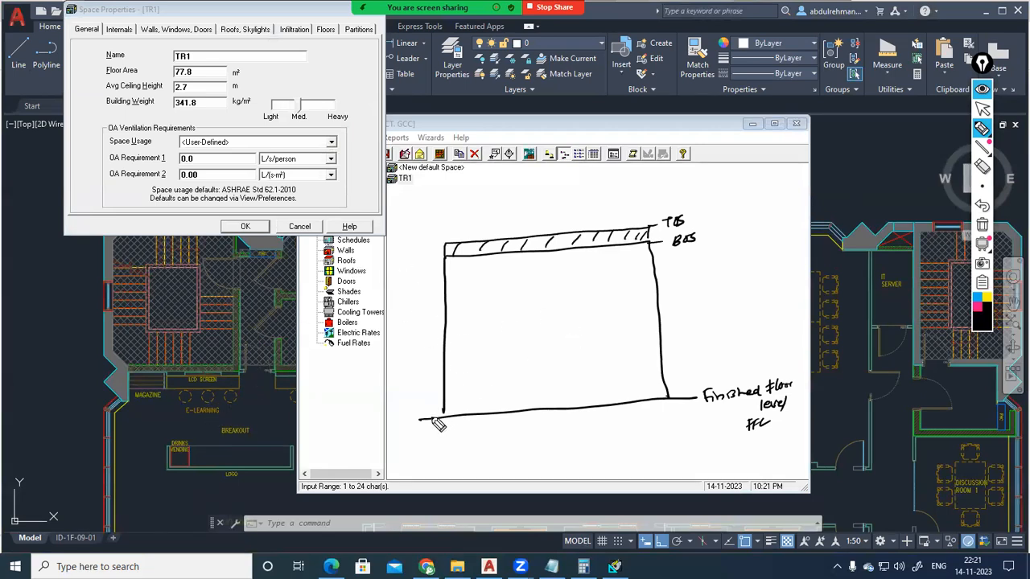
pyautogui.moveTo(408, 259)
pyautogui.mouseDown()
pyautogui.moveTo(428, 257)
pyautogui.moveTo(428, 415)
pyautogui.moveTo(427, 272)
pyautogui.mouseUp()
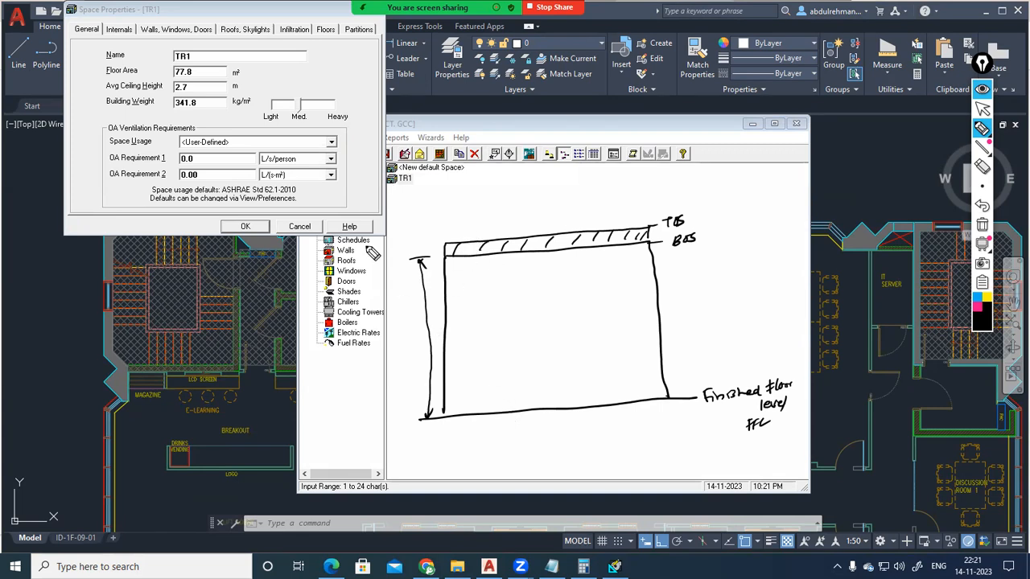
# Draw the false ceiling level with a 2.7 m height arrow below and a void arrow above, marking TR1's average ceiling height.
pyautogui.moveTo(124, 93); pyautogui.dragTo(142, 88)
pyautogui.click(569, 414)
pyautogui.moveTo(447, 319)
pyautogui.mouseDown()
pyautogui.moveTo(685, 306)
pyautogui.moveTo(802, 278)
pyautogui.moveTo(473, 330)
pyautogui.moveTo(474, 412)
pyautogui.moveTo(491, 374)
pyautogui.moveTo(515, 382)
pyautogui.mouseUp()
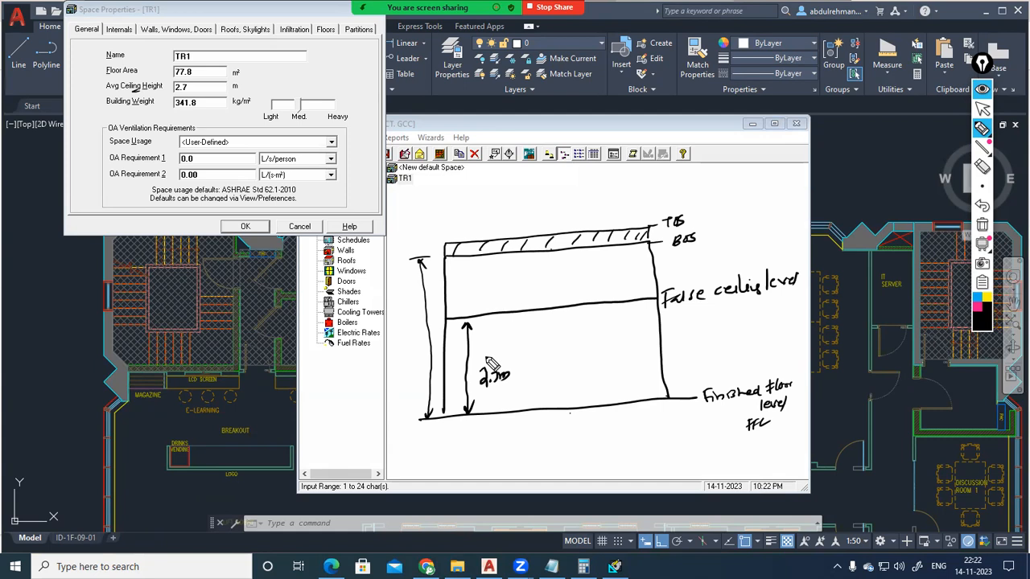
pyautogui.moveTo(465, 257); pyautogui.dragTo(465, 298)
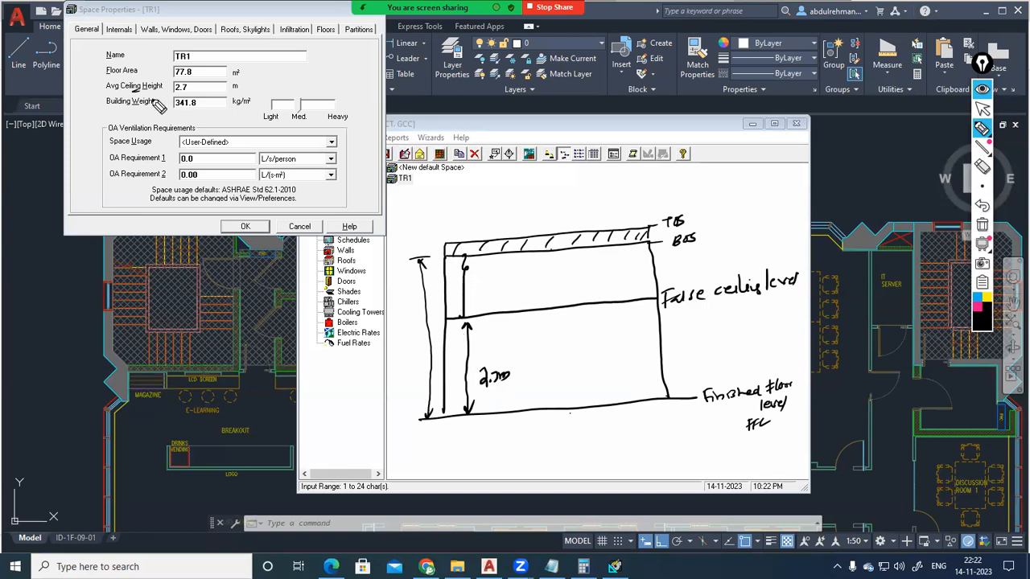
pyautogui.moveTo(192, 91)
pyautogui.mouseDown()
pyautogui.moveTo(173, 95)
pyautogui.moveTo(194, 89)
pyautogui.moveTo(187, 81)
pyautogui.mouseUp()
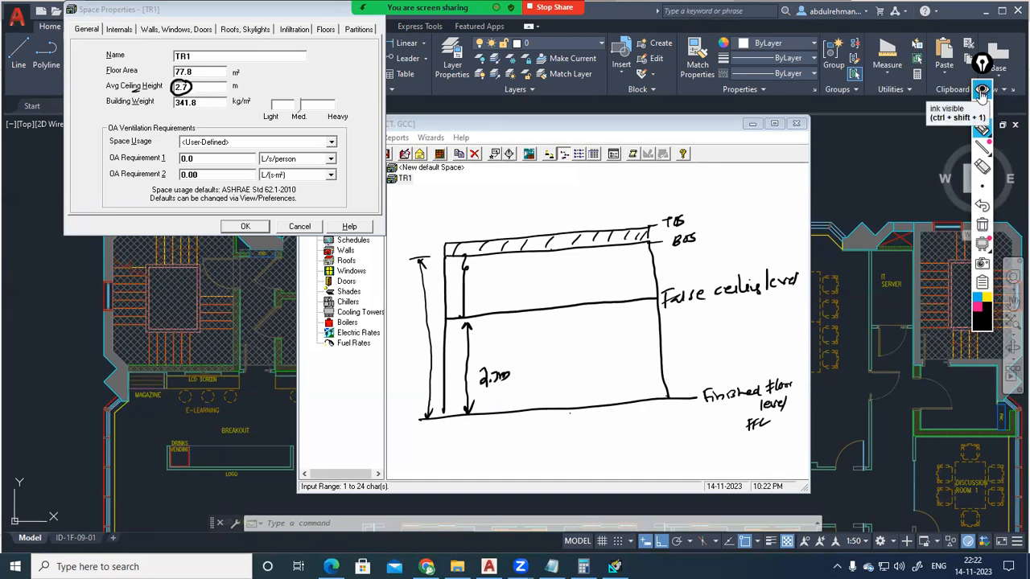
# Hide the ink annotations, view TR1's infiltration settings, and return to its general properties.
pyautogui.click(982, 92)
pyautogui.click(295, 30)
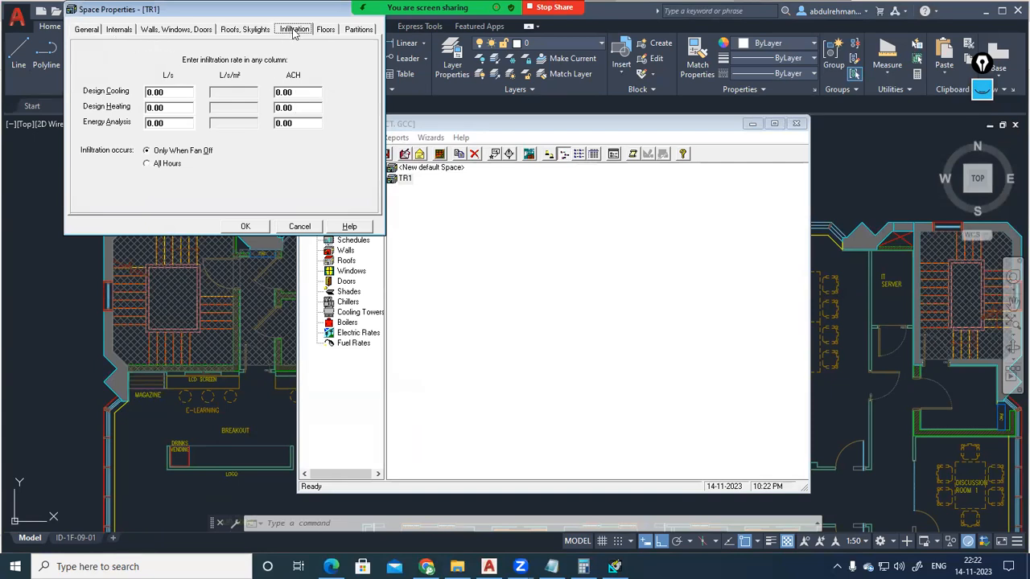
pyautogui.click(86, 30)
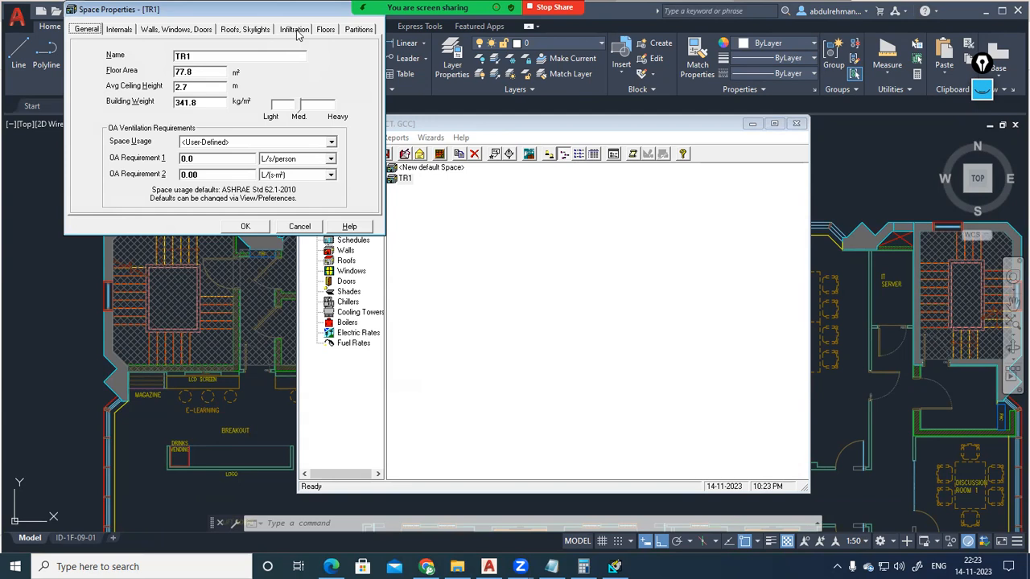
# Show the ink again, circle "Avg" in the ceiling height label, and sketch a small room section with a stepped ceiling.
pyautogui.click(982, 90)
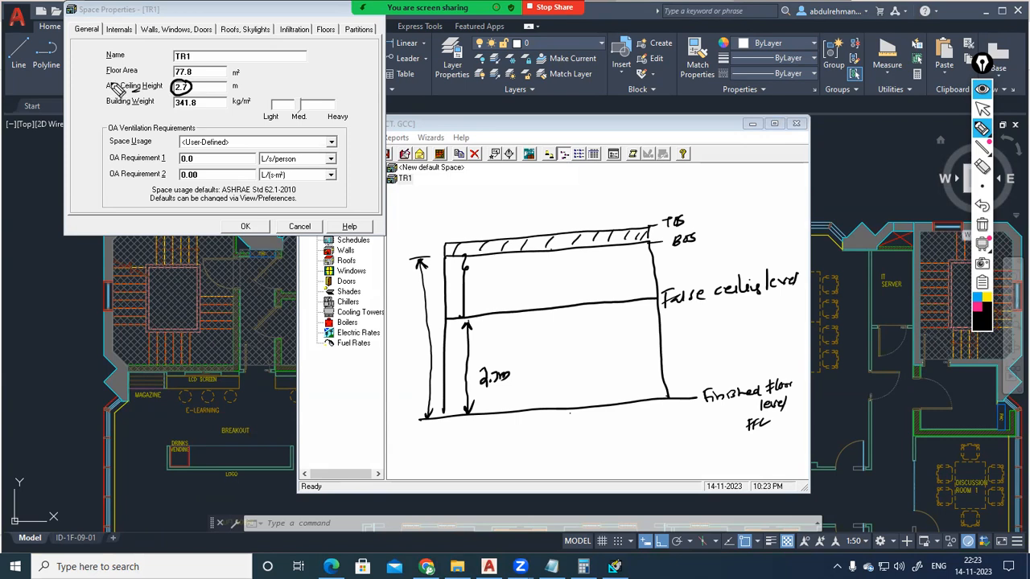
pyautogui.moveTo(116, 84)
pyautogui.mouseDown()
pyautogui.moveTo(105, 94)
pyautogui.moveTo(119, 80)
pyautogui.mouseUp()
pyautogui.moveTo(483, 131)
pyautogui.mouseDown()
pyautogui.moveTo(479, 214)
pyautogui.moveTo(593, 130)
pyautogui.moveTo(591, 202)
pyautogui.mouseUp()
pyautogui.moveTo(459, 212); pyautogui.dragTo(592, 204)
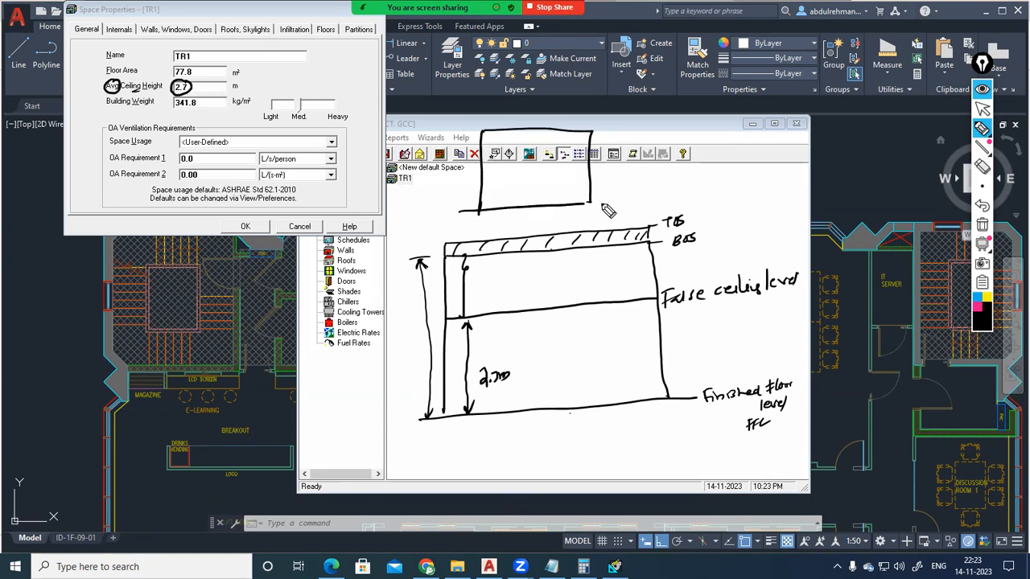
pyautogui.moveTo(482, 165)
pyautogui.mouseDown()
pyautogui.moveTo(552, 147)
pyautogui.moveTo(565, 164)
pyautogui.moveTo(590, 163)
pyautogui.mouseUp()
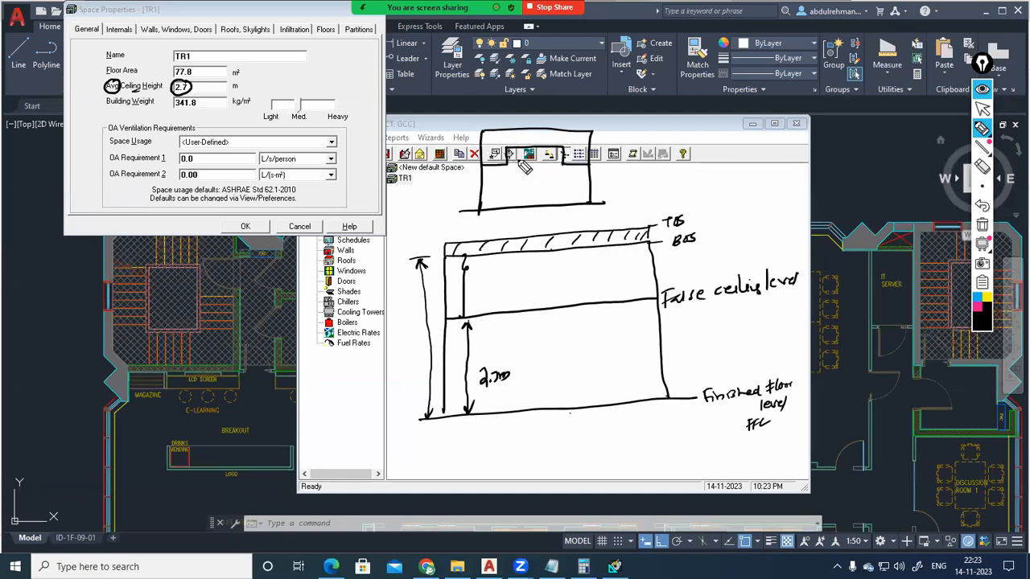
# Mark the three ceiling heights of the small section with arrows labelled H1, H2 and H3.
pyautogui.moveTo(490, 169)
pyautogui.mouseDown()
pyautogui.moveTo(494, 211)
pyautogui.moveTo(507, 193)
pyautogui.mouseUp()
pyautogui.moveTo(530, 148)
pyautogui.mouseDown()
pyautogui.moveTo(528, 204)
pyautogui.moveTo(542, 183)
pyautogui.mouseUp()
pyautogui.moveTo(547, 179); pyautogui.dragTo(548, 187)
pyautogui.moveTo(507, 146)
pyautogui.mouseDown()
pyautogui.moveTo(542, 132)
pyautogui.moveTo(565, 148)
pyautogui.moveTo(529, 152)
pyautogui.moveTo(530, 137)
pyautogui.mouseUp()
pyautogui.moveTo(545, 180)
pyautogui.mouseDown()
pyautogui.moveTo(572, 204)
pyautogui.moveTo(573, 169)
pyautogui.mouseUp()
pyautogui.moveTo(575, 178); pyautogui.dragTo(574, 187)
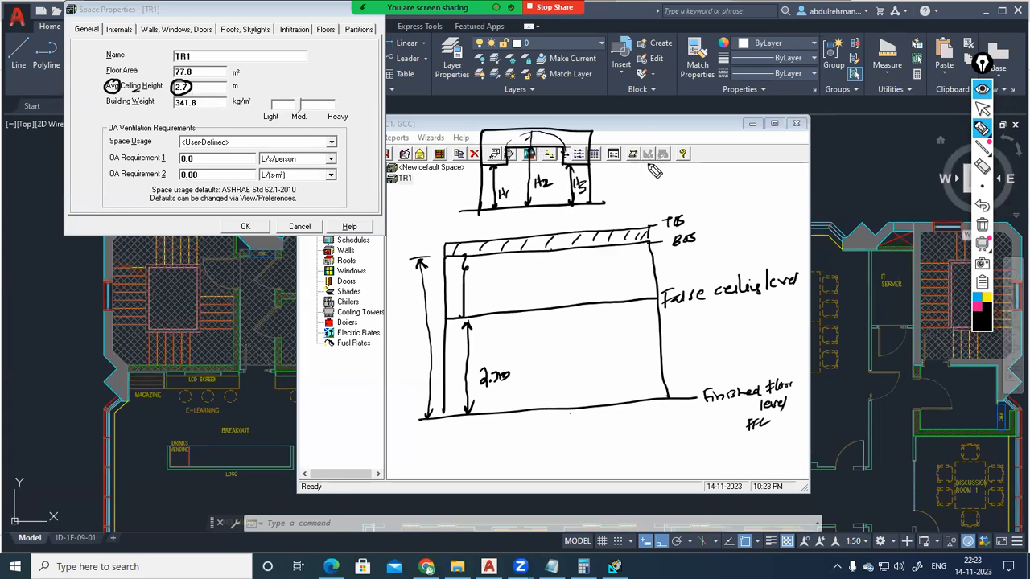
# Write and circle the average height formula (H1 + H2 + H3) / 3, and tick TR1's 2.7 m ceiling height.
pyautogui.moveTo(633, 161); pyautogui.dragTo(632, 173)
pyautogui.moveTo(641, 162); pyautogui.dragTo(642, 168)
pyautogui.moveTo(646, 163); pyautogui.dragTo(645, 173)
pyautogui.moveTo(647, 168)
pyautogui.mouseDown()
pyautogui.moveTo(713, 148)
pyautogui.moveTo(620, 193)
pyautogui.mouseUp()
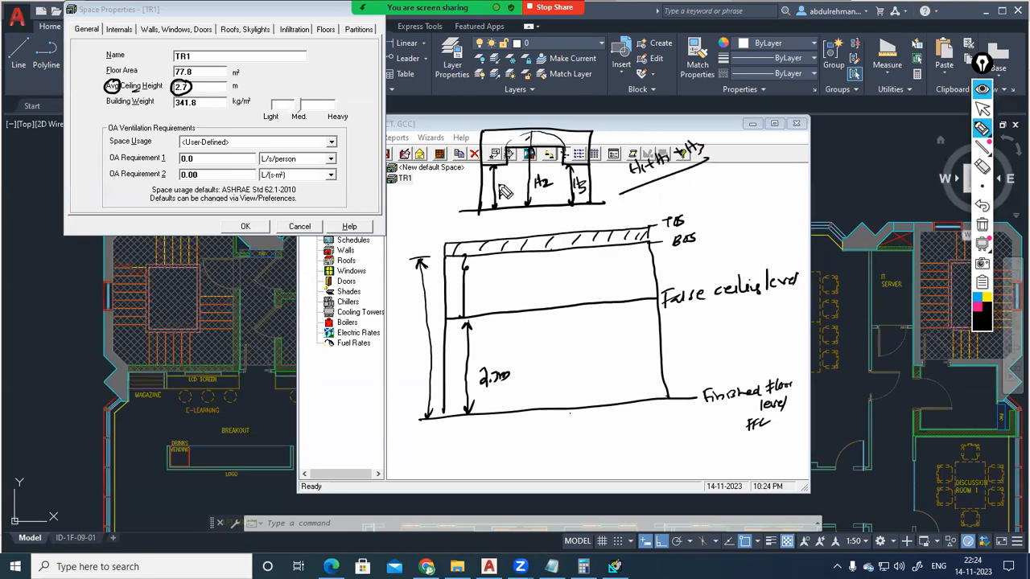
pyautogui.click(694, 188)
pyautogui.moveTo(652, 143)
pyautogui.mouseDown()
pyautogui.moveTo(706, 196)
pyautogui.moveTo(684, 149)
pyautogui.mouseUp()
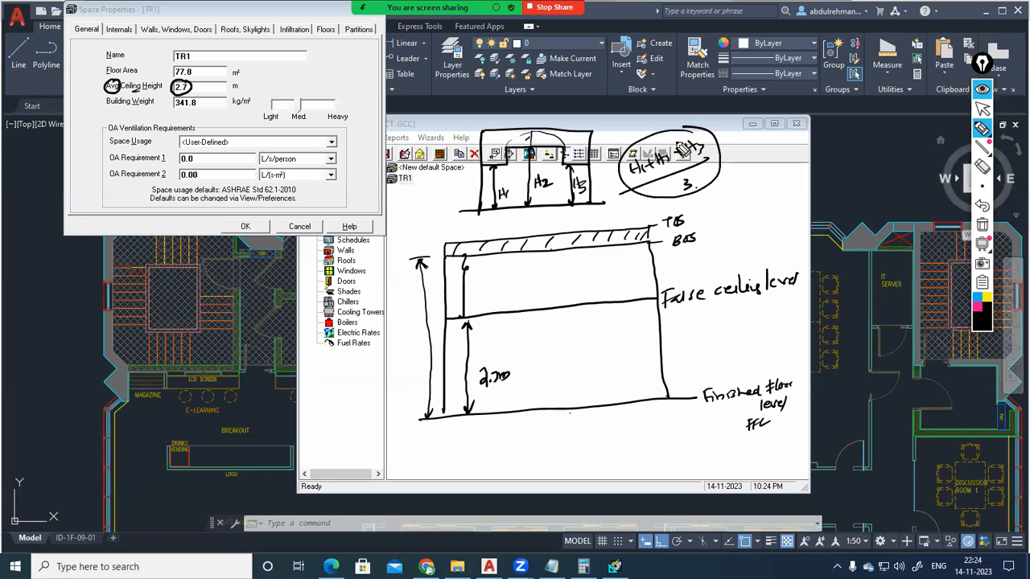
pyautogui.moveTo(193, 86); pyautogui.dragTo(208, 83)
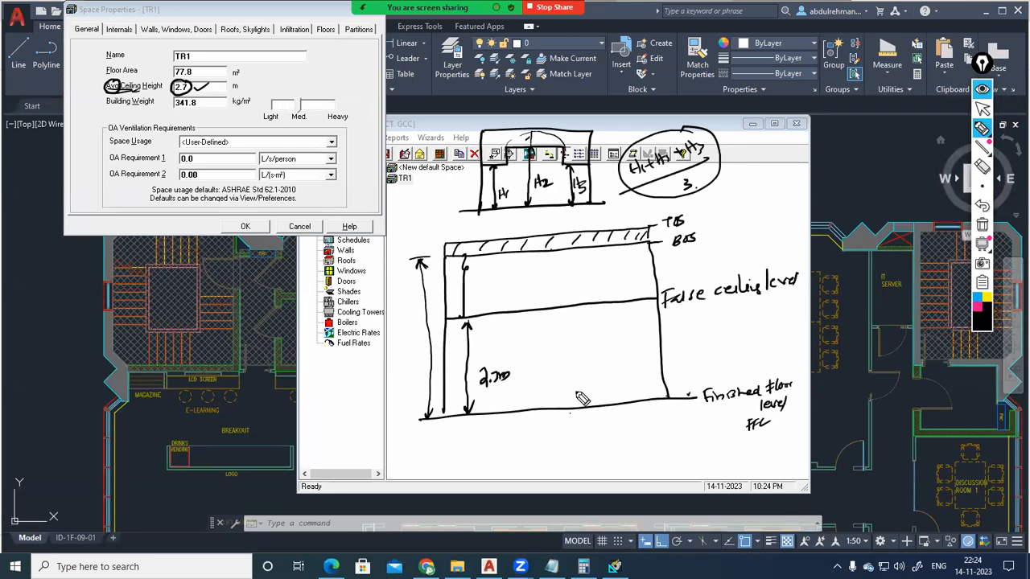
# Annotate the large section with the 3.9 m floor-to-slab height and the 1.2 m void above the false ceiling, underlining the heights.
pyautogui.moveTo(636, 254); pyautogui.dragTo(612, 400)
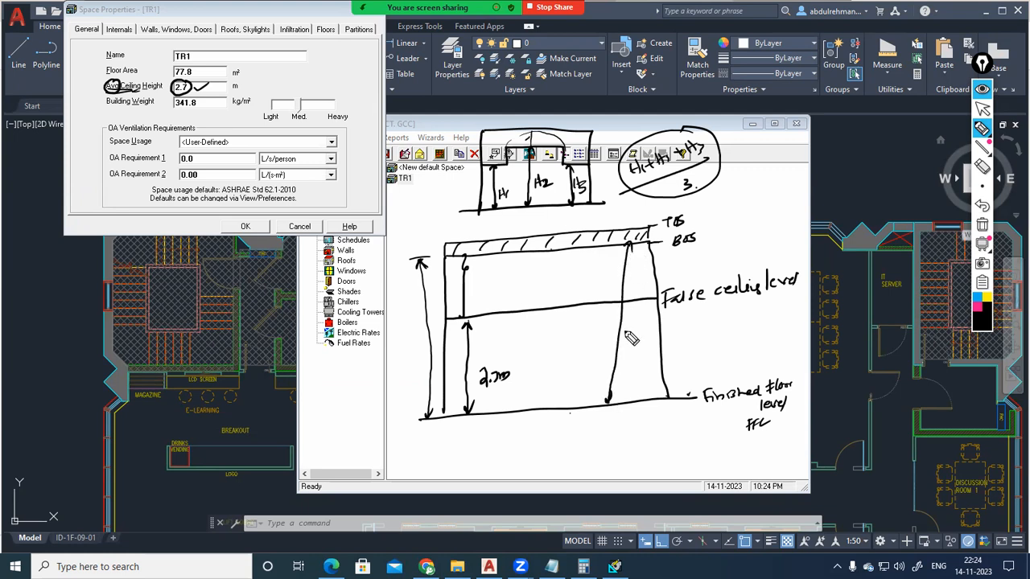
pyautogui.moveTo(635, 346)
pyautogui.mouseDown()
pyautogui.moveTo(648, 341)
pyautogui.moveTo(628, 368)
pyautogui.mouseUp()
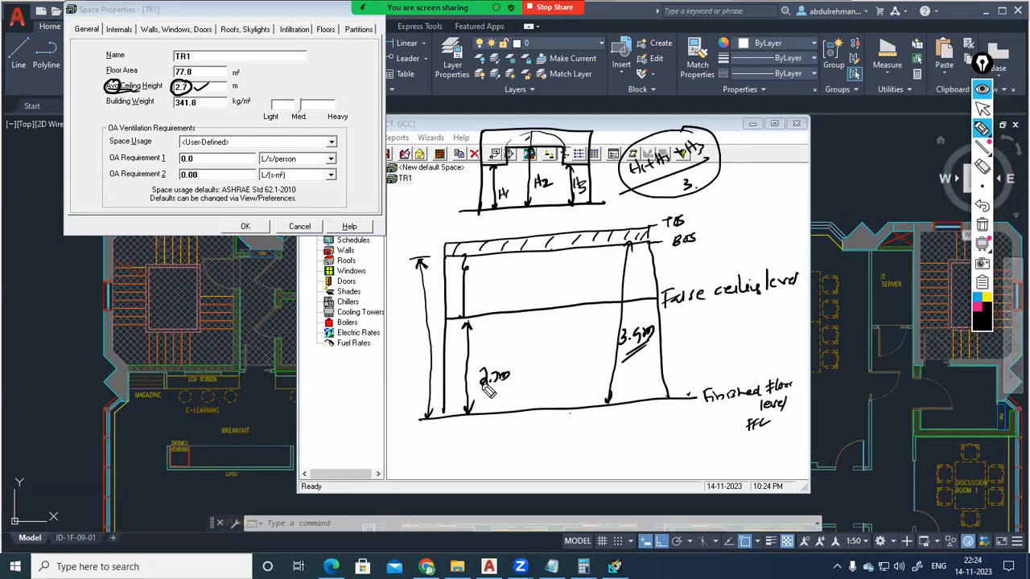
pyautogui.moveTo(493, 386)
pyautogui.mouseDown()
pyautogui.moveTo(511, 377)
pyautogui.moveTo(513, 385)
pyautogui.mouseUp()
pyautogui.moveTo(547, 254); pyautogui.dragTo(546, 304)
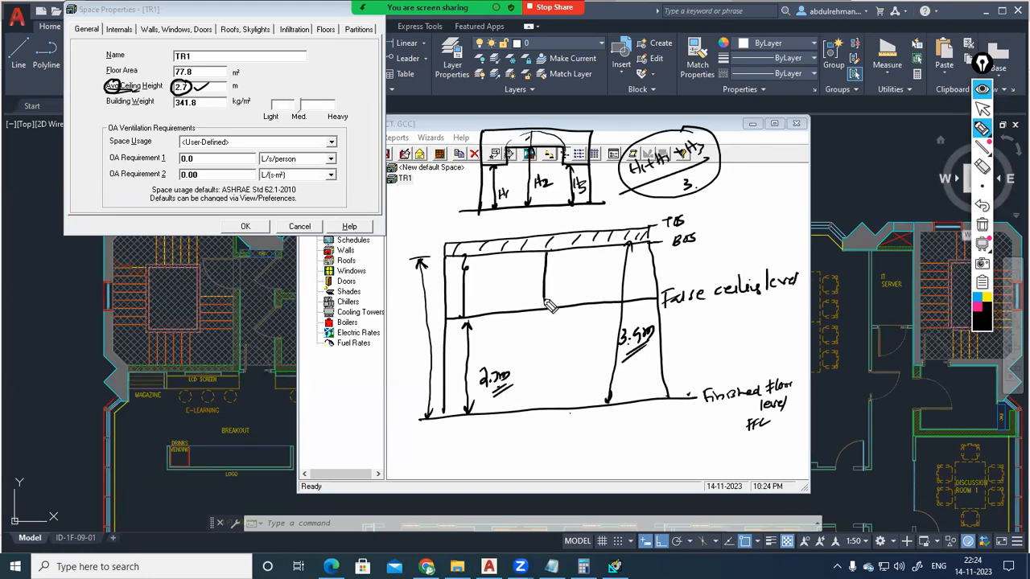
pyautogui.moveTo(542, 256)
pyautogui.mouseDown()
pyautogui.moveTo(556, 282)
pyautogui.moveTo(589, 275)
pyautogui.mouseUp()
pyautogui.click(561, 280)
pyautogui.moveTo(565, 288); pyautogui.dragTo(585, 278)
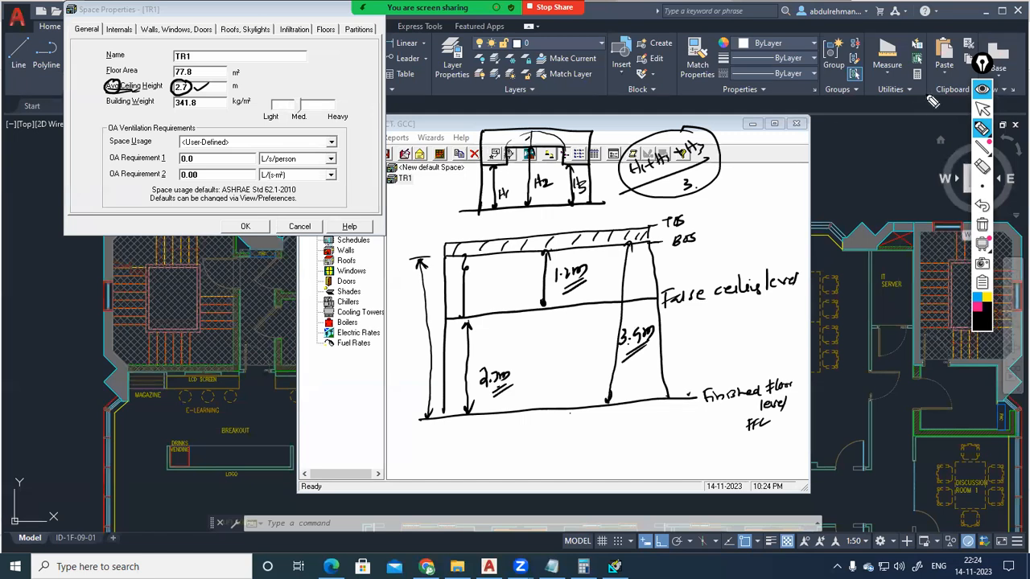
# Hide the ink and view the FAB - RCP PDF from the FAB CAD 13 folder in File Explorer.
pyautogui.click(978, 91)
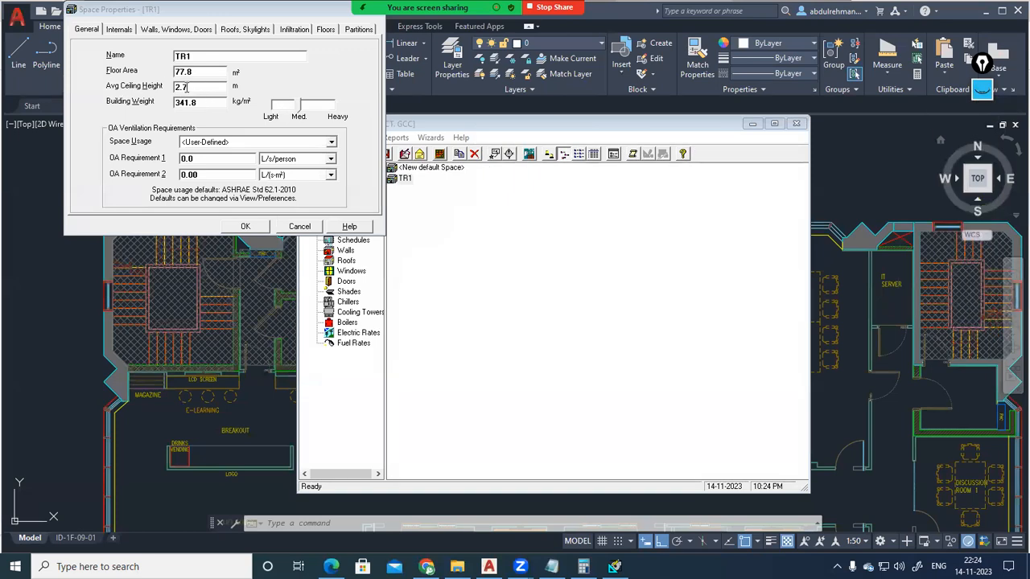
pyautogui.click(49, 367)
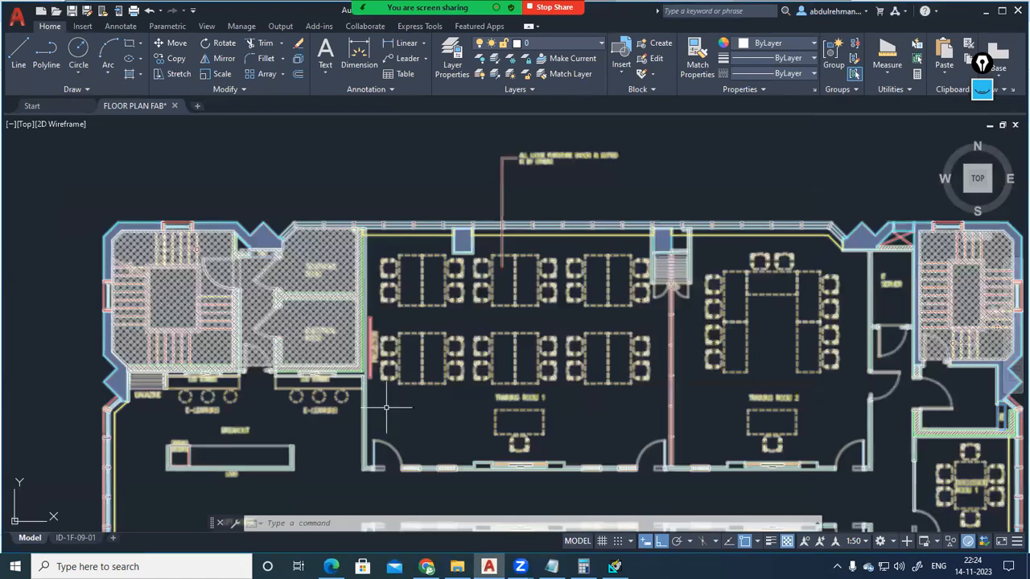
pyautogui.click(331, 567)
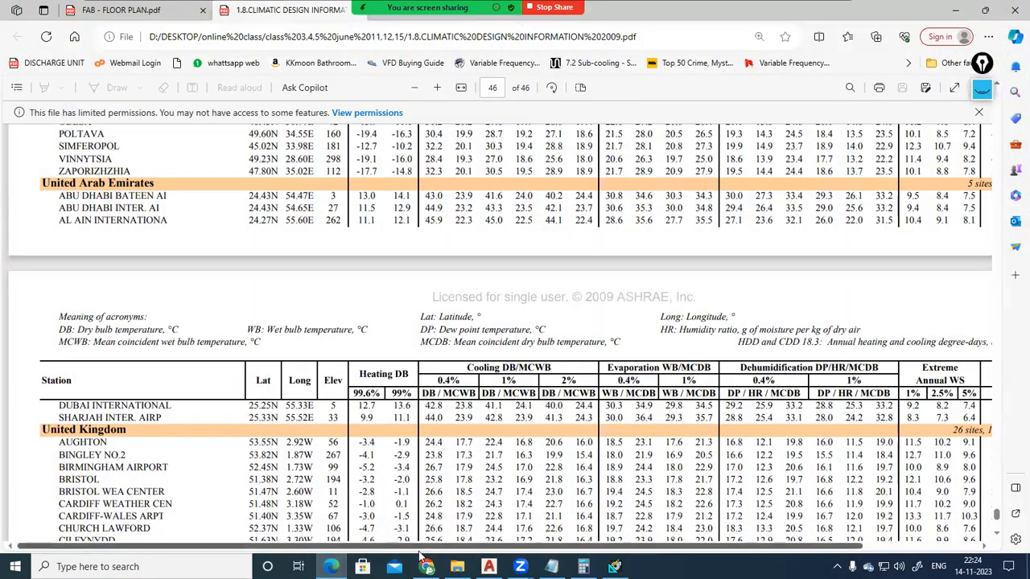
pyautogui.click(458, 567)
pyautogui.click(150, 158)
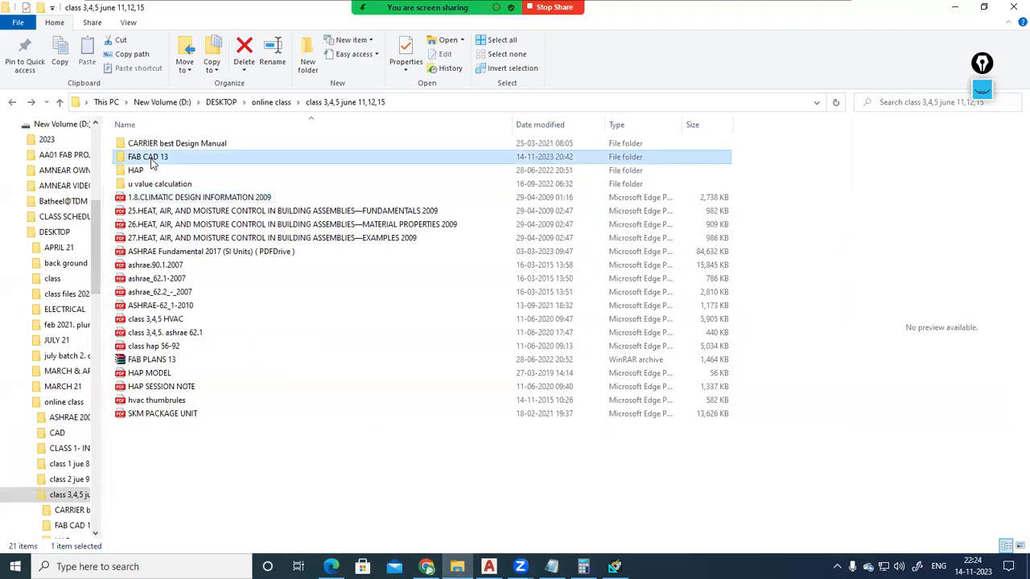
pyautogui.doubleClick(151, 160)
pyautogui.doubleClick(149, 159)
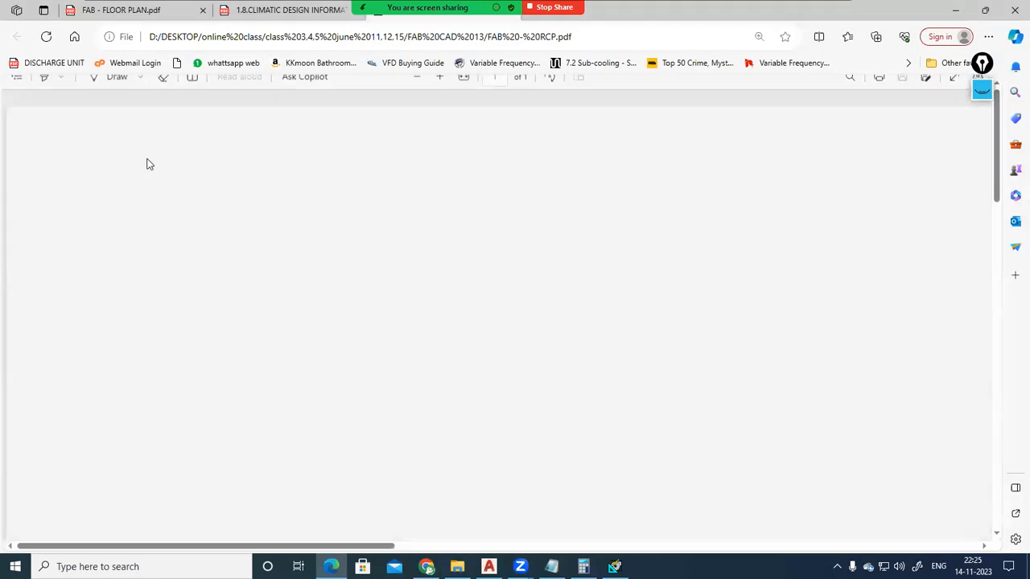
pyautogui.click(956, 11)
# Open the RCP FAB drawing, ignoring unresolved reference files, and examine the ceiling layout of the training rooms.
pyautogui.click(155, 186)
pyautogui.click(150, 187)
pyautogui.press('Return')
pyautogui.doubleClick(145, 184)
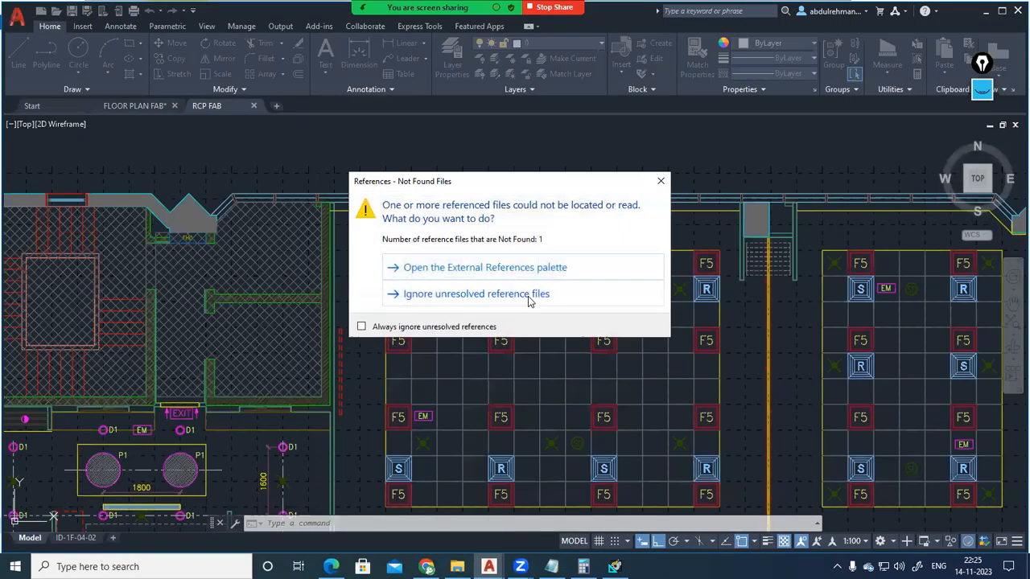
pyautogui.click(457, 293)
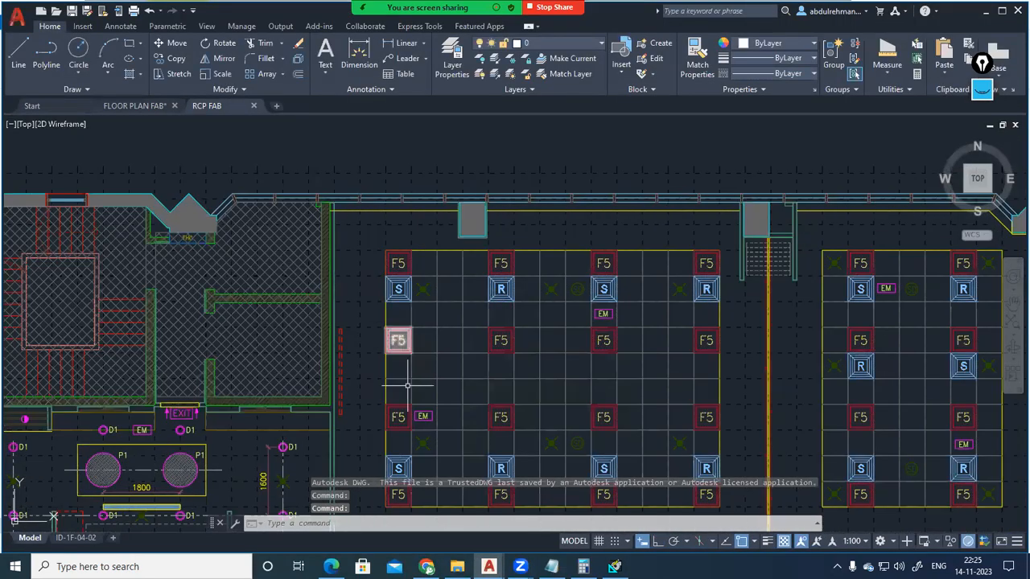
pyautogui.scroll(-4, 556, 361)
pyautogui.scroll(5, 556, 361)
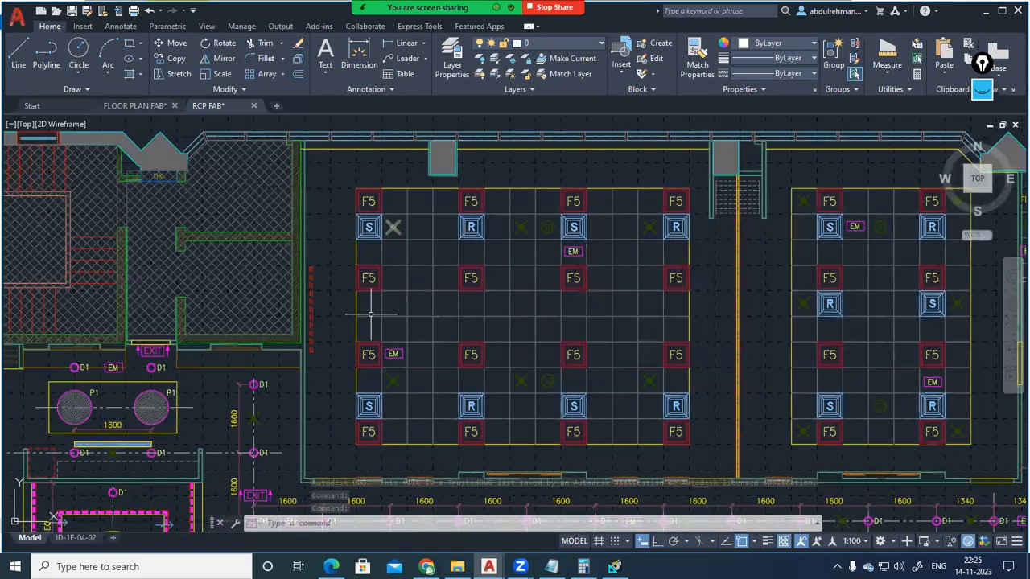
pyautogui.click(980, 11)
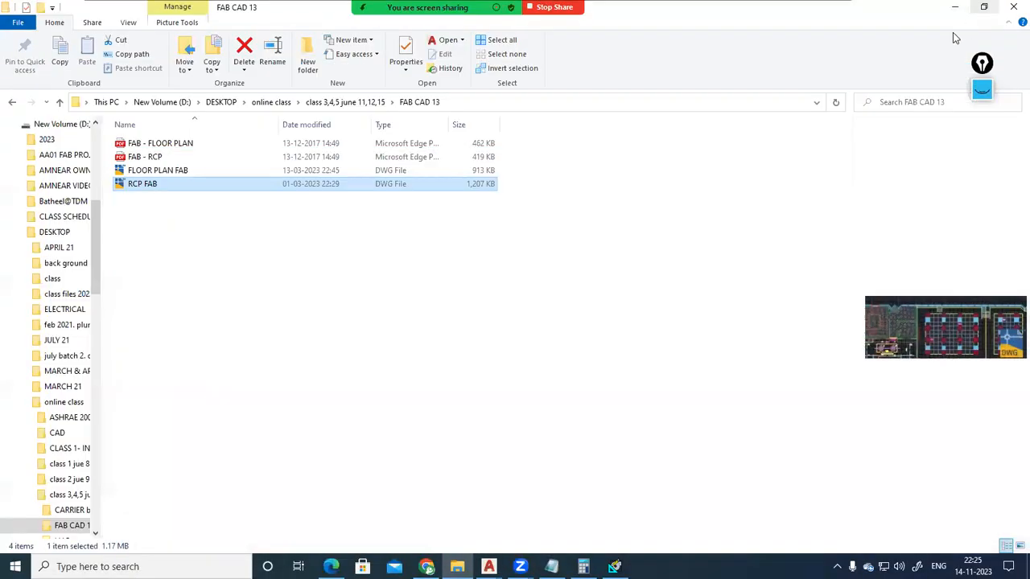
# Switch back to HAP, reposition the TR1 space properties window, and set the building weight to Heavy, 634.7 kg/m².
pyautogui.click(613, 567)
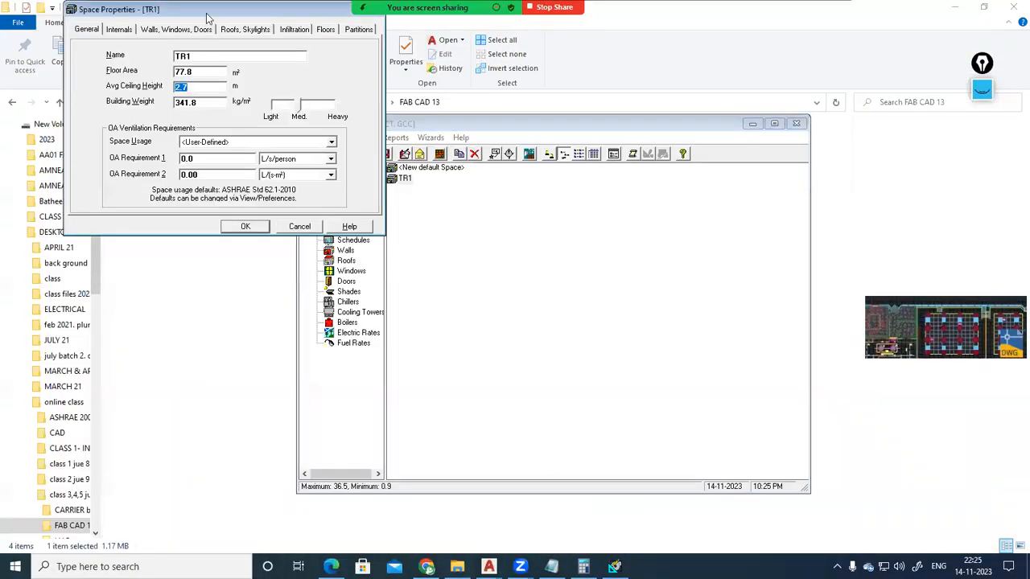
pyautogui.moveTo(207, 18); pyautogui.dragTo(557, 153)
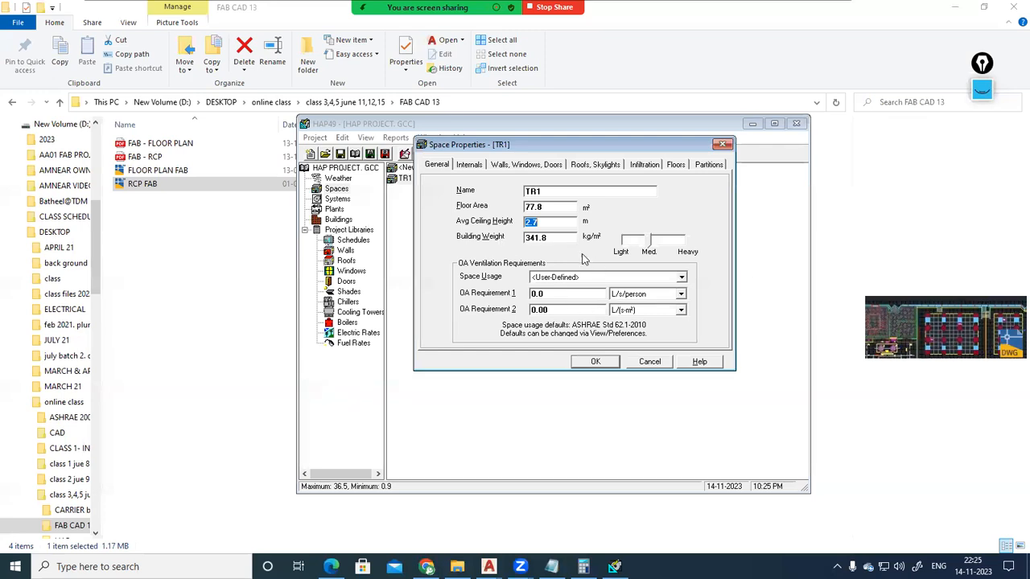
pyautogui.moveTo(650, 243); pyautogui.dragTo(686, 244)
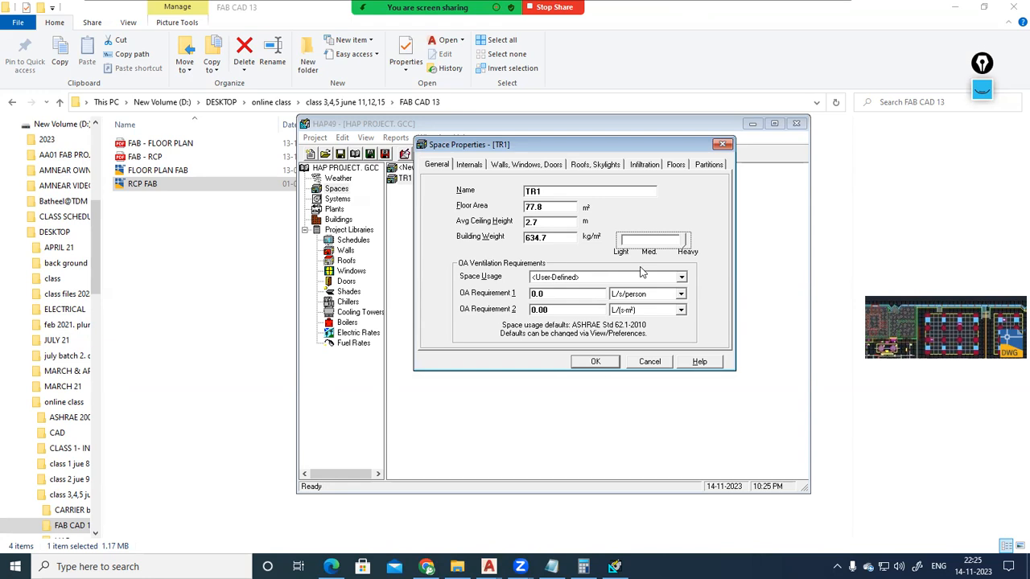
# Show the annotation tools, clear the old ink, and circle the kg/m² unit of the building weight.
pyautogui.click(982, 90)
pyautogui.click(982, 226)
pyautogui.moveTo(597, 232)
pyautogui.mouseDown()
pyautogui.moveTo(576, 245)
pyautogui.moveTo(602, 226)
pyautogui.mouseUp()
# Sketch a box-shaped building labelled 10 m by 10 m and write its floor area as 100 m².
pyautogui.moveTo(624, 290)
pyautogui.mouseDown()
pyautogui.moveTo(614, 475)
pyautogui.moveTo(734, 299)
pyautogui.moveTo(719, 414)
pyautogui.moveTo(643, 477)
pyautogui.moveTo(613, 473)
pyautogui.mouseUp()
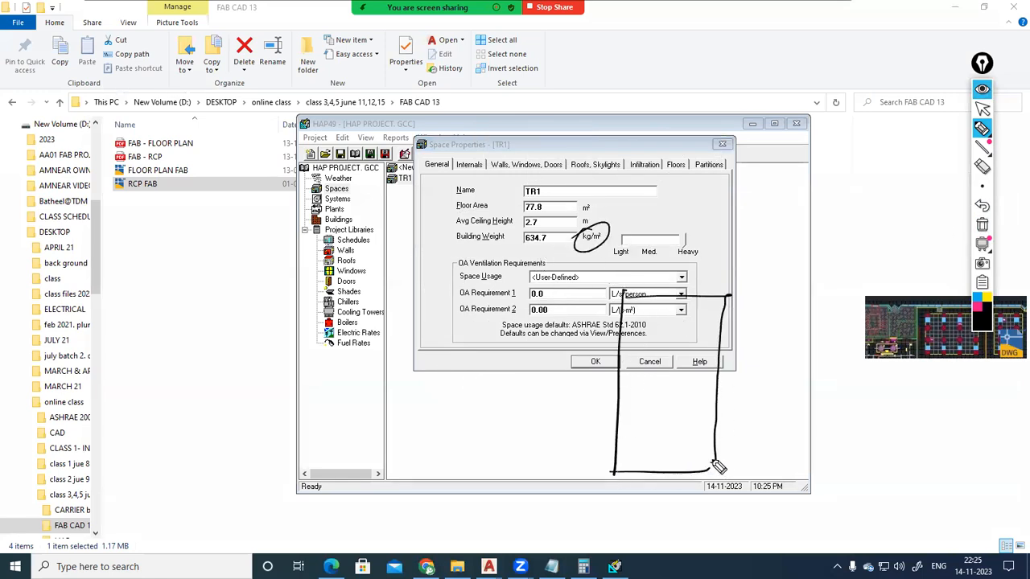
pyautogui.moveTo(625, 294); pyautogui.dragTo(708, 268)
pyautogui.moveTo(726, 298)
pyautogui.mouseDown()
pyautogui.moveTo(771, 270)
pyautogui.moveTo(758, 423)
pyautogui.moveTo(715, 470)
pyautogui.mouseUp()
pyautogui.moveTo(660, 487); pyautogui.dragTo(691, 494)
pyautogui.moveTo(751, 468); pyautogui.dragTo(775, 464)
pyautogui.moveTo(830, 444)
pyautogui.mouseDown()
pyautogui.moveTo(844, 454)
pyautogui.moveTo(871, 449)
pyautogui.moveTo(886, 432)
pyautogui.mouseUp()
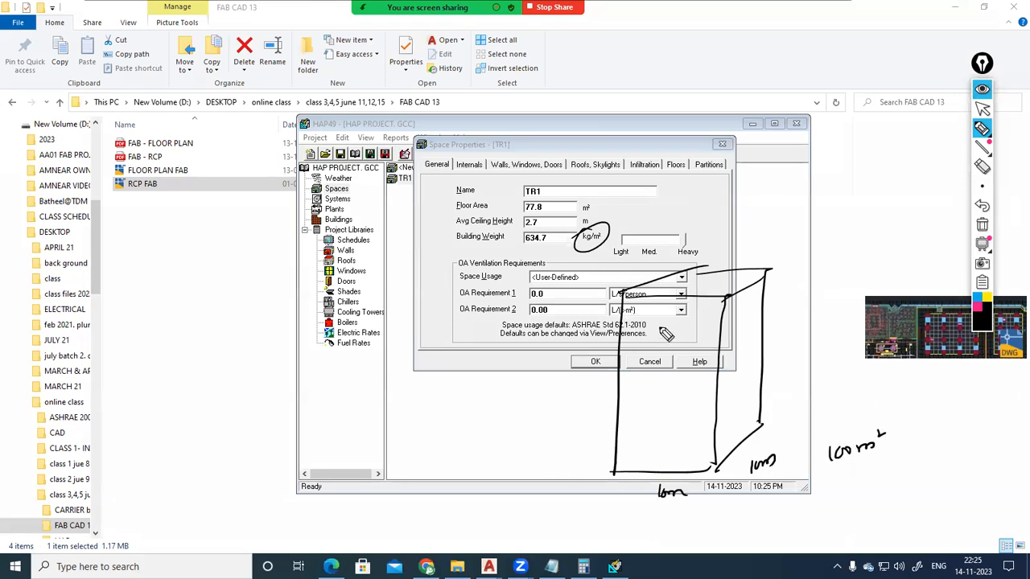
# Write the building weight calculation 20000 kg / 100 m² = 200 kg/m² beside the box and underline the result.
pyautogui.moveTo(771, 240)
pyautogui.mouseDown()
pyautogui.moveTo(777, 251)
pyautogui.moveTo(827, 247)
pyautogui.mouseUp()
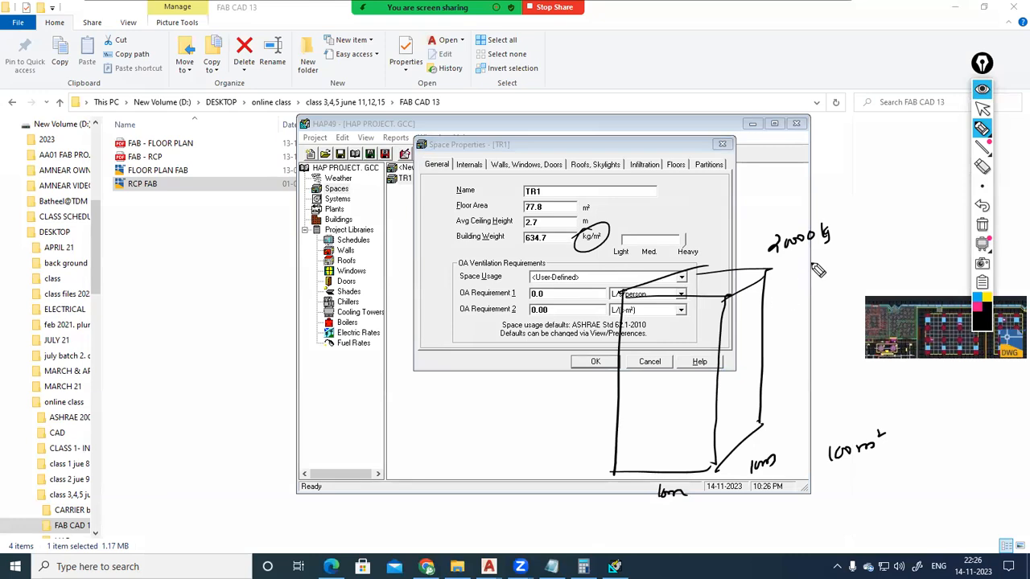
pyautogui.moveTo(763, 272); pyautogui.dragTo(854, 235)
pyautogui.moveTo(793, 276)
pyautogui.mouseDown()
pyautogui.moveTo(805, 288)
pyautogui.moveTo(842, 275)
pyautogui.mouseUp()
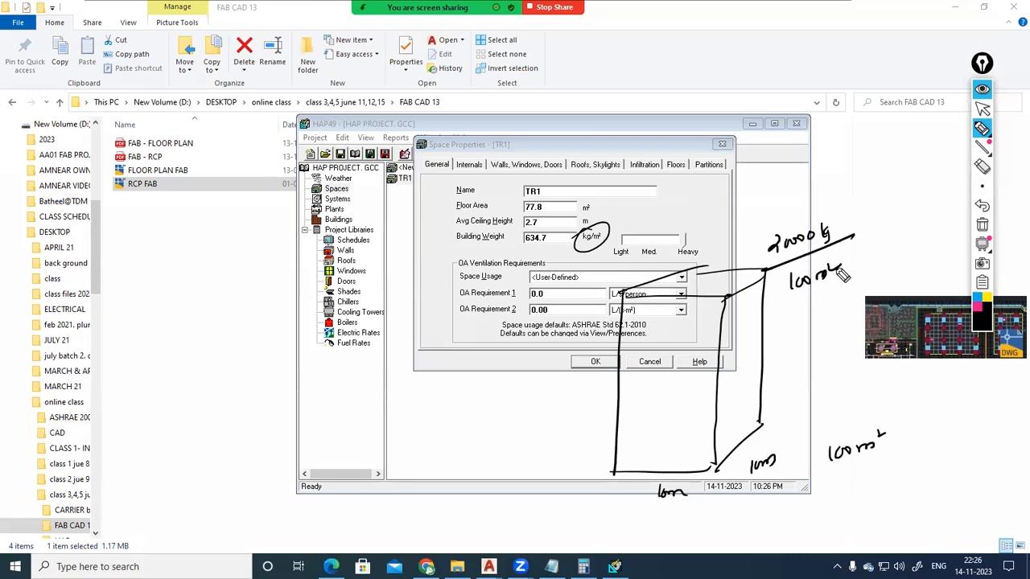
pyautogui.moveTo(773, 346)
pyautogui.mouseDown()
pyautogui.moveTo(863, 328)
pyautogui.moveTo(829, 358)
pyautogui.mouseUp()
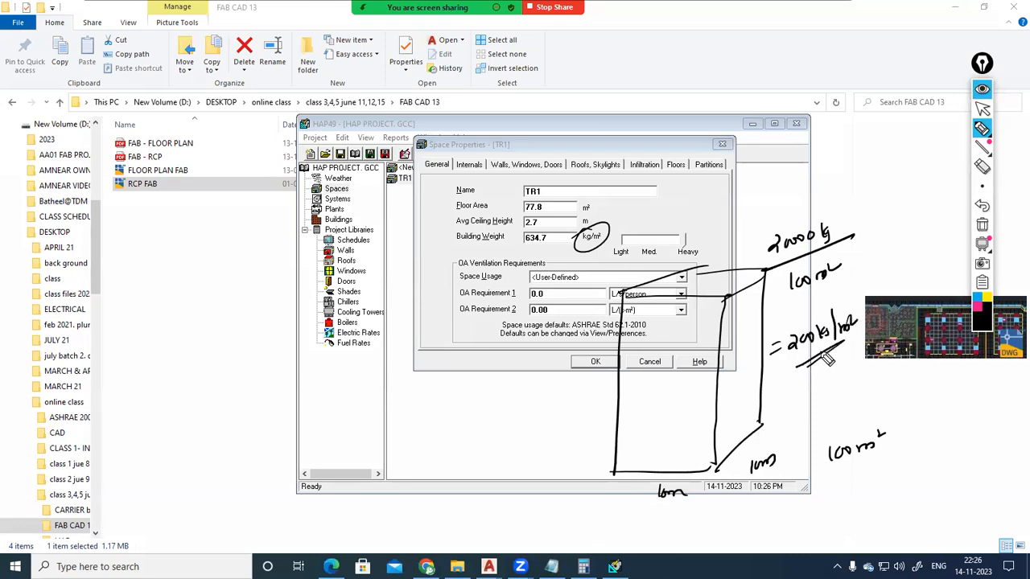
pyautogui.moveTo(614, 459); pyautogui.dragTo(644, 473)
pyautogui.moveTo(625, 465); pyautogui.dragTo(632, 465)
pyautogui.moveTo(584, 247); pyautogui.dragTo(593, 247)
# Hide the ink and set TR1's building weight to 341.8 kg/m².
pyautogui.click(980, 88)
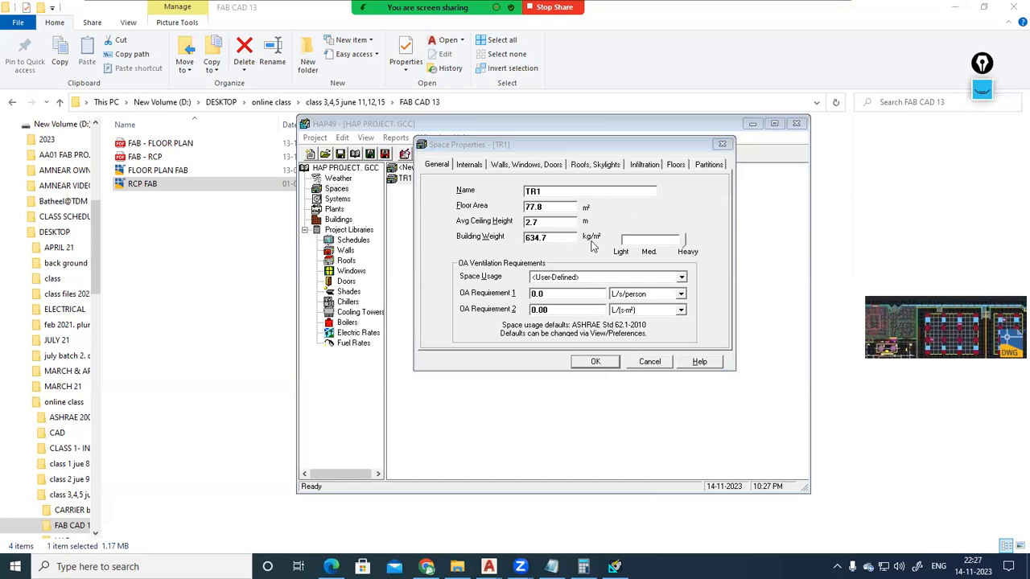
pyautogui.doubleClick(551, 237)
pyautogui.write('341.8')
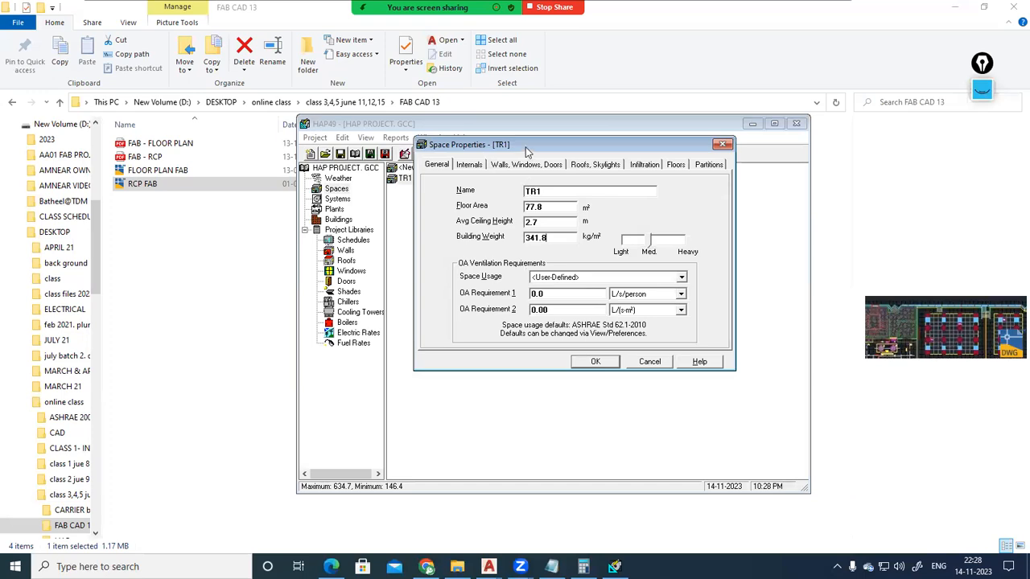
# Move the space properties window aside, clear the ink, and write load items 1 to 3: walls, roof and floor.
pyautogui.moveTo(525, 149); pyautogui.dragTo(115, 80)
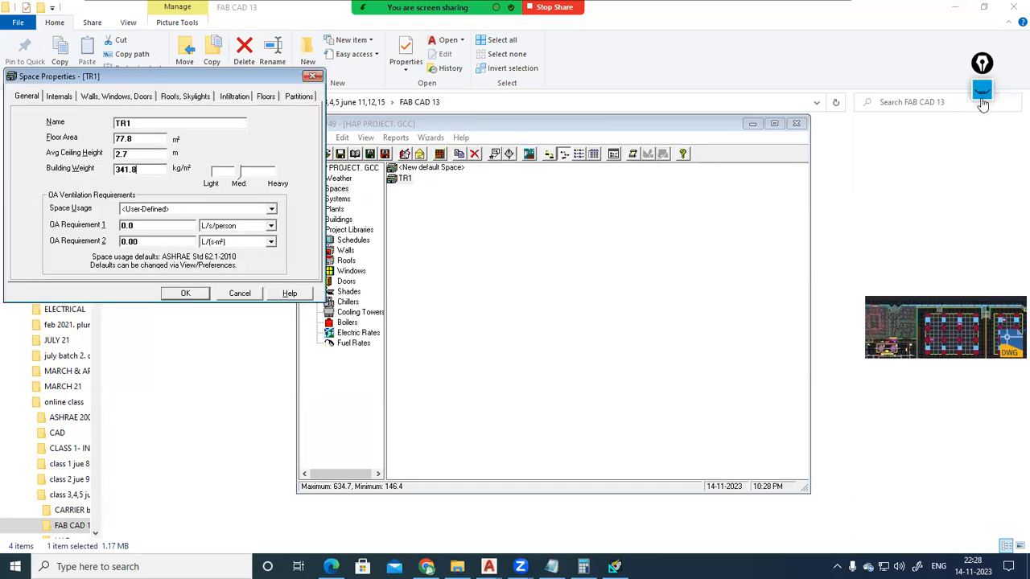
pyautogui.click(982, 98)
pyautogui.click(983, 226)
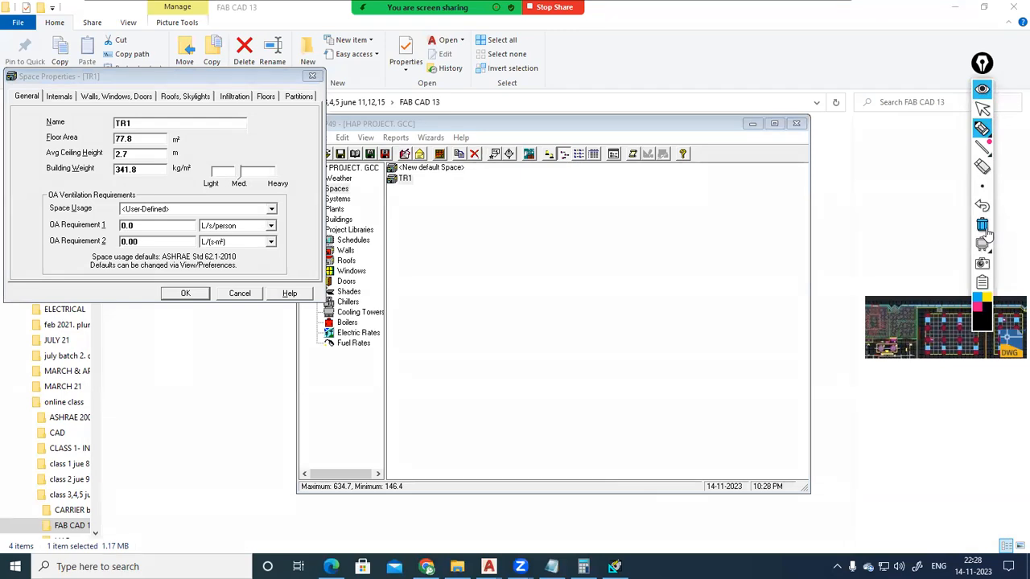
pyautogui.moveTo(389, 222); pyautogui.dragTo(392, 234)
pyautogui.moveTo(387, 214); pyautogui.dragTo(447, 201)
pyautogui.moveTo(397, 262)
pyautogui.mouseDown()
pyautogui.moveTo(412, 275)
pyautogui.moveTo(402, 278)
pyautogui.moveTo(460, 243)
pyautogui.mouseUp()
pyautogui.moveTo(423, 295); pyautogui.dragTo(425, 316)
pyautogui.moveTo(441, 292); pyautogui.dragTo(476, 262)
# Add load items 4 to 6 to the handwritten list: ceiling, door and window.
pyautogui.moveTo(452, 340)
pyautogui.mouseDown()
pyautogui.moveTo(441, 325)
pyautogui.moveTo(460, 332)
pyautogui.mouseUp()
pyautogui.moveTo(447, 318)
pyautogui.mouseDown()
pyautogui.moveTo(456, 341)
pyautogui.moveTo(507, 303)
pyautogui.moveTo(527, 303)
pyautogui.mouseUp()
pyautogui.moveTo(483, 381)
pyautogui.mouseDown()
pyautogui.moveTo(471, 364)
pyautogui.moveTo(511, 336)
pyautogui.moveTo(551, 333)
pyautogui.moveTo(546, 318)
pyautogui.mouseUp()
pyautogui.moveTo(494, 396)
pyautogui.mouseDown()
pyautogui.moveTo(564, 372)
pyautogui.moveTo(601, 340)
pyautogui.mouseUp()
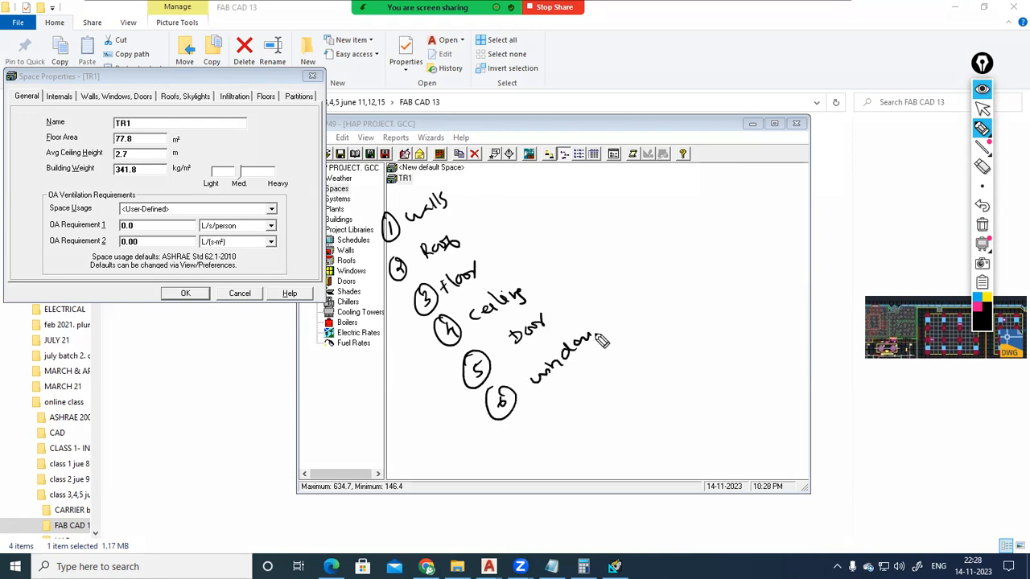
# Add load items 7 to 9 to the handwritten list: people, lights and power equipments.
pyautogui.moveTo(532, 435)
pyautogui.mouseDown()
pyautogui.moveTo(536, 448)
pyautogui.moveTo(613, 390)
pyautogui.moveTo(630, 391)
pyautogui.mouseUp()
pyautogui.moveTo(569, 481)
pyautogui.mouseDown()
pyautogui.moveTo(570, 472)
pyautogui.moveTo(603, 475)
pyautogui.moveTo(643, 426)
pyautogui.mouseUp()
pyautogui.moveTo(587, 494)
pyautogui.mouseDown()
pyautogui.moveTo(608, 514)
pyautogui.moveTo(687, 461)
pyautogui.moveTo(690, 442)
pyautogui.moveTo(708, 442)
pyautogui.moveTo(717, 417)
pyautogui.moveTo(774, 369)
pyautogui.mouseUp()
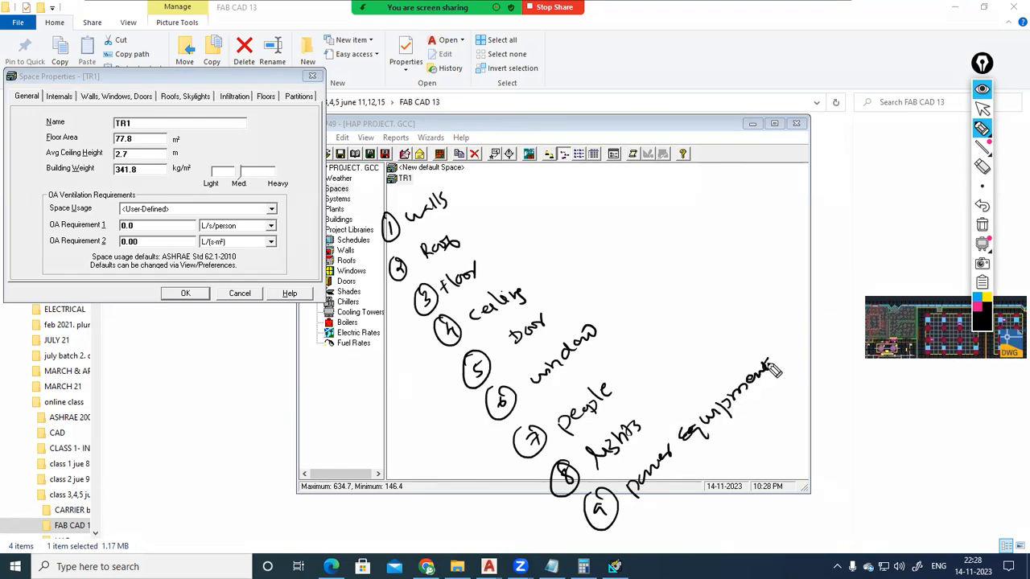
# Add items 10 to 13, ventilation, infiltration, partition and miscellaneous, and note "kitchen" under power equipments.
pyautogui.moveTo(509, 132)
pyautogui.mouseDown()
pyautogui.moveTo(523, 150)
pyautogui.moveTo(637, 69)
pyautogui.mouseUp()
pyautogui.moveTo(527, 168)
pyautogui.mouseDown()
pyautogui.moveTo(523, 185)
pyautogui.moveTo(547, 184)
pyautogui.moveTo(672, 95)
pyautogui.mouseUp()
pyautogui.moveTo(712, 453)
pyautogui.mouseDown()
pyautogui.moveTo(798, 412)
pyautogui.moveTo(738, 467)
pyautogui.moveTo(719, 433)
pyautogui.mouseUp()
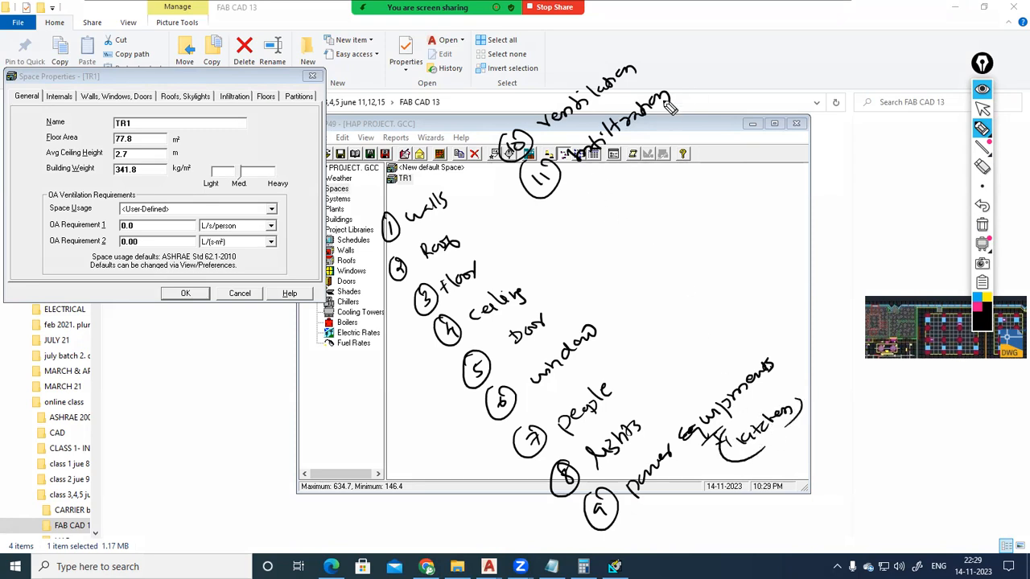
pyautogui.moveTo(581, 193)
pyautogui.mouseDown()
pyautogui.moveTo(572, 219)
pyautogui.moveTo(591, 216)
pyautogui.moveTo(597, 193)
pyautogui.moveTo(634, 180)
pyautogui.moveTo(698, 127)
pyautogui.mouseUp()
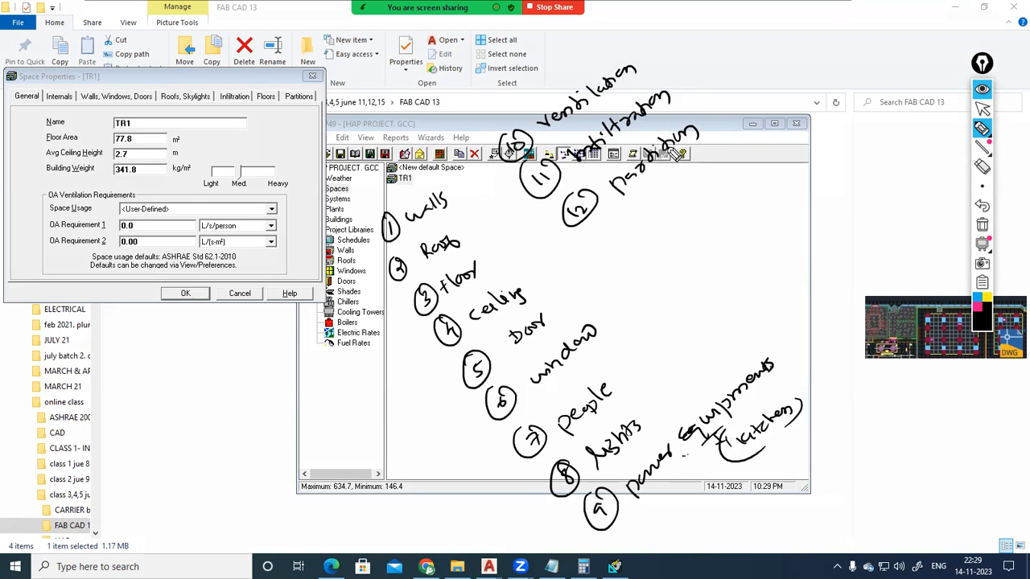
pyautogui.moveTo(624, 225)
pyautogui.mouseDown()
pyautogui.moveTo(626, 246)
pyautogui.moveTo(637, 215)
pyautogui.moveTo(722, 169)
pyautogui.moveTo(761, 130)
pyautogui.mouseUp()
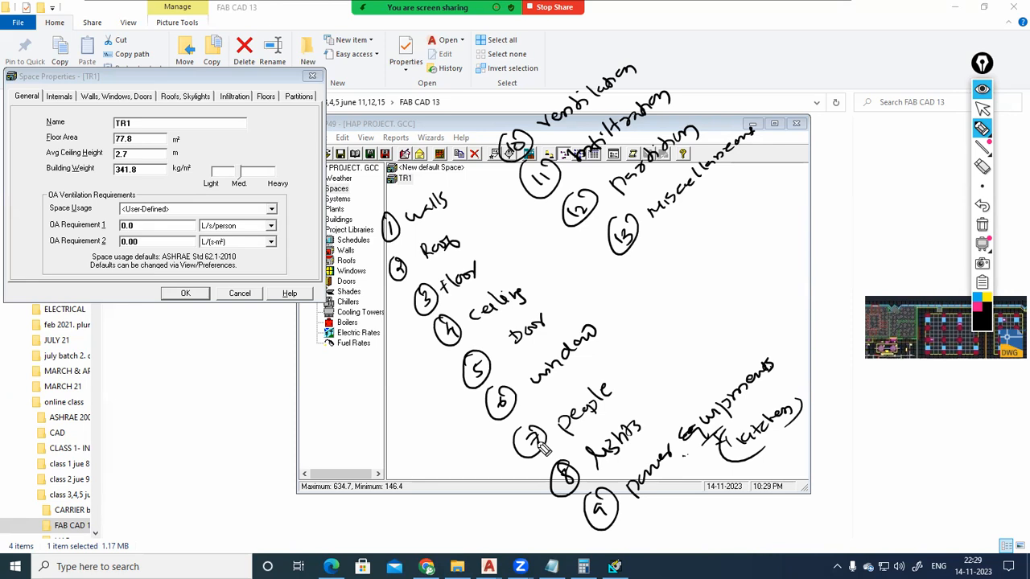
# Write and underline "psychrom" beside the list, then bracket ventilation and infiltration together and underline ventilation.
pyautogui.moveTo(269, 471)
pyautogui.mouseDown()
pyautogui.moveTo(273, 483)
pyautogui.moveTo(350, 431)
pyautogui.moveTo(337, 447)
pyautogui.mouseUp()
pyautogui.moveTo(336, 449); pyautogui.dragTo(298, 488)
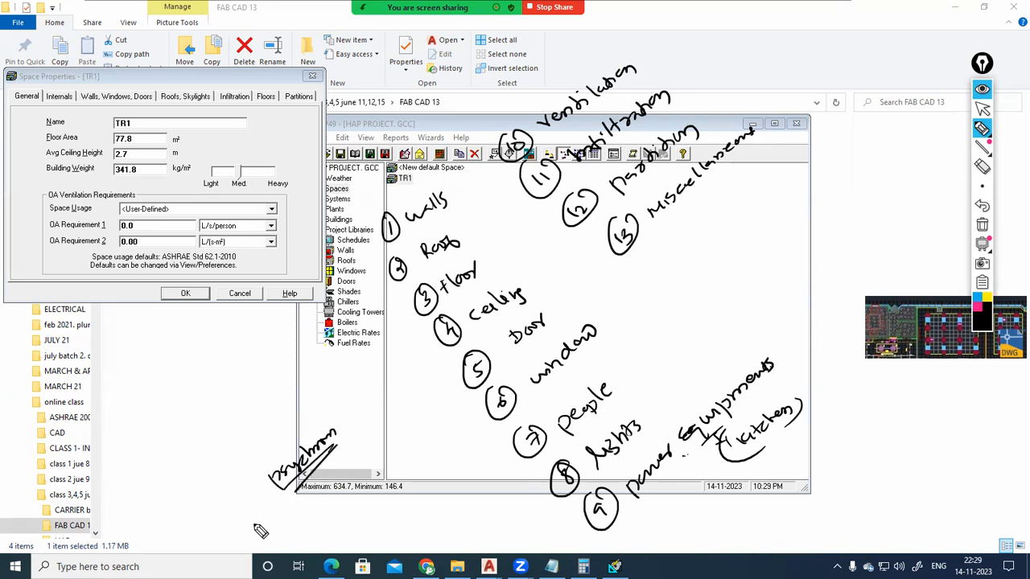
pyautogui.moveTo(637, 47)
pyautogui.mouseDown()
pyautogui.moveTo(668, 72)
pyautogui.moveTo(678, 103)
pyautogui.mouseUp()
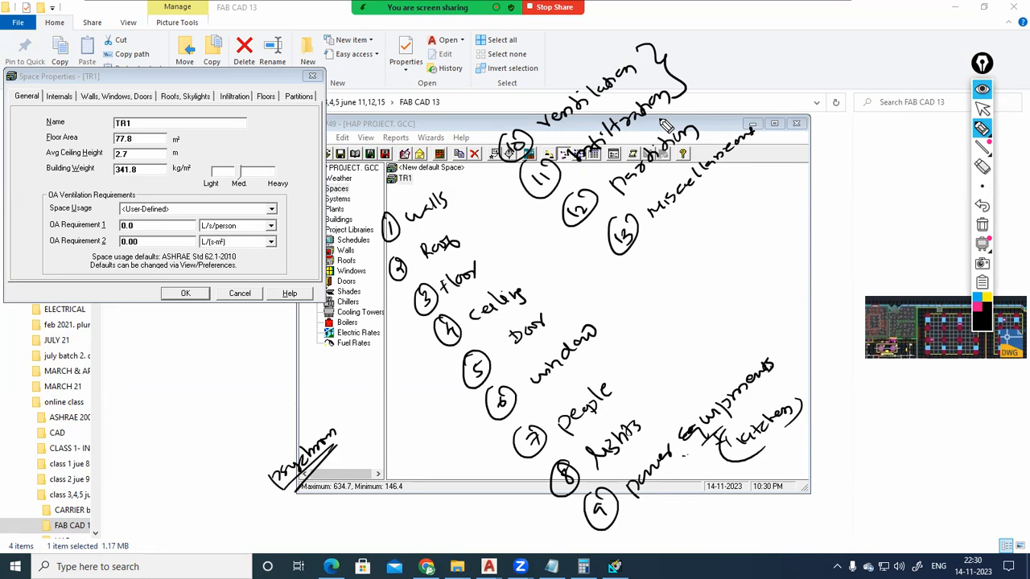
pyautogui.moveTo(600, 112); pyautogui.dragTo(584, 123)
# Circle the OA Ventilation Requirements heading, point an arrow at OA Requirement 1, and write an underlined "lps" beside its value.
pyautogui.moveTo(66, 187)
pyautogui.mouseDown()
pyautogui.moveTo(47, 203)
pyautogui.moveTo(104, 210)
pyautogui.moveTo(145, 195)
pyautogui.moveTo(63, 190)
pyautogui.mouseUp()
pyautogui.moveTo(130, 203); pyautogui.dragTo(131, 223)
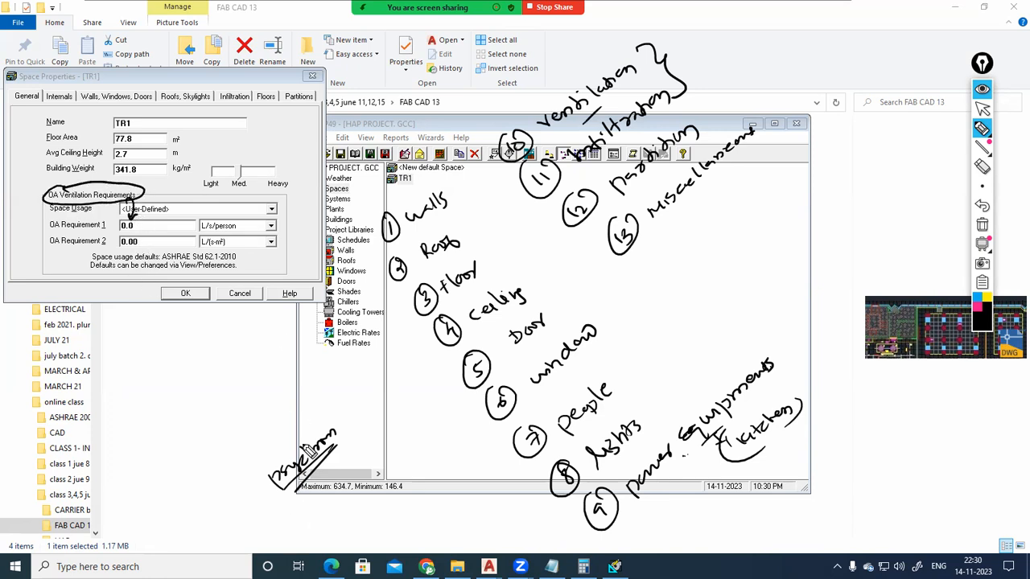
pyautogui.moveTo(157, 239)
pyautogui.mouseDown()
pyautogui.moveTo(187, 234)
pyautogui.moveTo(175, 235)
pyautogui.mouseUp()
pyautogui.moveTo(141, 226); pyautogui.dragTo(152, 226)
pyautogui.moveTo(172, 196); pyautogui.dragTo(162, 252)
pyautogui.moveTo(190, 234); pyautogui.dragTo(157, 265)
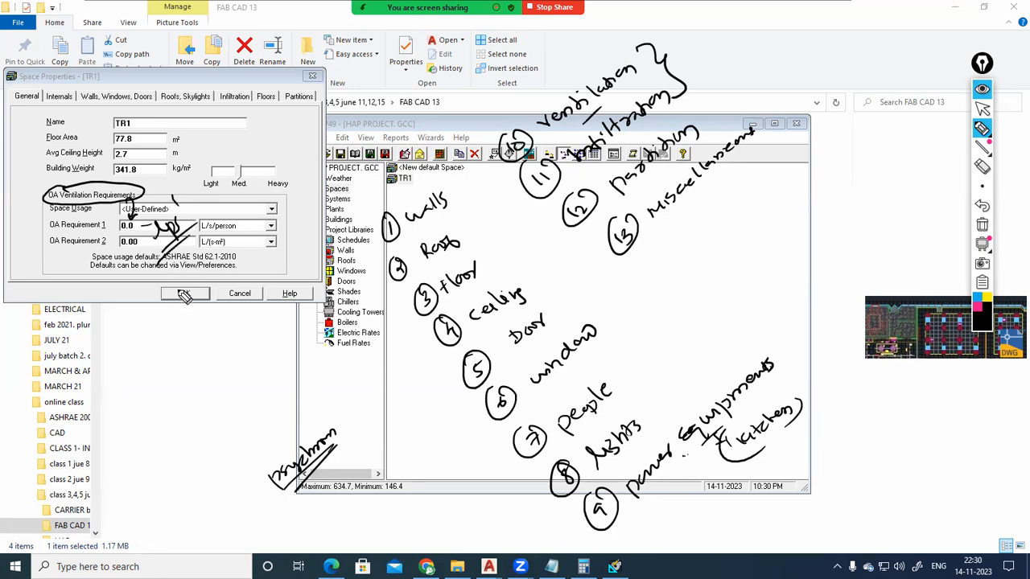
# Write the ASHRAE 62.1 standard beside the outdoor air requirements and circle it.
pyautogui.moveTo(202, 269)
pyautogui.mouseDown()
pyautogui.moveTo(242, 243)
pyautogui.moveTo(216, 270)
pyautogui.mouseUp()
pyautogui.moveTo(241, 237); pyautogui.dragTo(319, 155)
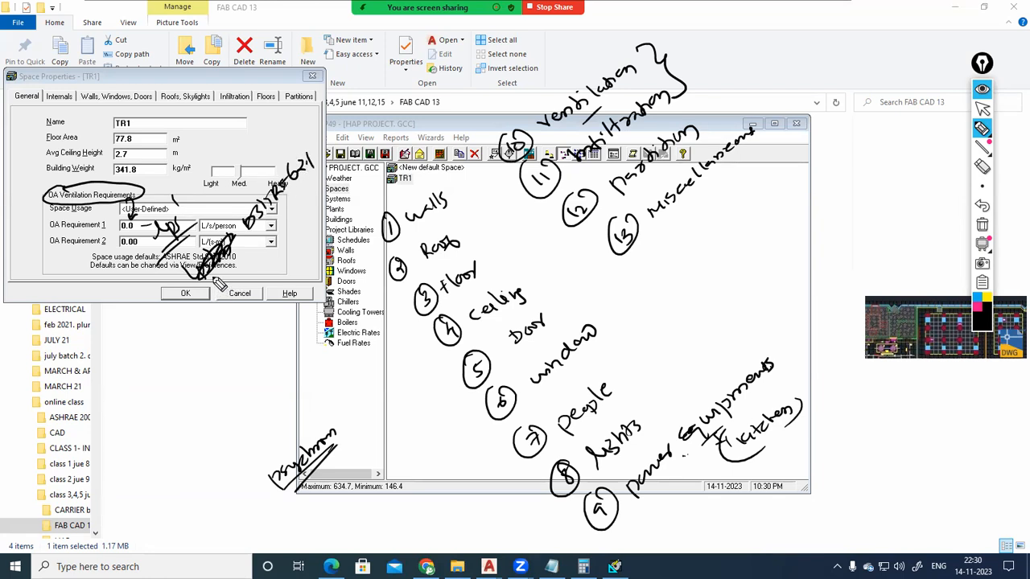
pyautogui.moveTo(235, 229)
pyautogui.mouseDown()
pyautogui.moveTo(282, 143)
pyautogui.moveTo(206, 228)
pyautogui.mouseUp()
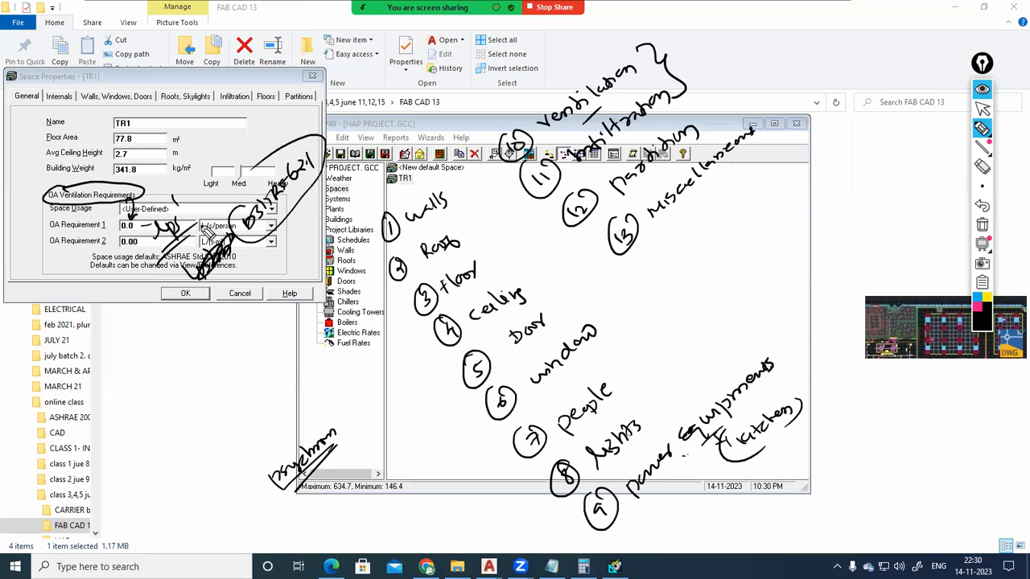
# Write and circle a second reference below with a tick beside it, and draw an arrow from 62.1 toward the ventilation requirements.
pyautogui.moveTo(233, 292)
pyautogui.mouseDown()
pyautogui.moveTo(256, 290)
pyautogui.moveTo(270, 262)
pyautogui.moveTo(256, 316)
pyautogui.mouseUp()
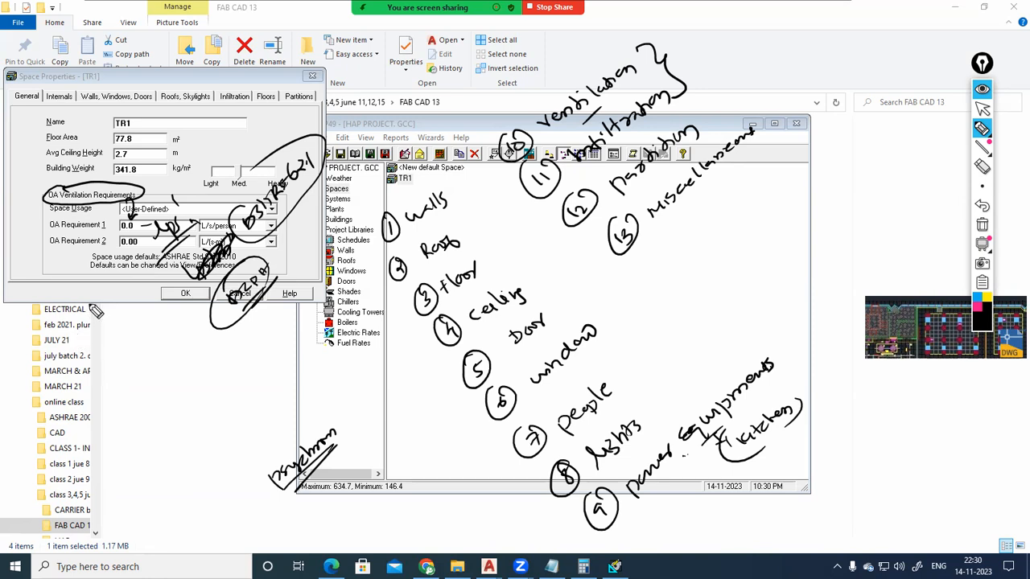
pyautogui.moveTo(119, 288); pyautogui.dragTo(185, 289)
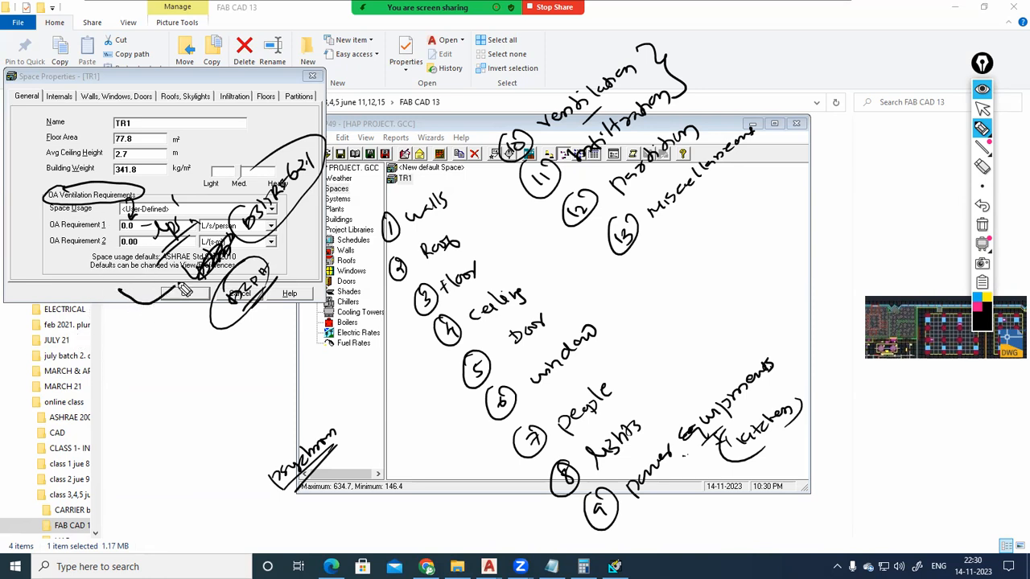
pyautogui.moveTo(307, 156)
pyautogui.mouseDown()
pyautogui.moveTo(283, 193)
pyautogui.moveTo(330, 165)
pyautogui.moveTo(299, 149)
pyautogui.moveTo(218, 185)
pyautogui.moveTo(201, 211)
pyautogui.mouseUp()
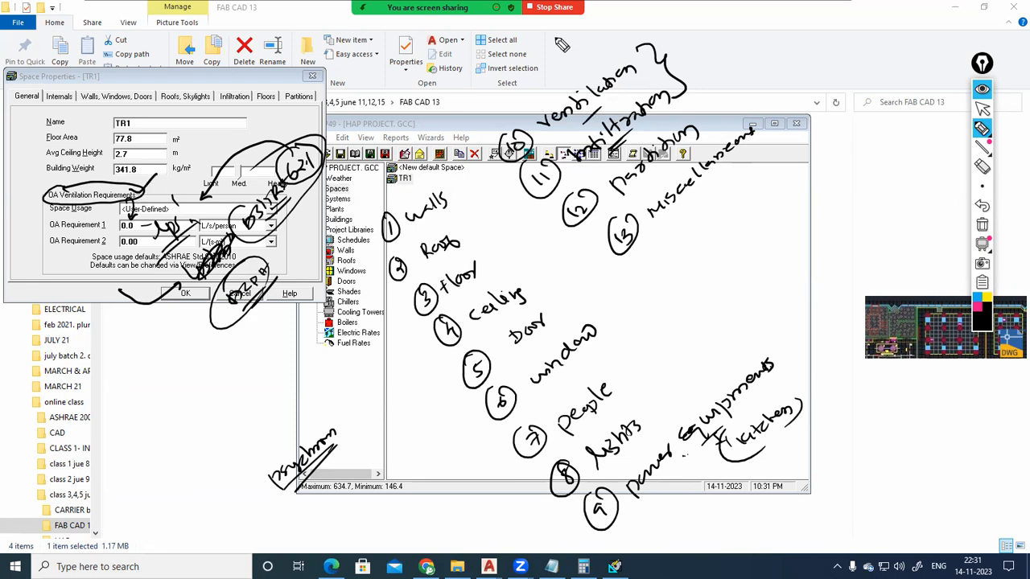
# Underline ventilation in the handwritten heat load list, and clear all annotations from the screen.
pyautogui.moveTo(556, 153); pyautogui.dragTo(671, 69)
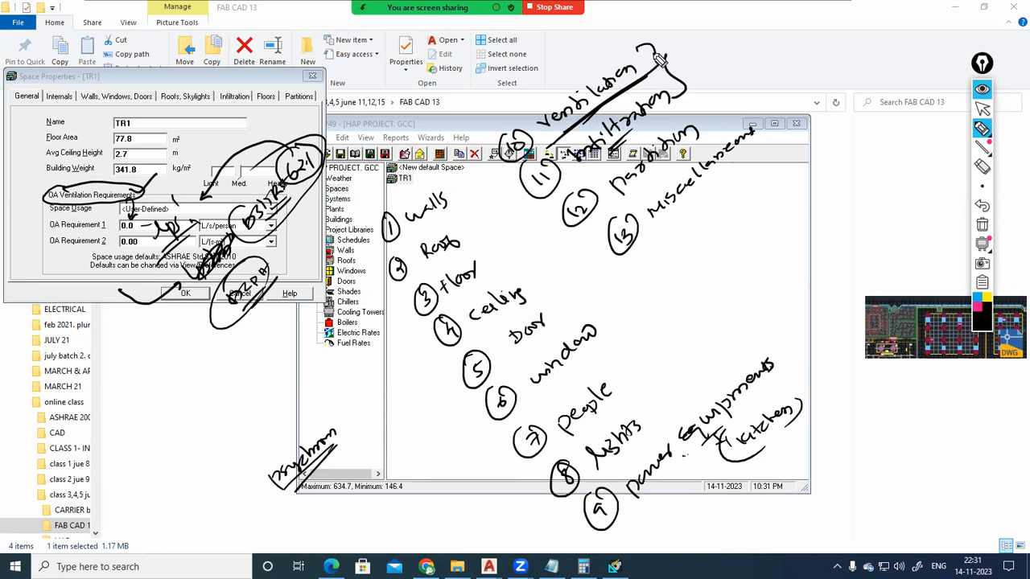
pyautogui.click(981, 225)
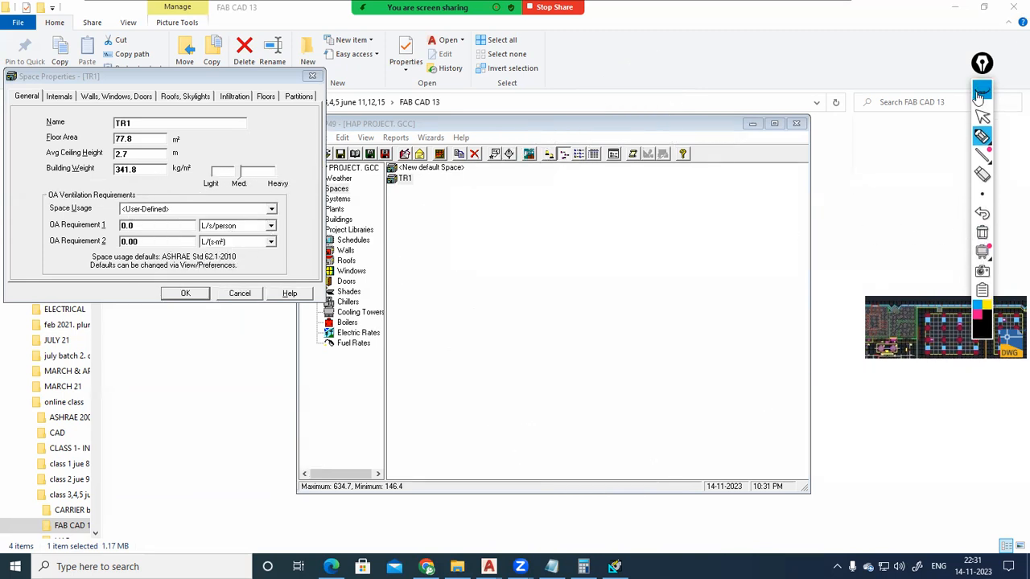
# Accept the TR1 space properties and save the project HAP PROJECT. GCC.
pyautogui.click(199, 296)
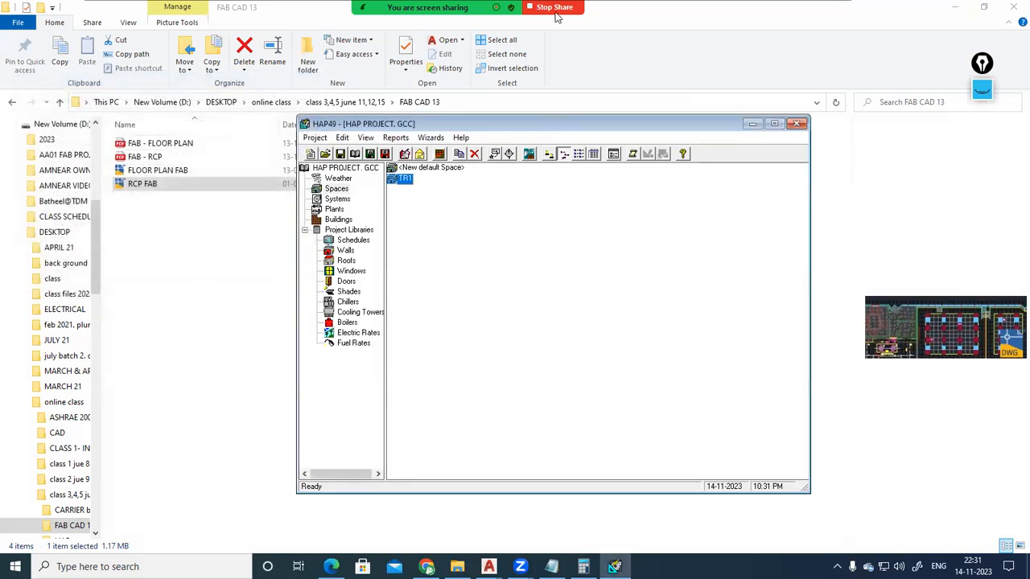
pyautogui.hotkey('ctrl', 's')
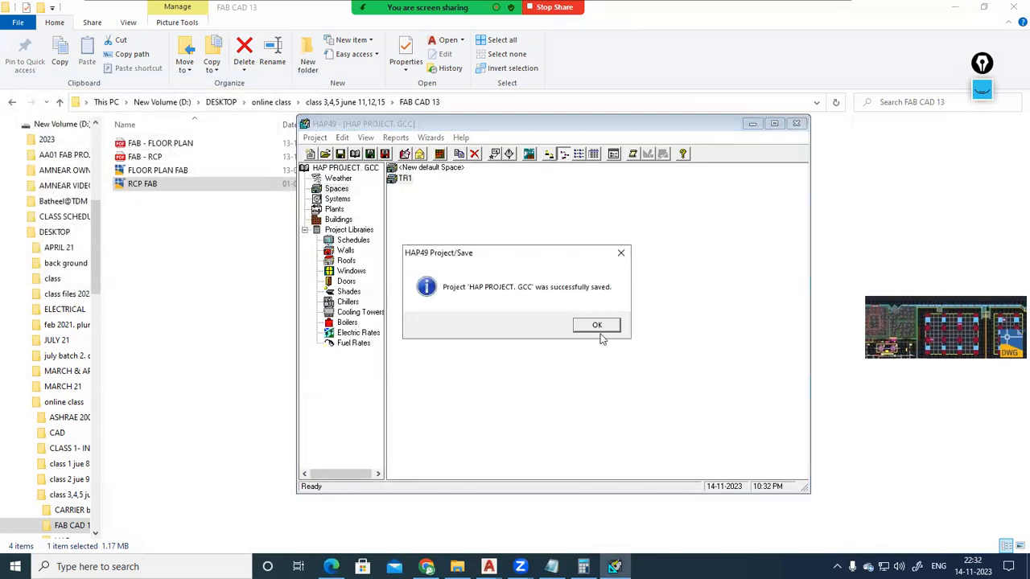
pyautogui.click(598, 327)
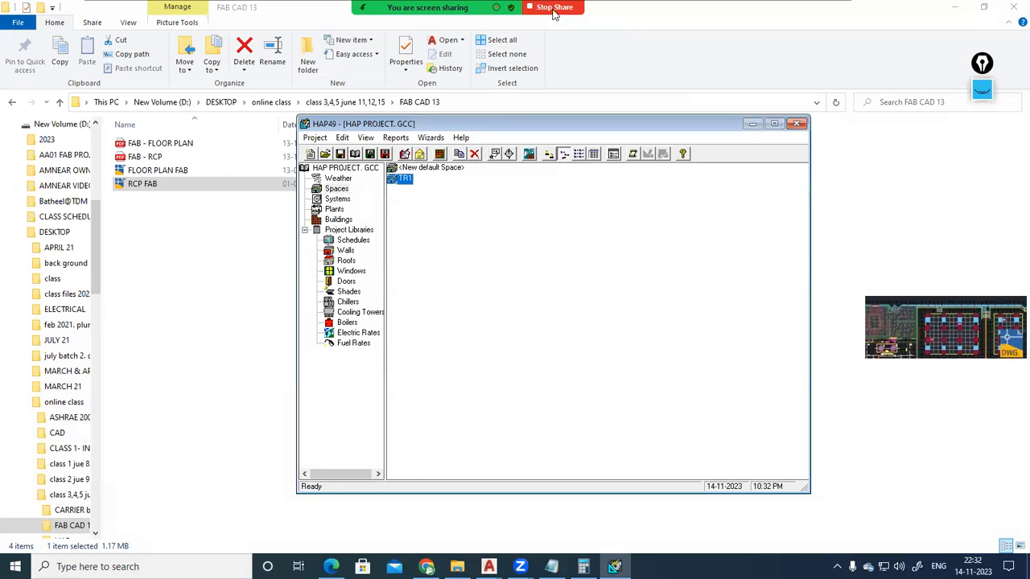
# Stop sharing the screen in the meeting.
pyautogui.click(552, 12)
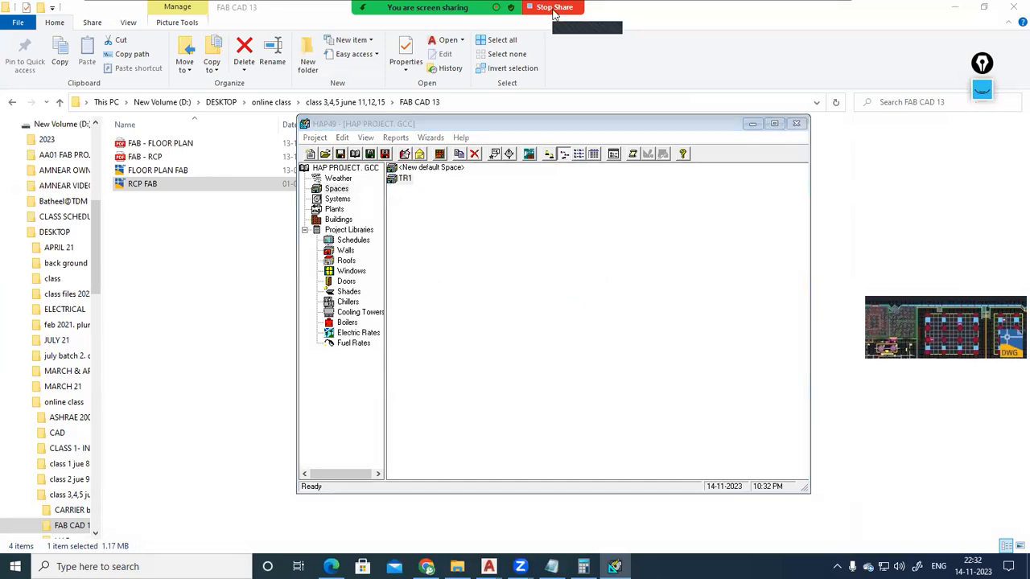